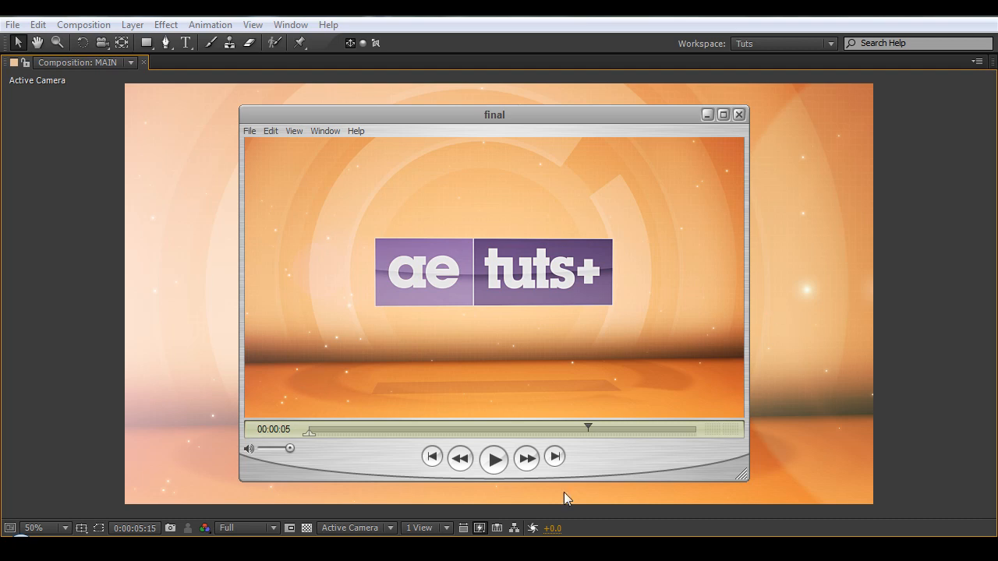
pyautogui.click(429, 459)
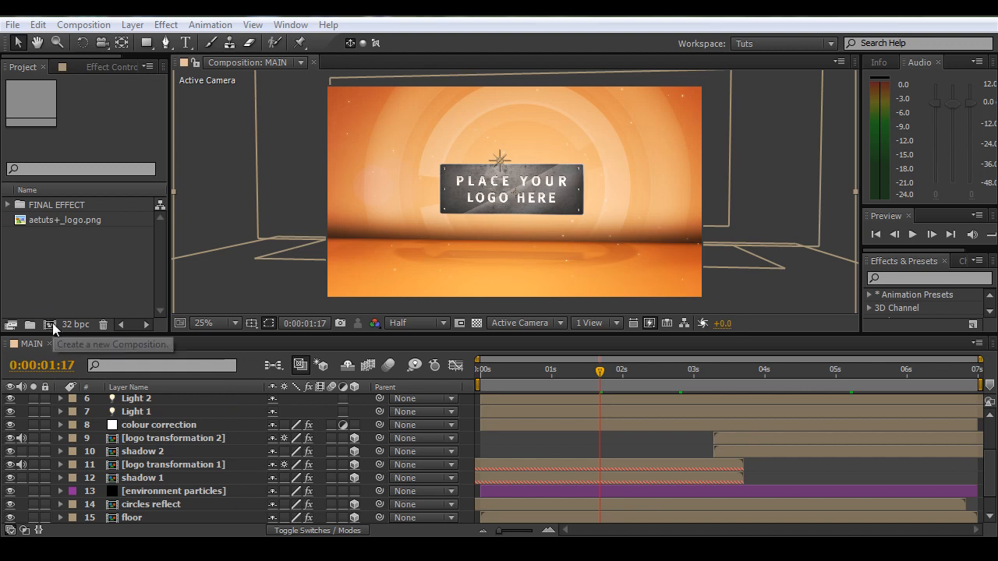
# - Create a new 1280 x 720, 25 fps, five-second composition named content
pyautogui.click(50, 325)
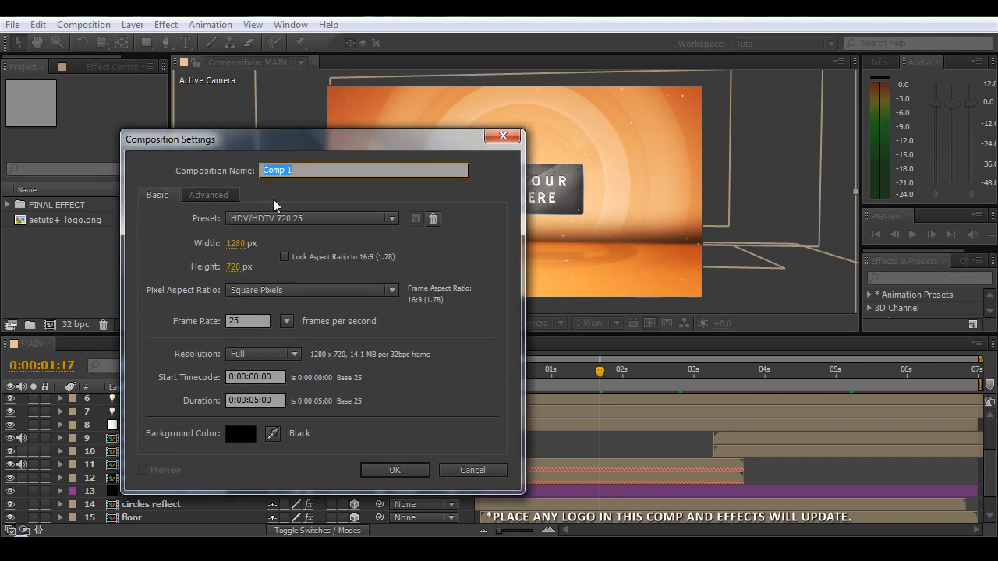
pyautogui.write('content')
pyautogui.click(386, 470)
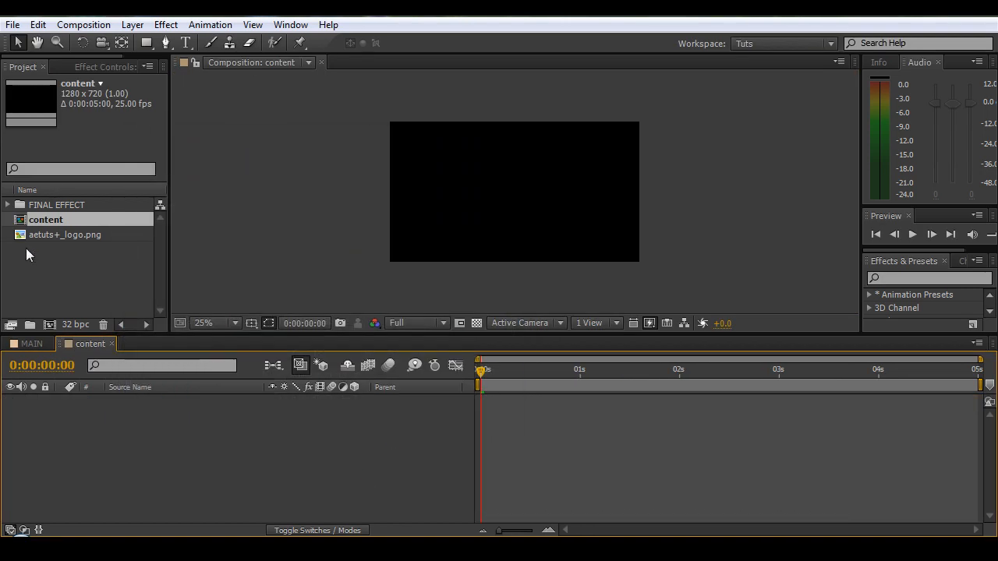
# - Add aetuts+_logo.png to the content composition and scale it to 119% so it overfills the frame
pyautogui.moveTo(42, 235); pyautogui.dragTo(234, 453)
pyautogui.press('s')
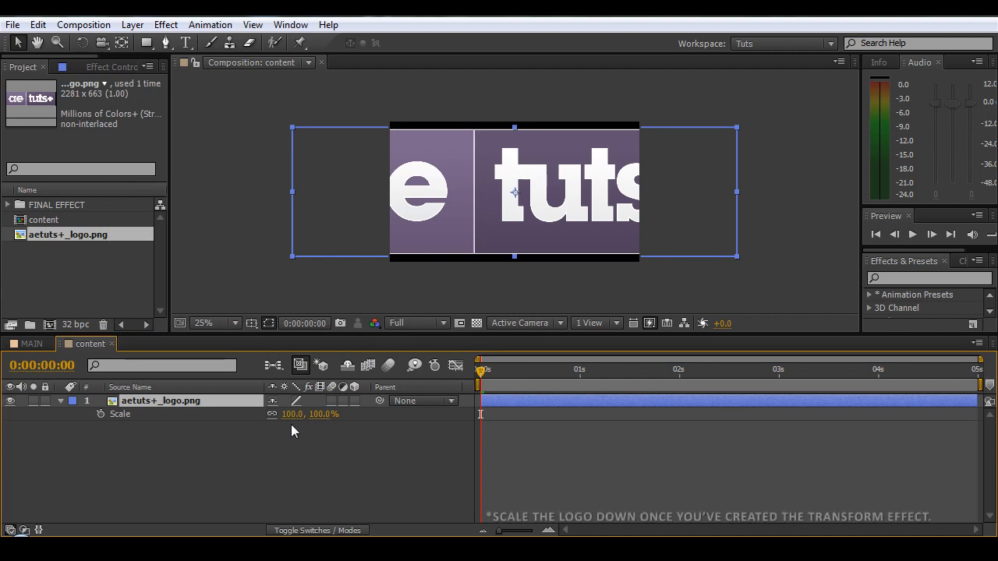
pyautogui.moveTo(290, 414); pyautogui.dragTo(305, 414)
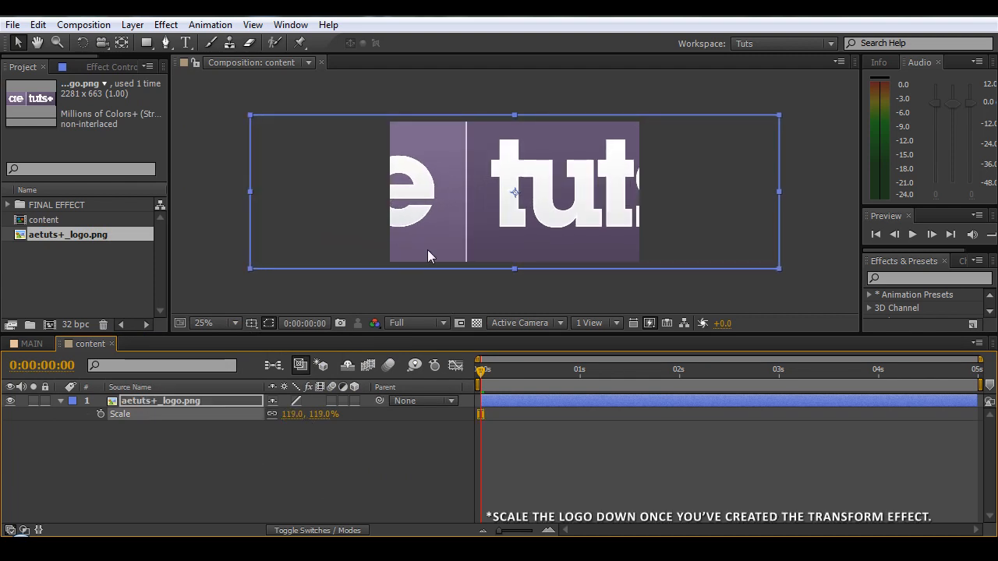
pyautogui.click(463, 294)
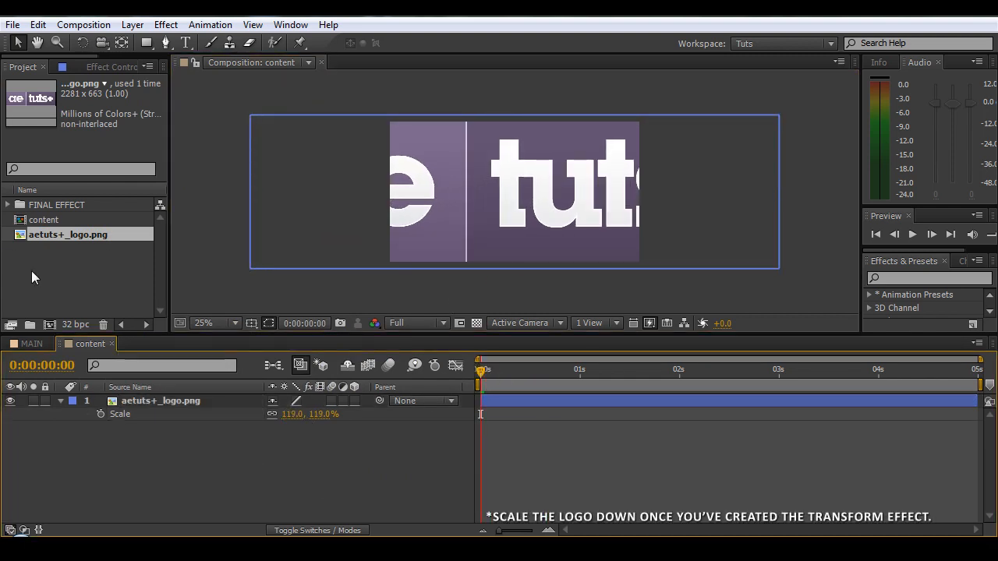
# - Create a 1280 x 720, five-second composition named sec 1 and place the content composition in it
pyautogui.click(48, 325)
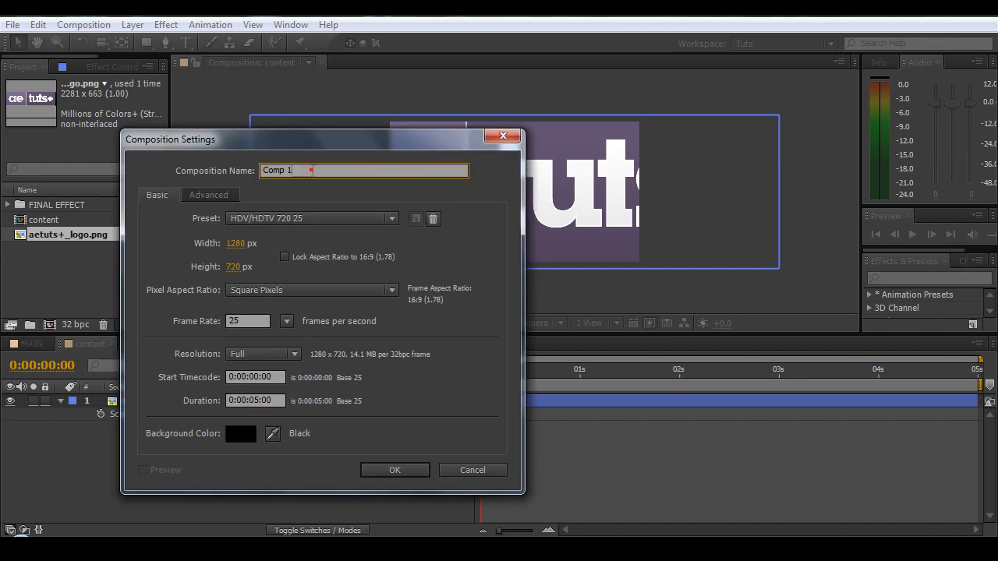
pyautogui.write('sec')
pyautogui.click(396, 470)
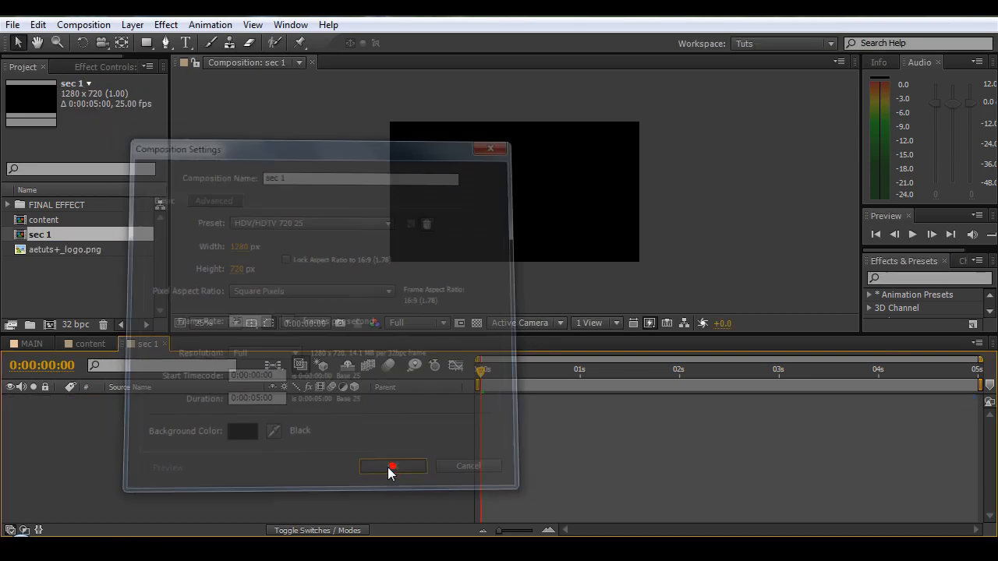
pyautogui.moveTo(44, 226); pyautogui.dragTo(186, 440)
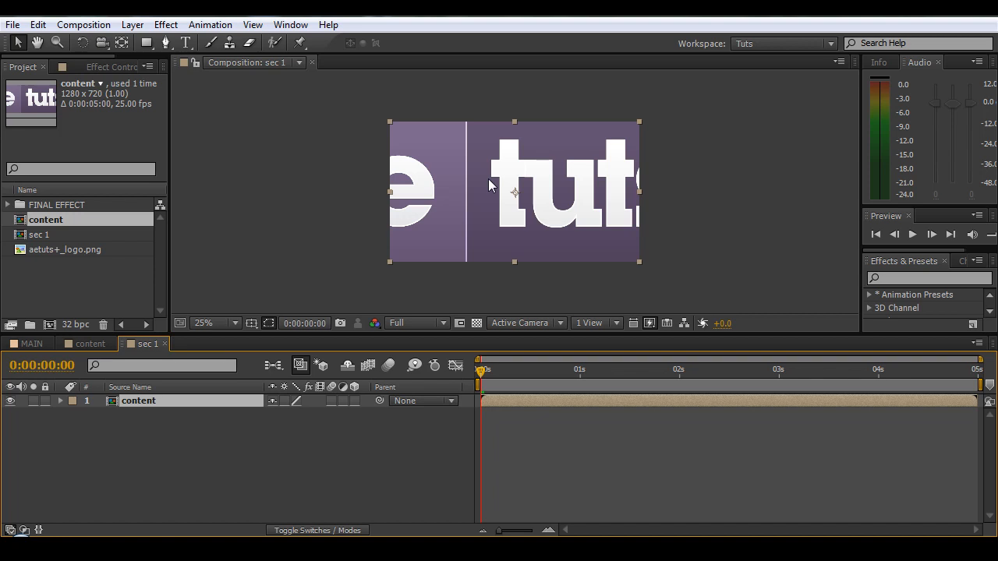
# - Draw a rectangular mask on the content layer over the upper-left part of the frame
pyautogui.click(148, 42)
pyautogui.moveTo(380, 177); pyautogui.dragTo(464, 119)
pyautogui.press('v')
pyautogui.click(345, 185)
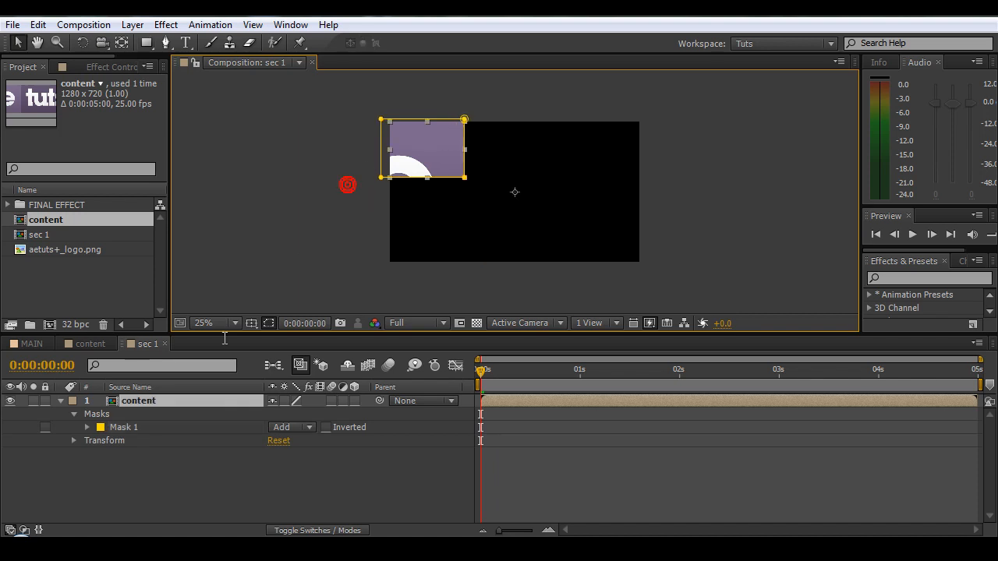
# - Nudge the mask's left and top edges inward to line up with the frame's left and top edges
pyautogui.click(121, 427)
pyautogui.moveTo(368, 180); pyautogui.dragTo(406, 99)
pyautogui.hotkey('shift', 'Right')
pyautogui.hotkey('shift', 'Right')
pyautogui.hotkey('shift', 'Right')
pyautogui.hotkey('shift', 'Right')
pyautogui.moveTo(368, 99); pyautogui.dragTo(548, 140)
pyautogui.hotkey('shift', 'Down')
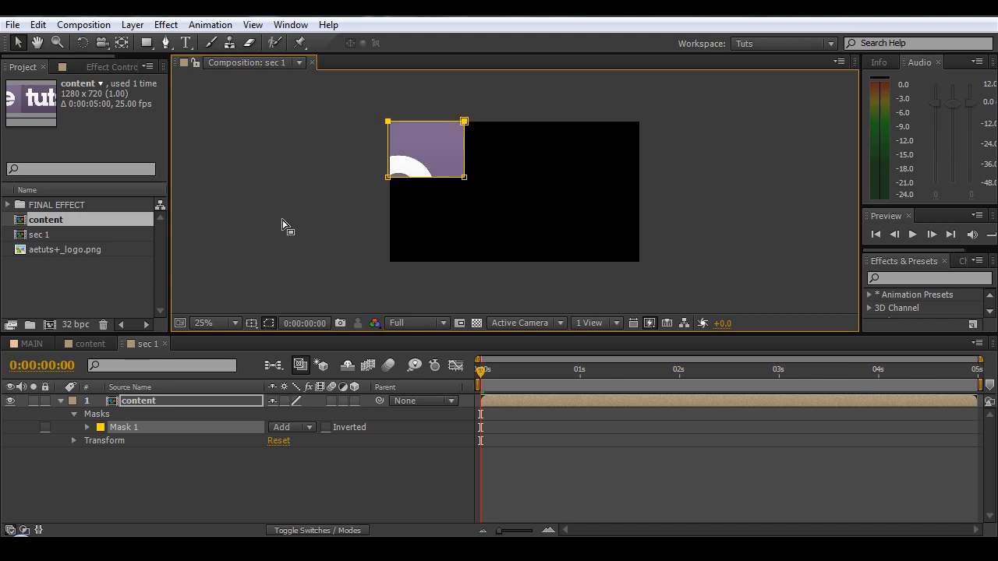
# - Duplicate the masked content layer, move the copy below the original and reveal its mask path
pyautogui.click(166, 431)
pyautogui.click(159, 406)
pyautogui.hotkey('ctrl', 'd')
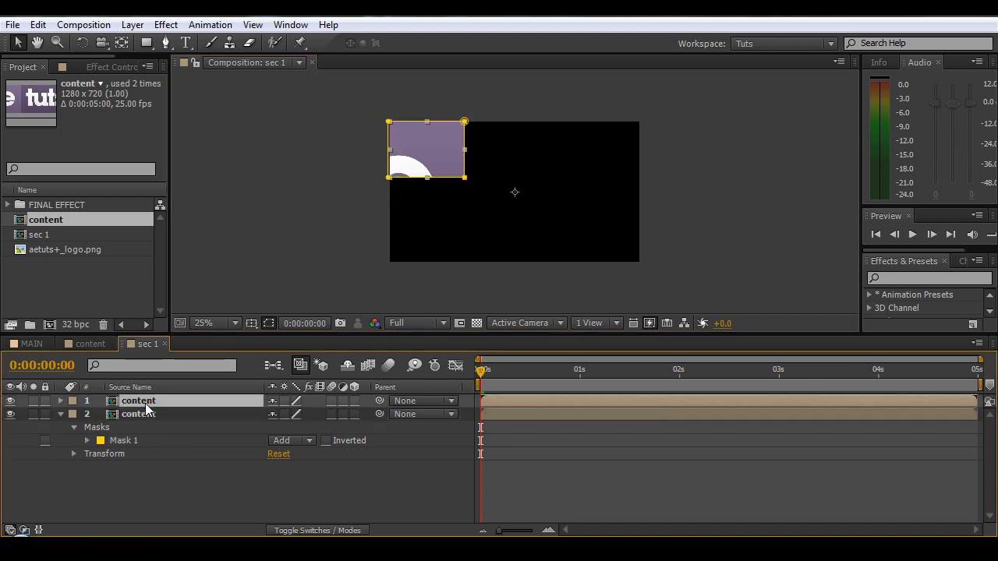
pyautogui.moveTo(146, 406); pyautogui.dragTo(200, 483)
pyautogui.press('m')
# - Move the lower layer's top mask points down past its bottom edge to form a second block directly below the first
pyautogui.click(148, 465)
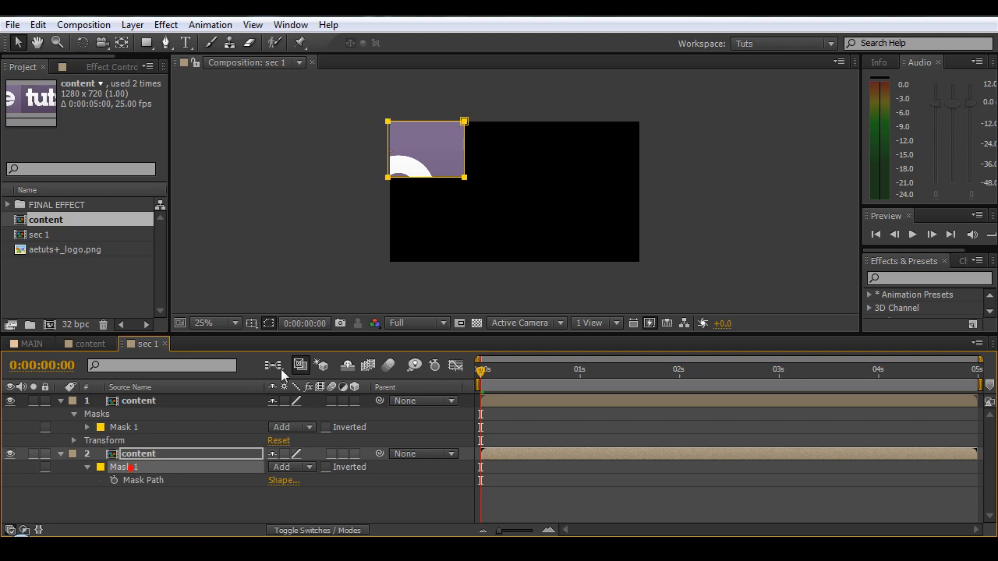
pyautogui.moveTo(368, 141); pyautogui.dragTo(518, 102)
pyautogui.hotkey('shift', 'Down')
pyautogui.hotkey('shift', 'Down')
pyautogui.hotkey('shift', 'Down')
pyautogui.hotkey('shift', 'Down')
pyautogui.hotkey('shift', 'Down')
pyautogui.hotkey('shift', 'Down')
pyautogui.hotkey('shift', 'Down')
pyautogui.hotkey('shift', 'Down')
pyautogui.hotkey('shift', 'Down')
pyautogui.hotkey('shift', 'Down')
pyautogui.hotkey('shift', 'Down')
pyautogui.hotkey('shift', 'Down')
pyautogui.hotkey('shift', 'Down')
pyautogui.hotkey('shift', 'Down')
pyautogui.hotkey('shift', 'Down')
pyautogui.hotkey('shift', 'Down')
pyautogui.hotkey('shift', 'Down')
pyautogui.hotkey('shift', 'Down')
pyautogui.hotkey('shift', 'Down')
pyautogui.hotkey('shift', 'Down')
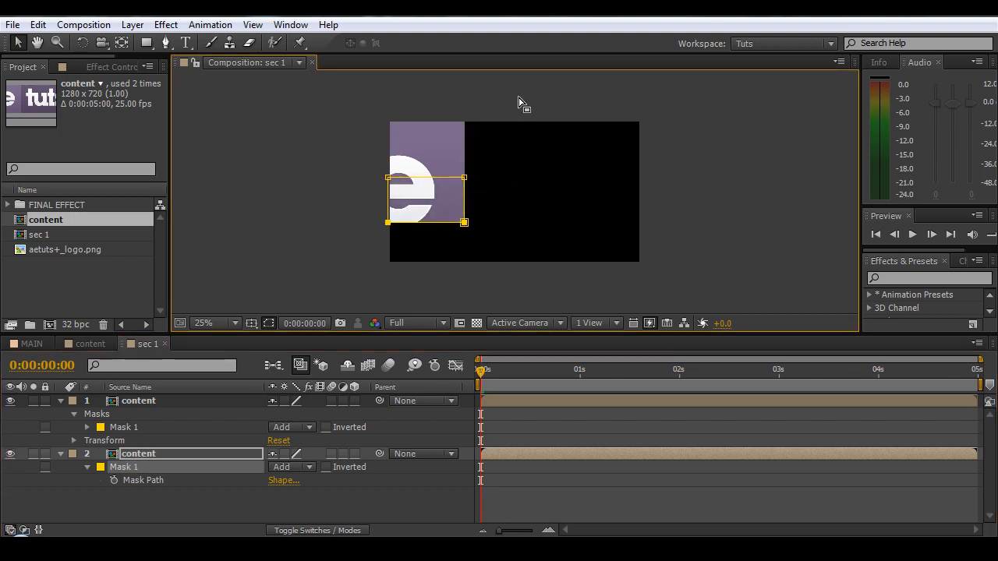
# - Extend the second block's right mask edge outward, past the logo's white divider line
pyautogui.moveTo(432, 241); pyautogui.dragTo(499, 161)
pyautogui.hotkey('shift', 'Right')
pyautogui.hotkey('shift', 'Right')
pyautogui.hotkey('shift', 'Right')
pyautogui.hotkey('shift', 'Right')
pyautogui.hotkey('shift', 'Right')
pyautogui.hotkey('shift', 'Right')
pyautogui.hotkey('shift', 'Right')
pyautogui.hotkey('shift', 'Right')
pyautogui.hotkey('shift', 'Right')
pyautogui.hotkey('shift', 'Right')
pyautogui.hotkey('shift', 'Right')
pyautogui.hotkey('shift', 'Right')
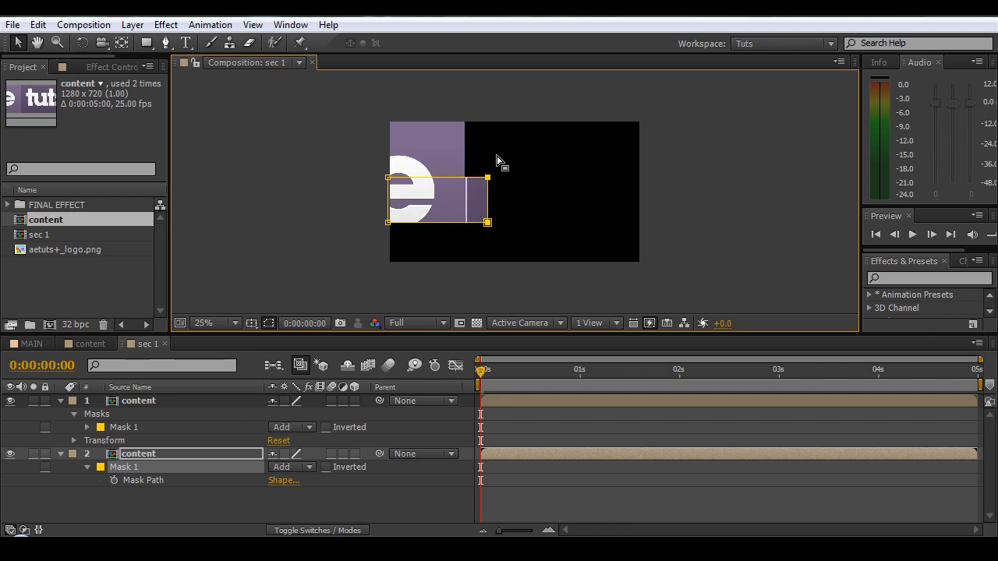
pyautogui.click(314, 161)
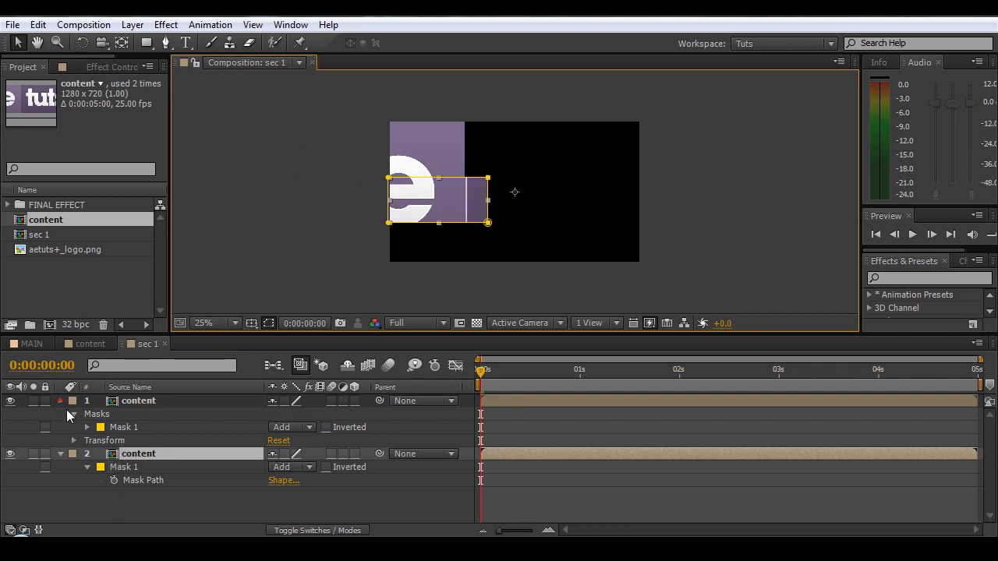
# - Collapse both content layers, duplicate the second one and select the mask of the bottom copy
pyautogui.click(60, 401)
pyautogui.click(60, 414)
pyautogui.hotkey('ctrl', 'd')
pyautogui.click(139, 427)
pyautogui.press('m')
pyautogui.click(121, 441)
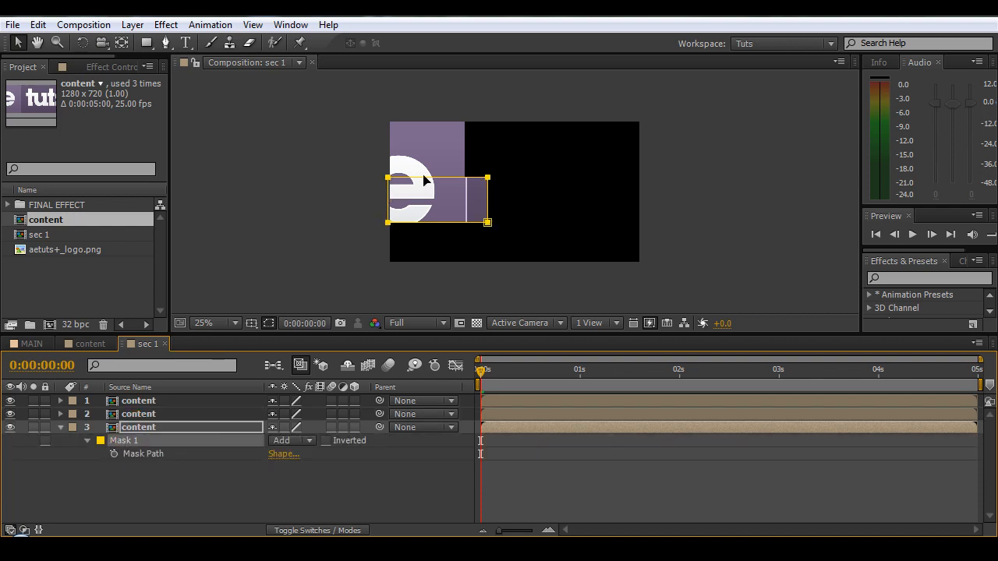
# - Move the third layer's top mask points down to the frame's lower edge, forming a third block below the second
pyautogui.moveTo(367, 201); pyautogui.dragTo(519, 164)
pyautogui.hotkey('shift', 'Down')
pyautogui.hotkey('shift', 'Down')
pyautogui.hotkey('shift', 'Down')
pyautogui.hotkey('shift', 'Down')
pyautogui.hotkey('shift', 'Down')
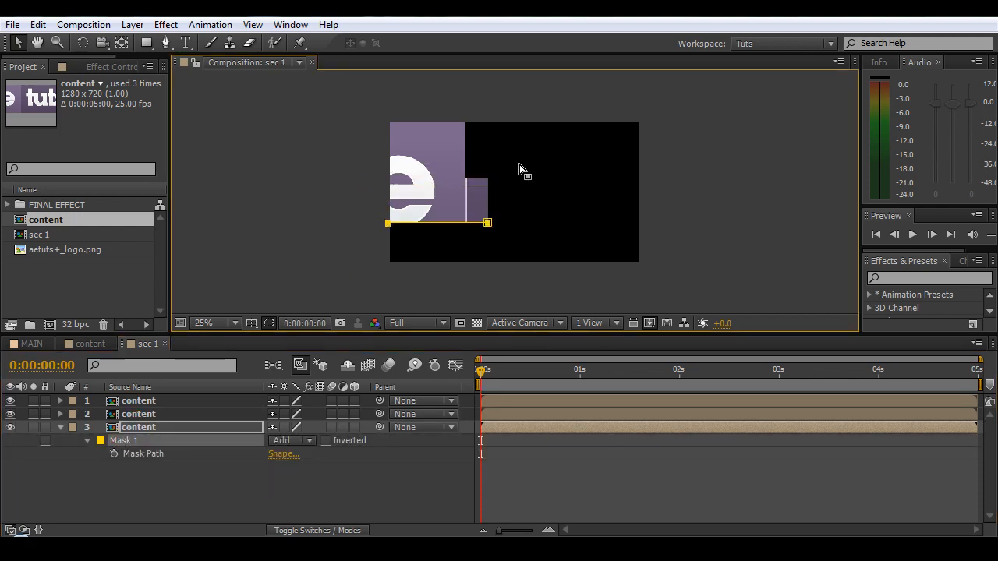
pyautogui.hotkey('shift', 'Down')
pyautogui.hotkey('shift', 'Down')
pyautogui.hotkey('shift', 'Down')
pyautogui.hotkey('shift', 'Down')
pyautogui.hotkey('shift', 'Down')
pyautogui.hotkey('shift', 'Down')
pyautogui.press('.')
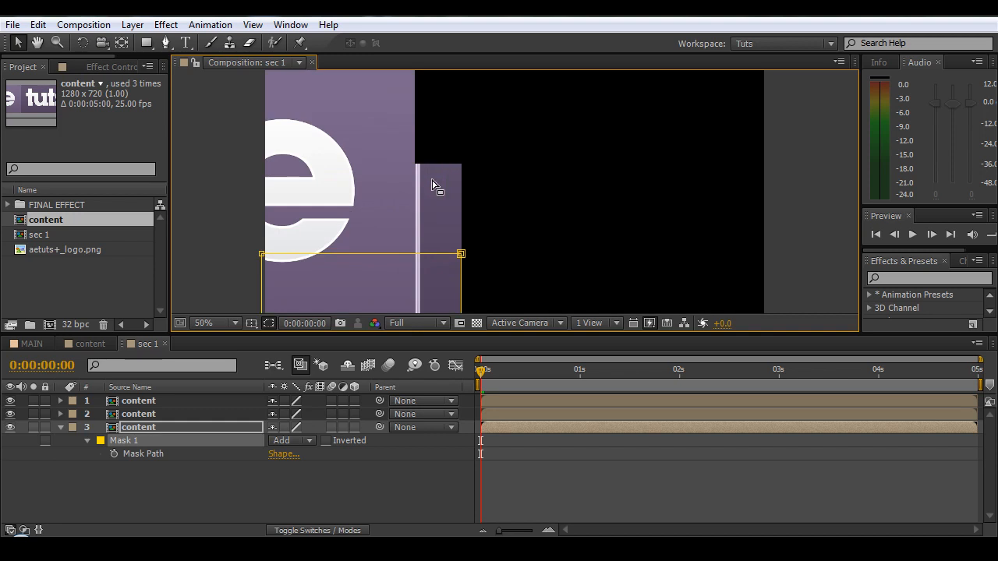
pyautogui.press('space')
pyautogui.moveTo(397, 205); pyautogui.dragTo(470, 104)
pyautogui.click(288, 206)
# - Pull the third block's left mask edge in to the frame border and nudge its right edge slightly inward
pyautogui.click(124, 440)
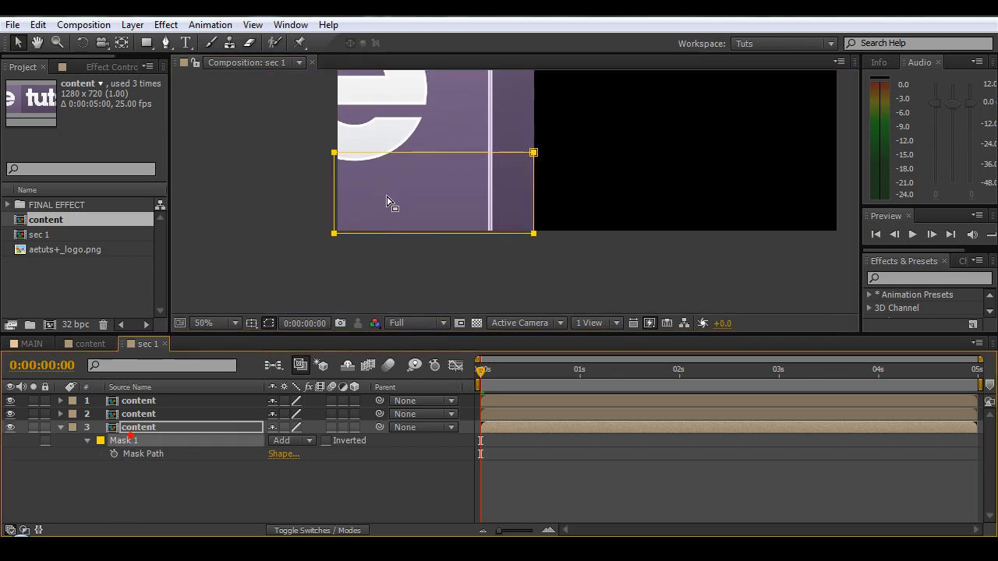
pyautogui.moveTo(319, 246); pyautogui.dragTo(367, 121)
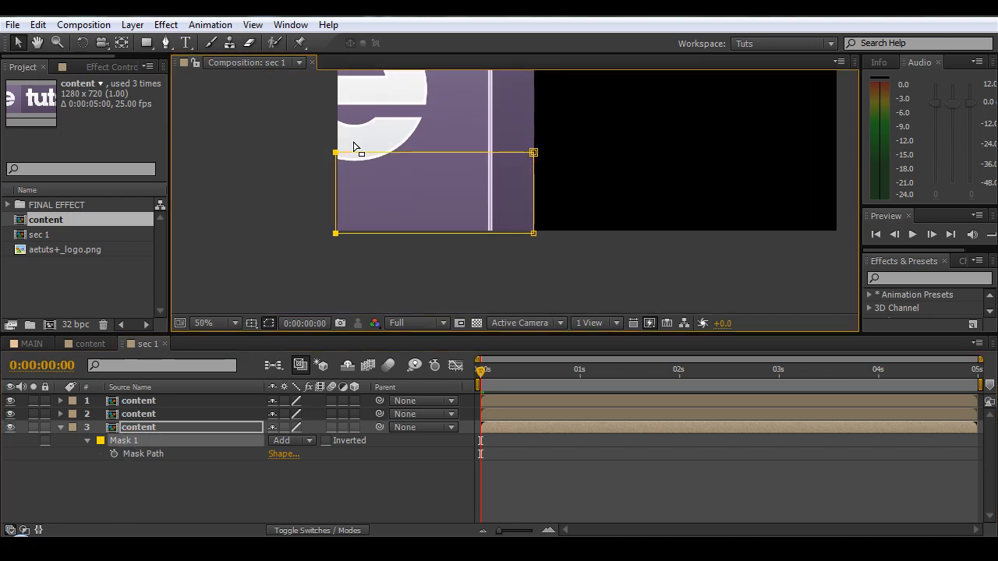
pyautogui.moveTo(318, 254); pyautogui.dragTo(597, 217)
pyautogui.moveTo(504, 246); pyautogui.dragTo(605, 115)
pyautogui.press('Left')
pyautogui.press('Left')
pyautogui.press('Left')
pyautogui.press('Left')
pyautogui.press('Left')
pyautogui.press('Left')
pyautogui.press('Left')
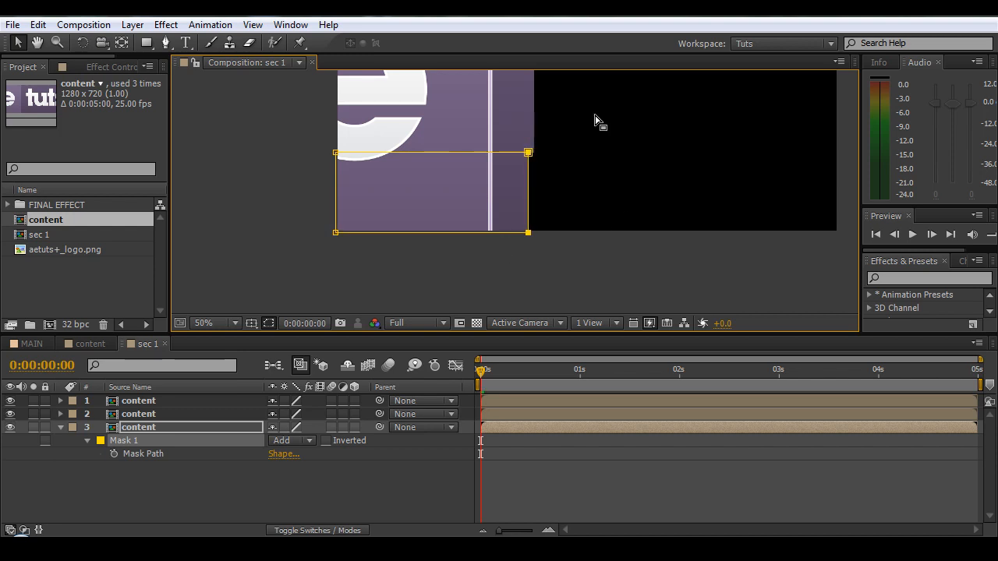
pyautogui.click(586, 265)
pyautogui.moveTo(320, 74); pyautogui.dragTo(318, 178)
pyautogui.scroll(-1, 337, 197)
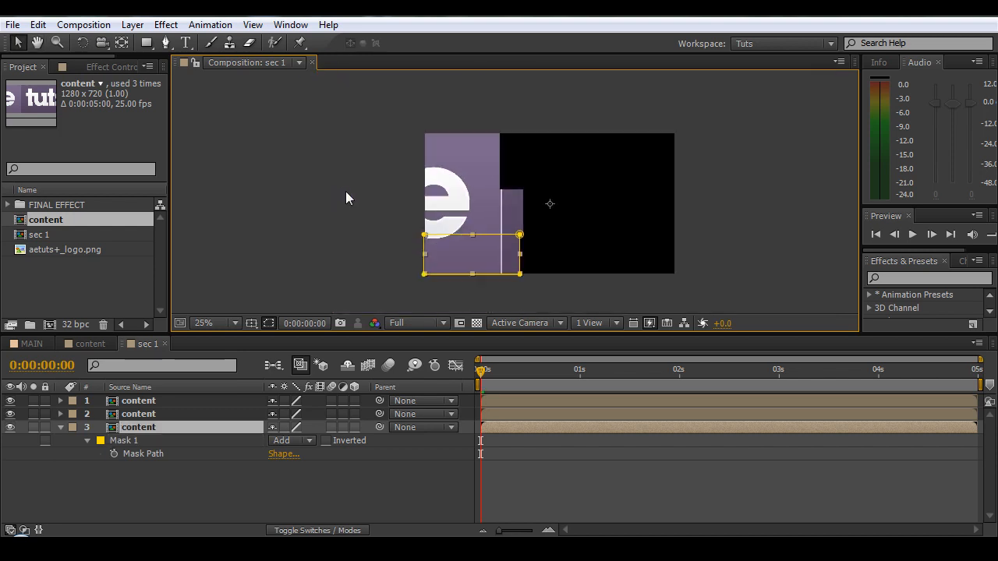
pyautogui.click(310, 198)
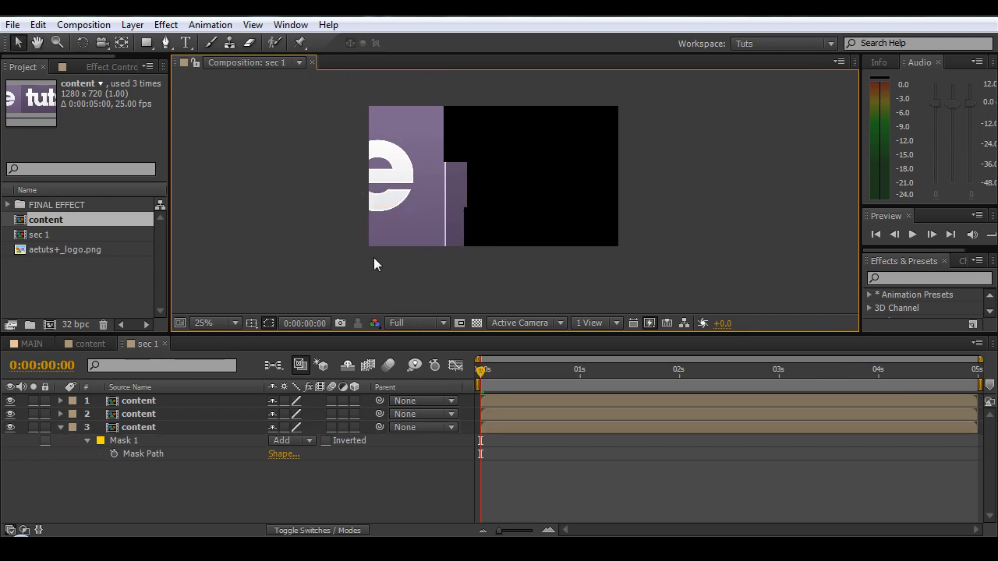
pyautogui.moveTo(554, 375); pyautogui.dragTo(446, 397)
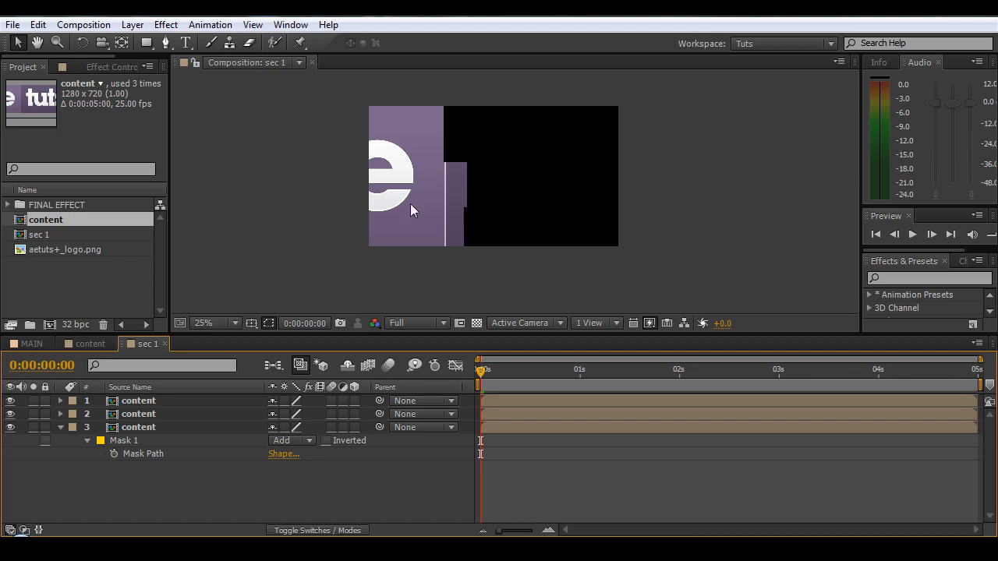
pyautogui.click(61, 427)
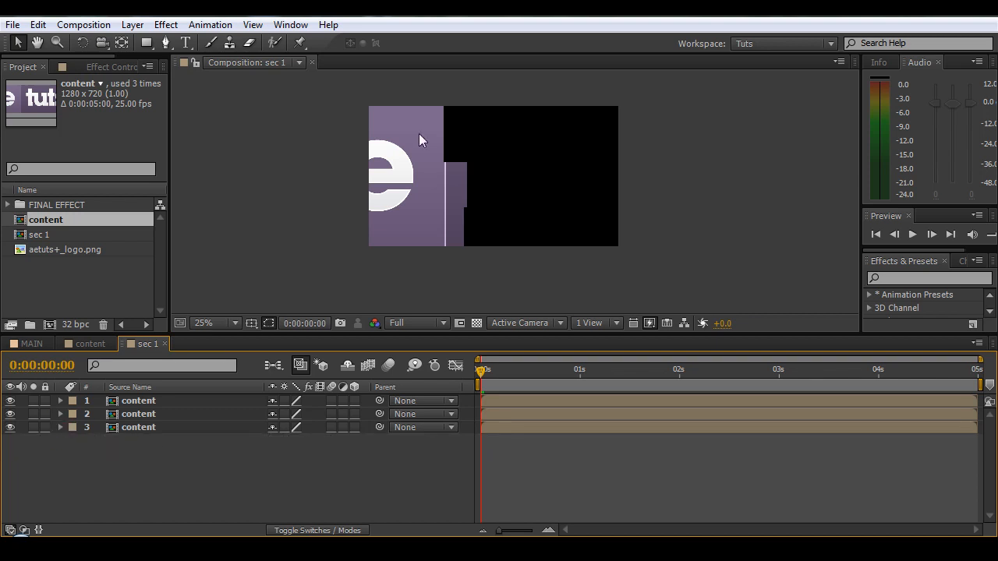
pyautogui.click(134, 399)
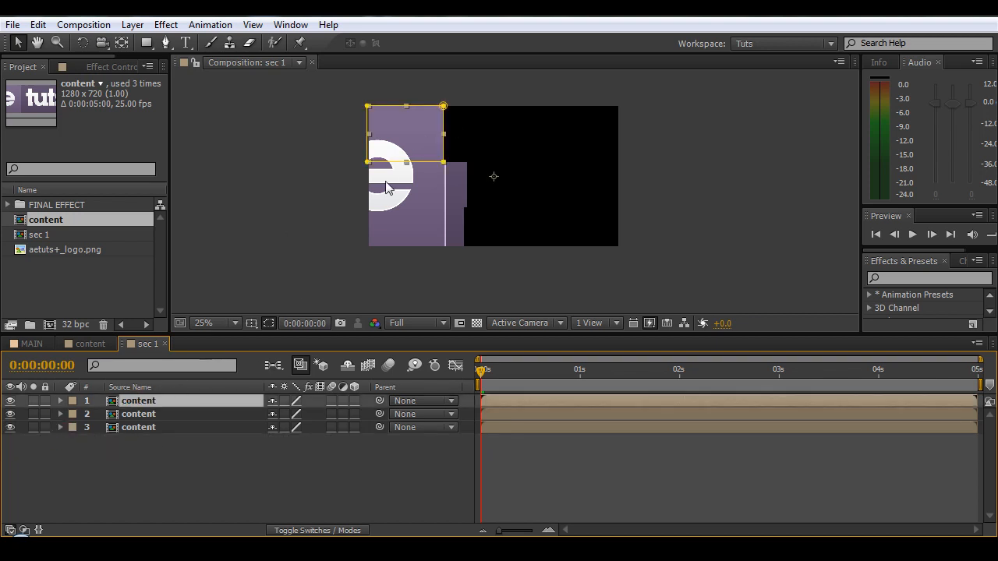
pyautogui.click(144, 428)
pyautogui.click(150, 414)
pyautogui.click(148, 401)
pyautogui.moveTo(482, 376)
pyautogui.mouseDown()
pyautogui.moveTo(531, 374)
pyautogui.moveTo(471, 379)
pyautogui.mouseUp()
# - Create a 1280 x 720, five-second composition named main section and place sec 1 in it
pyautogui.click(49, 325)
pyautogui.write('main section')
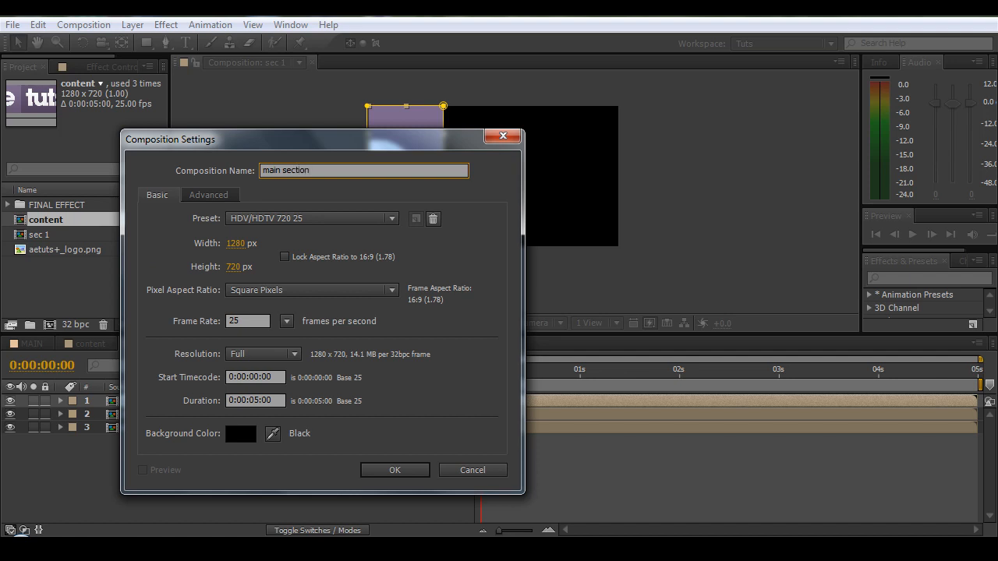
pyautogui.press('Return')
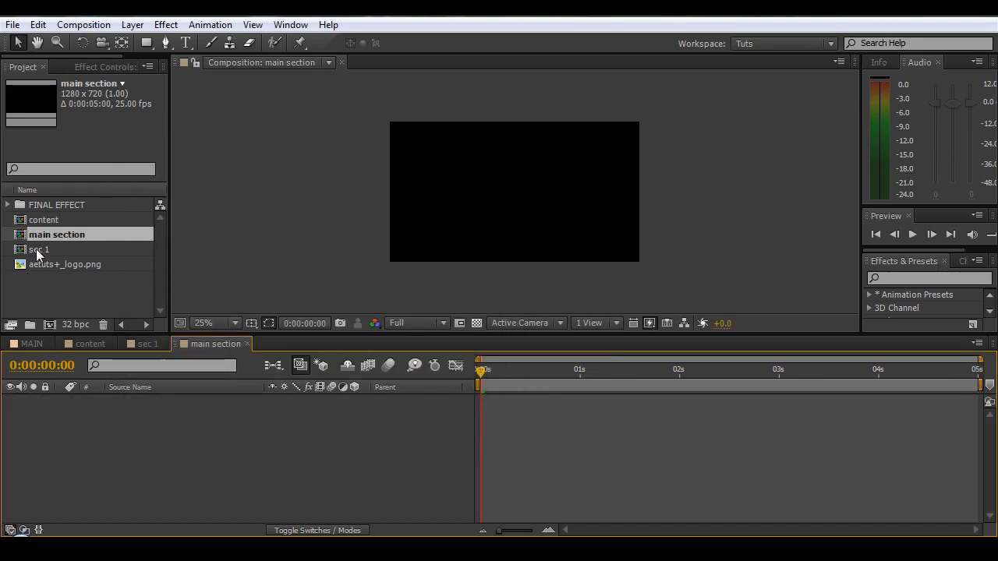
pyautogui.moveTo(34, 252); pyautogui.dragTo(135, 439)
pyautogui.moveTo(481, 373); pyautogui.dragTo(400, 396)
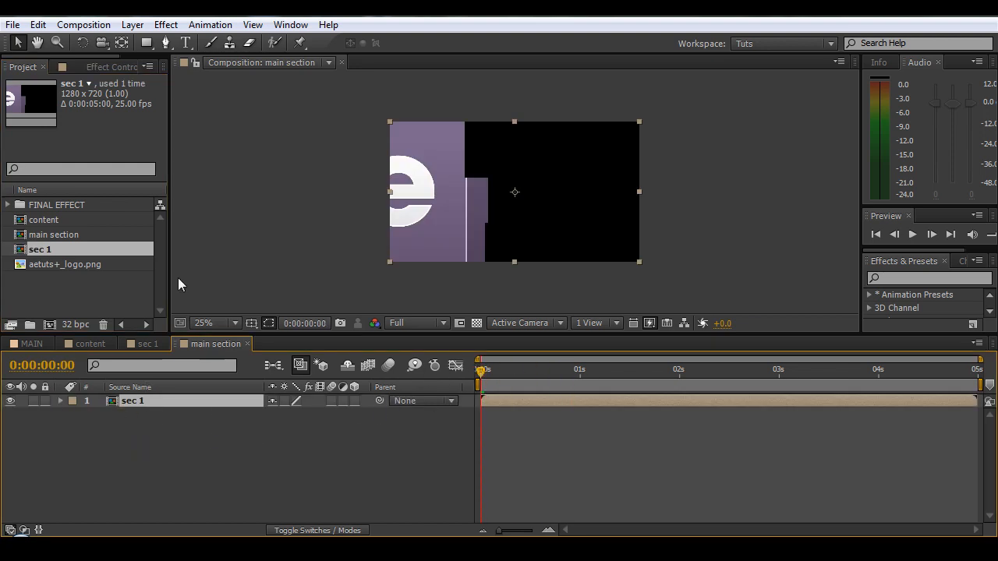
# - Duplicate the sec 1 composition in the project and rename the copy sec 2
pyautogui.click(37, 254)
pyautogui.hotkey('ctrl', 'd')
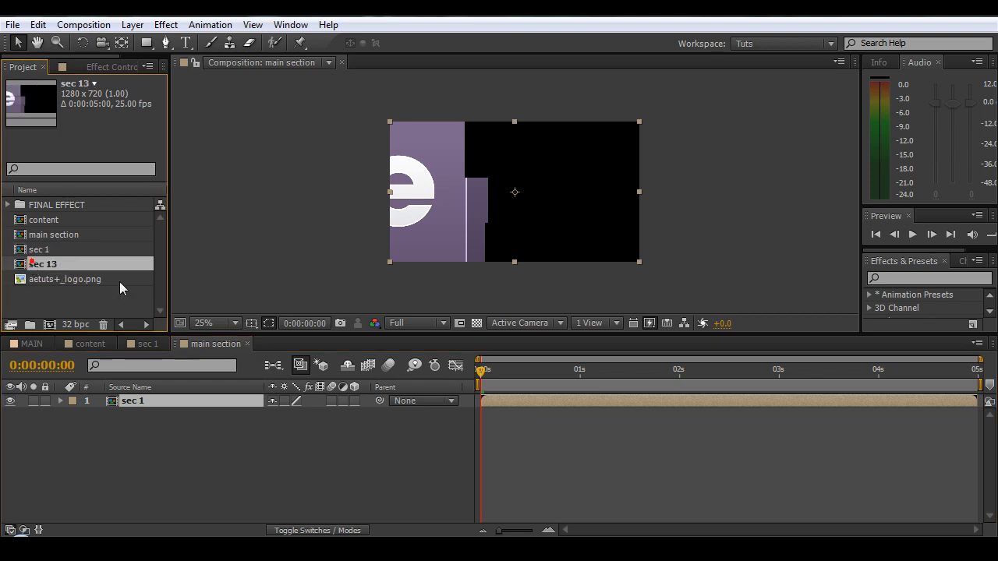
pyautogui.press('Return')
pyautogui.write('sec')
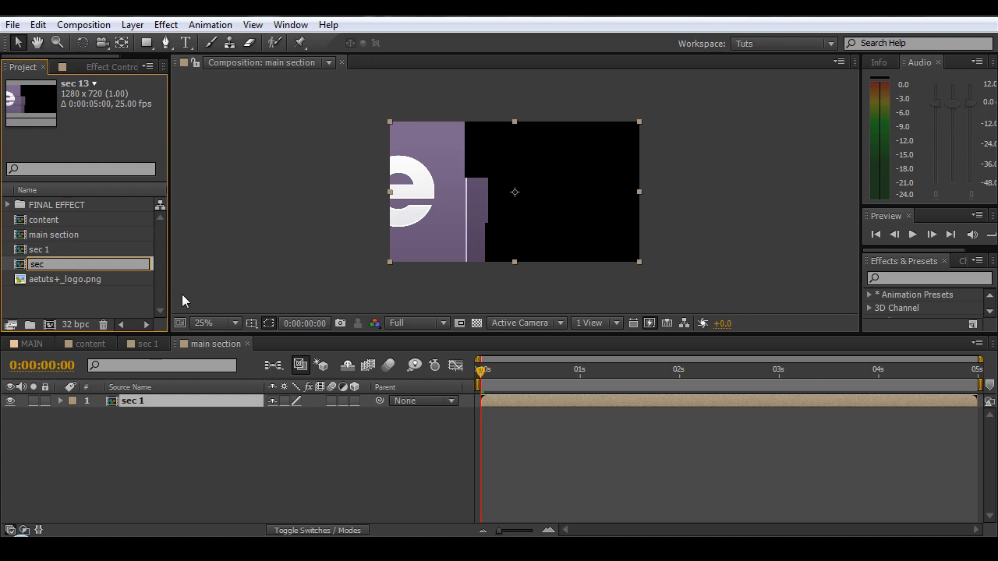
pyautogui.write(' 2')
pyautogui.press('Return')
# - Add sec 2 to main section as the top layer and open the sec 2 composition
pyautogui.moveTo(45, 263); pyautogui.dragTo(174, 396)
pyautogui.click(174, 452)
pyautogui.doubleClick(132, 401)
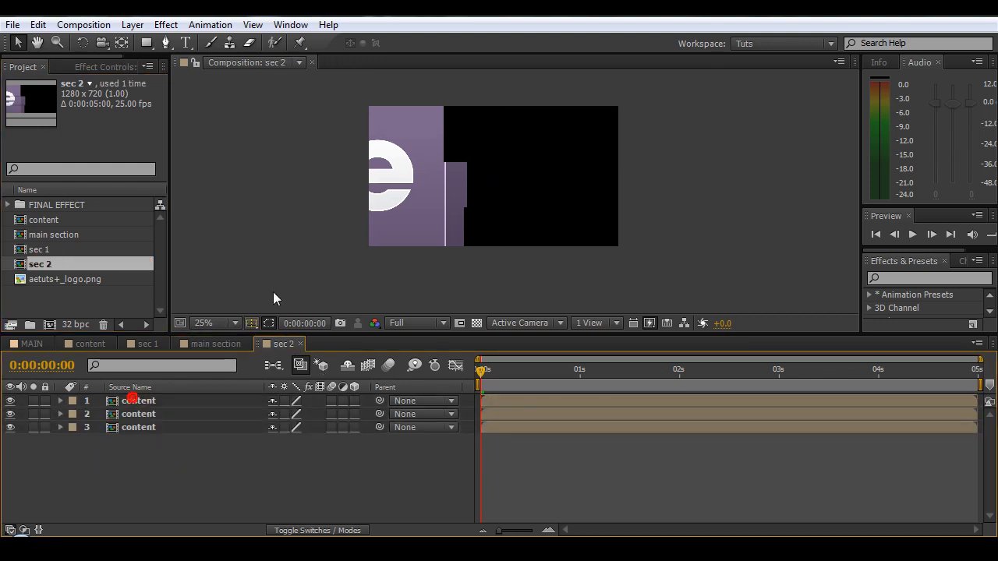
# - Move the first content layer's left mask points rightward past the right edge, so the mask covers the adjoining area in sec 2
pyautogui.click(139, 402)
pyautogui.moveTo(483, 370); pyautogui.dragTo(455, 378)
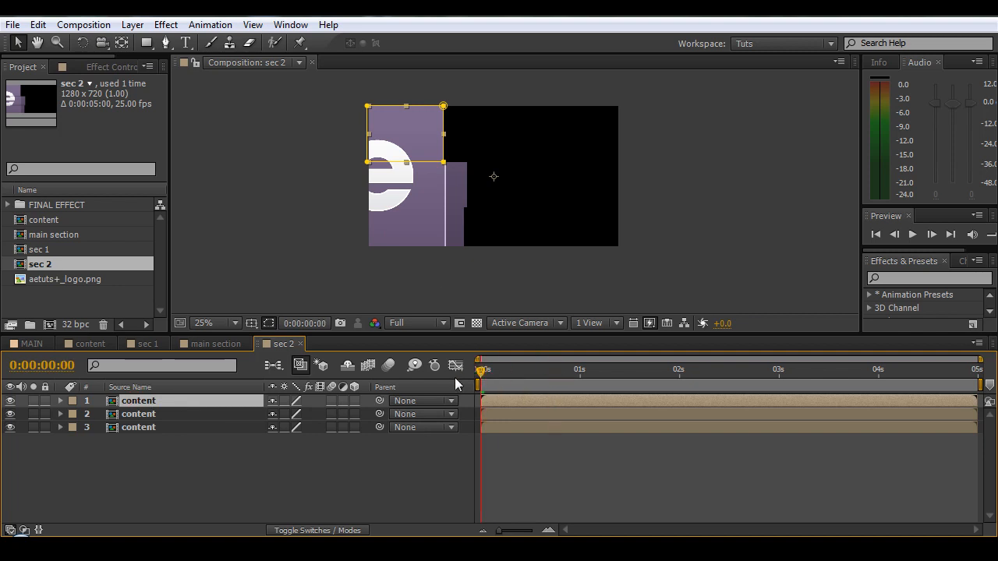
pyautogui.press('m')
pyautogui.click(133, 414)
pyautogui.moveTo(338, 182); pyautogui.dragTo(405, 83)
pyautogui.hotkey('shift', 'Right')
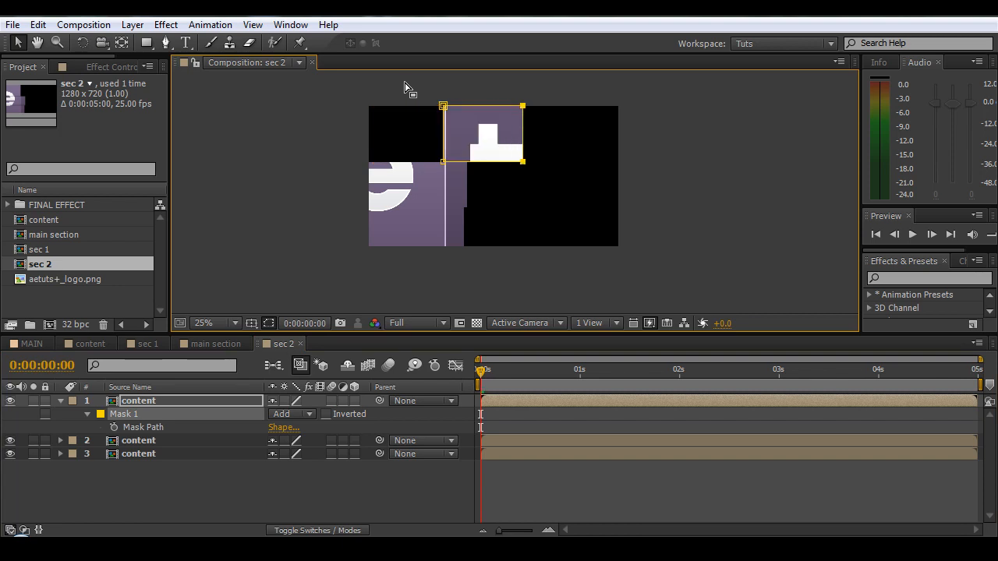
# - Extend the right edge of the first content layer's mask slightly further across the letter t in sec 2
pyautogui.hotkey('shift', 'Right')
pyautogui.hotkey('shift', 'Right')
pyautogui.hotkey('shift', 'Right')
pyautogui.hotkey('shift', 'Right')
# - Move the second content layer's left mask points past its right edge, so the mask covers the adjoining middle block in sec 2
pyautogui.click(133, 441)
pyautogui.press('m')
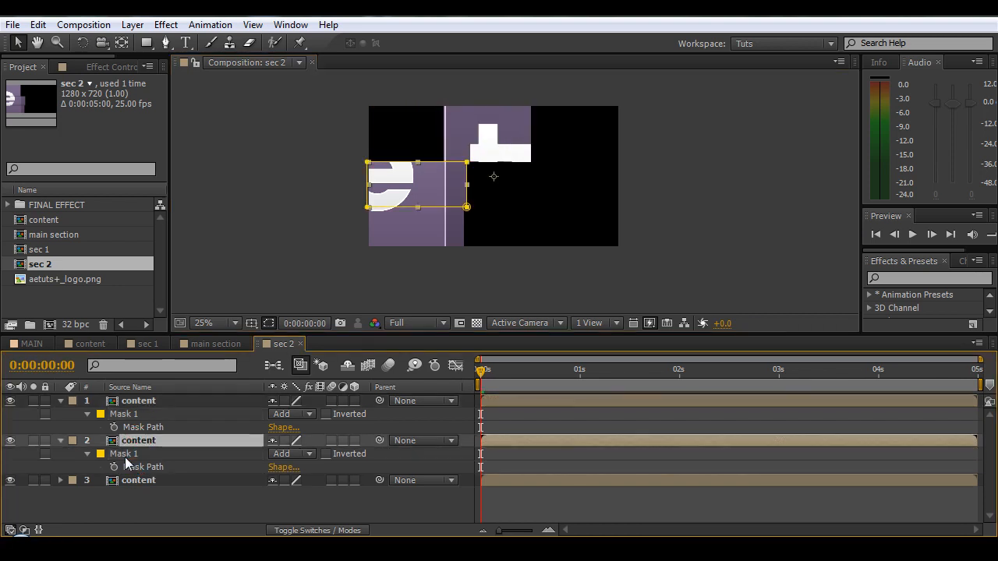
pyautogui.click(133, 456)
pyautogui.moveTo(324, 220); pyautogui.dragTo(392, 161)
pyautogui.hotkey('shift', 'Right')
pyautogui.hotkey('shift', 'Right')
pyautogui.hotkey('shift', 'Right')
pyautogui.hotkey('shift', 'Right')
pyautogui.hotkey('shift', 'Right')
pyautogui.hotkey('shift', 'Right')
pyautogui.hotkey('shift', 'Right')
pyautogui.hotkey('shift', 'Right')
pyautogui.hotkey('shift', 'Right')
pyautogui.hotkey('shift', 'Right')
pyautogui.hotkey('shift', 'Right')
pyautogui.hotkey('shift', 'Right')
pyautogui.click(323, 169)
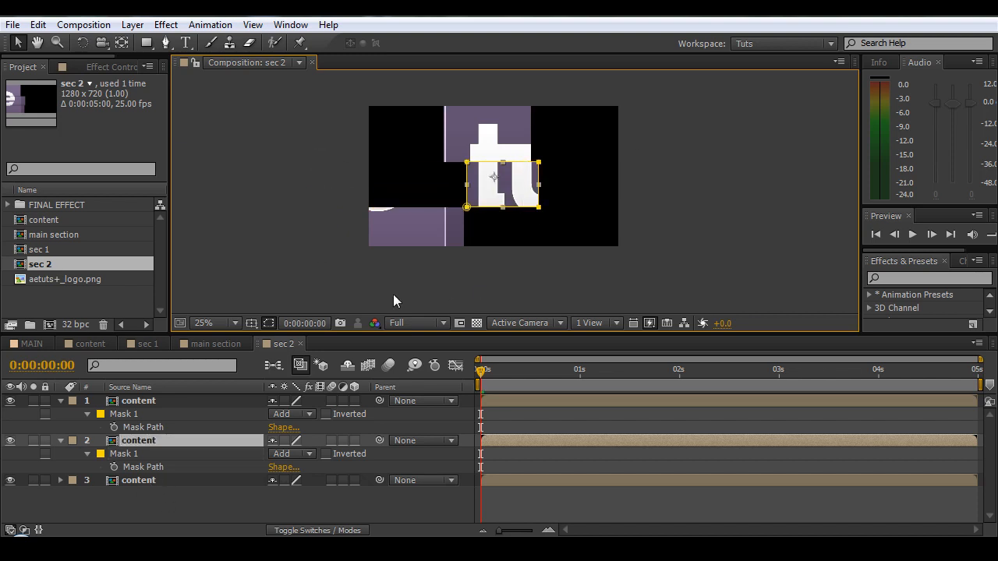
# - Move the third content layer's left mask points past its right edge, so the mask covers the adjoining bottom block in sec 2
pyautogui.click(125, 480)
pyautogui.press('m')
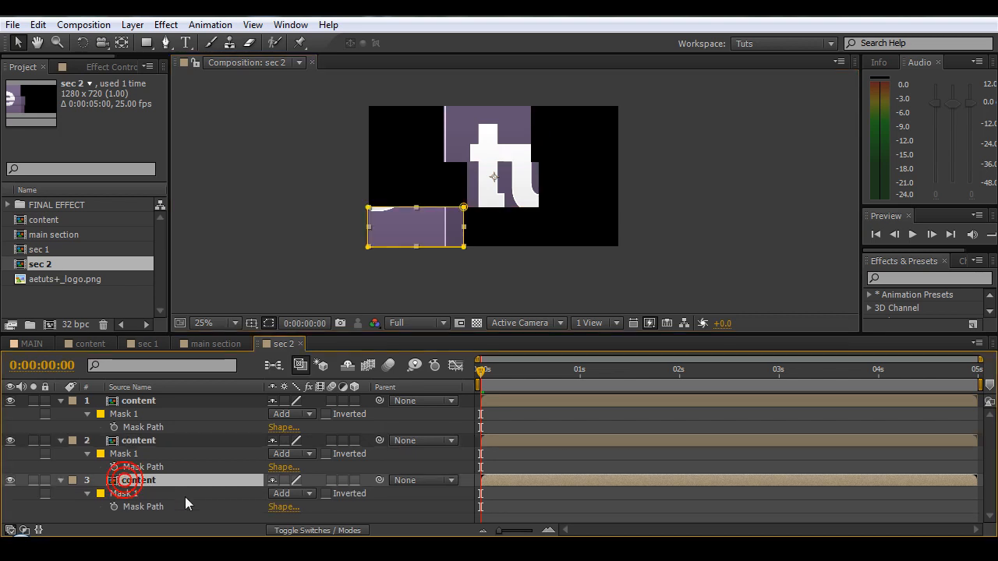
pyautogui.click(160, 493)
pyautogui.hotkey('shift', 'Right')
pyautogui.hotkey('shift', 'Right')
pyautogui.hotkey('shift', 'Right')
pyautogui.hotkey('shift', 'Right')
pyautogui.hotkey('shift', 'Right')
pyautogui.hotkey('shift', 'Right')
pyautogui.hotkey('shift', 'Right')
pyautogui.hotkey('shift', 'Right')
pyautogui.hotkey('shift', 'Right')
pyautogui.hotkey('shift', 'Right')
pyautogui.hotkey('shift', 'Right')
pyautogui.hotkey('shift', 'Right')
pyautogui.hotkey('shift', 'Right')
pyautogui.hotkey('shift', 'Right')
pyautogui.hotkey('shift', 'Right')
pyautogui.hotkey('shift', 'Right')
pyautogui.hotkey('shift', 'Right')
pyautogui.hotkey('shift', 'Right')
pyautogui.hotkey('shift', 'Right')
pyautogui.hotkey('shift', 'Right')
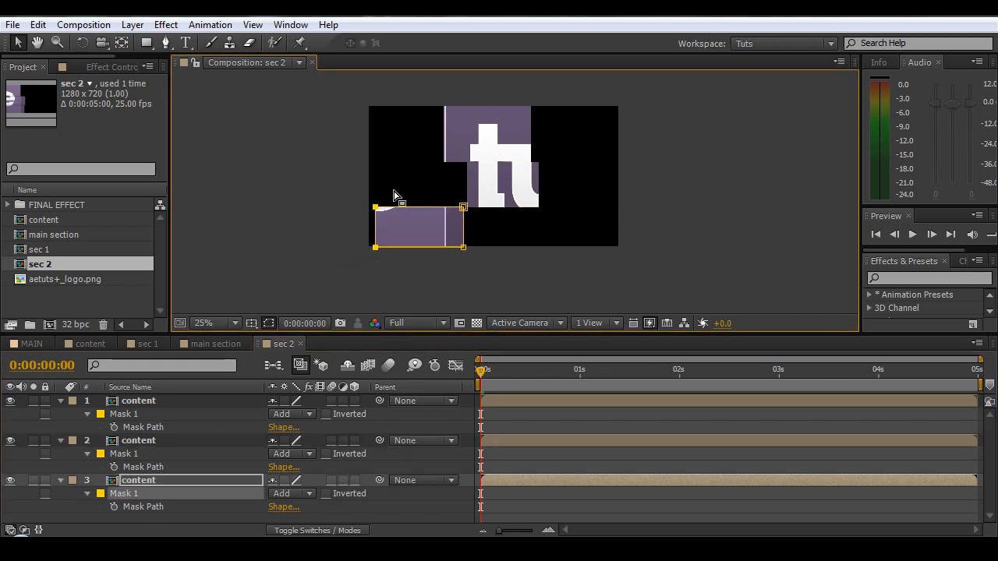
pyautogui.hotkey('shift', 'Right')
pyautogui.hotkey('shift', 'Right')
pyautogui.hotkey('shift', 'Right')
pyautogui.hotkey('shift', 'Right')
pyautogui.hotkey('shift', 'Right')
pyautogui.hotkey('shift', 'Right')
pyautogui.hotkey('shift', 'Right')
pyautogui.hotkey('shift', 'Right')
pyautogui.hotkey('shift', 'Right')
pyautogui.hotkey('shift', 'Right')
pyautogui.hotkey('shift', 'Right')
pyautogui.hotkey('shift', 'Right')
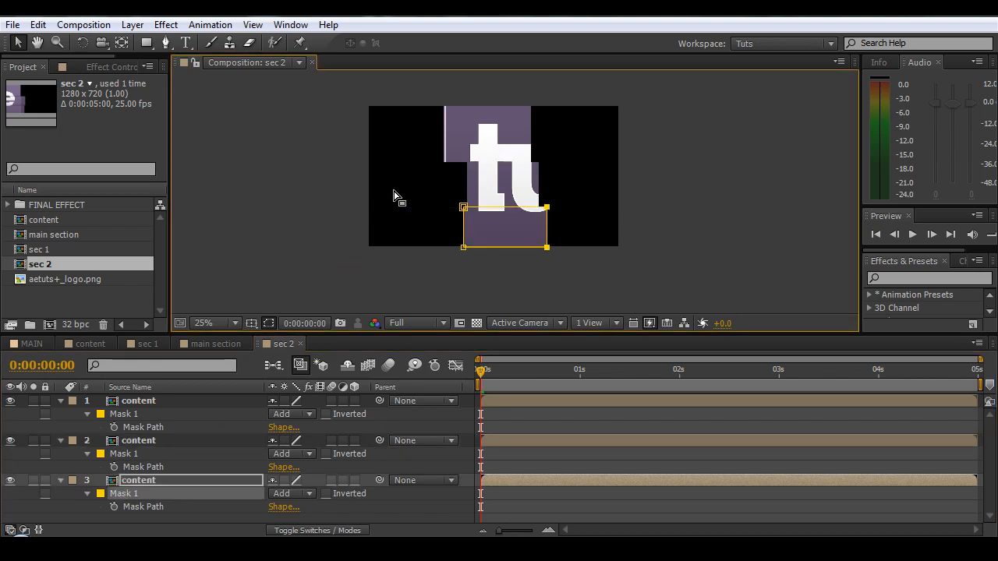
pyautogui.click(316, 173)
pyautogui.moveTo(484, 371); pyautogui.dragTo(445, 399)
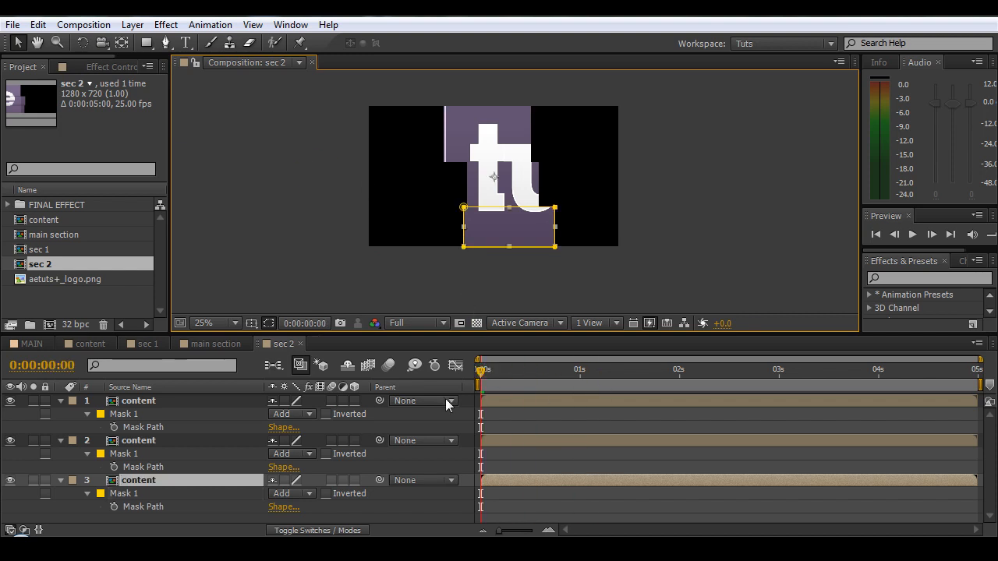
# - Collapse the mask properties of all three content layers in sec 2
pyautogui.click(60, 400)
pyautogui.click(61, 414)
pyautogui.click(60, 427)
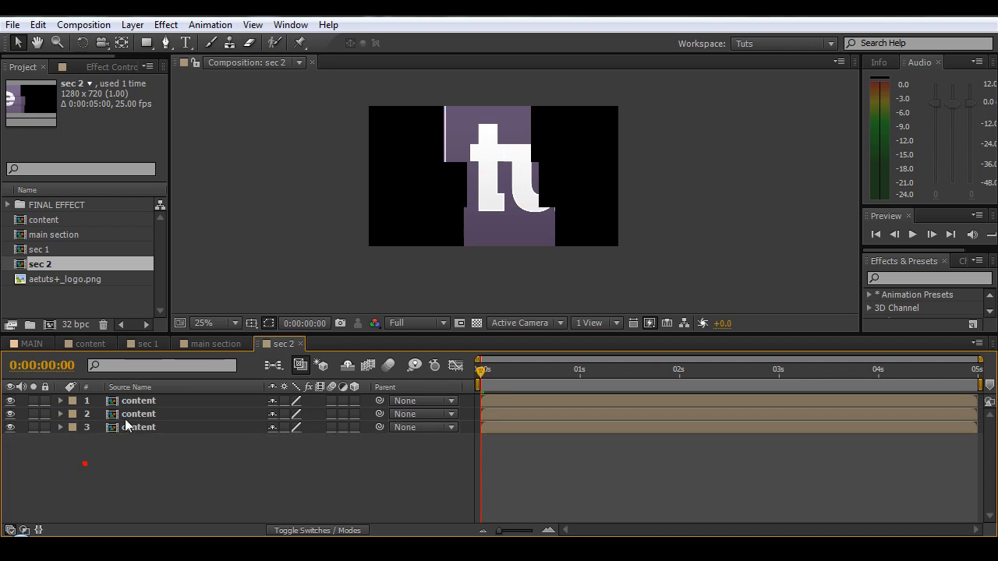
# - Return to main section and toggle the sec 2 layer's visibility to check how it adjoins sec 1
pyautogui.click(209, 344)
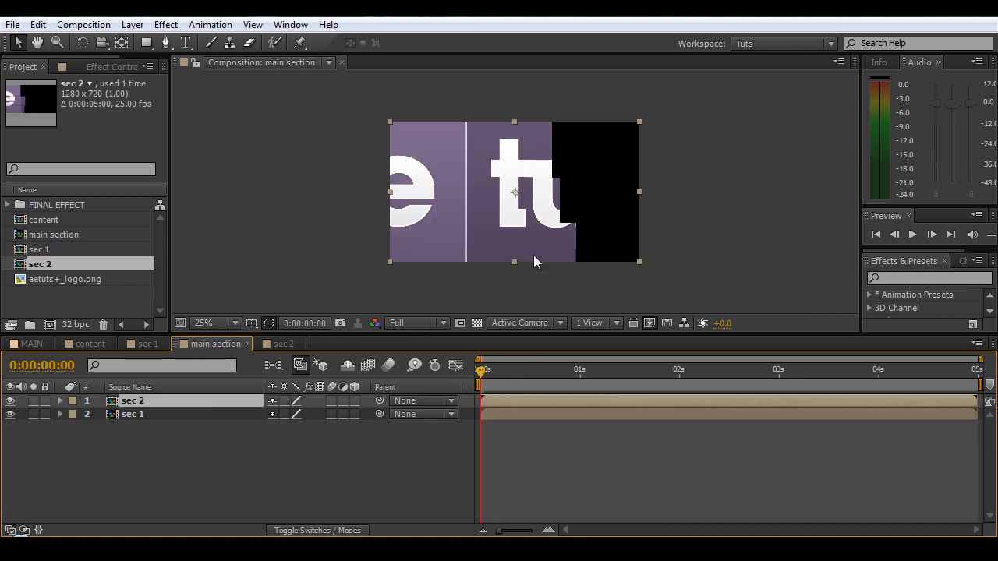
pyautogui.click(10, 401)
pyautogui.click(10, 401)
pyautogui.click(10, 401)
pyautogui.click(10, 401)
pyautogui.hotkey('ctrl', '/')
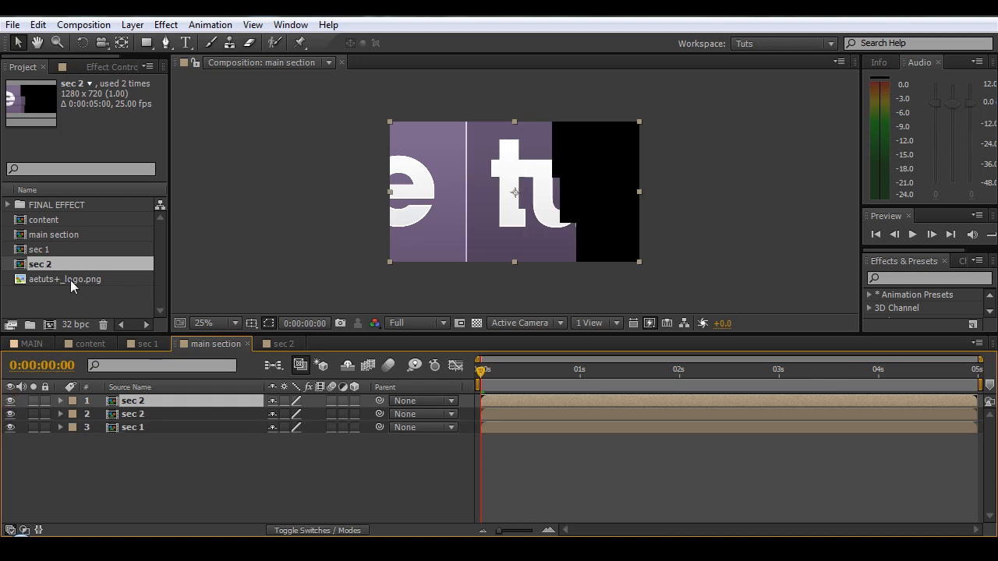
pyautogui.click(48, 301)
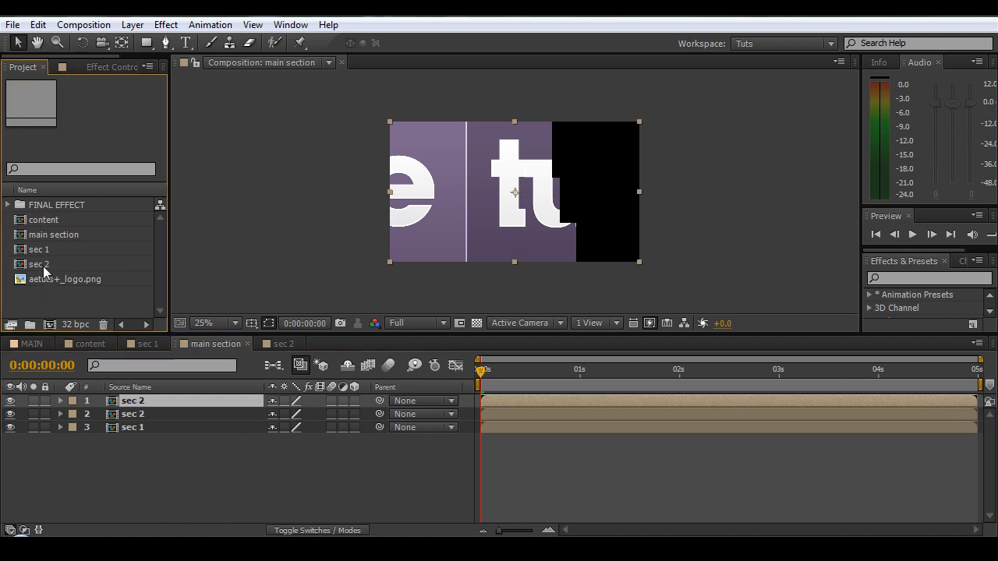
pyautogui.hotkey('ctrl', 'z')
# - Duplicate the sec 2 composition in the project and rename the copy sec 3
pyautogui.click(38, 265)
pyautogui.hotkey('ctrl', 'd')
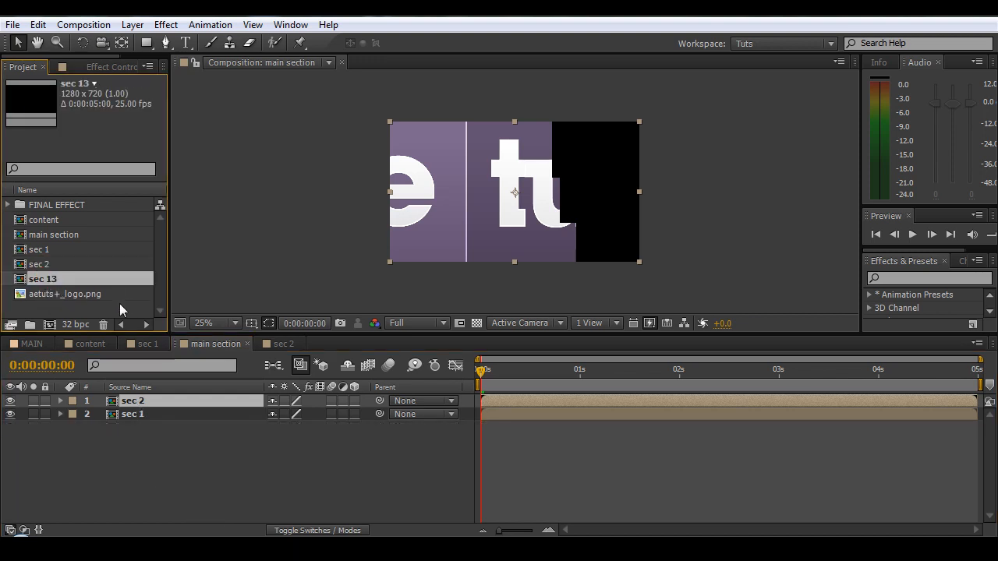
pyautogui.press('Return')
pyautogui.write('s')
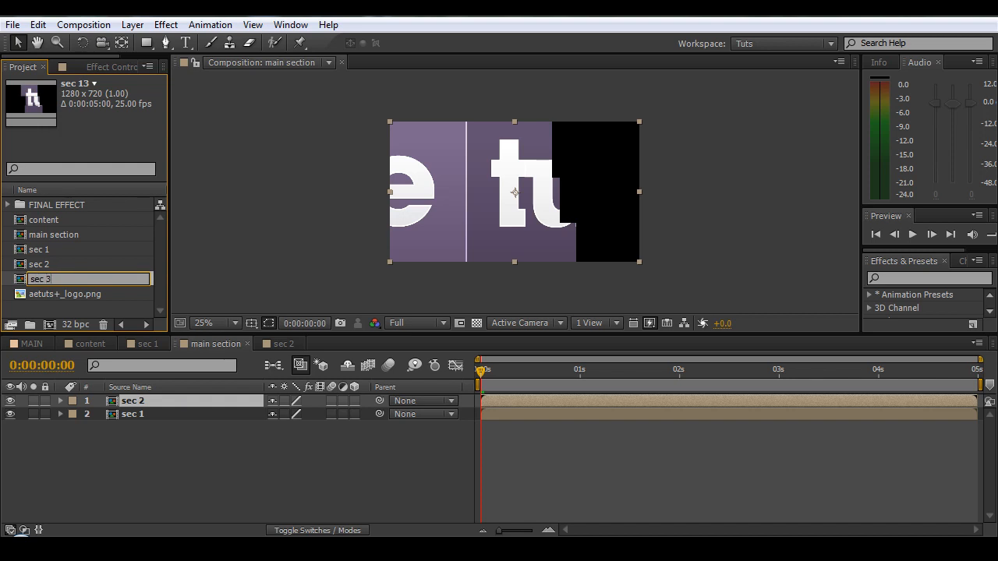
pyautogui.write('ec 3')
pyautogui.press('Return')
# - Add sec 3 to main section as the top layer and open the sec 3 composition
pyautogui.moveTo(56, 279); pyautogui.dragTo(141, 400)
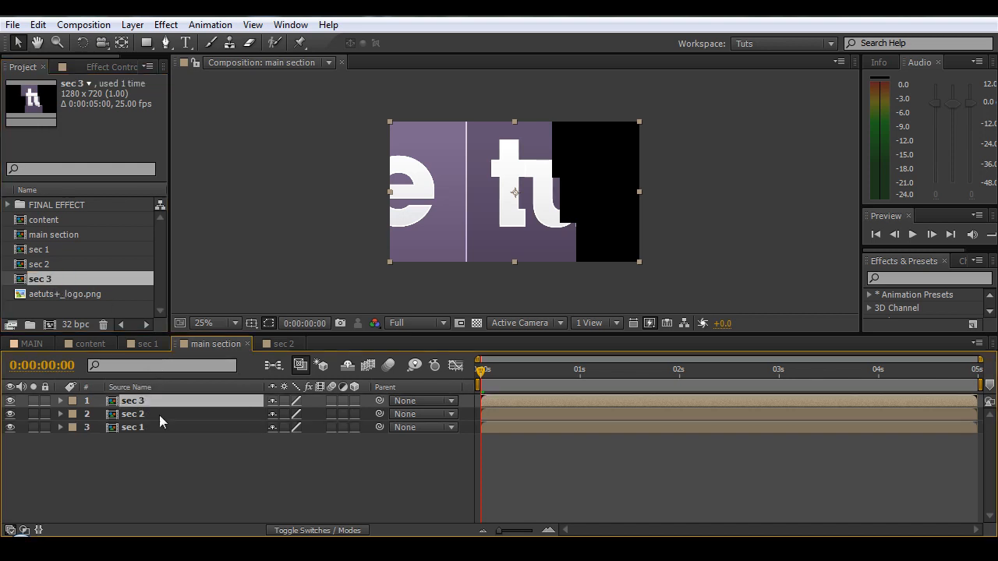
pyautogui.doubleClick(128, 401)
# - Move the first content layer's left mask points in sec 3 rightward past the frame's right edge, covering the remaining top block
pyautogui.click(136, 402)
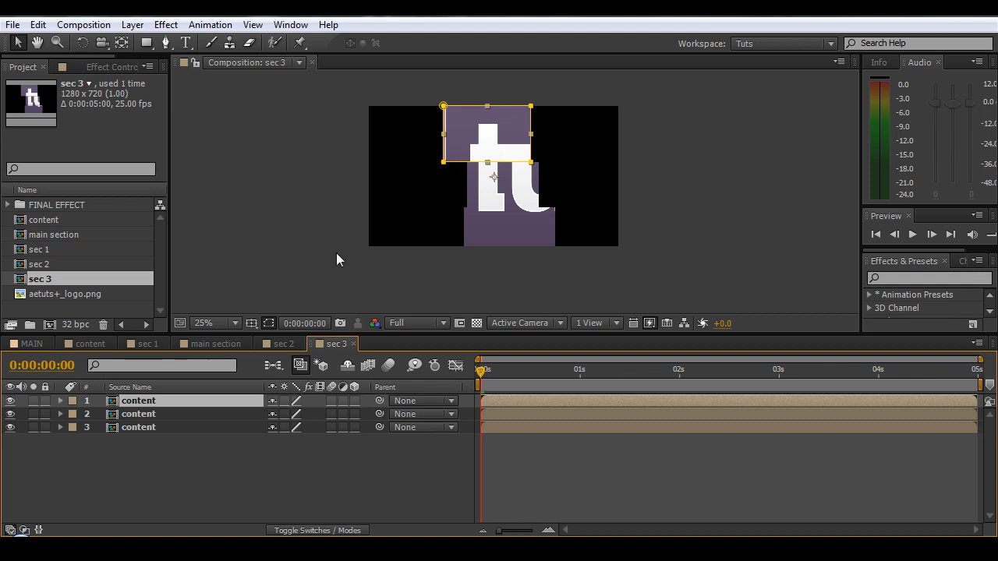
pyautogui.press('m')
pyautogui.click(128, 415)
pyautogui.moveTo(421, 170); pyautogui.dragTo(471, 67)
pyautogui.hotkey('shift', 'Right')
pyautogui.hotkey('shift', 'Right')
pyautogui.hotkey('shift', 'Right')
pyautogui.hotkey('shift', 'Right')
pyautogui.hotkey('shift', 'Right')
pyautogui.hotkey('shift', 'Right')
pyautogui.hotkey('shift', 'Right')
pyautogui.hotkey('shift', 'Right')
pyautogui.hotkey('shift', 'Right')
pyautogui.hotkey('shift', 'Right')
pyautogui.hotkey('shift', 'Right')
pyautogui.hotkey('shift', 'Right')
pyautogui.hotkey('shift', 'Right')
pyautogui.hotkey('shift', 'Right')
pyautogui.hotkey('shift', 'Right')
pyautogui.hotkey('shift', 'Right')
pyautogui.hotkey('shift', 'Right')
pyautogui.hotkey('shift', 'Right')
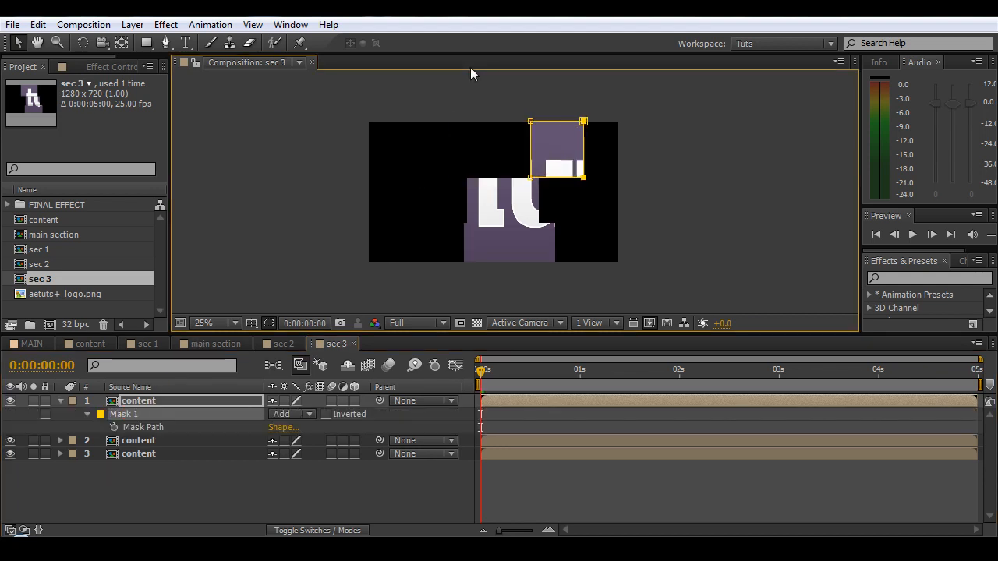
pyautogui.hotkey('shift', 'Right')
pyautogui.hotkey('shift', 'Right')
pyautogui.hotkey('shift', 'Right')
pyautogui.hotkey('shift', 'Right')
pyautogui.hotkey('shift', 'Right')
pyautogui.hotkey('shift', 'Right')
pyautogui.hotkey('shift', 'Right')
pyautogui.hotkey('shift', 'Right')
pyautogui.hotkey('shift', 'Right')
pyautogui.hotkey('shift', 'Right')
pyautogui.hotkey('shift', 'Right')
pyautogui.hotkey('shift', 'Right')
pyautogui.hotkey('shift', 'Right')
pyautogui.hotkey('shift', 'Right')
pyautogui.hotkey('shift', 'Right')
pyautogui.hotkey('shift', 'Right')
pyautogui.hotkey('shift', 'Right')
pyautogui.hotkey('shift', 'Right')
pyautogui.hotkey('shift', 'Right')
pyautogui.hotkey('shift', 'Right')
pyautogui.click(252, 255)
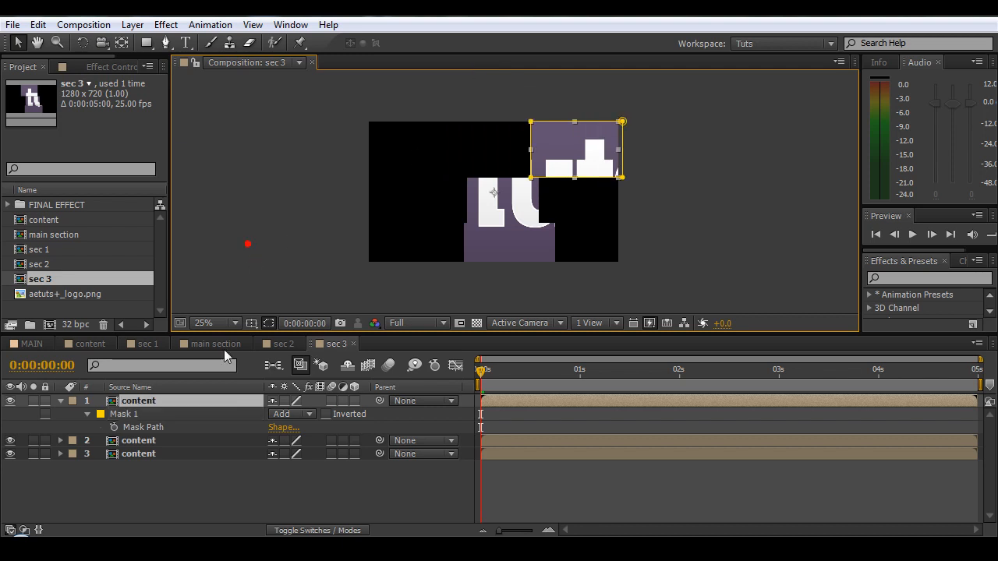
# - Move the second content layer's left mask points in sec 3 rightward past the frame's right edge, covering the remaining middle block
pyautogui.click(139, 441)
pyautogui.press('m')
pyautogui.click(120, 454)
pyautogui.moveTo(429, 239); pyautogui.dragTo(497, 151)
pyautogui.hotkey('shift', 'Right')
pyautogui.hotkey('shift', 'Right')
pyautogui.hotkey('shift', 'Right')
pyautogui.hotkey('shift', 'Right')
pyautogui.hotkey('shift', 'Right')
pyautogui.hotkey('shift', 'Right')
pyautogui.hotkey('shift', 'Right')
pyautogui.hotkey('shift', 'Right')
pyautogui.hotkey('shift', 'Right')
pyautogui.hotkey('shift', 'Right')
pyautogui.hotkey('shift', 'Right')
pyautogui.hotkey('shift', 'Right')
pyautogui.hotkey('shift', 'Right')
pyautogui.hotkey('shift', 'Right')
pyautogui.hotkey('shift', 'Right')
pyautogui.hotkey('shift', 'Right')
pyautogui.hotkey('shift', 'Right')
pyautogui.hotkey('shift', 'Right')
pyautogui.hotkey('shift', 'Right')
pyautogui.hotkey('shift', 'Right')
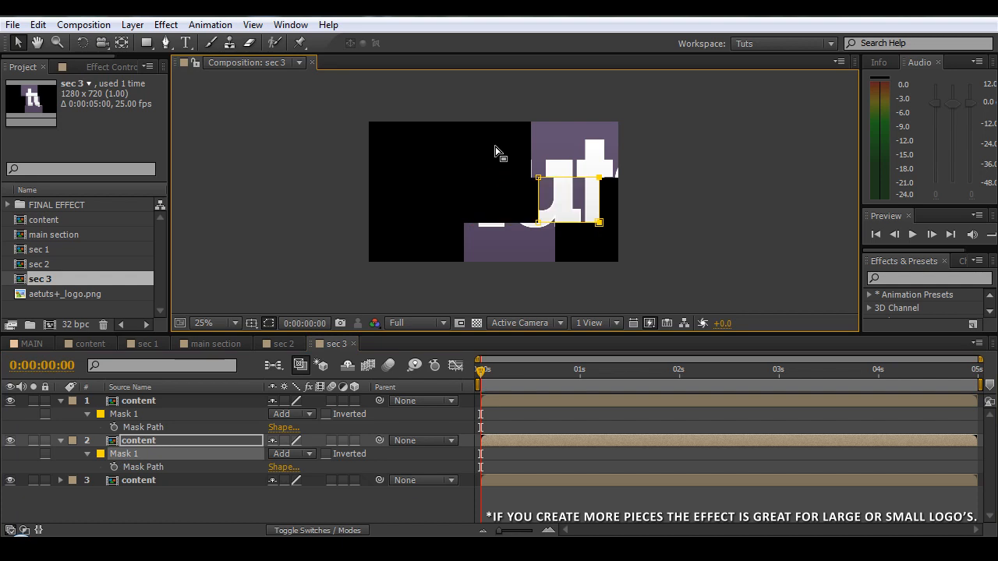
pyautogui.hotkey('shift', 'Right')
pyautogui.hotkey('shift', 'Right')
pyautogui.hotkey('shift', 'Right')
pyautogui.hotkey('shift', 'Right')
pyautogui.hotkey('shift', 'Right')
pyautogui.hotkey('shift', 'Right')
pyautogui.hotkey('shift', 'Right')
pyautogui.hotkey('shift', 'Right')
pyautogui.hotkey('shift', 'Right')
pyautogui.hotkey('shift', 'Right')
pyautogui.hotkey('shift', 'Right')
pyautogui.hotkey('shift', 'Right')
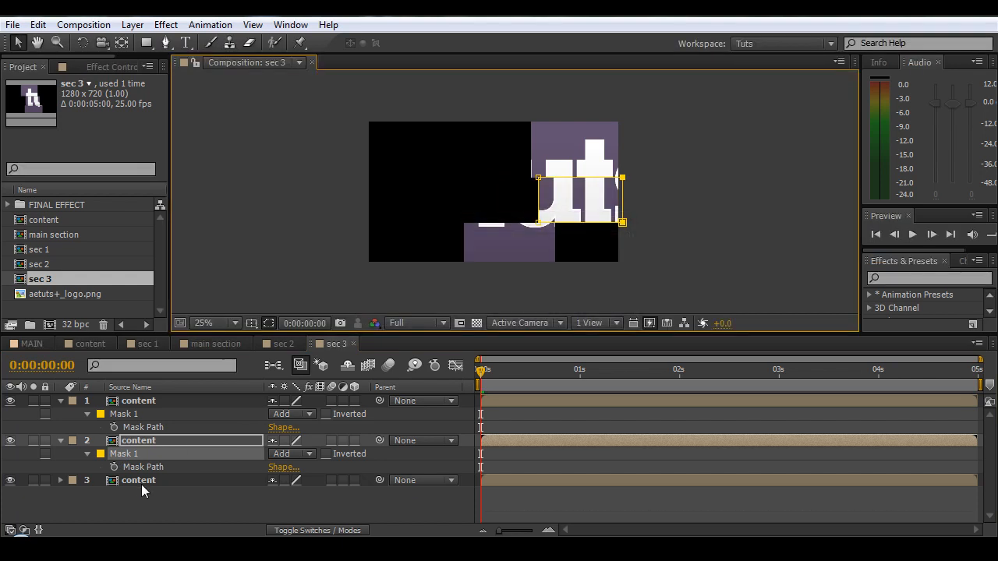
# - Move the third content layer's left mask points in sec 3 rightward past the frame's right edge, covering the remaining bottom block
pyautogui.click(145, 482)
pyautogui.press('m')
pyautogui.click(121, 494)
pyautogui.moveTo(446, 273); pyautogui.dragTo(471, 226)
pyautogui.hotkey('shift', 'Right')
pyautogui.hotkey('shift', 'Right')
pyautogui.hotkey('shift', 'Right')
pyautogui.hotkey('shift', 'Right')
pyautogui.hotkey('shift', 'Right')
pyautogui.hotkey('shift', 'Right')
pyautogui.hotkey('shift', 'Right')
pyautogui.hotkey('shift', 'Right')
pyautogui.hotkey('shift', 'Right')
pyautogui.hotkey('shift', 'Right')
pyautogui.hotkey('shift', 'Right')
pyautogui.hotkey('shift', 'Right')
pyautogui.hotkey('shift', 'Right')
pyautogui.hotkey('shift', 'Right')
pyautogui.hotkey('shift', 'Right')
pyautogui.hotkey('shift', 'Right')
pyautogui.hotkey('shift', 'Right')
pyautogui.hotkey('shift', 'Right')
pyautogui.hotkey('shift', 'Right')
pyautogui.hotkey('shift', 'Right')
pyautogui.hotkey('shift', 'Left')
pyautogui.hotkey('shift', 'Left')
pyautogui.hotkey('shift', 'Left')
pyautogui.hotkey('shift', 'Left')
pyautogui.hotkey('shift', 'Left')
pyautogui.hotkey('shift', 'Left')
pyautogui.hotkey('shift', 'Left')
pyautogui.hotkey('shift', 'Left')
pyautogui.click(312, 175)
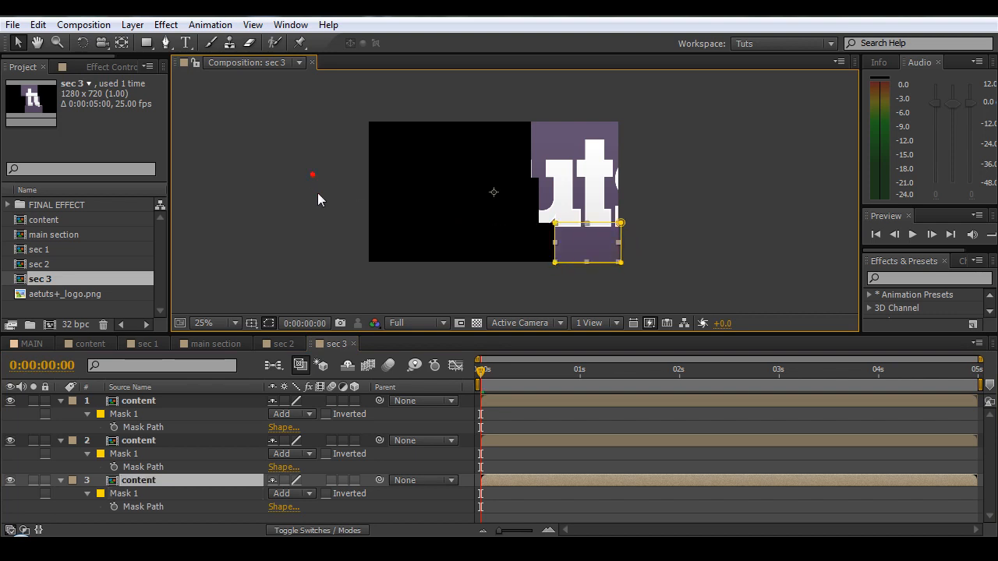
# - Check the slices in main section by hiding sec 1, sec 2 and sec 3 and showing them again
pyautogui.click(204, 344)
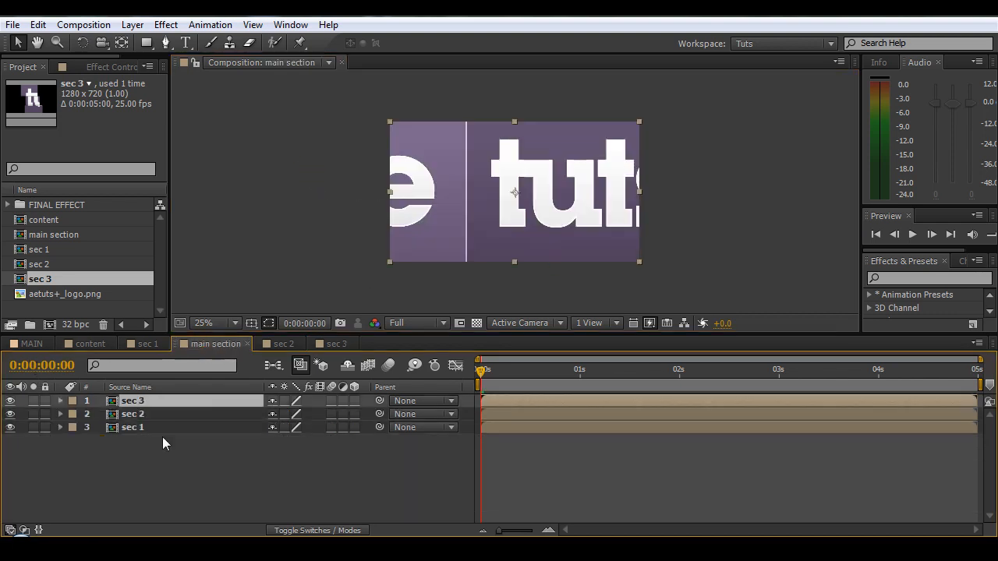
pyautogui.click(10, 427)
pyautogui.click(10, 414)
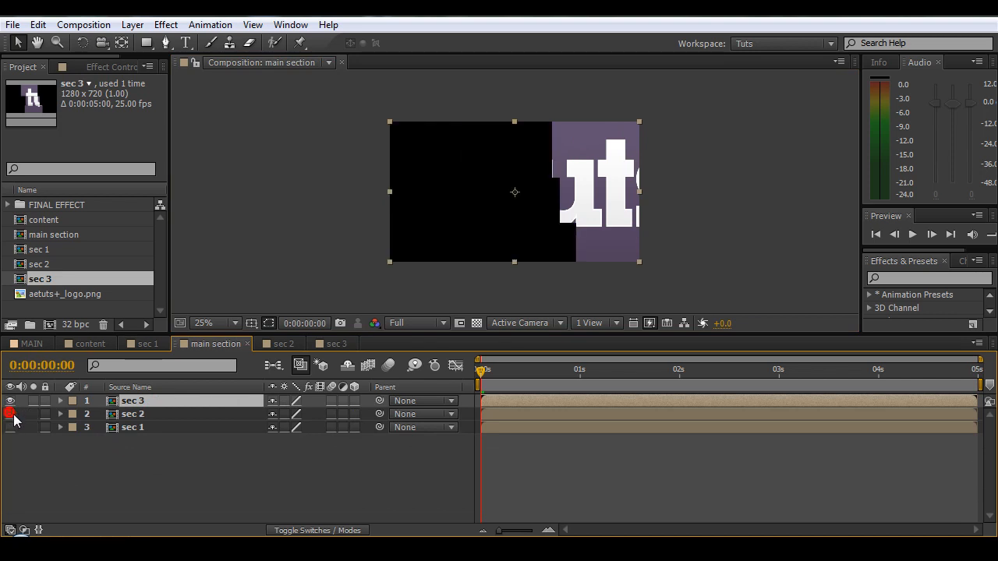
pyautogui.click(10, 401)
pyautogui.moveTo(9, 401); pyautogui.dragTo(14, 434)
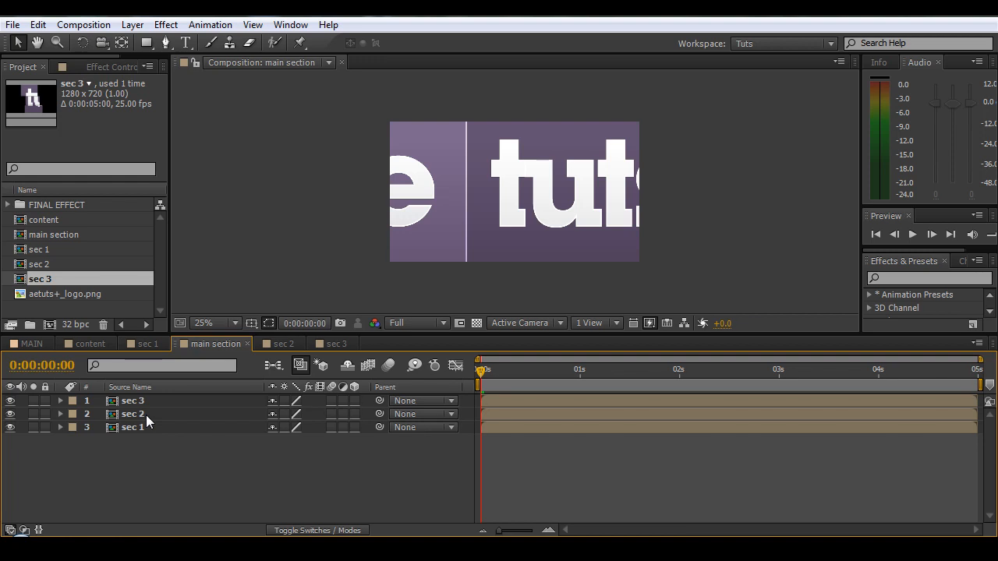
pyautogui.moveTo(488, 372)
pyautogui.mouseDown()
pyautogui.moveTo(507, 373)
pyautogui.moveTo(478, 372)
pyautogui.mouseUp()
# - Open the sec 1 composition from main section and enlarge the composition viewer area
pyautogui.doubleClick(139, 428)
pyautogui.click(259, 238)
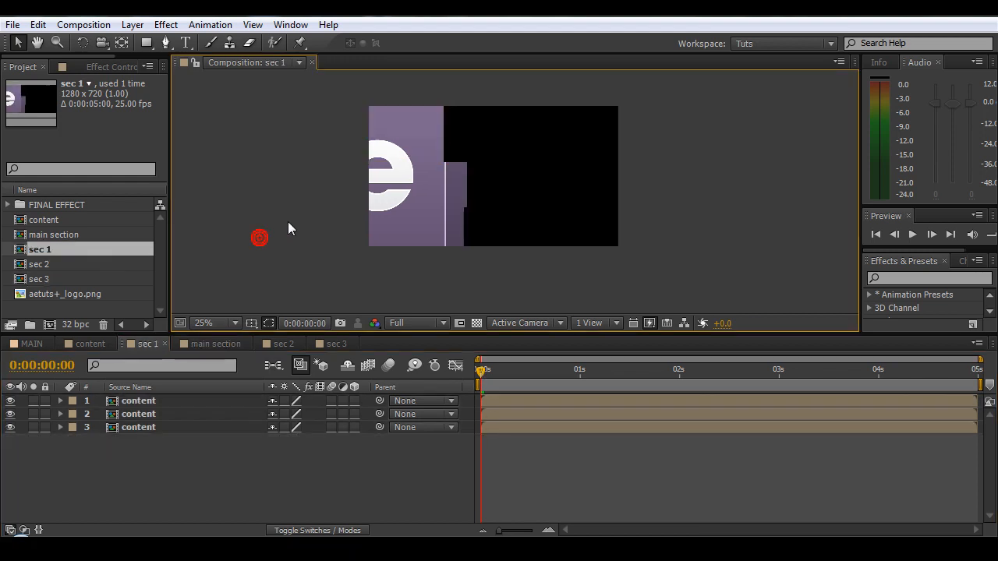
pyautogui.scroll(1, 307, 187)
pyautogui.moveTo(289, 179); pyautogui.dragTo(387, 240)
pyautogui.scroll(-1, 380, 193)
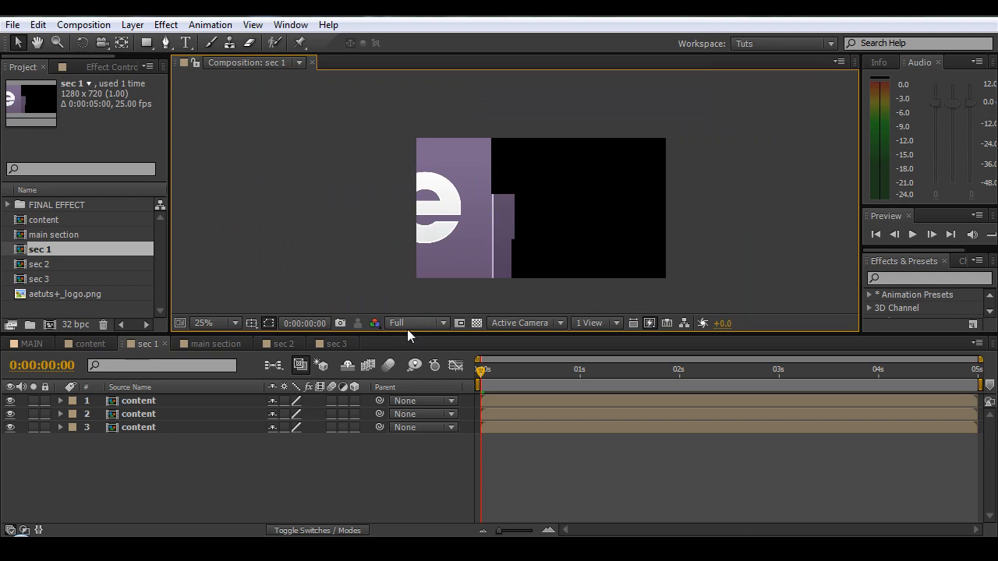
pyautogui.moveTo(404, 332); pyautogui.dragTo(394, 388)
pyautogui.moveTo(433, 290); pyautogui.dragTo(424, 259)
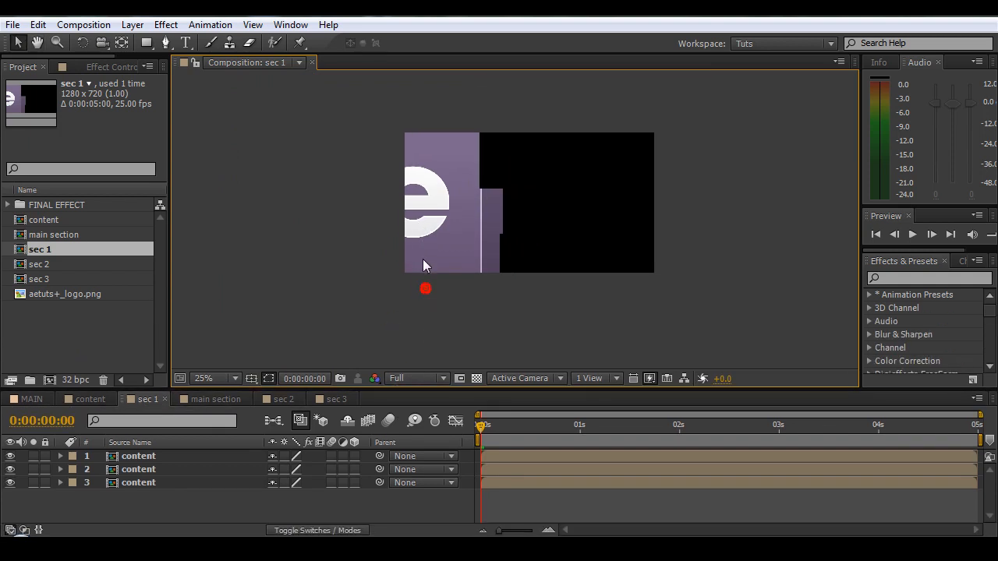
pyautogui.scroll(2, 423, 259)
pyautogui.moveTo(290, 185); pyautogui.dragTo(297, 218)
# - Move the first content layer's anchor point to the middle of its block's right edge at 384, 144 with the Pan Behind tool
pyautogui.click(136, 460)
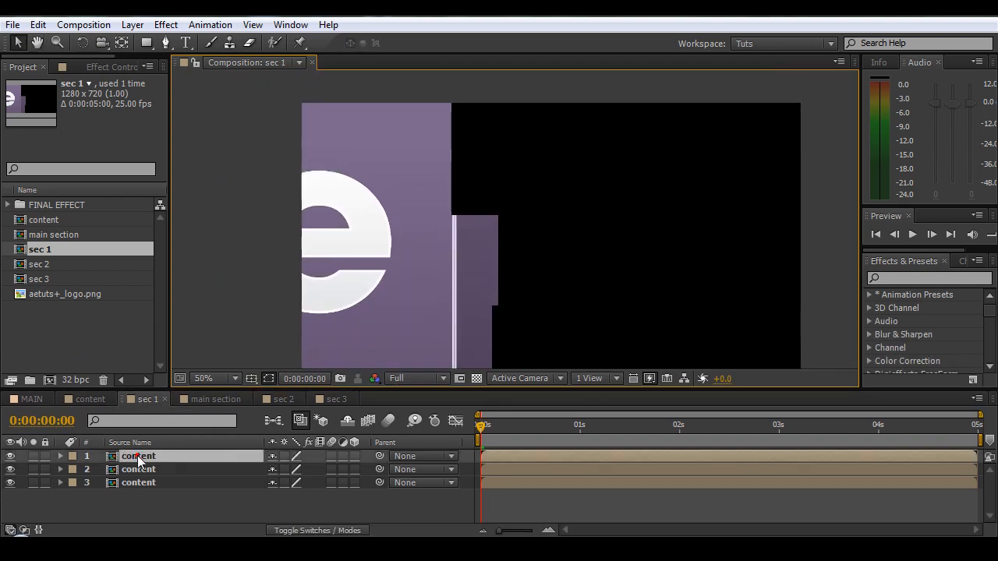
pyautogui.press('a')
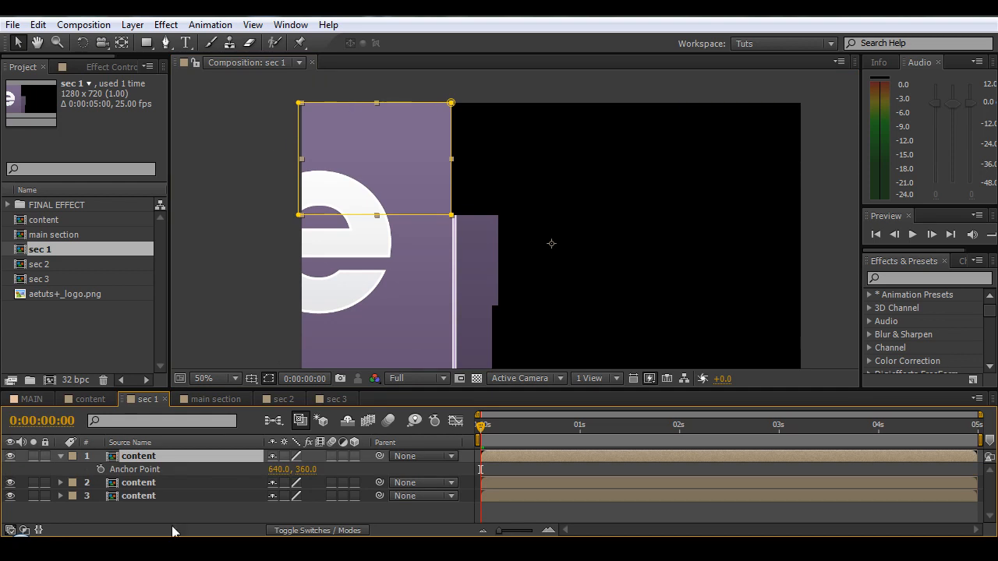
pyautogui.click(124, 470)
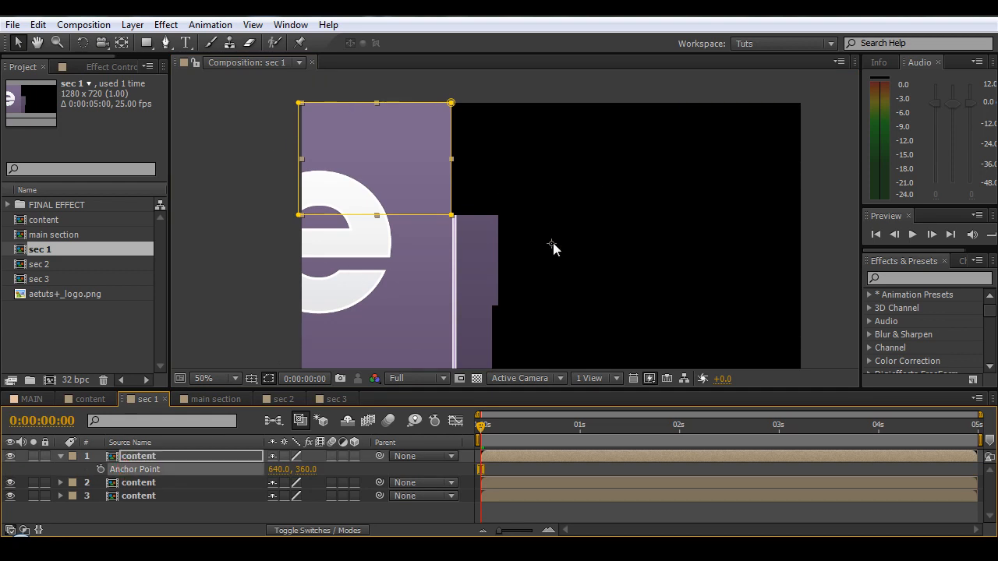
pyautogui.moveTo(552, 243); pyautogui.dragTo(509, 150)
pyautogui.hotkey('ctrl', 'z')
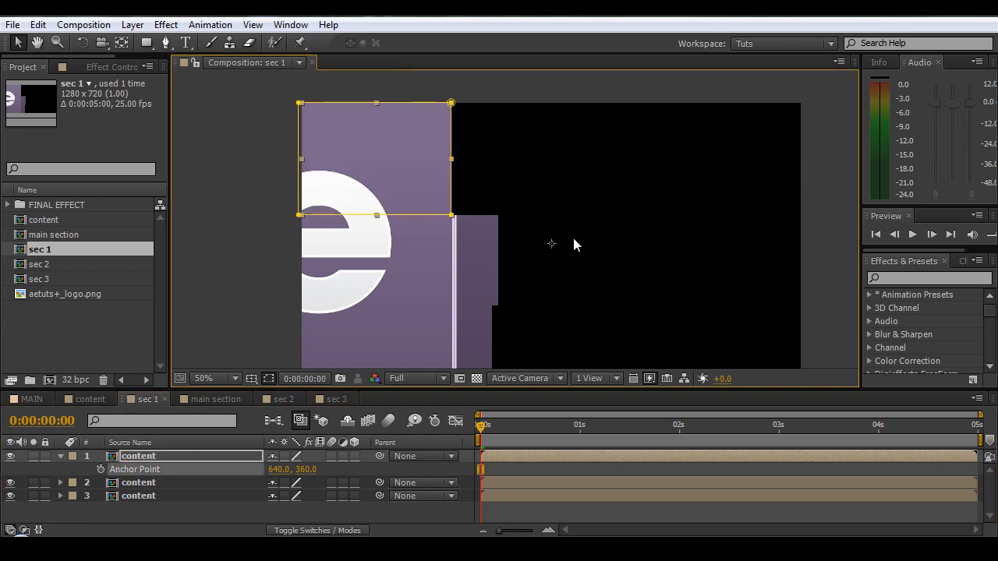
pyautogui.press('y')
pyautogui.moveTo(552, 245); pyautogui.dragTo(452, 161)
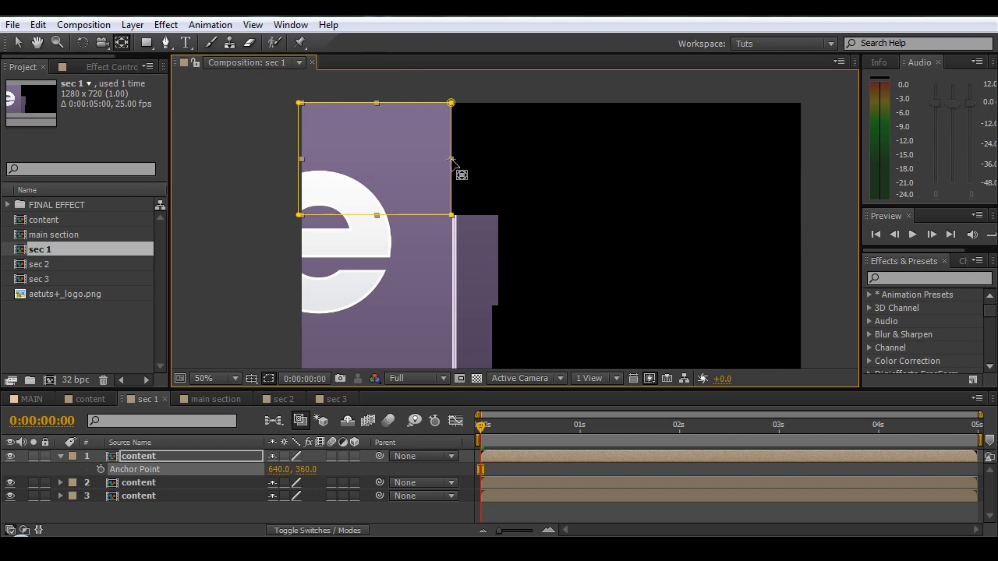
# - Move the second content layer's anchor point to the middle of its block's bottom edge at 254, 518
pyautogui.click(135, 485)
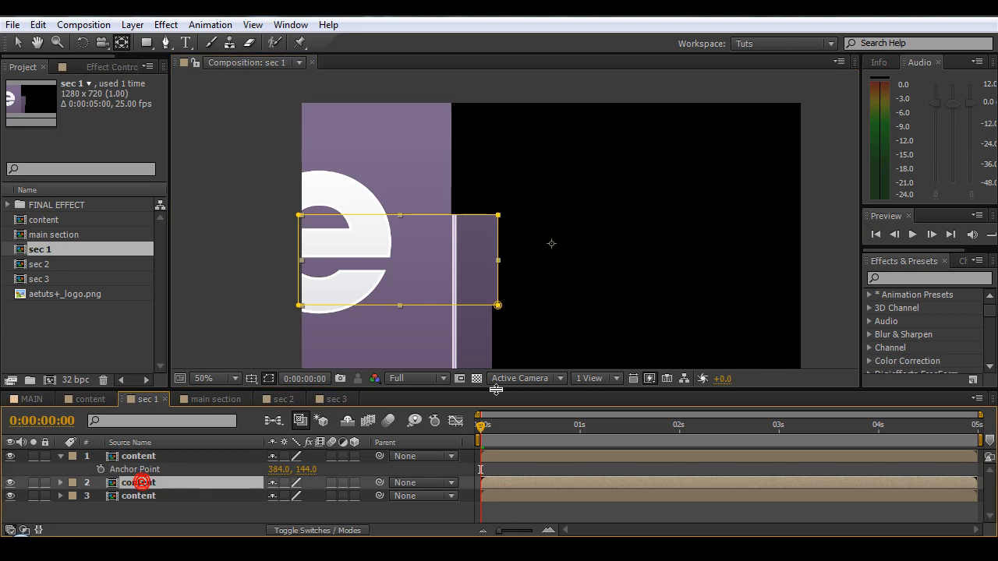
pyautogui.moveTo(501, 388); pyautogui.dragTo(508, 359)
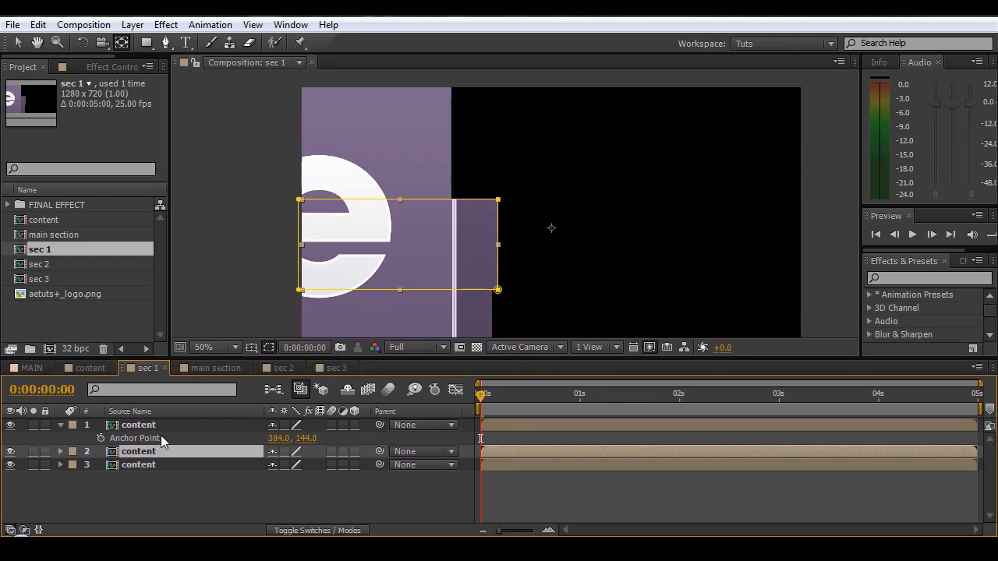
pyautogui.press('a')
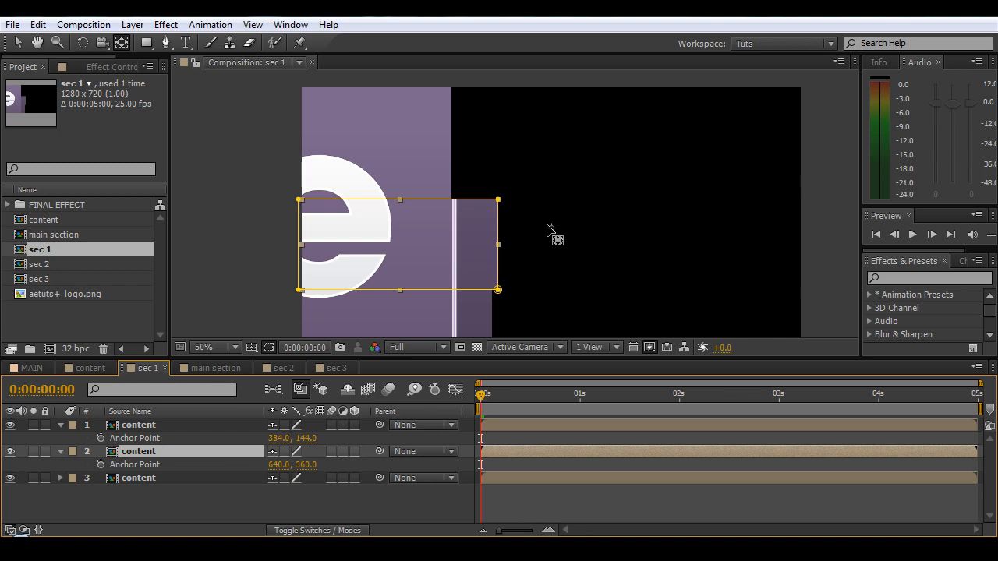
pyautogui.moveTo(551, 228); pyautogui.dragTo(400, 293)
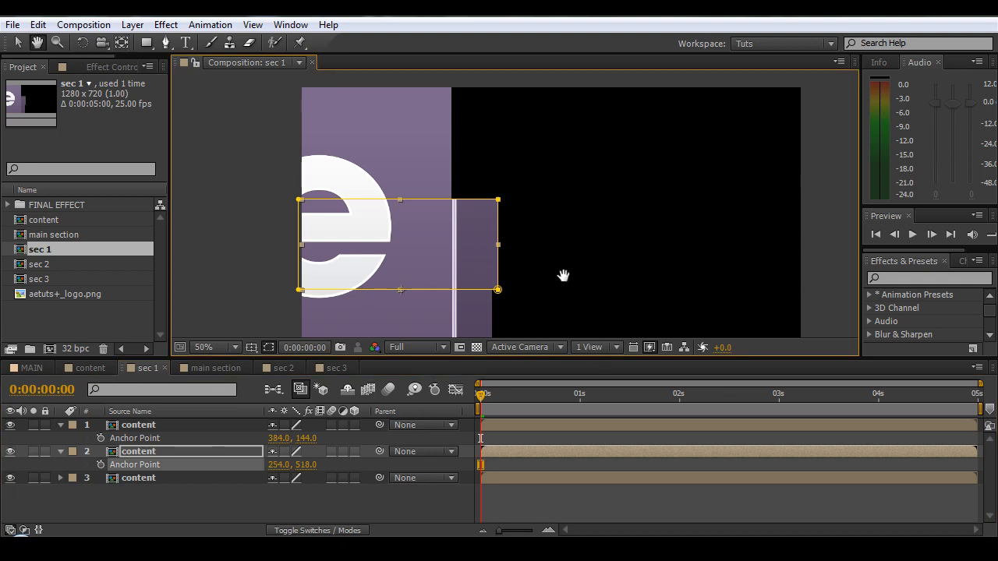
# - Move the third content layer's anchor point to the middle of its block's left edge at -4, 620
pyautogui.moveTo(584, 269); pyautogui.dragTo(568, 186)
pyautogui.click(139, 478)
pyautogui.press('a')
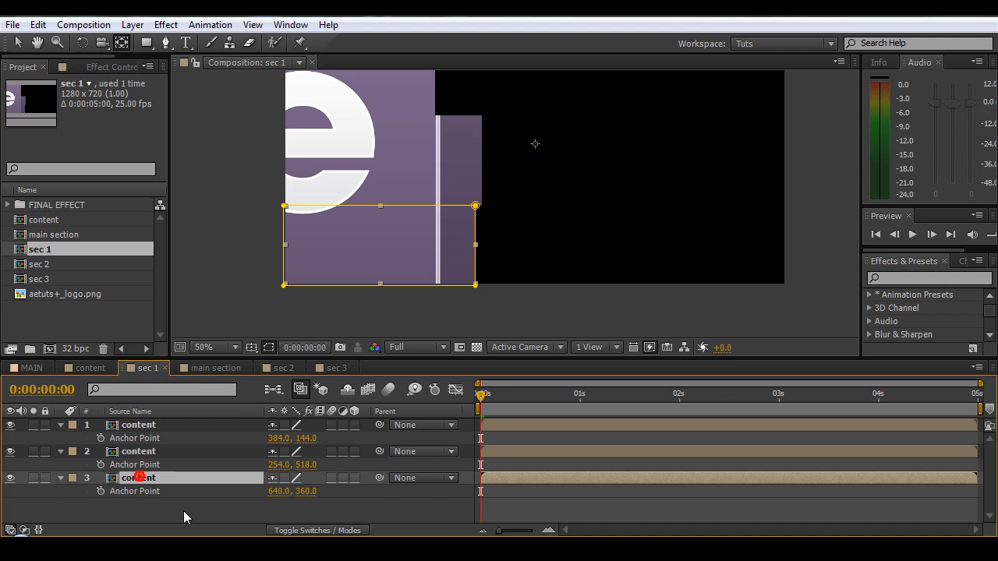
pyautogui.click(130, 490)
pyautogui.moveTo(535, 144)
pyautogui.mouseDown()
pyautogui.moveTo(293, 251)
pyautogui.moveTo(283, 242)
pyautogui.moveTo(305, 248)
pyautogui.moveTo(282, 248)
pyautogui.mouseUp()
pyautogui.click(287, 247)
pyautogui.click(259, 272)
pyautogui.press('h')
pyautogui.moveTo(258, 183); pyautogui.dragTo(273, 245)
pyautogui.scroll(-1, 303, 281)
pyautogui.moveTo(483, 387); pyautogui.dragTo(426, 433)
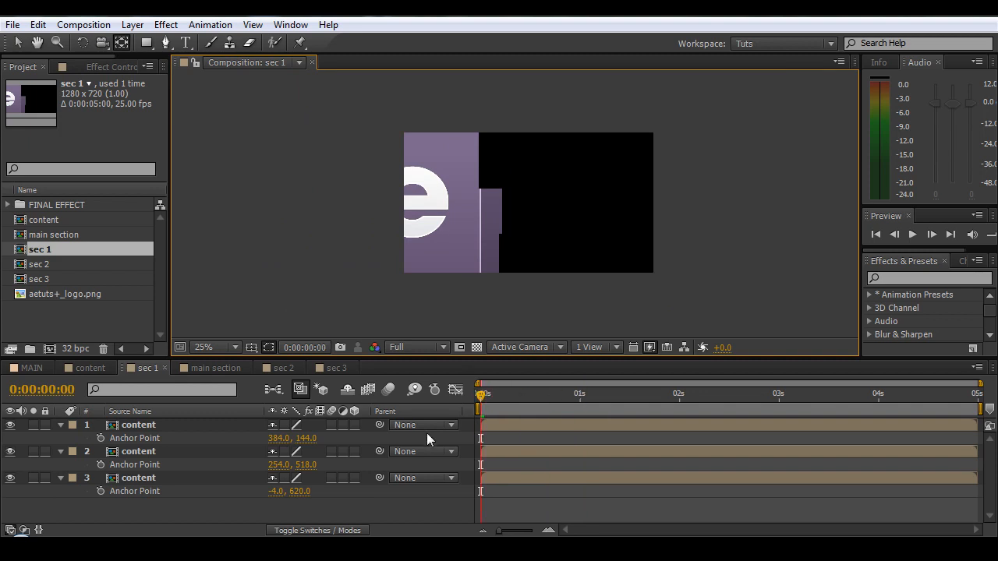
# - Collapse the properties of the three content layers in sec 1 and make all three layers 3D
pyautogui.click(61, 478)
pyautogui.click(60, 451)
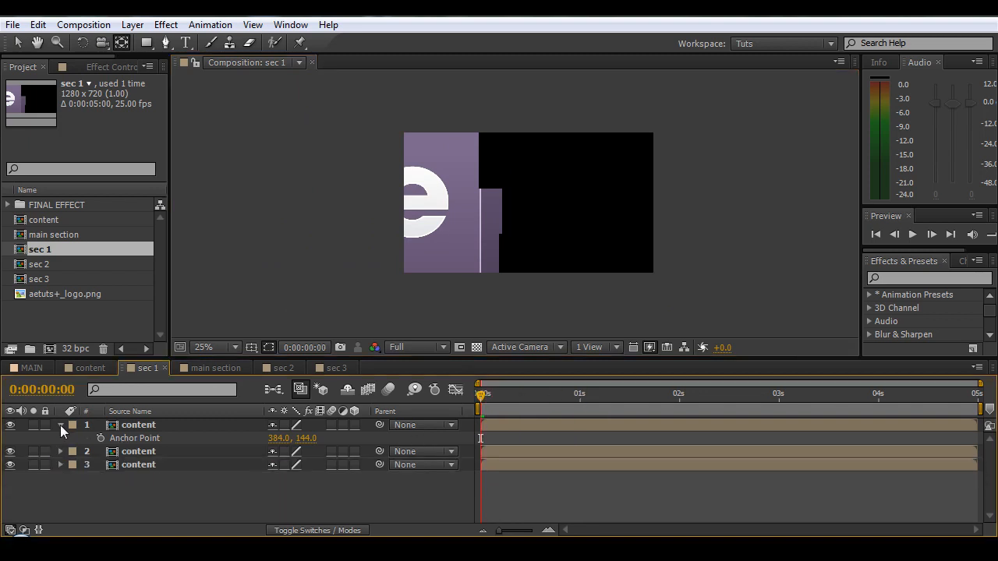
pyautogui.click(60, 425)
pyautogui.click(135, 427)
pyautogui.keyDown('shift'); pyautogui.click(135, 452); pyautogui.keyUp('shift')
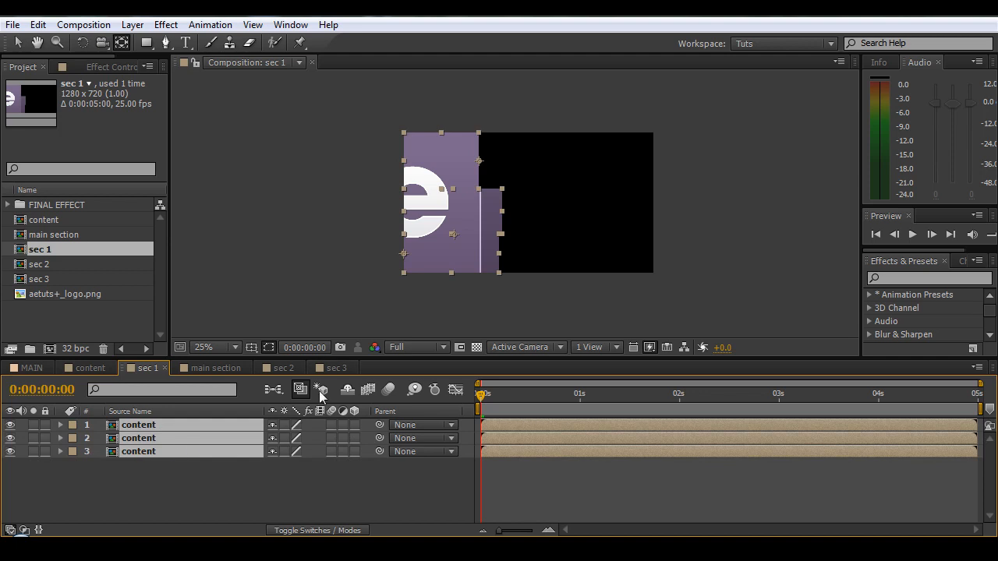
pyautogui.click(354, 452)
pyautogui.click(358, 487)
# - Reveal the rotation properties of the first content layer in sec 1
pyautogui.click(137, 427)
pyautogui.scroll(2, 412, 179)
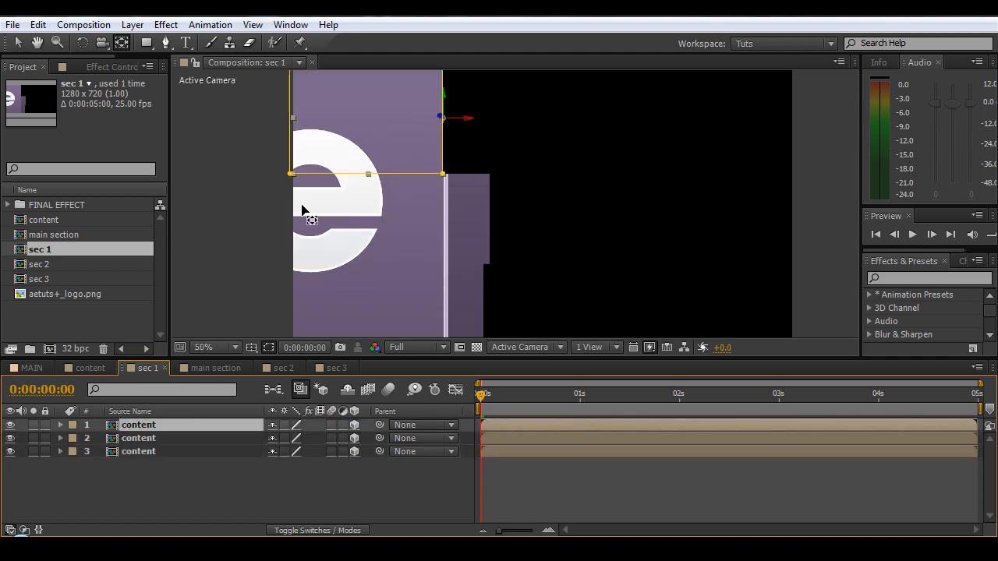
pyautogui.moveTo(297, 221); pyautogui.dragTo(332, 273)
pyautogui.press('r')
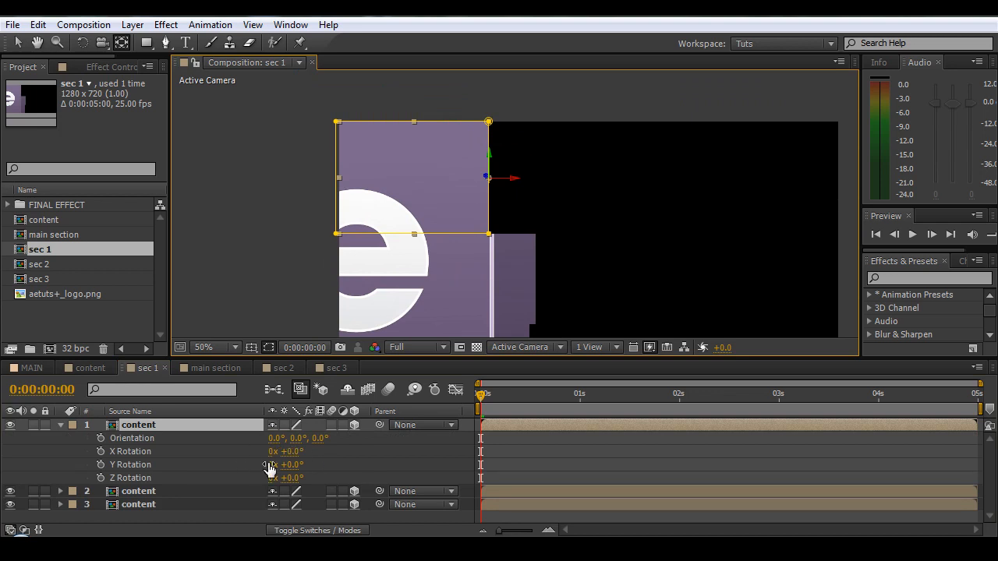
pyautogui.moveTo(292, 451); pyautogui.dragTo(363, 469)
pyautogui.hotkey('ctrl', 'z')
pyautogui.hotkey('ctrl', 'z')
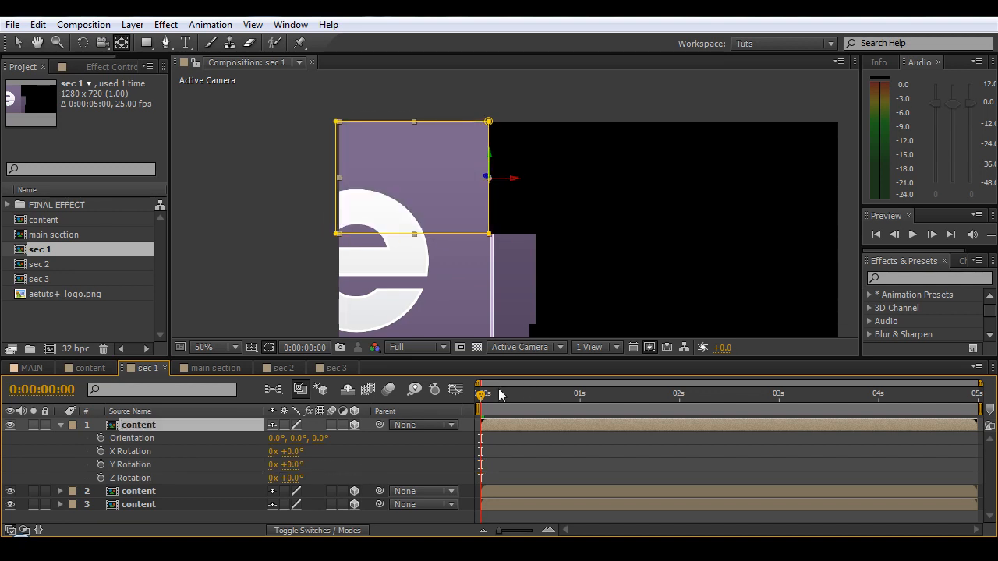
# - Animate the first content layer's Y Rotation with keyframes of 90° at 0:00:00:00 and 0° at 0:00:00:10
pyautogui.click(100, 464)
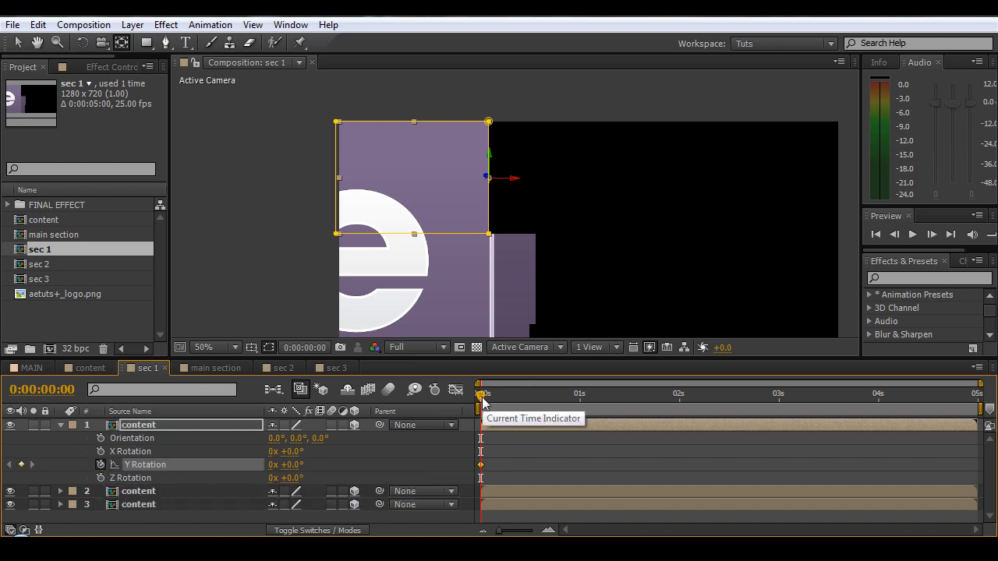
pyautogui.hotkey('shift', 'pagedown')
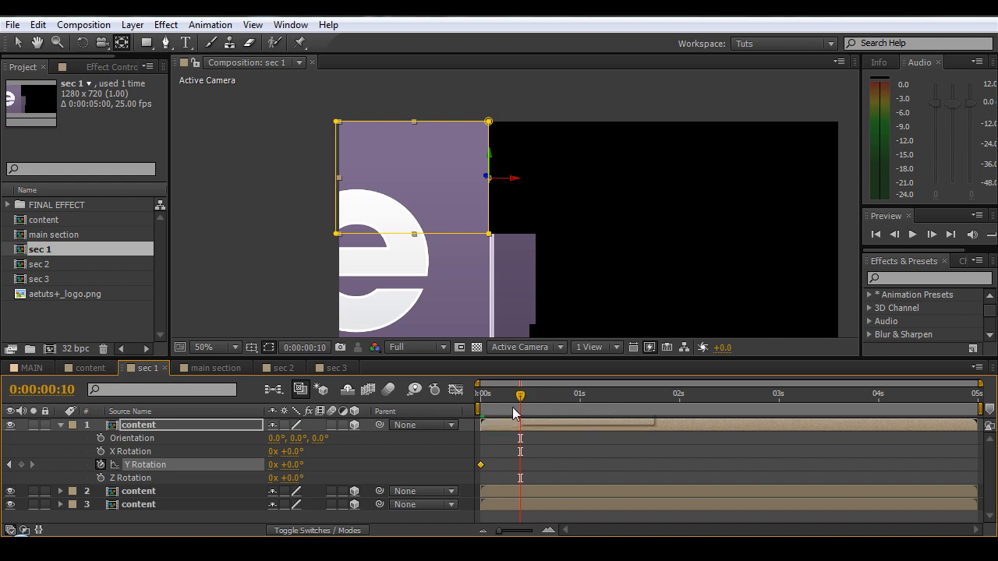
pyautogui.click(294, 465)
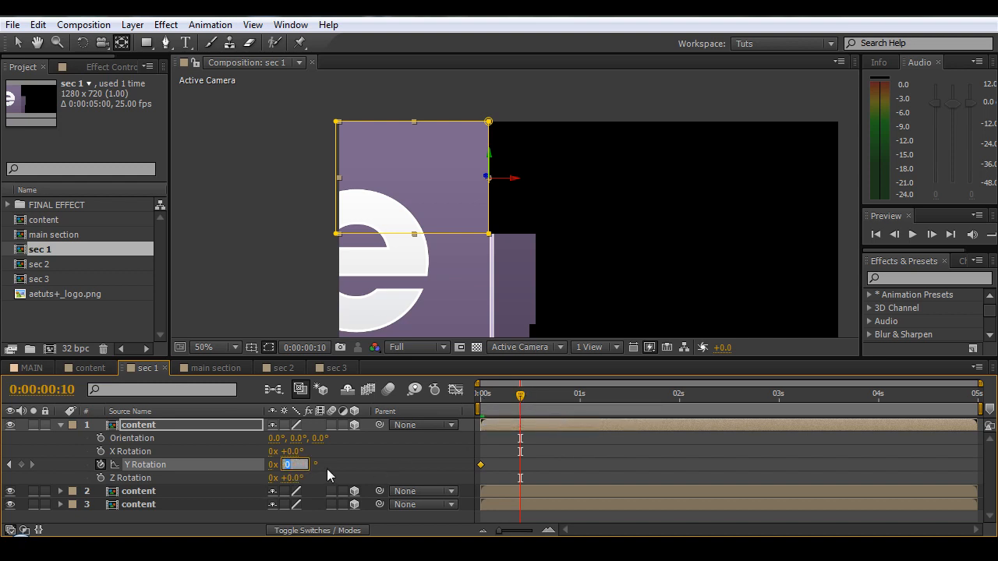
pyautogui.moveTo(495, 396); pyautogui.dragTo(479, 401)
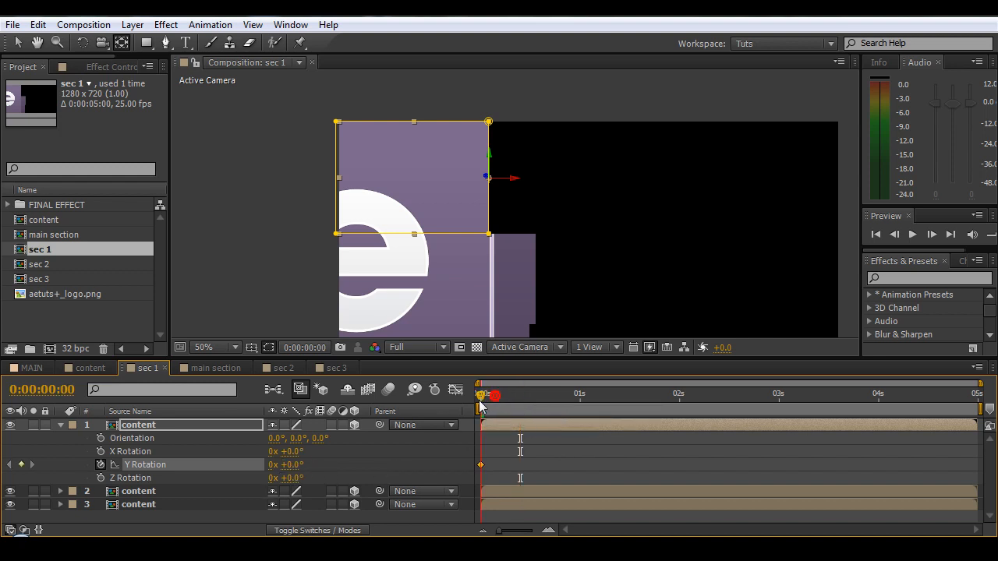
pyautogui.click(295, 465)
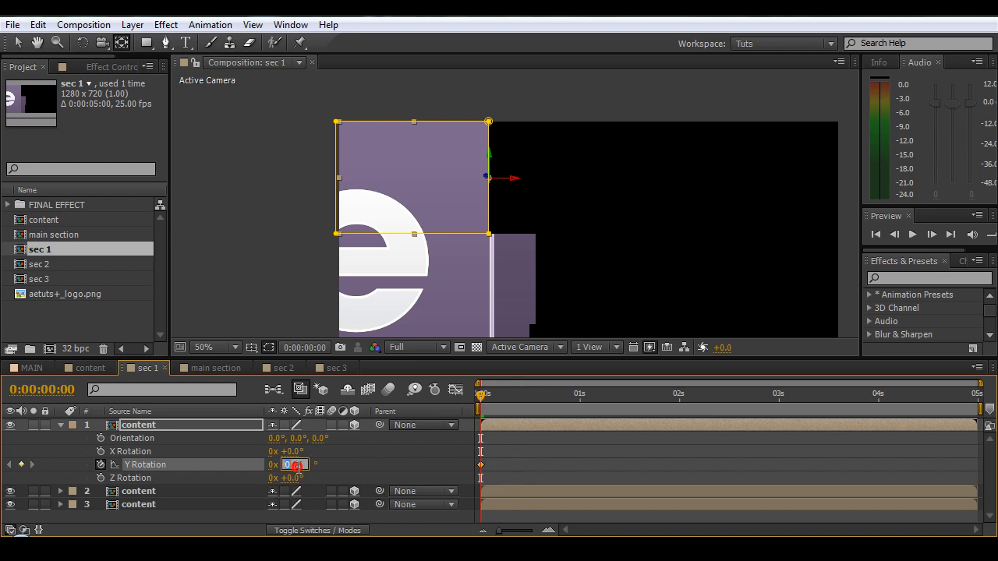
pyautogui.press('Return')
pyautogui.hotkey('shift', 'pagedown')
pyautogui.click(294, 464)
pyautogui.write('0')
pyautogui.press('Return')
pyautogui.moveTo(506, 395); pyautogui.dragTo(445, 398)
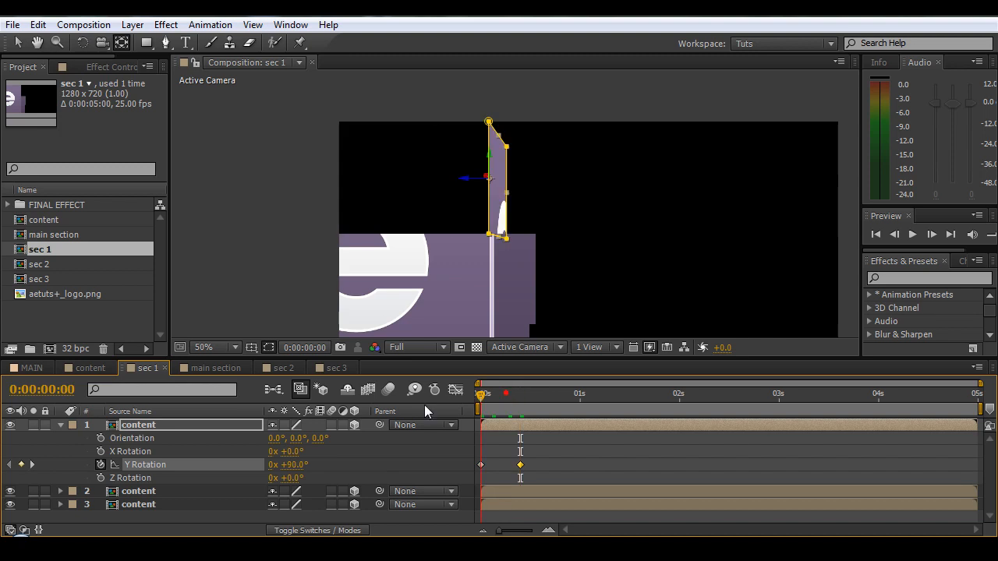
# - Reveal the rotation properties of the second content layer and enlarge the timeline area to show them
pyautogui.moveTo(531, 262); pyautogui.dragTo(527, 125)
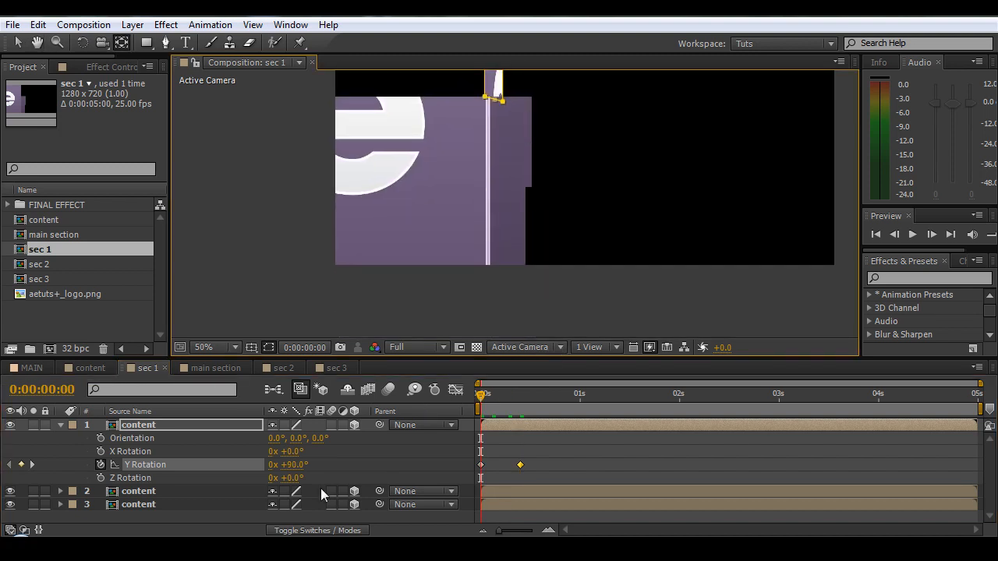
pyautogui.click(138, 493)
pyautogui.press('r')
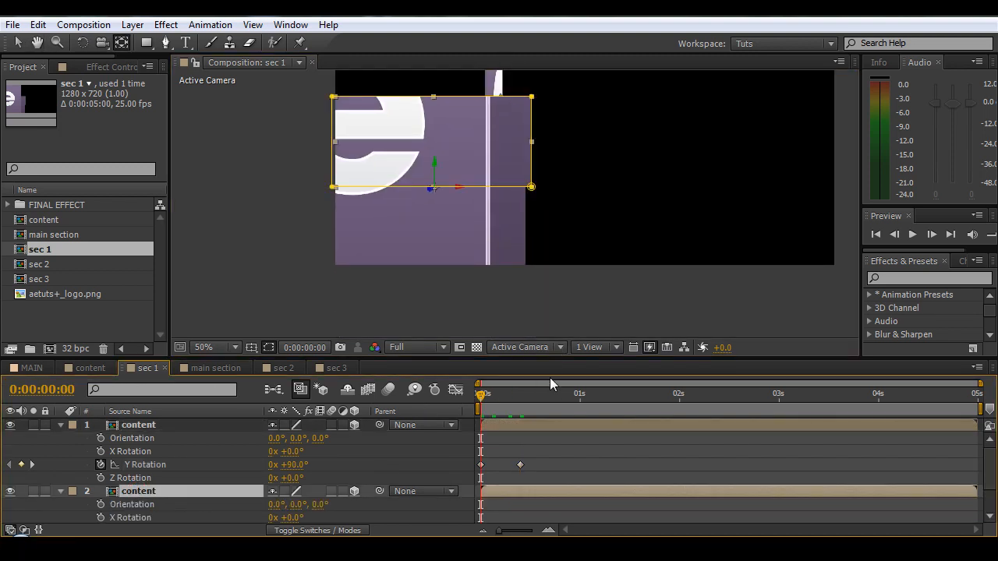
pyautogui.moveTo(562, 354); pyautogui.dragTo(562, 300)
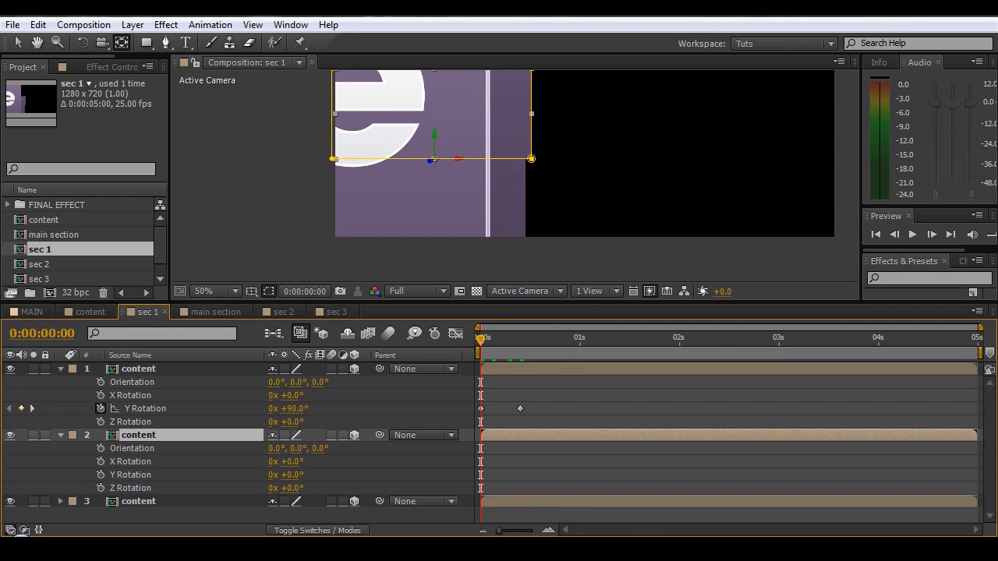
# - Try an X Rotation of 48° on the second content layer and set its Y Rotation to 0°
pyautogui.moveTo(293, 461); pyautogui.dragTo(319, 473)
pyautogui.click(292, 475)
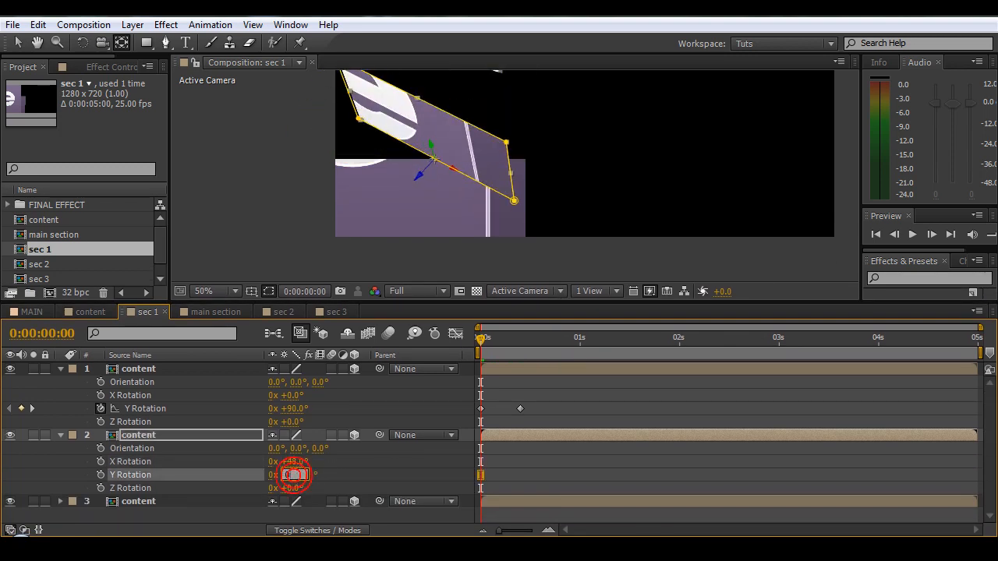
pyautogui.write('0')
pyautogui.press('Return')
pyautogui.press('space')
pyautogui.moveTo(439, 138); pyautogui.dragTo(428, 202)
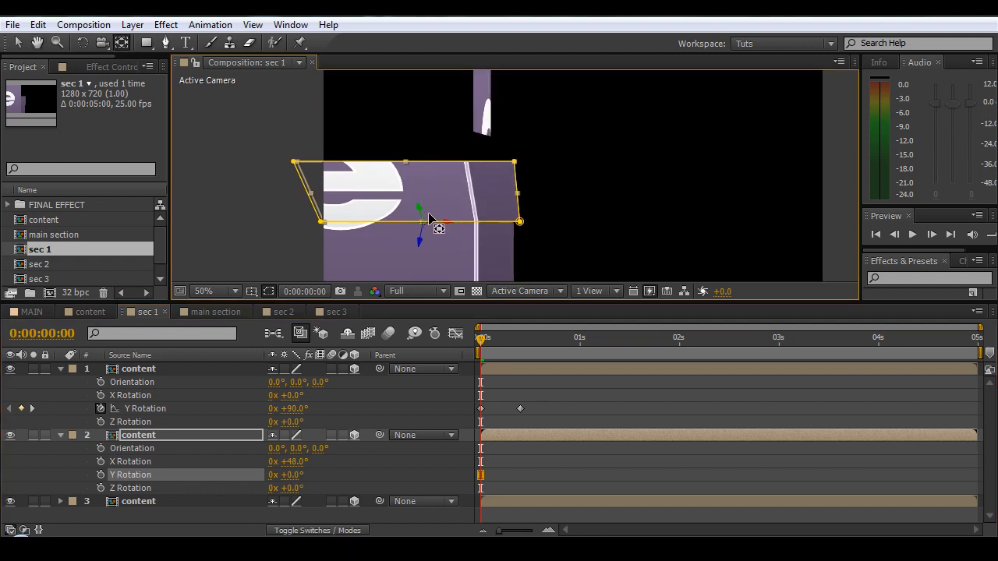
# - Animate the second content layer's X Rotation with keyframes of 90° at 0:00:00:00 and 0° at 0:00:00:10
pyautogui.moveTo(293, 461)
pyautogui.mouseDown()
pyautogui.moveTo(316, 462)
pyautogui.moveTo(295, 465)
pyautogui.mouseUp()
pyautogui.click(101, 462)
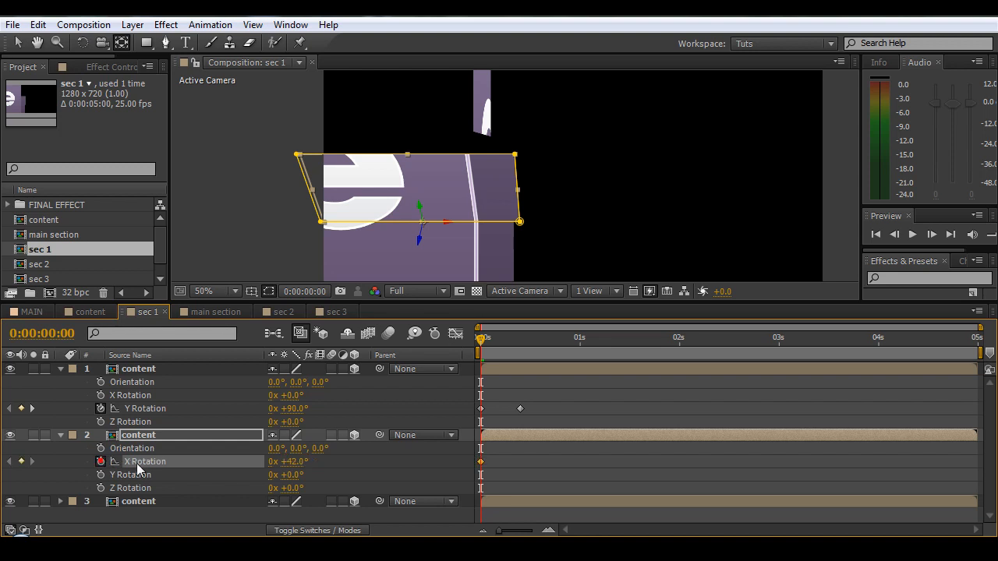
pyautogui.click(291, 460)
pyautogui.write('0')
pyautogui.press('Return')
pyautogui.hotkey('shift', 'pagedown')
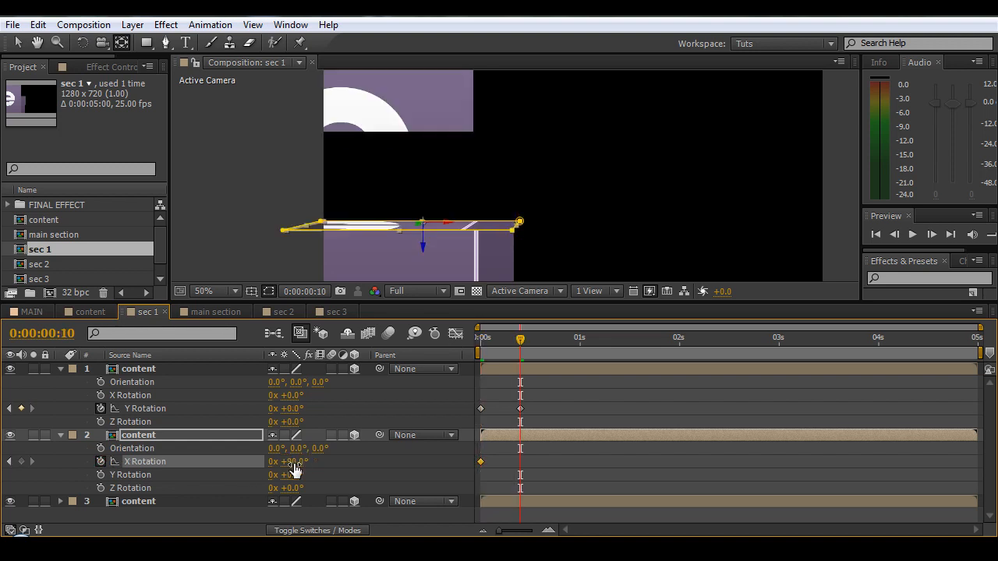
pyautogui.click(291, 461)
pyautogui.write('0')
pyautogui.press('Return')
pyautogui.moveTo(522, 339); pyautogui.dragTo(501, 342)
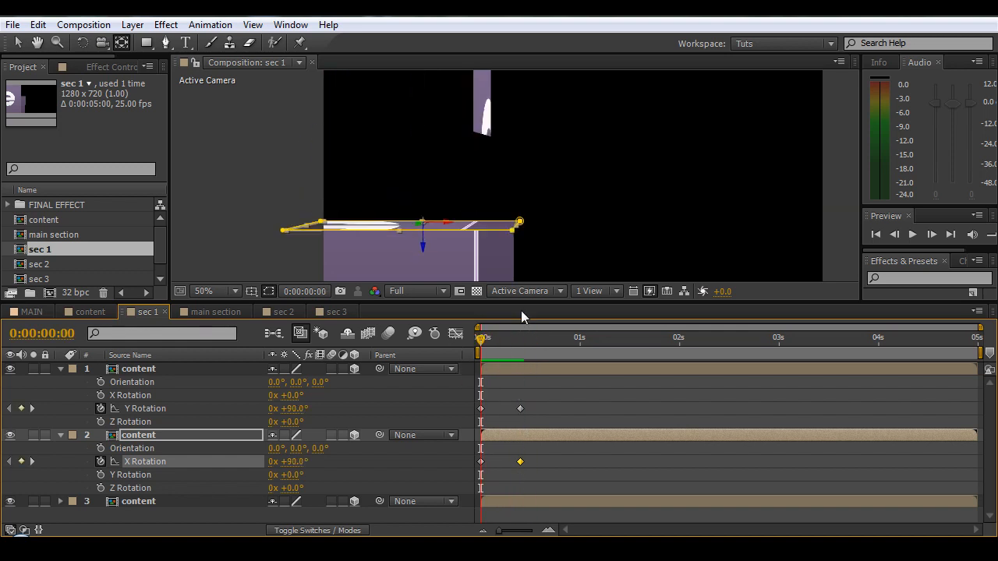
# - Enlarge the timeline area and reveal the rotation properties of the third content layer in sec 1
pyautogui.moveTo(519, 234); pyautogui.dragTo(546, 129)
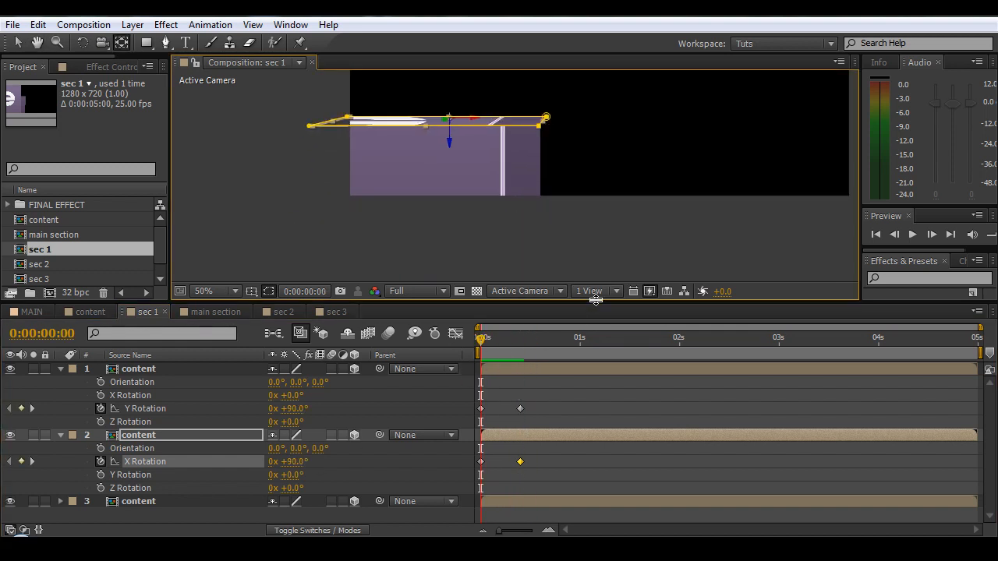
pyautogui.moveTo(596, 300); pyautogui.dragTo(596, 257)
pyautogui.click(130, 458)
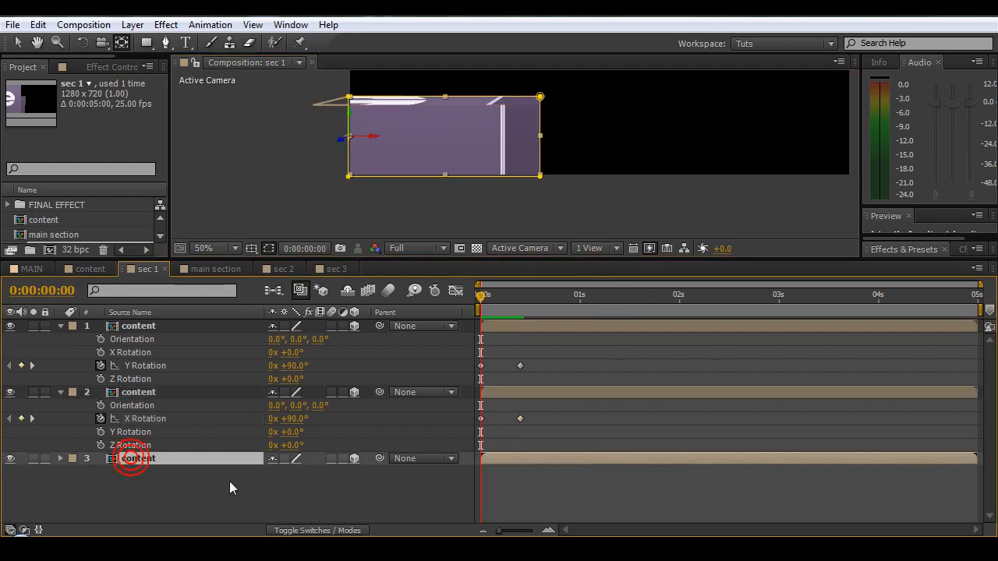
pyautogui.press('r')
# - Try rotating the third content layer about its X and Y axes, undoing each test
pyautogui.moveTo(290, 484); pyautogui.dragTo(359, 481)
pyautogui.hotkey('ctrl', 'z')
pyautogui.moveTo(293, 498); pyautogui.dragTo(351, 498)
pyautogui.hotkey('ctrl', 'z')
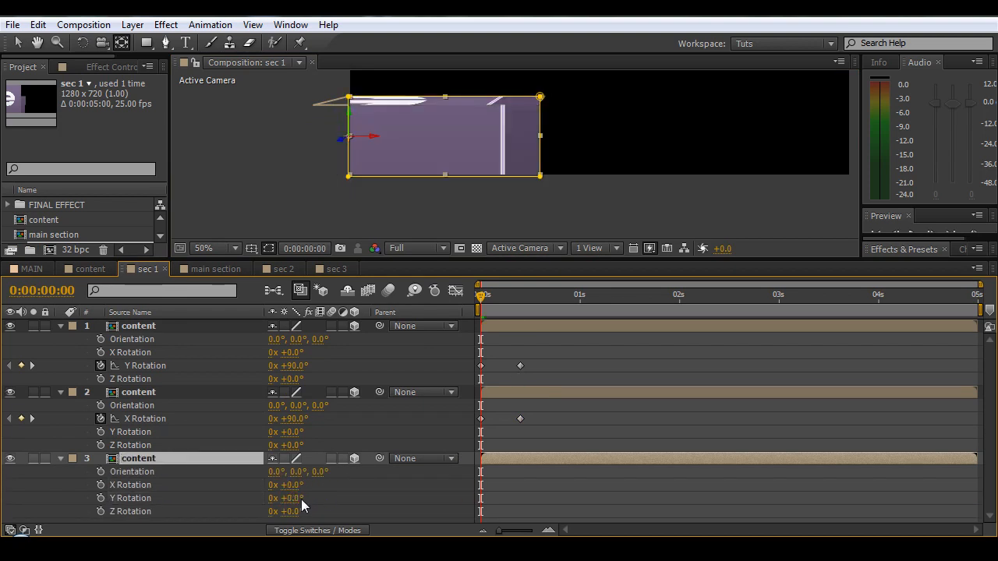
# - Animate the third content layer's Y Rotation with keyframes of 90° at 0:00:00:00 and 0° at 0:00:00:10
pyautogui.click(293, 498)
pyautogui.write('90')
pyautogui.press('Return')
pyautogui.click(101, 498)
pyautogui.hotkey('shift', 'pagedown')
pyautogui.click(293, 499)
pyautogui.write('0')
pyautogui.press('Return')
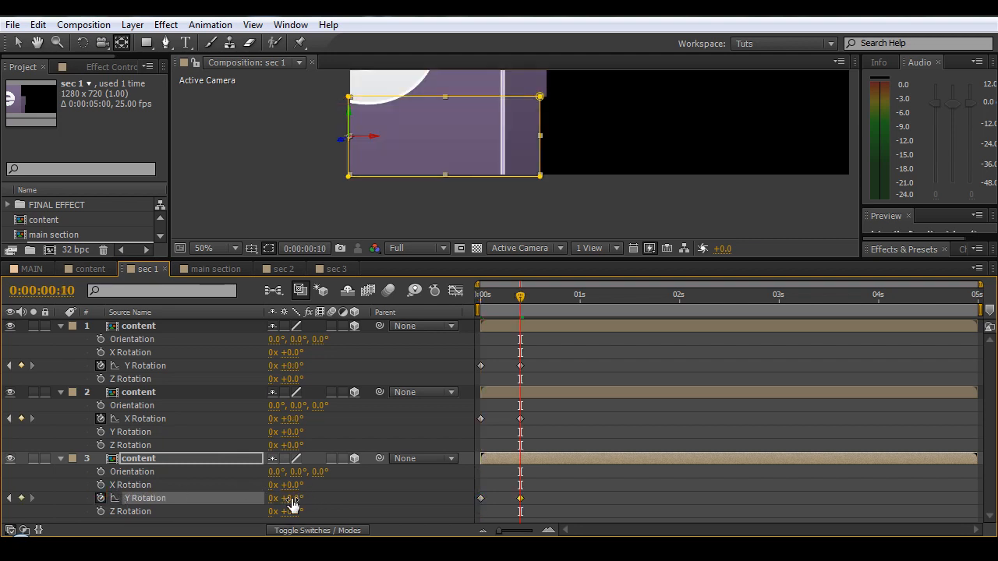
# - Check the unfolding of the three blocks in sec 1 over the first 10 frames
pyautogui.moveTo(518, 302)
pyautogui.mouseDown()
pyautogui.moveTo(481, 315)
pyautogui.moveTo(513, 309)
pyautogui.mouseUp()
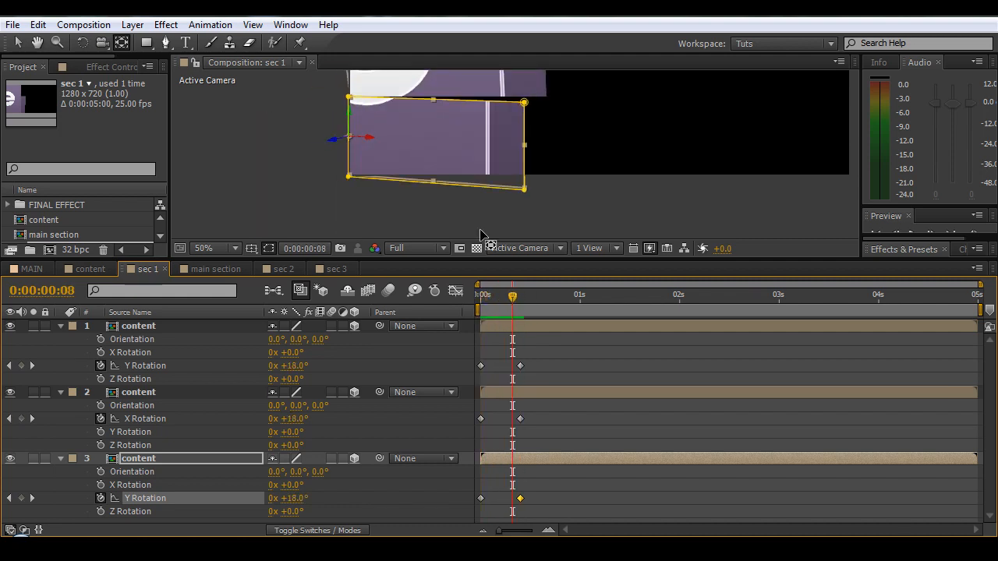
pyautogui.press('space')
pyautogui.moveTo(365, 143); pyautogui.dragTo(359, 203)
pyautogui.scroll(-2, 394, 179)
pyautogui.moveTo(370, 117); pyautogui.dragTo(355, 164)
pyautogui.press('space')
pyautogui.moveTo(513, 298); pyautogui.dragTo(333, 311)
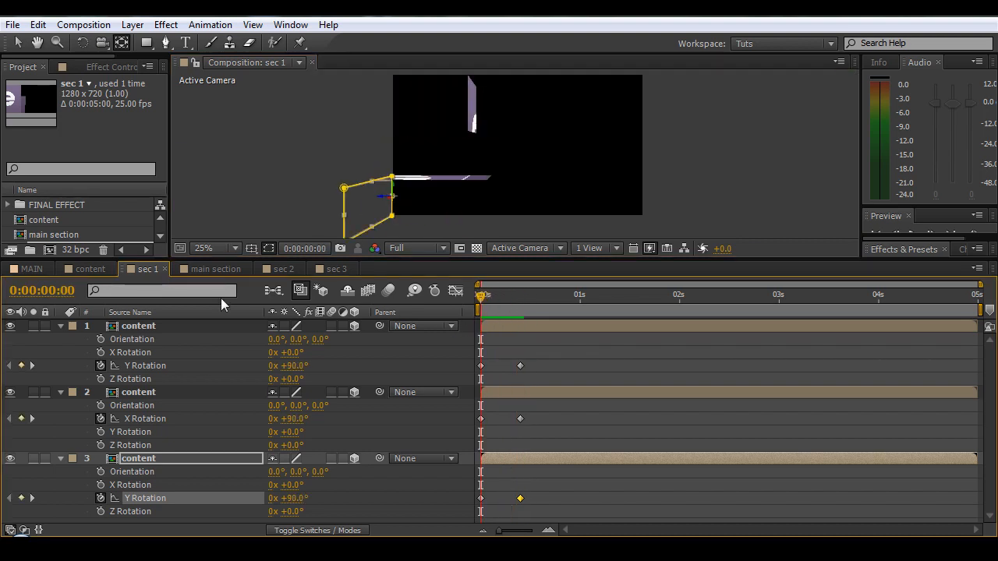
# - Collapse the properties of the three content layers in sec 1 and turn on motion blur for all three
pyautogui.hotkey('ctrl', 'a')
pyautogui.press('u')
pyautogui.click(181, 434)
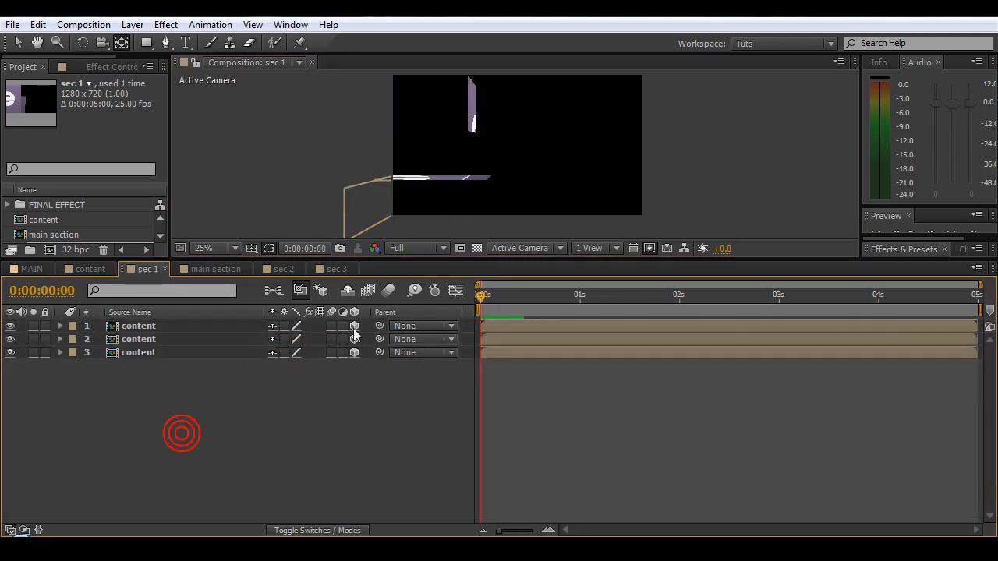
pyautogui.moveTo(329, 326); pyautogui.dragTo(332, 353)
# - Preview the sec 1 animation with the composition's motion blur briefly enabled, and enlarge the viewer area
pyautogui.moveTo(486, 297)
pyautogui.mouseDown()
pyautogui.moveTo(521, 300)
pyautogui.moveTo(485, 312)
pyautogui.mouseUp()
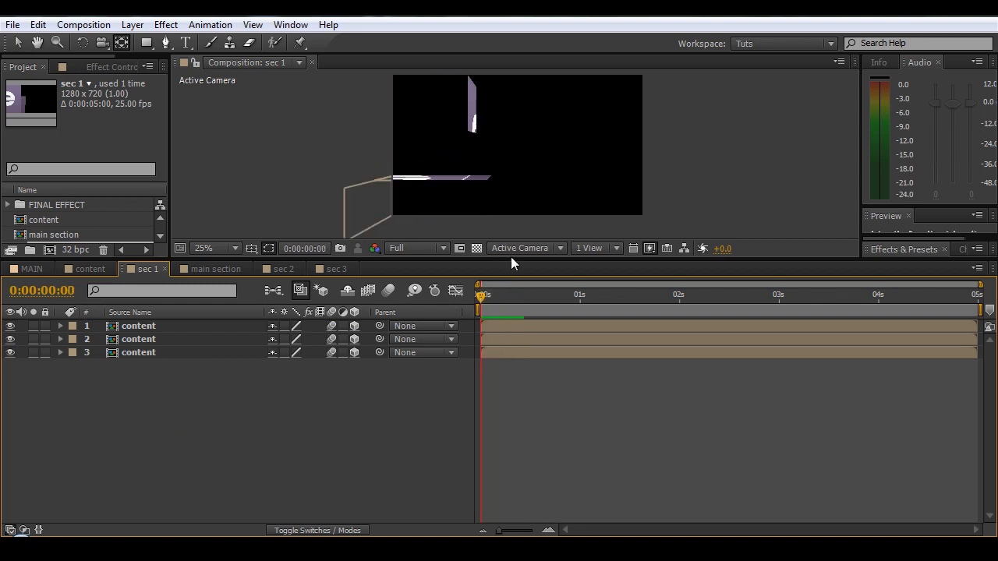
pyautogui.click(389, 290)
pyautogui.moveTo(483, 295); pyautogui.dragTo(505, 304)
pyautogui.click(392, 290)
pyautogui.moveTo(537, 258); pyautogui.dragTo(538, 364)
pyautogui.press('KP_0')
pyautogui.moveTo(466, 408); pyautogui.dragTo(405, 408)
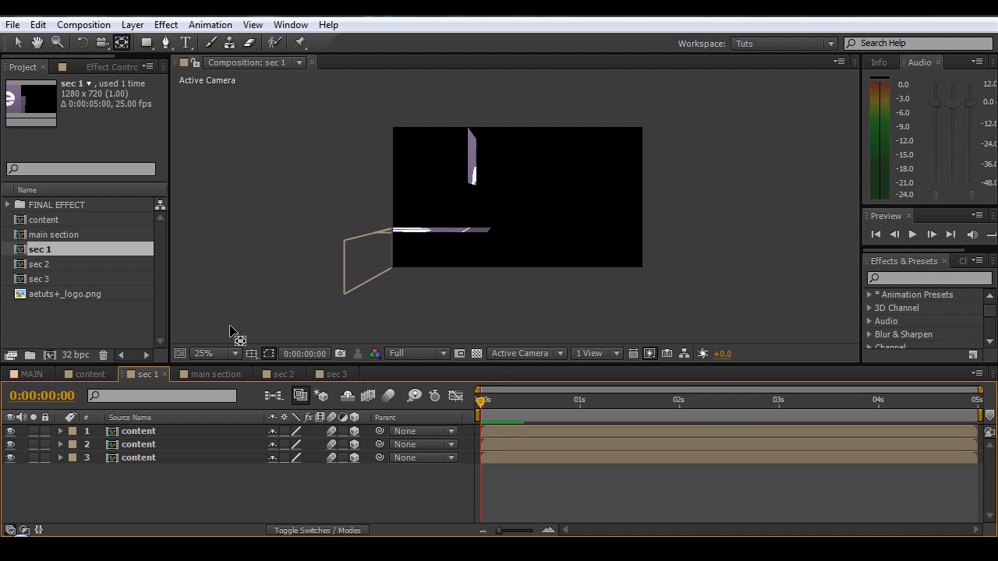
# - Look over the first content layer in sec 2 and view the main section composition at 0:00:00:02
pyautogui.click(287, 375)
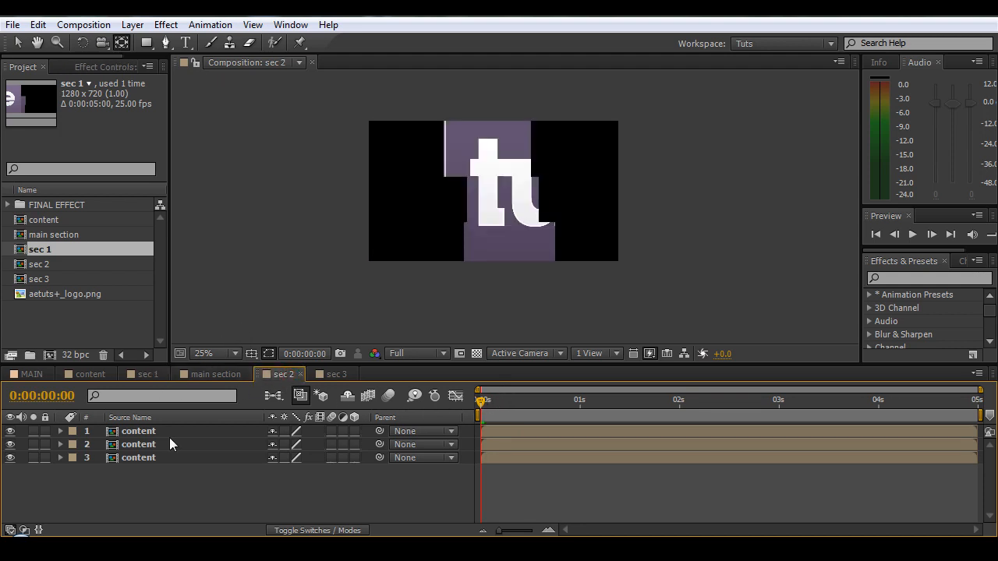
pyautogui.click(139, 431)
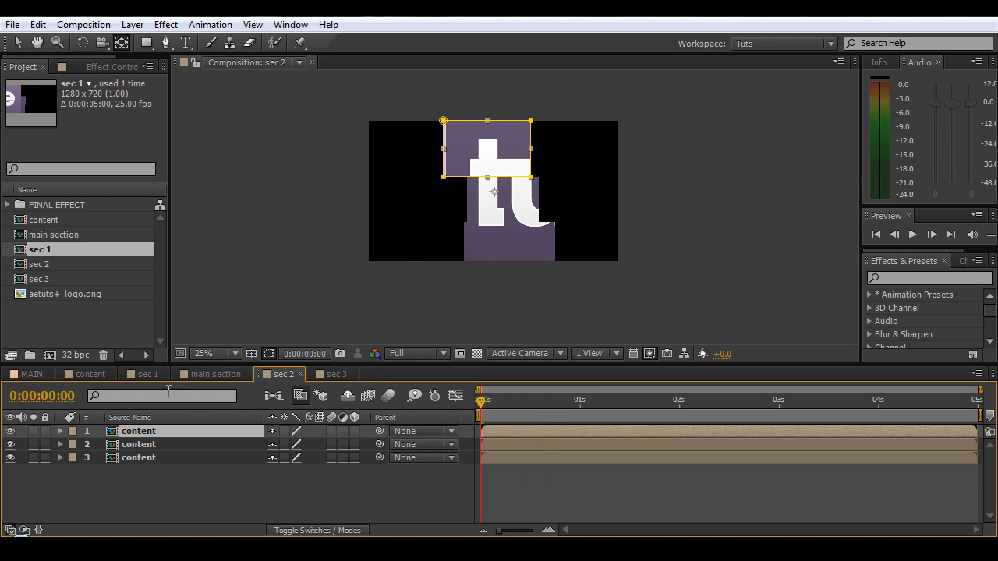
pyautogui.click(208, 375)
pyautogui.moveTo(480, 401)
pyautogui.mouseDown()
pyautogui.moveTo(517, 413)
pyautogui.moveTo(482, 412)
pyautogui.moveTo(522, 412)
pyautogui.moveTo(491, 418)
pyautogui.mouseUp()
# - Add a two-node camera with the 50mm preset to main section
pyautogui.rightClick(159, 488)
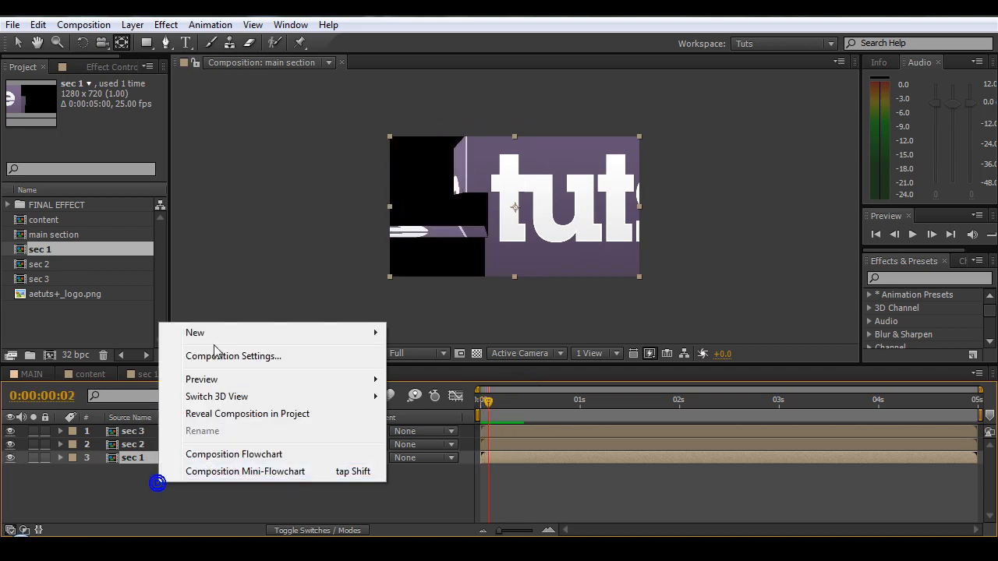
pyautogui.moveTo(222, 336)
pyautogui.click(464, 413)
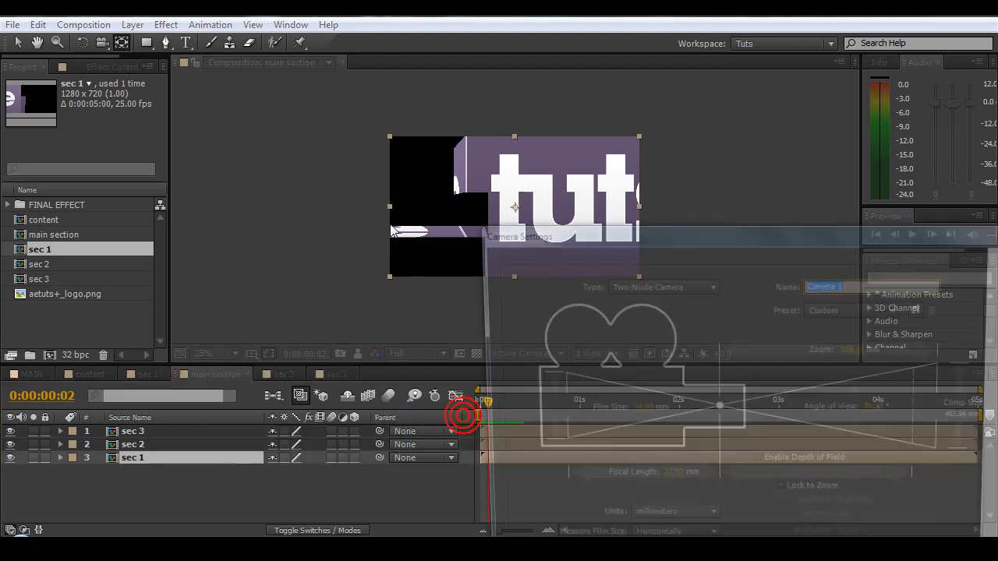
pyautogui.click(678, 172)
pyautogui.click(641, 300)
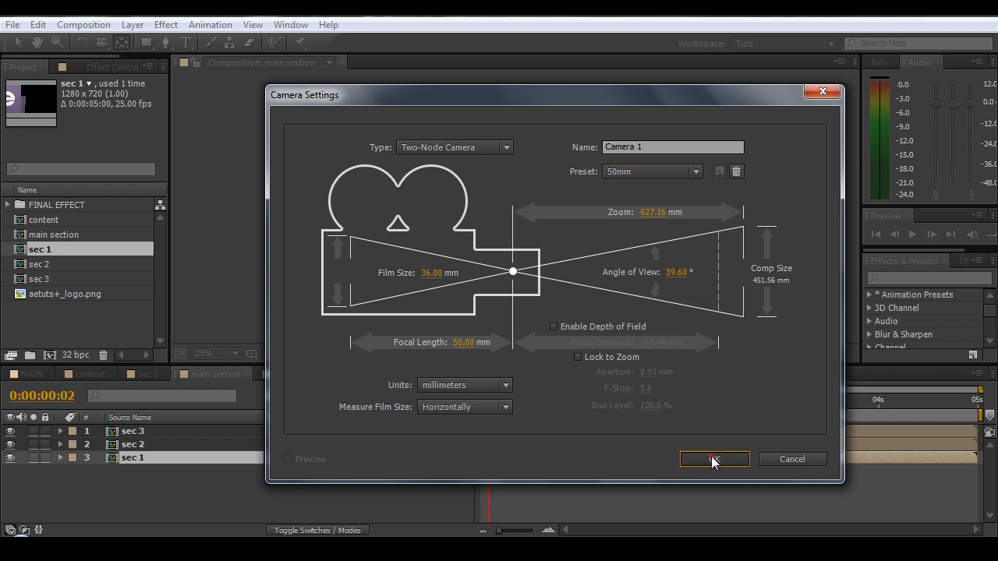
pyautogui.click(713, 459)
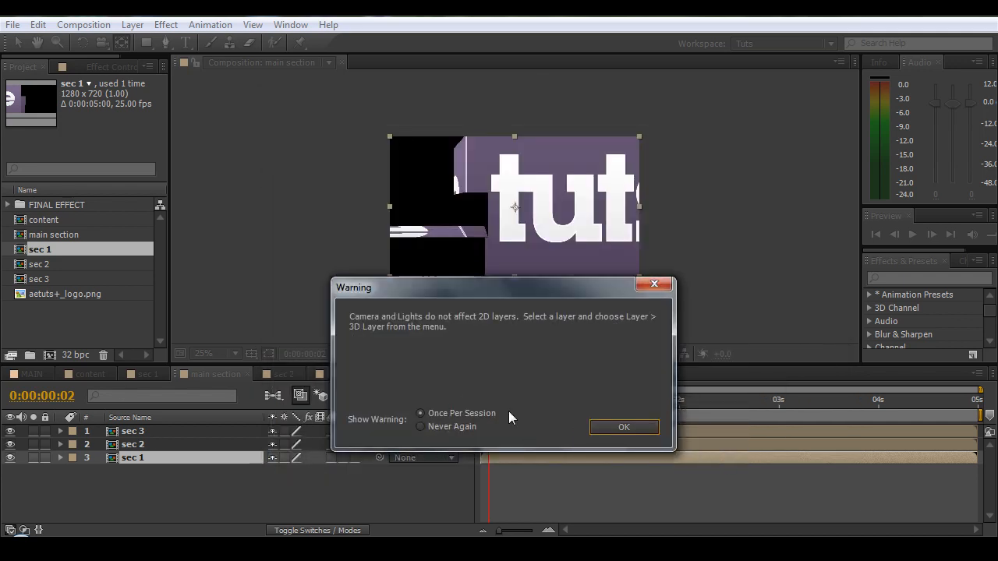
pyautogui.click(637, 426)
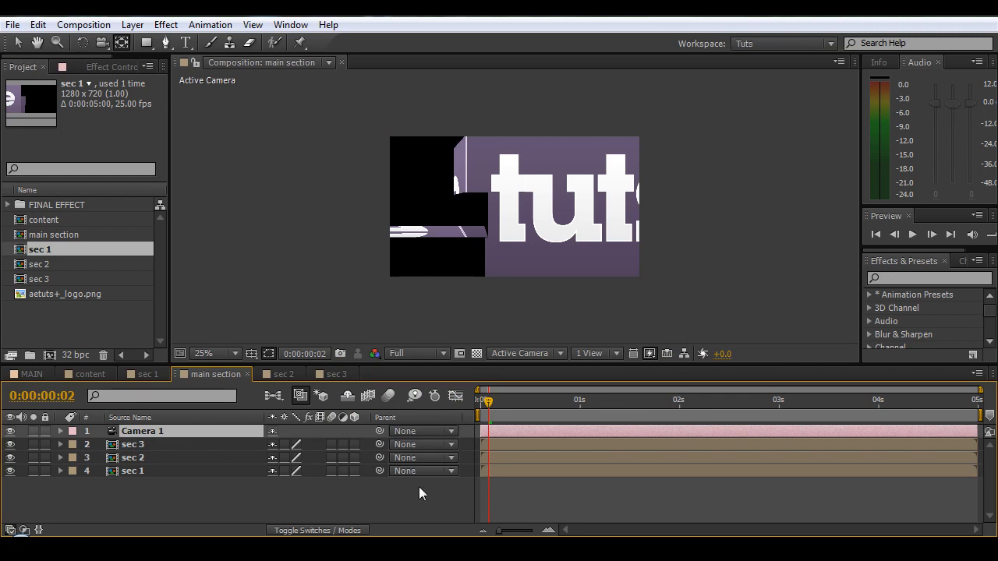
# - Make sec 1, sec 2 and sec 3 3D layers in main section and orbit the camera to a side angle
pyautogui.moveTo(354, 444); pyautogui.dragTo(354, 471)
pyautogui.press('c')
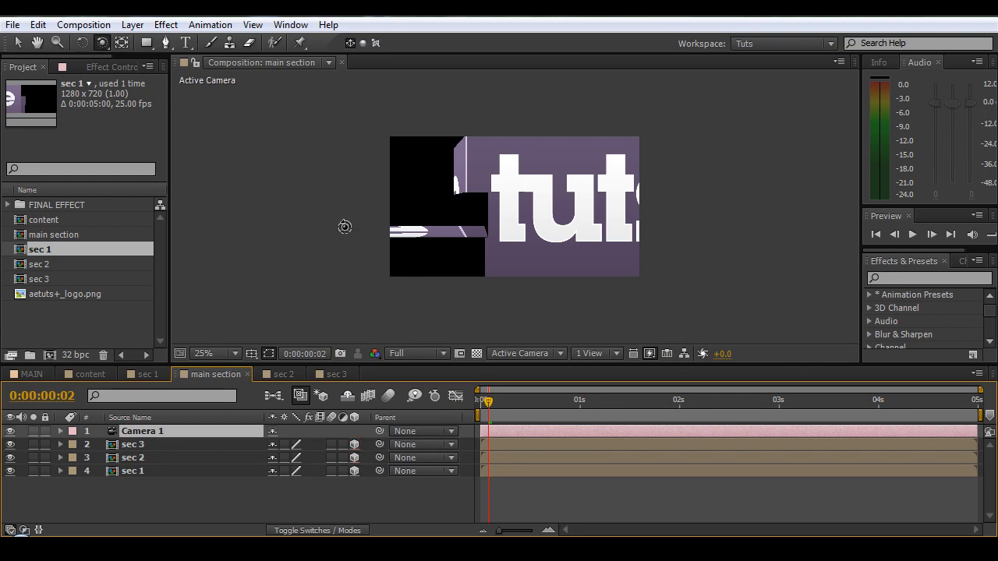
pyautogui.moveTo(368, 218); pyautogui.dragTo(415, 219)
pyautogui.moveTo(479, 401); pyautogui.dragTo(502, 405)
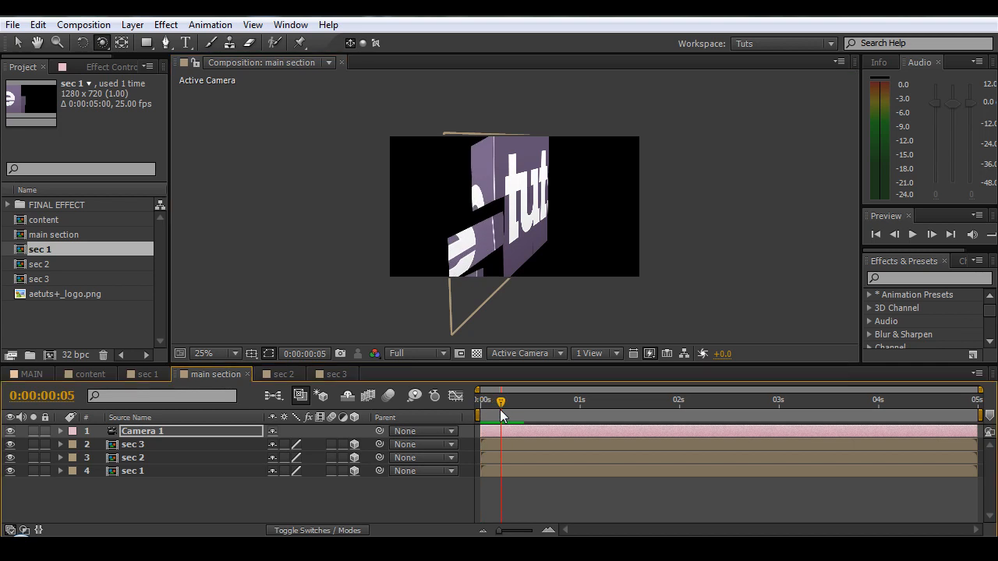
# - Collapse transformations for the sec 1 layer and check its blocks unfolding in 3D space
pyautogui.click(131, 471)
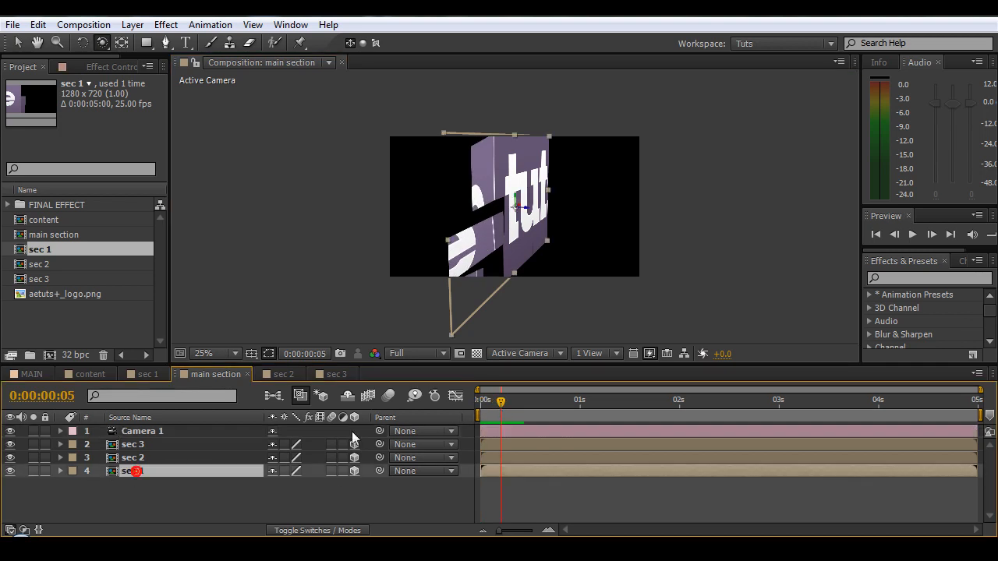
pyautogui.click(283, 470)
pyautogui.click(483, 400)
pyautogui.moveTo(471, 414); pyautogui.dragTo(504, 412)
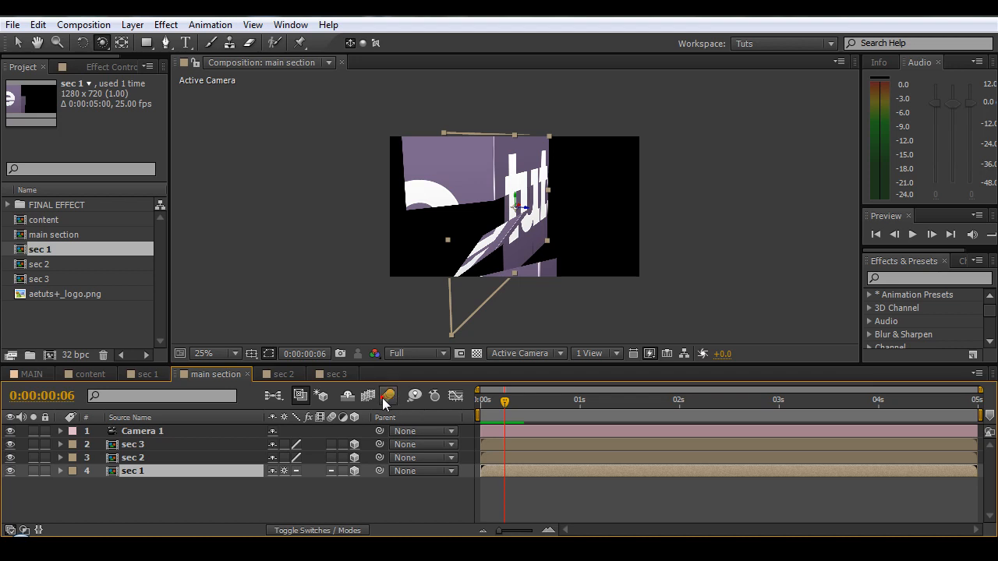
# - Review the unfolding with the composition's motion blur briefly enabled and from a different camera angle
pyautogui.click(388, 395)
pyautogui.click(494, 404)
pyautogui.moveTo(494, 407)
pyautogui.mouseDown()
pyautogui.moveTo(536, 411)
pyautogui.moveTo(478, 411)
pyautogui.moveTo(515, 412)
pyautogui.moveTo(492, 415)
pyautogui.moveTo(510, 413)
pyautogui.moveTo(489, 414)
pyautogui.moveTo(480, 400)
pyautogui.mouseUp()
pyautogui.click(388, 395)
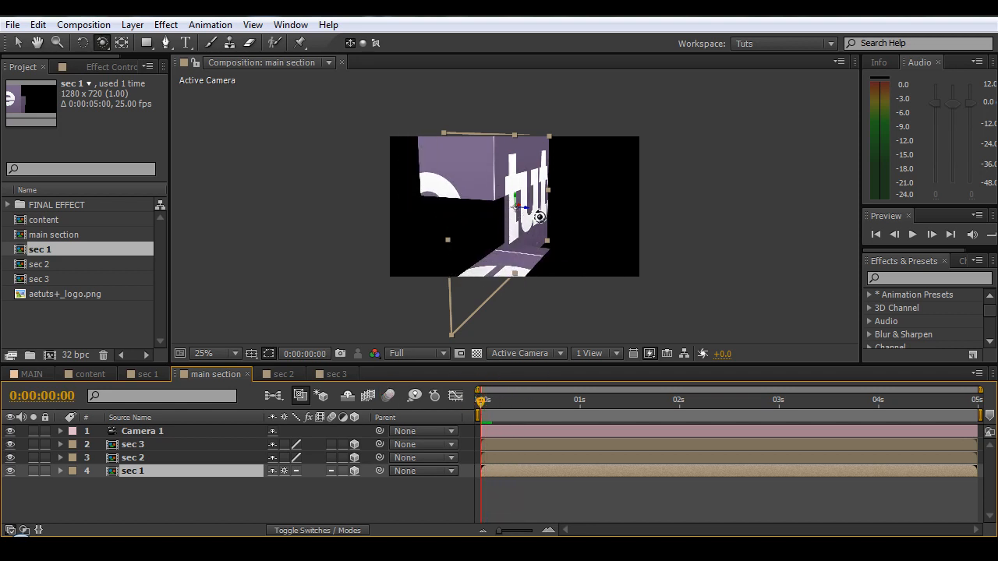
pyautogui.moveTo(540, 217); pyautogui.dragTo(527, 222)
pyautogui.press(',')
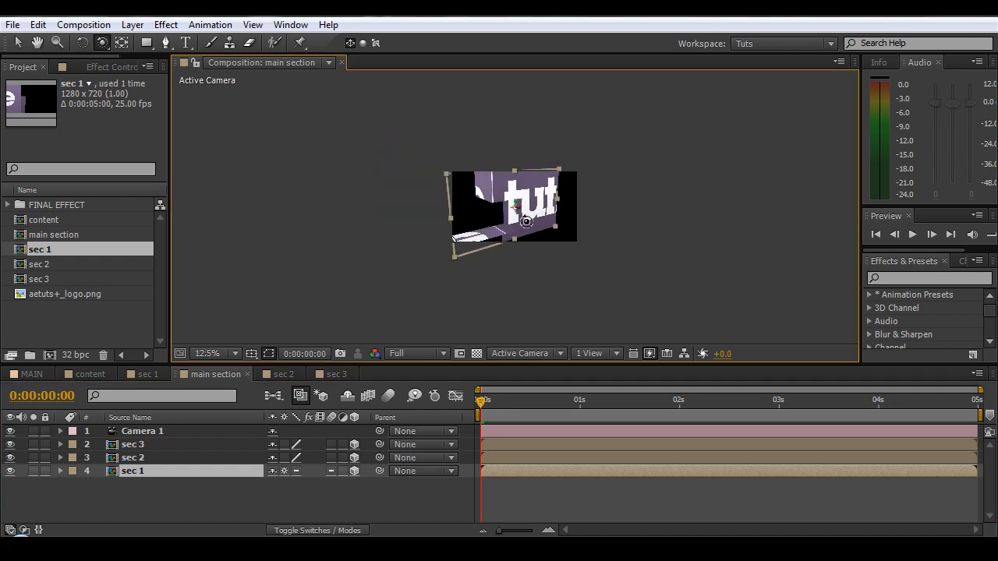
pyautogui.moveTo(483, 399)
pyautogui.mouseDown()
pyautogui.moveTo(546, 400)
pyautogui.moveTo(478, 404)
pyautogui.mouseUp()
pyautogui.press('.')
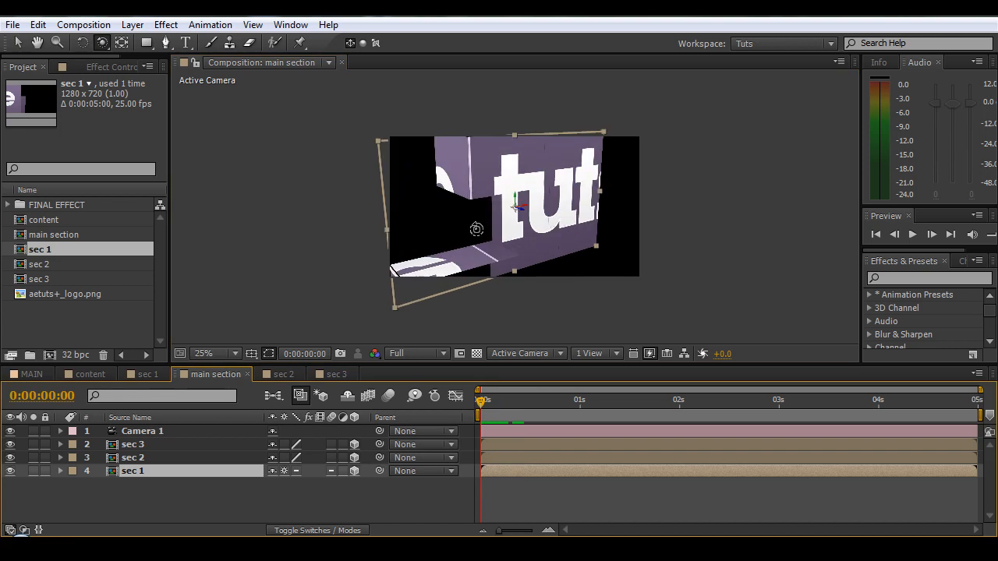
# - Delete Camera 1 from main section and check the opening frames
pyautogui.click(141, 433)
pyautogui.press('Delete')
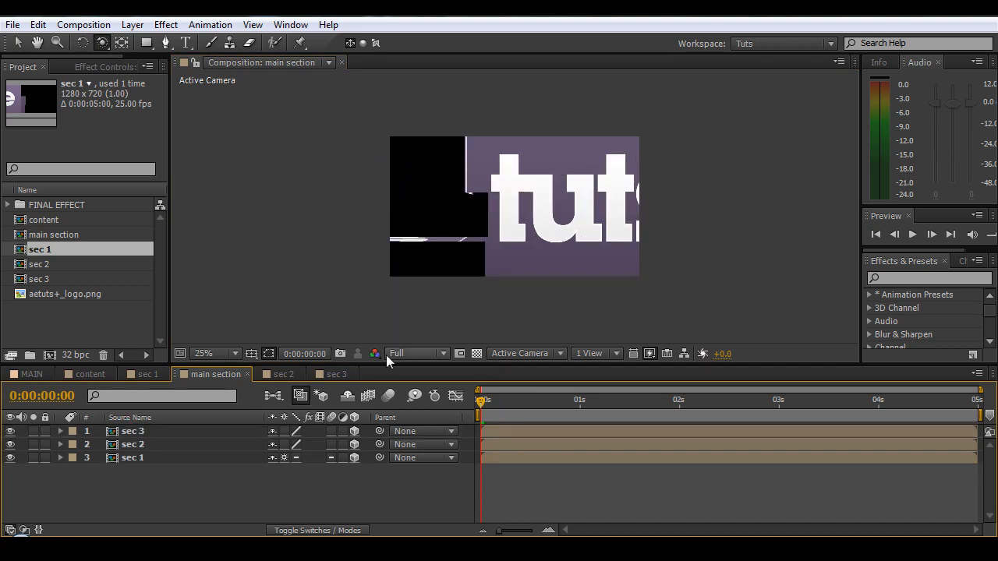
pyautogui.moveTo(483, 401)
pyautogui.mouseDown()
pyautogui.moveTo(544, 412)
pyautogui.moveTo(477, 407)
pyautogui.mouseUp()
pyautogui.moveTo(480, 404)
pyautogui.mouseDown()
pyautogui.moveTo(522, 401)
pyautogui.moveTo(463, 406)
pyautogui.mouseUp()
pyautogui.press('c')
pyautogui.press('c')
pyautogui.press('c')
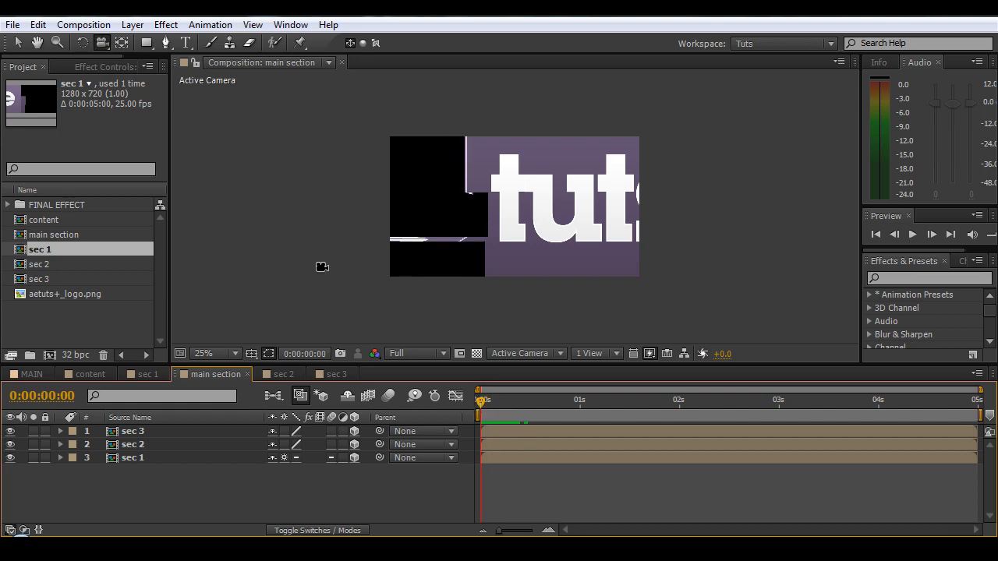
pyautogui.press('c')
# - Hide sec 3 and sec 2 and set a Scale keyframe of 0% for sec 1 at 0:00:00:00
pyautogui.click(133, 459)
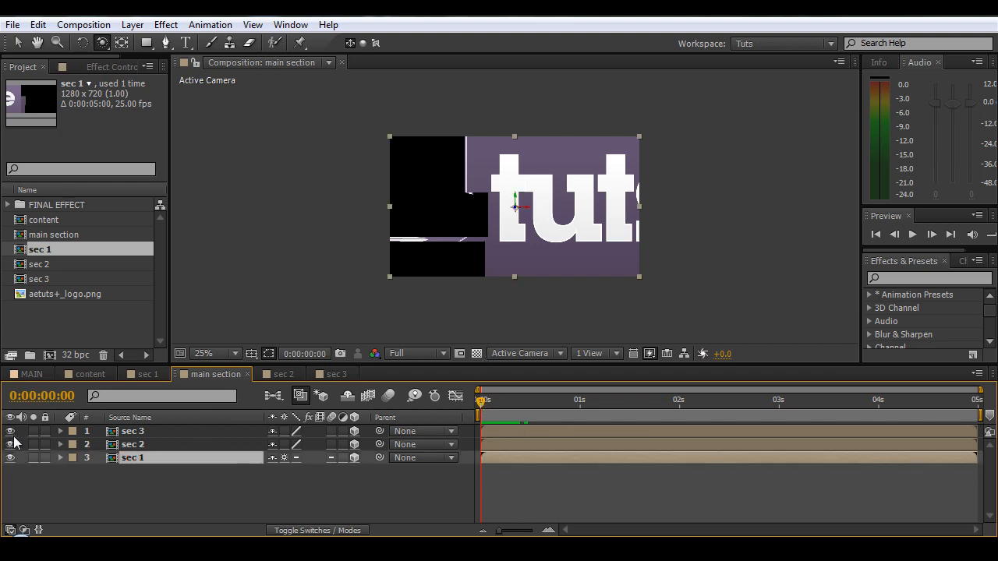
pyautogui.moveTo(10, 444); pyautogui.dragTo(10, 431)
pyautogui.press('s')
pyautogui.click(100, 471)
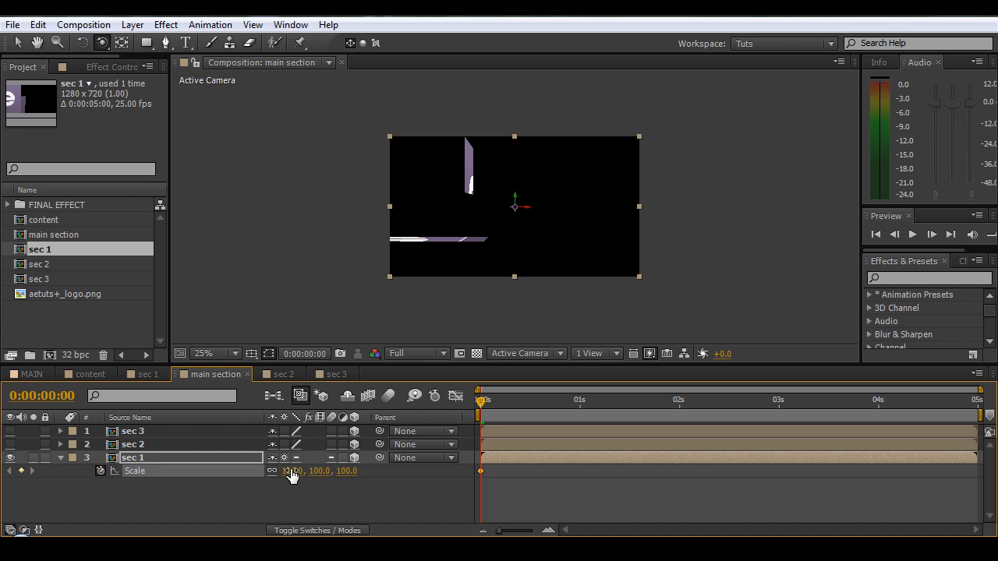
pyautogui.write('0')
pyautogui.press('Return')
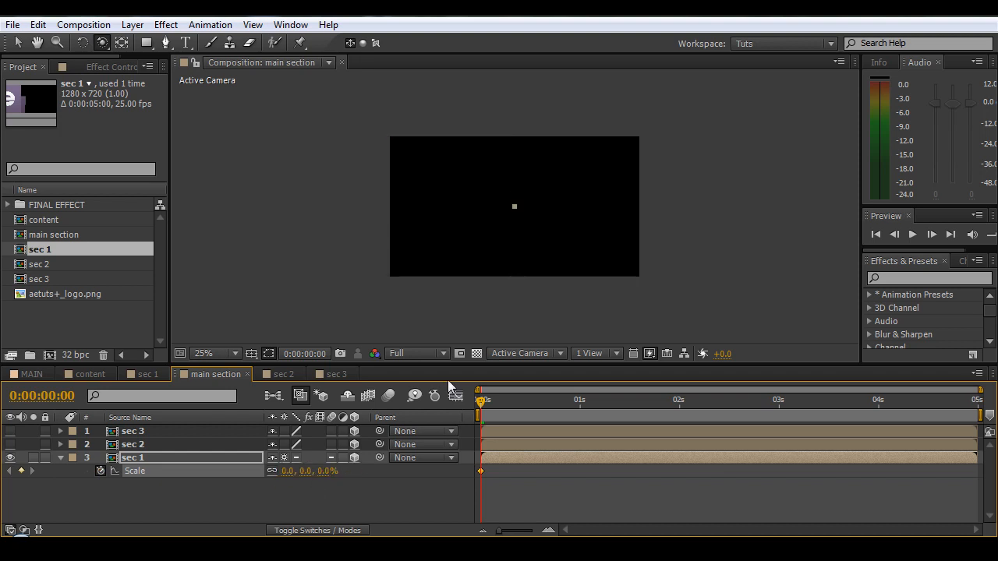
# - Add a Scale keyframe of 100% for sec 1 at 0:00:00:03 and check the animation
pyautogui.click(491, 404)
pyautogui.click(288, 471)
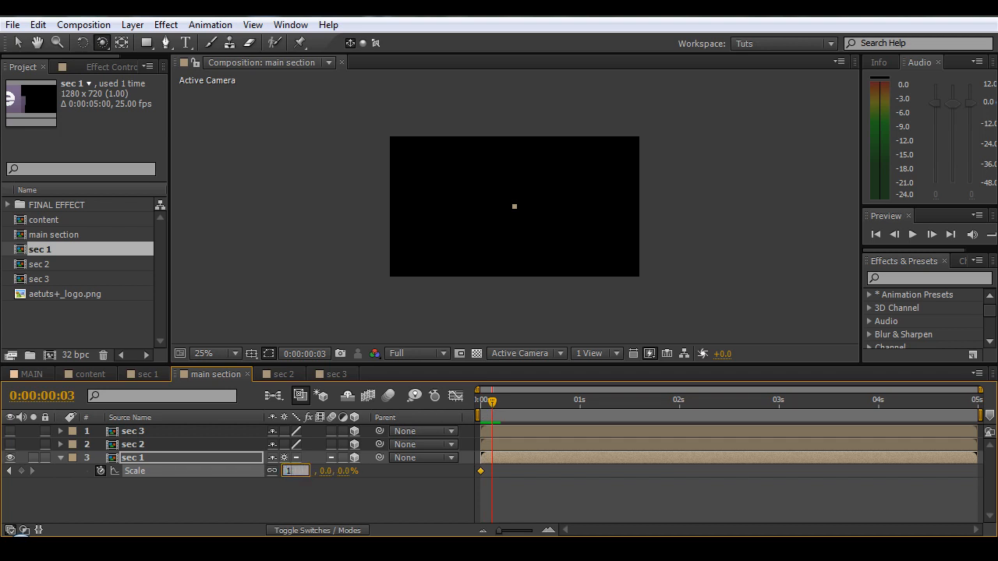
pyautogui.press('Return')
pyautogui.moveTo(493, 400)
pyautogui.mouseDown()
pyautogui.moveTo(472, 408)
pyautogui.moveTo(528, 411)
pyautogui.moveTo(481, 415)
pyautogui.moveTo(478, 402)
pyautogui.moveTo(518, 411)
pyautogui.moveTo(477, 415)
pyautogui.moveTo(491, 417)
pyautogui.mouseUp()
pyautogui.click(511, 483)
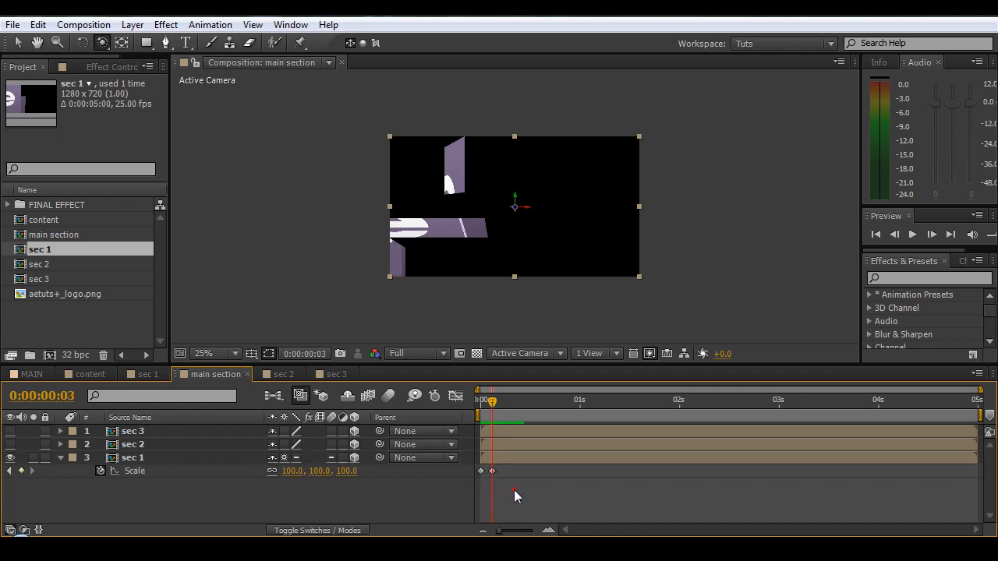
# - Add an X Rotation keyframe of 90° for sec 1 at 0:00:00:03
pyautogui.click(508, 458)
pyautogui.press('r')
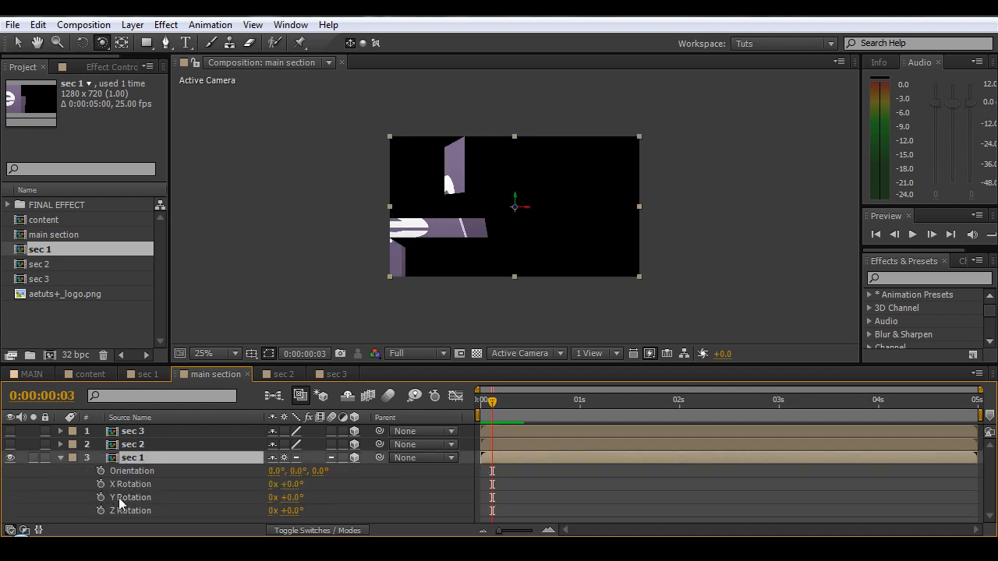
pyautogui.click(100, 484)
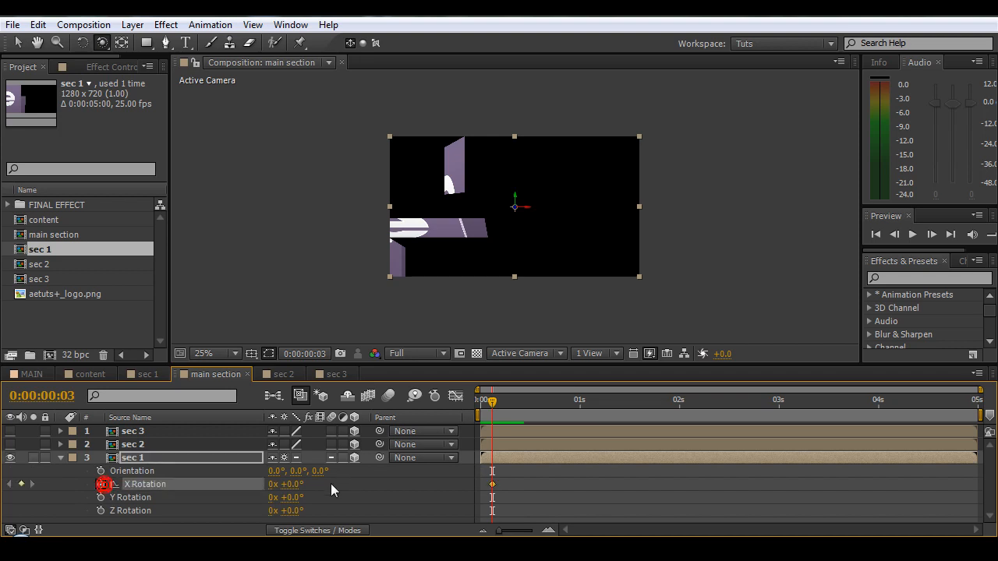
pyautogui.click(289, 485)
pyautogui.write('90')
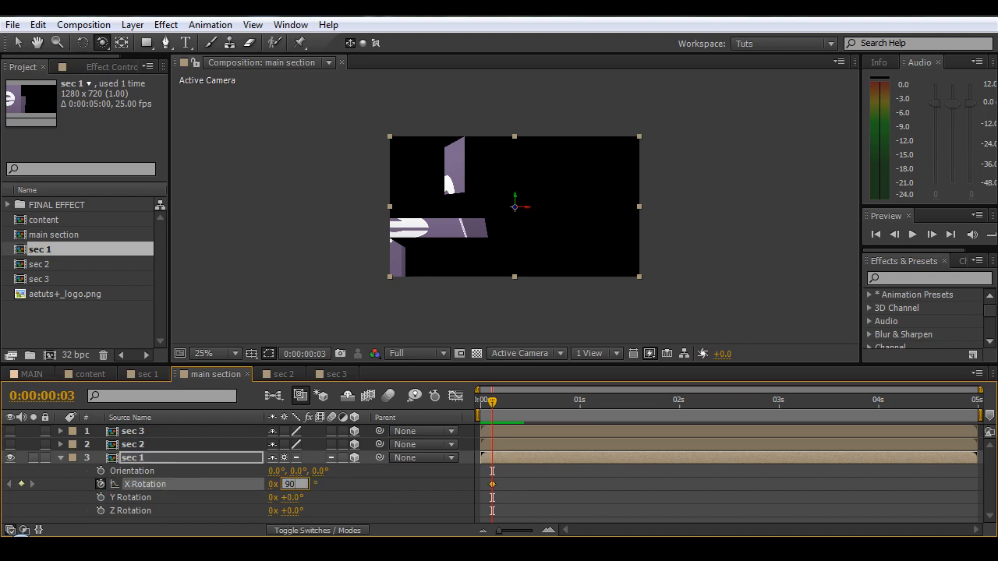
pyautogui.press('Return')
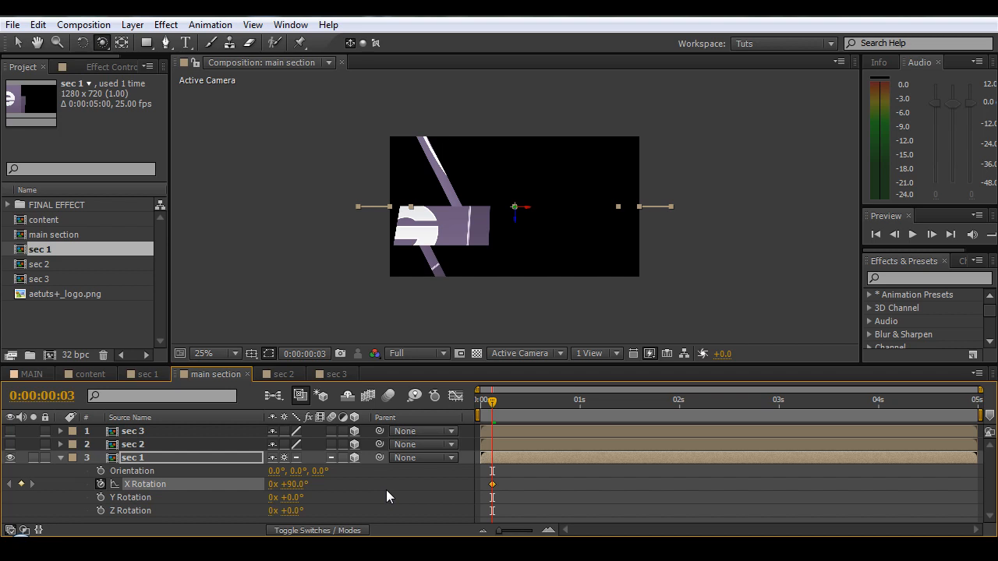
# - Add an X Rotation keyframe of 0° for sec 1 at 0:00:00:13 and preview the rotation
pyautogui.hotkey('shift', 'pagedown')
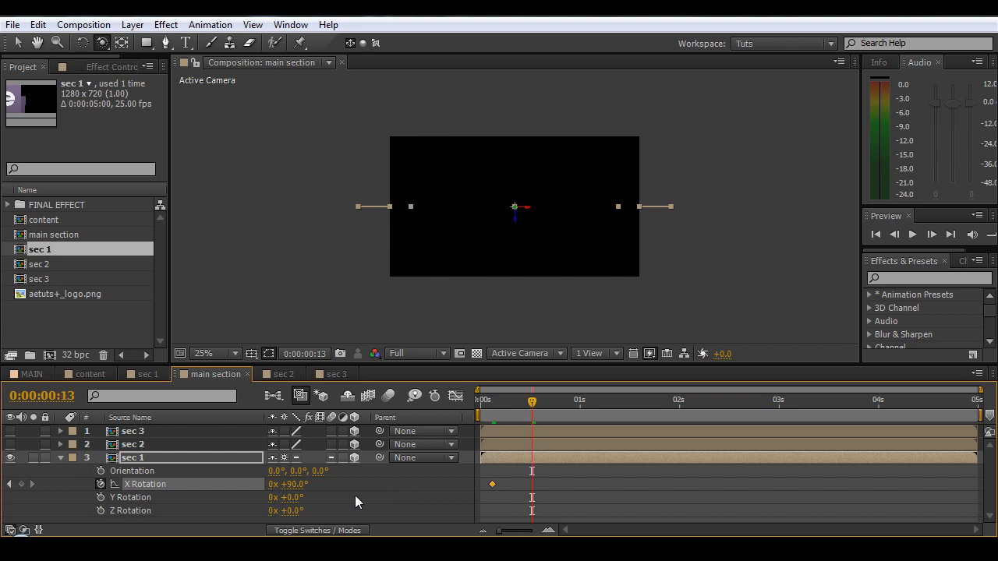
pyautogui.click(290, 484)
pyautogui.write('0')
pyautogui.press('Return')
pyautogui.moveTo(540, 408); pyautogui.dragTo(497, 410)
pyautogui.press('space')
# - Add a Position keyframe for sec 1 at 0:00:00:13 with a Z value of 50
pyautogui.click(61, 457)
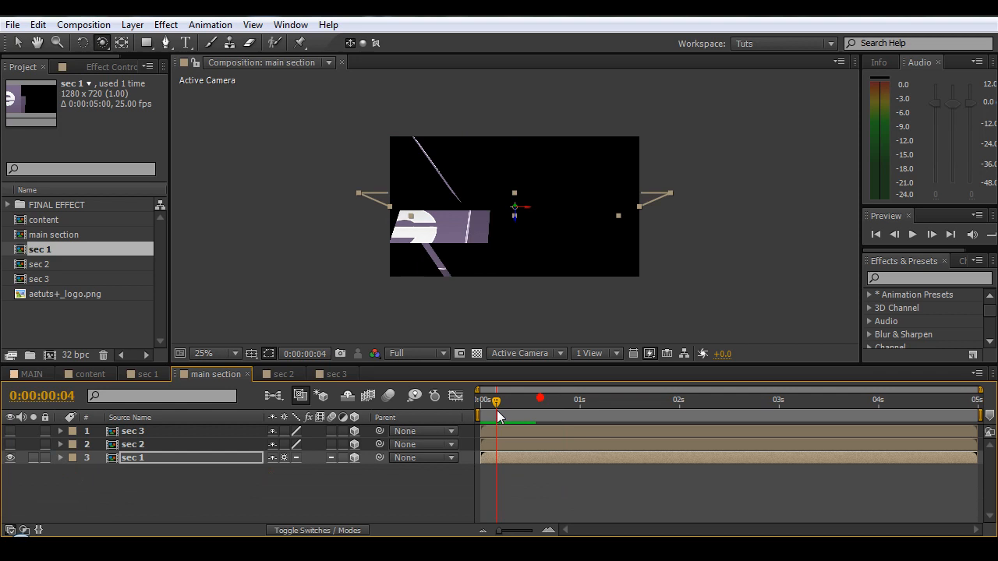
pyautogui.click(513, 458)
pyautogui.press('u')
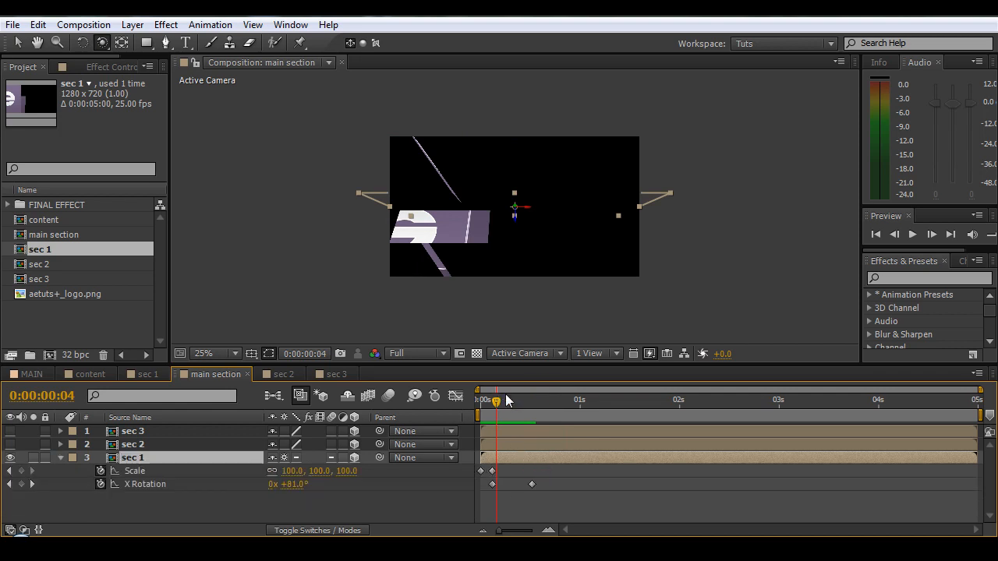
pyautogui.moveTo(504, 401); pyautogui.dragTo(532, 402)
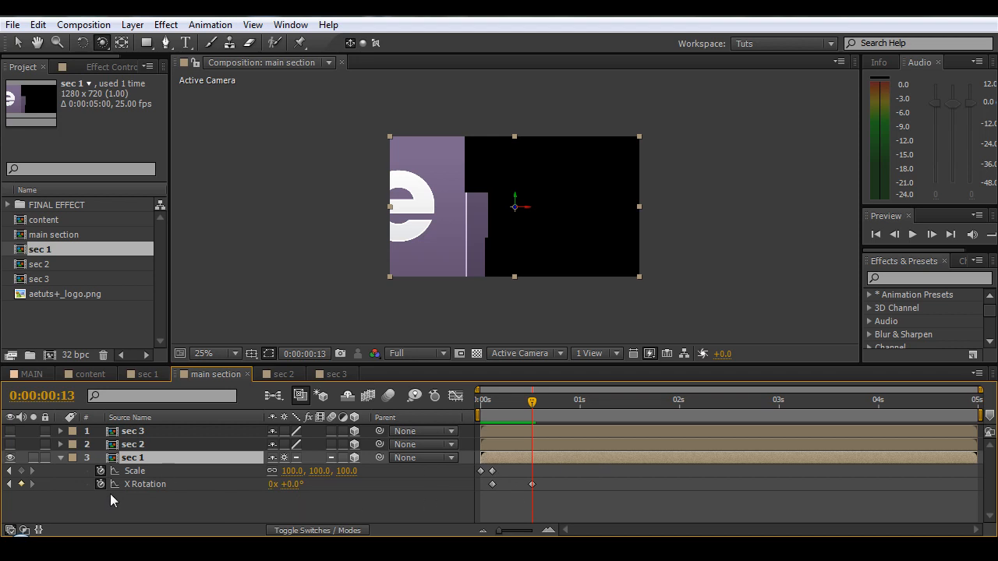
pyautogui.click(141, 485)
pyautogui.click(141, 460)
pyautogui.press('p')
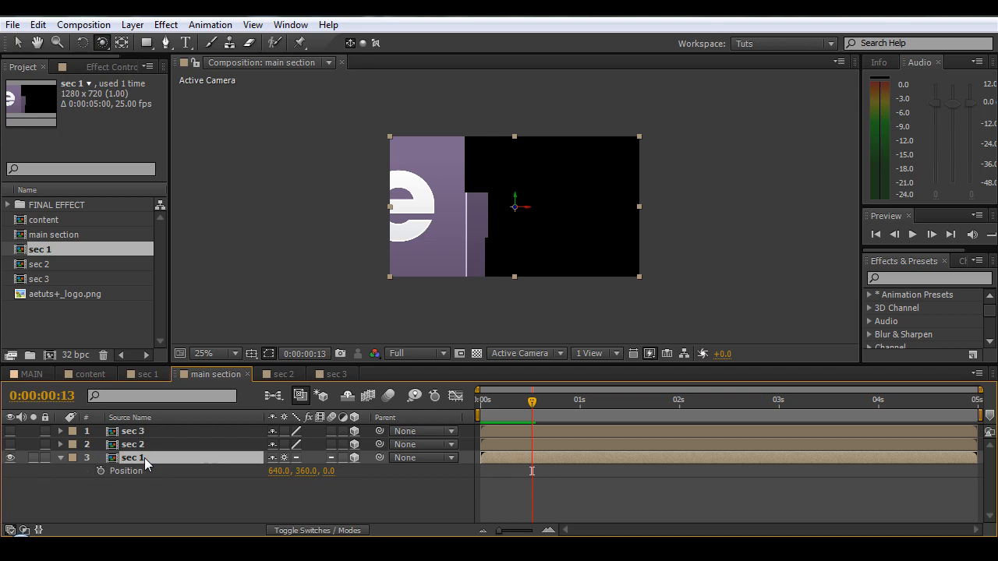
pyautogui.click(101, 471)
pyautogui.click(329, 472)
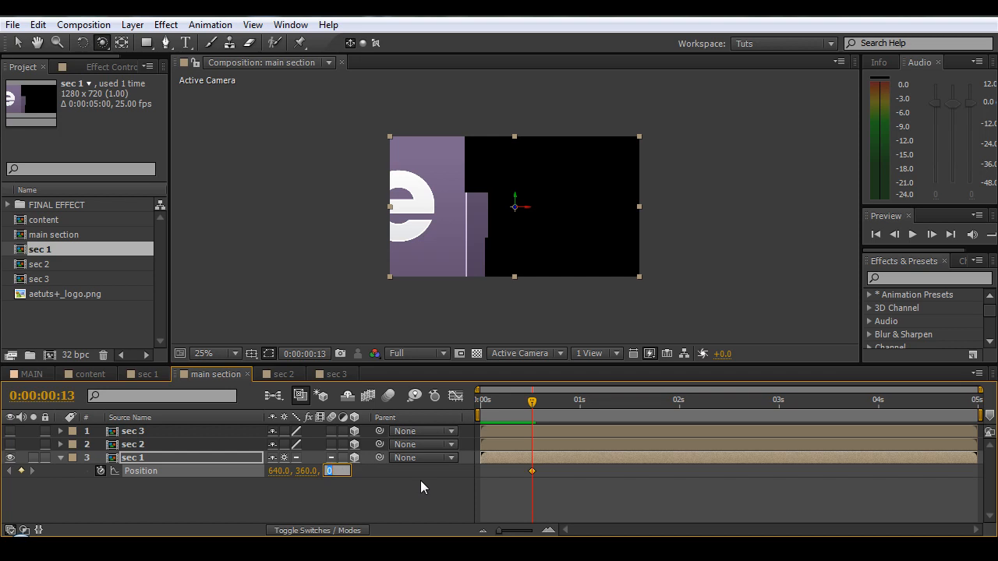
pyautogui.write('50')
pyautogui.press('Return')
# - Add a Position keyframe with a Z value of 0 for sec 1 at 0:00:00:18 and check the movement
pyautogui.press('pagedown')
pyautogui.press('pagedown')
pyautogui.press('pagedown')
pyautogui.press('pagedown')
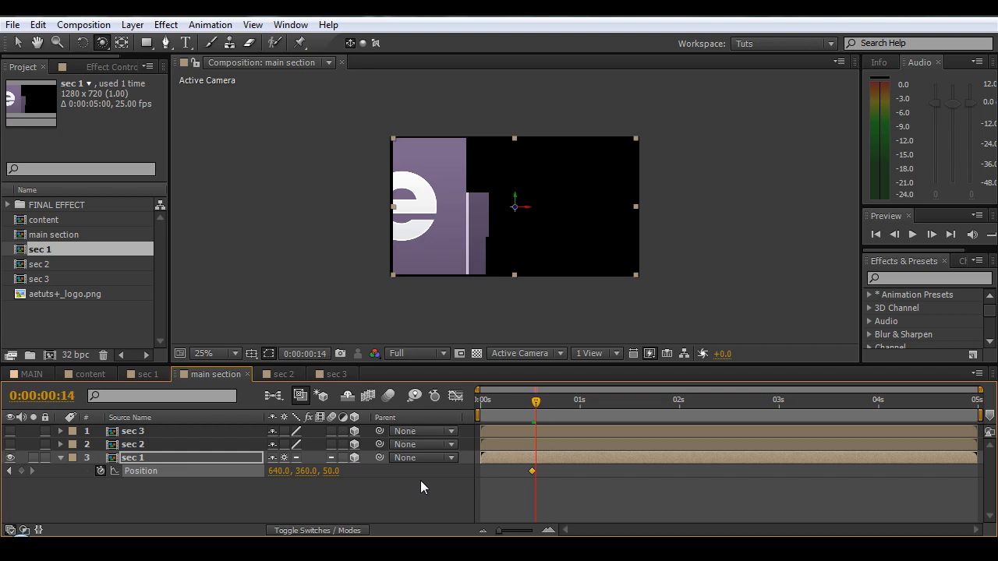
pyautogui.press('pagedown')
pyautogui.click(330, 471)
pyautogui.write('0')
pyautogui.press('Return')
pyautogui.moveTo(552, 416); pyautogui.dragTo(554, 453)
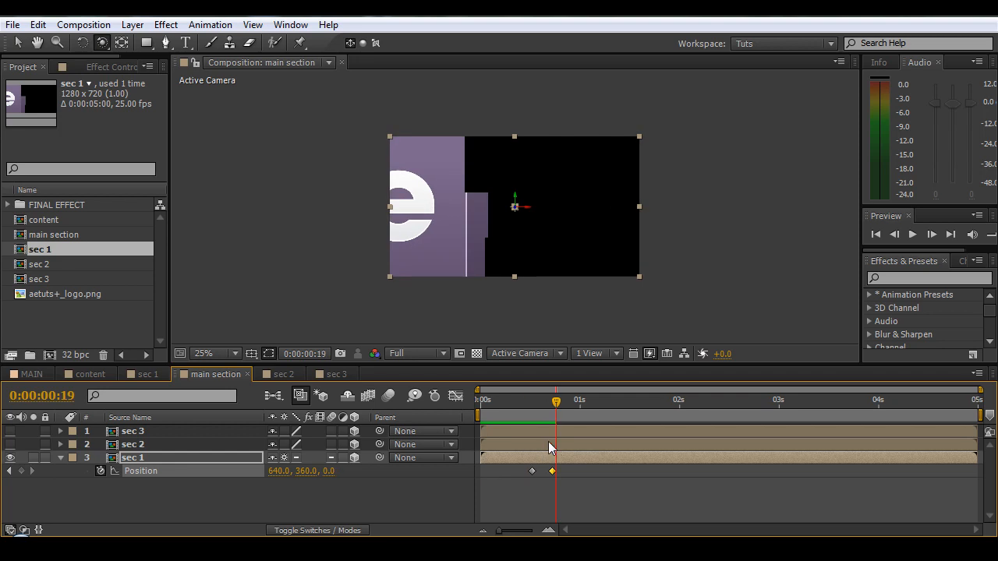
# - Enlarge the timeline area and reveal sec 2's rotation properties and all keyframed properties of sec 1
pyautogui.click(152, 444)
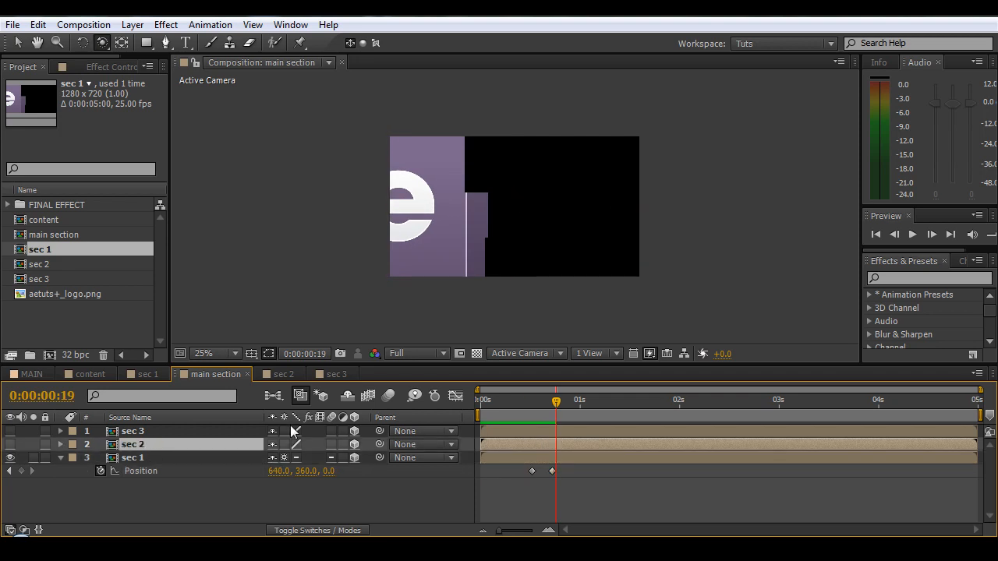
pyautogui.press('r')
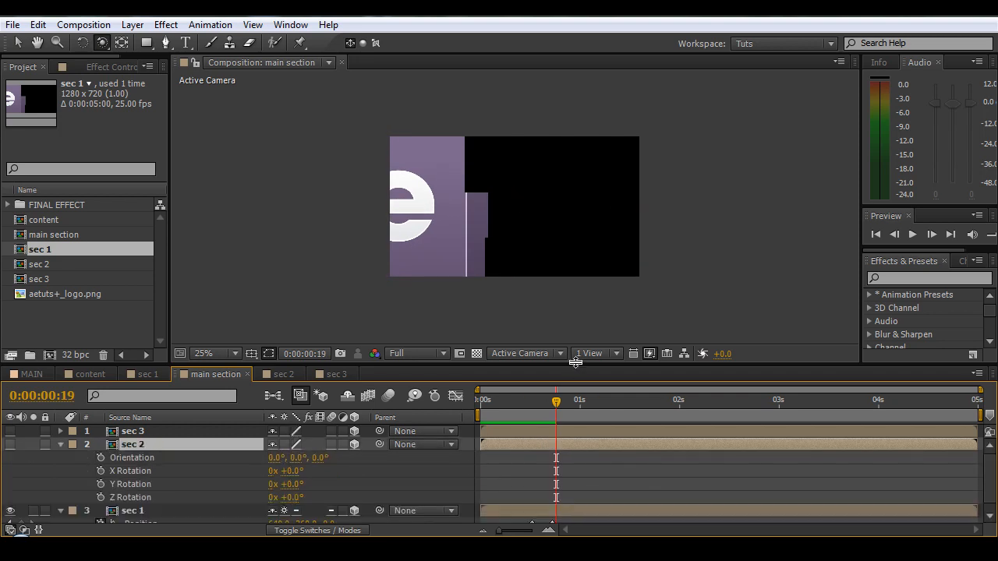
pyautogui.moveTo(575, 362); pyautogui.dragTo(569, 297)
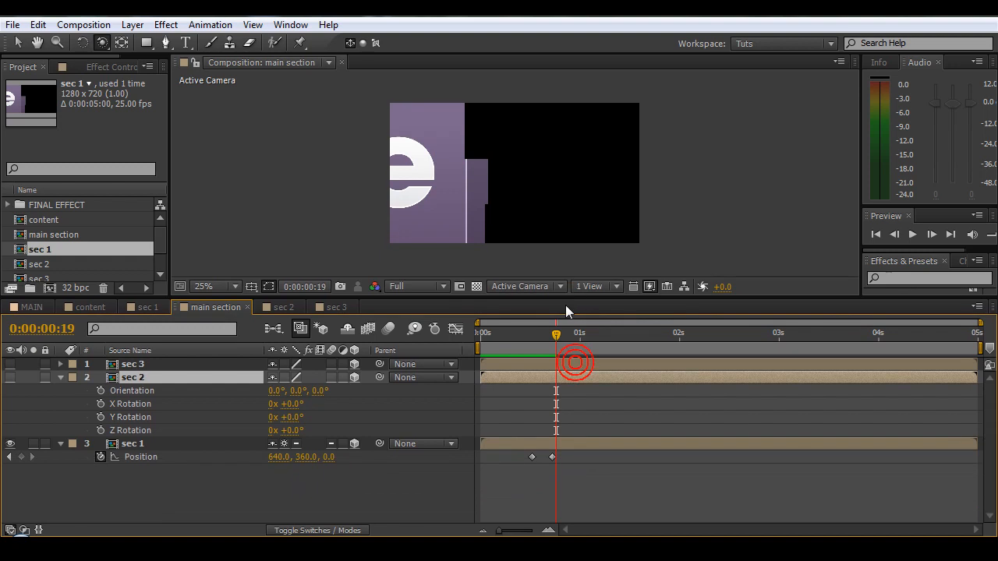
pyautogui.click(138, 444)
pyautogui.press('u')
# - Try to copy sec 1's Position, Scale and X Rotation keyframes to sec 2 at 0:00:00:00, undoing each paste
pyautogui.moveTo(588, 458); pyautogui.dragTo(456, 503)
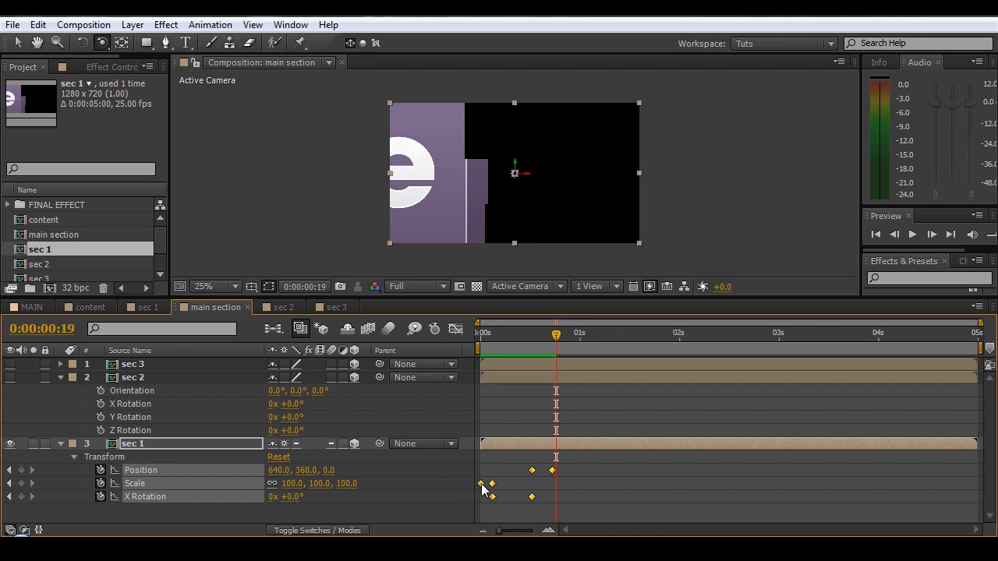
pyautogui.click(500, 379)
pyautogui.moveTo(501, 328); pyautogui.dragTo(461, 355)
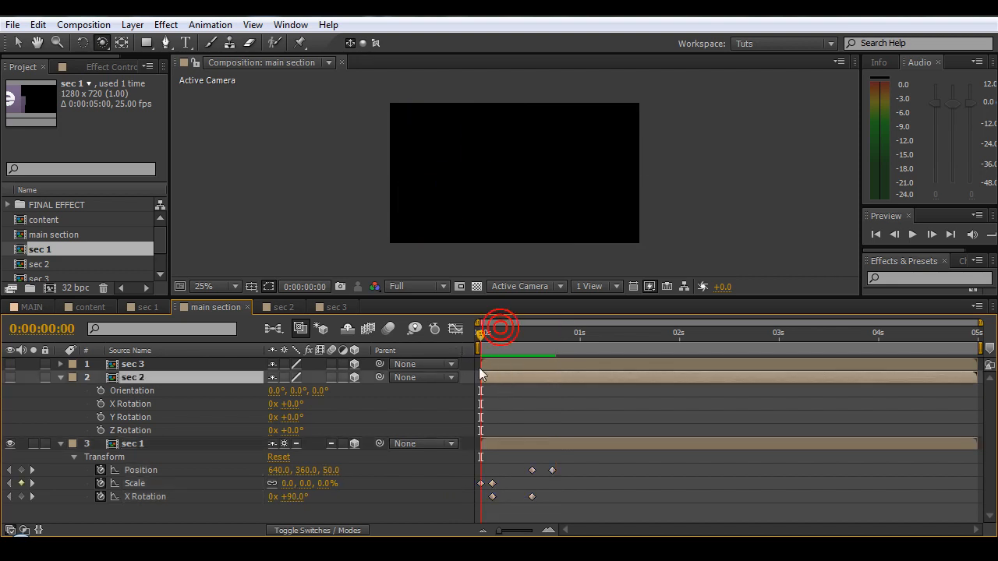
pyautogui.hotkey('ctrl', 'v')
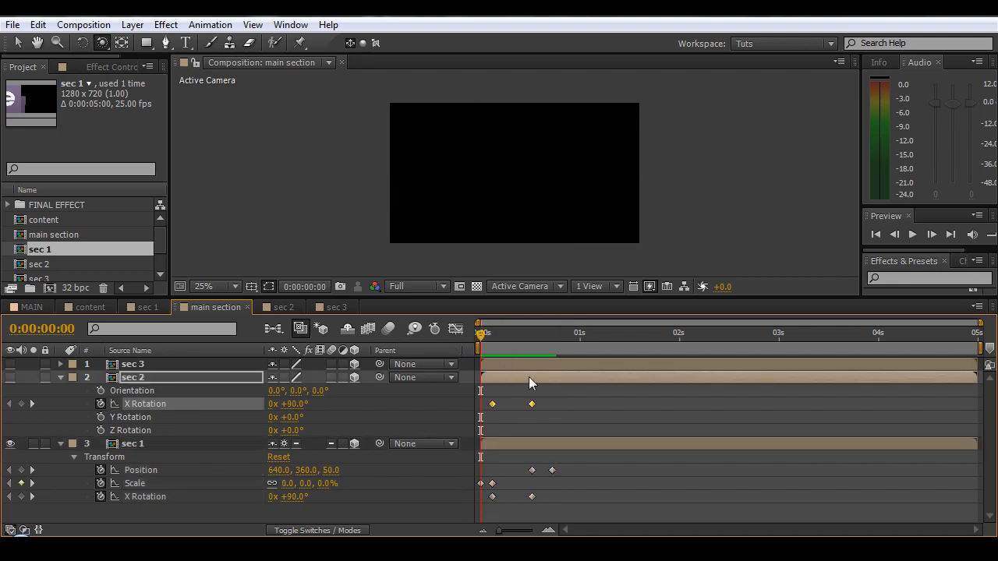
pyautogui.hotkey('ctrl', 'z')
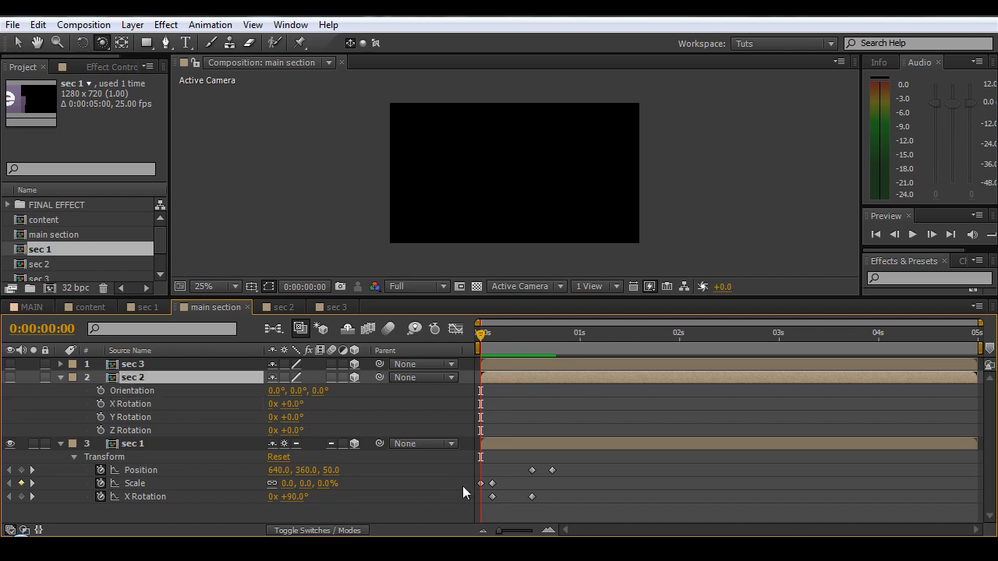
pyautogui.click(136, 471)
pyautogui.keyDown('shift'); pyautogui.click(145, 496); pyautogui.keyUp('shift')
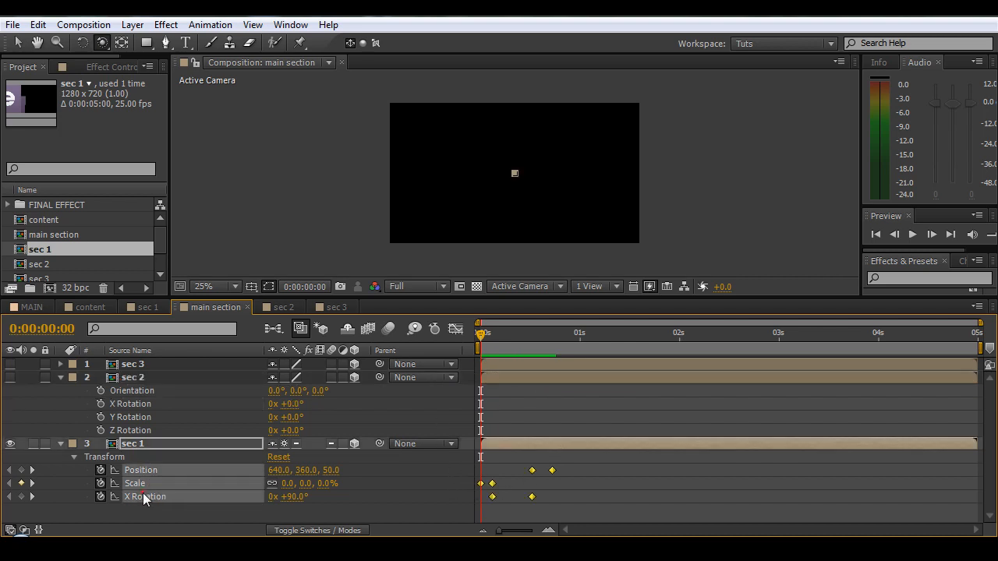
pyautogui.click(128, 378)
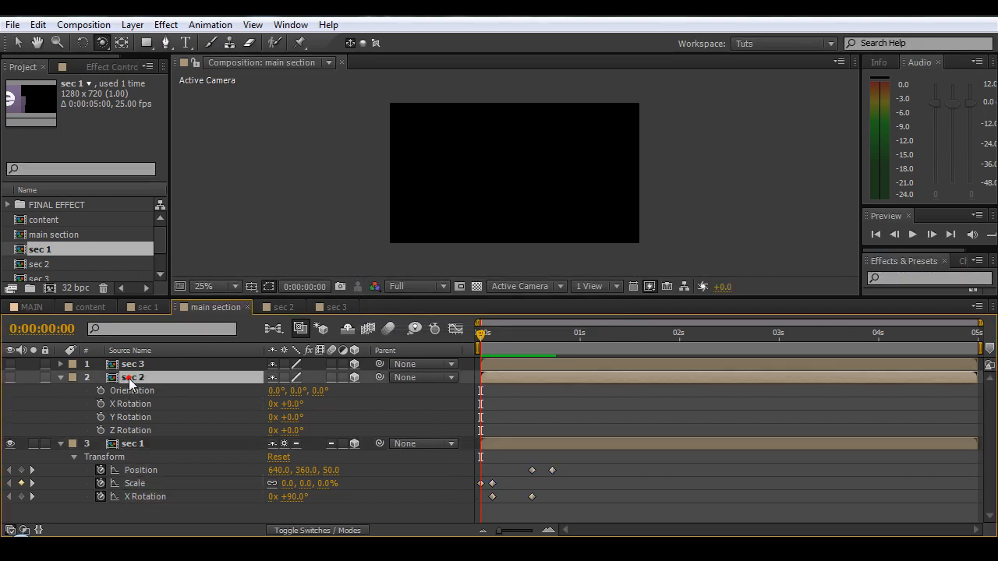
pyautogui.hotkey('ctrl', 'v')
pyautogui.hotkey('ctrl', 'z')
# - Add a Scale keyframe of 0% for sec 2 at 0:00:00:00
pyautogui.press('s')
pyautogui.click(100, 391)
pyautogui.click(290, 391)
pyautogui.write('0')
pyautogui.press('Return')
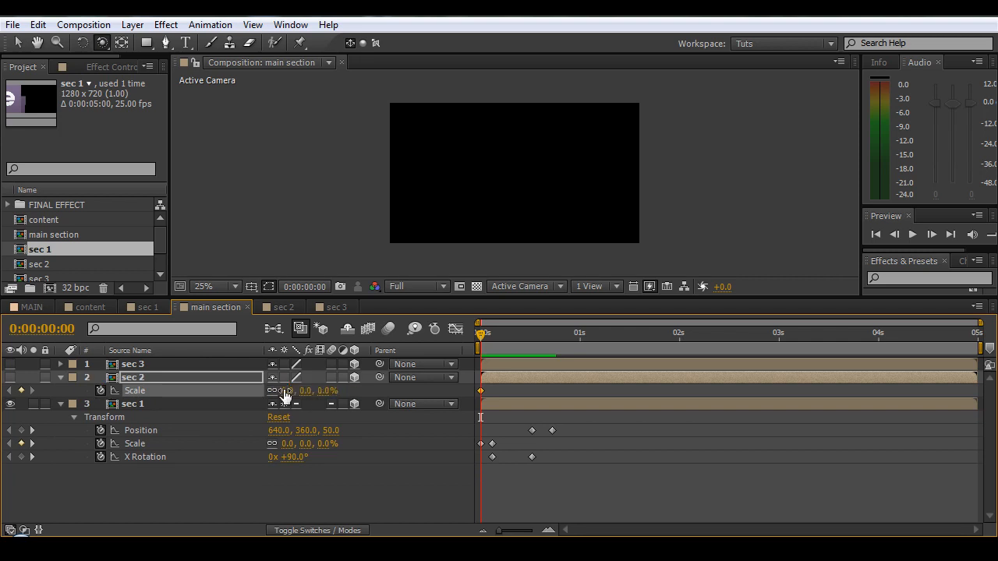
# - Add a Scale keyframe of 100% for sec 2 at 0:00:00:03
pyautogui.press('space')
pyautogui.click(285, 392)
pyautogui.write('100')
pyautogui.press('Return')
pyautogui.moveTo(489, 340)
pyautogui.mouseDown()
pyautogui.moveTo(478, 344)
pyautogui.moveTo(488, 344)
pyautogui.mouseUp()
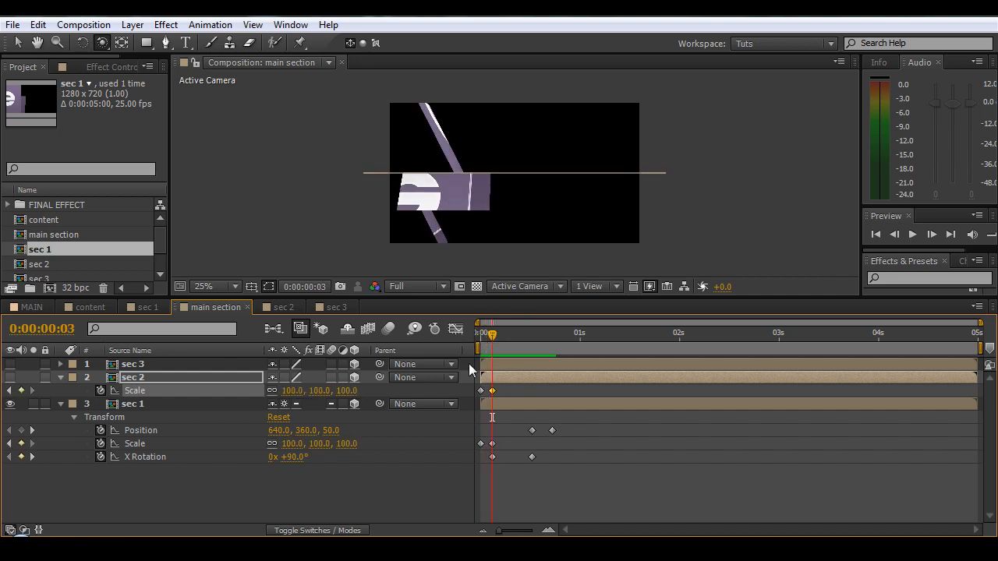
# - Set an X Rotation keyframe for sec 2 at 0:00:00:03
pyautogui.click(149, 376)
pyautogui.press('r')
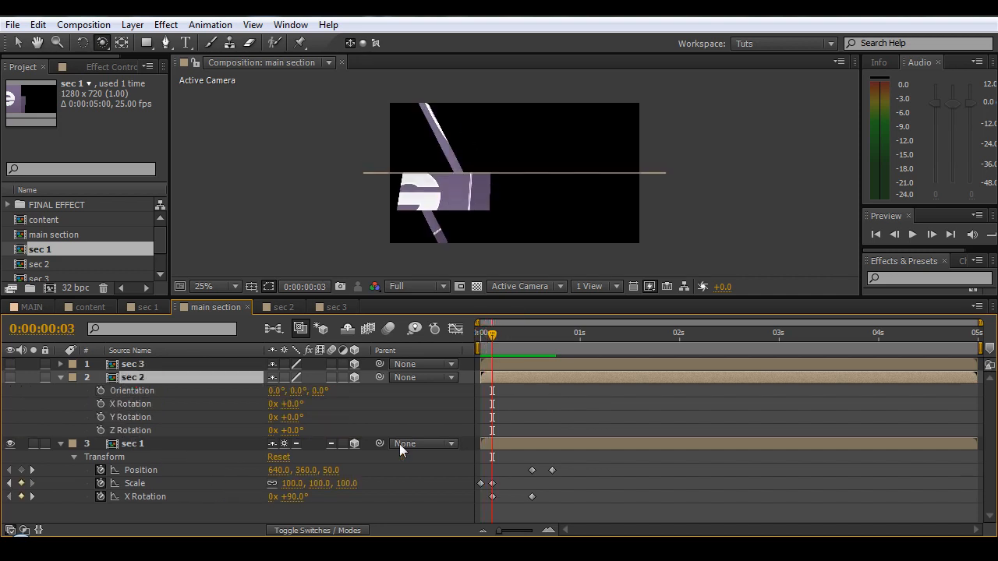
pyautogui.click(99, 404)
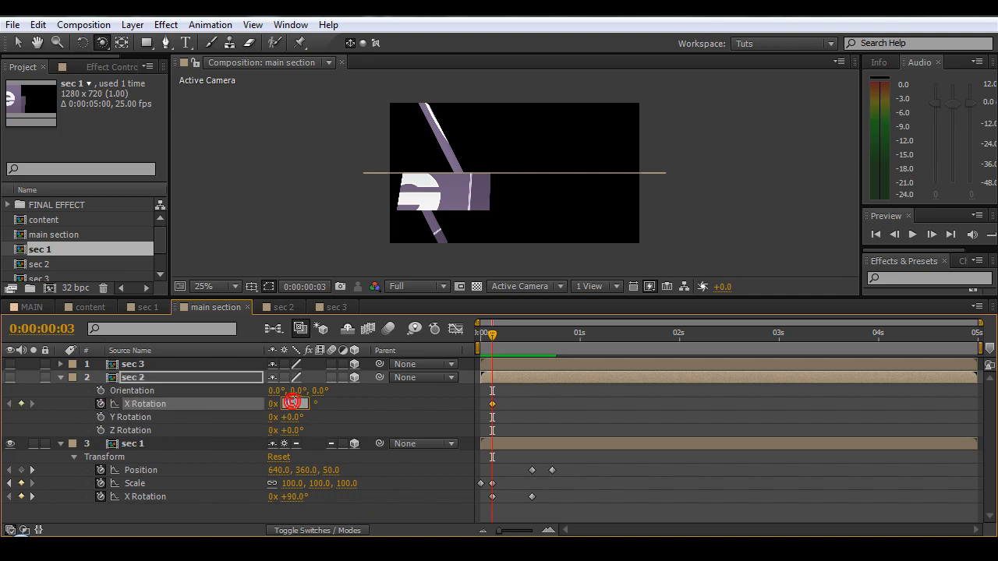
# - Add an X Rotation keyframe of 0° for sec 2 at 0:00:00:13 and make sec 2 visible
pyautogui.press('pagedown')
pyautogui.press('pagedown')
pyautogui.press('pagedown')
pyautogui.press('pagedown')
pyautogui.press('pagedown')
pyautogui.press('pagedown')
pyautogui.press('pagedown')
pyautogui.press('pagedown')
pyautogui.press('pagedown')
pyautogui.press('pagedown')
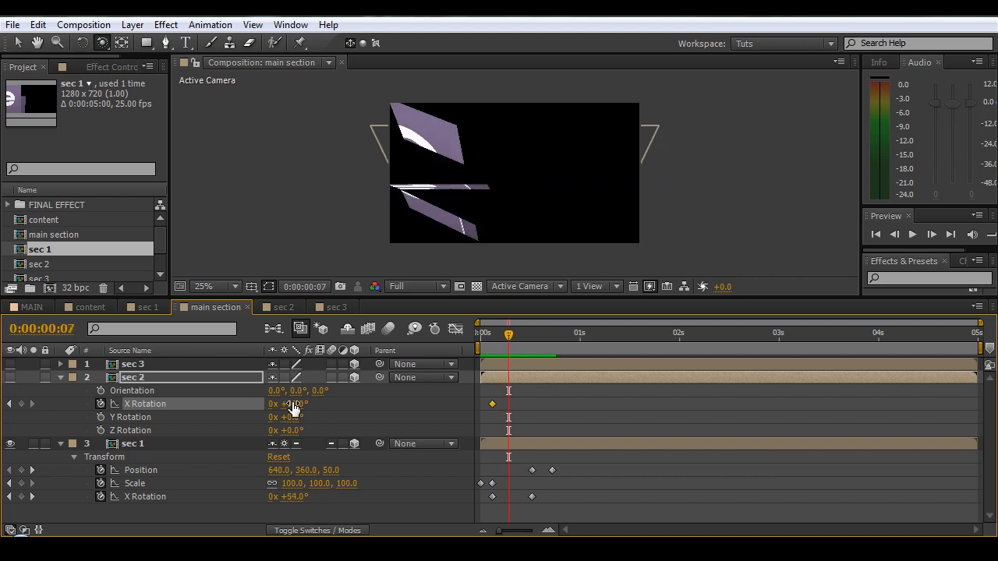
pyautogui.click(292, 404)
pyautogui.press('Return')
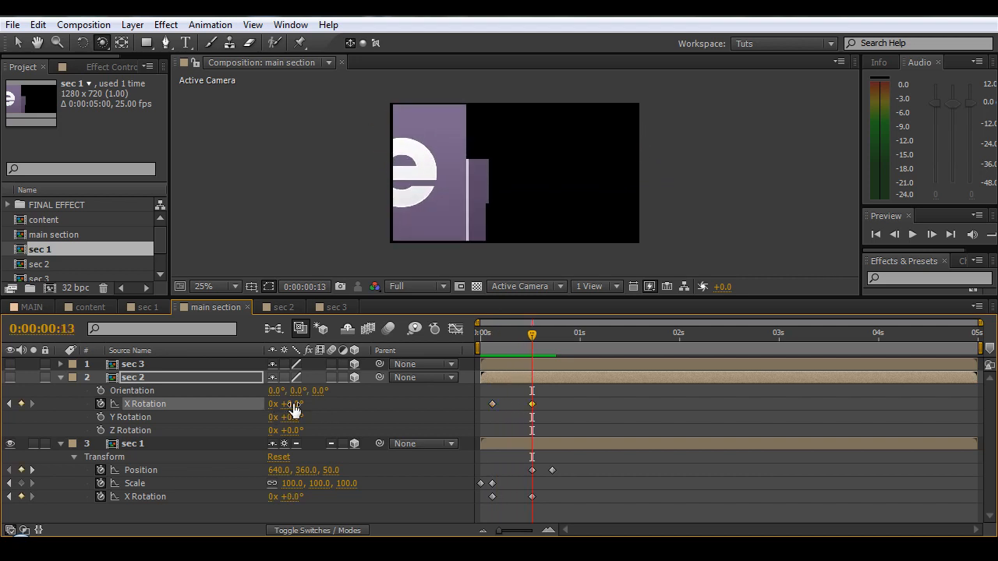
pyautogui.moveTo(542, 330)
pyautogui.mouseDown()
pyautogui.moveTo(465, 345)
pyautogui.moveTo(508, 355)
pyautogui.moveTo(541, 340)
pyautogui.moveTo(535, 347)
pyautogui.mouseUp()
pyautogui.click(10, 378)
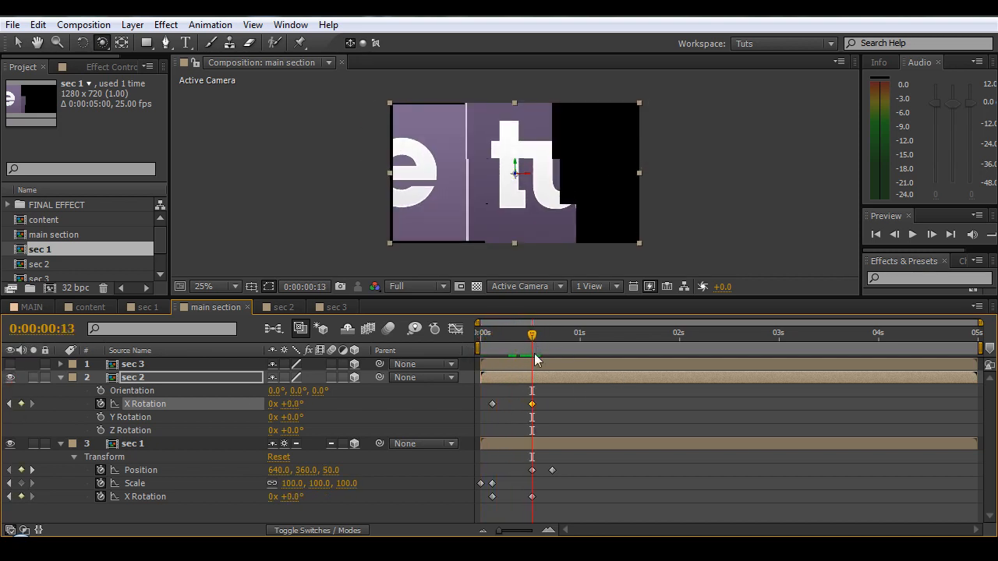
# - Copy sec 1's two Position keyframes to sec 2, starting at 0:00:00:13
pyautogui.moveTo(568, 467); pyautogui.dragTo(496, 479)
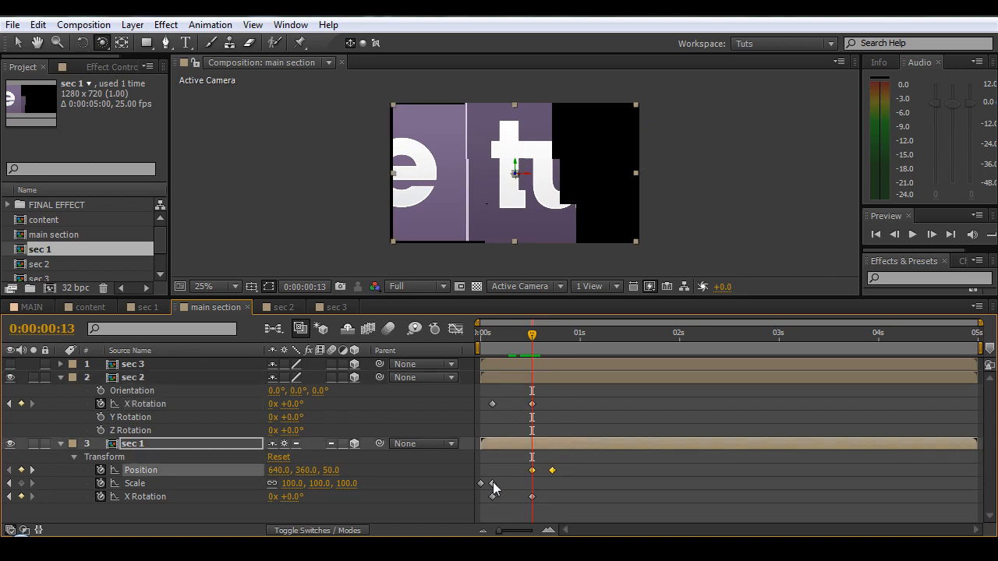
pyautogui.click(139, 379)
pyautogui.hotkey('ctrl', 'v')
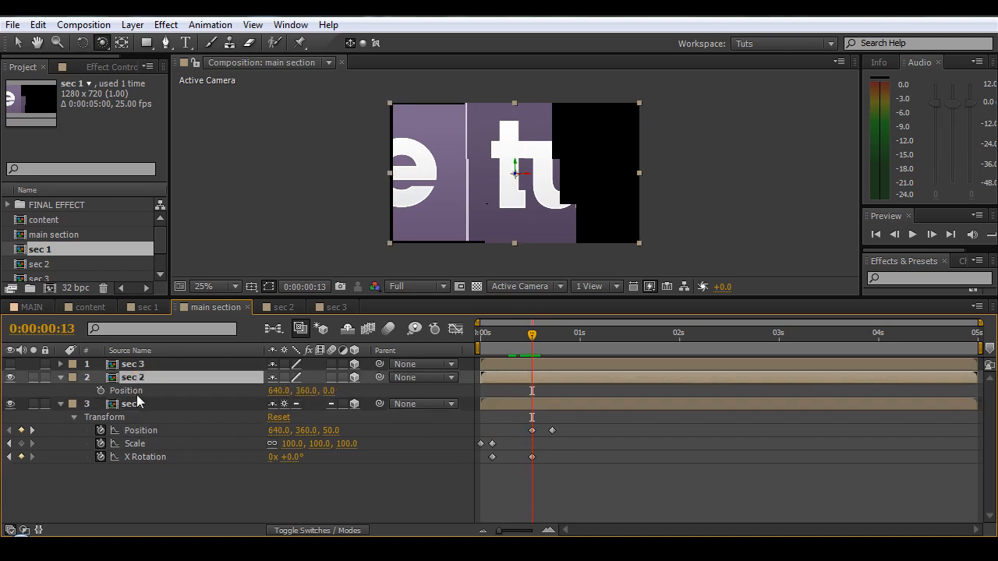
pyautogui.click(631, 388)
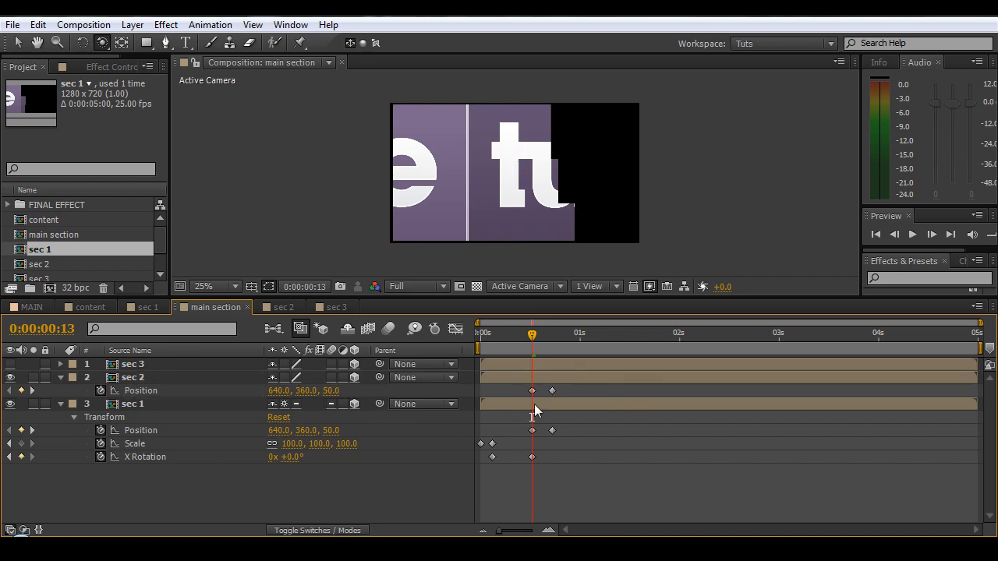
# - Set the Z value of sec 2's Position keyframe at 0:00:00:13 to -50 and check the movement up to 0:00:00:18
pyautogui.click(331, 390)
pyautogui.write('-50')
pyautogui.press('Return')
pyautogui.moveTo(549, 330); pyautogui.dragTo(551, 371)
# - Add a camera to main section and review the unfolding of sec 1 and sec 2 from an orbited angle
pyautogui.rightClick(166, 494)
pyautogui.moveTo(333, 346)
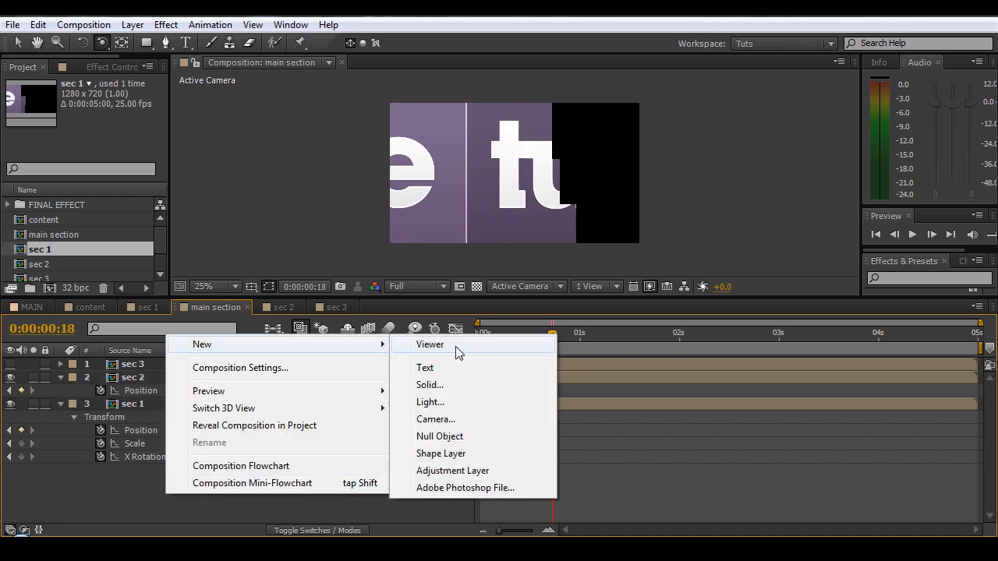
pyautogui.click(459, 421)
pyautogui.click(721, 453)
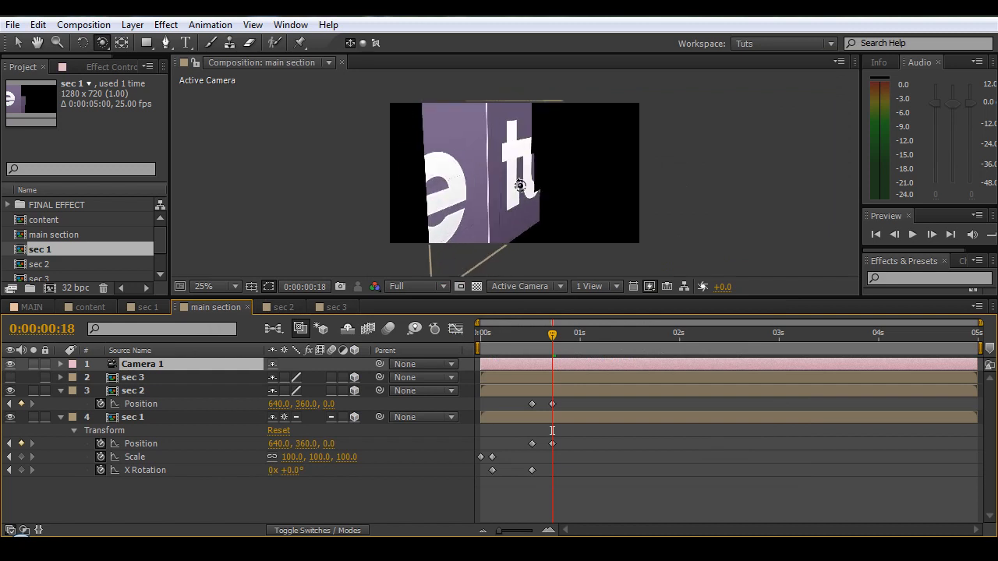
pyautogui.moveTo(551, 349); pyautogui.dragTo(509, 349)
pyautogui.press('space')
pyautogui.click(505, 339)
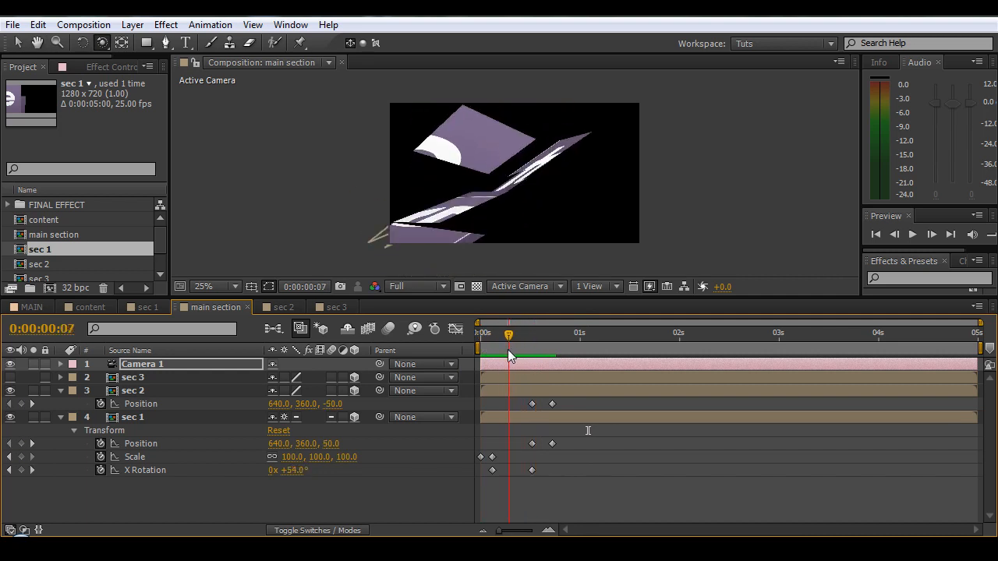
# - Enable Collapse Transformations for sec 2 and sec 3
pyautogui.moveTo(284, 391); pyautogui.dragTo(284, 378)
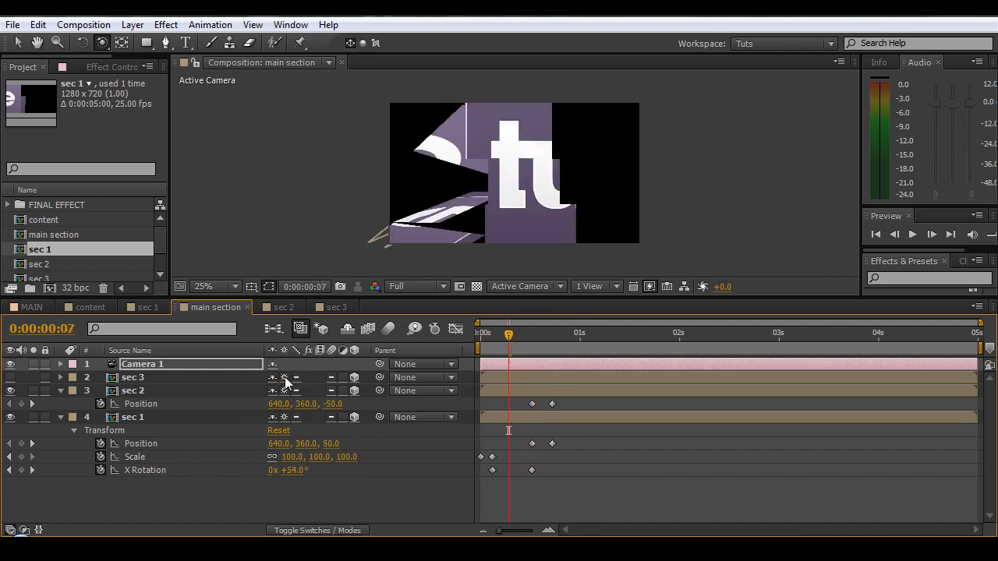
# - Undo Collapse Transformations for sec 2 and sec 3, and inspect the layers inside sec 2
pyautogui.moveTo(502, 343); pyautogui.dragTo(325, 355)
pyautogui.hotkey('ctrl', 'z')
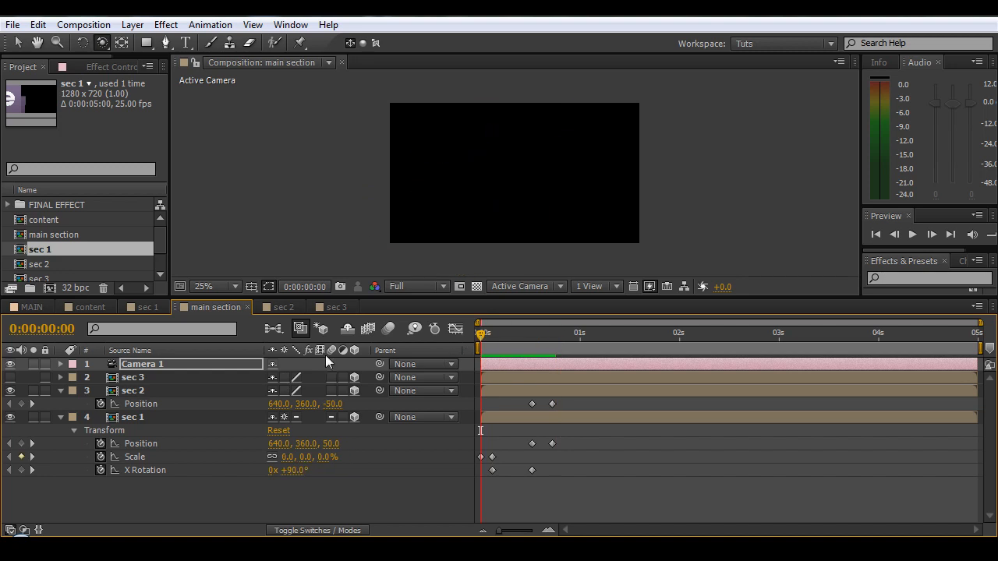
pyautogui.click(285, 308)
pyautogui.press('space')
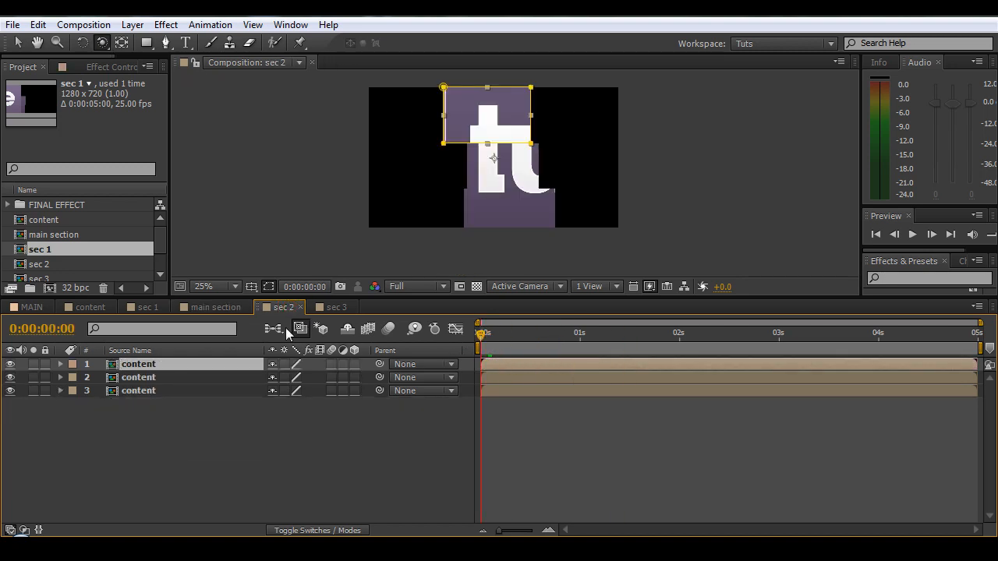
# - Close the MAIN composition and review the section movement in main section up to 0:00:00:17
pyautogui.click(32, 307)
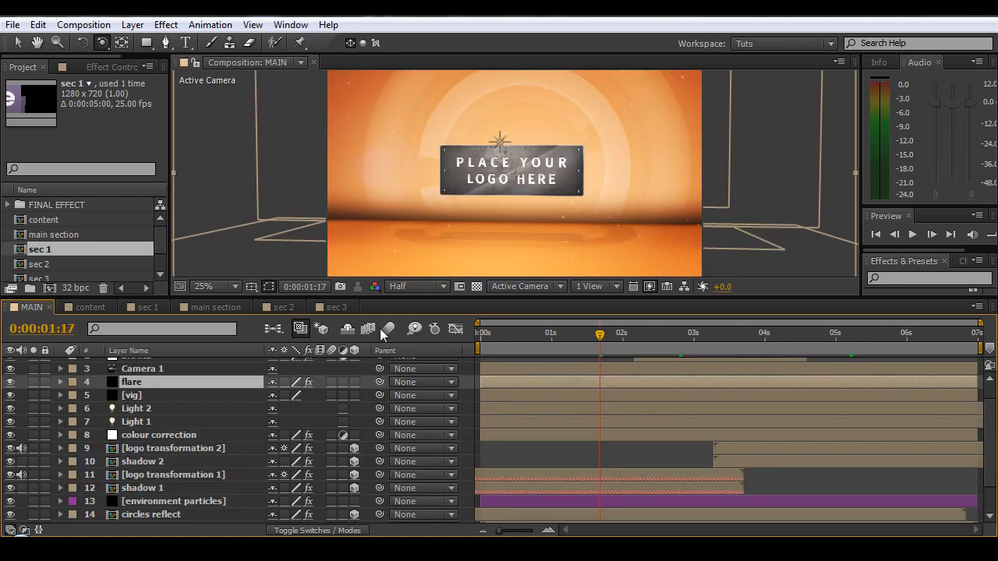
pyautogui.click(209, 309)
pyautogui.click(25, 311)
pyautogui.click(49, 308)
pyautogui.click(144, 307)
pyautogui.moveTo(510, 335); pyautogui.dragTo(547, 349)
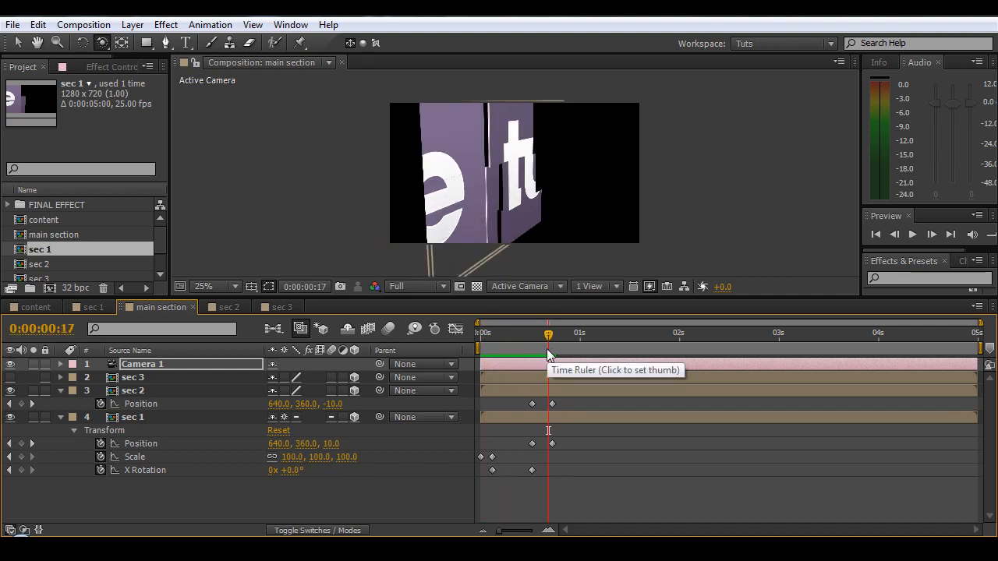
pyautogui.moveTo(558, 346)
pyautogui.mouseDown()
pyautogui.moveTo(483, 349)
pyautogui.moveTo(556, 345)
pyautogui.moveTo(481, 359)
pyautogui.moveTo(556, 359)
pyautogui.moveTo(500, 346)
pyautogui.moveTo(550, 361)
pyautogui.mouseUp()
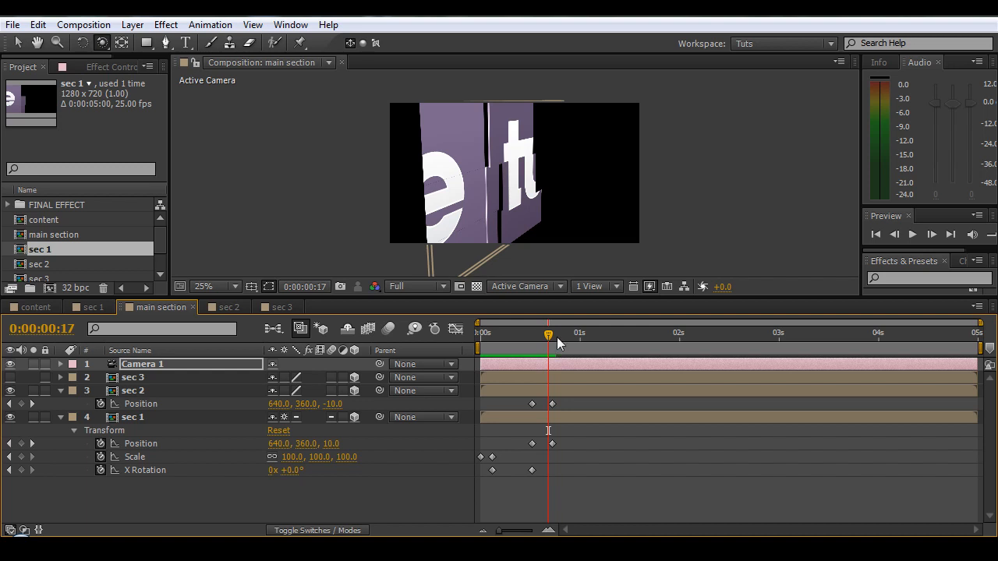
# - Collapse the layer properties in main section and check sec 1's keyframes up to its last Position keyframe
pyautogui.click(61, 391)
pyautogui.click(61, 404)
pyautogui.click(152, 404)
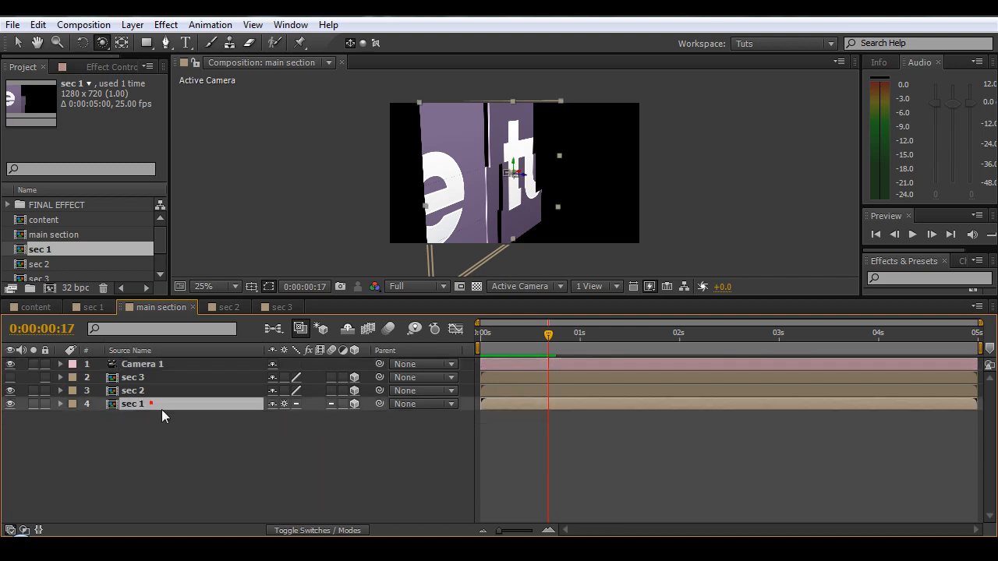
pyautogui.press('u')
pyautogui.click(32, 417)
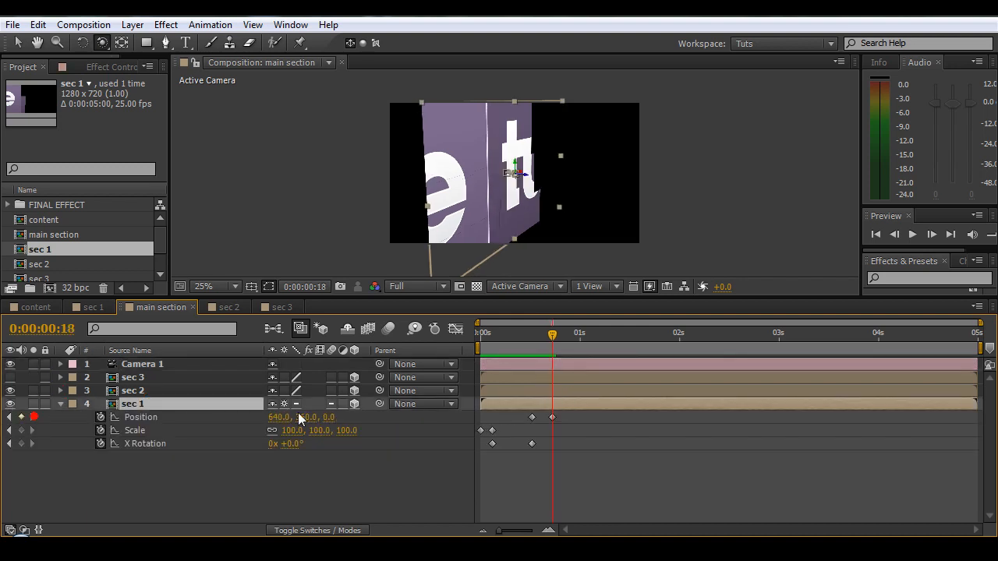
pyautogui.moveTo(580, 331); pyautogui.dragTo(548, 348)
# - Open sec 1 and add a Position keyframe to the topmost content layer at 0:00:00:18
pyautogui.doubleClick(134, 404)
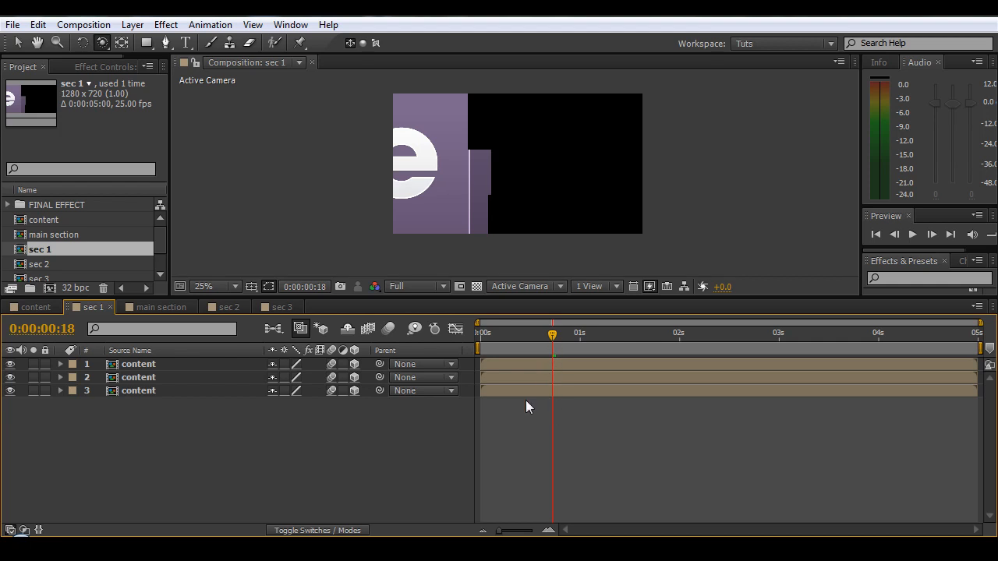
pyautogui.click(145, 363)
pyautogui.press('p')
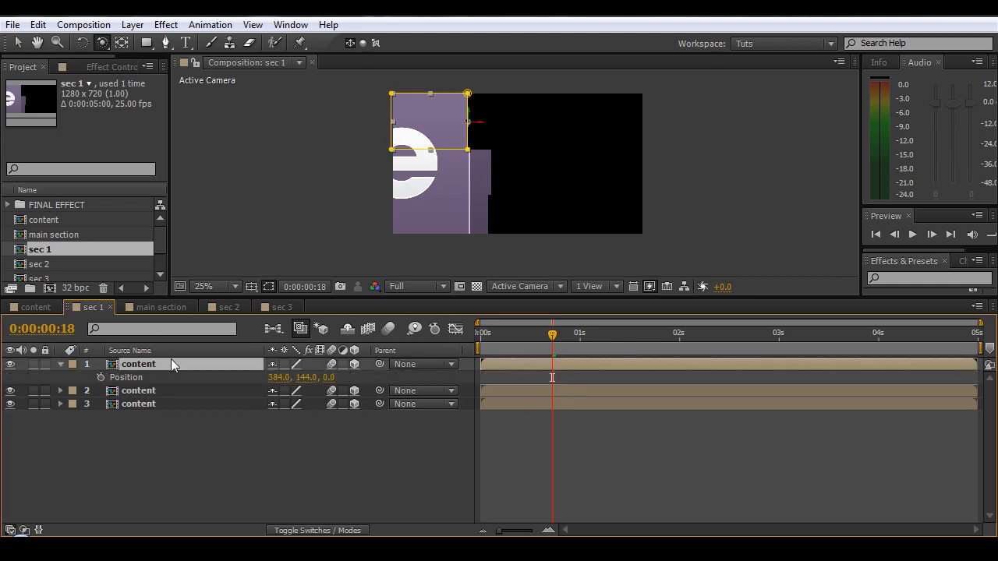
pyautogui.click(100, 377)
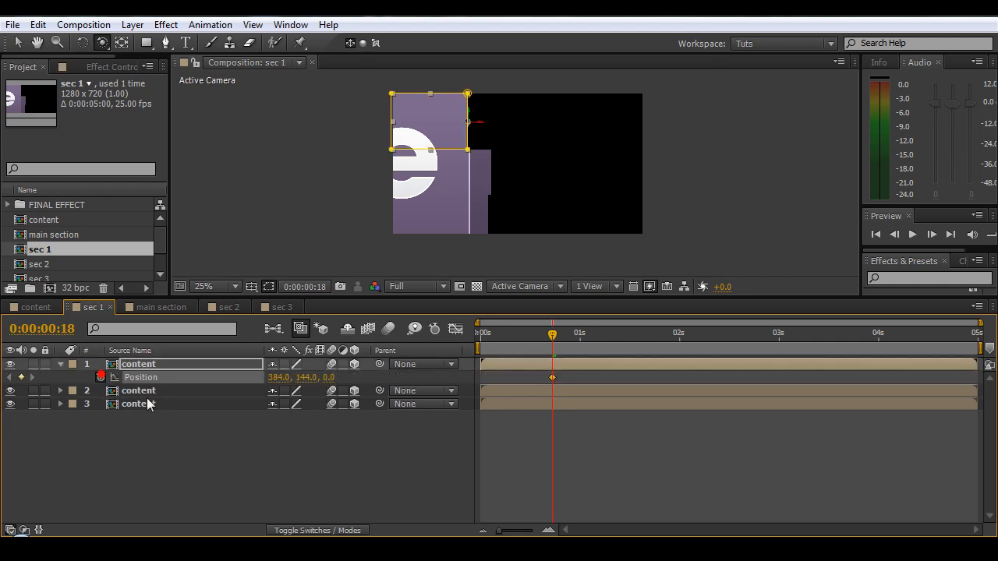
pyautogui.click(327, 378)
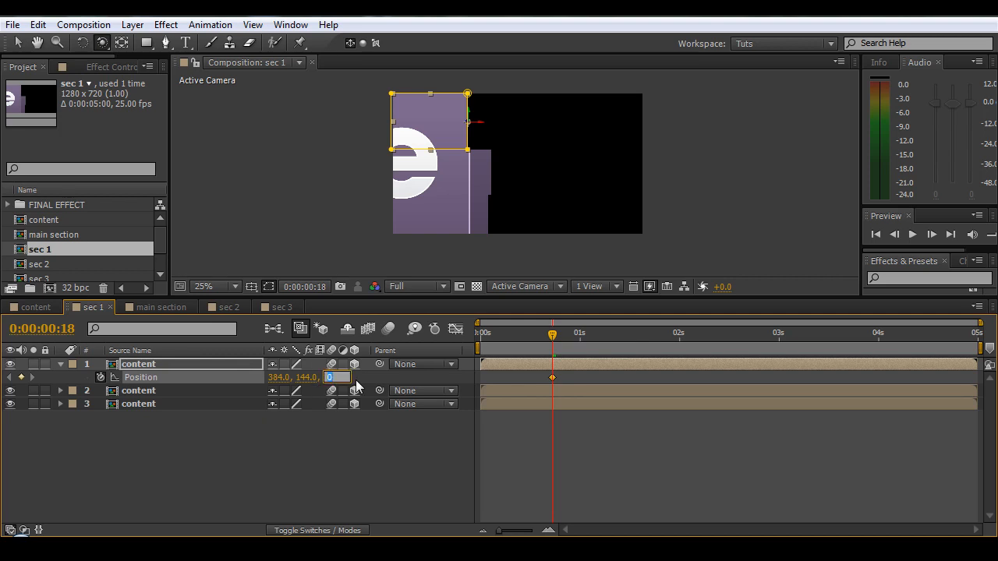
pyautogui.press('Return')
pyautogui.press('3')
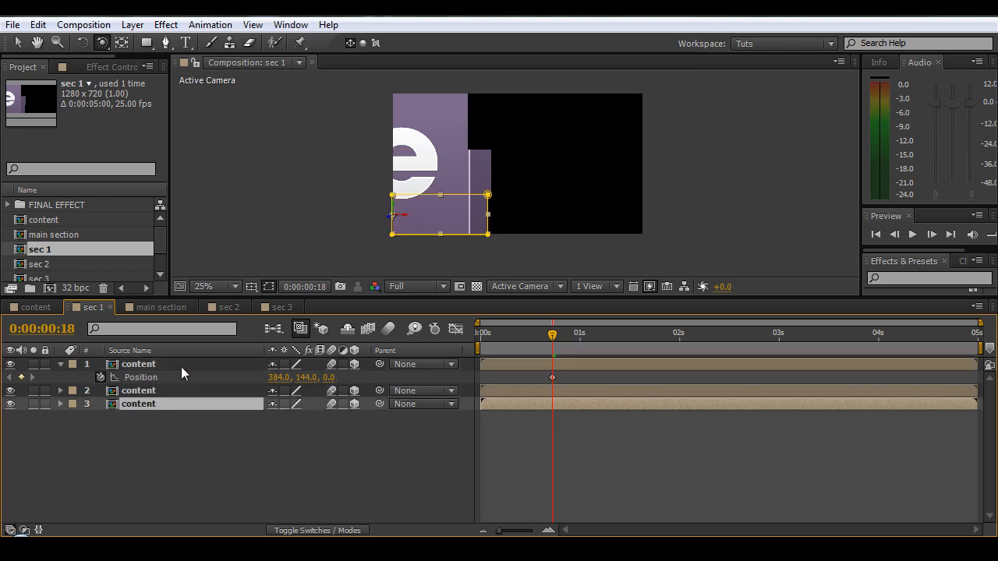
# - Offset the topmost content layer in Z at 0:00:00:18 and set its Z position to 0 at 0:00:00:21
pyautogui.click(128, 377)
pyautogui.moveTo(330, 379); pyautogui.dragTo(331, 382)
pyautogui.press('pagedown')
pyautogui.press('pagedown')
pyautogui.press('pagedown')
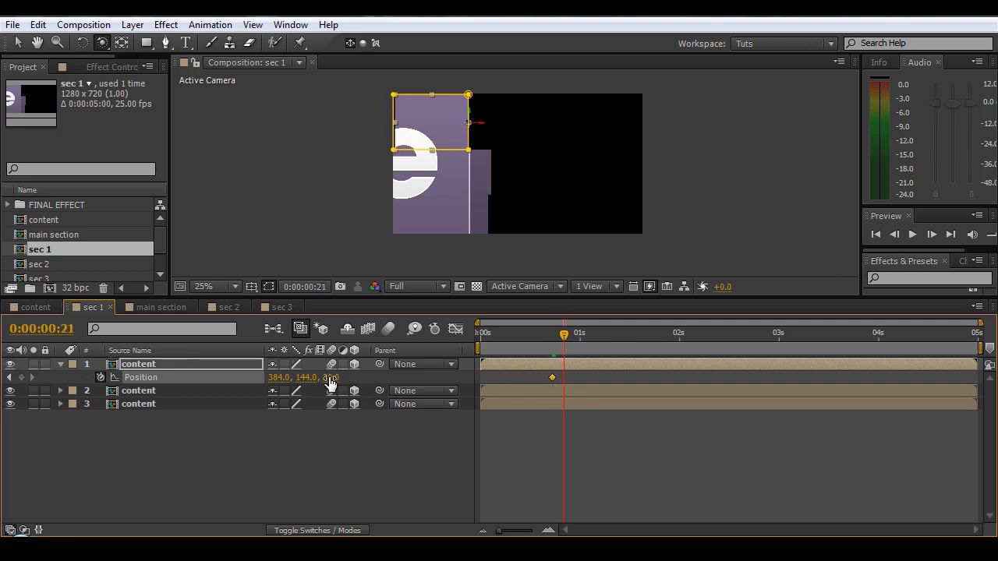
pyautogui.click(344, 381)
pyautogui.click(330, 378)
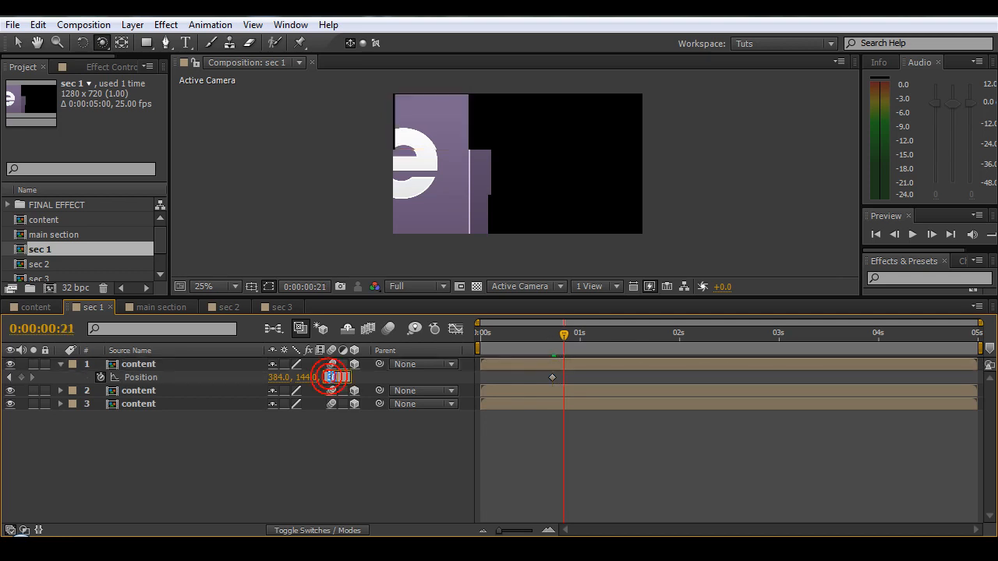
pyautogui.write('0')
pyautogui.press('Return')
# - Return to main section and preview the unfolding animation from the start
pyautogui.click(148, 307)
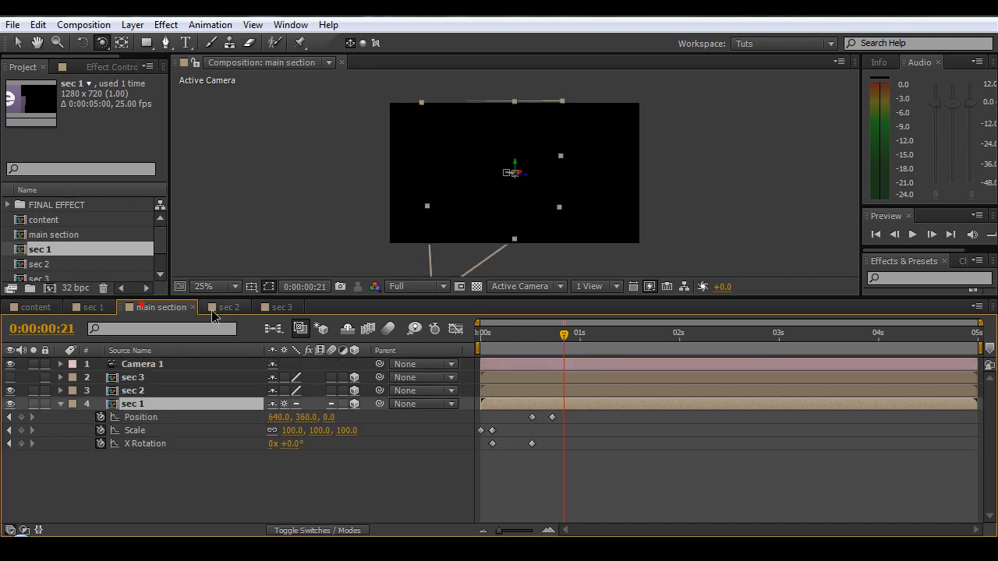
pyautogui.moveTo(577, 345); pyautogui.dragTo(541, 341)
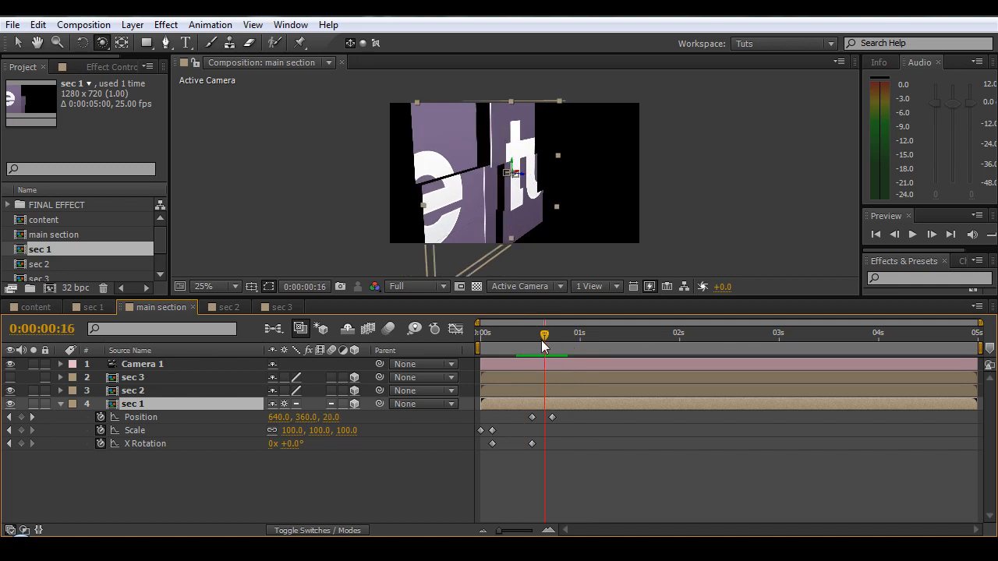
pyautogui.press('v')
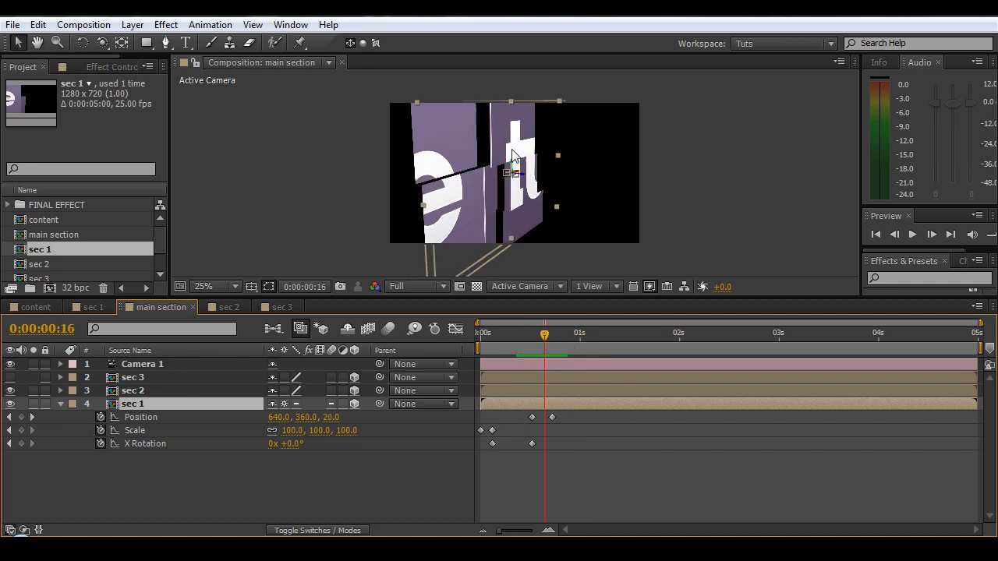
pyautogui.moveTo(535, 322); pyautogui.dragTo(467, 355)
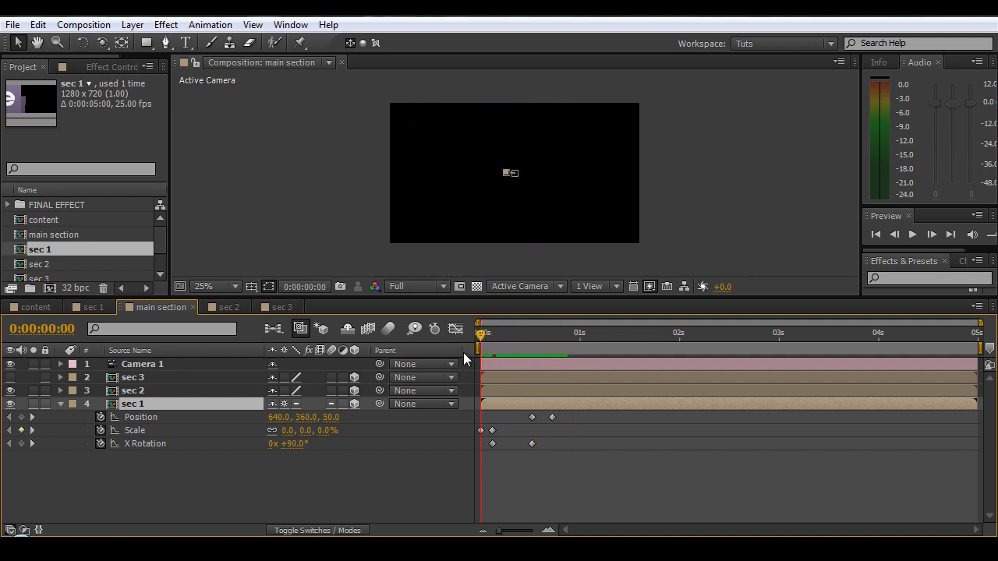
pyautogui.press('space')
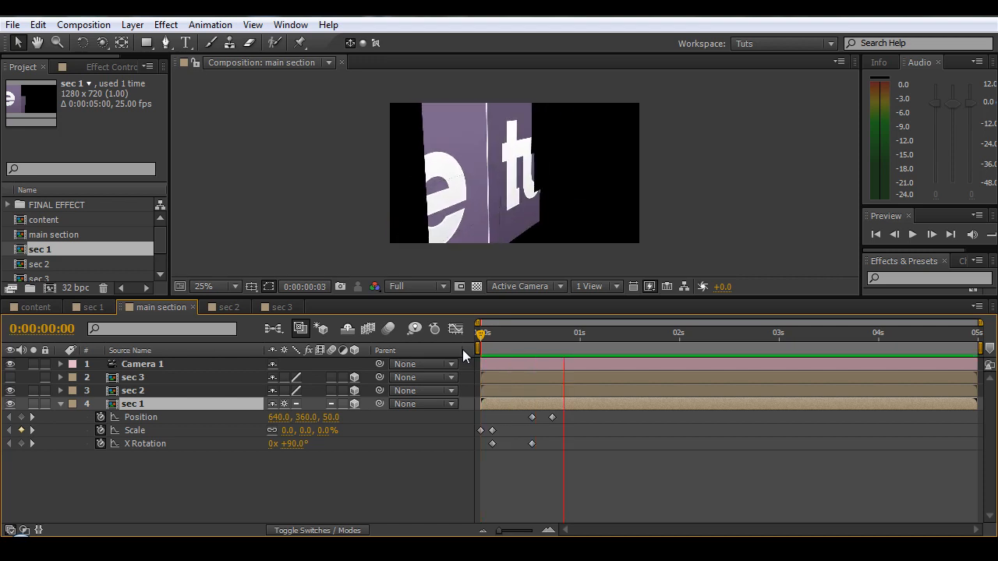
pyautogui.moveTo(517, 339)
pyautogui.mouseDown()
pyautogui.moveTo(470, 339)
pyautogui.moveTo(555, 347)
pyautogui.moveTo(513, 357)
pyautogui.mouseUp()
pyautogui.moveTo(480, 356)
pyautogui.mouseDown()
pyautogui.moveTo(552, 355)
pyautogui.moveTo(480, 363)
pyautogui.mouseUp()
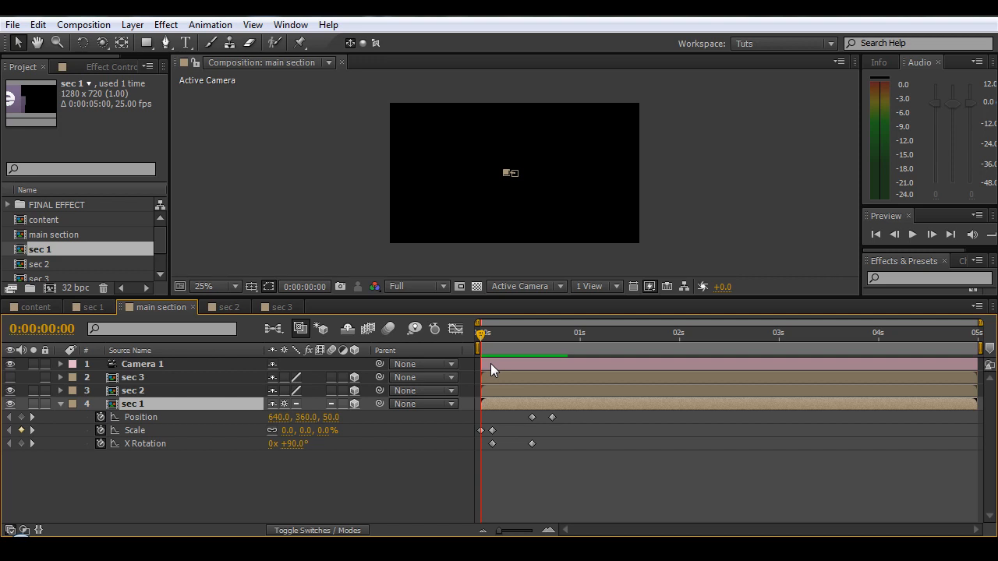
# - Delete Camera 1 from main section and enable motion blur for the composition
pyautogui.moveTo(484, 335)
pyautogui.mouseDown()
pyautogui.moveTo(562, 338)
pyautogui.moveTo(556, 347)
pyautogui.moveTo(499, 343)
pyautogui.moveTo(536, 337)
pyautogui.moveTo(474, 340)
pyautogui.moveTo(539, 347)
pyautogui.moveTo(519, 335)
pyautogui.moveTo(481, 336)
pyautogui.moveTo(555, 343)
pyautogui.moveTo(473, 344)
pyautogui.moveTo(552, 345)
pyautogui.moveTo(490, 342)
pyautogui.mouseUp()
pyautogui.click(147, 363)
pyautogui.press('Delete')
pyautogui.click(389, 328)
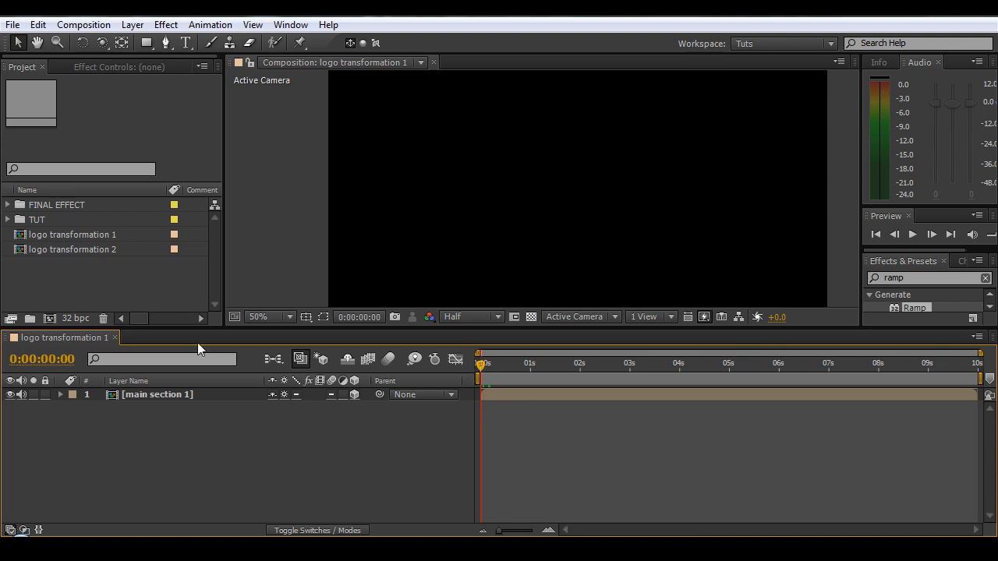
# - Look over the logo transformation 1 and logo transformation 2 compositions, scrubbing the first to 0:00:01:16
pyautogui.click(74, 234)
pyautogui.click(74, 248)
pyautogui.click(73, 233)
pyautogui.moveTo(484, 372); pyautogui.dragTo(565, 392)
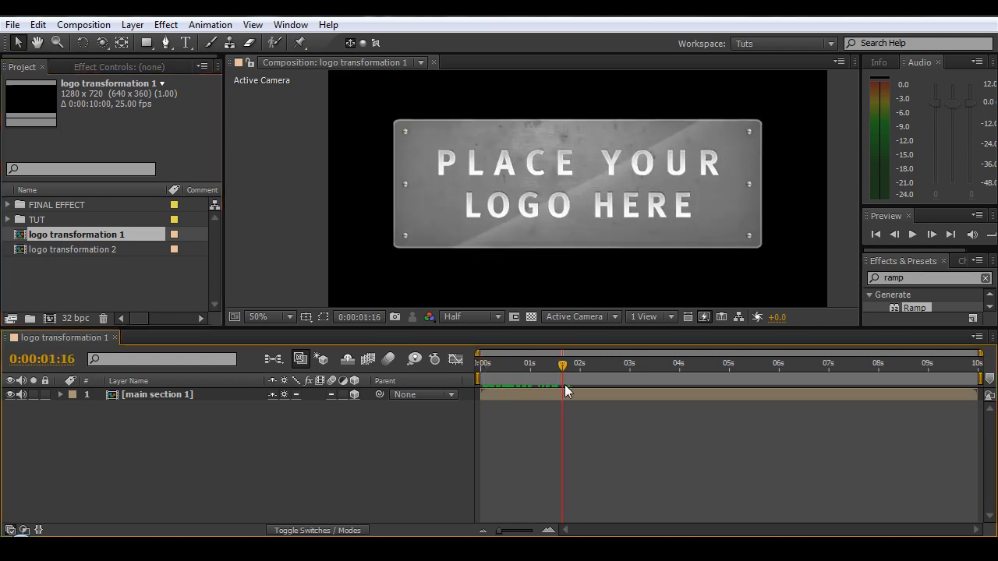
# - Create a new composition named main, add logo transformation 1 to it and scrub to 0:00:01:05
pyautogui.click(49, 318)
pyautogui.write('main')
pyautogui.press('Return')
pyautogui.moveTo(65, 242); pyautogui.dragTo(335, 435)
pyautogui.moveTo(485, 363); pyautogui.dragTo(602, 374)
# - Time-reverse the logo transformation 1 layer in the main composition
pyautogui.rightClick(152, 401)
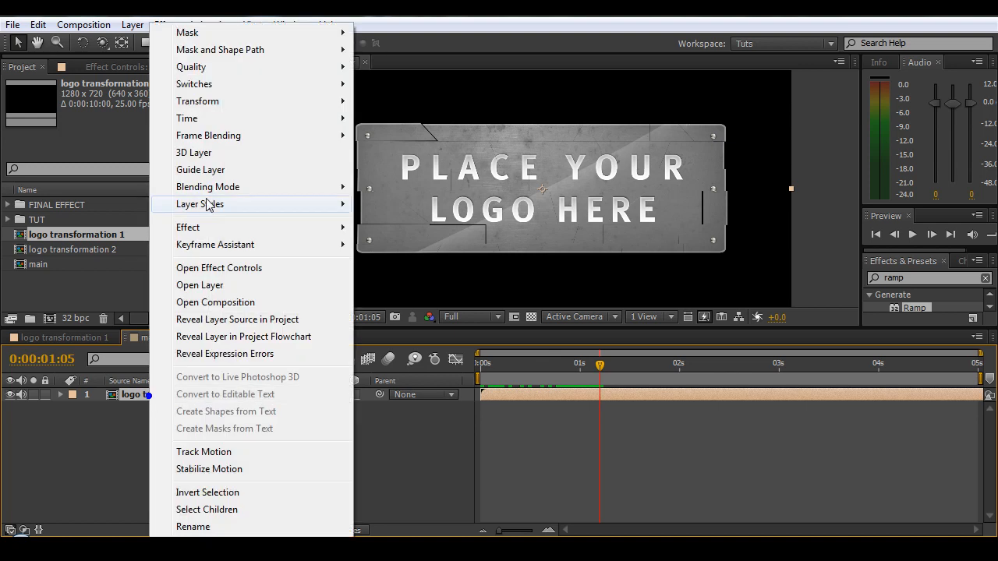
pyautogui.moveTo(223, 118)
pyautogui.click(422, 135)
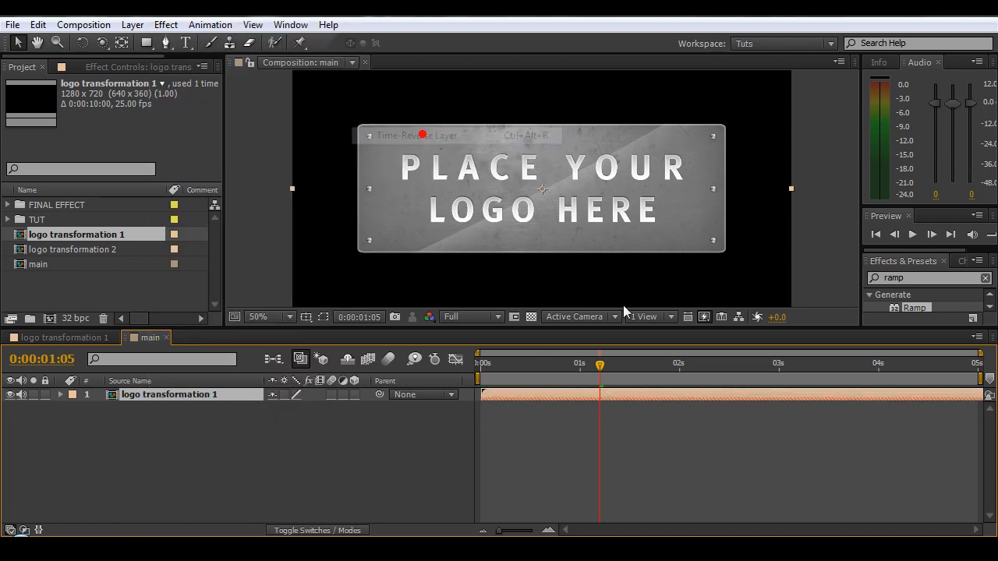
# - Shift the reversed logo transformation 1 layer earlier in time so it ends at about 2.5 seconds
pyautogui.moveTo(663, 392); pyautogui.dragTo(241, 416)
pyautogui.moveTo(717, 393); pyautogui.dragTo(293, 408)
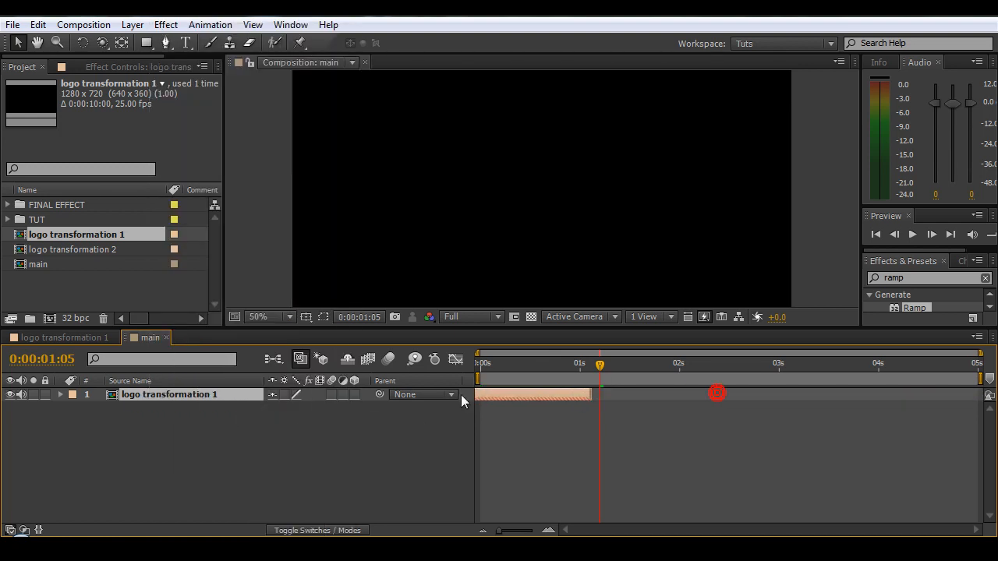
pyautogui.moveTo(539, 395); pyautogui.dragTo(653, 397)
pyautogui.moveTo(493, 359); pyautogui.dragTo(433, 384)
pyautogui.moveTo(511, 395); pyautogui.dragTo(540, 395)
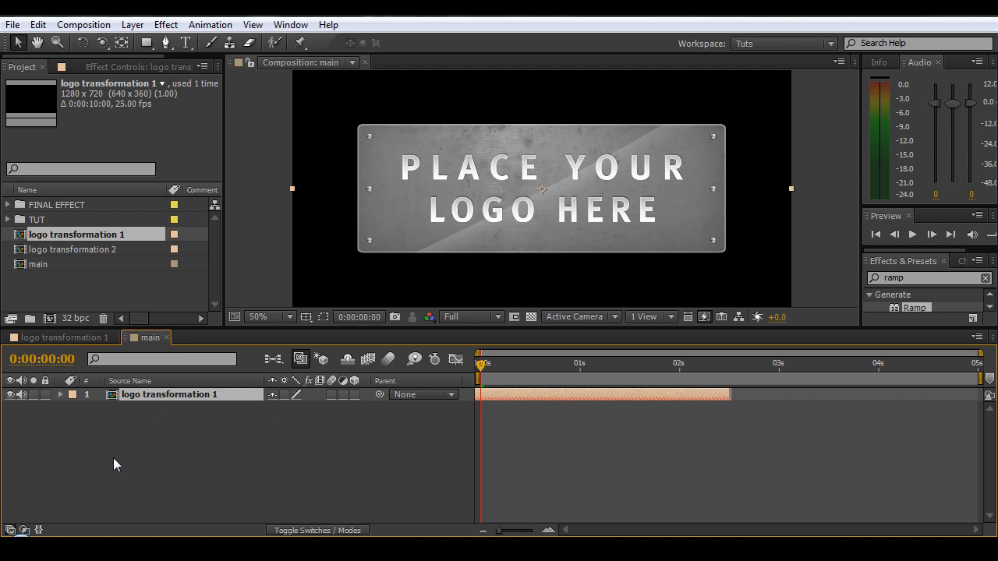
# - Create a 1280 x 720 px blue solid and place it below logo transformation 1
pyautogui.click(201, 438)
pyautogui.hotkey('ctrl', 'y')
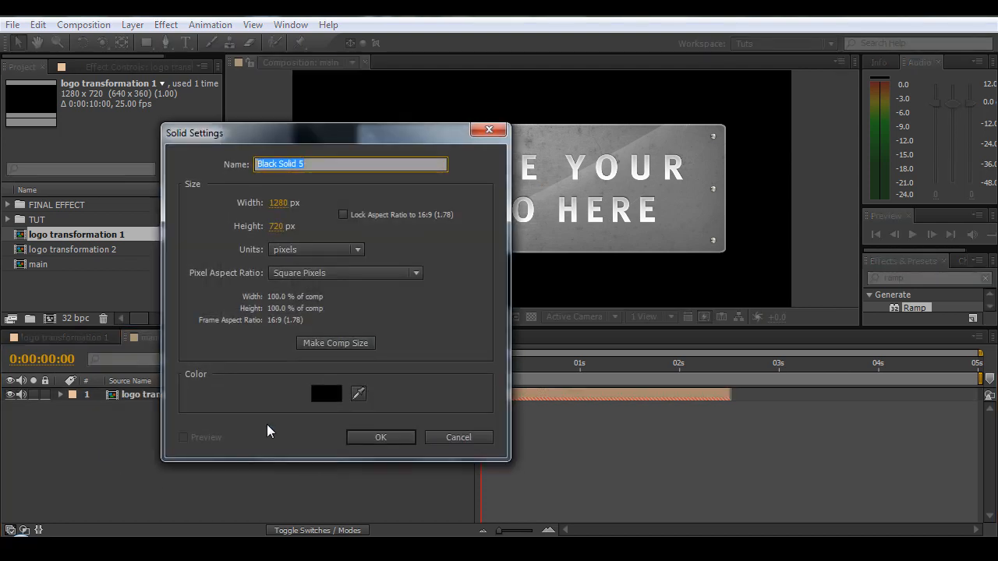
pyautogui.click(326, 394)
pyautogui.click(309, 287)
pyautogui.click(314, 271)
pyautogui.click(199, 267)
pyautogui.click(432, 191)
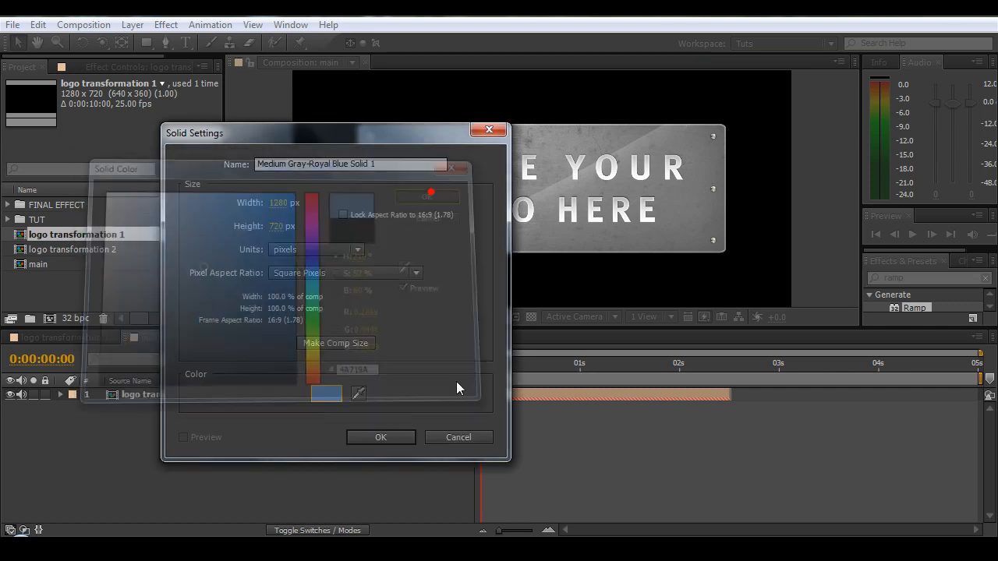
pyautogui.click(372, 435)
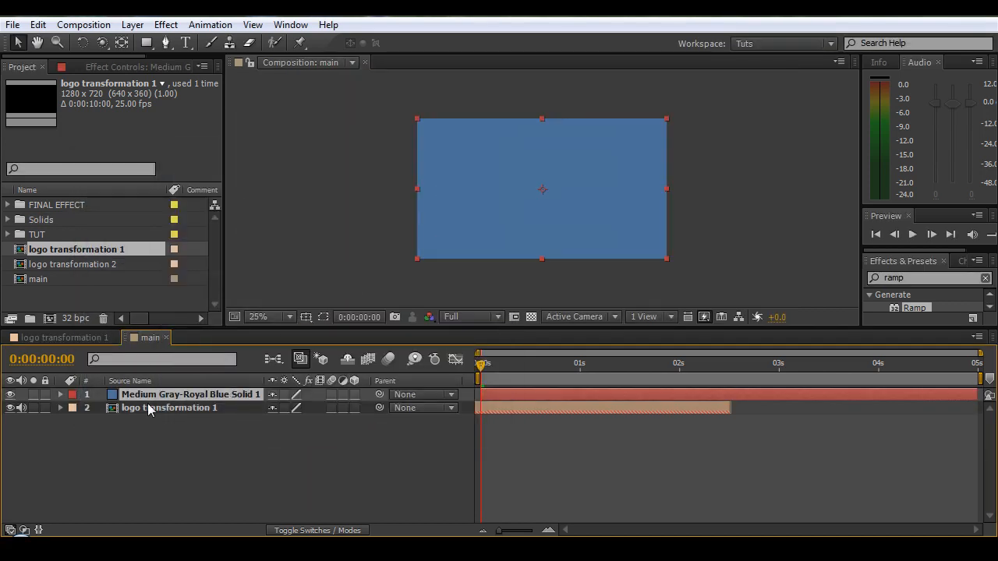
pyautogui.moveTo(182, 398); pyautogui.dragTo(151, 435)
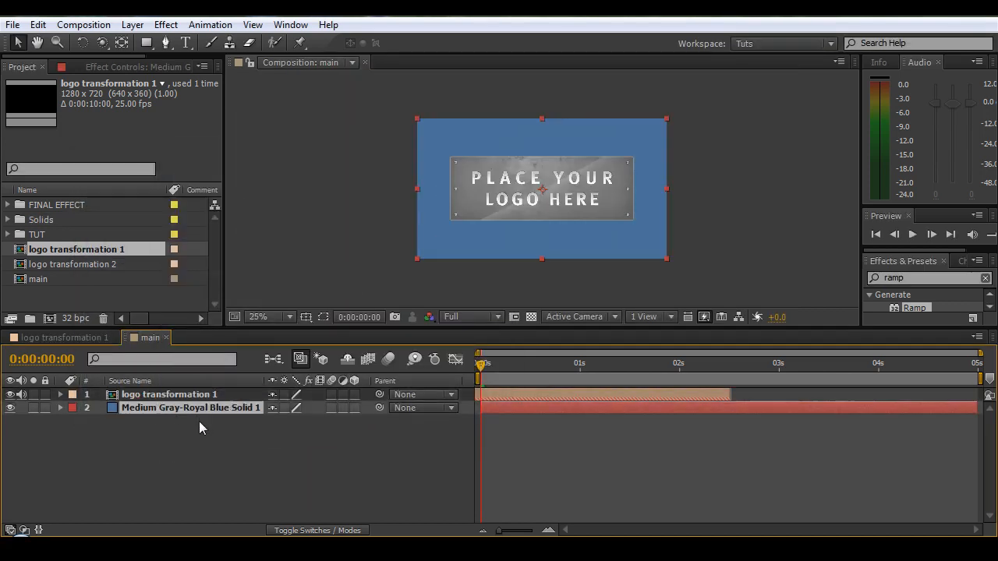
# - Make both layers in main 3D and enable Collapse Transformations for logo transformation 1
pyautogui.moveTo(356, 396); pyautogui.dragTo(354, 408)
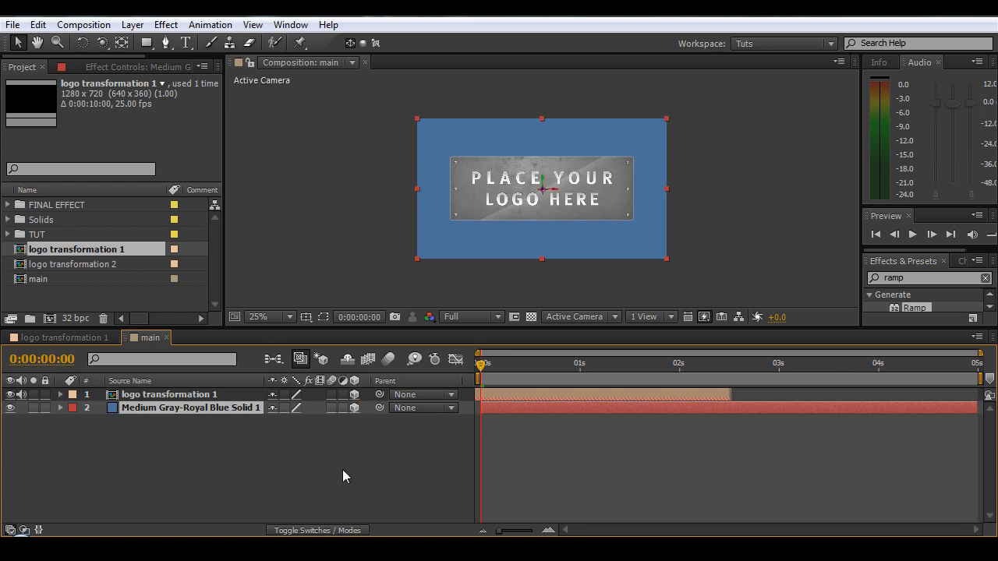
pyautogui.click(204, 395)
pyautogui.click(284, 395)
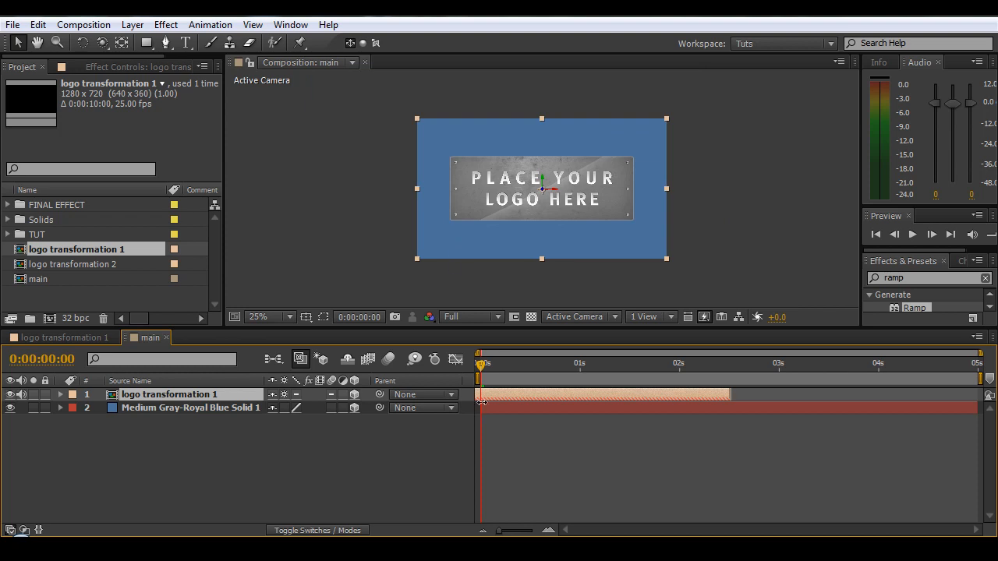
# - Rename the blue solid layer as wall
pyautogui.click(139, 407)
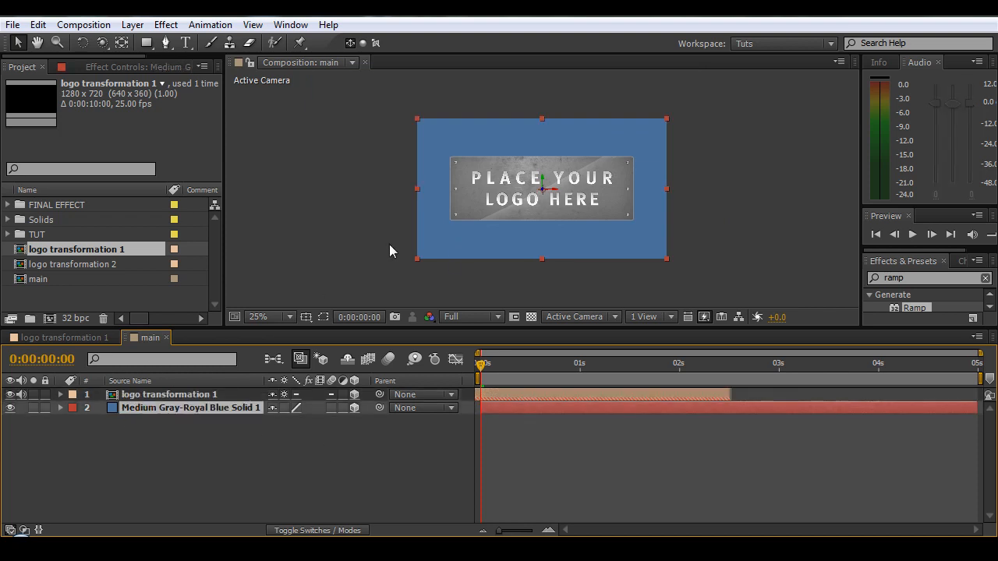
pyautogui.press('Return')
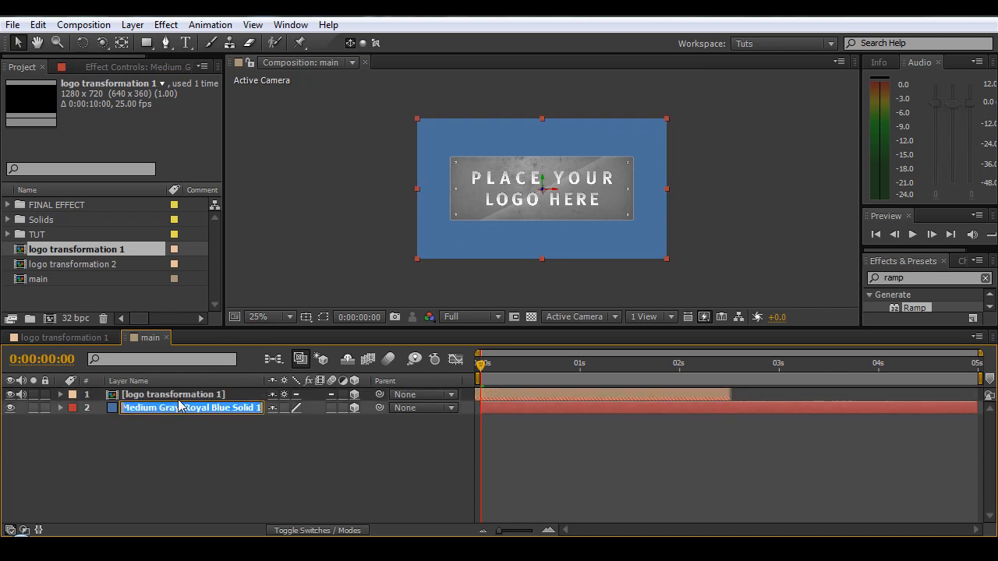
pyautogui.write('wall')
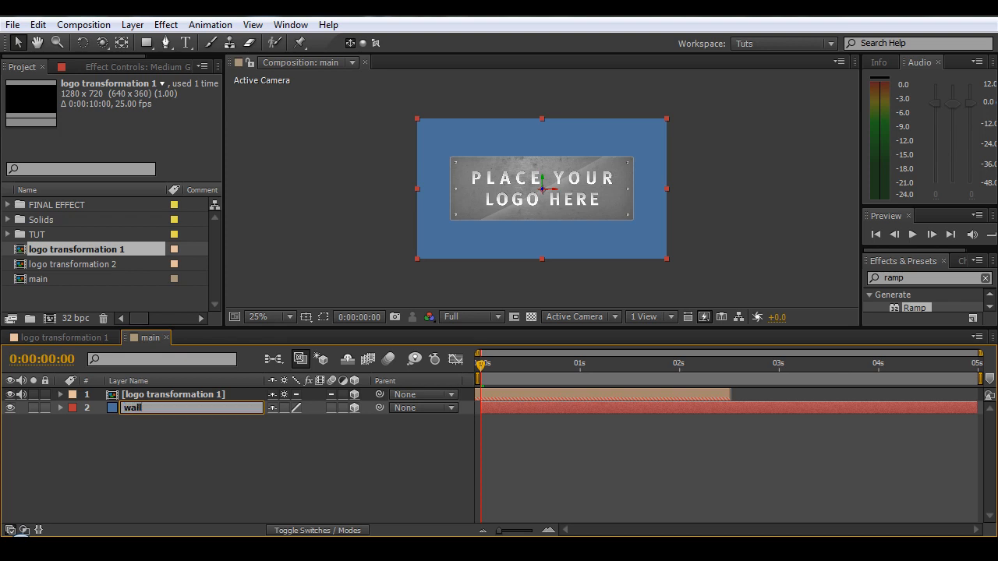
# - Duplicate the wall solid and rename the copy above it as floor
pyautogui.press('Return')
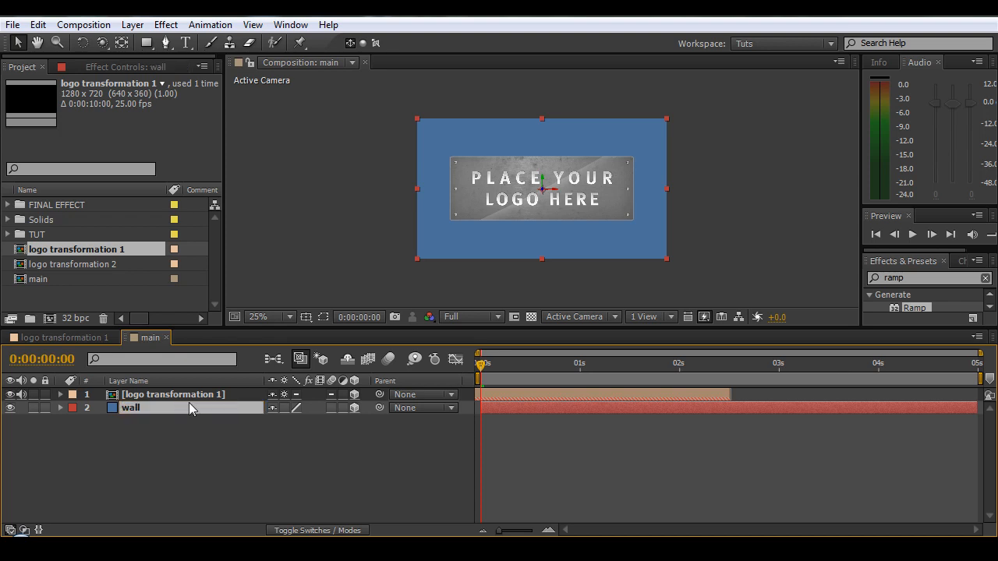
pyautogui.hotkey('ctrl', 'd')
pyautogui.click(172, 425)
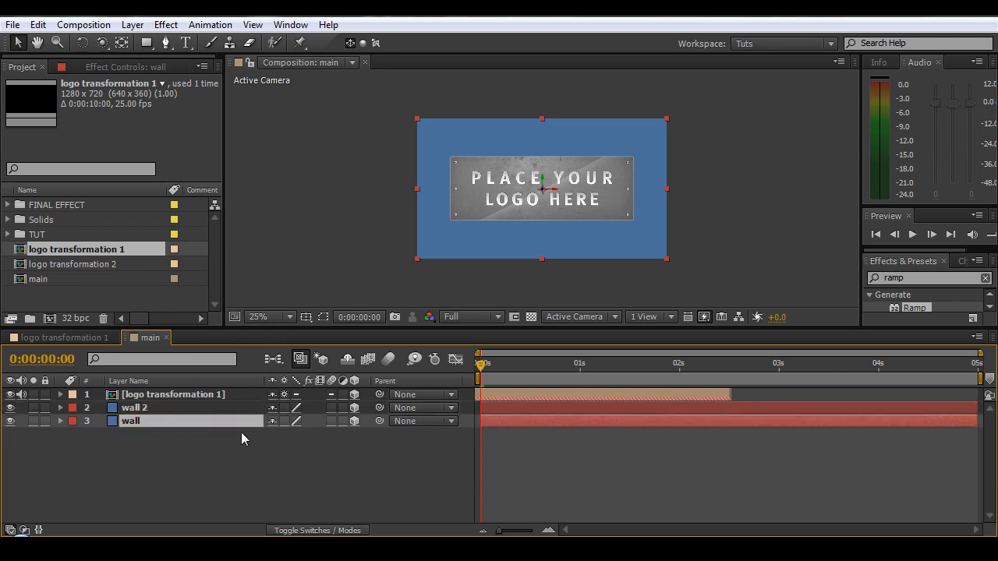
pyautogui.click(178, 413)
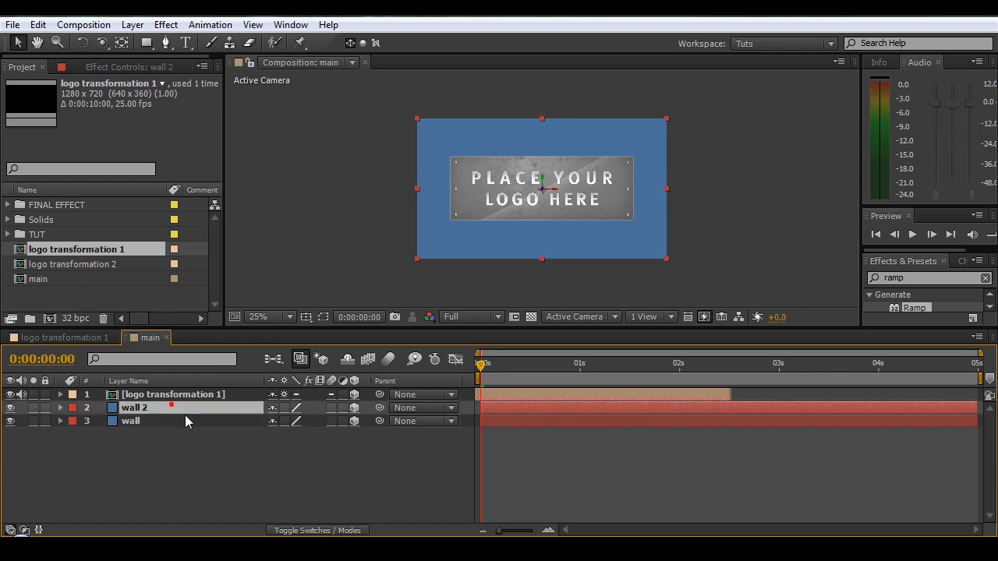
pyautogui.click(189, 416)
pyautogui.click(151, 410)
pyautogui.press('Return')
pyautogui.write('floor')
pyautogui.press('Return')
pyautogui.click(424, 464)
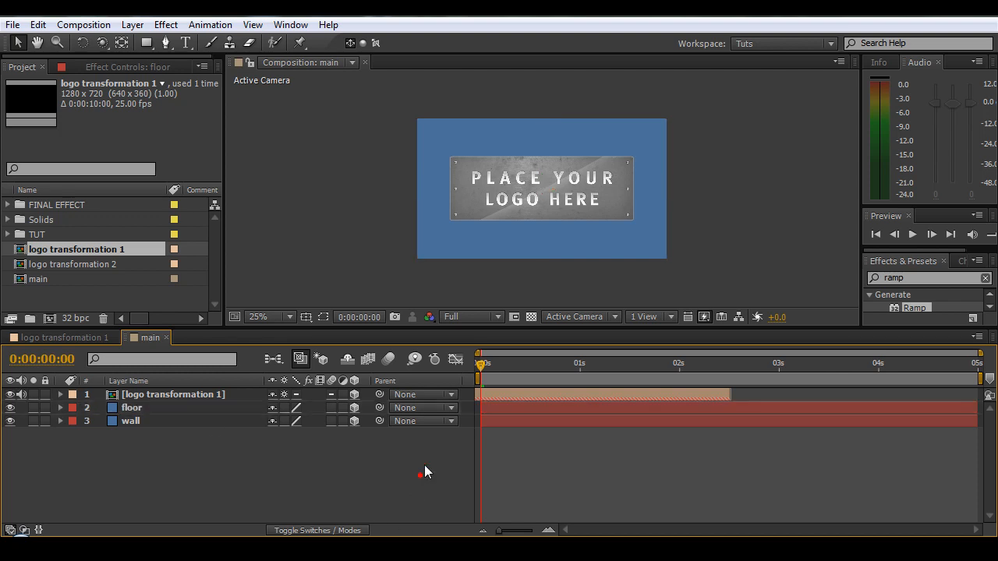
# - Add a Point light named Light 1 with an intensity of 80%
pyautogui.rightClick(125, 438)
pyautogui.moveTo(191, 292)
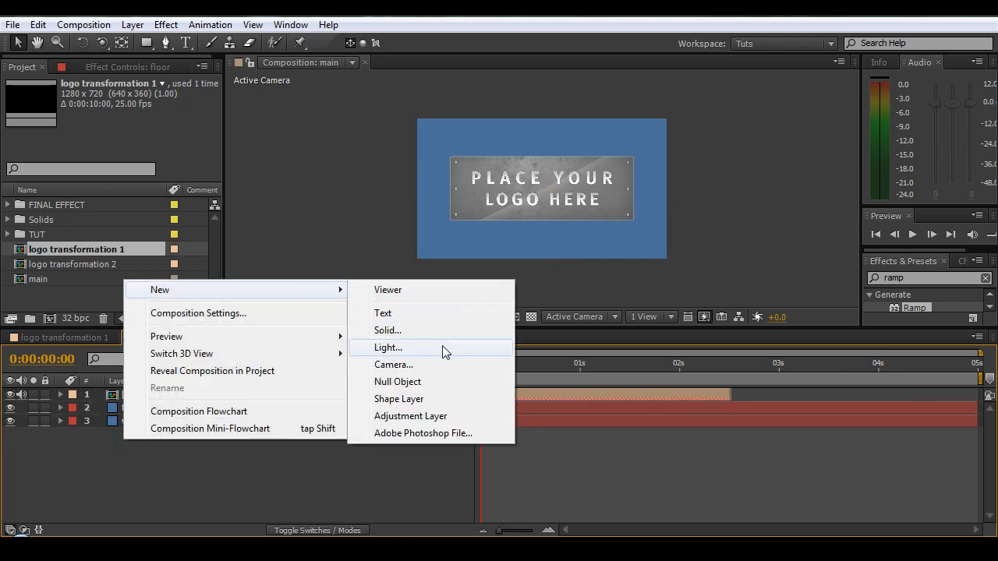
pyautogui.click(449, 347)
pyautogui.click(308, 188)
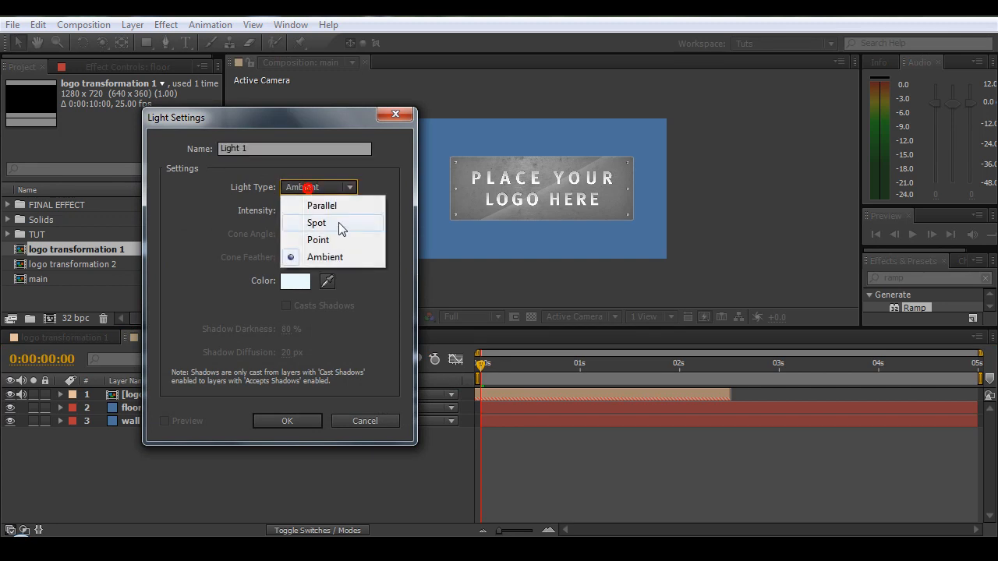
pyautogui.click(334, 239)
pyautogui.click(297, 211)
pyautogui.write('80')
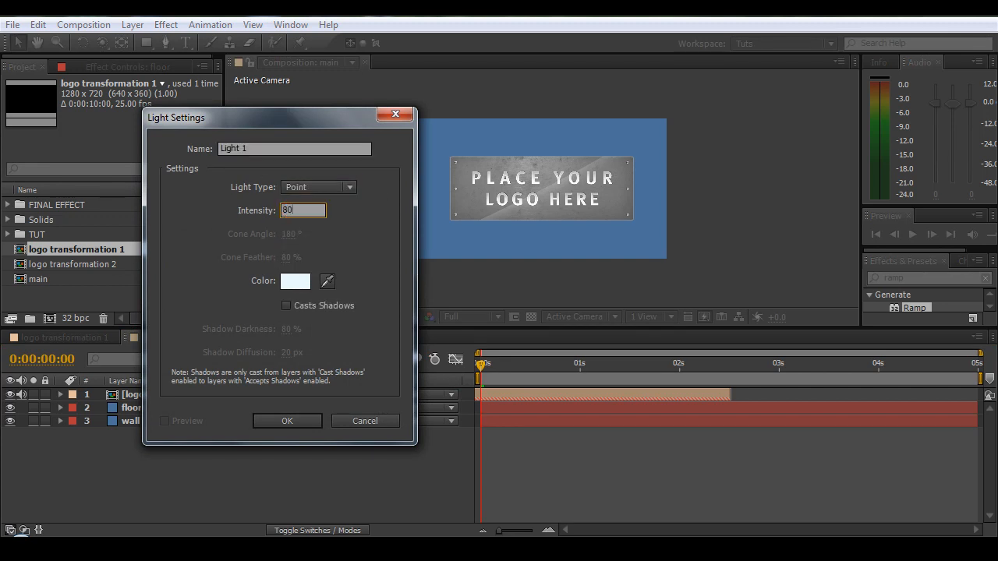
pyautogui.click(310, 420)
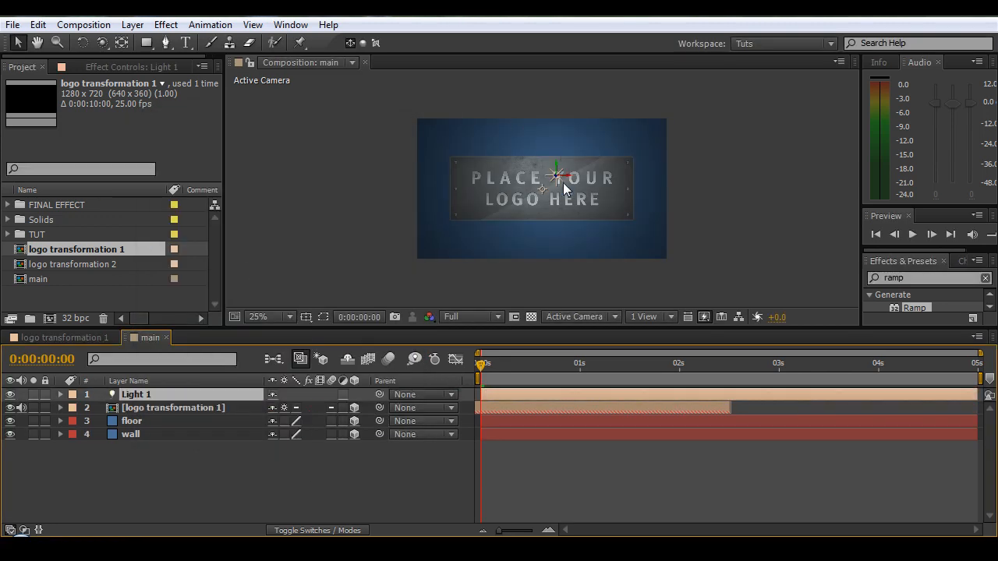
# - Centre Light 1 at X 640, Y 360 and pull it in front of the logo to about Z -1112
pyautogui.press('p')
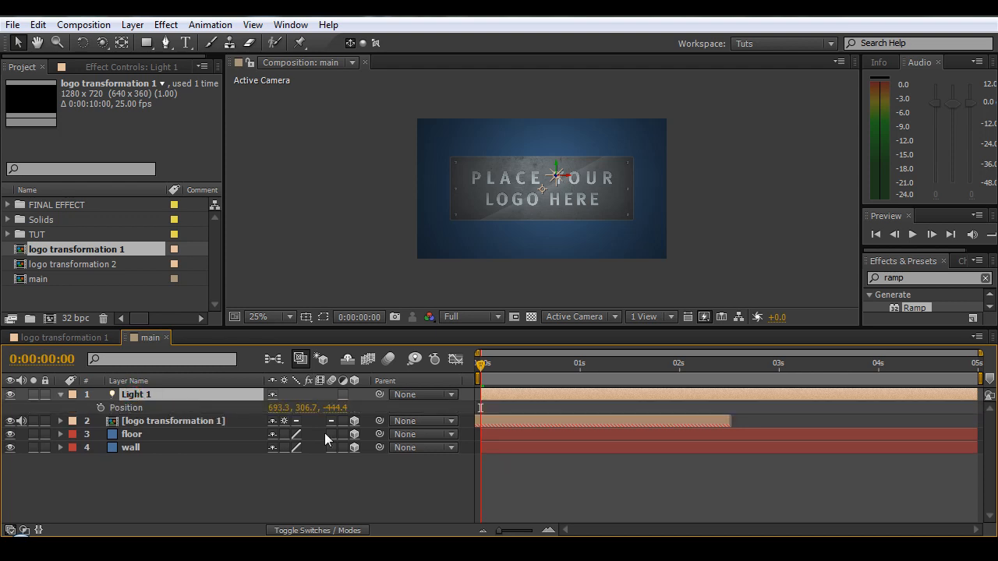
pyautogui.click(278, 408)
pyautogui.write('640')
pyautogui.press('Tab')
pyautogui.write('360')
pyautogui.press('Tab')
pyautogui.write('0')
pyautogui.press('Return')
pyautogui.moveTo(543, 190); pyautogui.dragTo(944, 192)
pyautogui.moveTo(543, 193); pyautogui.dragTo(179, 359)
pyautogui.moveTo(366, 306); pyautogui.dragTo(547, 263)
pyautogui.click(709, 219)
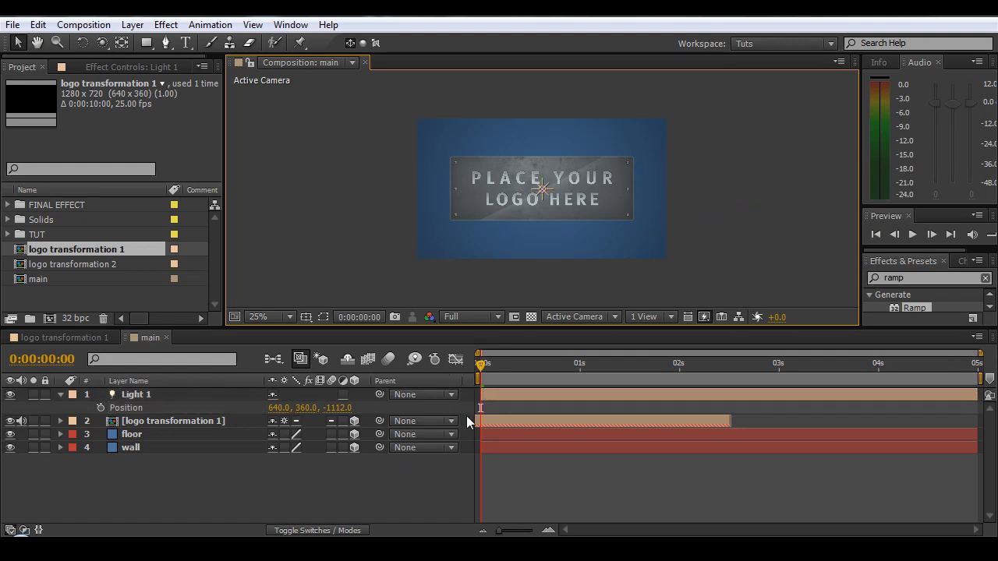
# - Rotate the floor layer to lie horizontally and lower it to the bottom of the wall
pyautogui.click(143, 448)
pyautogui.click(140, 433)
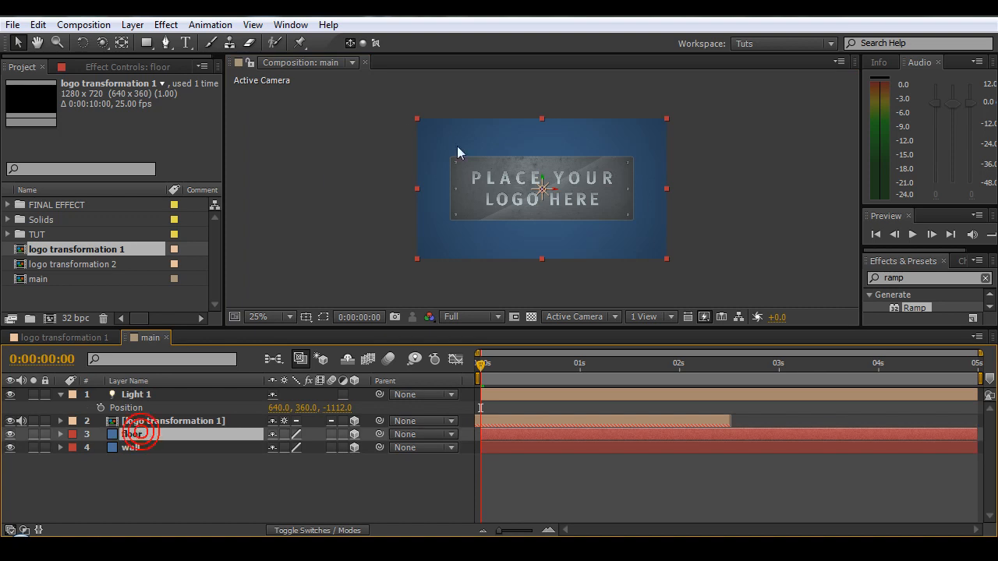
pyautogui.press('w')
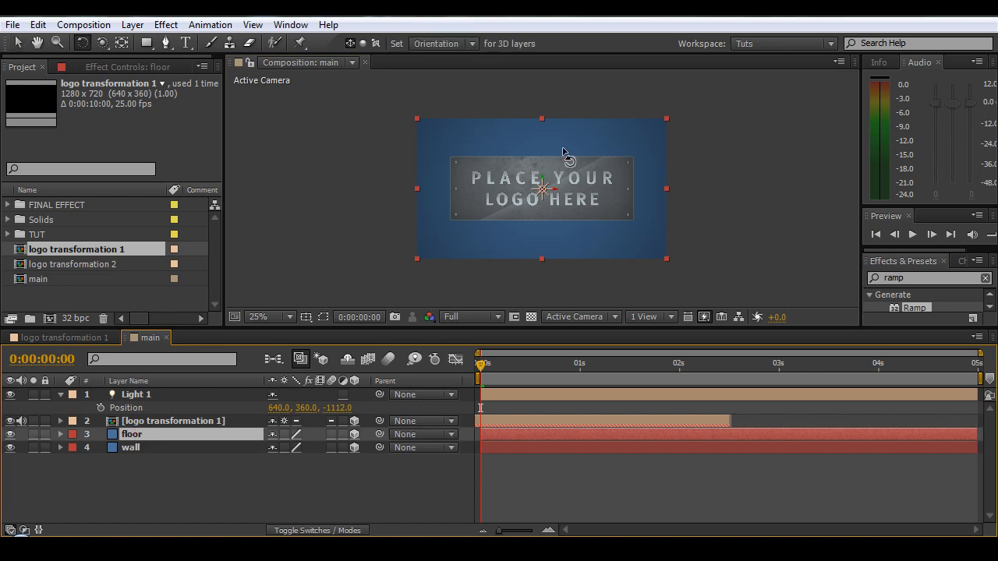
pyautogui.click(550, 188)
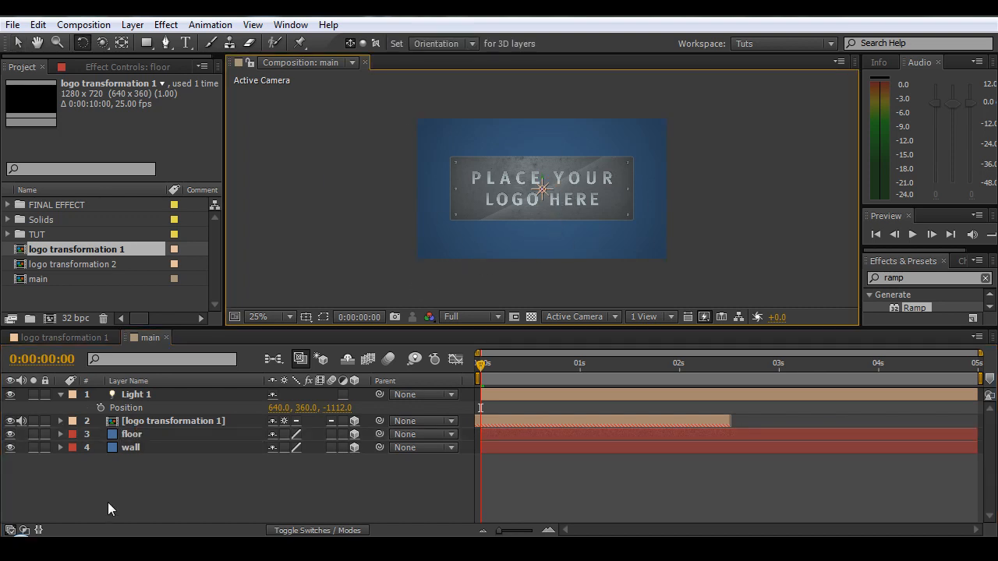
pyautogui.click(140, 434)
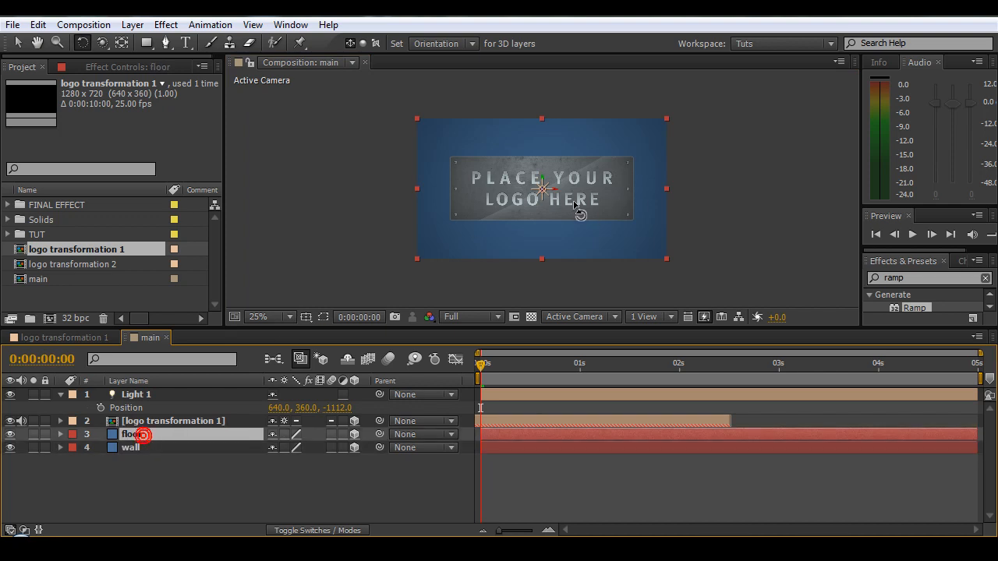
pyautogui.moveTo(556, 189); pyautogui.dragTo(541, 254)
pyautogui.press('v')
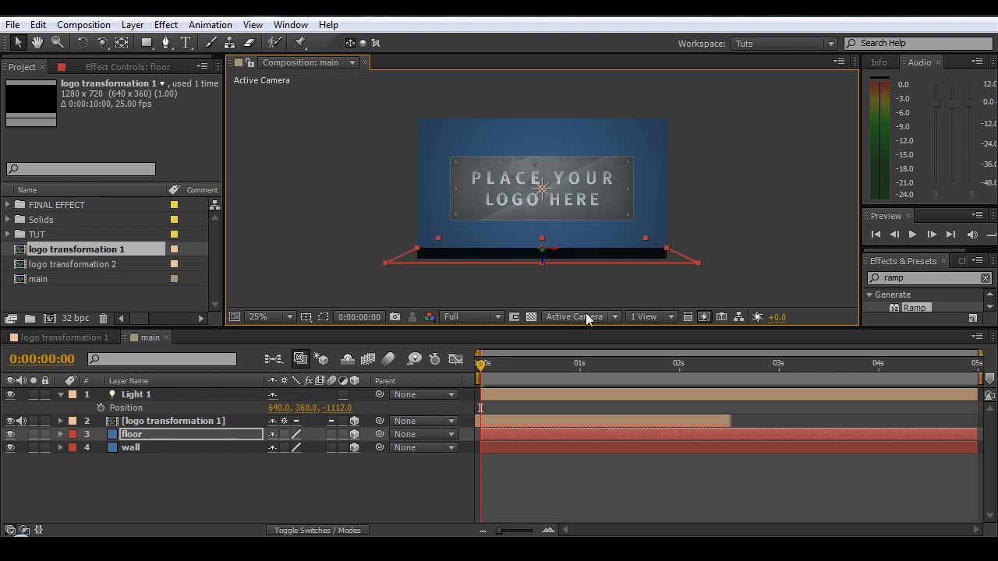
# - In Custom View 1, raise Light 1 and bring it closer to the wall, to about Y 86 and Z -726
pyautogui.click(589, 317)
pyautogui.click(594, 469)
pyautogui.press('c')
pyautogui.moveTo(524, 209); pyautogui.dragTo(503, 195)
pyautogui.press('.')
pyautogui.press('.')
pyautogui.moveTo(564, 241); pyautogui.dragTo(530, 195)
pyautogui.press(',')
pyautogui.press('v')
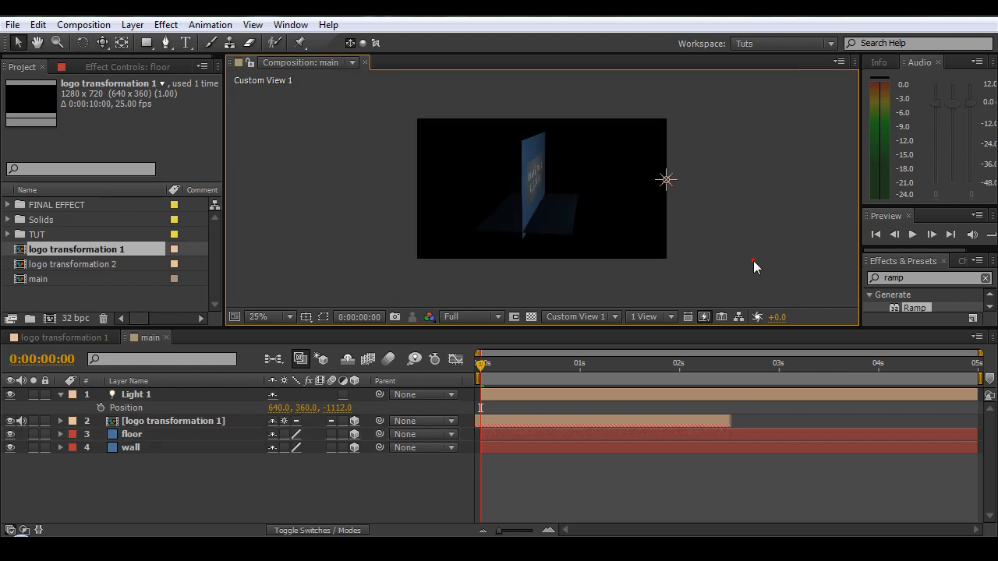
pyautogui.click(751, 262)
pyautogui.press('.')
pyautogui.click(789, 169)
pyautogui.moveTo(791, 159); pyautogui.dragTo(806, 55)
pyautogui.moveTo(774, 110); pyautogui.dragTo(621, 145)
# - Increase the intensity of Light 1 in its light settings
pyautogui.doubleClick(142, 395)
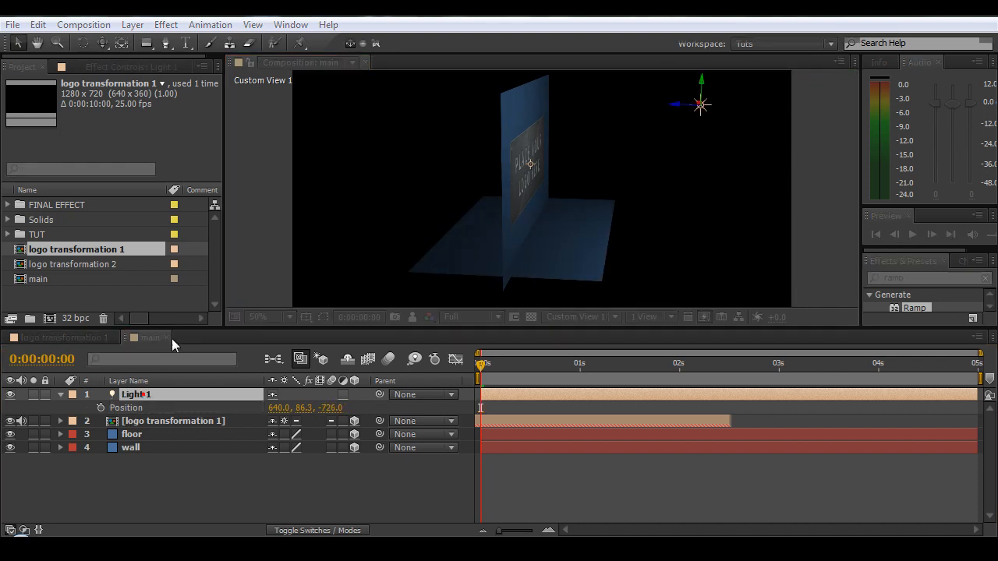
pyautogui.click(299, 210)
pyautogui.write('12')
pyautogui.press('Return')
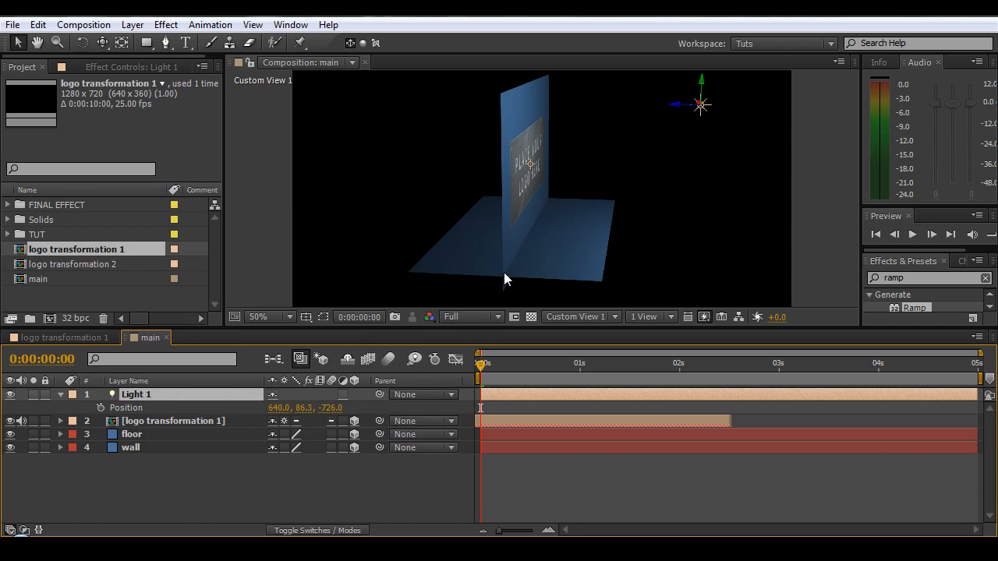
# - Move the floor forward along its depth so its back edge meets the base of the wall
pyautogui.click(506, 240)
pyautogui.click(547, 259)
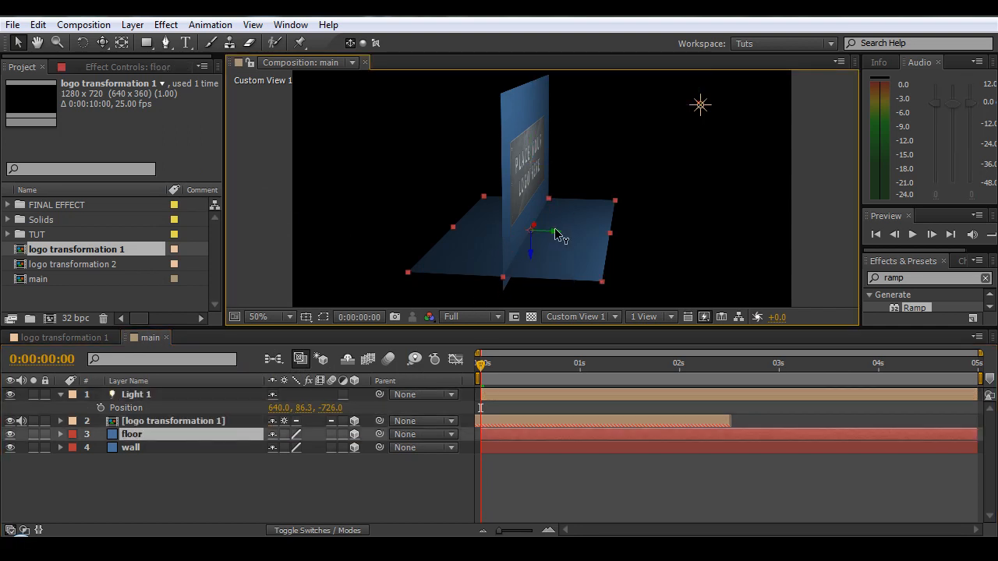
pyautogui.moveTo(621, 245); pyautogui.dragTo(682, 245)
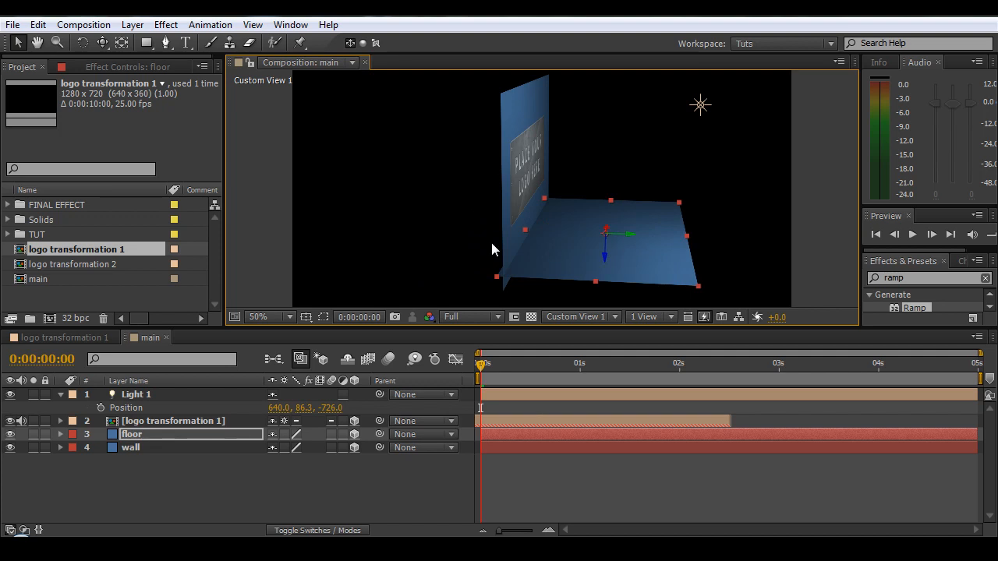
# - Raise the wall layer slightly so its lower edge lines up with the floor
pyautogui.click(521, 223)
pyautogui.moveTo(529, 148); pyautogui.dragTo(535, 138)
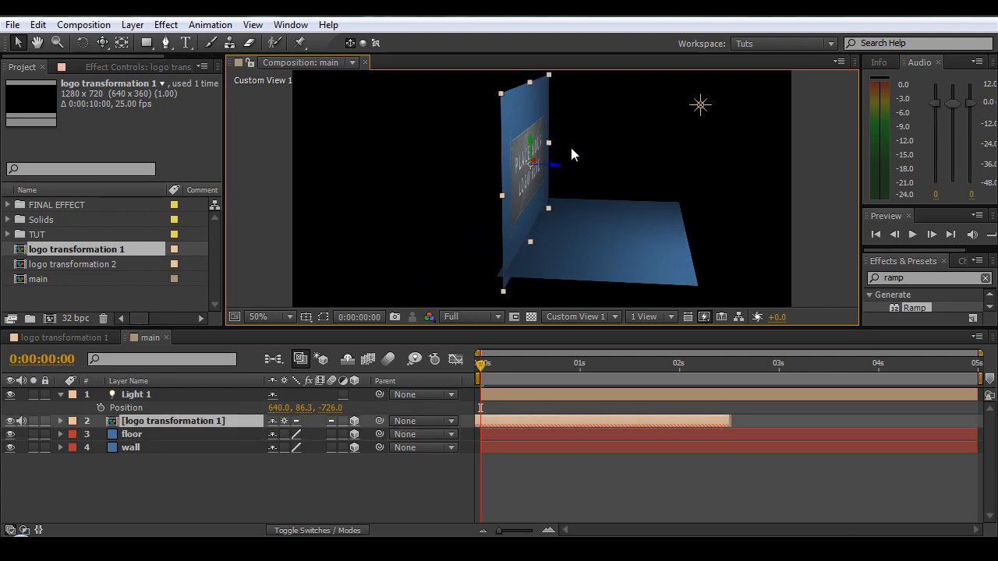
pyautogui.click(487, 146)
pyautogui.click(511, 132)
pyautogui.click(152, 435)
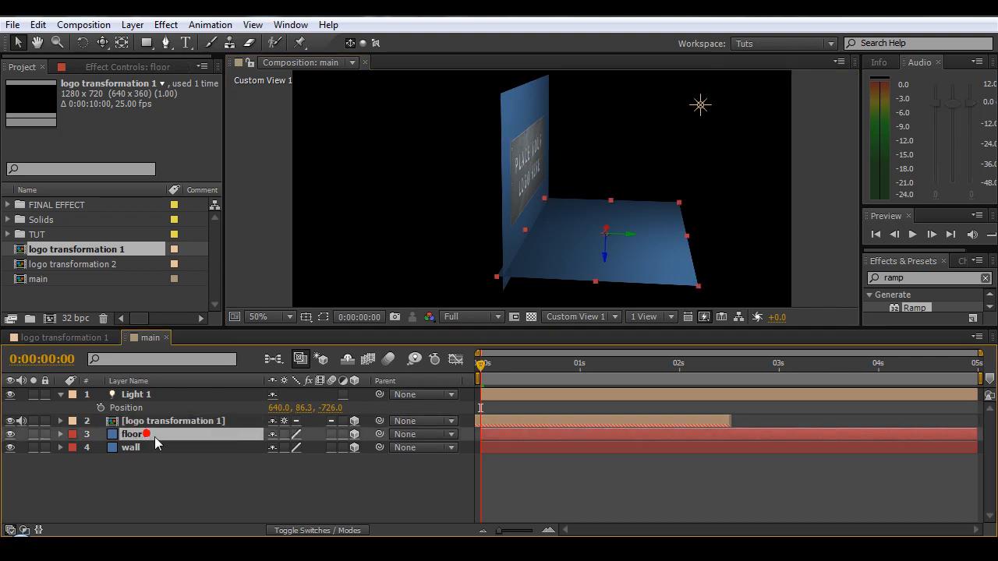
pyautogui.click(152, 448)
pyautogui.moveTo(531, 147)
pyautogui.mouseDown()
pyautogui.moveTo(535, 122)
pyautogui.moveTo(533, 132)
pyautogui.mouseUp()
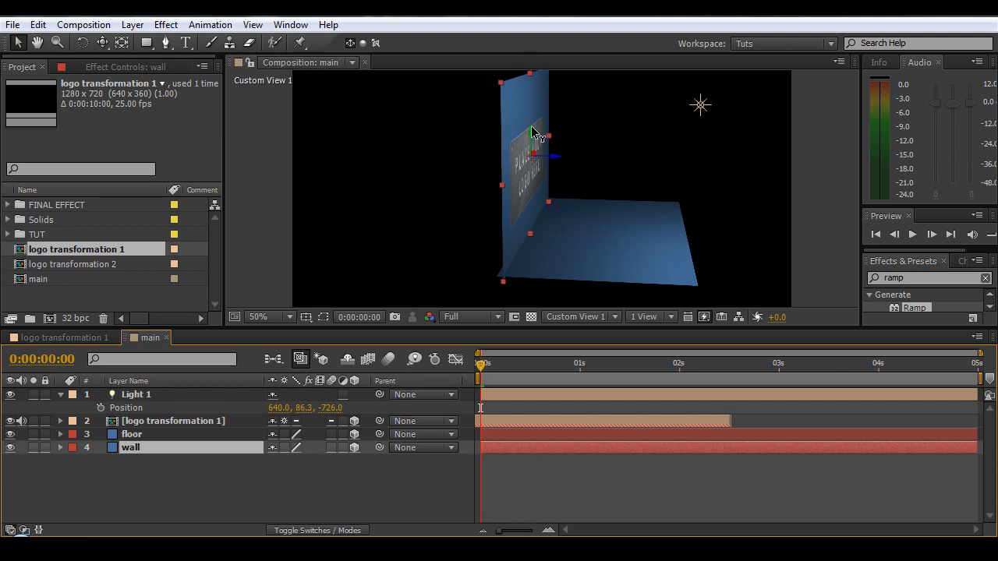
pyautogui.click(804, 184)
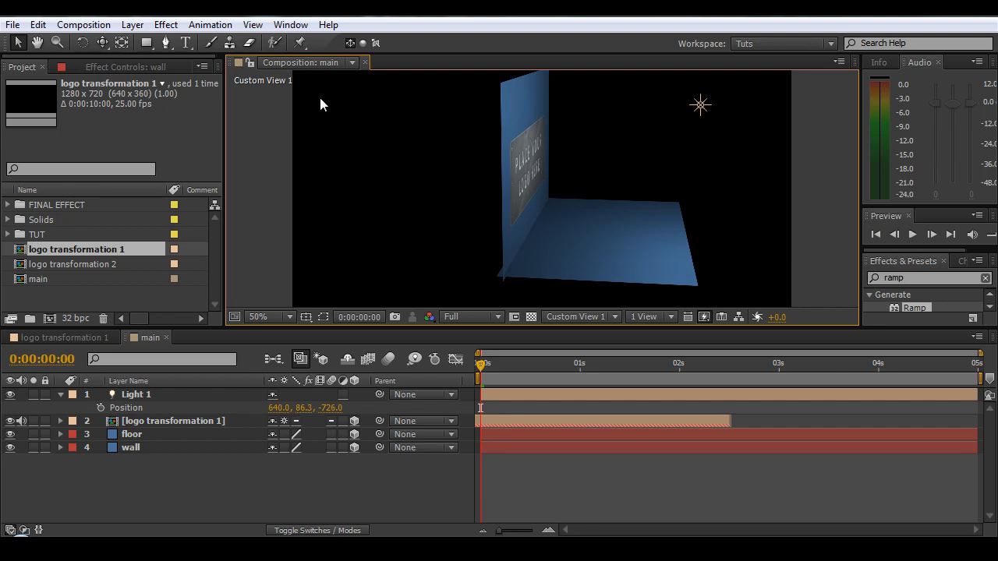
# - Return to the Active Camera view and add a two-node 50mm camera named Camera 1
pyautogui.press('F12')
pyautogui.scroll(-2, 535, 168)
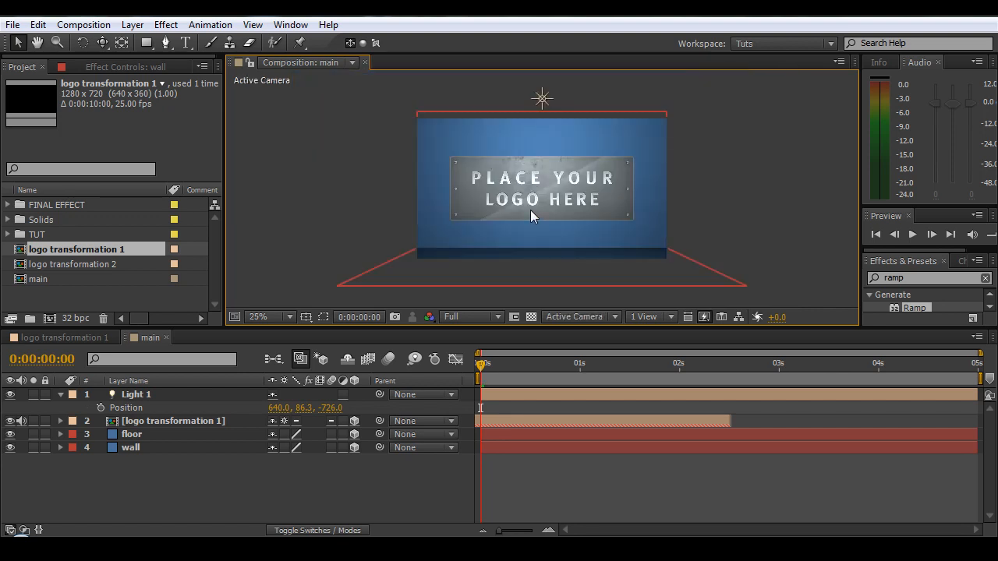
pyautogui.moveTo(479, 366); pyautogui.dragTo(371, 431)
pyautogui.rightClick(117, 476)
pyautogui.moveTo(148, 314)
pyautogui.click(394, 389)
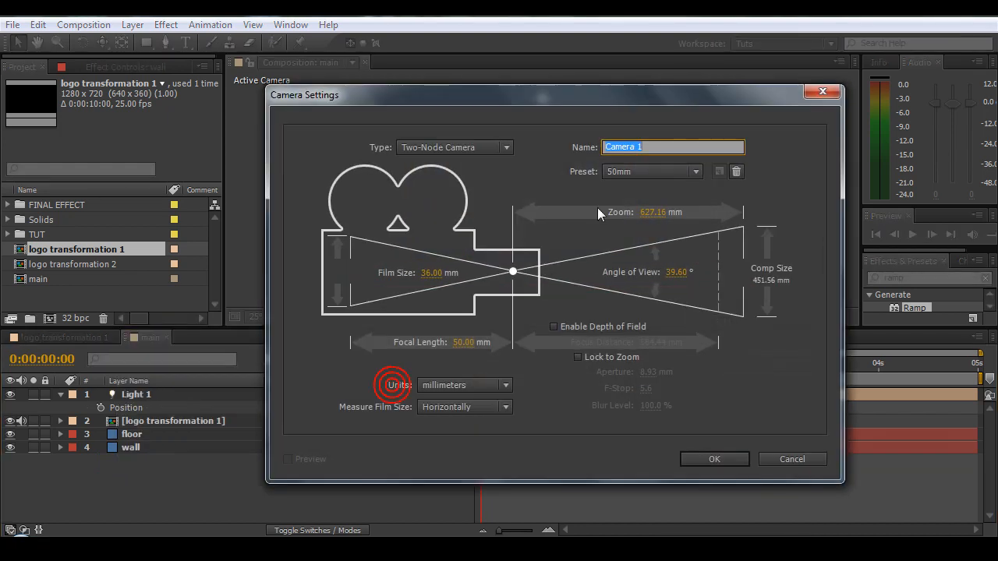
pyautogui.click(714, 460)
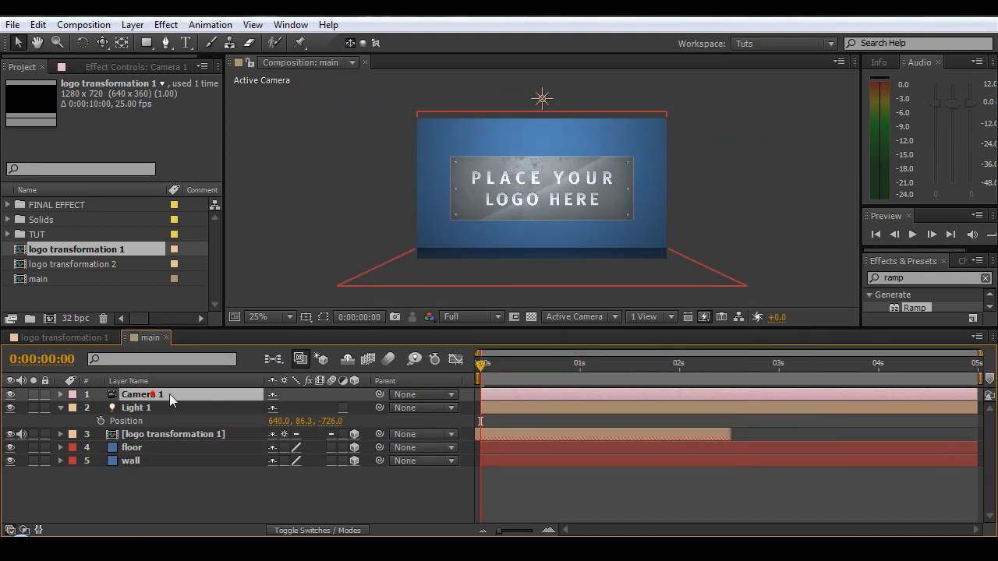
# - Try pulling Camera 1 back to about Z -2228 and check the scene at logo transformation 1's out point
pyautogui.press('p')
pyautogui.moveTo(340, 407); pyautogui.dragTo(225, 366)
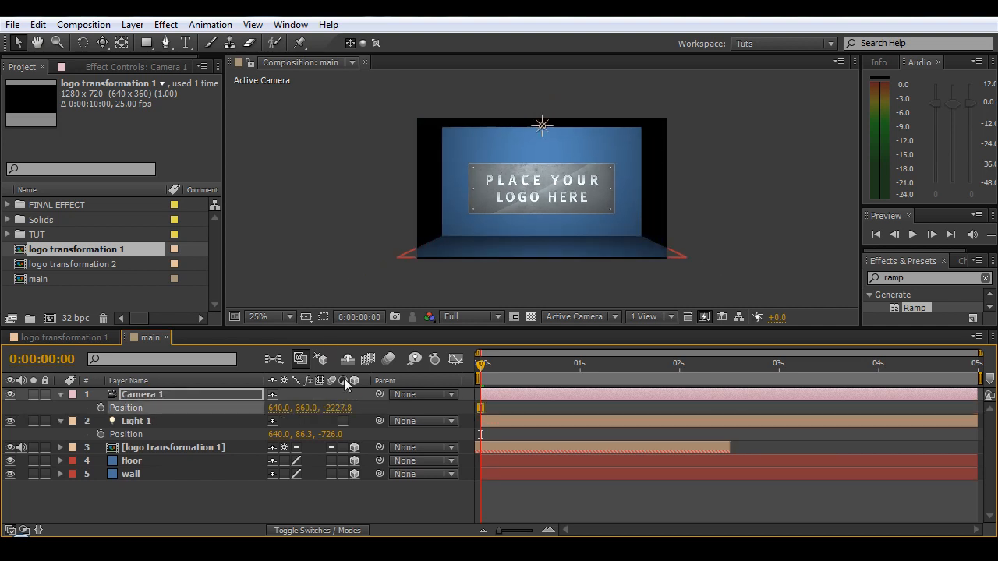
pyautogui.click(171, 447)
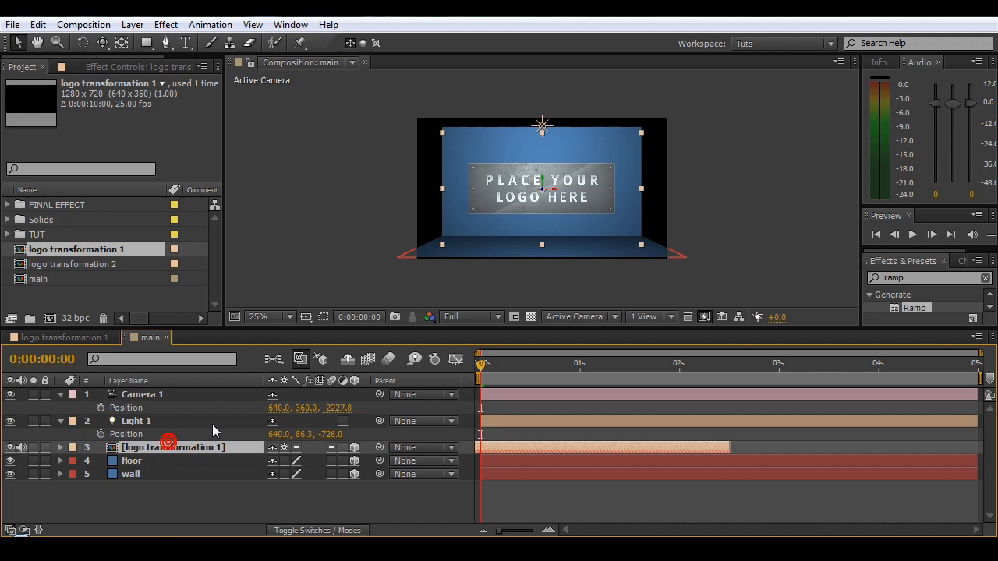
pyautogui.press('o')
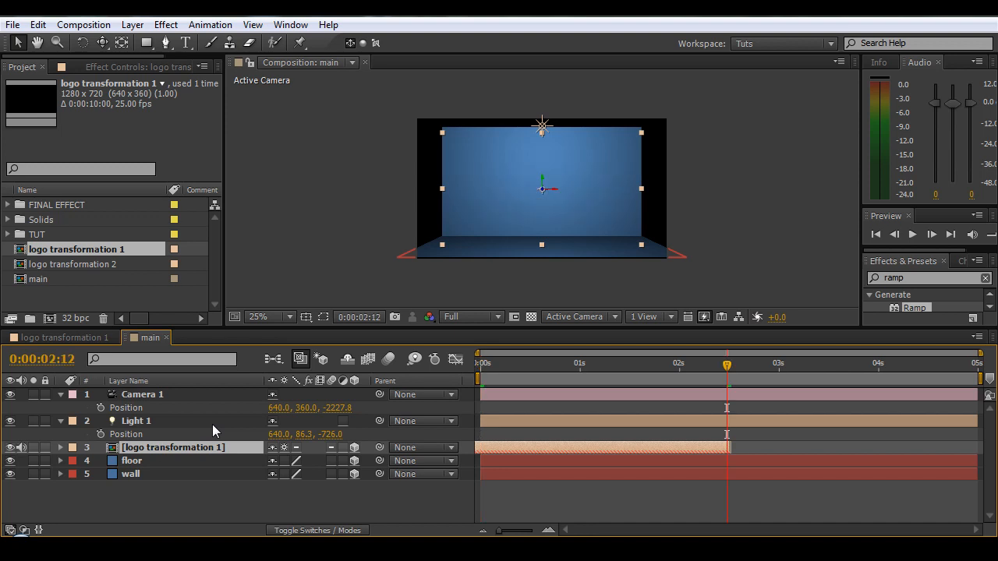
pyautogui.press('Home')
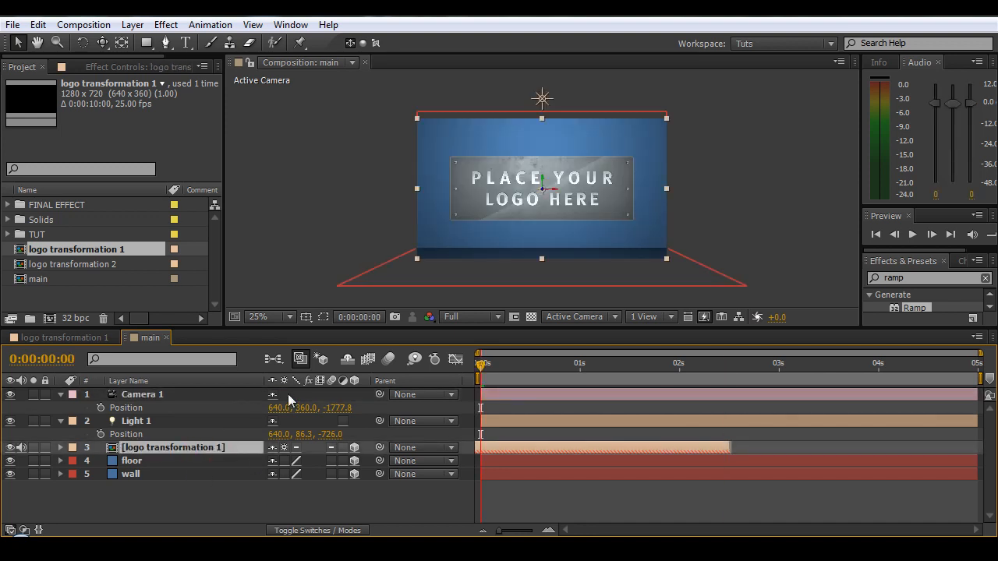
# - Bring logo transformation 1 forward from the wall to about Z -409
pyautogui.press('p')
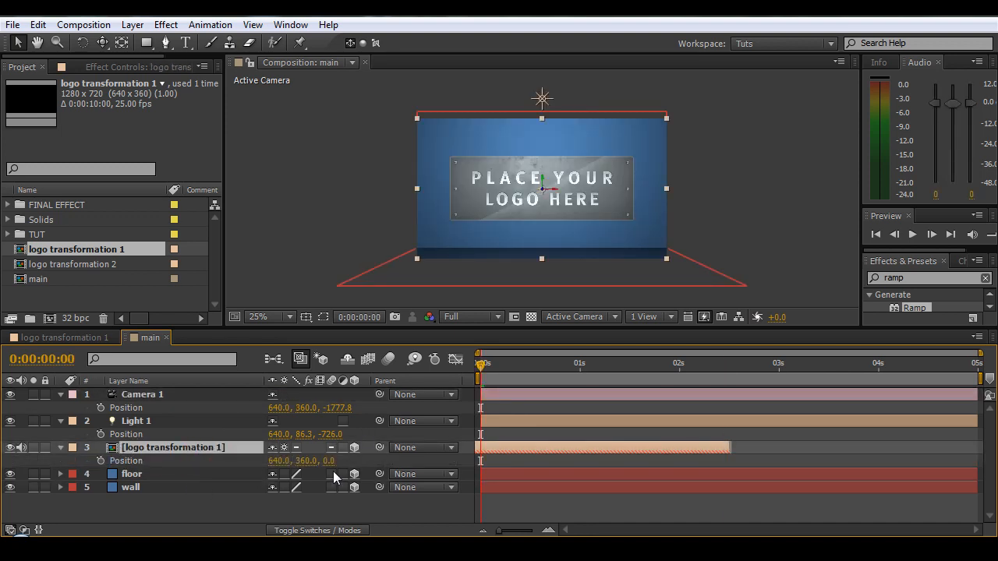
pyautogui.moveTo(331, 461); pyautogui.dragTo(272, 382)
pyautogui.press('c')
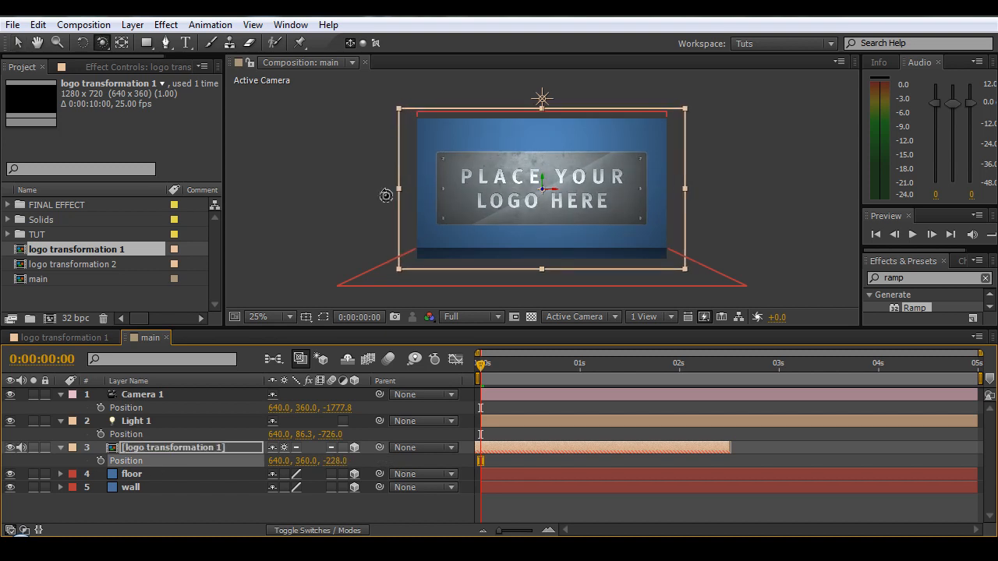
pyautogui.moveTo(414, 218); pyautogui.dragTo(522, 219)
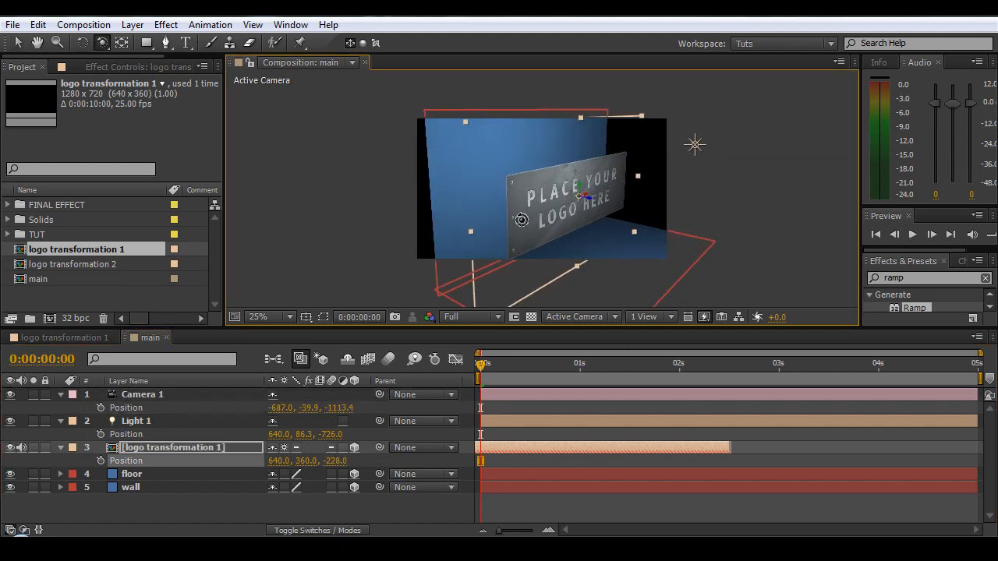
pyautogui.hotkey('ctrl', 'z')
pyautogui.moveTo(337, 471); pyautogui.dragTo(272, 449)
pyautogui.press('v')
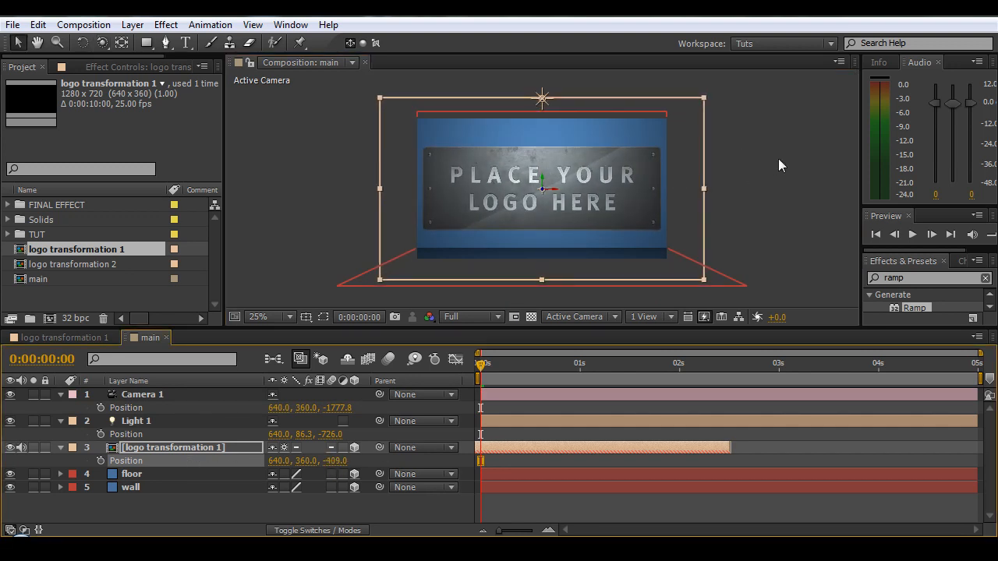
# - Move Light 1 forward from the wall to Z -926, keeping its X and Y position
pyautogui.click(776, 158)
pyautogui.click(543, 97)
pyautogui.moveTo(543, 101); pyautogui.dragTo(229, 95)
pyautogui.click(778, 196)
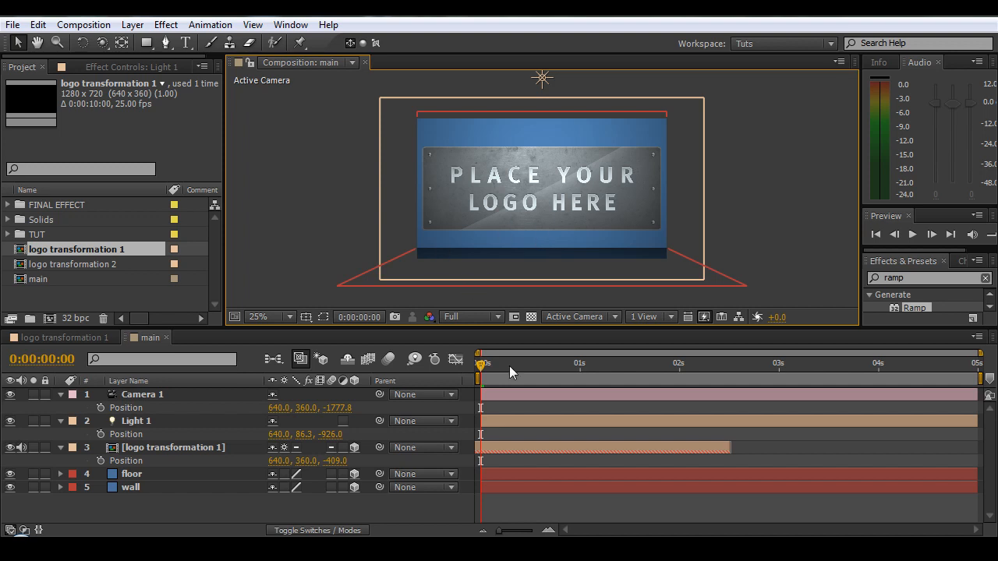
# - Pull Camera 1 back to Z -2217.8 and check the shot from the composition start
pyautogui.click(140, 395)
pyautogui.moveTo(341, 408); pyautogui.dragTo(10, 419)
pyautogui.press('Home')
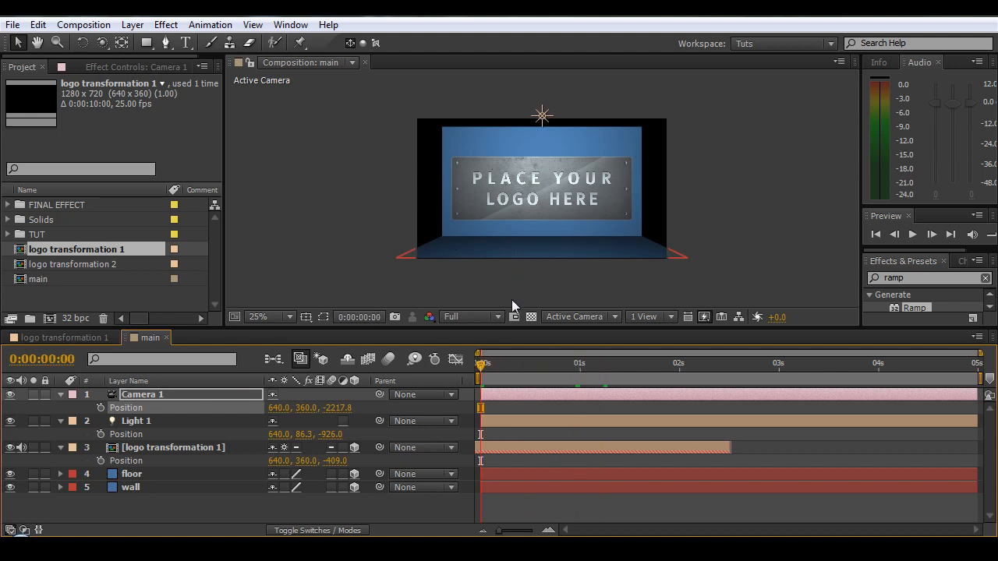
pyautogui.moveTo(481, 367); pyautogui.dragTo(427, 399)
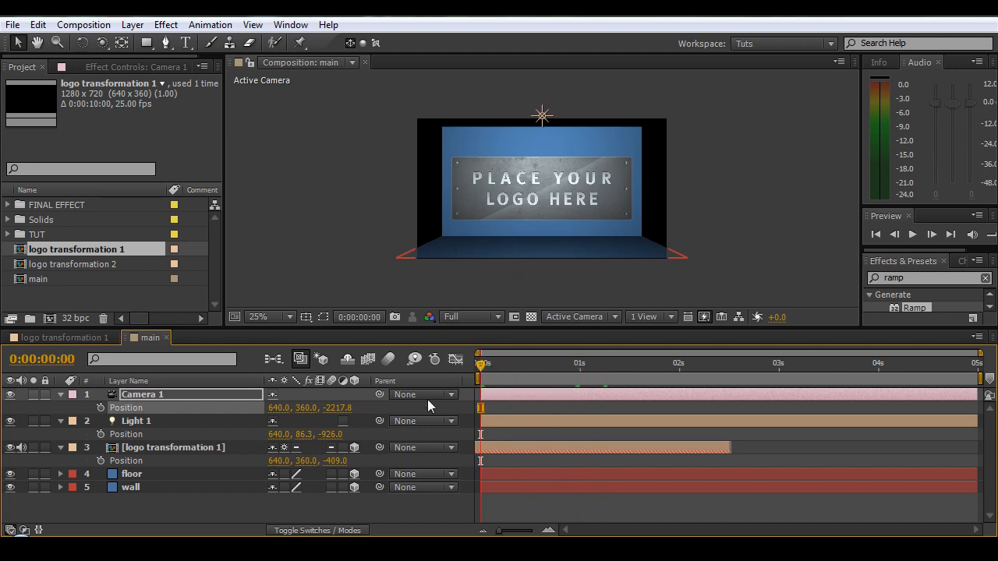
# - Reveal Camera 1's Point of Interest and Position and start keyframing both at 0:00:00:00
pyautogui.click(148, 396)
pyautogui.press('p')
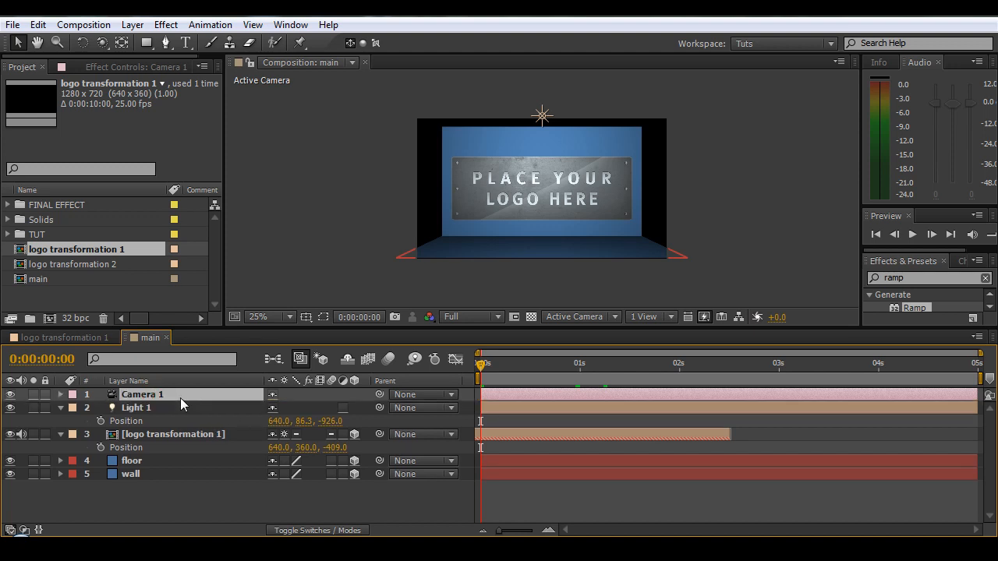
pyautogui.press('p')
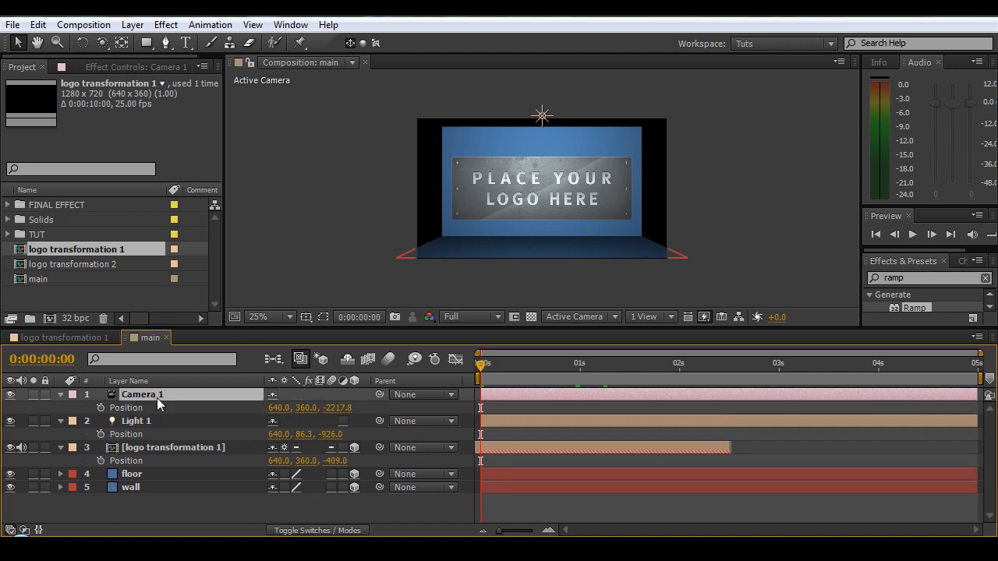
pyautogui.hotkey('shift', 'a')
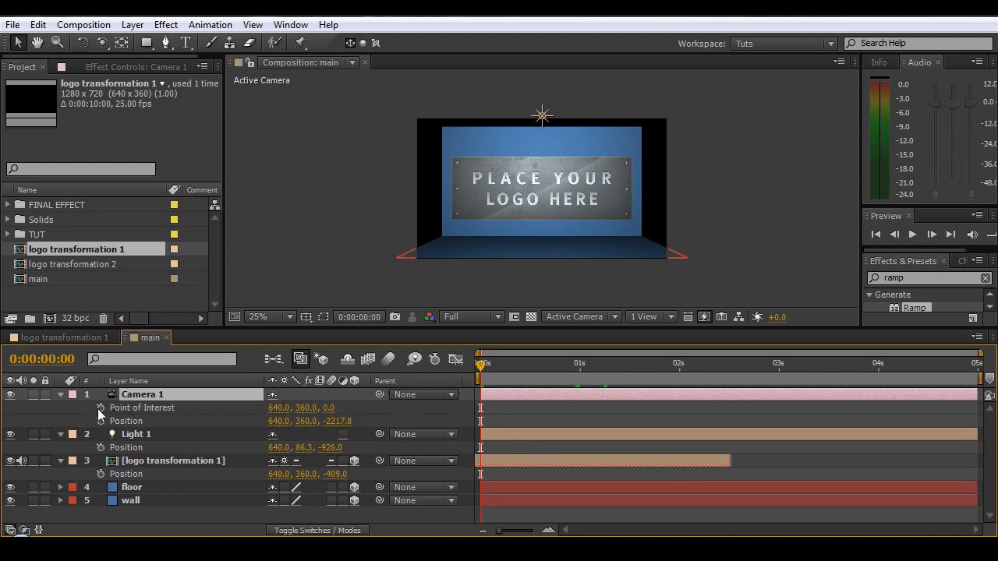
pyautogui.click(100, 408)
pyautogui.click(101, 421)
# - Swing Camera 1 to about -1050, 230, -1813 at the start and add Point of Interest and Position keyframes at 0:00:04:15
pyautogui.press('c')
pyautogui.moveTo(483, 191); pyautogui.dragTo(544, 233)
pyautogui.moveTo(491, 374); pyautogui.dragTo(872, 382)
pyautogui.moveTo(935, 382)
pyautogui.mouseDown()
pyautogui.moveTo(958, 382)
pyautogui.moveTo(938, 383)
pyautogui.mouseUp()
pyautogui.click(21, 420)
pyautogui.click(21, 407)
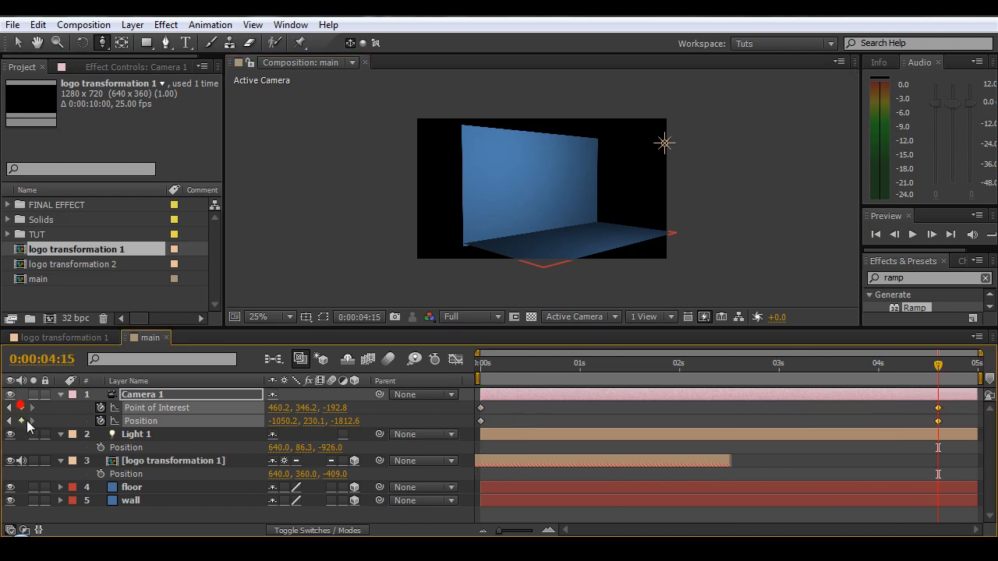
# - At 0:00:04:15, orbit Camera 1 to the opposite side and track it to about 1315, 366, -2251, centring the wall
pyautogui.press('c')
pyautogui.moveTo(573, 187); pyautogui.dragTo(726, 269)
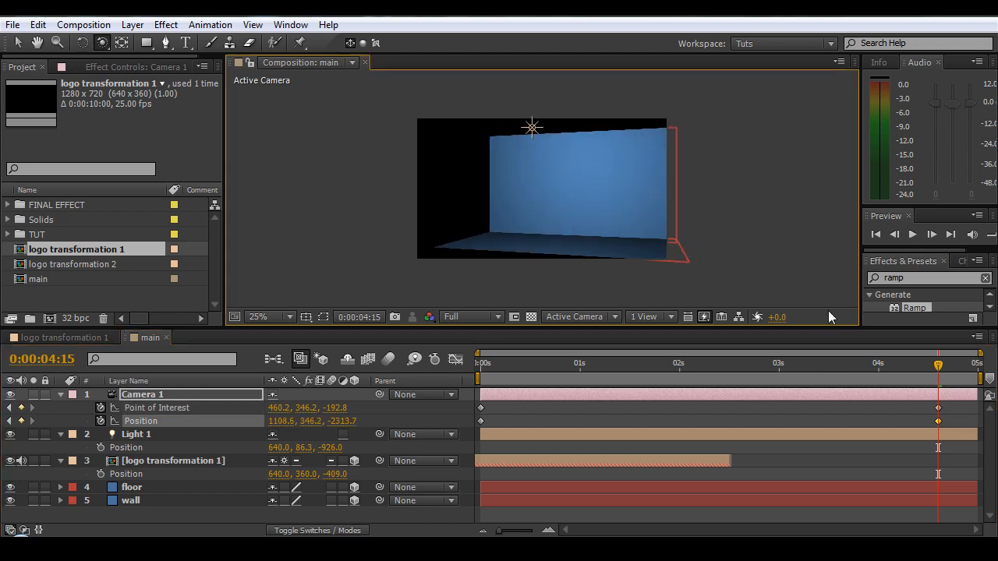
pyautogui.moveTo(938, 371); pyautogui.dragTo(935, 411)
pyautogui.press('c')
pyautogui.moveTo(559, 197); pyautogui.dragTo(528, 193)
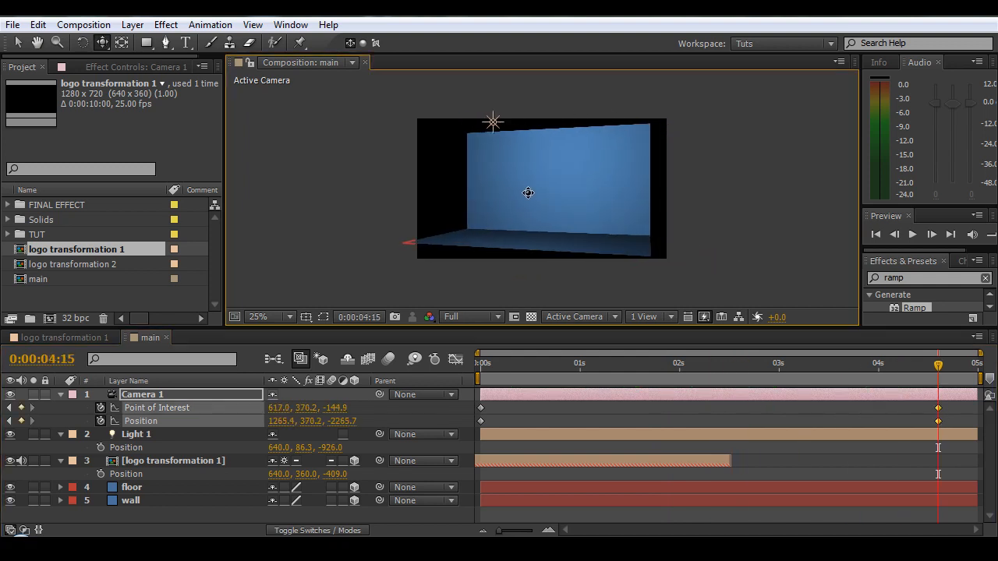
pyautogui.moveTo(598, 205); pyautogui.dragTo(578, 212)
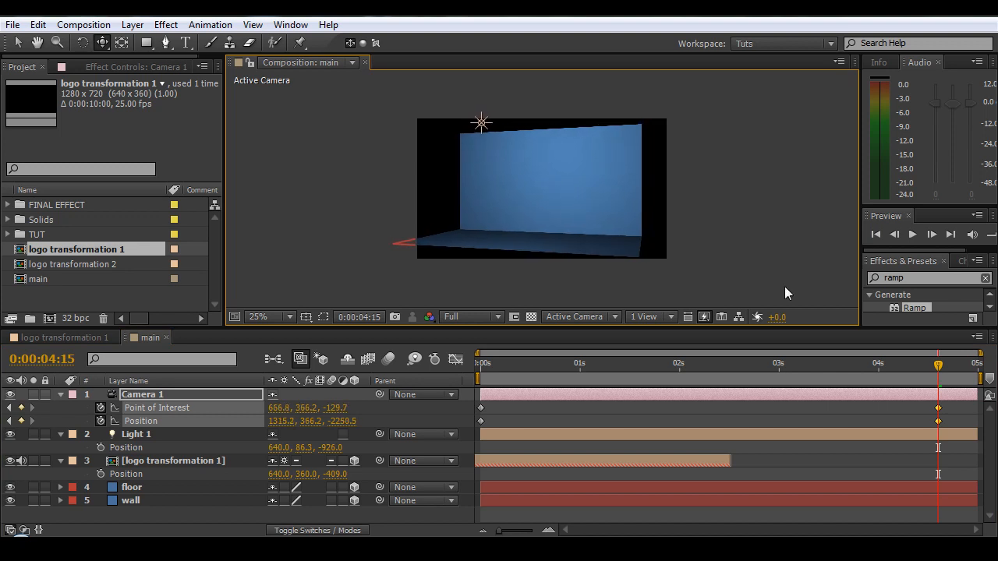
# - At 0:00:00:00, track Camera 1 to about -922, 242, -1933 so the logo sits nearer the frame centre
pyautogui.moveTo(935, 370); pyautogui.dragTo(459, 392)
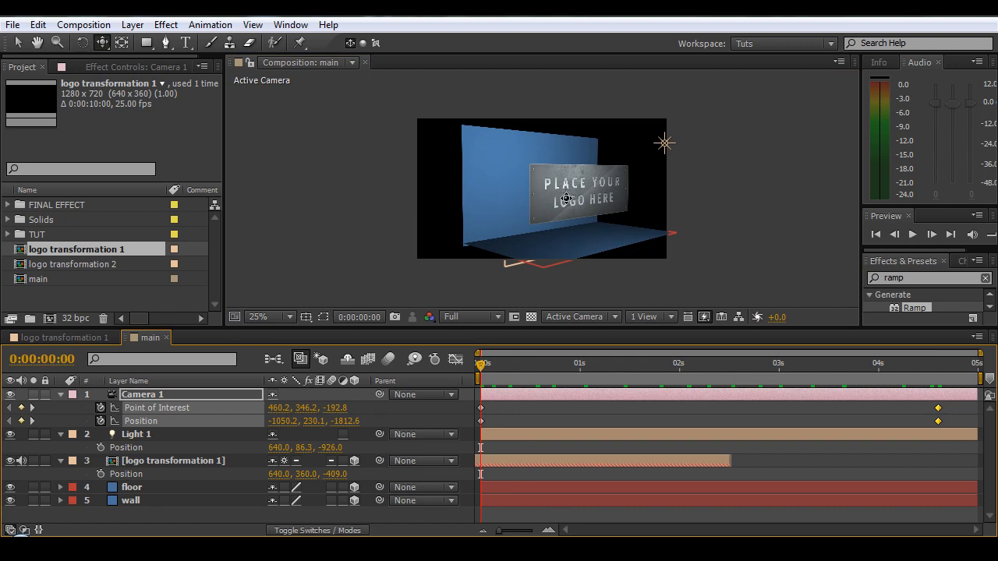
pyautogui.moveTo(568, 199); pyautogui.dragTo(528, 200)
pyautogui.moveTo(485, 366); pyautogui.dragTo(449, 402)
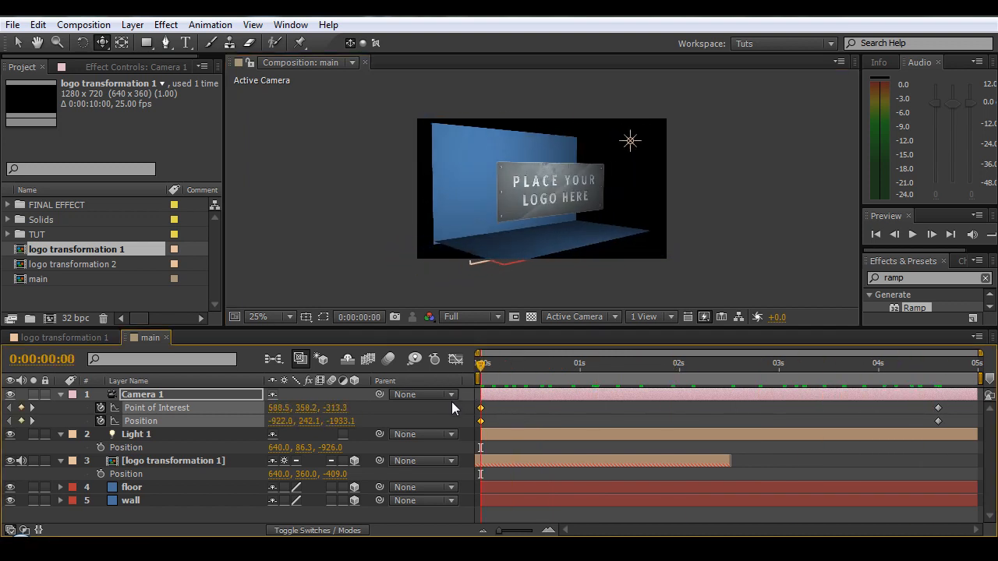
pyautogui.press('v')
pyautogui.click(814, 181)
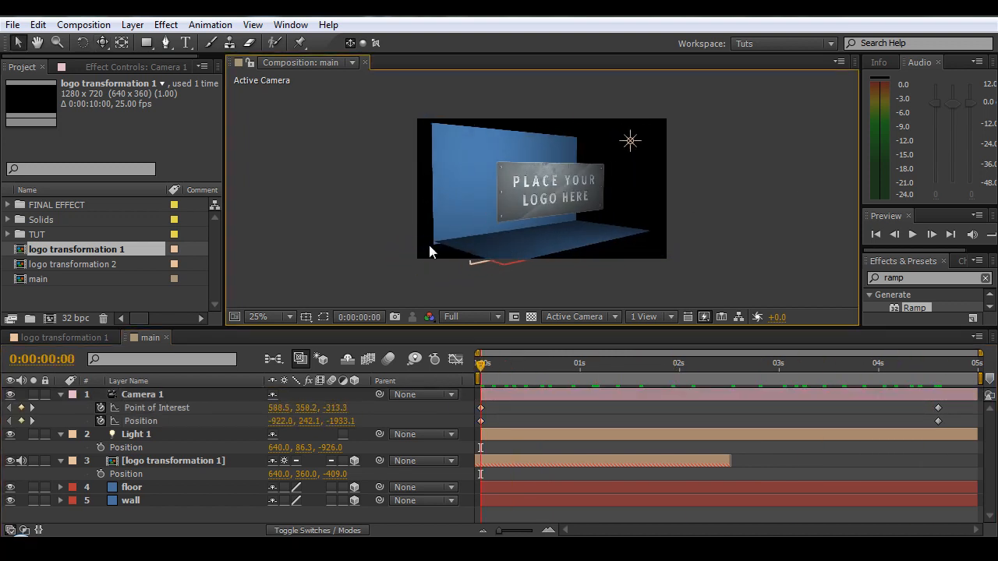
# - Stretch the wall taller and wider, and raise it so its lower edge meets the floor again
pyautogui.click(131, 500)
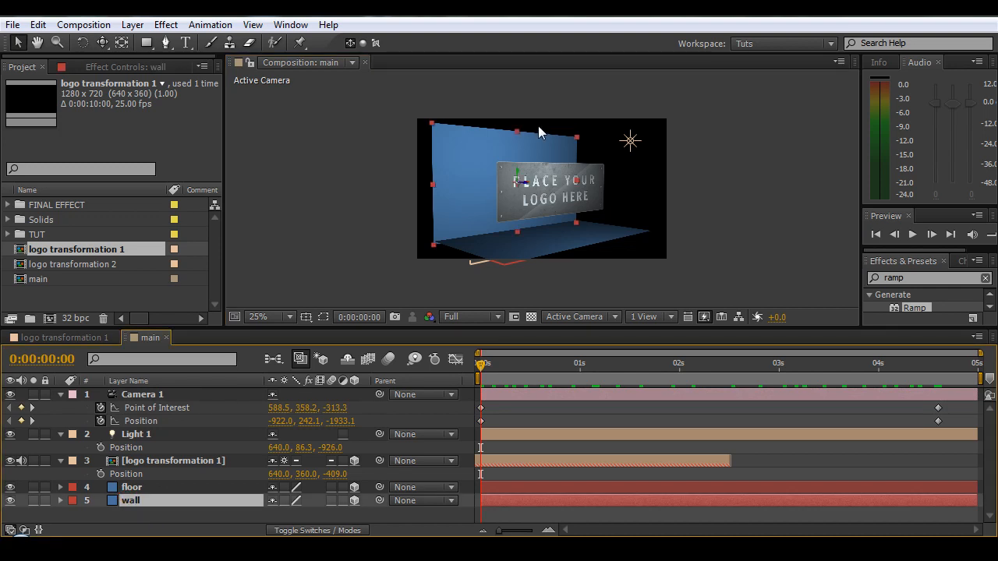
pyautogui.moveTo(518, 131); pyautogui.dragTo(526, 100)
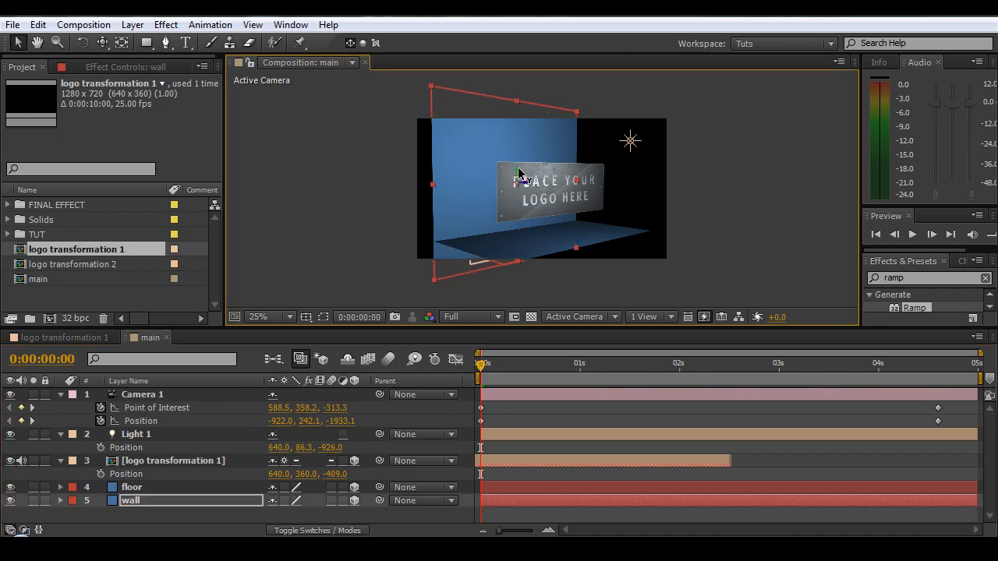
pyautogui.moveTo(519, 168); pyautogui.dragTo(519, 139)
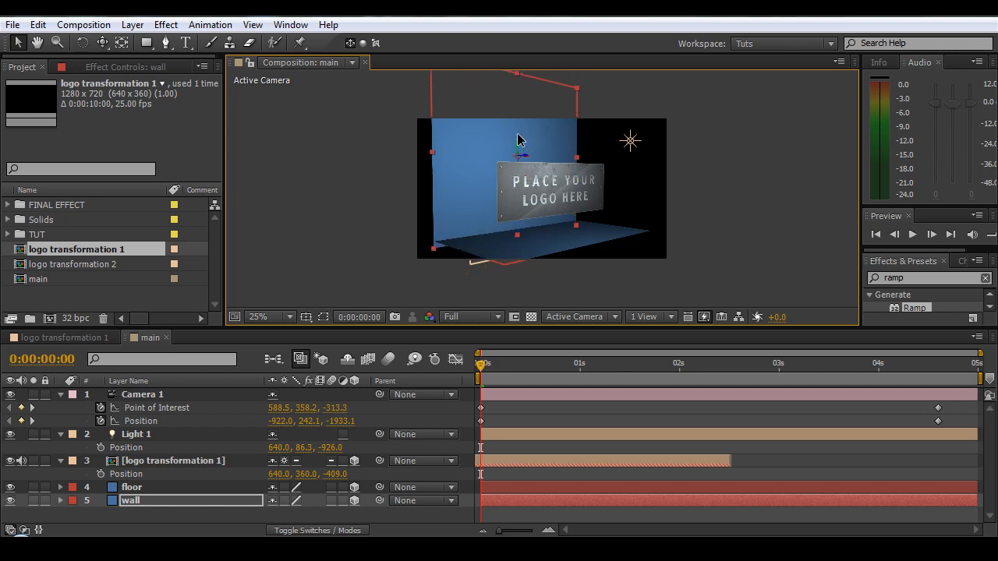
pyautogui.moveTo(434, 151); pyautogui.dragTo(318, 146)
# - Orbit Camera 1 at 0:00:00:00 to a more frontal angle at about -206, 281, -2383
pyautogui.press('c')
pyautogui.press('c')
pyautogui.moveTo(568, 188); pyautogui.dragTo(552, 187)
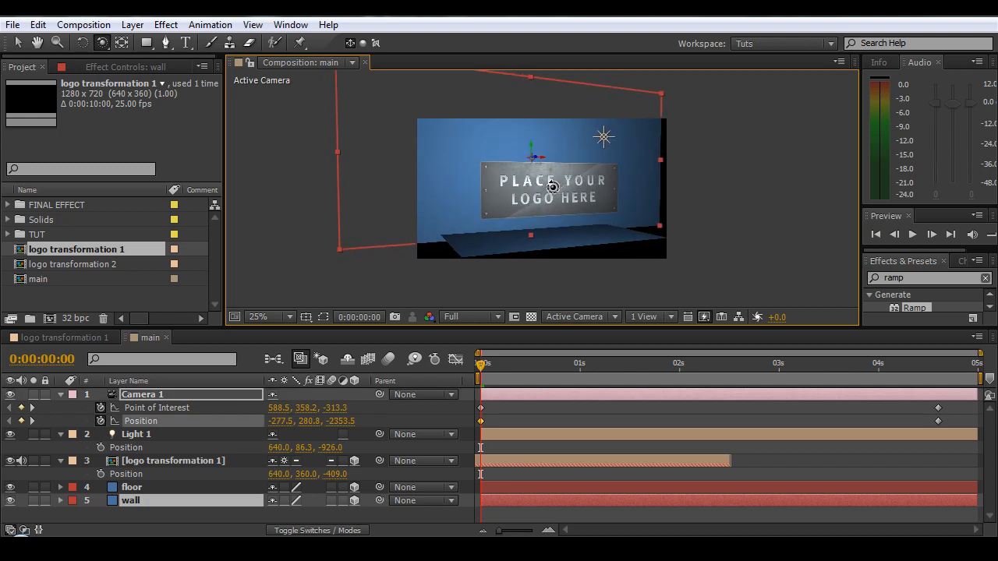
pyautogui.moveTo(496, 359); pyautogui.dragTo(380, 385)
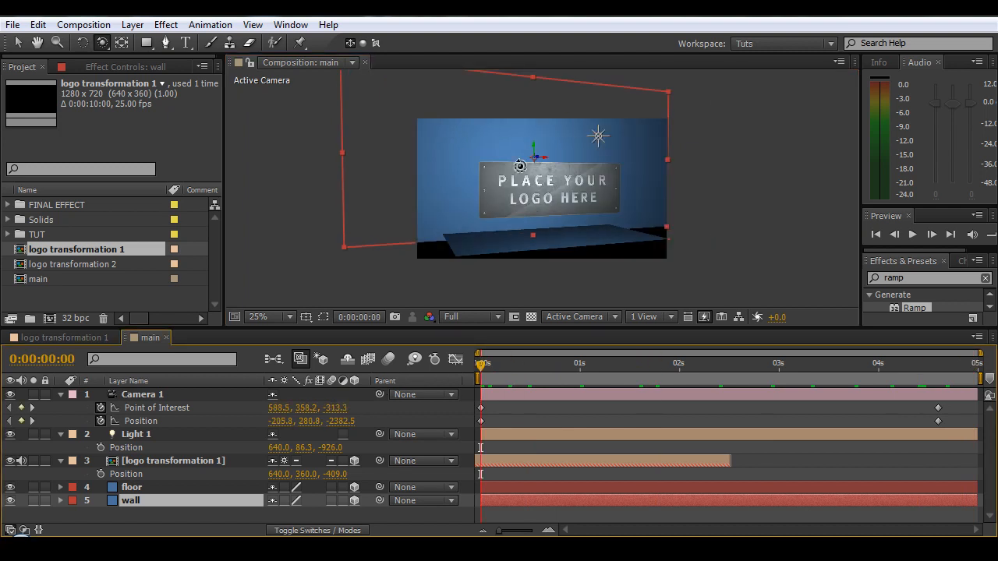
# - Reduce the wall's height slightly and widen it a little so it fills the frame's width
pyautogui.press('v')
pyautogui.moveTo(532, 77); pyautogui.dragTo(533, 93)
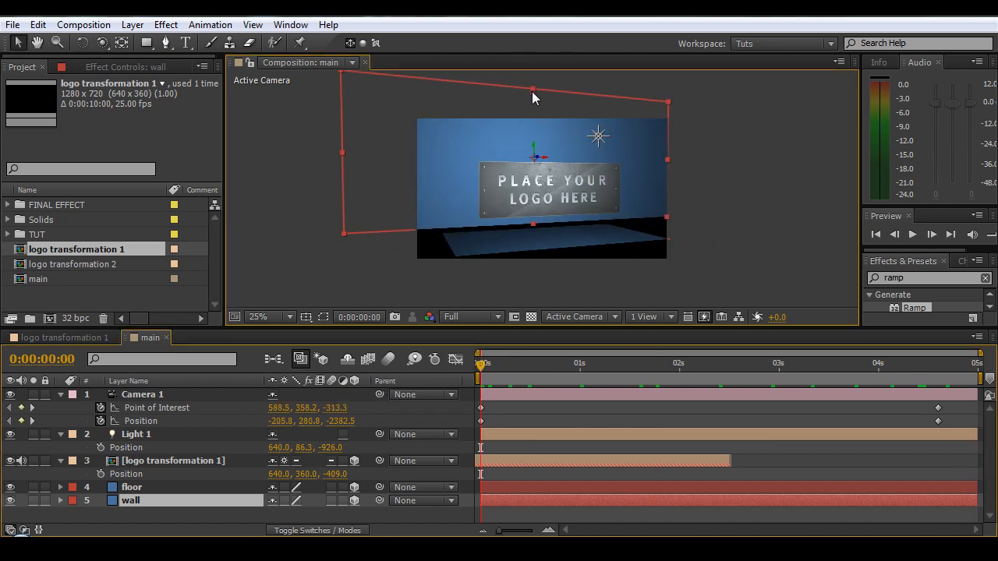
pyautogui.click(338, 154)
pyautogui.click(341, 154)
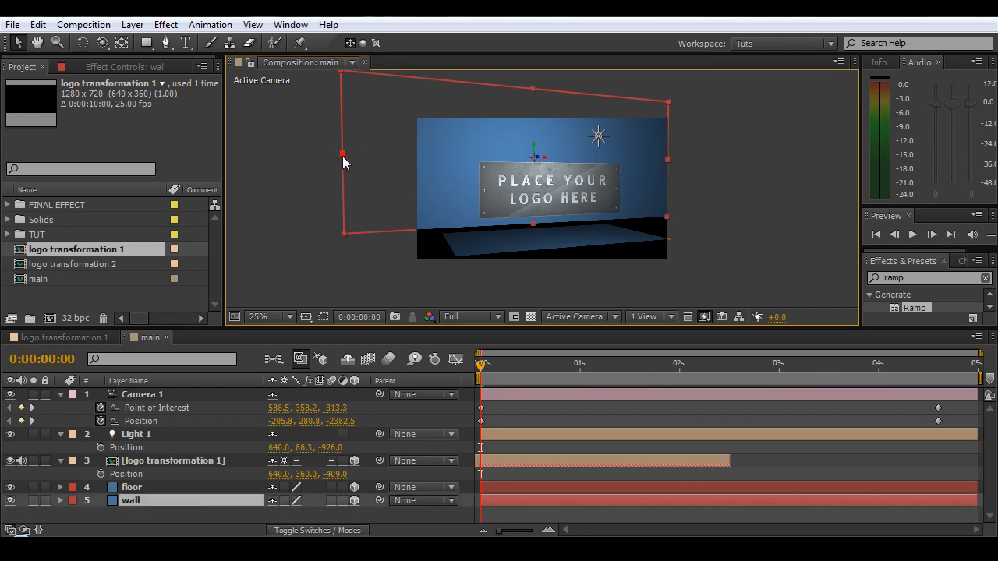
pyautogui.moveTo(340, 154); pyautogui.dragTo(334, 156)
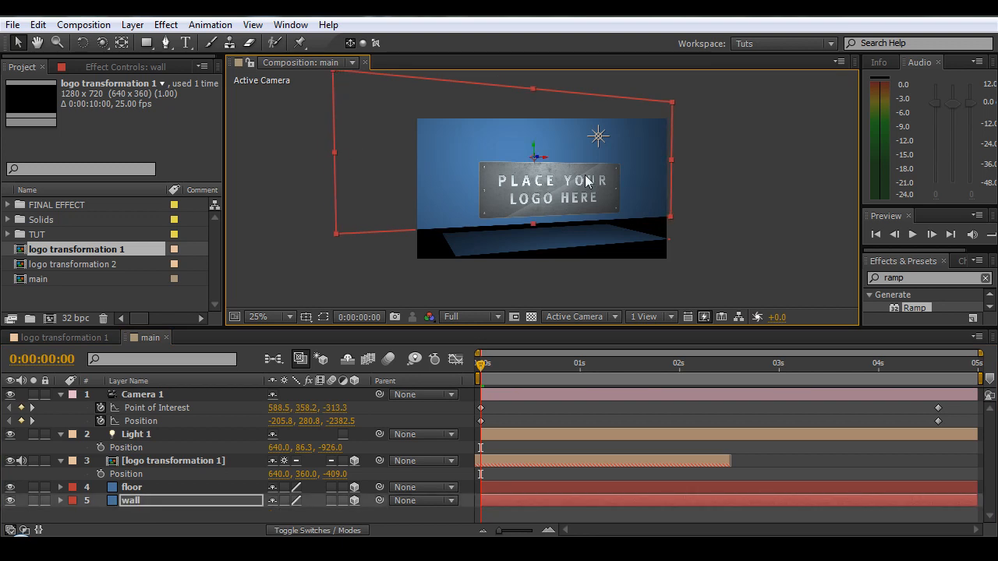
# - Reorder the layers so that wall sits above floor in the stack
pyautogui.click(743, 279)
pyautogui.click(485, 236)
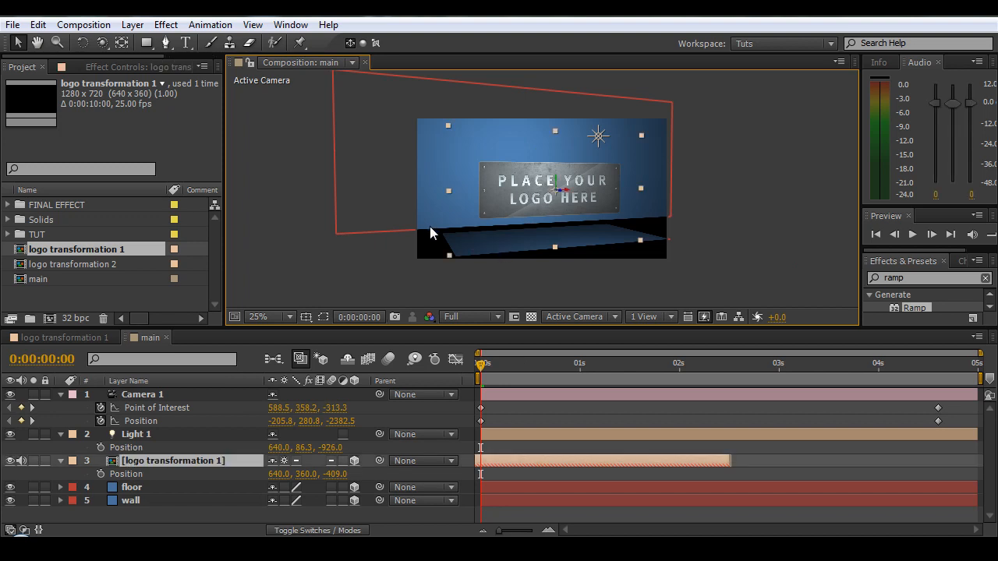
pyautogui.click(133, 502)
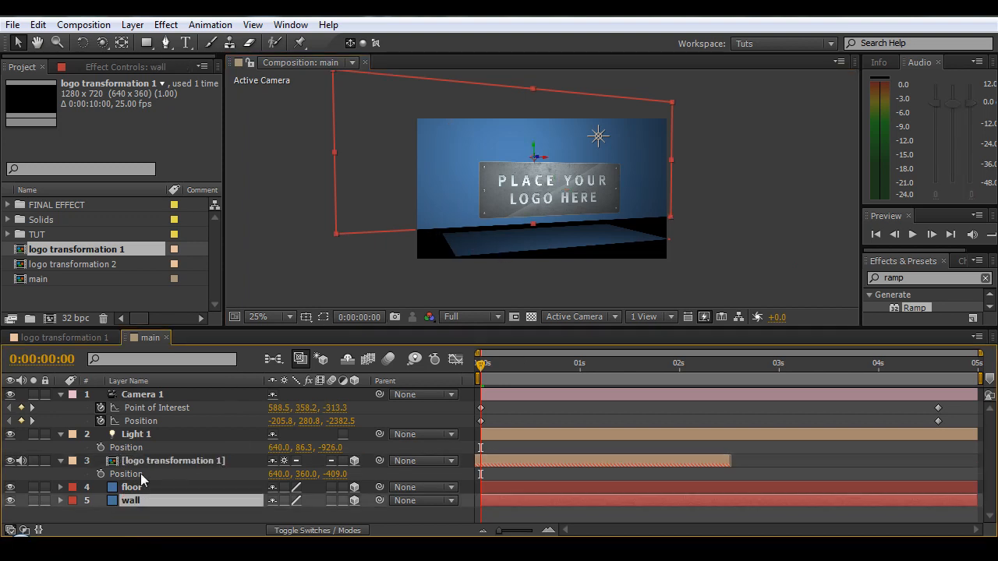
pyautogui.click(131, 488)
pyautogui.click(132, 502)
pyautogui.moveTo(135, 488); pyautogui.dragTo(137, 506)
pyautogui.click(135, 488)
# - Enlarge the floor layer in width and depth to cover most of the black area below the wall
pyautogui.click(456, 244)
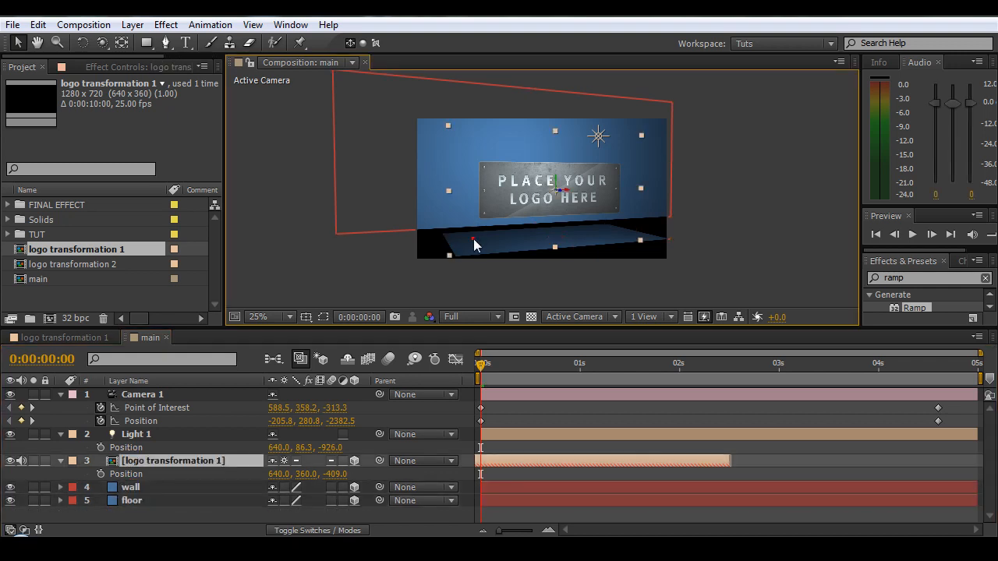
pyautogui.click(131, 500)
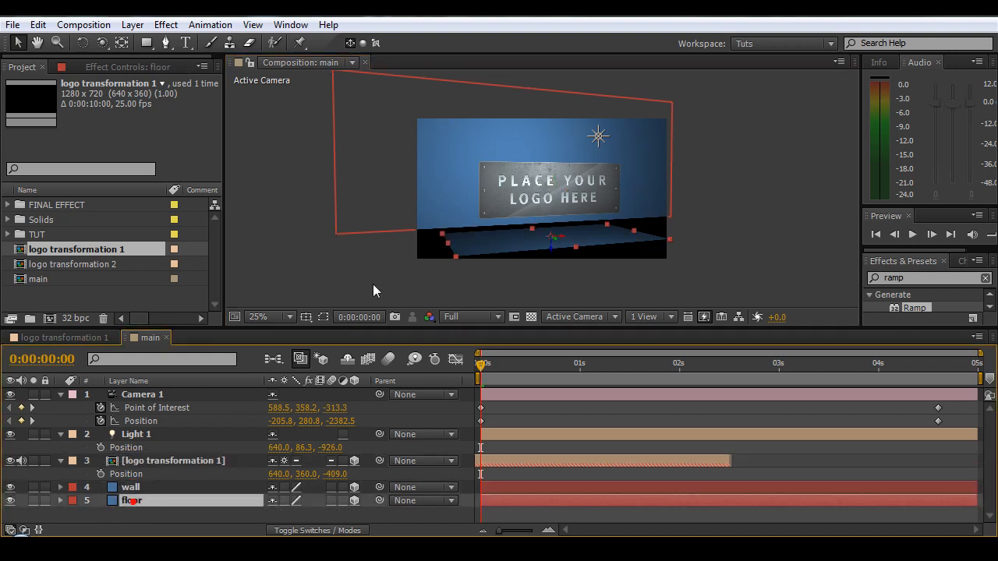
pyautogui.click(445, 242)
pyautogui.press('z')
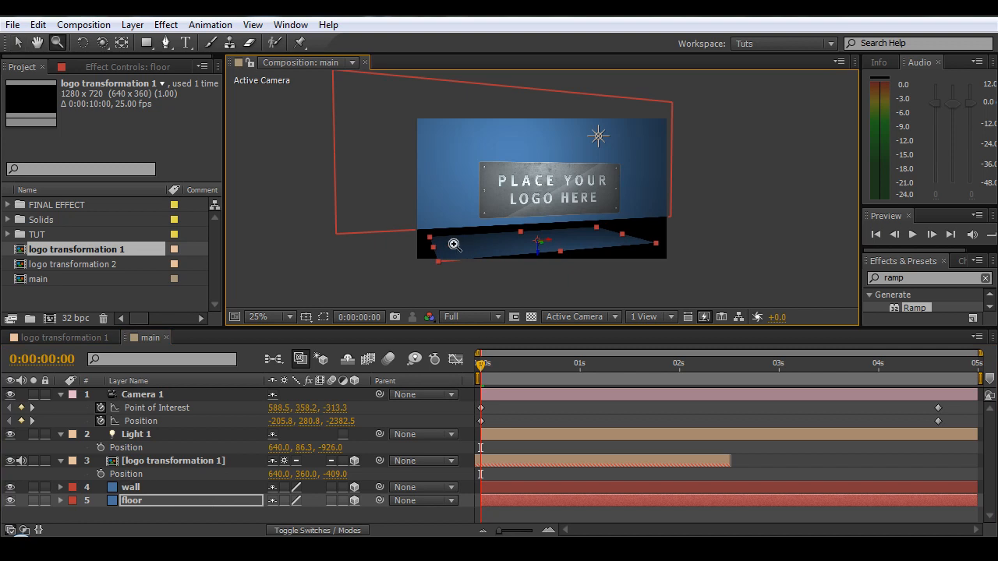
pyautogui.press('v')
pyautogui.moveTo(449, 241); pyautogui.dragTo(410, 247)
pyautogui.press('Return')
pyautogui.moveTo(574, 245); pyautogui.dragTo(590, 259)
pyautogui.click(658, 226)
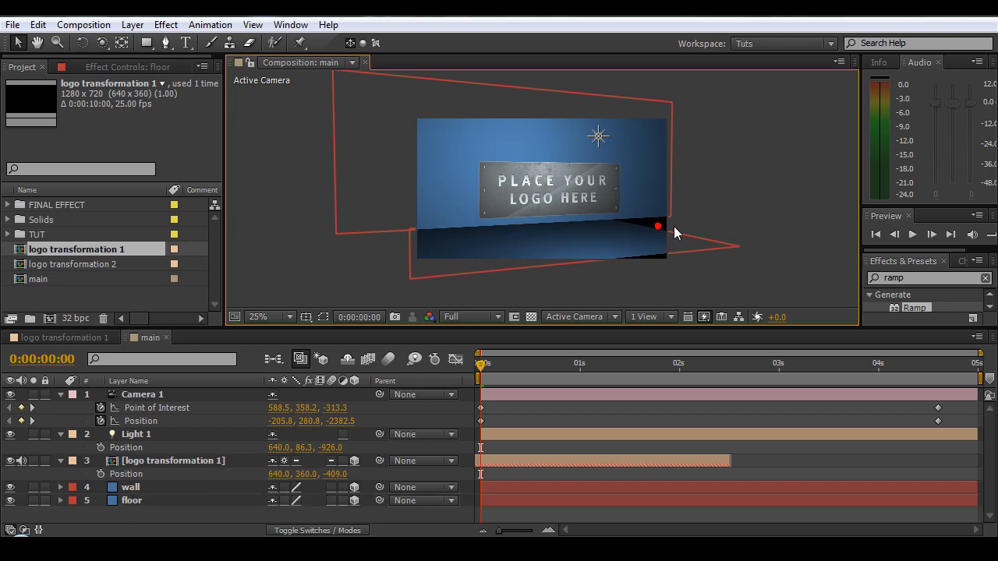
# - Extend the floor further on all sides to fill the rest of the frame, and check the result at the start
pyautogui.click(134, 499)
pyautogui.moveTo(408, 248); pyautogui.dragTo(365, 251)
pyautogui.moveTo(605, 258); pyautogui.dragTo(615, 267)
pyautogui.moveTo(682, 231); pyautogui.dragTo(737, 223)
pyautogui.click(780, 195)
pyautogui.moveTo(529, 363); pyautogui.dragTo(405, 399)
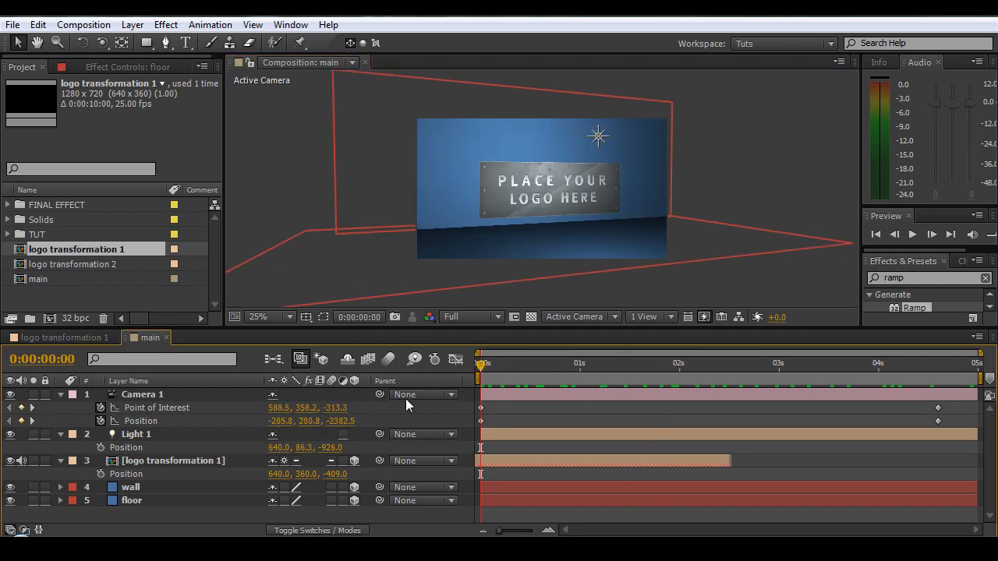
# - Collapse the camera and light properties and add an ambient light named Light 2 with 30% intensity
pyautogui.click(597, 136)
pyautogui.click(60, 393)
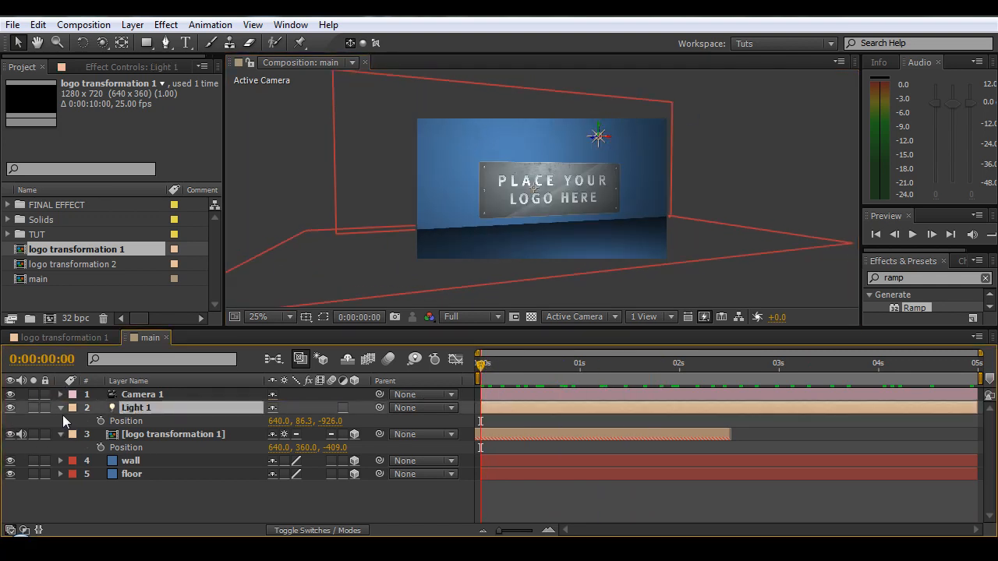
pyautogui.click(61, 408)
pyautogui.rightClick(78, 488)
pyautogui.moveTo(169, 344)
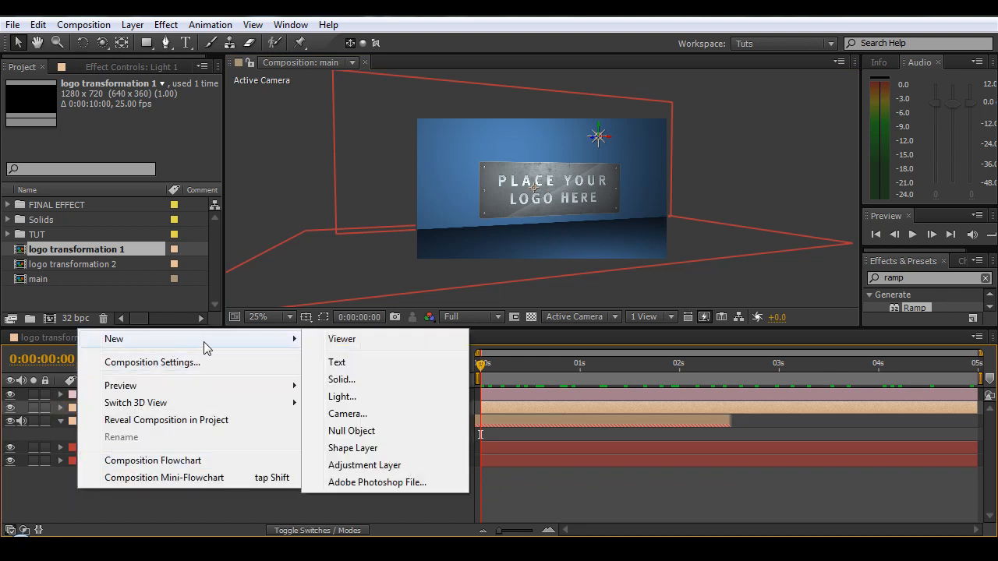
pyautogui.click(387, 400)
pyautogui.click(327, 189)
pyautogui.click(326, 257)
pyautogui.click(291, 209)
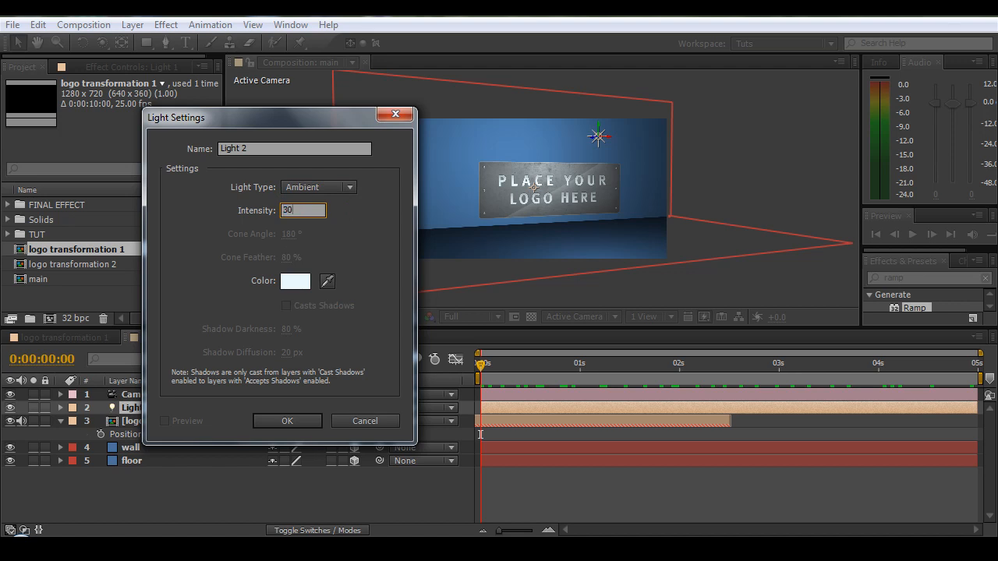
pyautogui.write('30')
pyautogui.click(302, 422)
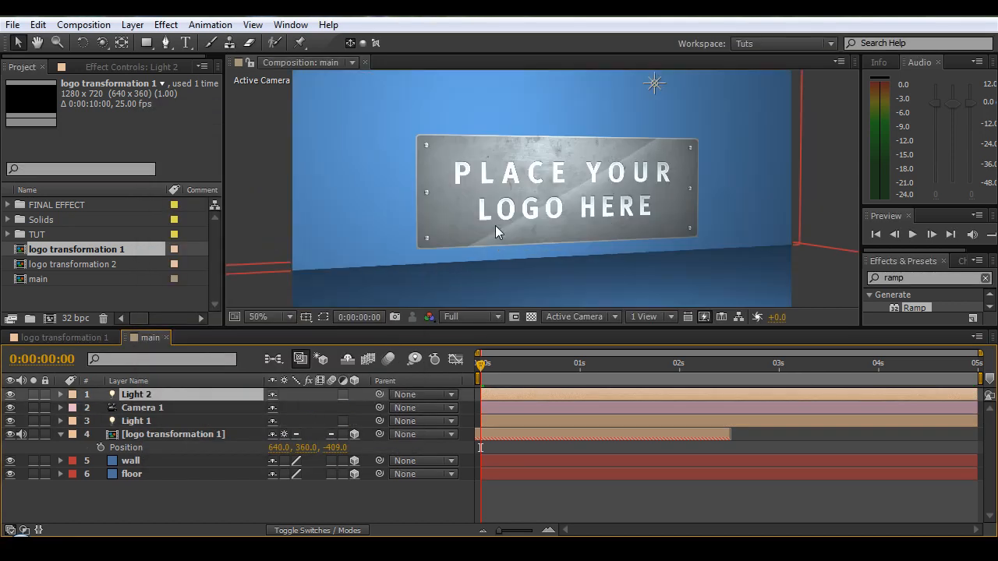
# - At 0:00:00:09, view the scene from Custom View 1 and slide the floor along its Y axis relative to the wall
pyautogui.moveTo(487, 363); pyautogui.dragTo(511, 275)
pyautogui.press('F11')
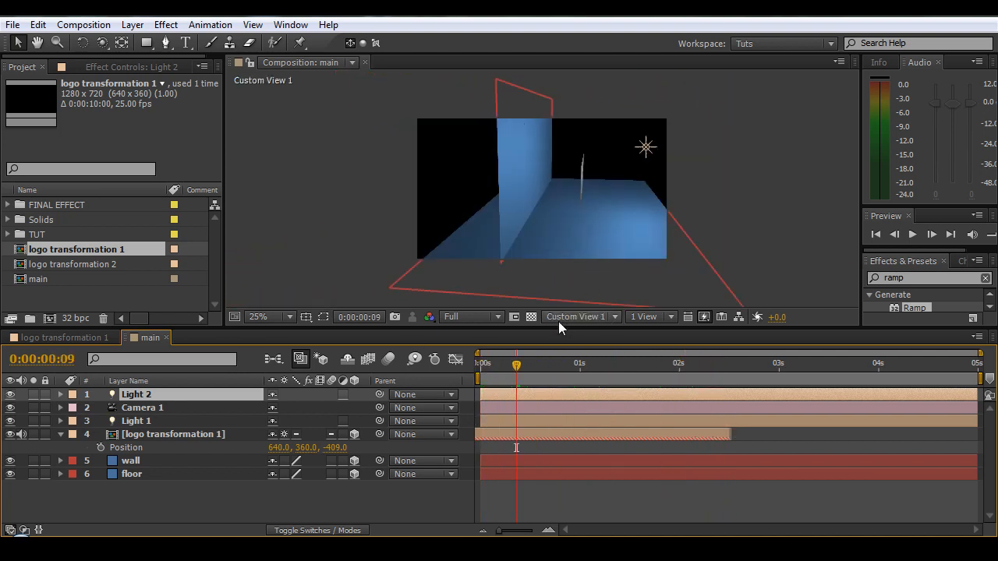
pyautogui.scroll(1, 497, 189)
pyautogui.moveTo(553, 258); pyautogui.dragTo(543, 206)
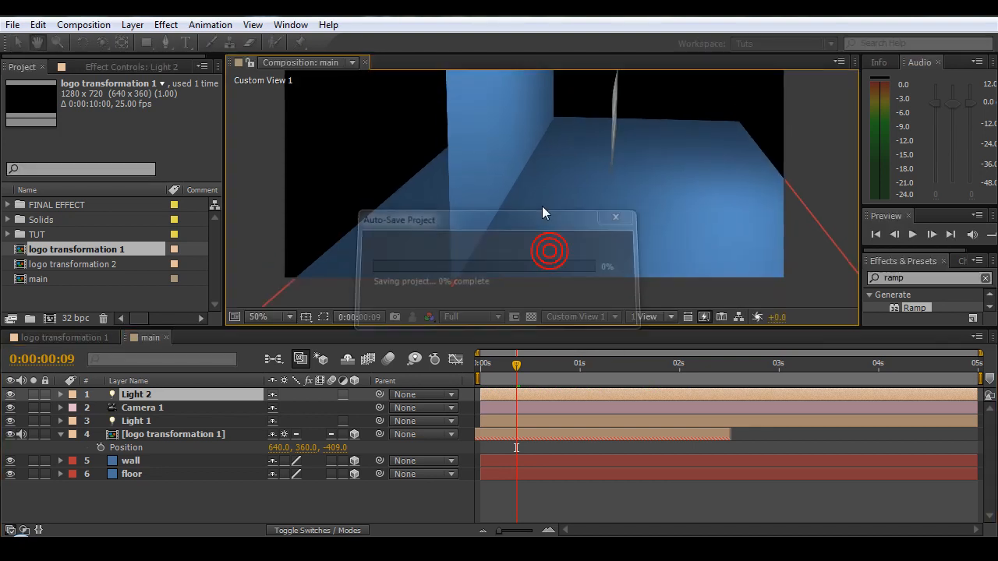
pyautogui.scroll(-1, 541, 214)
pyautogui.click(552, 234)
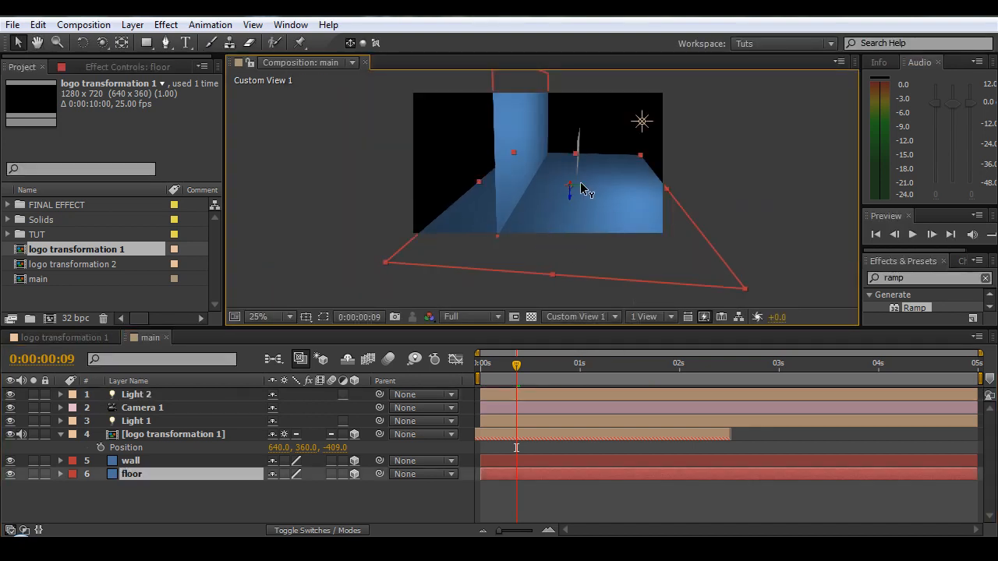
pyautogui.moveTo(581, 191); pyautogui.dragTo(622, 189)
# - Orbit to inspect the gap between wall and floor, and lower the wall by setting its Y position to 186
pyautogui.press('c')
pyautogui.moveTo(522, 187); pyautogui.dragTo(468, 172)
pyautogui.scroll(1, 528, 207)
pyautogui.press('v')
pyautogui.click(467, 134)
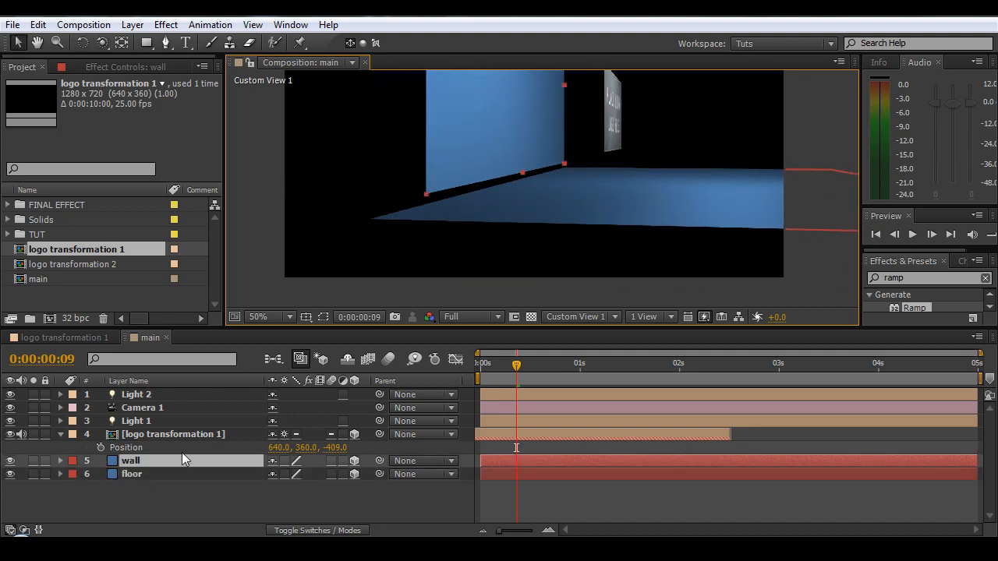
pyautogui.press('p')
pyautogui.moveTo(303, 474); pyautogui.dragTo(356, 460)
# - Shift the floor along its Y axis so its back edge lines up with the base of the wall
pyautogui.press('c')
pyautogui.moveTo(449, 203); pyautogui.dragTo(461, 260)
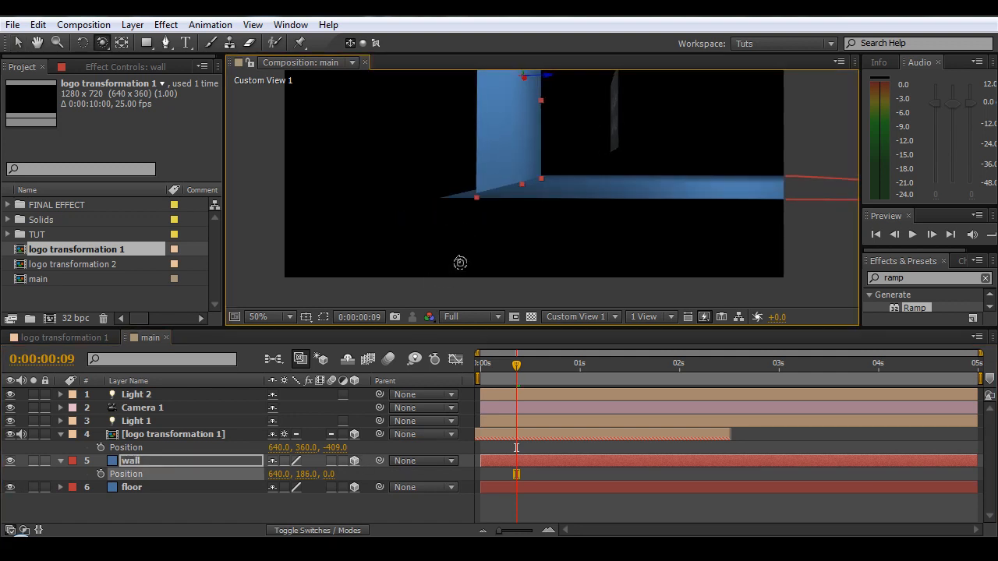
pyautogui.press('v')
pyautogui.moveTo(730, 182); pyautogui.dragTo(750, 185)
pyautogui.press('c')
pyautogui.moveTo(501, 196)
pyautogui.mouseDown()
pyautogui.moveTo(522, 207)
pyautogui.moveTo(504, 198)
pyautogui.mouseUp()
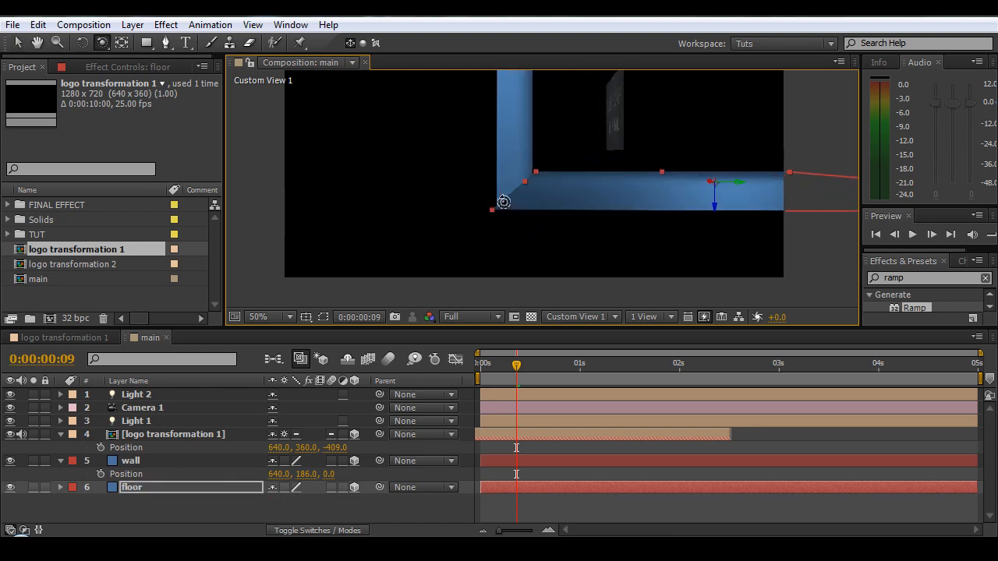
pyautogui.press('v')
pyautogui.moveTo(744, 187); pyautogui.dragTo(730, 187)
# - Lower the wall slightly into the floor by setting its Y position to 206, checking the seam from another angle
pyautogui.press('c')
pyautogui.moveTo(508, 196); pyautogui.dragTo(507, 163)
pyautogui.press('v')
pyautogui.click(513, 149)
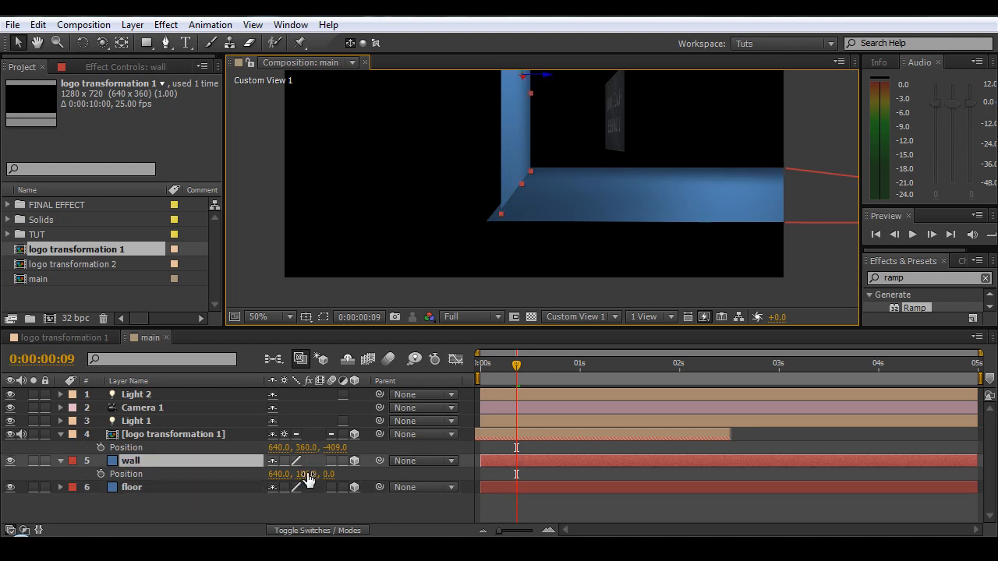
pyautogui.moveTo(309, 475); pyautogui.dragTo(330, 470)
pyautogui.press('c')
pyautogui.moveTo(512, 182)
pyautogui.mouseDown()
pyautogui.moveTo(516, 174)
pyautogui.moveTo(508, 178)
pyautogui.mouseUp()
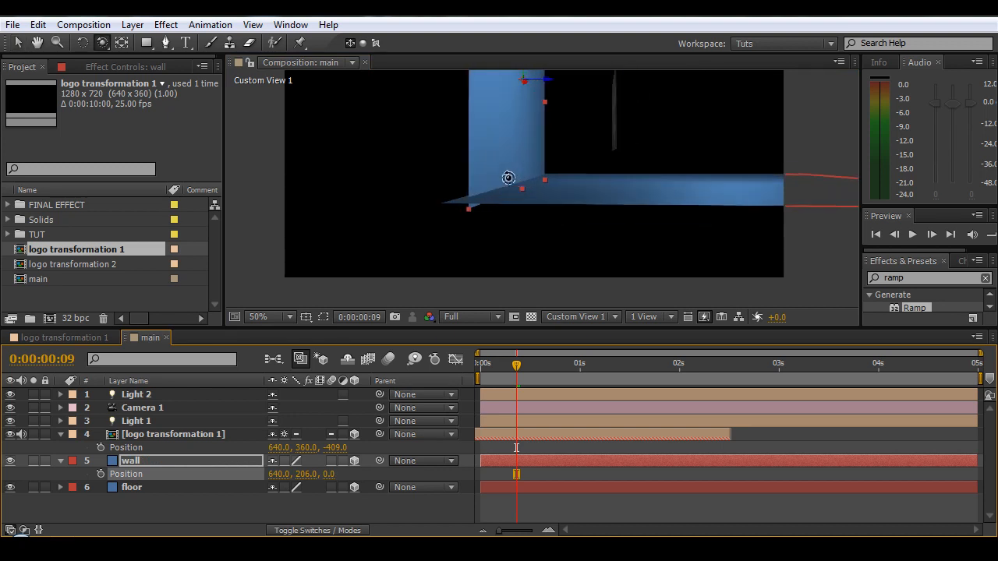
# - Return to the active camera view at the first frame and collapse the logo and wall layer properties
pyautogui.press('F12')
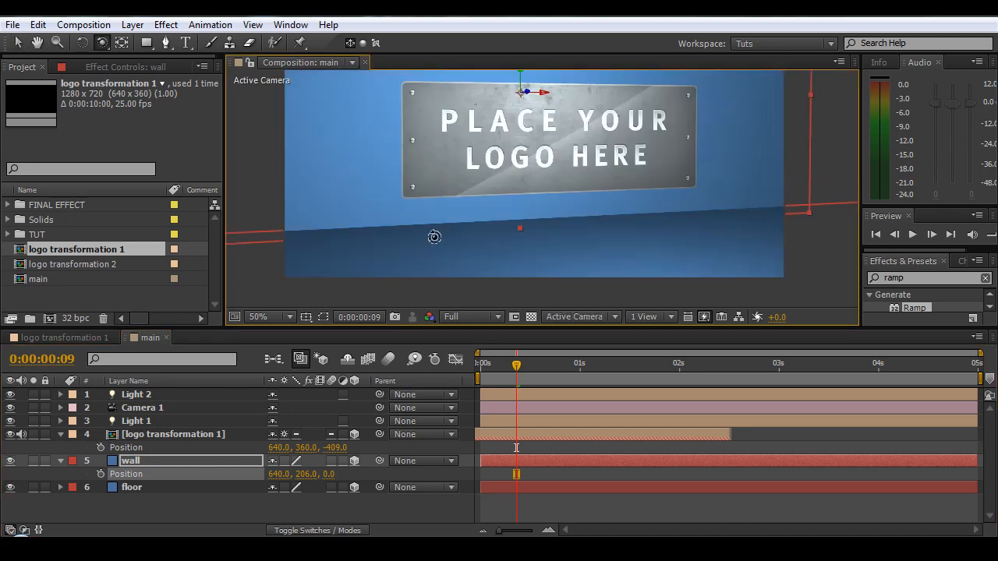
pyautogui.press(',')
pyautogui.press('v')
pyautogui.moveTo(518, 378); pyautogui.dragTo(140, 439)
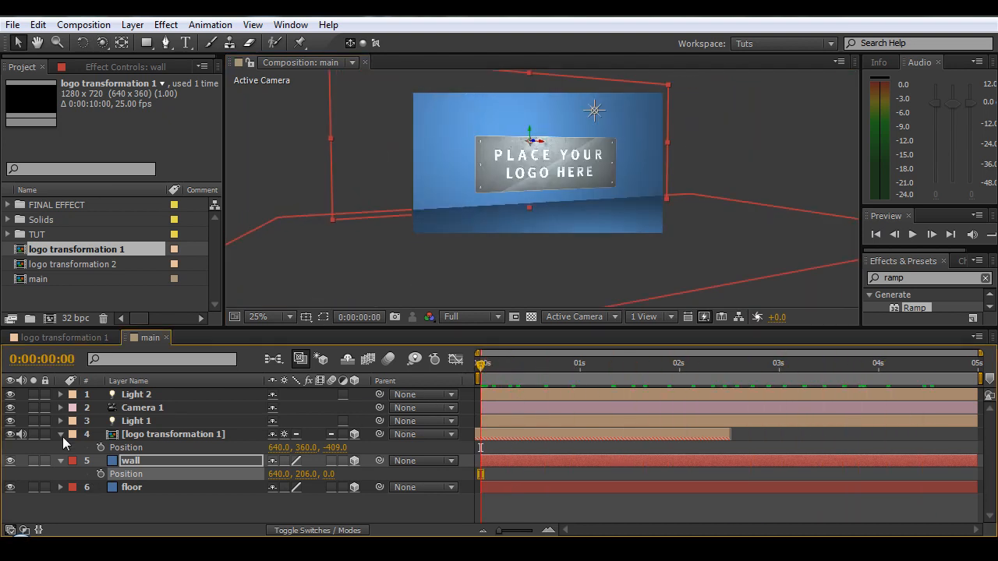
pyautogui.click(61, 436)
pyautogui.click(60, 449)
pyautogui.click(84, 479)
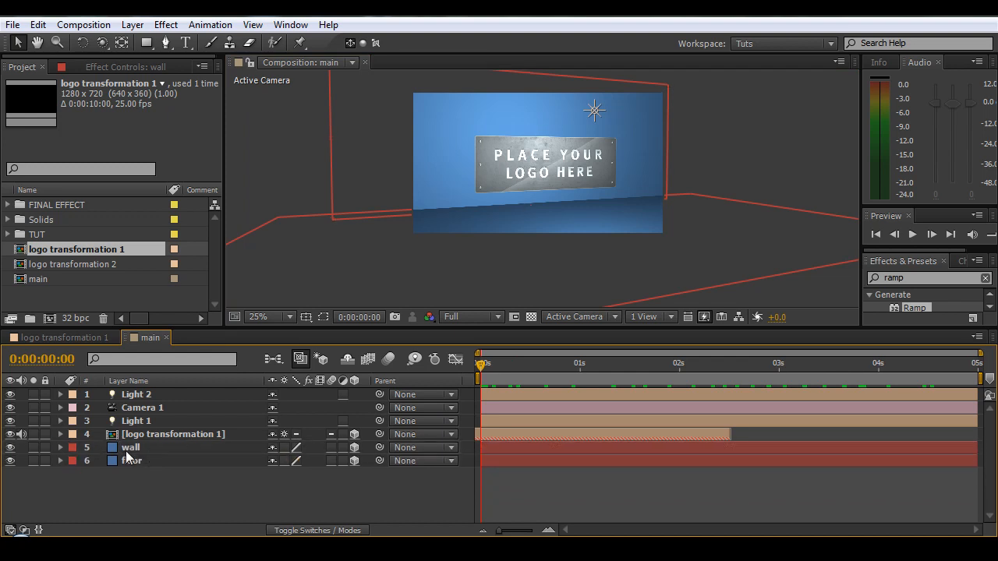
# - Pre-compose the wall layer as wall, leaving all attributes in main
pyautogui.click(129, 449)
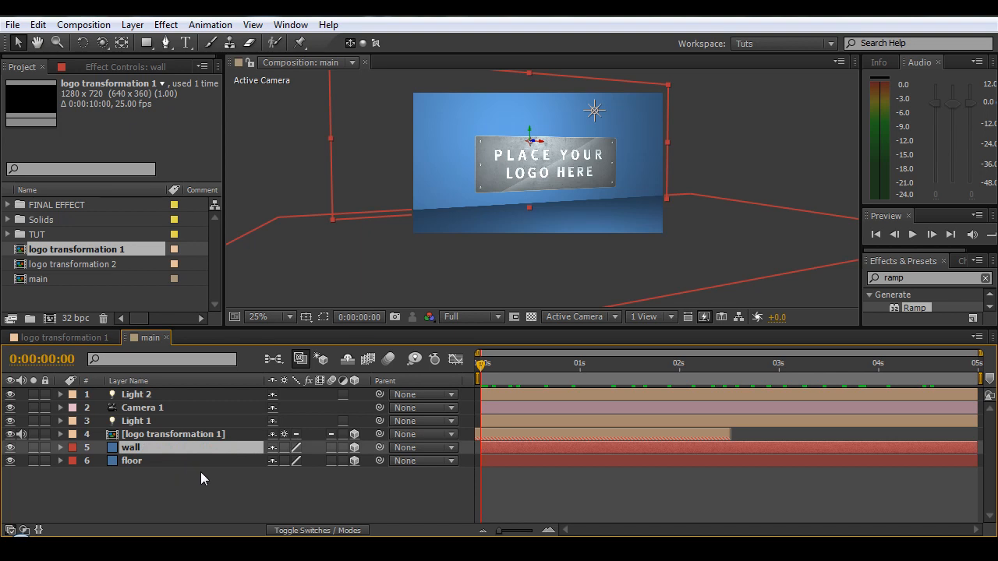
pyautogui.hotkey('ctrl', 'shift', 'c')
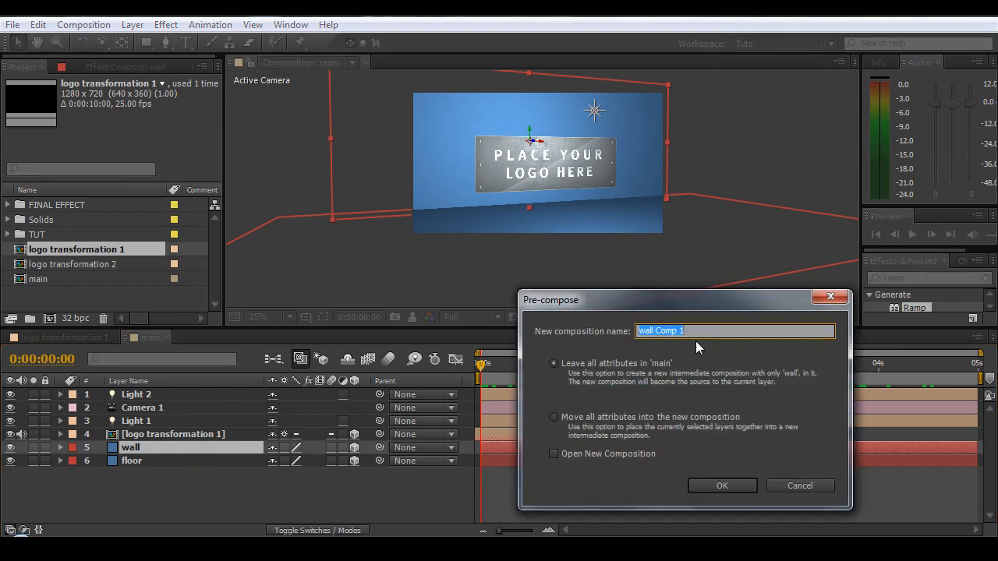
pyautogui.write('wall')
pyautogui.press('Return')
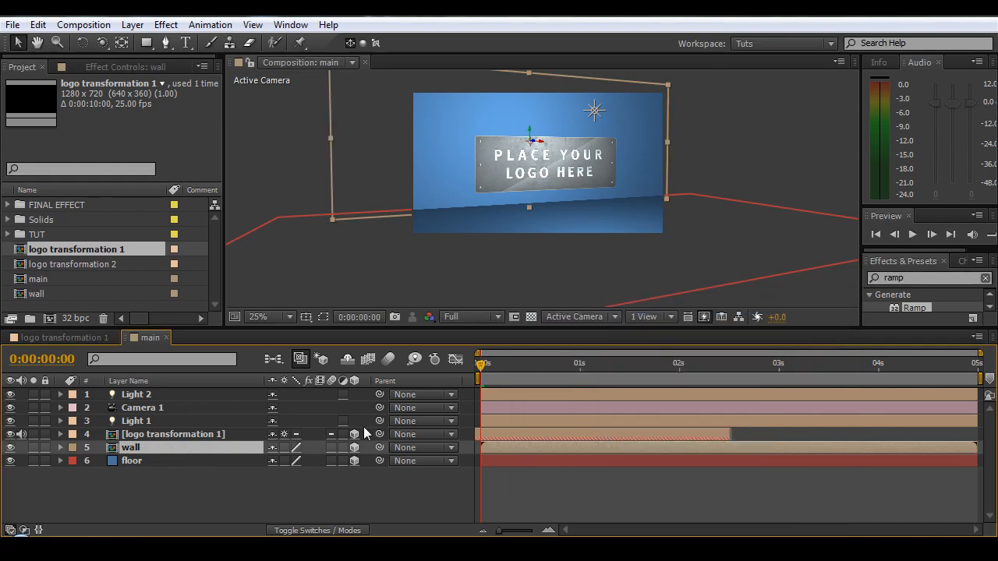
# - Pre-compose the floor layer as floor, leaving all attributes in main
pyautogui.click(171, 459)
pyautogui.hotkey('ctrl', 'shift', 'c')
pyautogui.write('f')
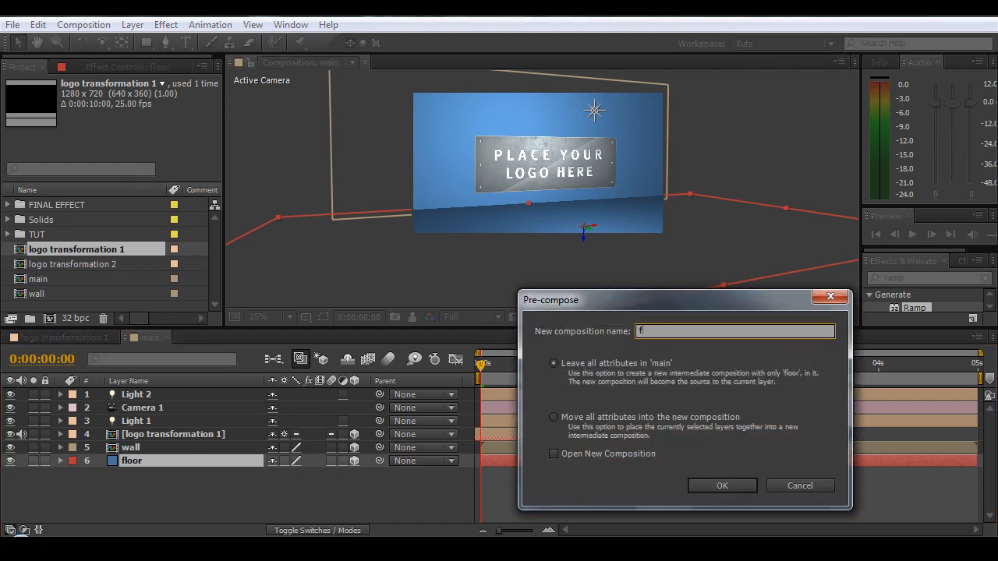
pyautogui.press('Return')
# - In the wall composition, create a black 1280 x 720 solid and squash it into a narrow horizontal strip
pyautogui.click(130, 449)
pyautogui.doubleClick(130, 451)
pyautogui.rightClick(165, 432)
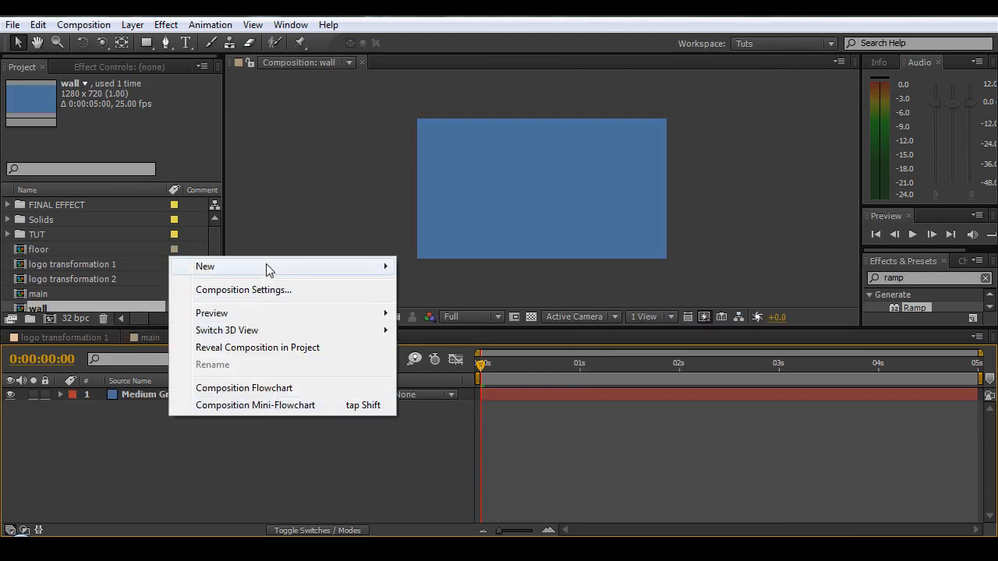
pyautogui.moveTo(355, 270)
pyautogui.click(437, 307)
pyautogui.click(327, 396)
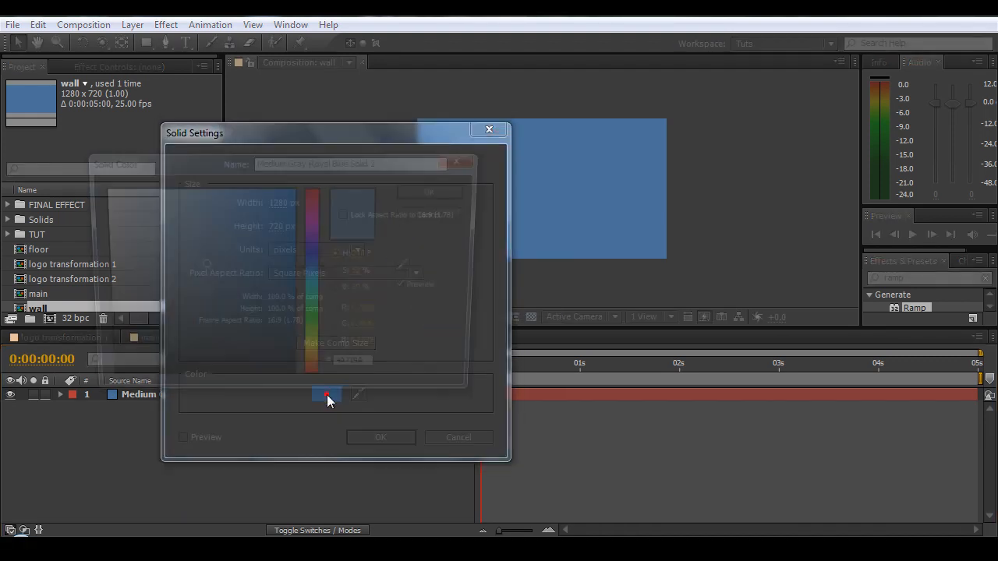
pyautogui.moveTo(247, 351); pyautogui.dragTo(73, 386)
pyautogui.click(435, 191)
pyautogui.click(379, 437)
pyautogui.moveTo(544, 121); pyautogui.dragTo(537, 174)
# - Close the logo transformation 1 timeline and move the black strip to the wall's bottom edge while the viewer is locked to main
pyautogui.click(100, 340)
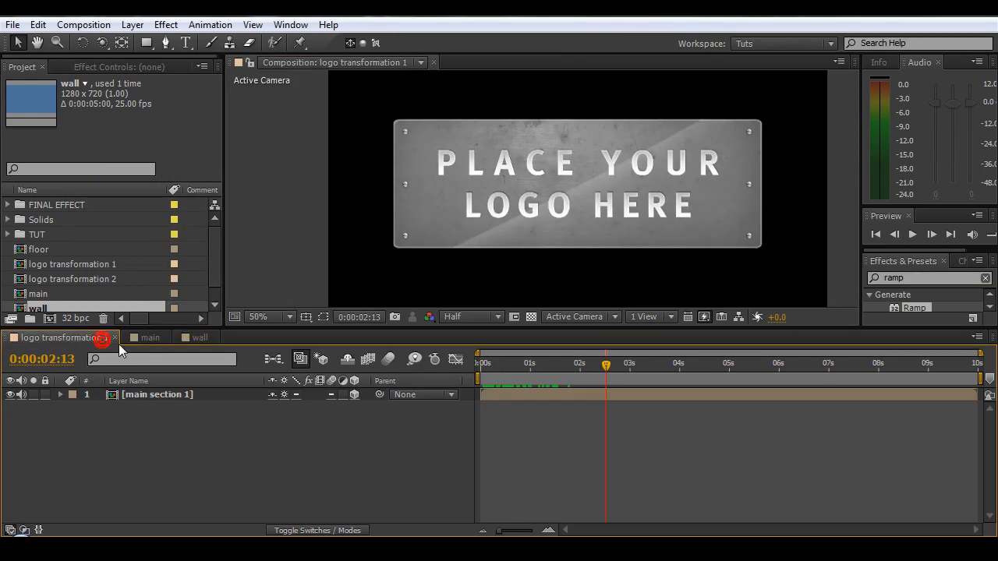
pyautogui.click(114, 336)
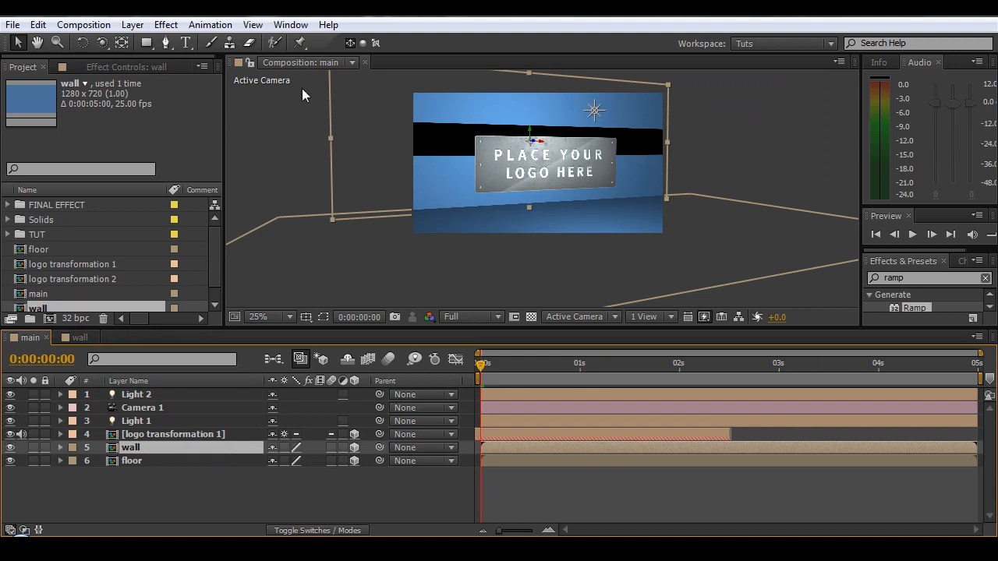
pyautogui.click(251, 71)
pyautogui.click(82, 338)
pyautogui.click(234, 394)
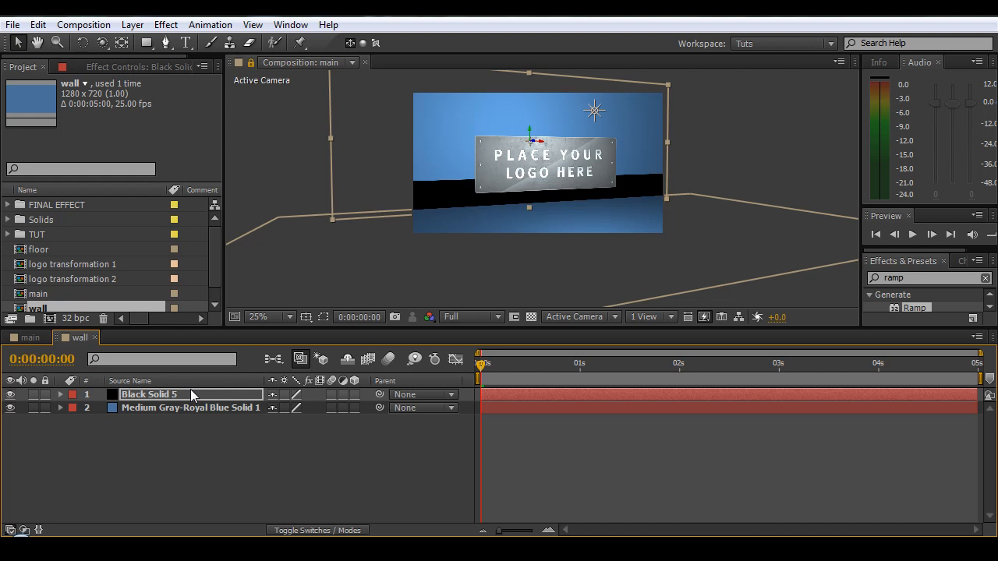
pyautogui.click(251, 62)
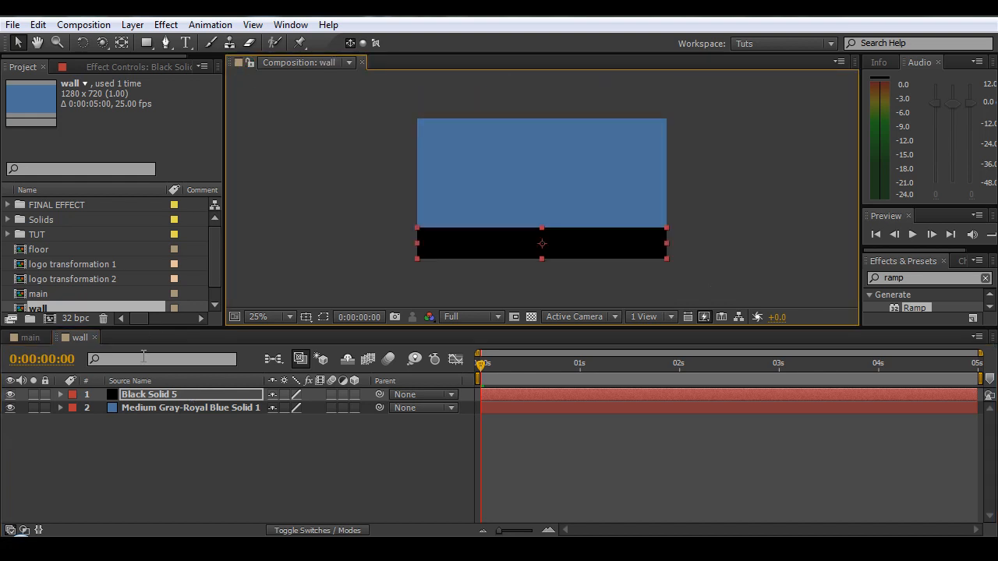
# - Draw a rectangular mask around the lower part of the black strip, extending beyond its sides and bottom
pyautogui.click(146, 42)
pyautogui.moveTo(383, 292); pyautogui.dragTo(708, 240)
pyautogui.press('v')
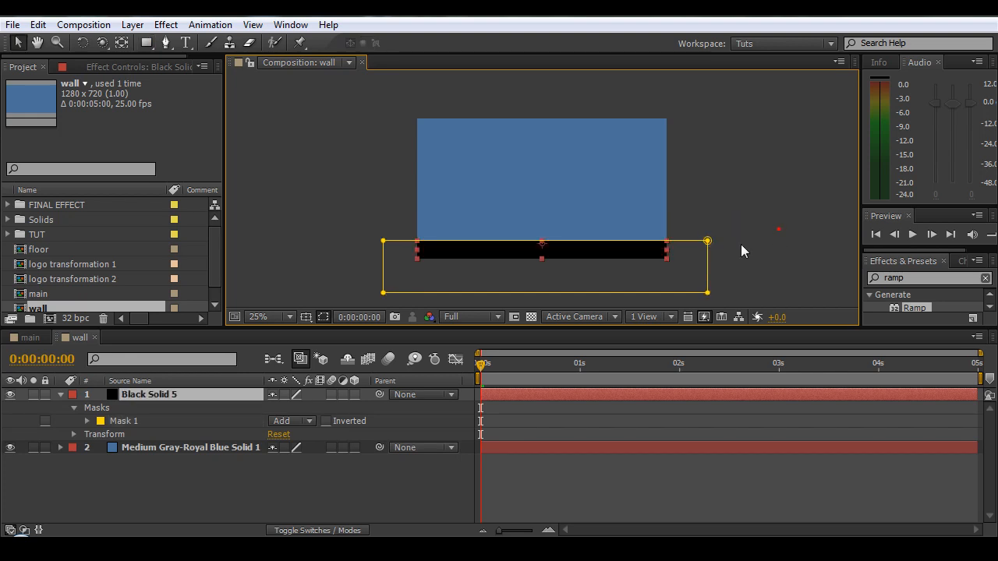
# - Unlink the strip's mask feather and set only the vertical feather to 120 pixels
pyautogui.click(86, 421)
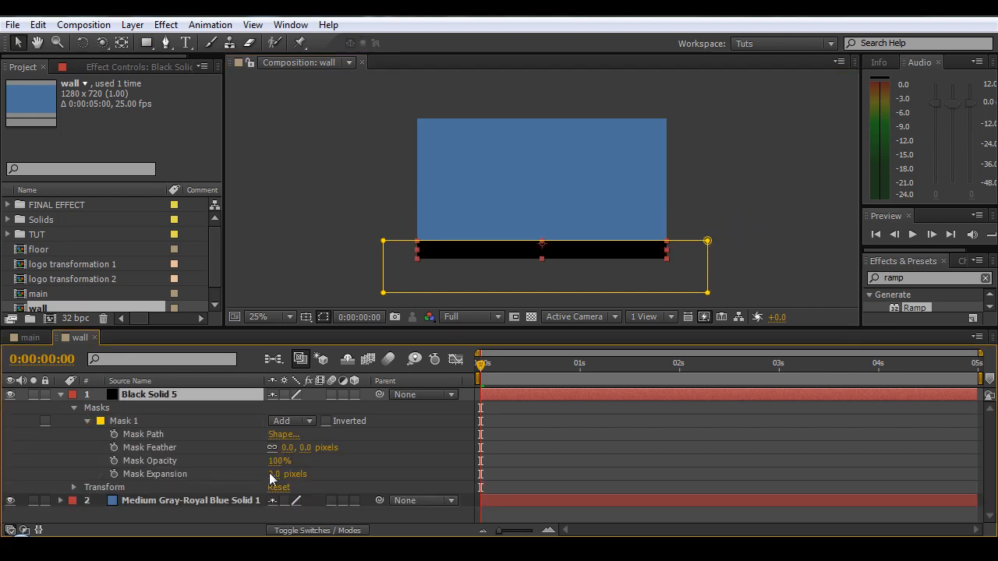
pyautogui.click(272, 449)
pyautogui.click(306, 450)
pyautogui.click(336, 452)
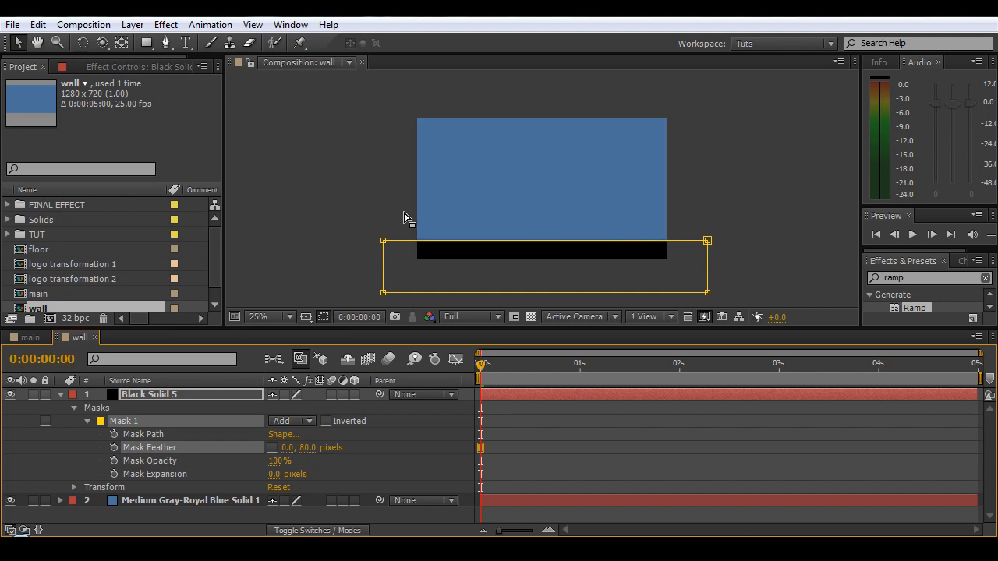
pyautogui.click(308, 448)
pyautogui.write('120')
pyautogui.press('Return')
pyautogui.click(333, 281)
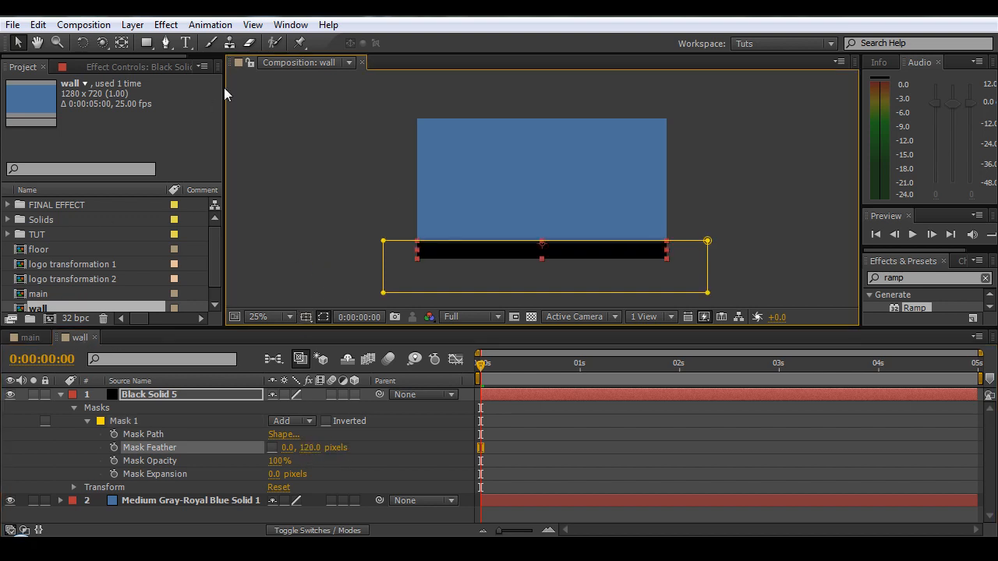
# - Lock the viewer to main, move the feathered strip down to a thin shadow at the wall's base, and unlock the viewer
pyautogui.click(28, 338)
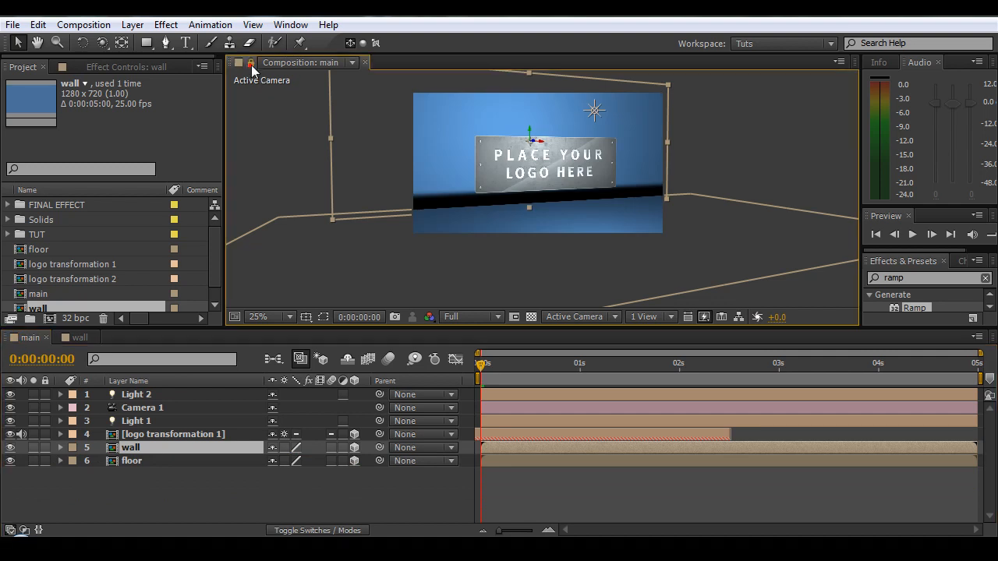
pyautogui.click(78, 338)
pyautogui.click(134, 396)
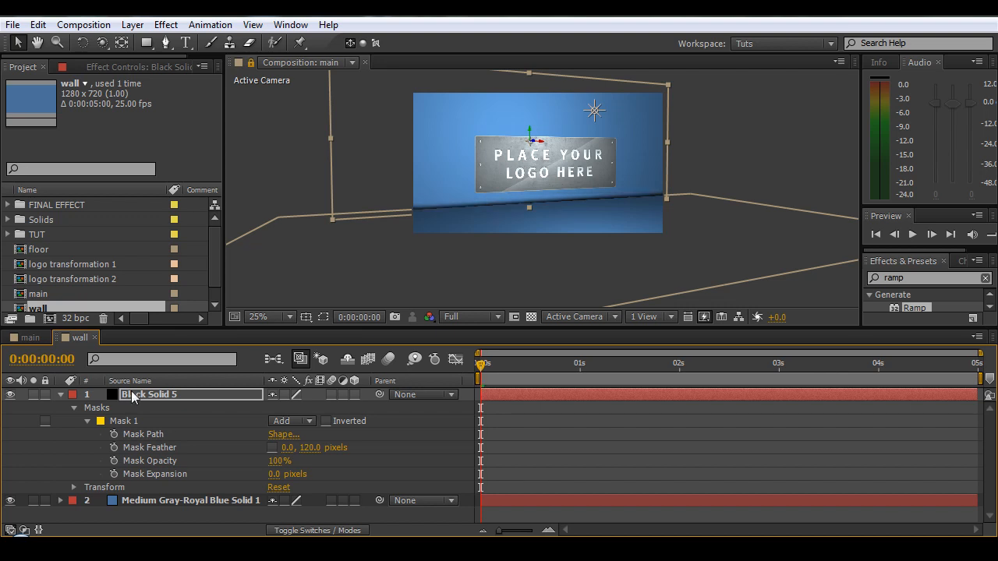
pyautogui.press('.')
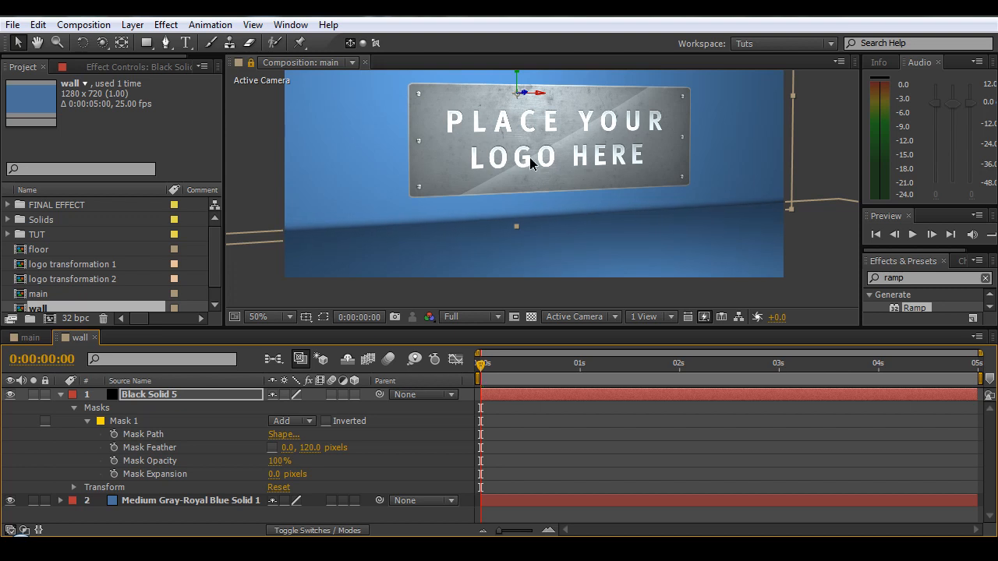
pyautogui.press(',')
pyautogui.press('.')
pyautogui.click(251, 66)
# - Copy the black feathered solid from the wall composition into the floor composition and reposition it vertically there at 0:00:00:14
pyautogui.click(125, 396)
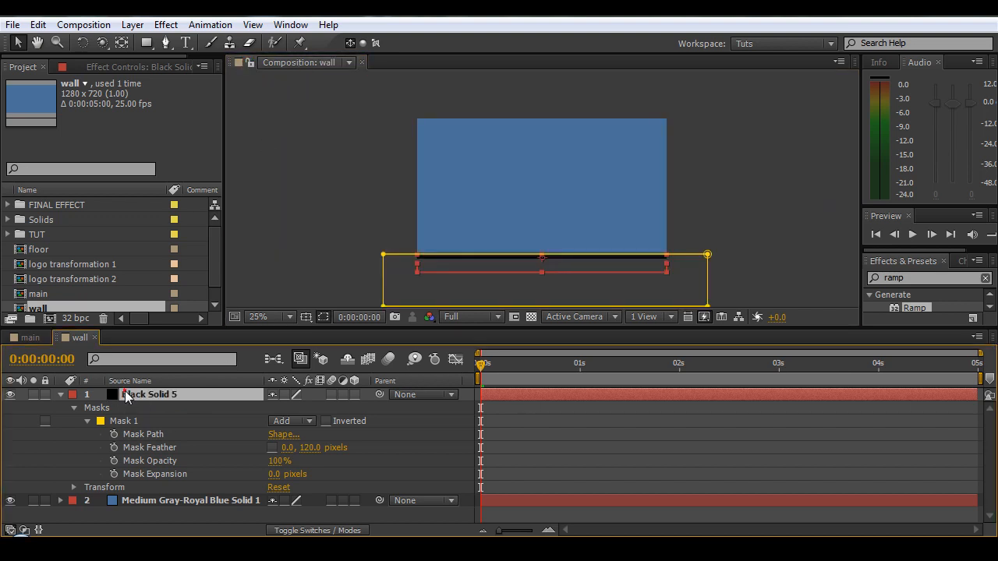
pyautogui.click(29, 337)
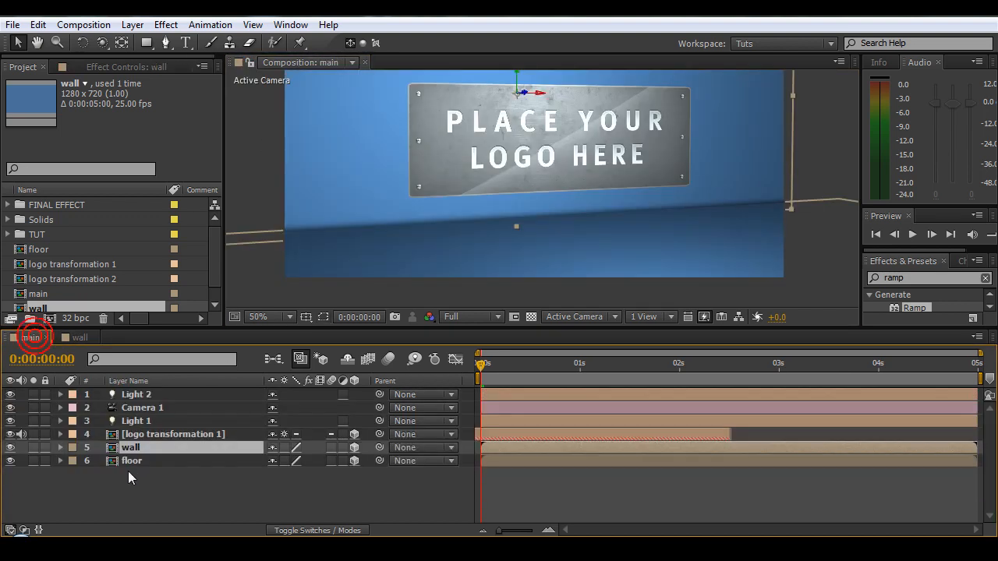
pyautogui.doubleClick(129, 460)
pyautogui.hotkey('ctrl', 'v')
pyautogui.moveTo(485, 367); pyautogui.dragTo(536, 363)
pyautogui.scroll(-2, 555, 220)
pyautogui.moveTo(568, 222); pyautogui.dragTo(568, 196)
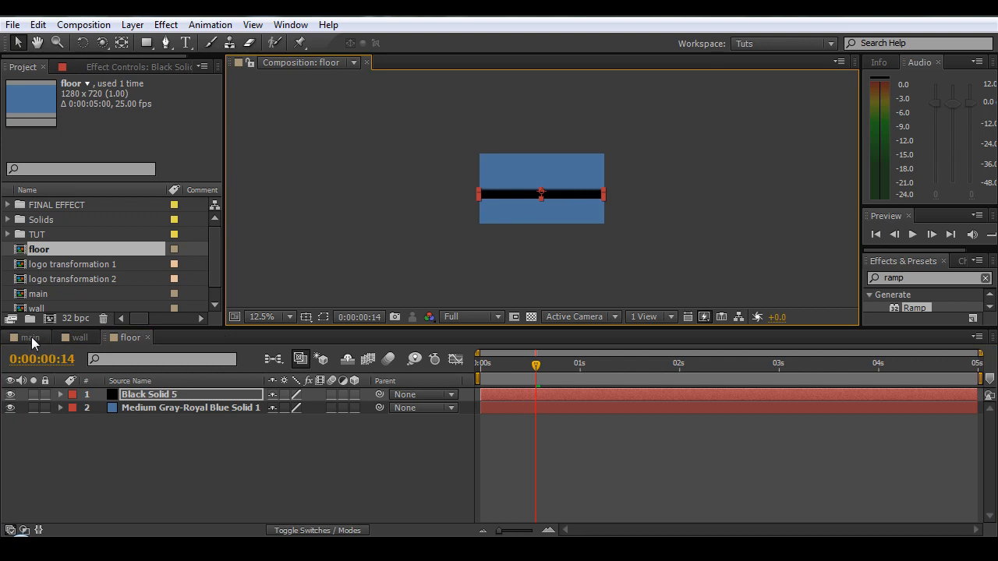
# - With the viewer locked to main, move the floor's black strip to the floor's edge along the wall, and unlock the viewer
pyautogui.click(31, 337)
pyautogui.scroll(-2, 504, 216)
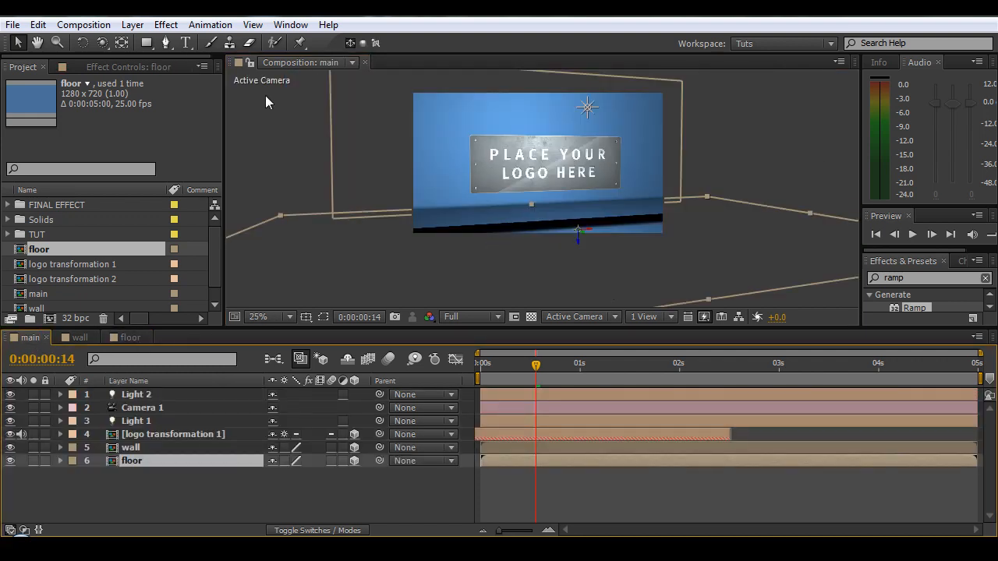
pyautogui.click(249, 62)
pyautogui.click(131, 338)
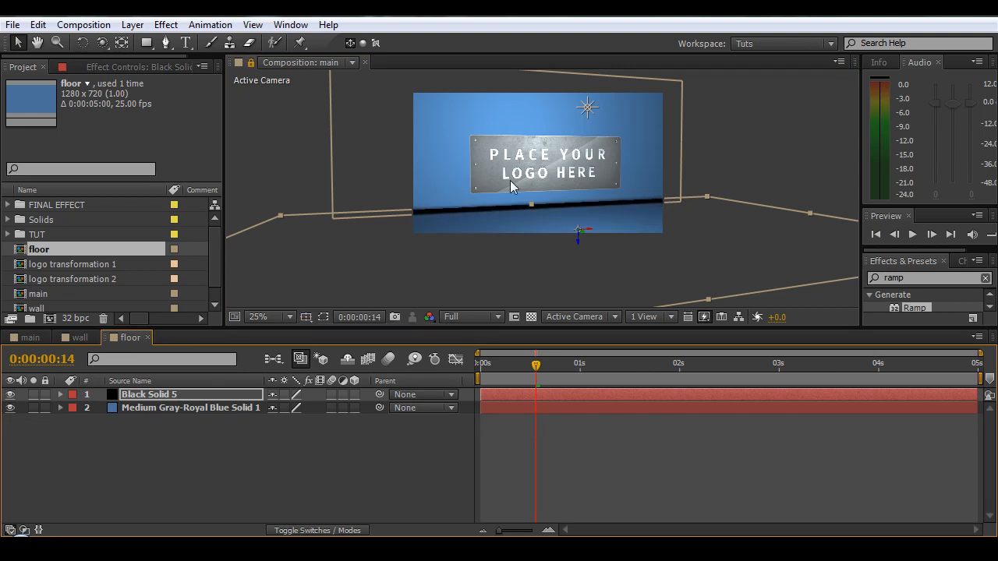
pyautogui.press('.')
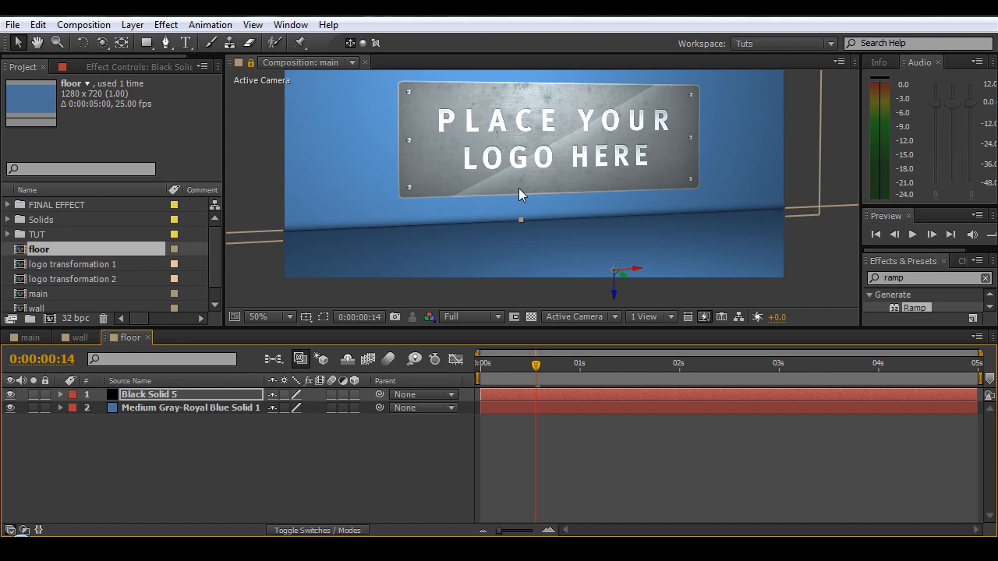
pyautogui.click(165, 458)
pyautogui.click(250, 62)
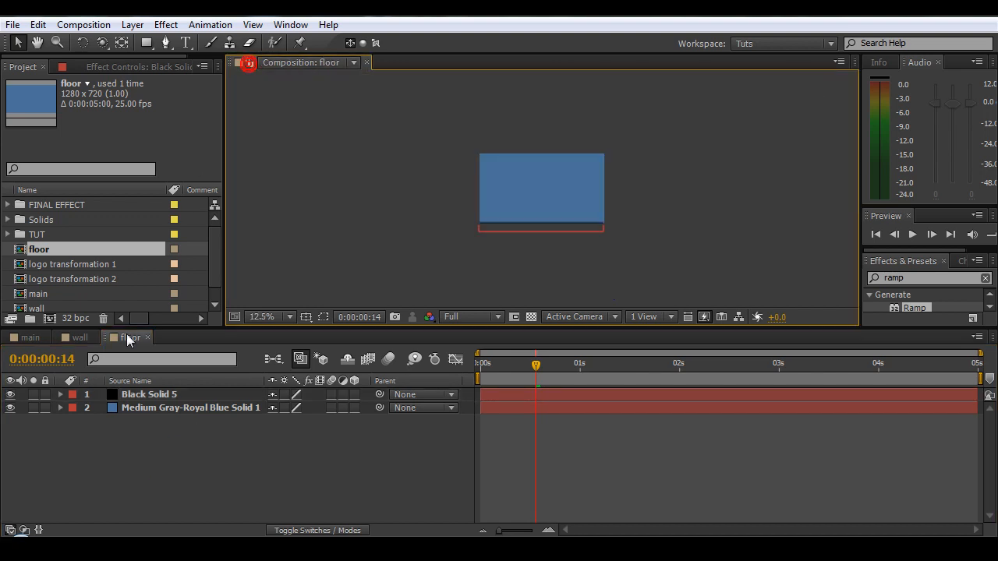
# - Adjust the black strip's vertical position in the floor composition, comparing its shadow along the wall's base in main
pyautogui.press('.')
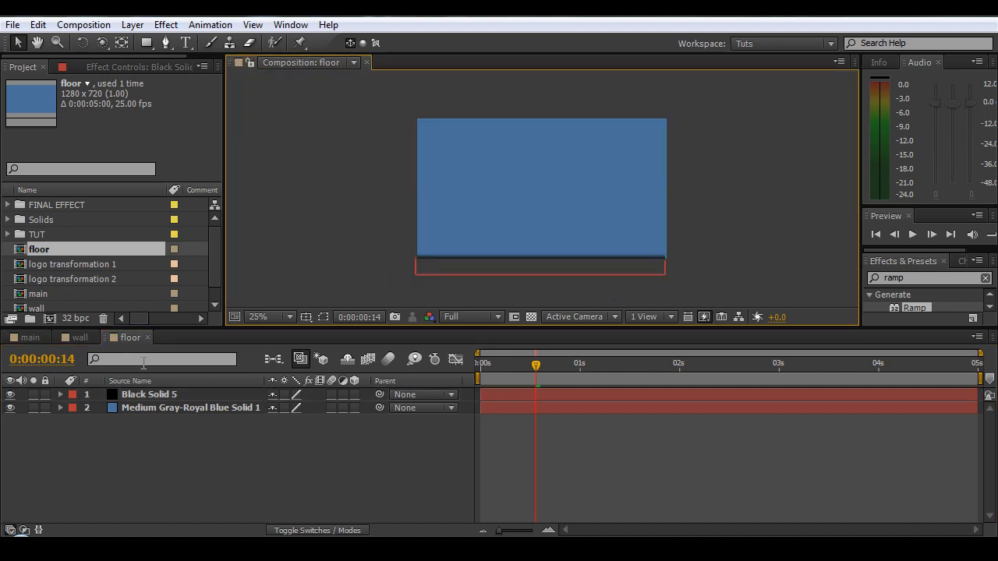
pyautogui.scroll(2, 424, 221)
pyautogui.scroll(-2, 424, 226)
pyautogui.click(143, 395)
pyautogui.hotkey('shift', 'Up')
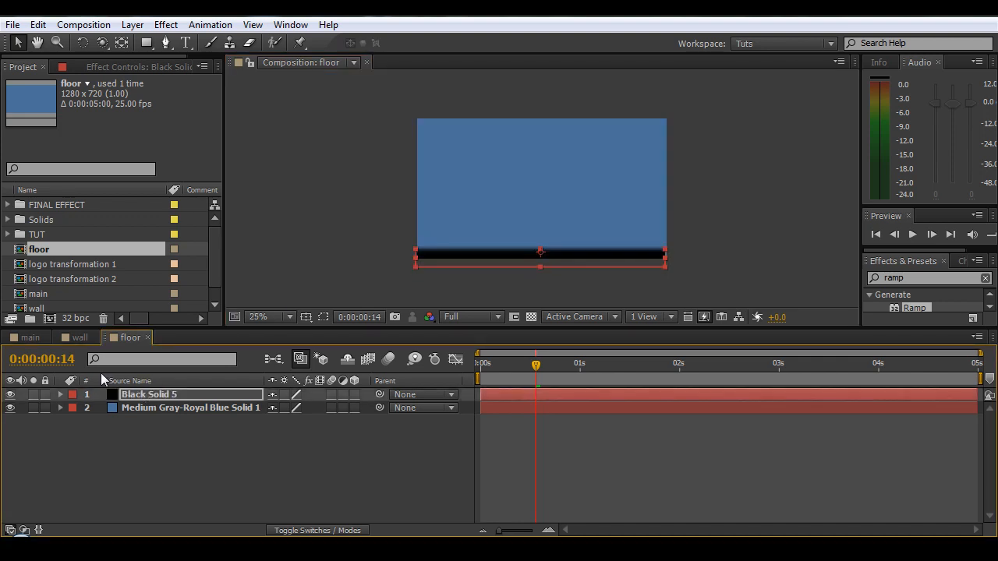
pyautogui.click(29, 336)
pyautogui.scroll(2, 399, 226)
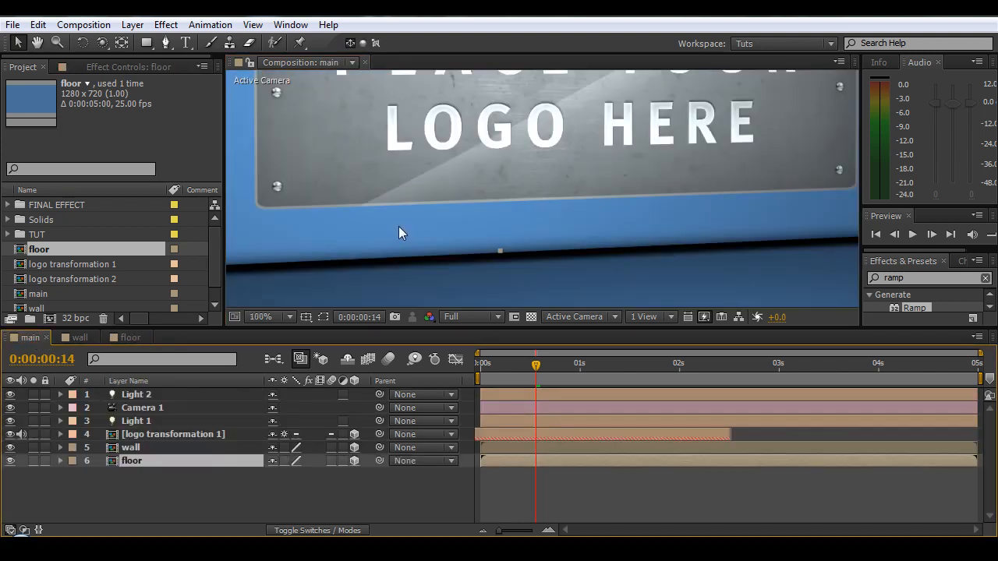
pyautogui.click(130, 338)
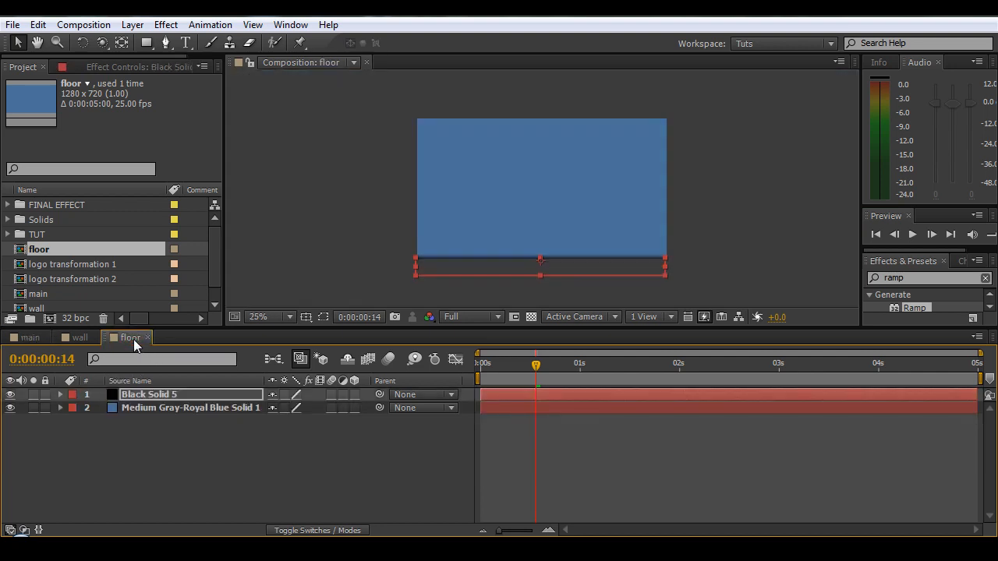
pyautogui.click(43, 337)
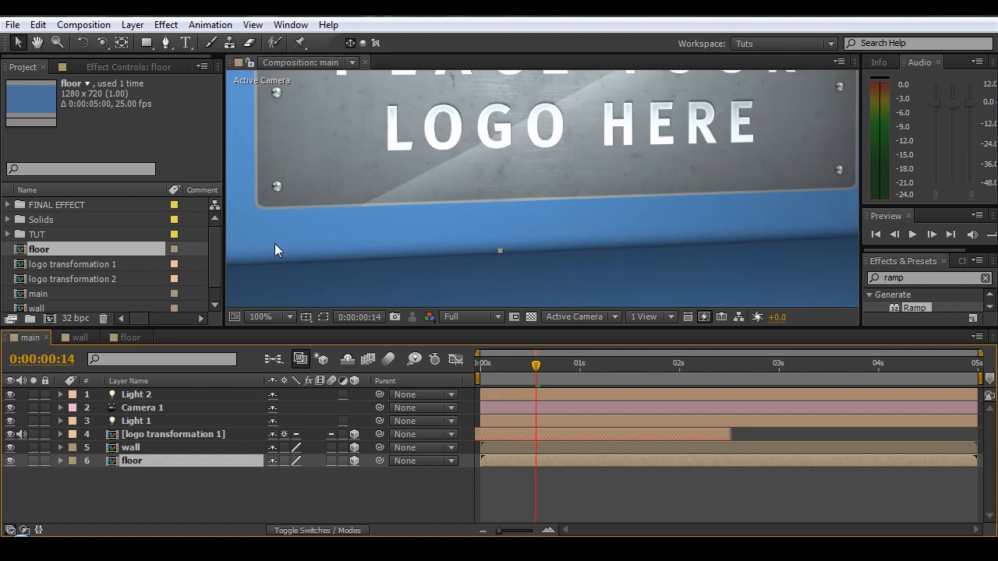
# - Scrub the main composition back to 0:00:00:00 and examine the shadow where the wall meets the floor
pyautogui.scroll(-2, 399, 199)
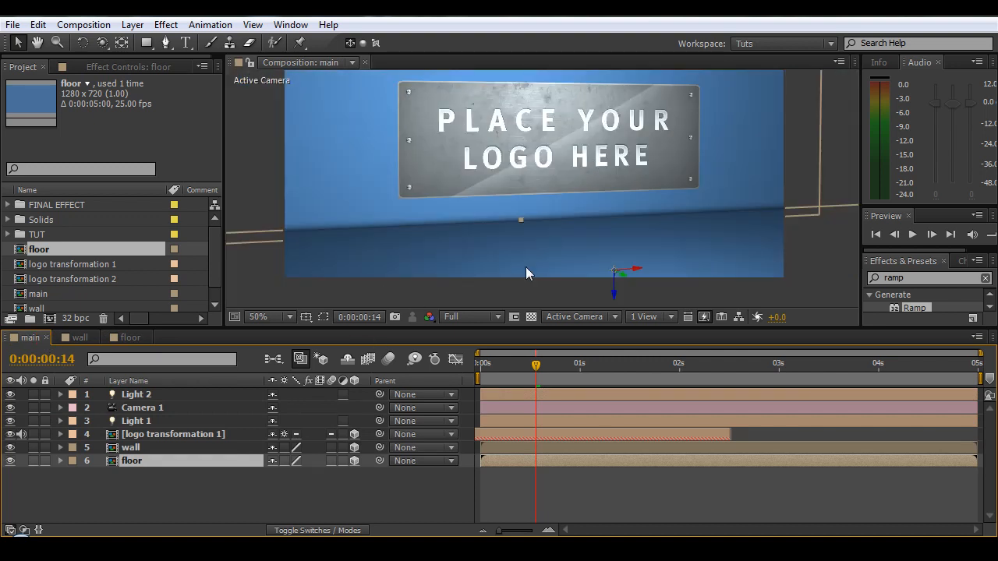
pyautogui.scroll(-2, 443, 201)
pyautogui.moveTo(485, 376); pyautogui.dragTo(473, 407)
pyautogui.scroll(2, 481, 248)
pyautogui.scroll(1, 493, 269)
pyautogui.scroll(-1, 484, 293)
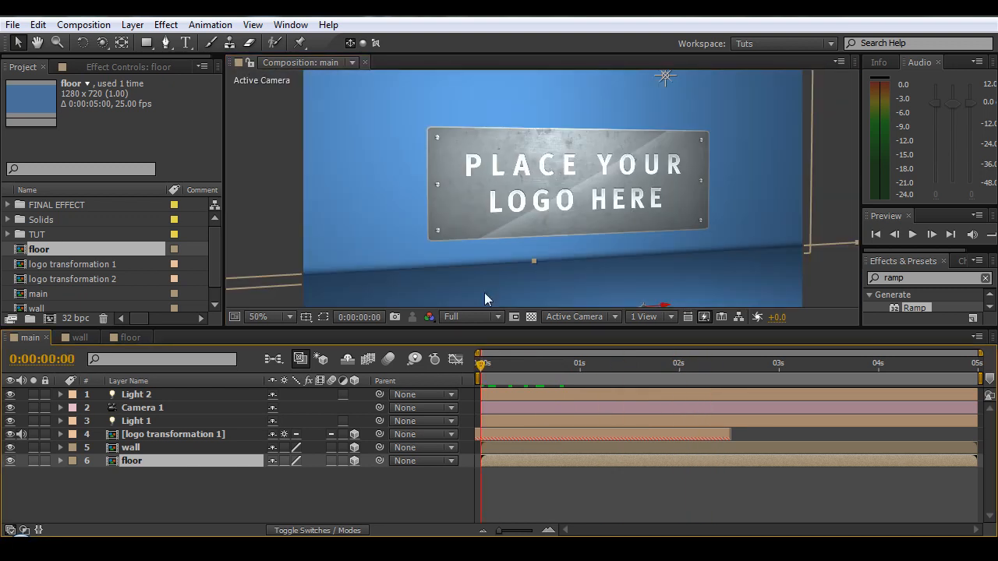
# - Nudge the floor composition's black strip slightly lower and scrub through main to check the seam, returning to the start
pyautogui.click(124, 339)
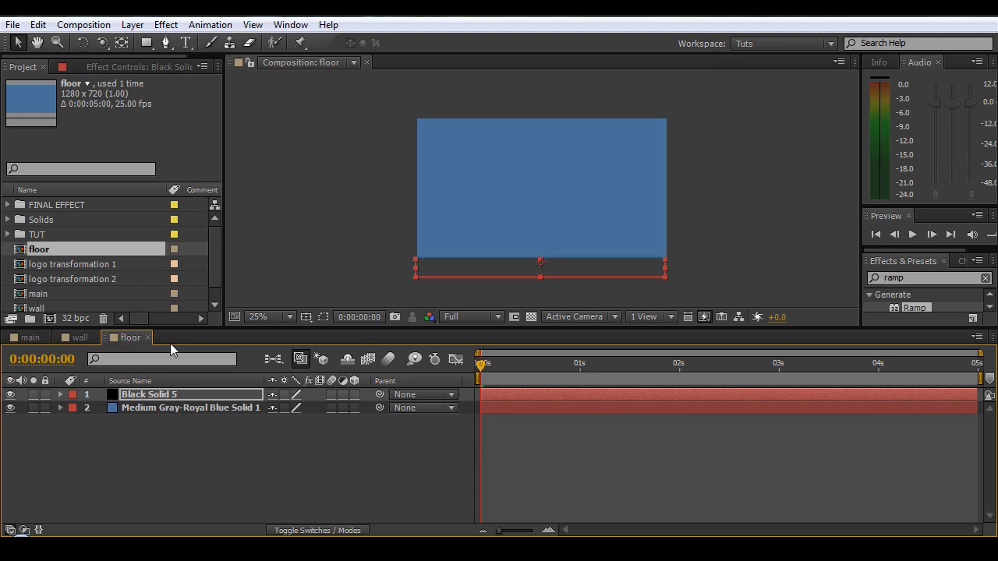
pyautogui.click(30, 338)
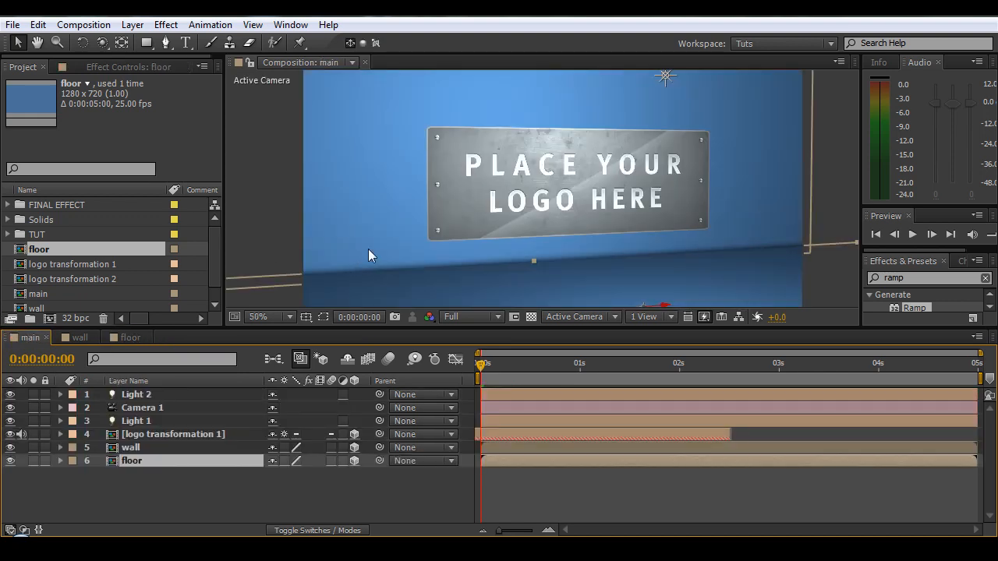
pyautogui.scroll(-1, 375, 246)
pyautogui.moveTo(481, 363); pyautogui.dragTo(607, 365)
pyautogui.press('Home')
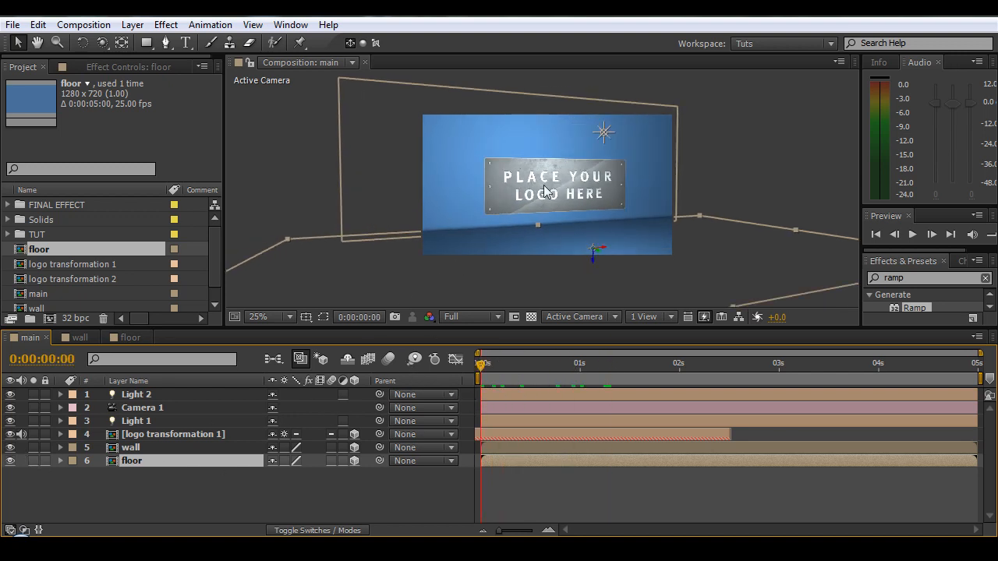
# - Duplicate the logo transformation 1 layer in main and mute the audio of both copies
pyautogui.click(178, 434)
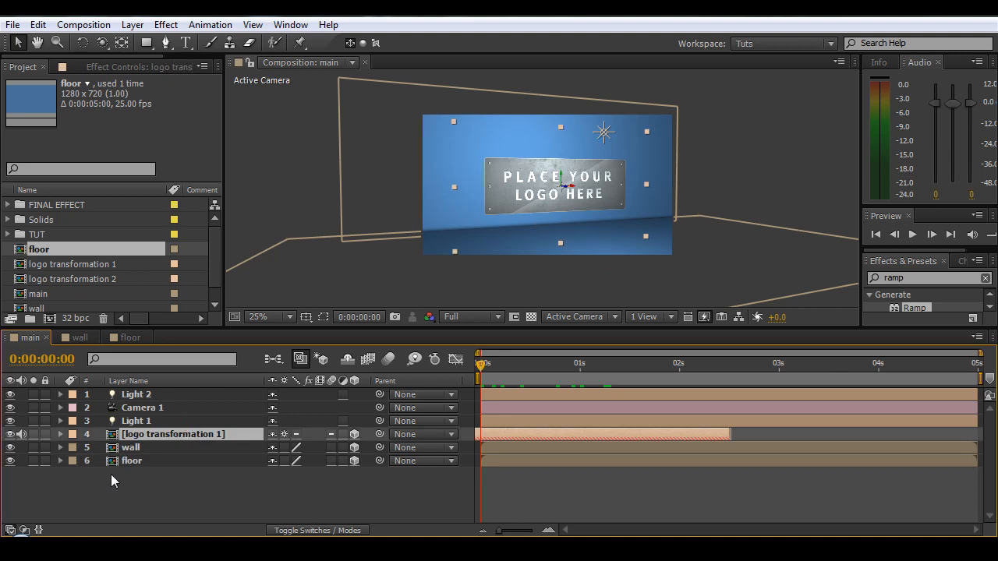
pyautogui.hotkey('ctrl', 'd')
pyautogui.moveTo(22, 434); pyautogui.dragTo(22, 447)
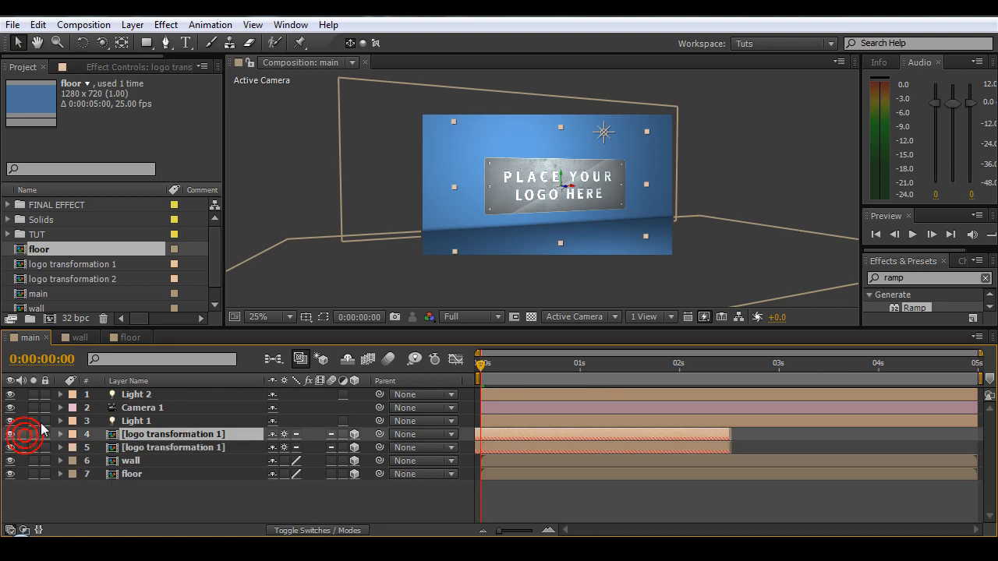
# - Rename the lower logo transformation 1 copy as shadow
pyautogui.click(199, 449)
pyautogui.press('Return')
pyautogui.write('sha')
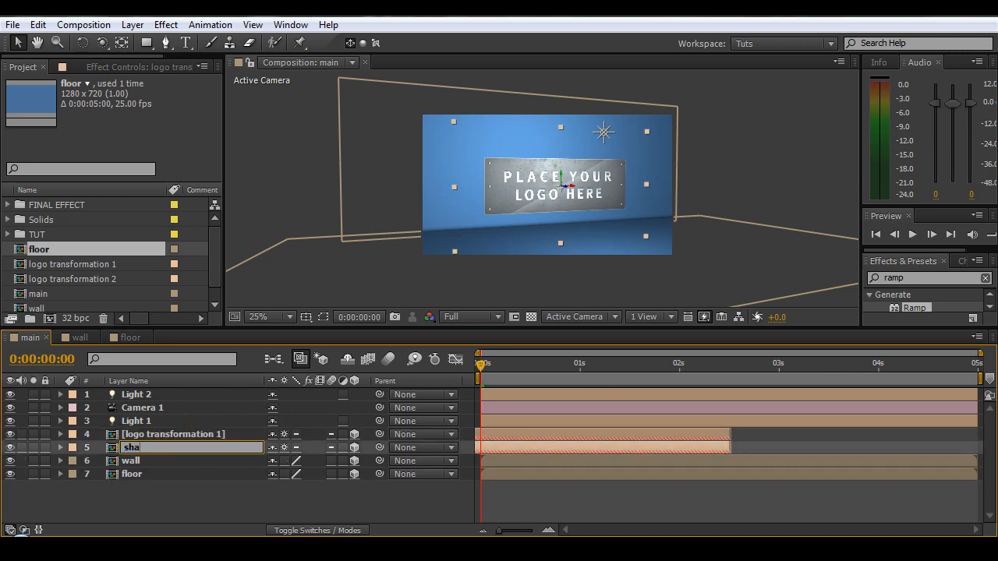
pyautogui.write('dow')
pyautogui.press('Return')
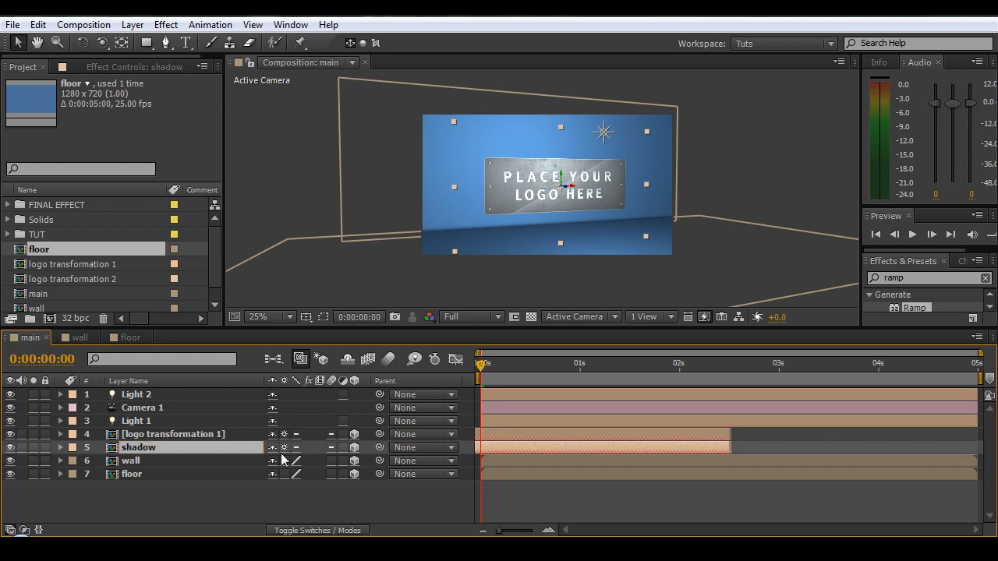
# - With collapse transformations turned off, set the shadow layer's X Rotation to 90° and lower it onto the floor
pyautogui.click(283, 447)
pyautogui.press('r')
pyautogui.click(290, 474)
pyautogui.write('90')
pyautogui.press('Return')
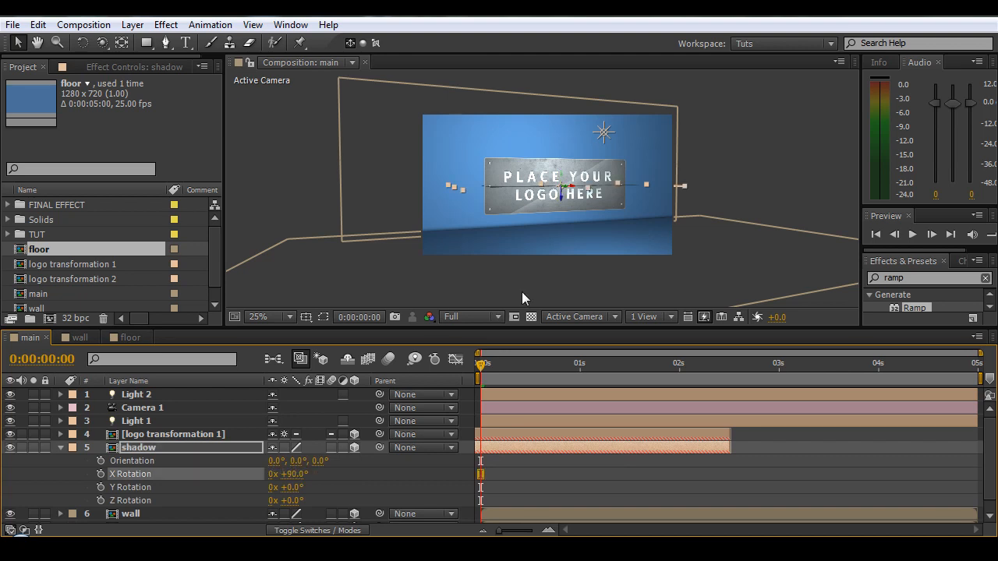
pyautogui.moveTo(562, 196); pyautogui.dragTo(563, 259)
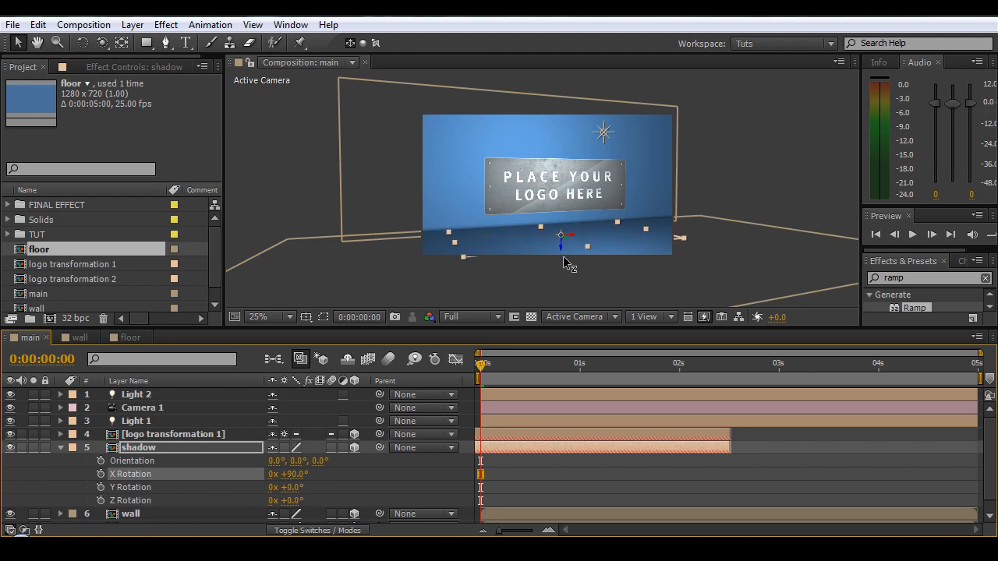
pyautogui.moveTo(565, 258); pyautogui.dragTo(567, 256)
# - Apply the Fill effect to the shadow layer and set its color to black
pyautogui.click(918, 277)
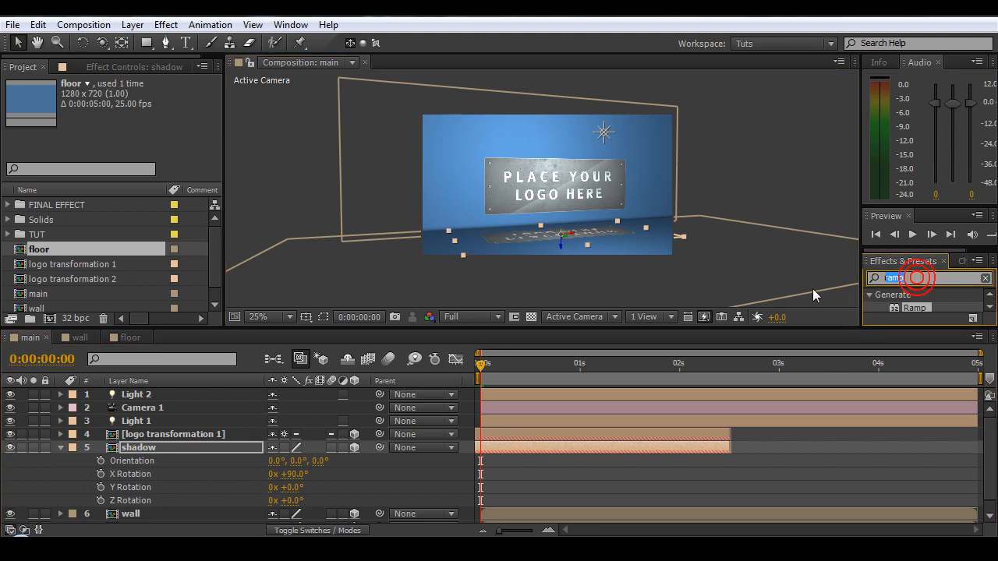
pyautogui.write('fill')
pyautogui.press('Return')
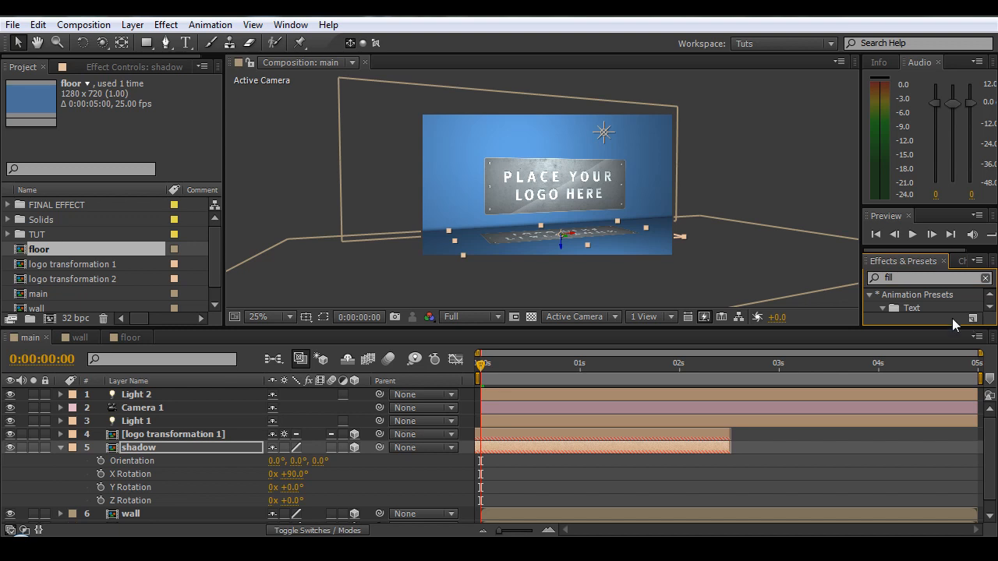
pyautogui.moveTo(947, 324); pyautogui.dragTo(155, 492)
pyautogui.moveTo(140, 315); pyautogui.dragTo(97, 386)
pyautogui.click(436, 191)
# - Set the shadow layer's opacity to 15%
pyautogui.click(170, 490)
pyautogui.press('t')
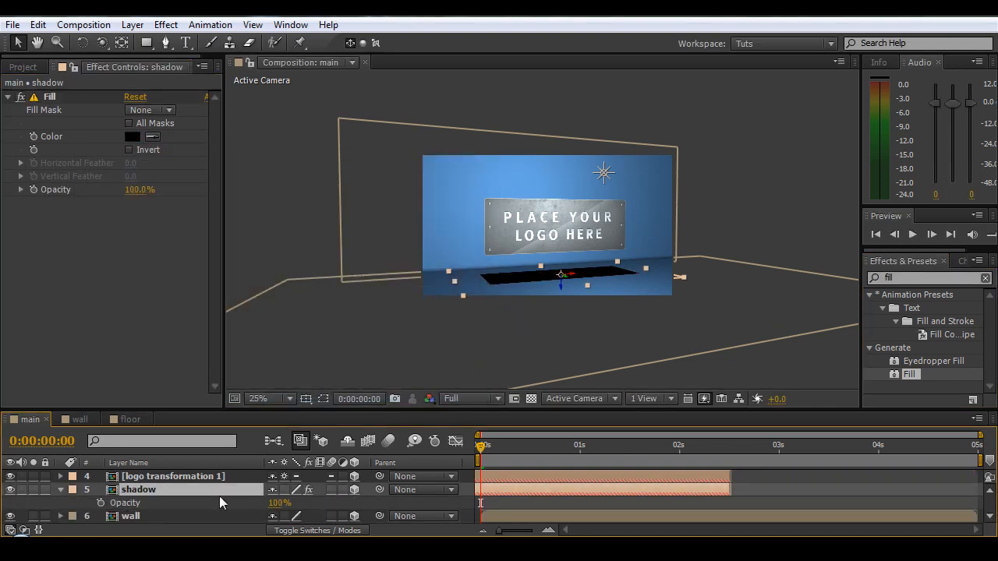
pyautogui.click(277, 503)
pyautogui.write('15')
pyautogui.press('Return')
# - Apply the Fast Blur effect to the shadow layer with a blurriness of 25
pyautogui.click(910, 277)
pyautogui.doubleClick(910, 277)
pyautogui.write('fast blur')
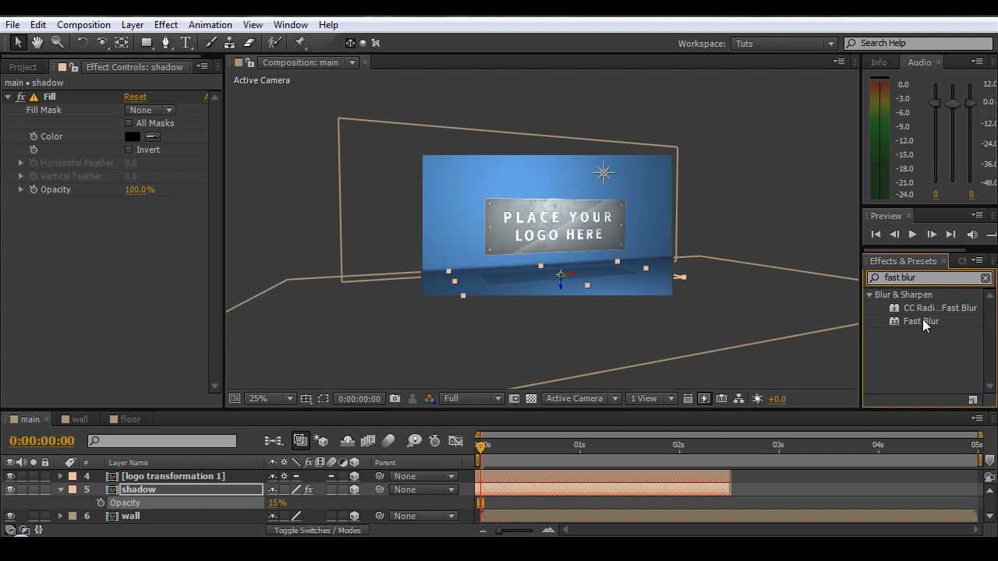
pyautogui.moveTo(923, 320); pyautogui.dragTo(110, 505)
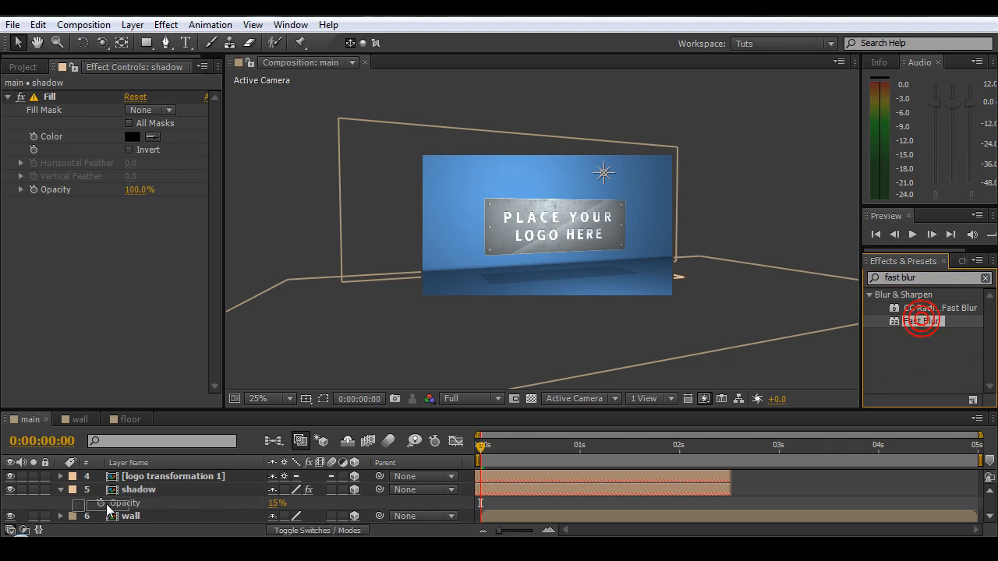
pyautogui.click(130, 216)
pyautogui.write('25')
pyautogui.press('Return')
pyautogui.click(289, 282)
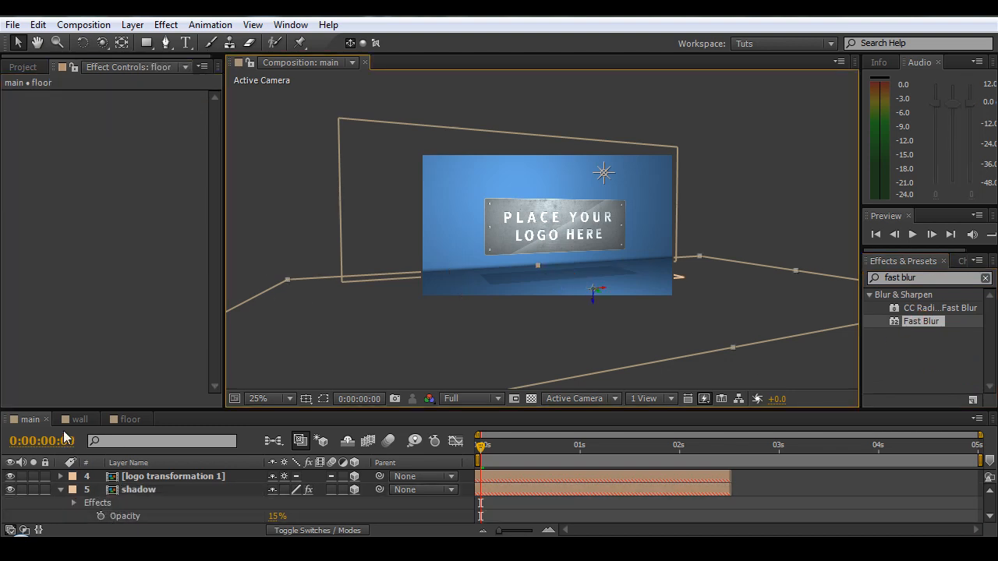
# - Collapse the shadow layer's properties and scrub the main composition to review the soft floor shadow
pyautogui.moveTo(370, 411); pyautogui.dragTo(532, 318)
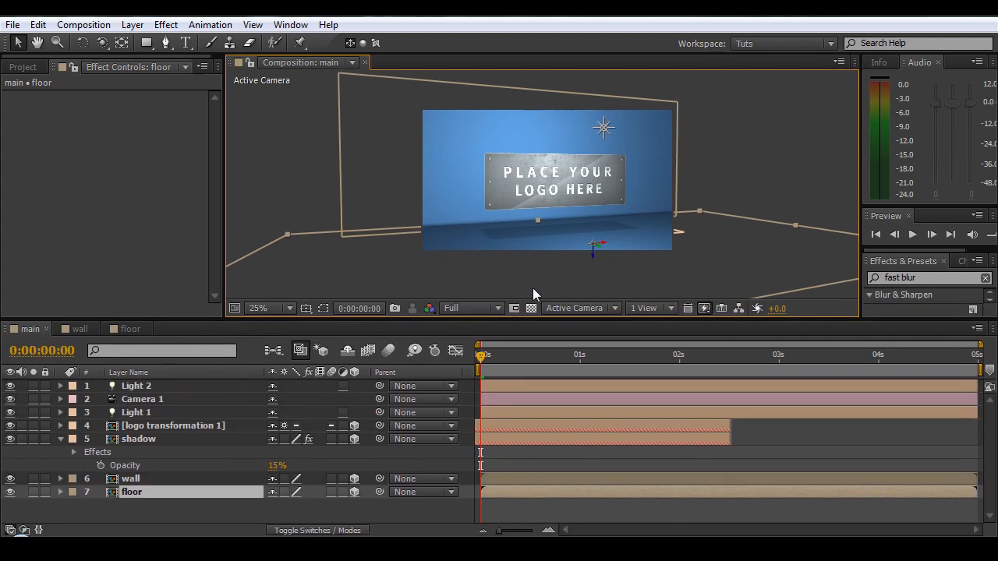
pyautogui.click(60, 439)
pyautogui.moveTo(477, 355); pyautogui.dragTo(468, 412)
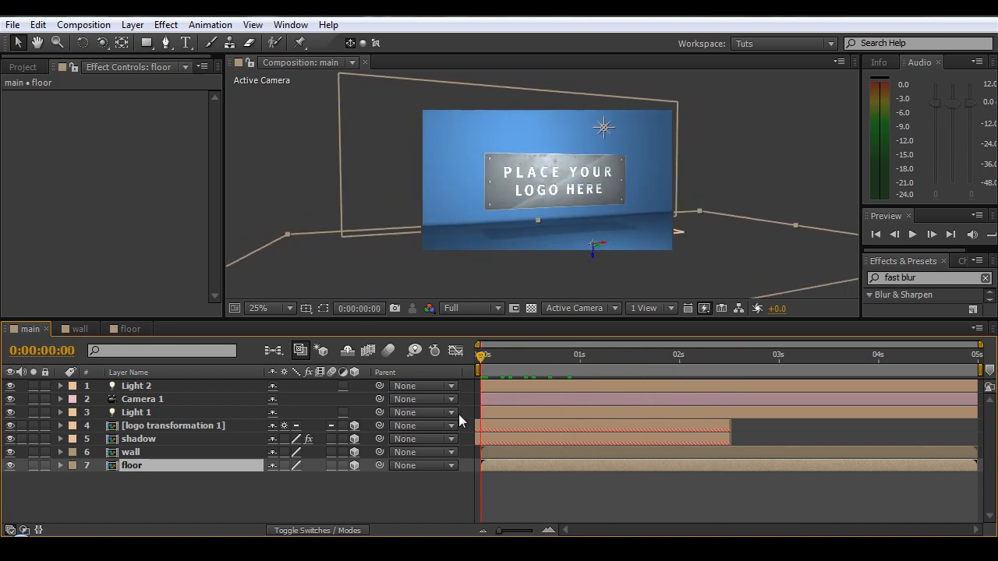
# - Open the floor composition and apply the Ramp effect to its Medium Gray-Royal Blue solid
pyautogui.doubleClick(132, 465)
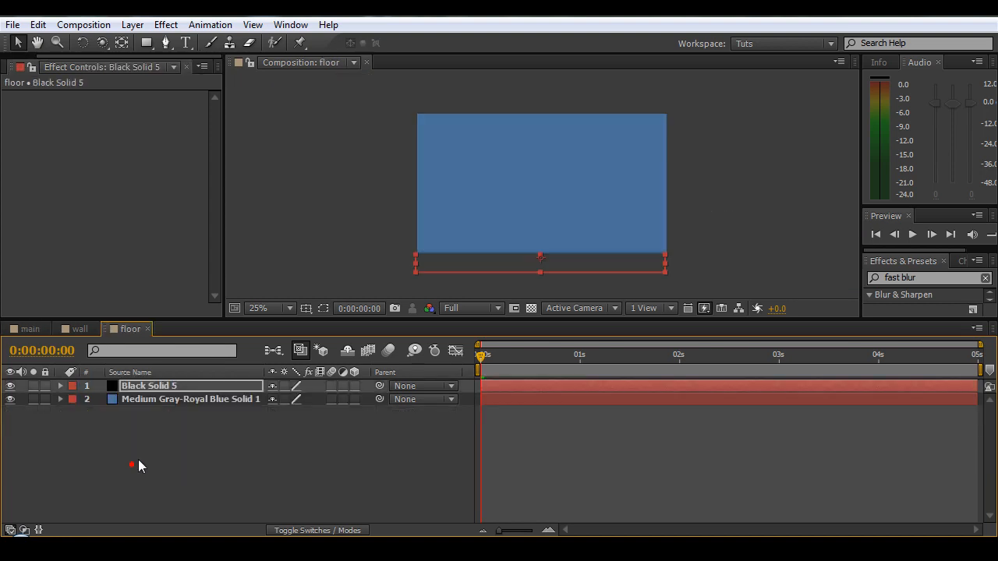
pyautogui.click(920, 277)
pyautogui.write('ramp')
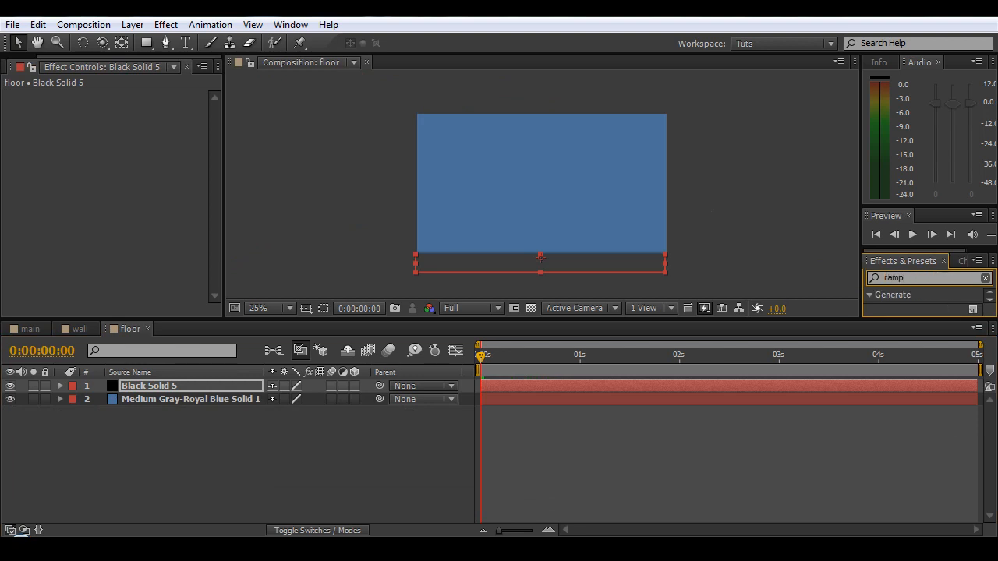
pyautogui.moveTo(941, 322); pyautogui.dragTo(941, 382)
pyautogui.moveTo(922, 310); pyautogui.dragTo(130, 459)
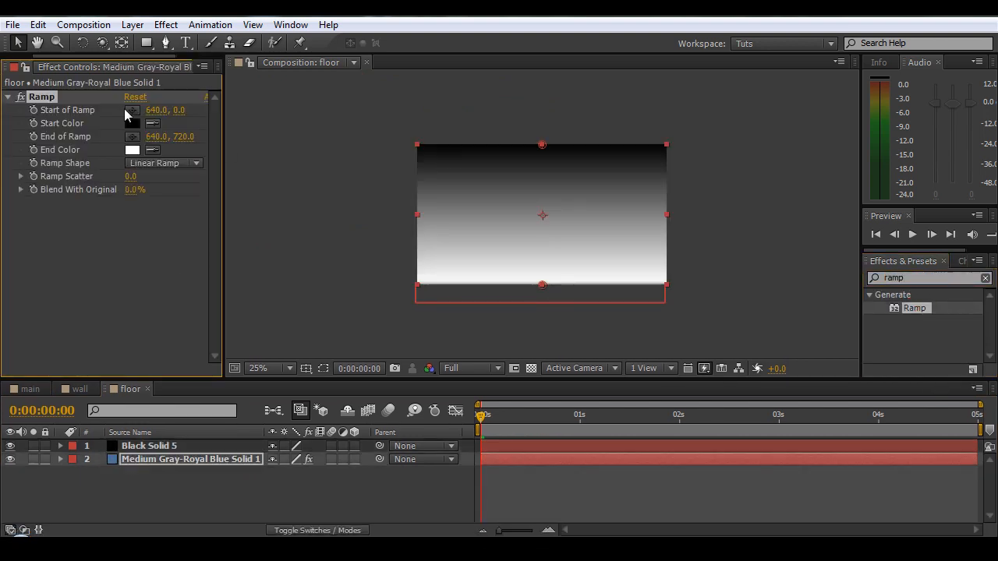
# - Sample the solid's blue as the ramp's start color, choose a pale lavender blue end color, and inspect the floor in main
pyautogui.click(153, 122)
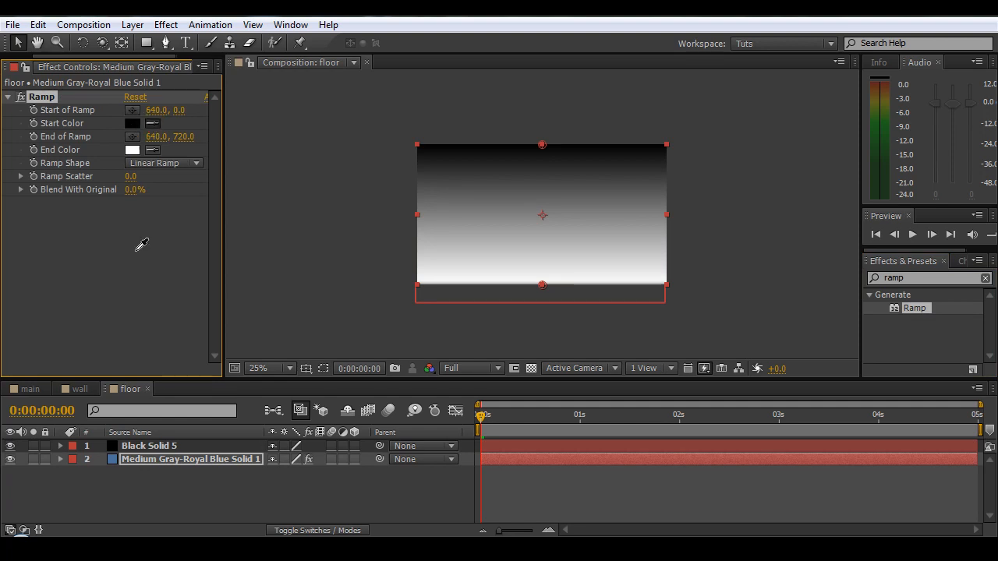
pyautogui.click(116, 459)
pyautogui.click(133, 149)
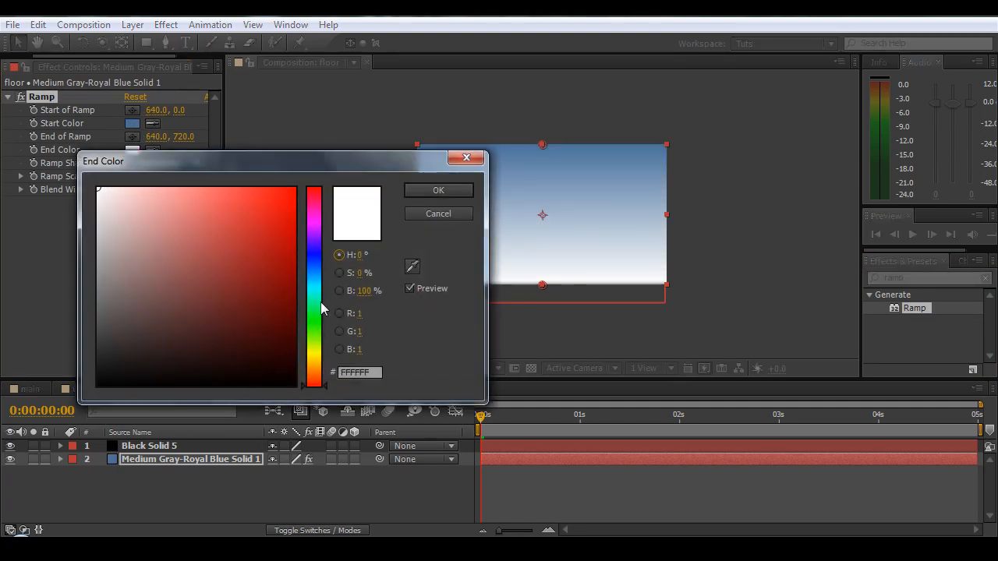
pyautogui.click(314, 259)
pyautogui.click(212, 288)
pyautogui.click(189, 279)
pyautogui.moveTo(179, 287); pyautogui.dragTo(151, 206)
pyautogui.click(434, 189)
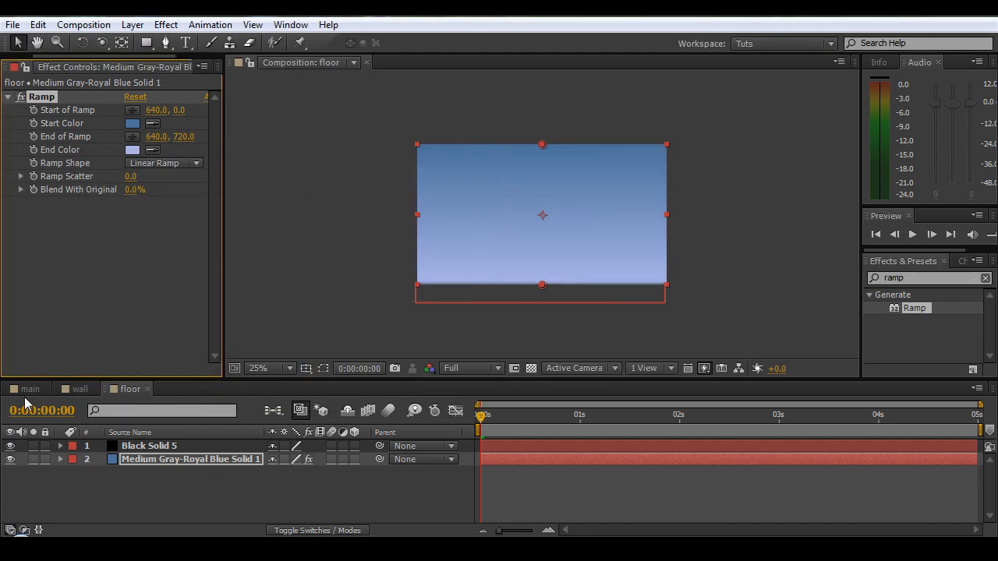
pyautogui.click(29, 388)
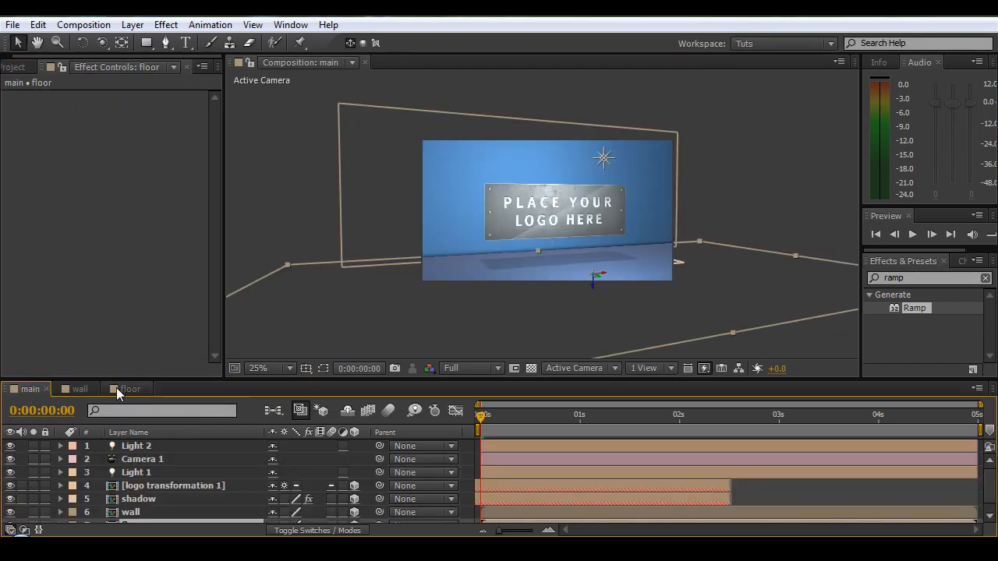
pyautogui.press('.')
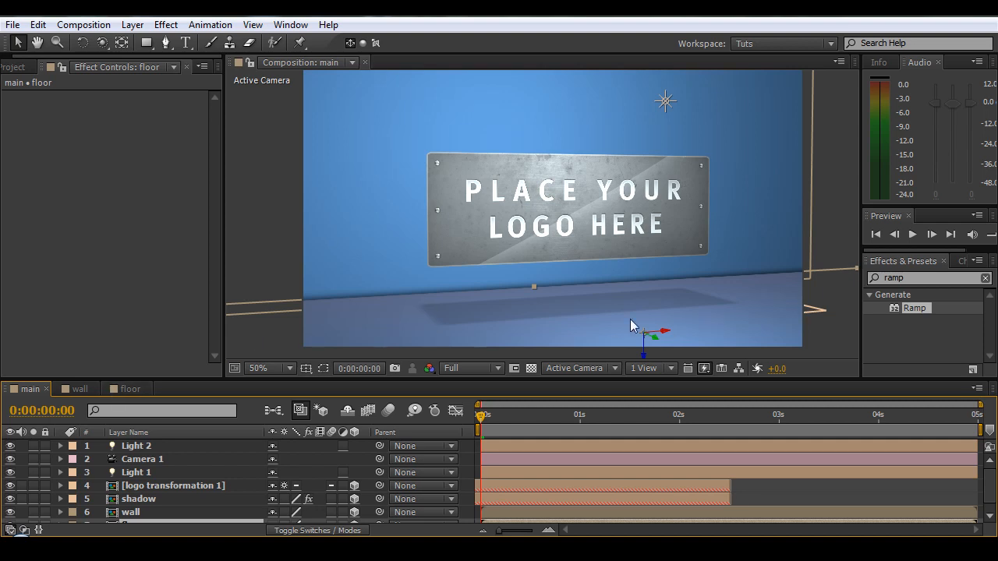
# - Change the floor ramp's start color to a brighter blue and return to the main composition
pyautogui.click(131, 389)
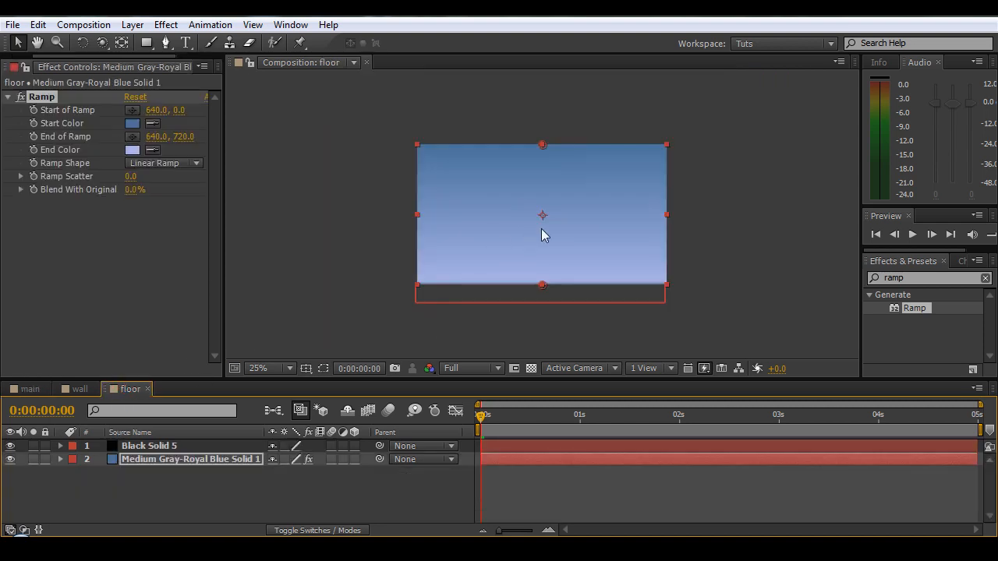
pyautogui.click(132, 123)
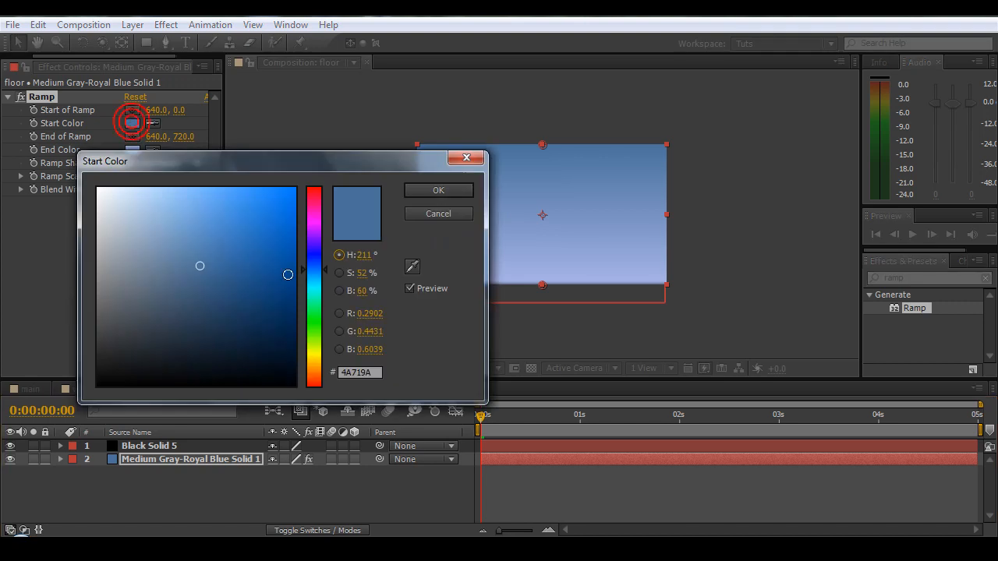
pyautogui.click(223, 217)
pyautogui.click(436, 190)
pyautogui.click(30, 388)
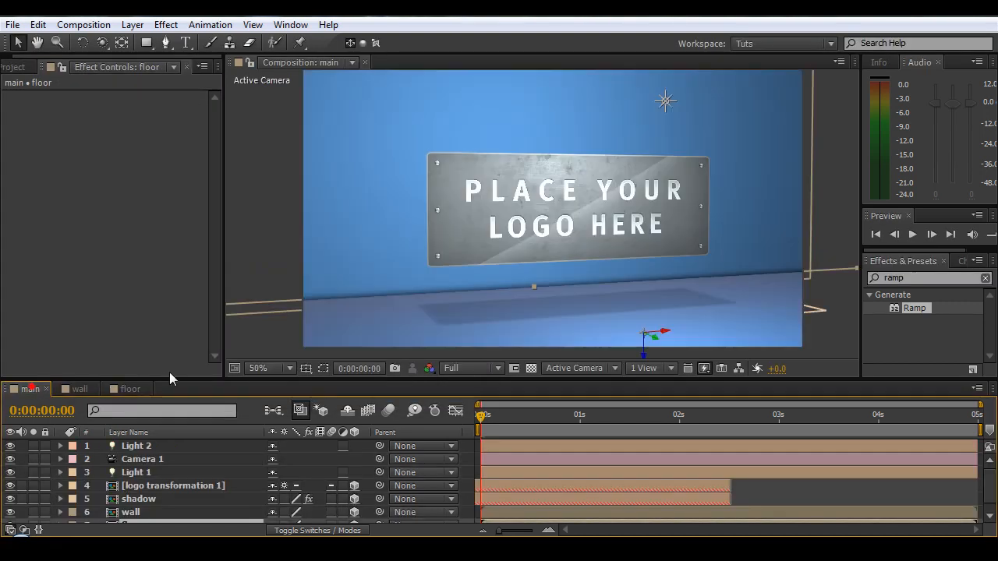
# - Turn off the Ramp effect on the floor composition's blue solid and check the plain floor in main
pyautogui.scroll(-2, 504, 222)
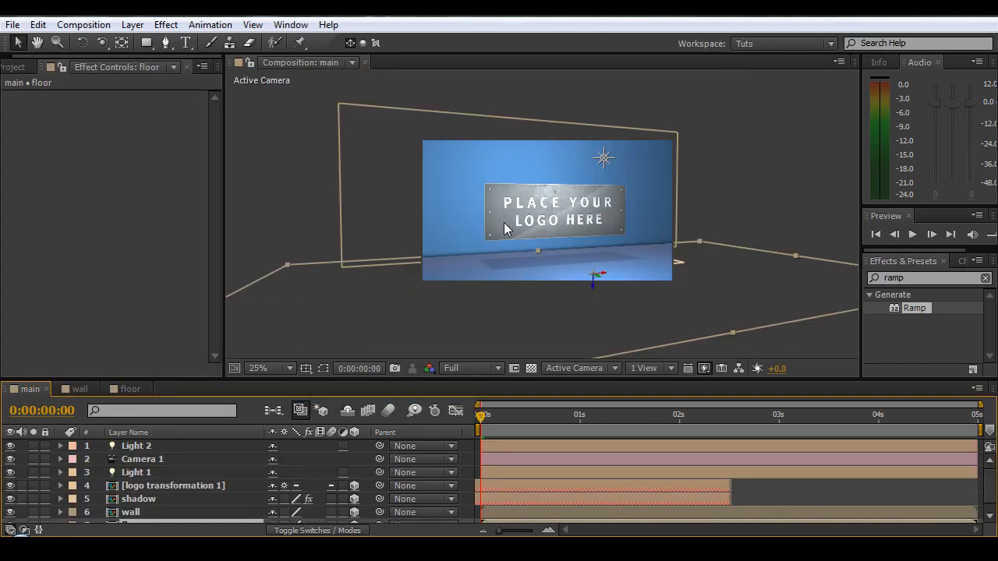
pyautogui.click(125, 388)
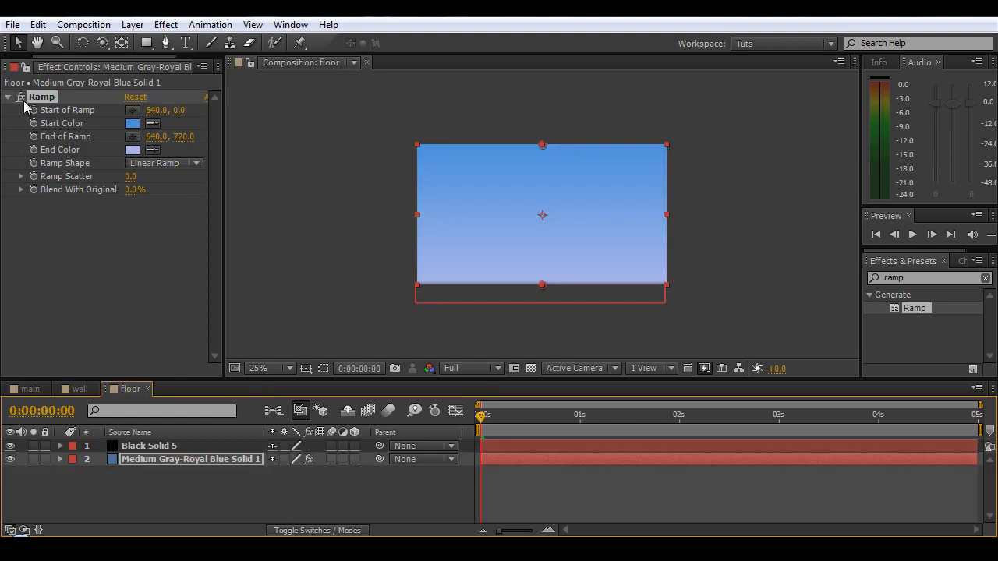
pyautogui.click(29, 388)
pyautogui.scroll(2, 487, 222)
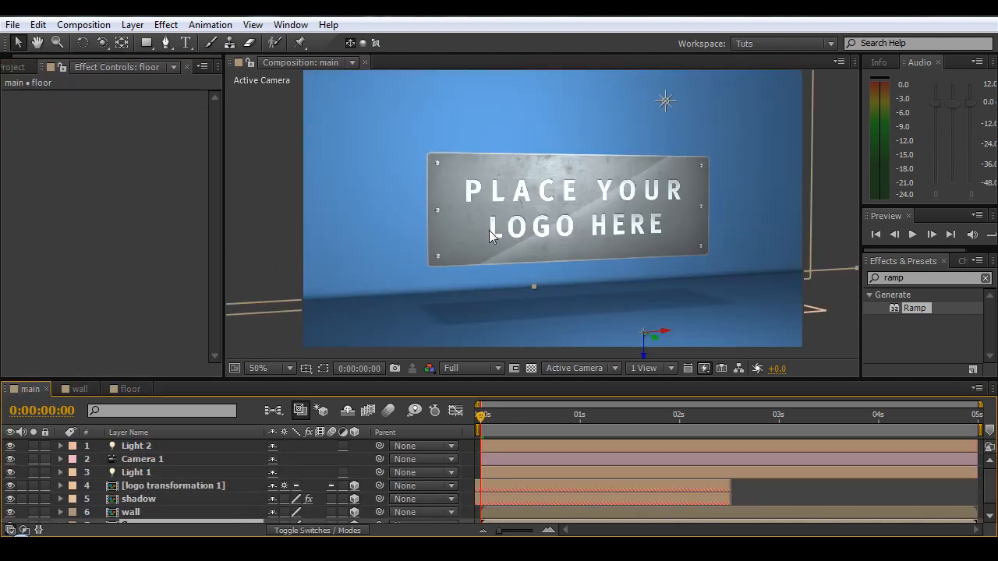
pyautogui.scroll(-1, 507, 195)
pyautogui.scroll(1, 515, 172)
# - Enlarge the timeline area to show all of main's layers and scrub the opening frames back to the start
pyautogui.moveTo(448, 378); pyautogui.dragTo(445, 346)
pyautogui.moveTo(494, 385); pyautogui.dragTo(463, 416)
pyautogui.scroll(-1, 464, 199)
pyautogui.scroll(1, 459, 237)
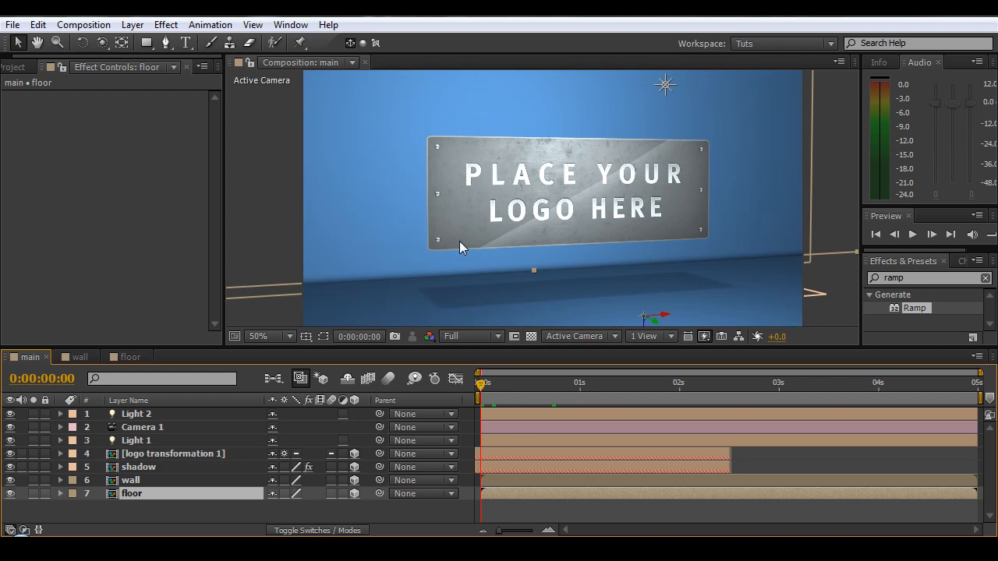
pyautogui.scroll(-1, 456, 234)
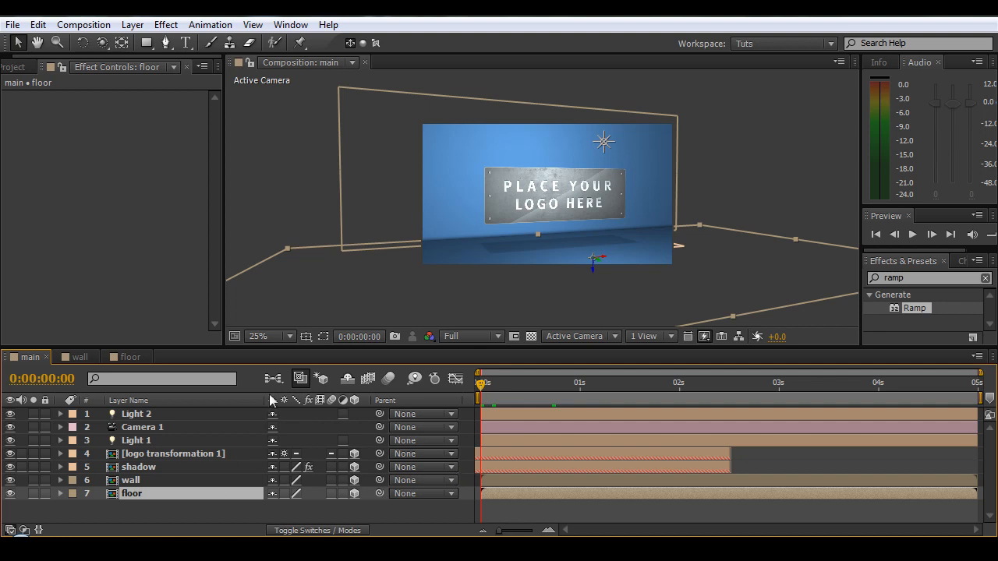
pyautogui.moveTo(341, 347); pyautogui.dragTo(342, 321)
# - Add an adjustment layer to the main composition and name it SHAKE
pyautogui.rightClick(133, 487)
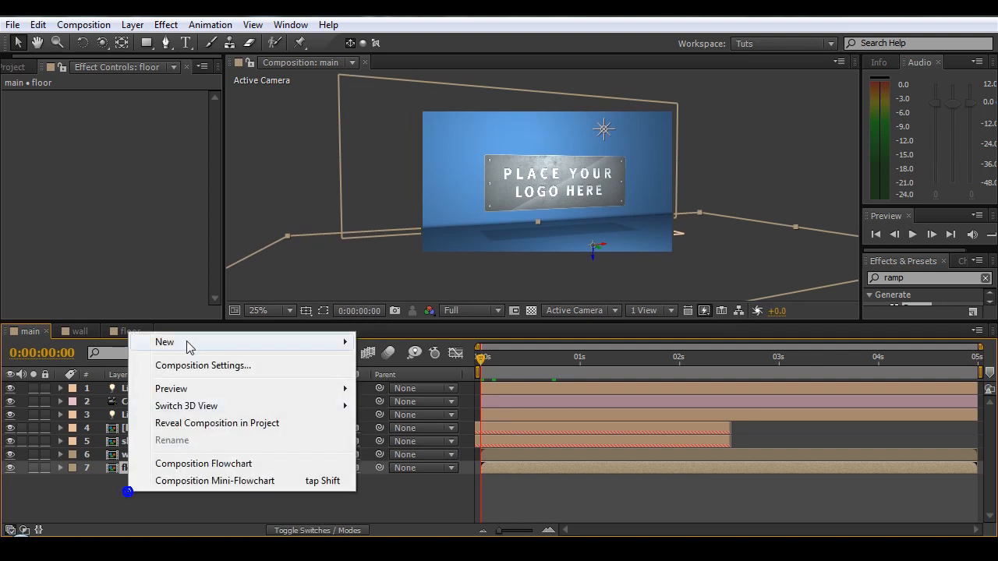
pyautogui.moveTo(189, 343)
pyautogui.click(420, 468)
pyautogui.press('Return')
pyautogui.write('SHAKE')
pyautogui.press('Return')
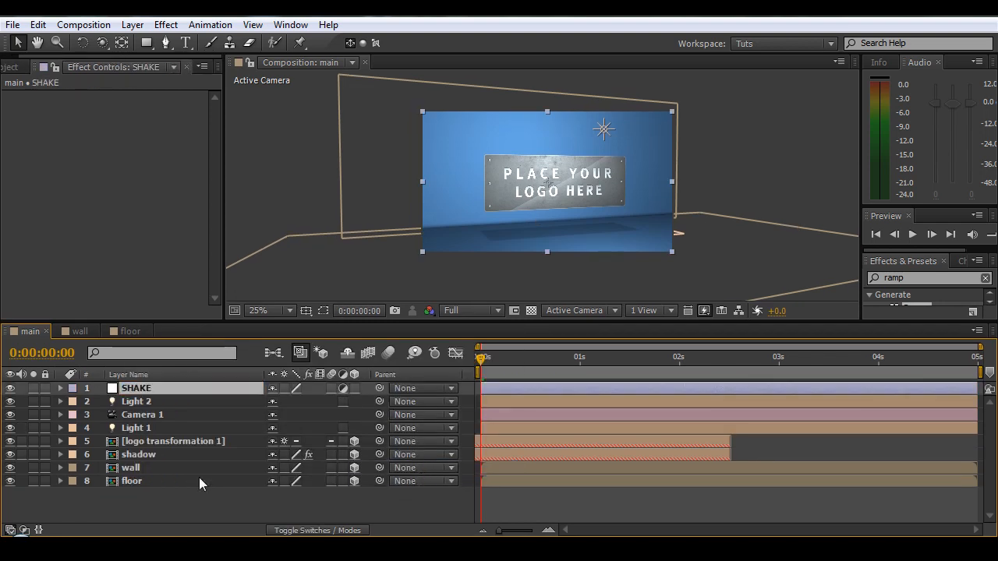
# - Add a second adjustment layer to main and name it SHAKE CONTROL
pyautogui.rightClick(161, 503)
pyautogui.moveTo(216, 352)
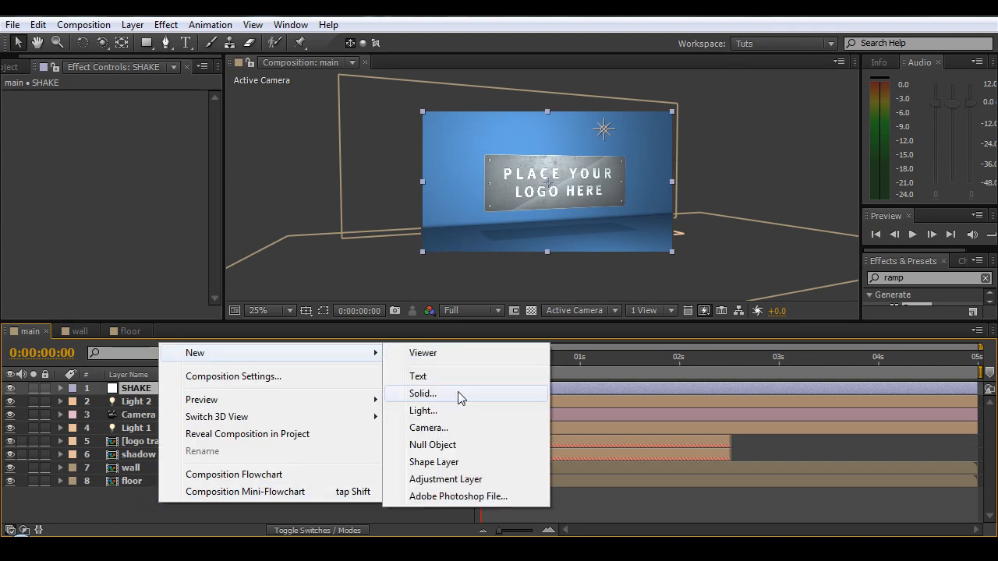
pyautogui.click(446, 478)
pyautogui.press('Return')
pyautogui.write('SHAKE')
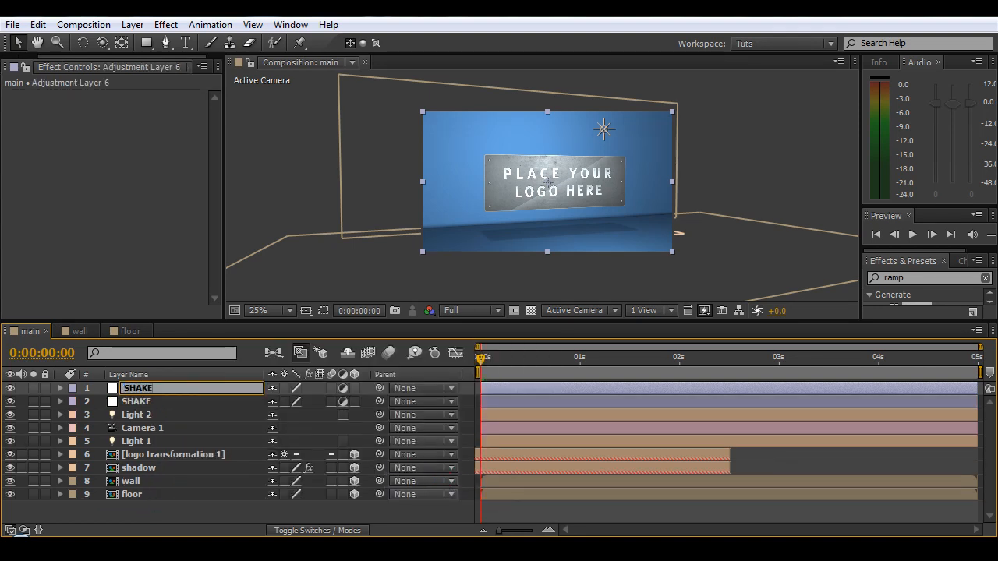
pyautogui.write(' CONTROL')
pyautogui.press('Return')
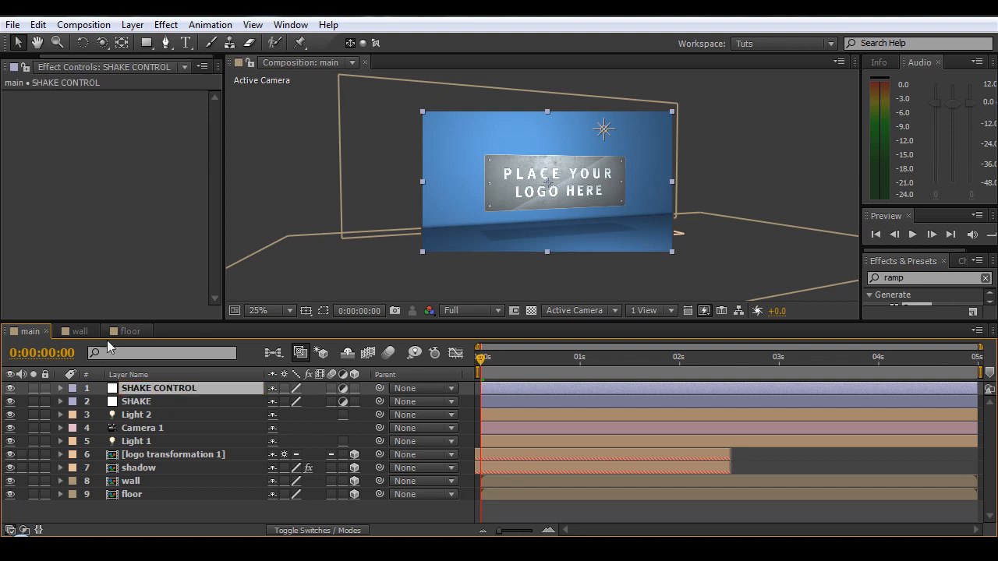
# - Find the Slider Control effect and apply it to the SHAKE CONTROL layer
pyautogui.click(142, 402)
pyautogui.scroll(2, 599, 128)
pyautogui.scroll(-2, 598, 123)
pyautogui.moveTo(927, 249); pyautogui.dragTo(936, 177)
pyautogui.click(926, 206)
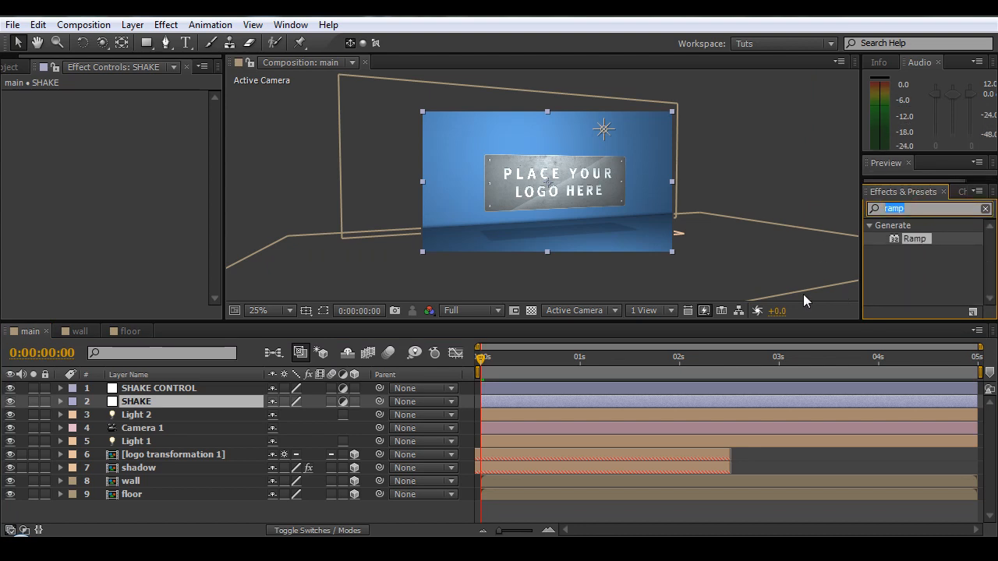
pyautogui.press('BackSpace')
pyautogui.write('slider')
pyautogui.moveTo(950, 233); pyautogui.dragTo(238, 390)
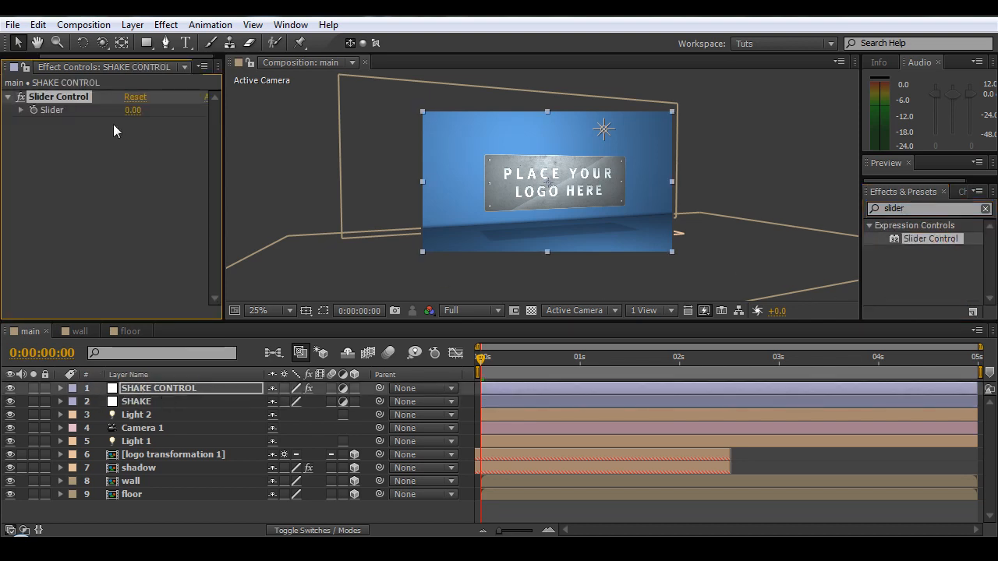
# - Expand the SHAKE CONTROL layer's effects in the timeline down to the Slider property
pyautogui.click(59, 389)
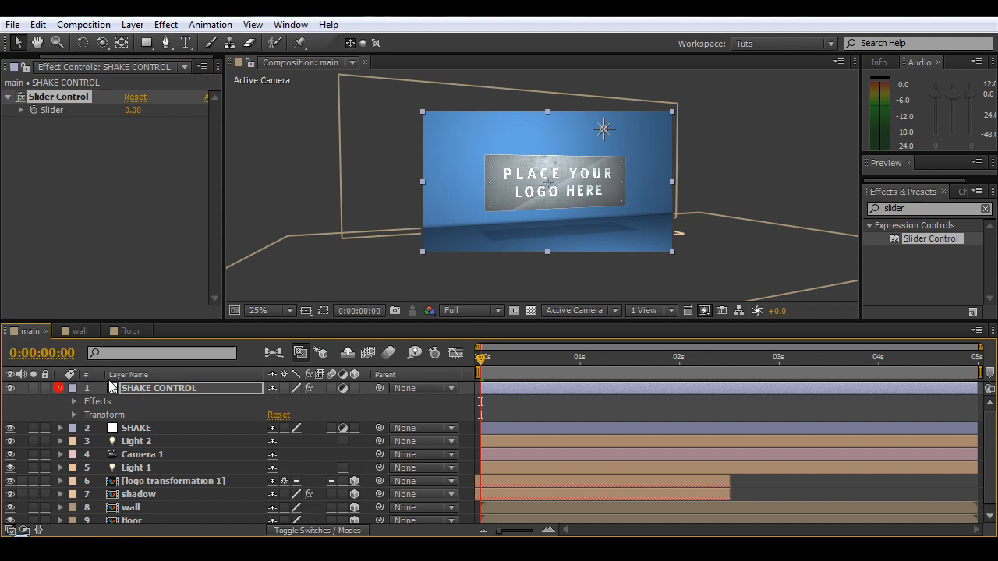
pyautogui.click(74, 402)
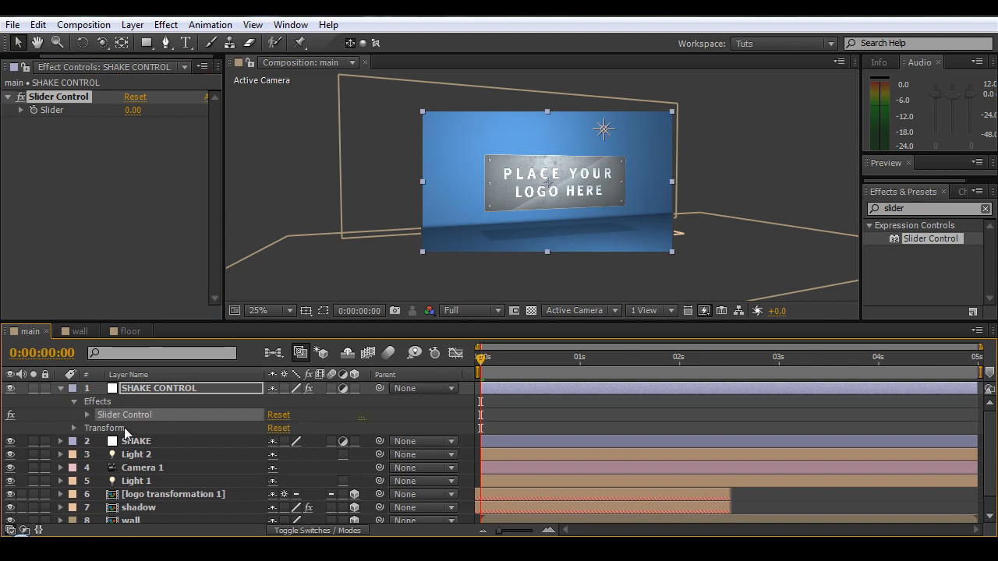
pyautogui.click(87, 415)
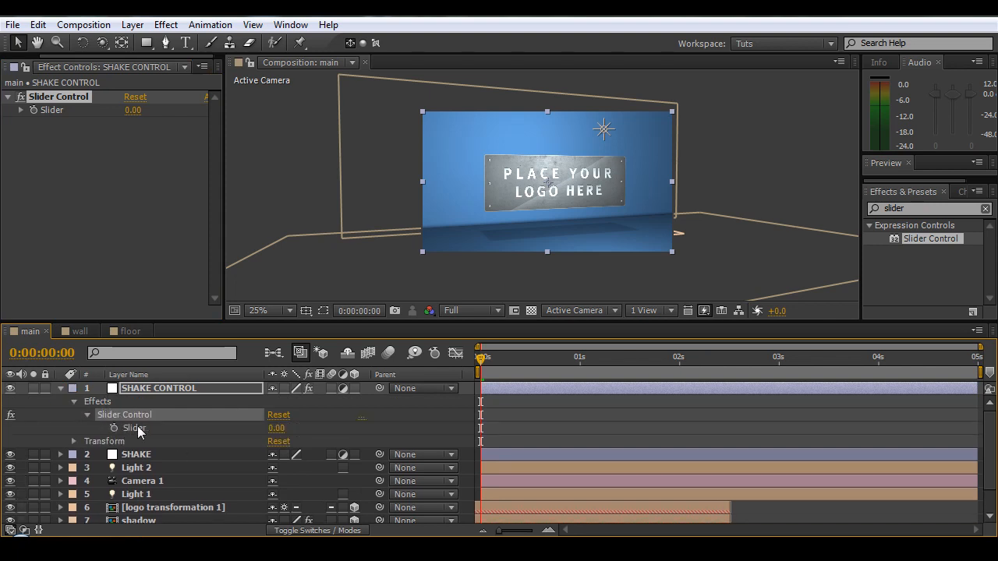
# - Find the Transform effect and apply it to the SHAKE adjustment layer
pyautogui.click(138, 458)
pyautogui.click(895, 209)
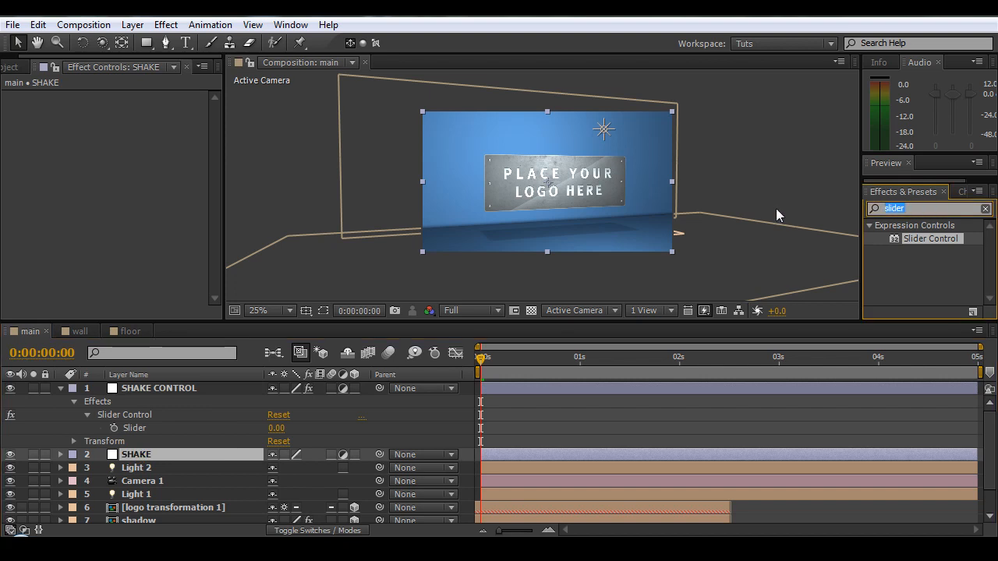
pyautogui.write('transform')
pyautogui.moveTo(923, 239); pyautogui.dragTo(145, 455)
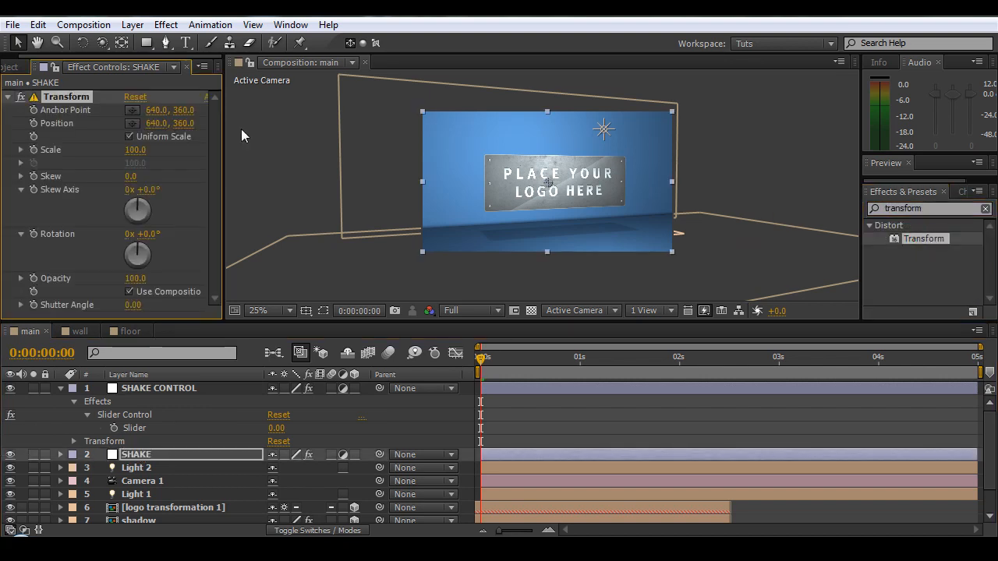
# - Trim the SHAKE layer to start at 0:00:01:00, just before the logo plate begins to break apart
pyautogui.moveTo(481, 358); pyautogui.dragTo(601, 387)
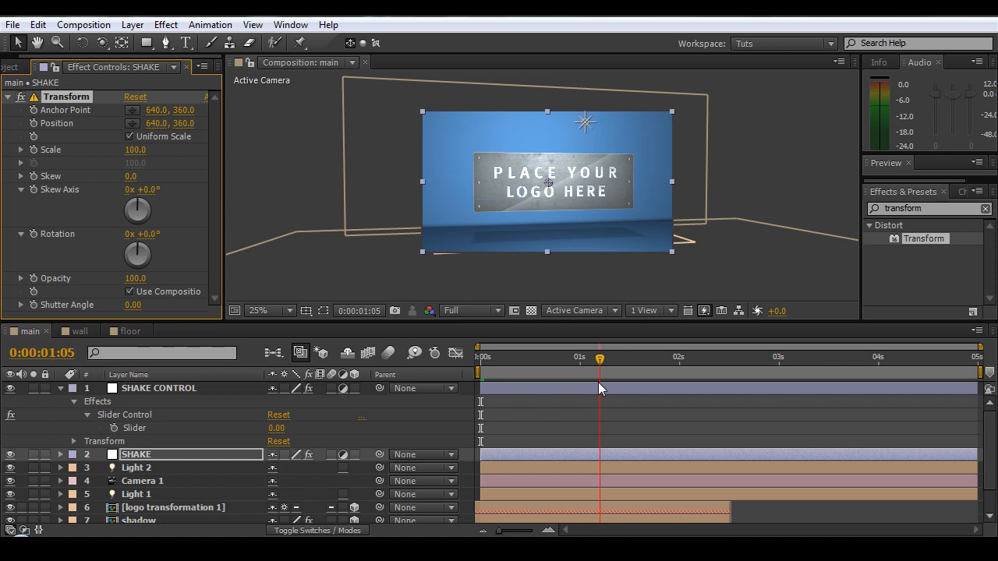
pyautogui.scroll(2, 524, 164)
pyautogui.press('pagedown')
pyautogui.press('pagedown')
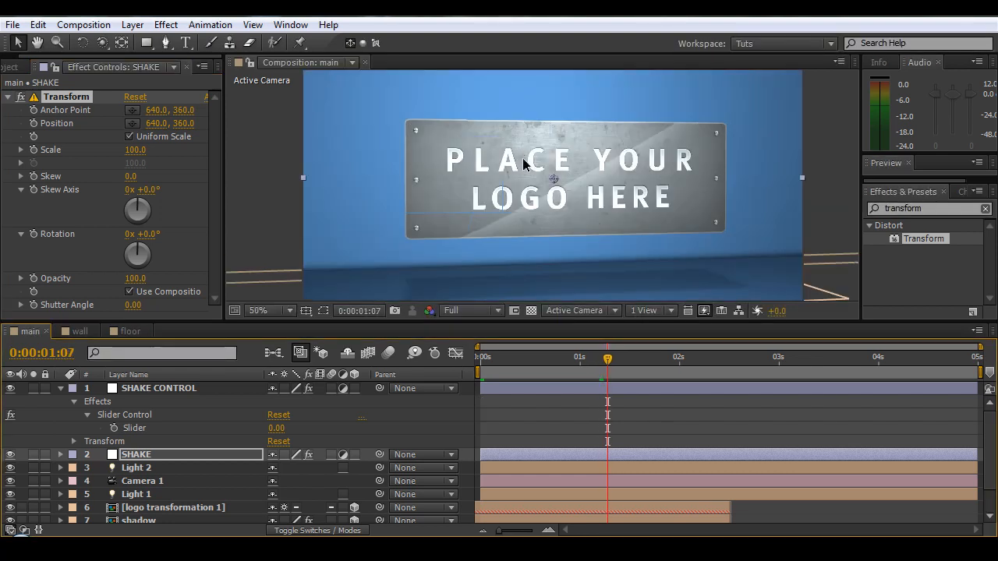
pyautogui.press('pagedown')
pyautogui.press('pagedown')
pyautogui.press('pageup')
pyautogui.press('pageup')
pyautogui.press('pageup')
pyautogui.press('pageup')
pyautogui.press('pageup')
pyautogui.press('pageup')
pyautogui.press('pageup')
pyautogui.press('pageup')
pyautogui.press('pageup')
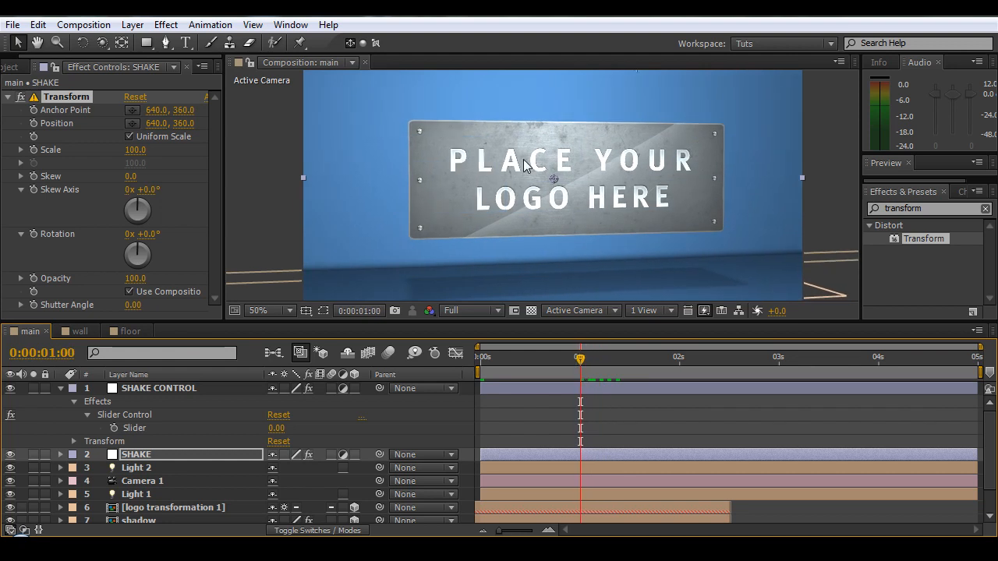
pyautogui.click(614, 457)
pyautogui.hotkey('alt', '[')
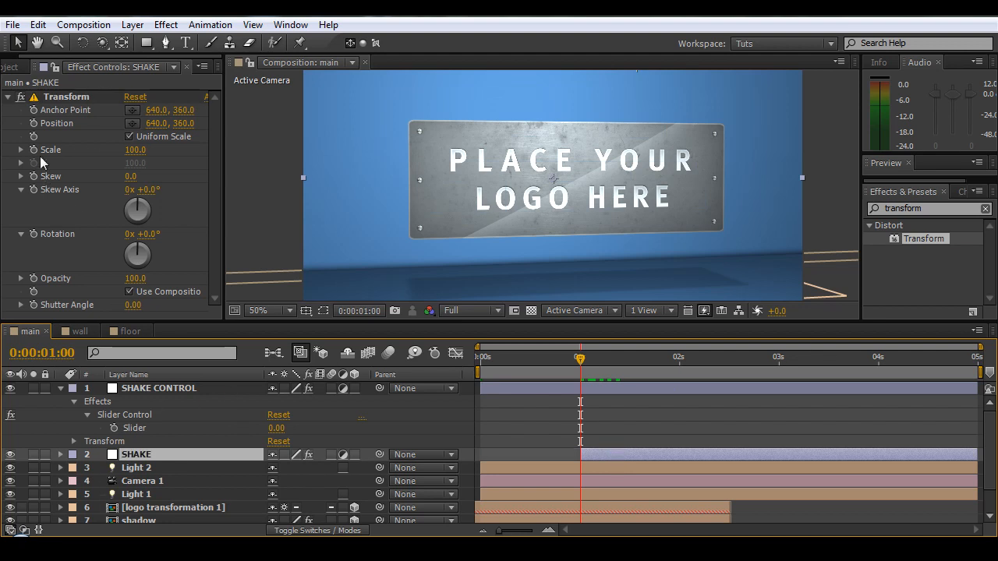
# - Give the SHAKE layer's Transform effect Position the expression wiggle(thisComp.layer("SHAKE CONTROL").effect("Slider Control")("Slider"),15)
pyautogui.keyDown('alt'); pyautogui.click(33, 123); pyautogui.keyUp('alt')
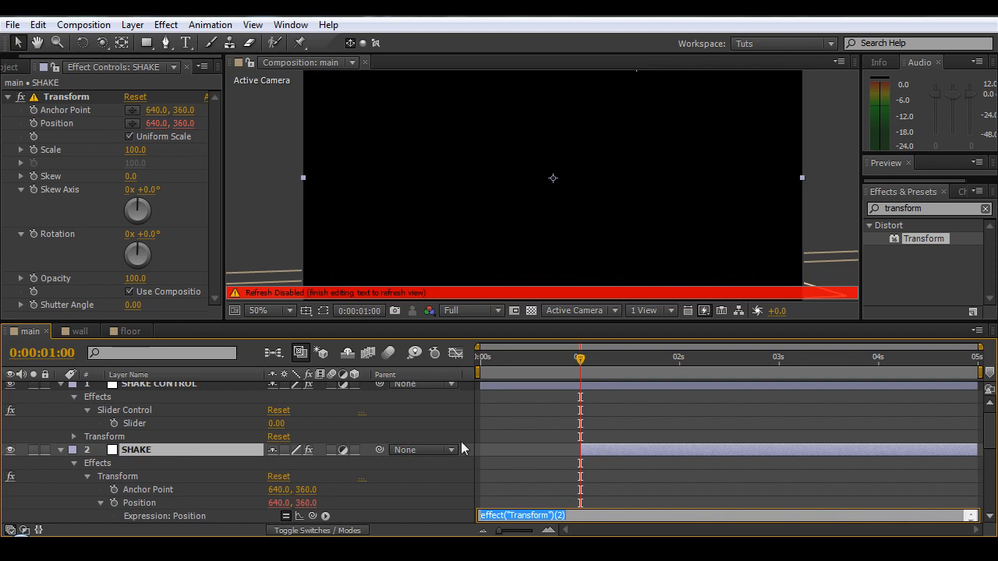
pyautogui.write('wiggle(0,')
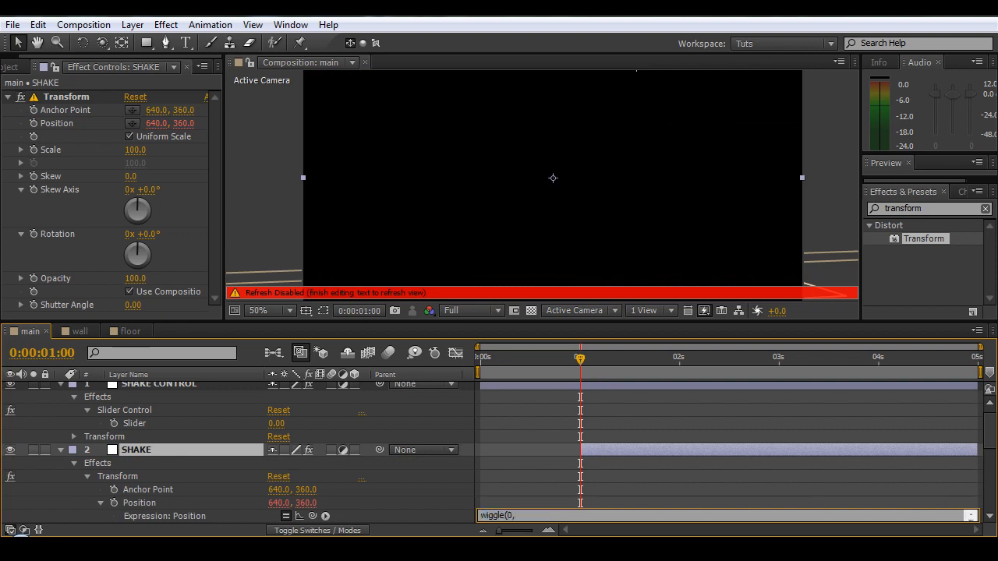
pyautogui.write('15')
pyautogui.scroll(-5, 316, 519)
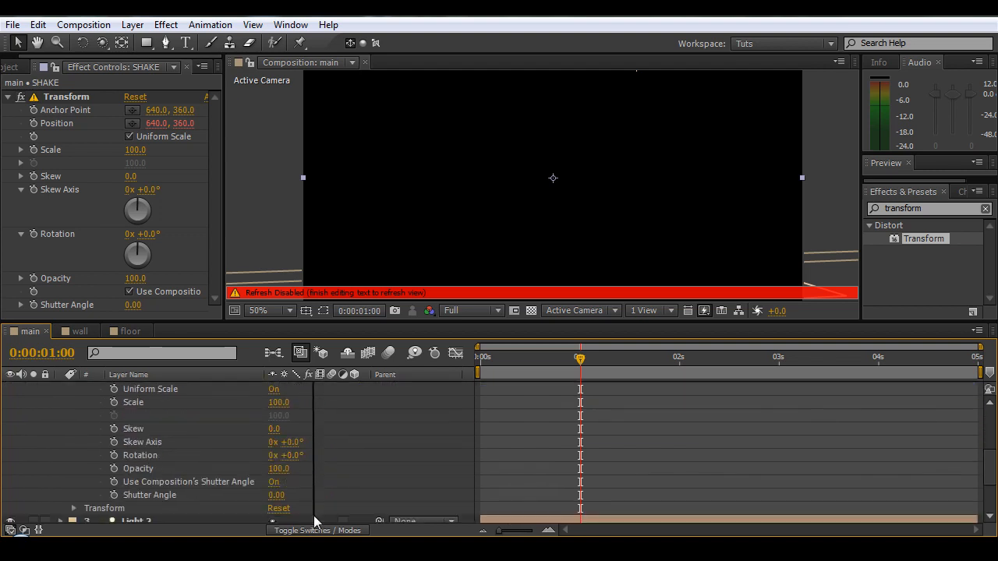
pyautogui.scroll(5, 304, 382)
pyautogui.moveTo(313, 516); pyautogui.dragTo(145, 425)
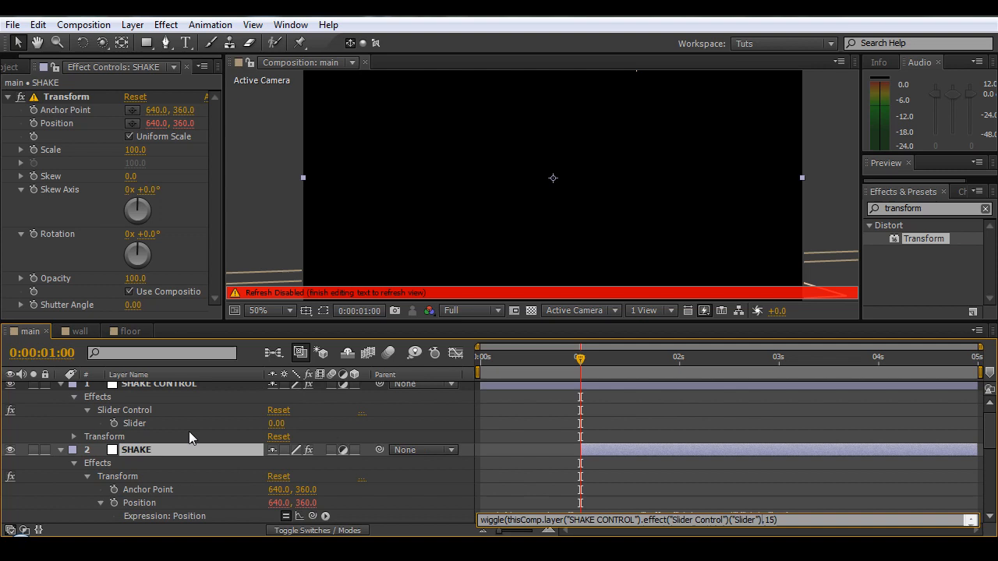
pyautogui.click(412, 245)
# - Go to 0:00:01:06 and collapse the properties of the SHAKE CONTROL and SHAKE layers
pyautogui.moveTo(577, 370); pyautogui.dragTo(602, 373)
pyautogui.press(',')
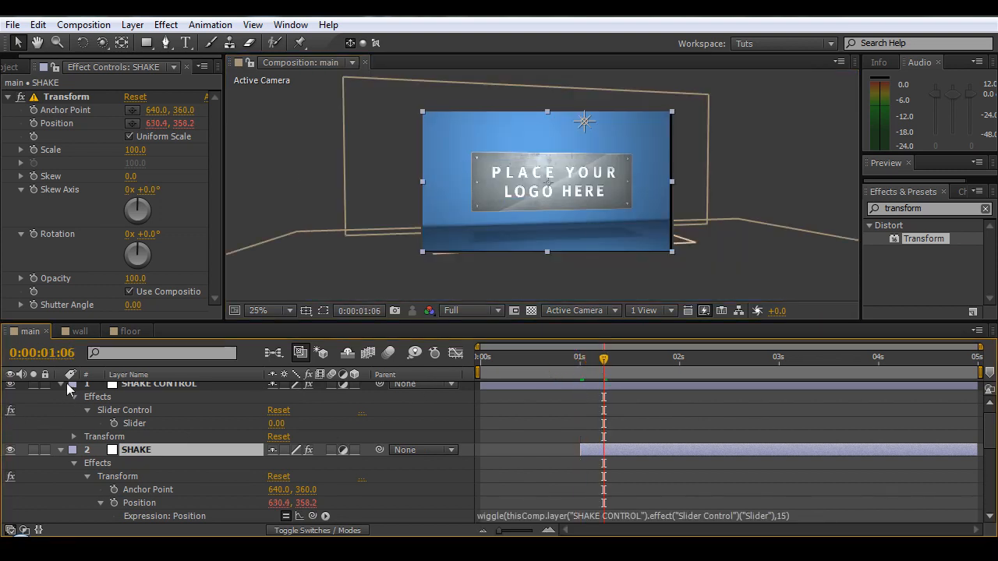
pyautogui.click(62, 384)
pyautogui.click(61, 397)
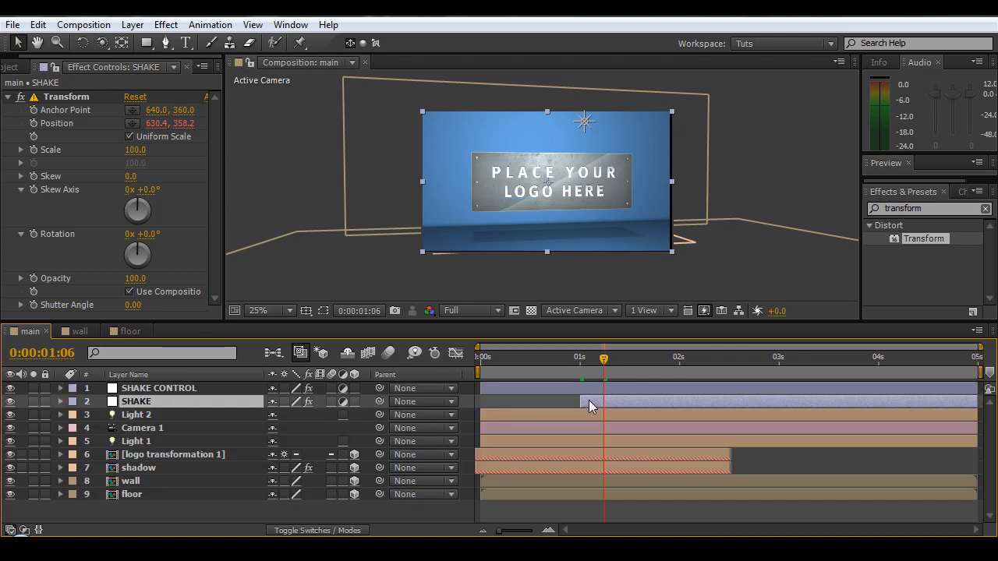
# - Set the Slider Control value on the SHAKE CONTROL layer to 10
pyautogui.click(16, 67)
pyautogui.click(128, 388)
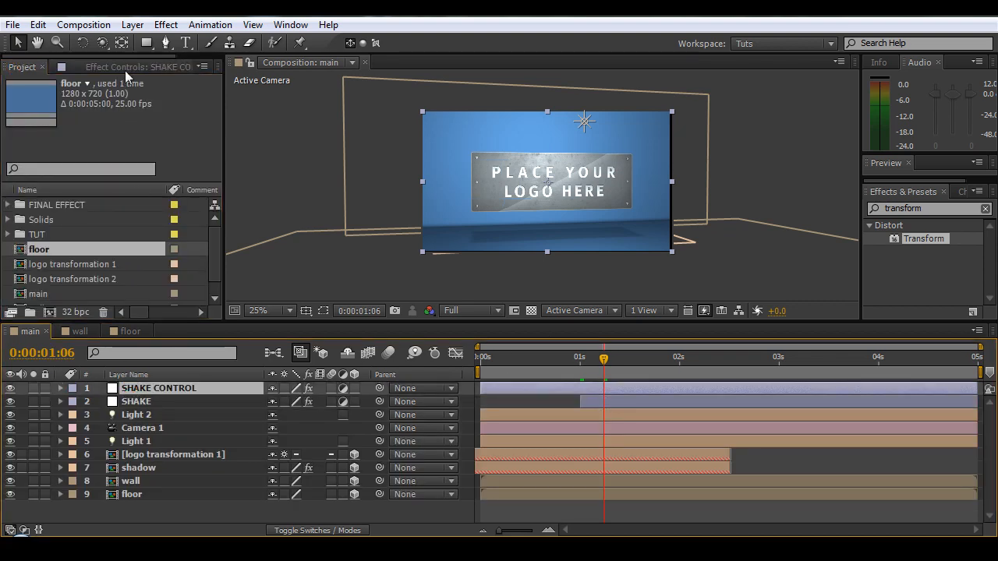
pyautogui.press('F3')
pyautogui.click(132, 110)
pyautogui.write('10')
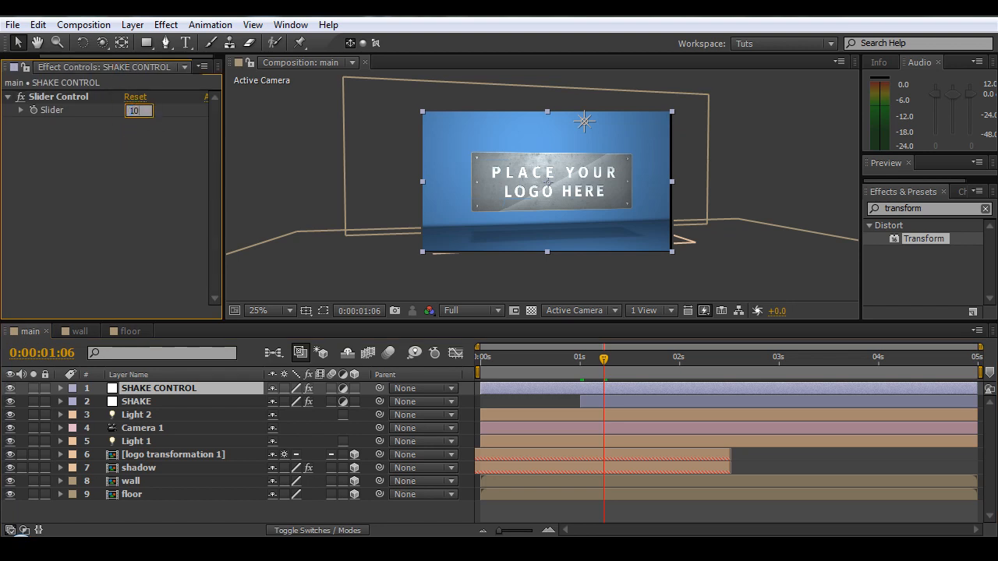
pyautogui.press('Return')
# - Preview the shake animation at 50% zoom, starting from 0:00:00:16
pyautogui.moveTo(601, 365); pyautogui.dragTo(543, 370)
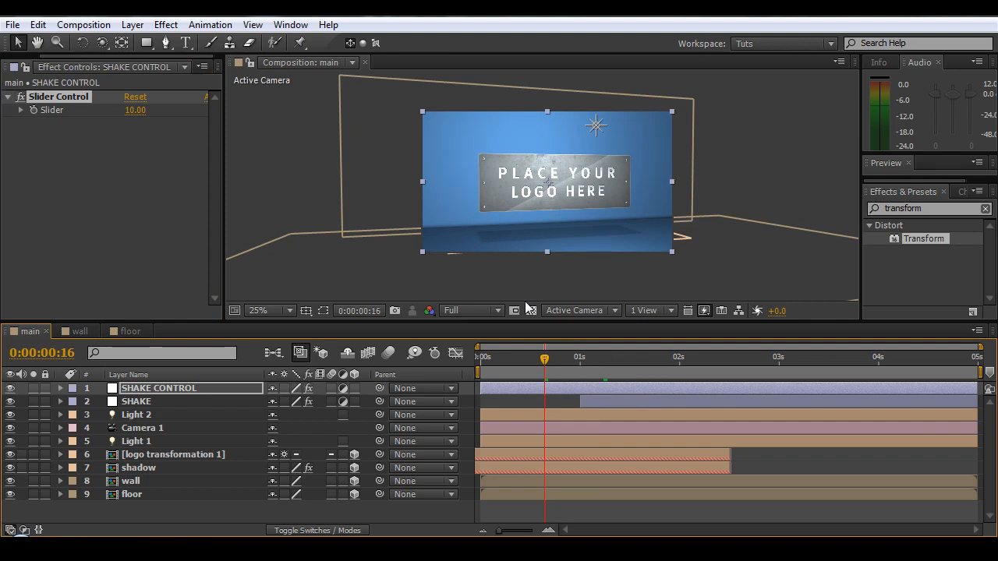
pyautogui.scroll(1, 387, 276)
pyautogui.press('space')
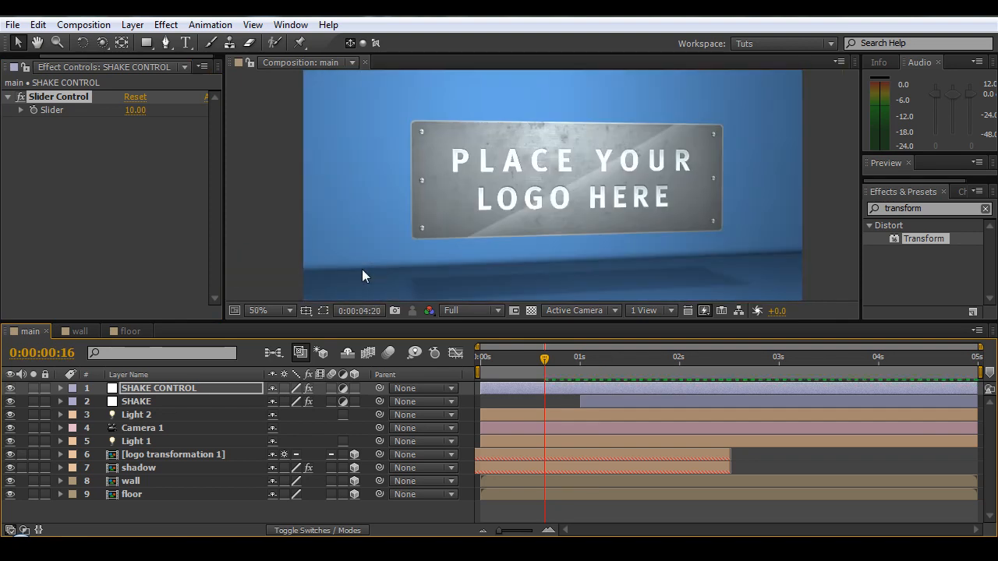
pyautogui.press('space')
# - Preview the animation from 0:00:00:24 with composition motion blur enabled, and turn motion blur off again
pyautogui.moveTo(569, 361)
pyautogui.mouseDown()
pyautogui.moveTo(556, 374)
pyautogui.moveTo(575, 377)
pyautogui.mouseUp()
pyautogui.click(389, 353)
pyautogui.press('space')
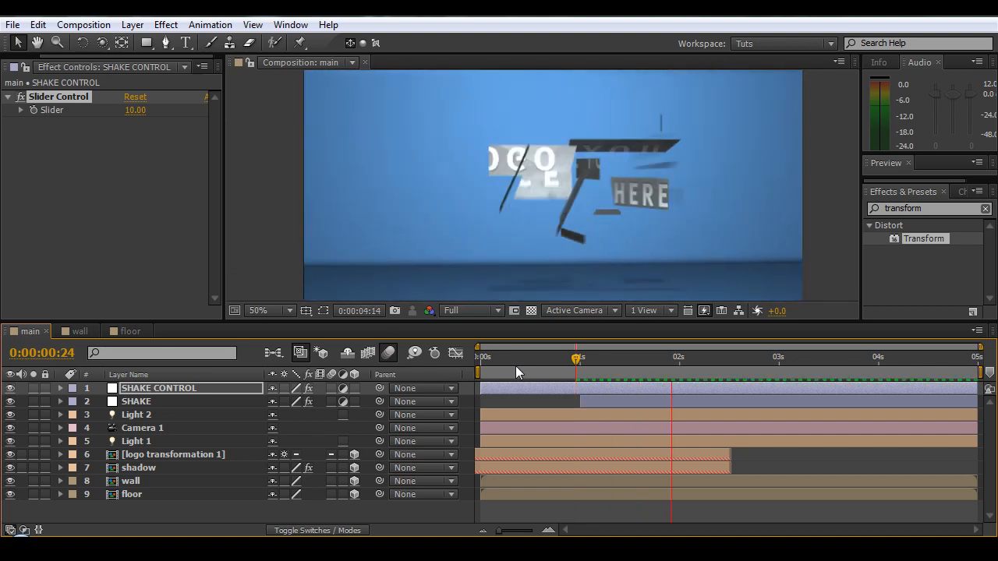
pyautogui.press('space')
pyautogui.moveTo(585, 367); pyautogui.dragTo(617, 386)
pyautogui.click(389, 356)
# - Examine how the shake matches the breaking logo plate frame by frame between 0:00:01:00 and 0:00:01:15
pyautogui.scroll(-1, 536, 181)
pyautogui.moveTo(596, 359); pyautogui.dragTo(624, 372)
pyautogui.scroll(1, 468, 138)
pyautogui.scroll(-1, 485, 135)
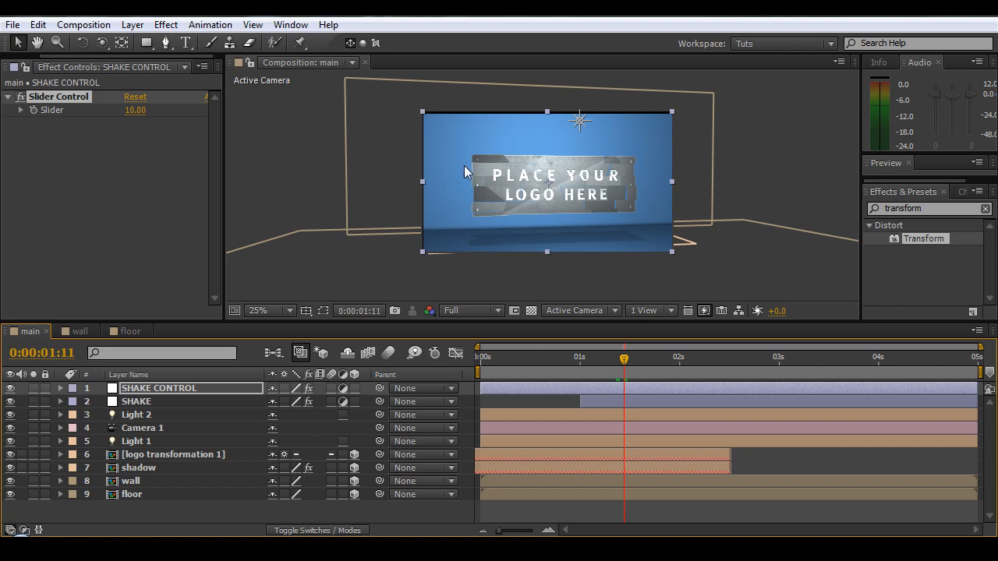
pyautogui.moveTo(614, 379); pyautogui.dragTo(639, 362)
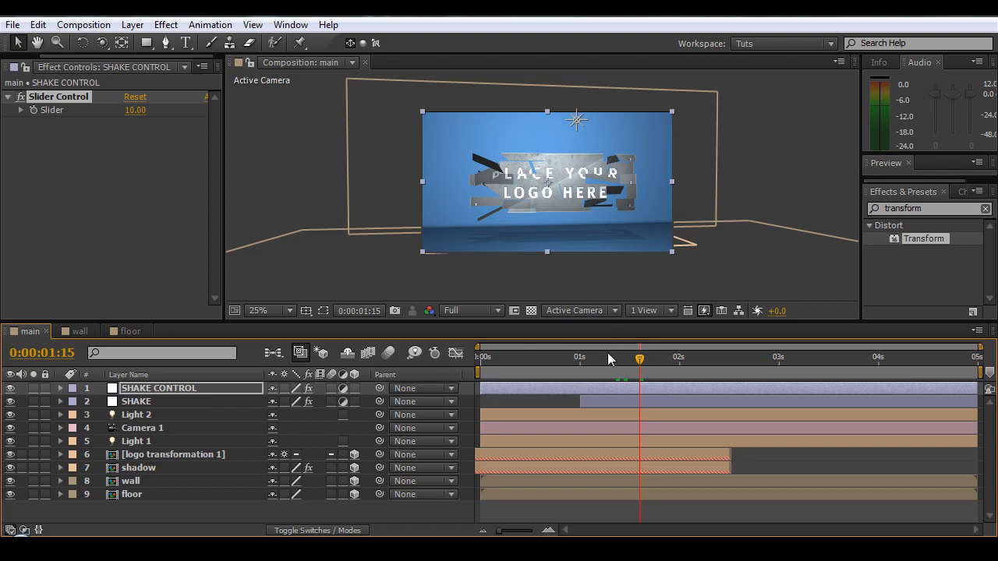
pyautogui.click(606, 379)
pyautogui.moveTo(608, 381); pyautogui.dragTo(582, 384)
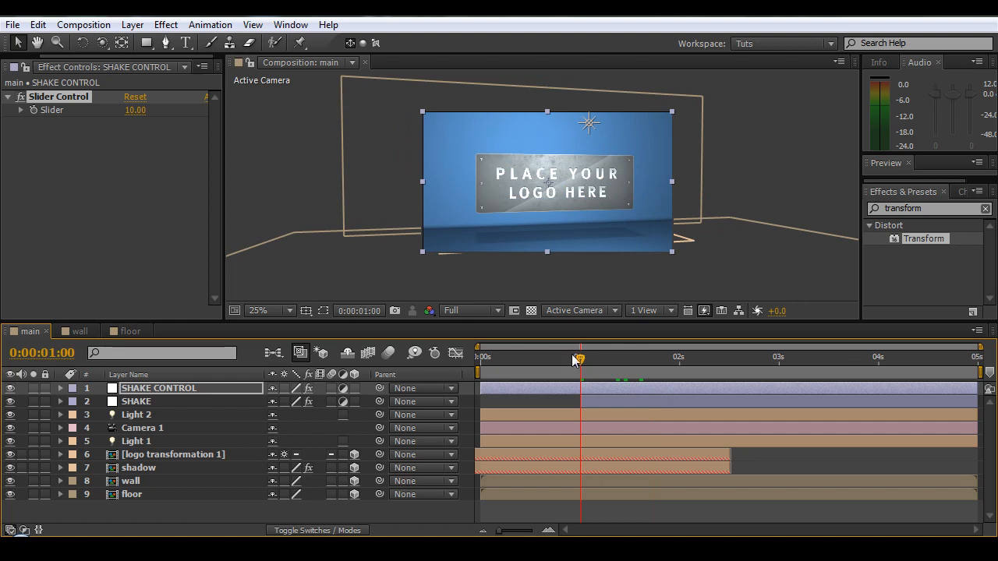
pyautogui.moveTo(581, 359); pyautogui.dragTo(640, 383)
pyautogui.scroll(1, 398, 225)
pyautogui.scroll(-1, 400, 225)
pyautogui.moveTo(640, 361); pyautogui.dragTo(594, 404)
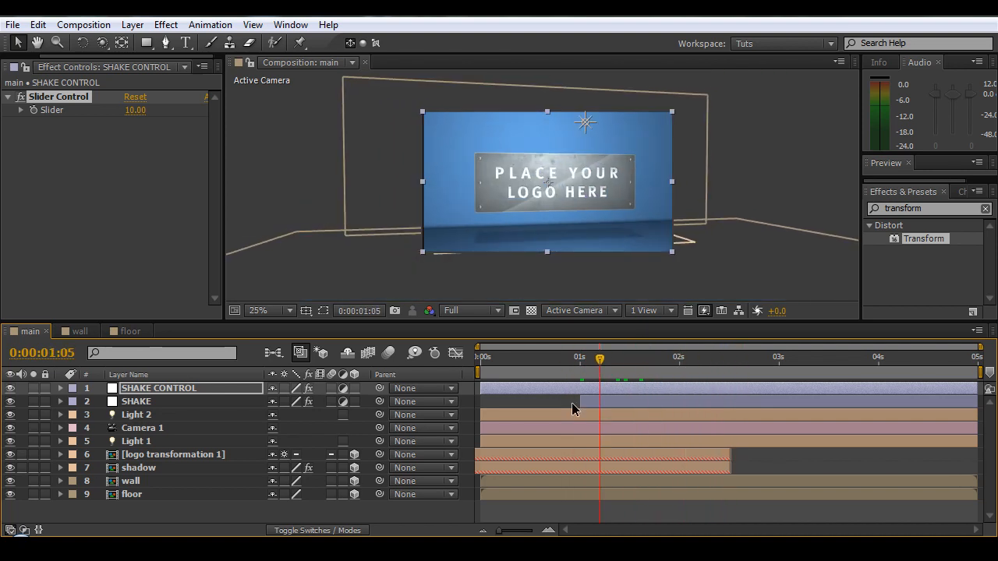
# - Add the logo transformation 2 composition directly below Light 1 and make it a 3D layer
pyautogui.moveTo(411, 320); pyautogui.dragTo(411, 278)
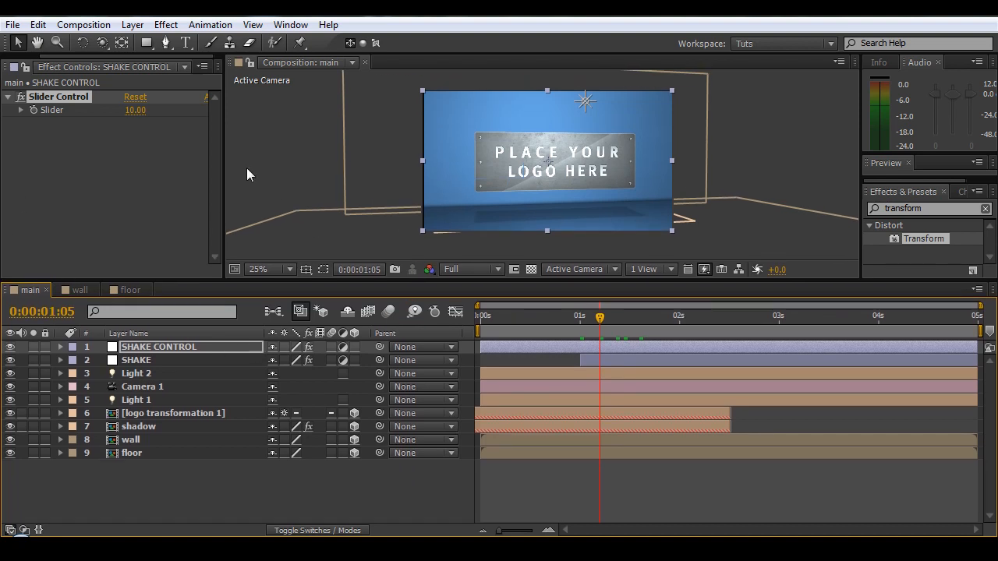
pyautogui.click(24, 66)
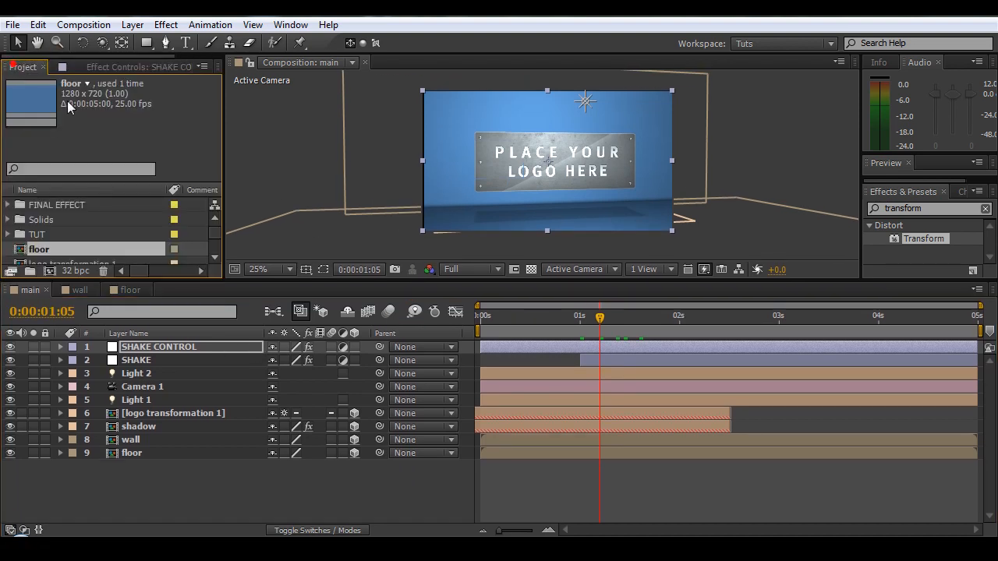
pyautogui.moveTo(216, 236); pyautogui.dragTo(216, 247)
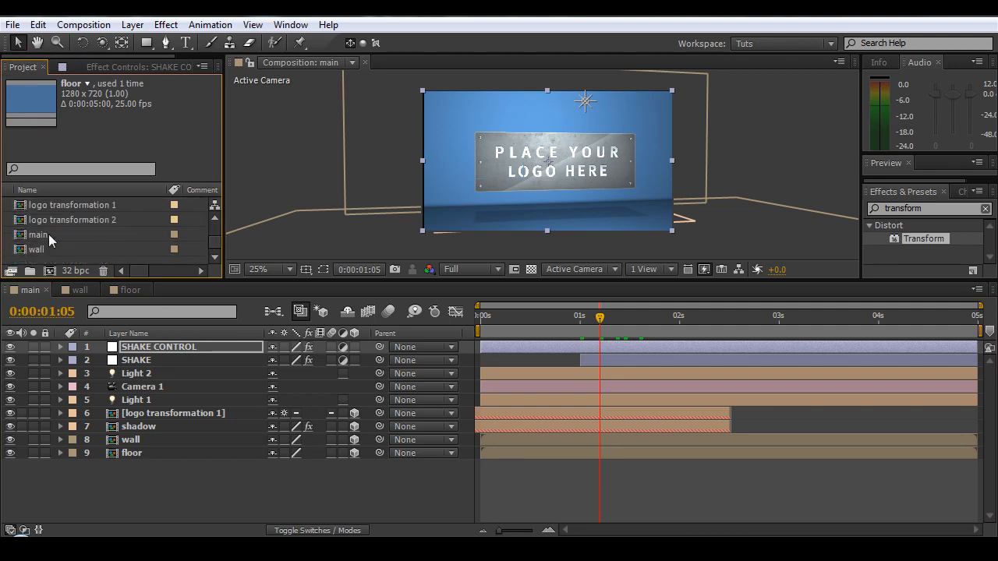
pyautogui.moveTo(65, 226); pyautogui.dragTo(184, 408)
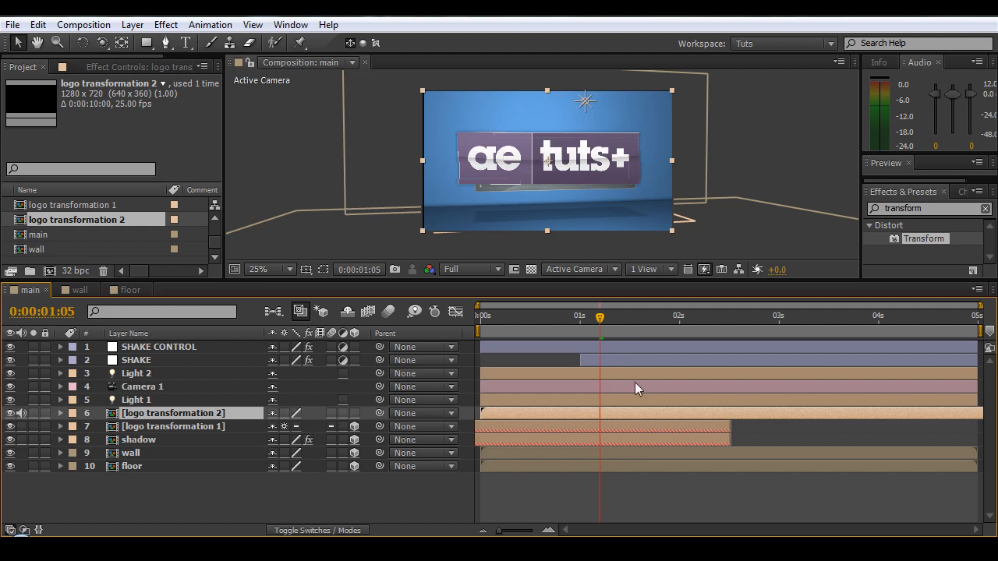
pyautogui.click(354, 413)
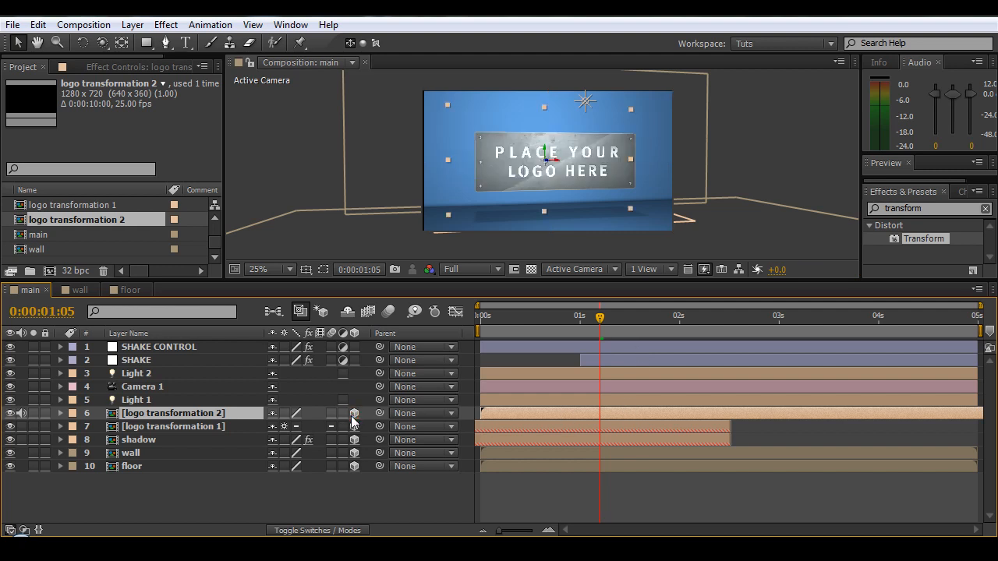
# - Shift the logo transformation 2 layer to start just after 2 seconds, aligning its fragments with those of logo transformation 1
pyautogui.moveTo(663, 414); pyautogui.dragTo(839, 413)
pyautogui.moveTo(649, 315); pyautogui.dragTo(723, 316)
pyautogui.moveTo(714, 413); pyautogui.dragTo(741, 413)
pyautogui.scroll(2, 655, 137)
pyautogui.press('space')
pyautogui.moveTo(540, 121); pyautogui.dragTo(537, 148)
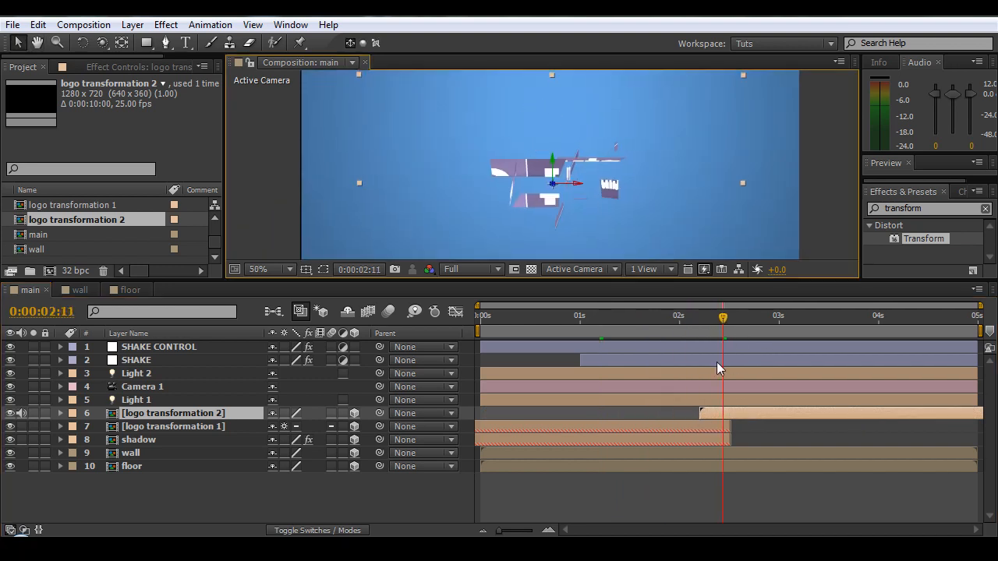
pyautogui.moveTo(716, 326); pyautogui.dragTo(715, 346)
pyautogui.moveTo(719, 420); pyautogui.dragTo(716, 417)
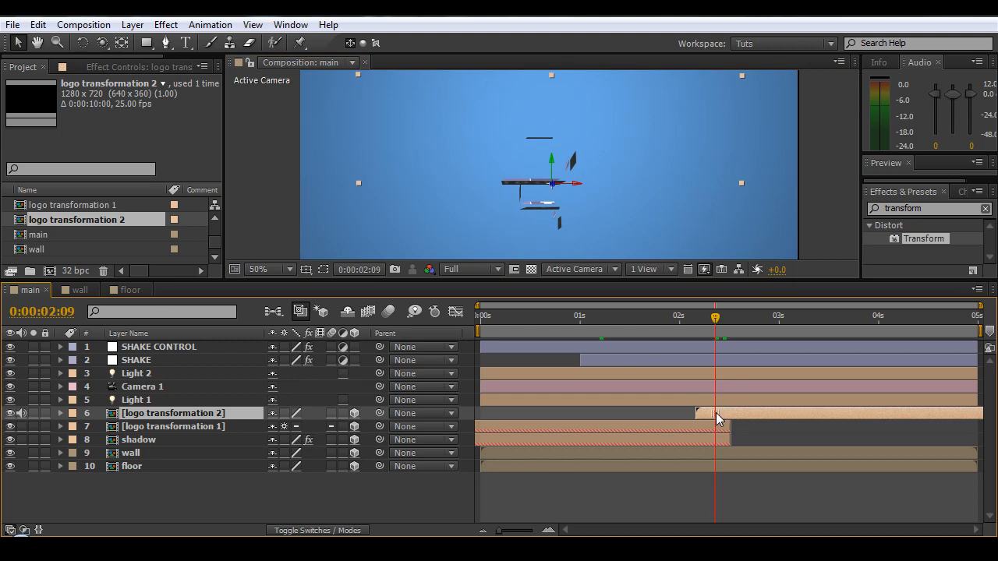
# - Enable motion blur for the main composition and preview the logo transition from 0:00:01:24
pyautogui.moveTo(717, 325); pyautogui.dragTo(675, 335)
pyautogui.click(815, 174)
pyautogui.press(',')
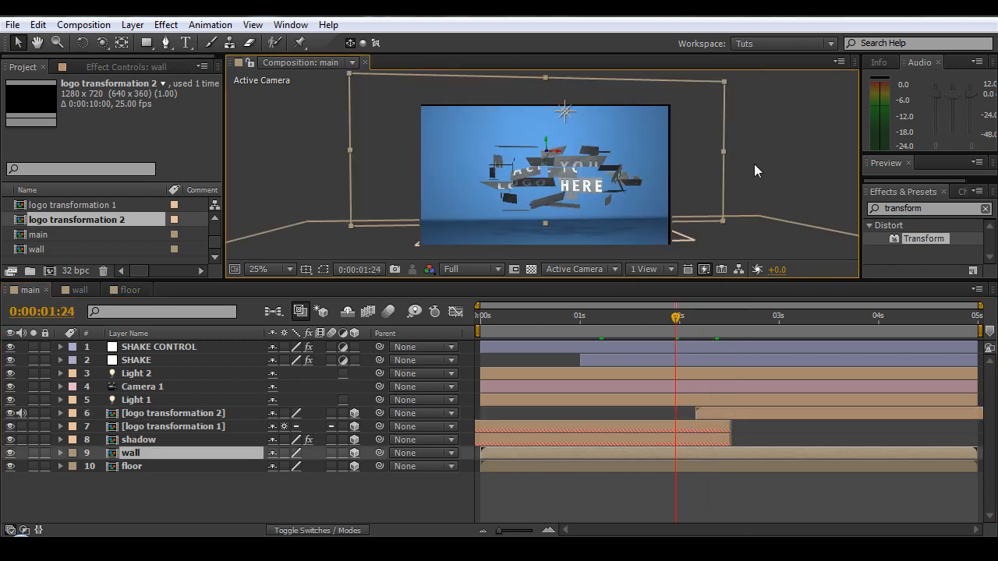
pyautogui.click(389, 312)
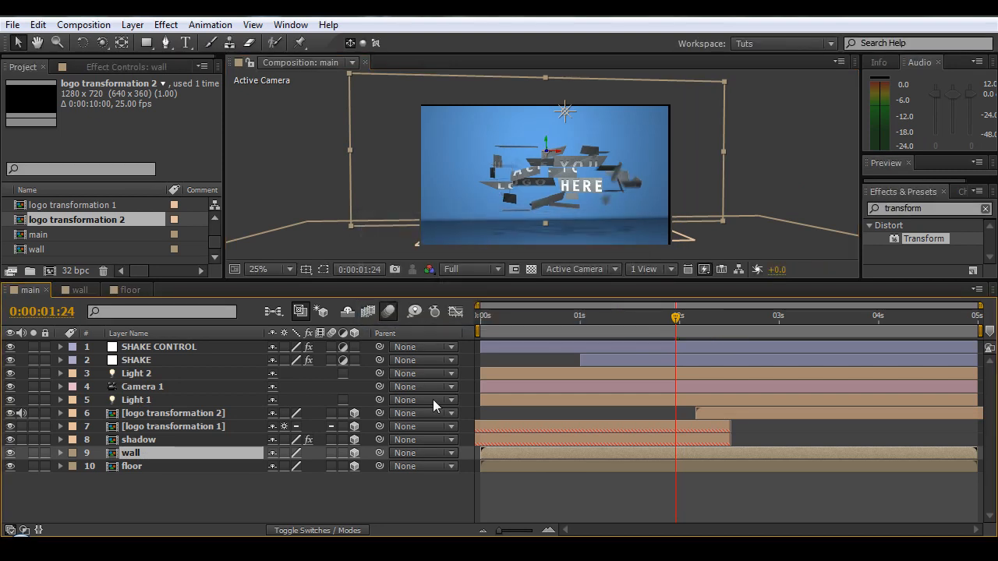
pyautogui.press('KP_0')
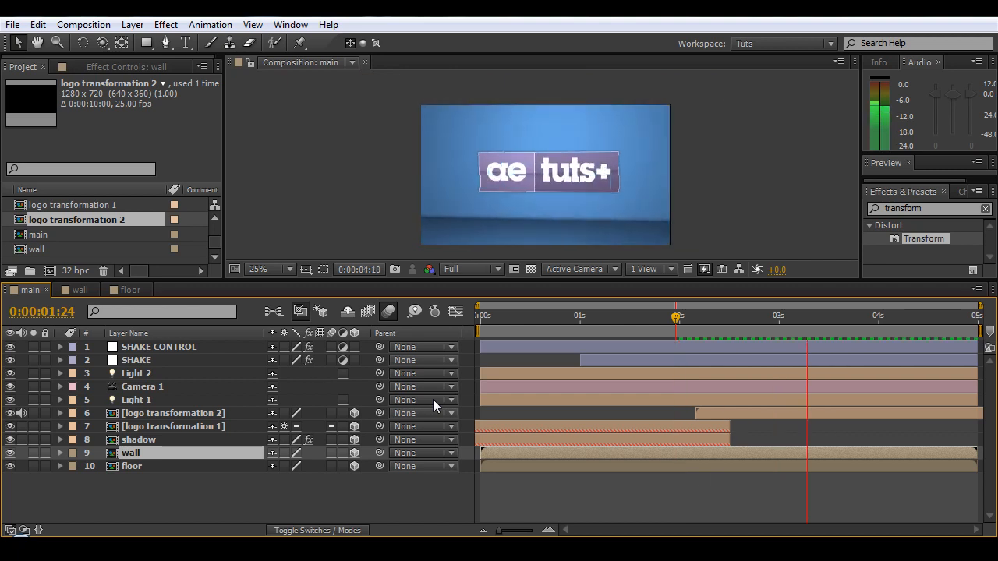
pyautogui.press('space')
pyautogui.click(645, 323)
pyautogui.press('space')
pyautogui.press('space')
# - Check the shake at 0:00:01:03 and set the SHAKE CONTROL slider to 7
pyautogui.scroll(1, 579, 183)
pyautogui.moveTo(741, 324); pyautogui.dragTo(591, 347)
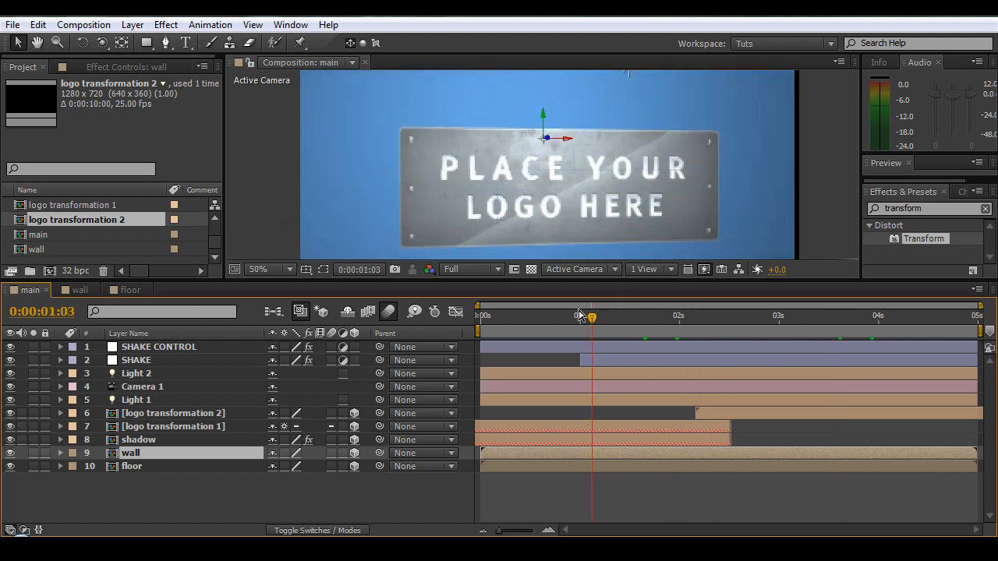
pyautogui.scroll(-2, 520, 184)
pyautogui.click(156, 347)
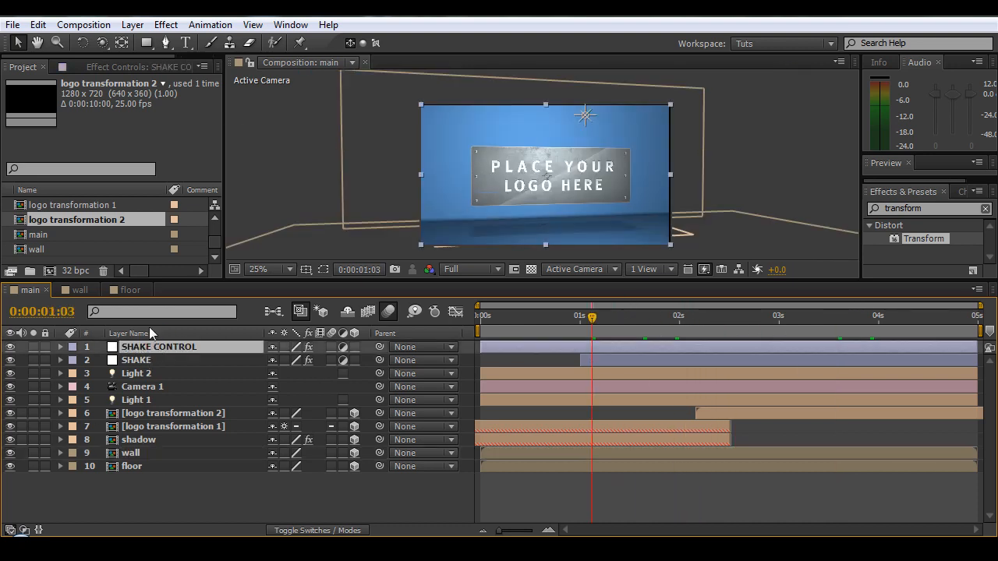
pyautogui.click(87, 67)
pyautogui.click(135, 110)
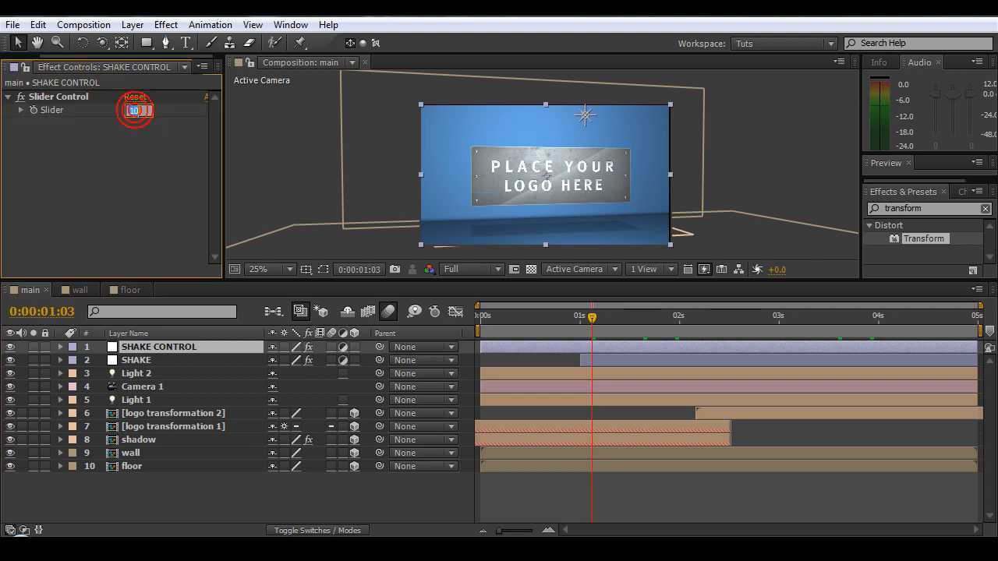
pyautogui.write('7')
pyautogui.press('Return')
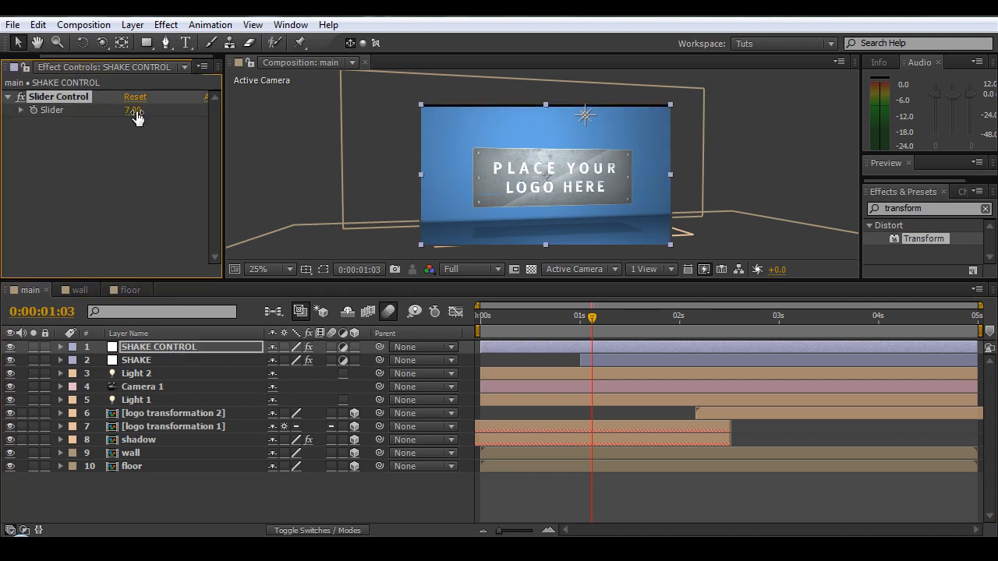
# - Preview the logo transition from 0:00:01:03 and inspect the ae tuts+ logo up close at 0:00:04:00
pyautogui.press('KP_0')
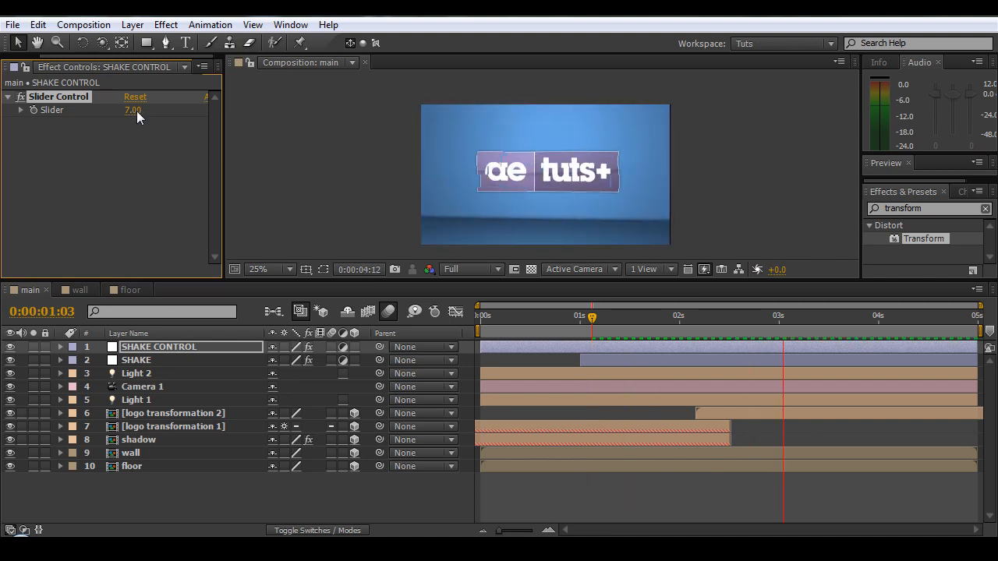
pyautogui.press('space')
pyautogui.scroll(1, 659, 163)
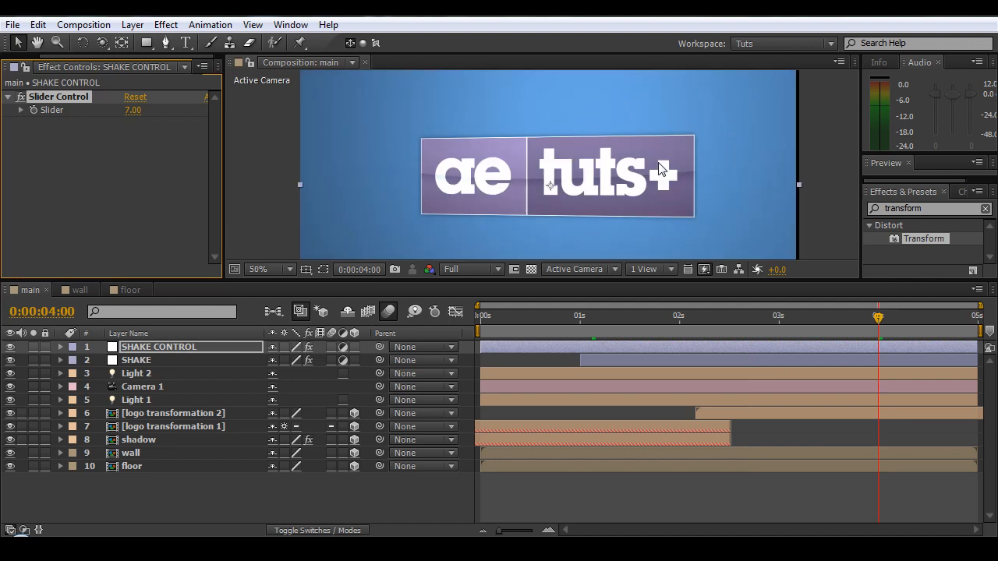
# - Move to 0:00:03:09 and enable Collapse Transformations for the logo transformation 2 layer
pyautogui.scroll(-1, 659, 167)
pyautogui.moveTo(679, 322); pyautogui.dragTo(815, 351)
pyautogui.click(581, 477)
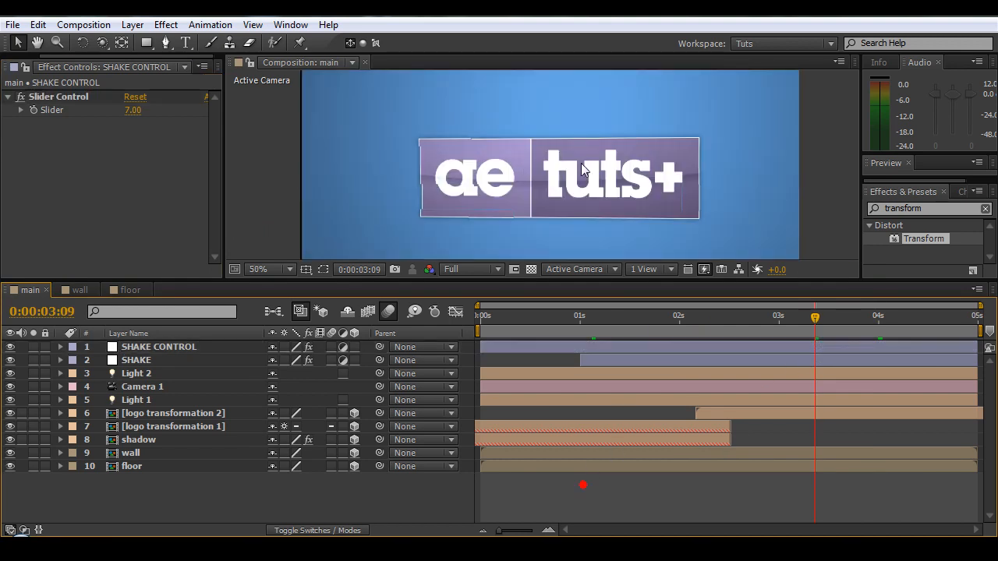
pyautogui.click(165, 414)
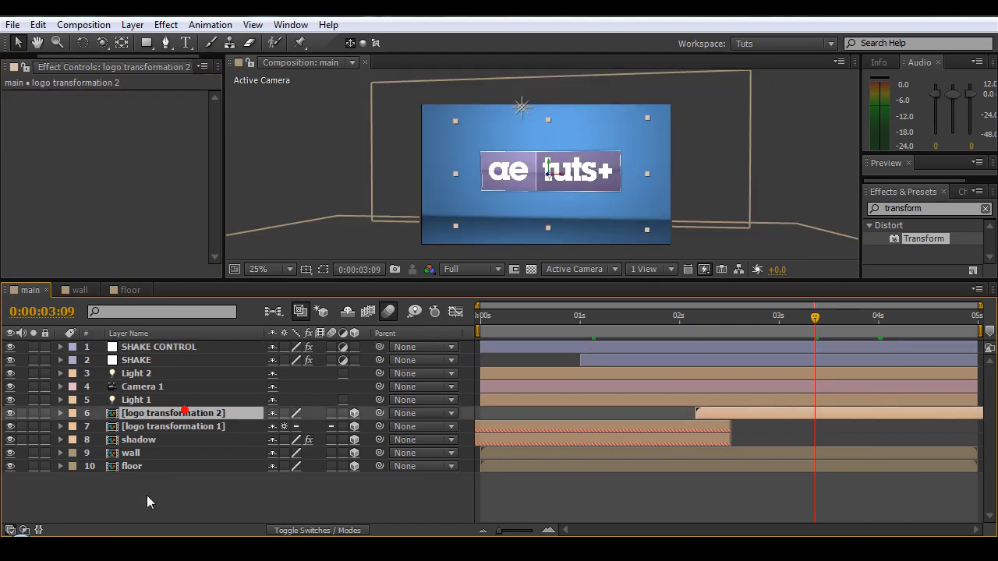
pyautogui.hotkey('ctrl', 'd')
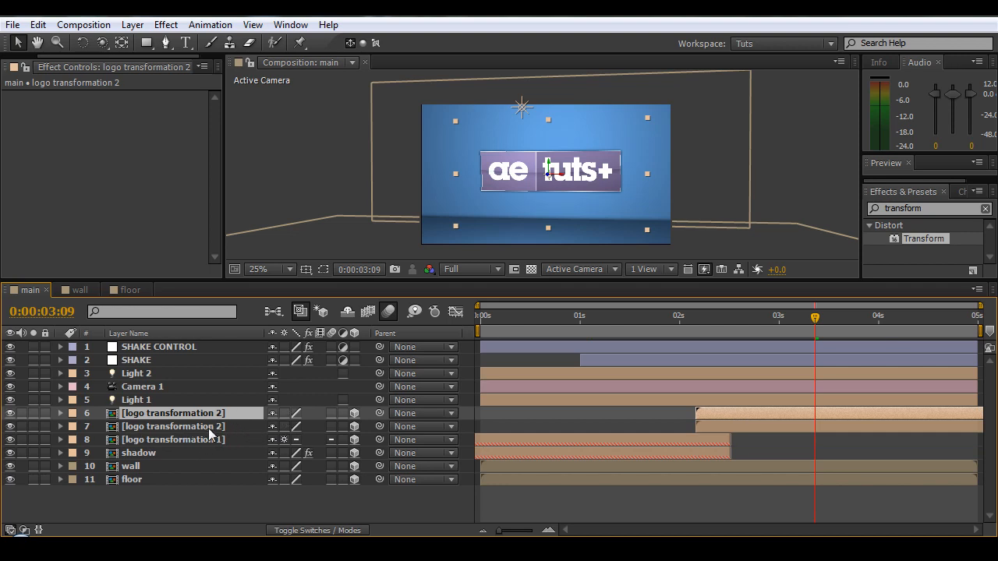
pyautogui.hotkey('ctrl', 'z')
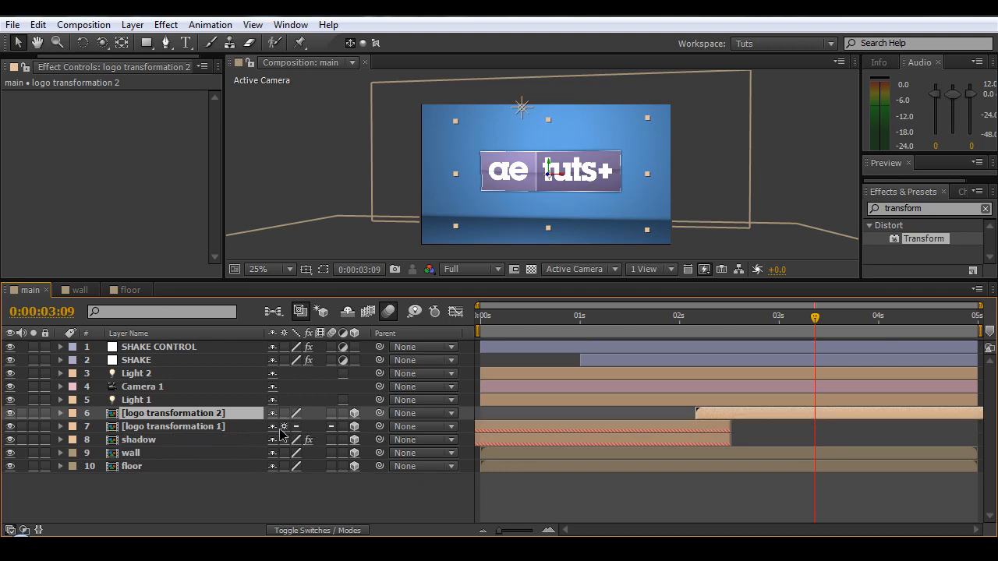
pyautogui.click(284, 413)
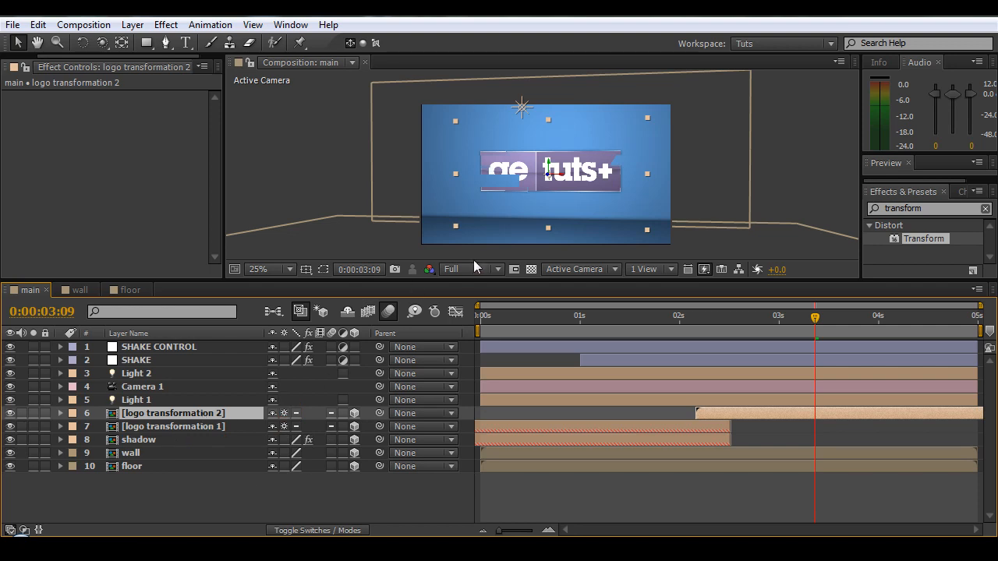
# - Duplicate logo transformation 2, turn off Collapse Transformations on the lower copy and rename it shadow 2
pyautogui.hotkey('ctrl', 'd')
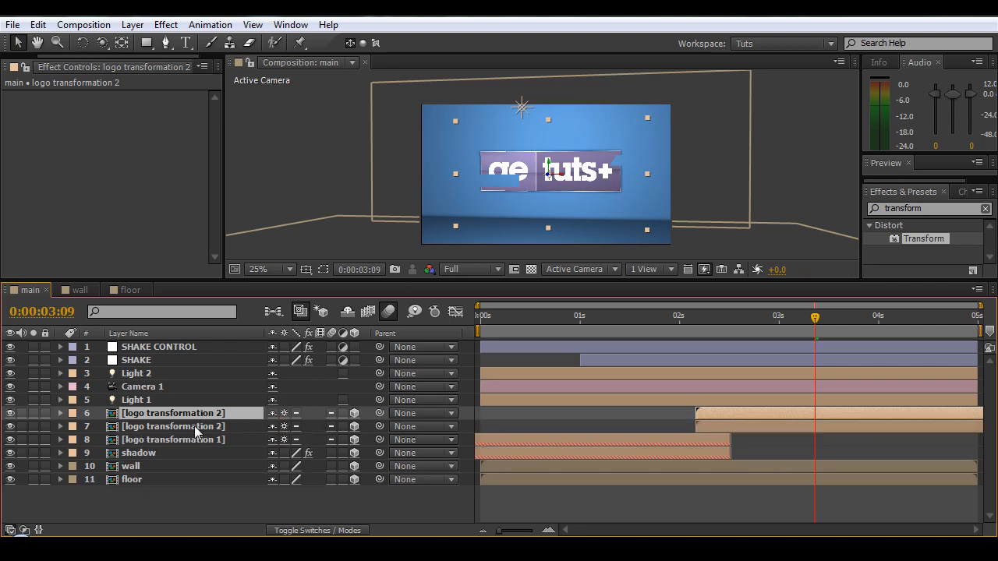
pyautogui.click(194, 426)
pyautogui.click(284, 427)
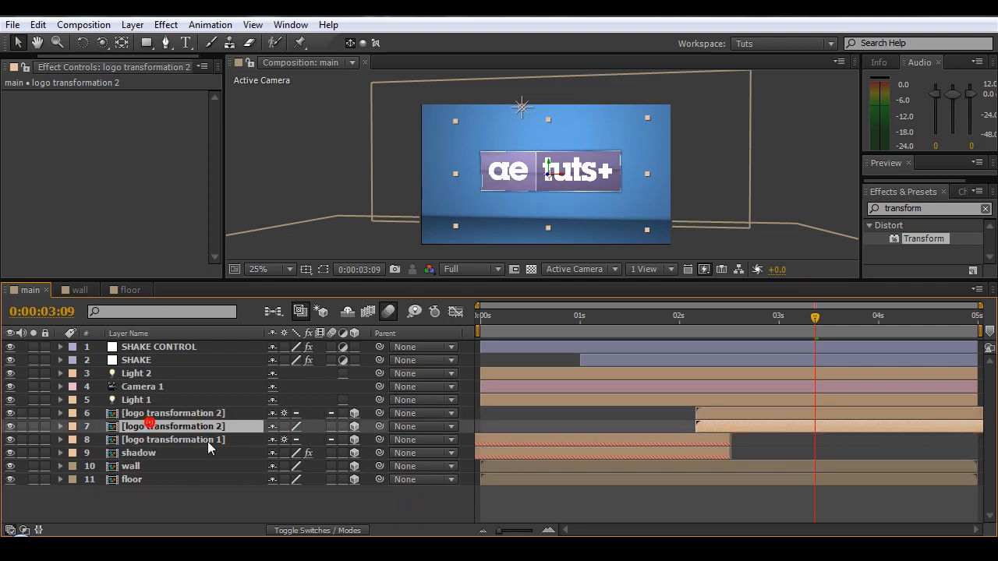
pyautogui.press('Return')
pyautogui.write('shadow 2')
pyautogui.press('Return')
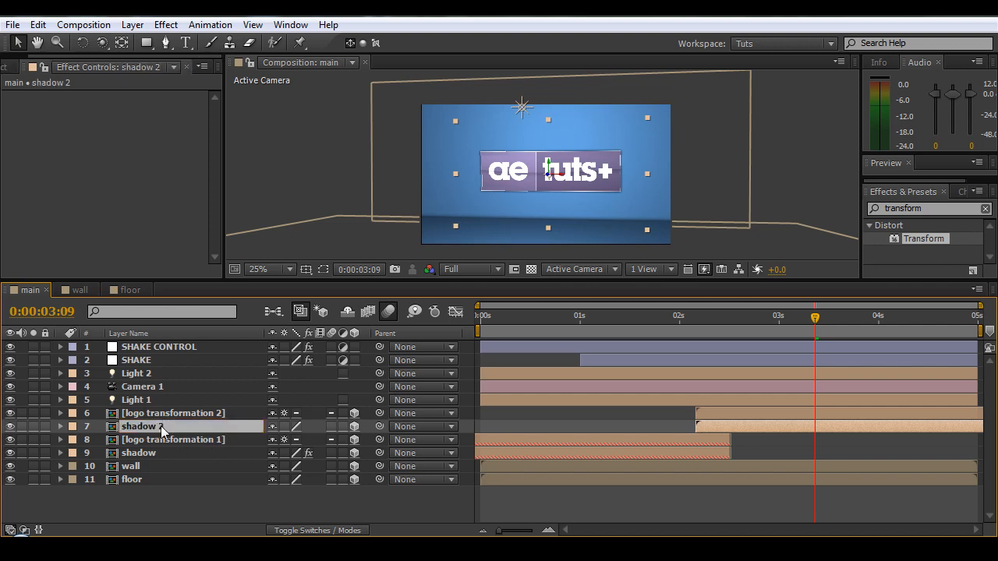
# - Set the orientation of shadow 2 to 90°, 0°, 0° so it lies flat on the floor
pyautogui.press('p')
pyautogui.press('r')
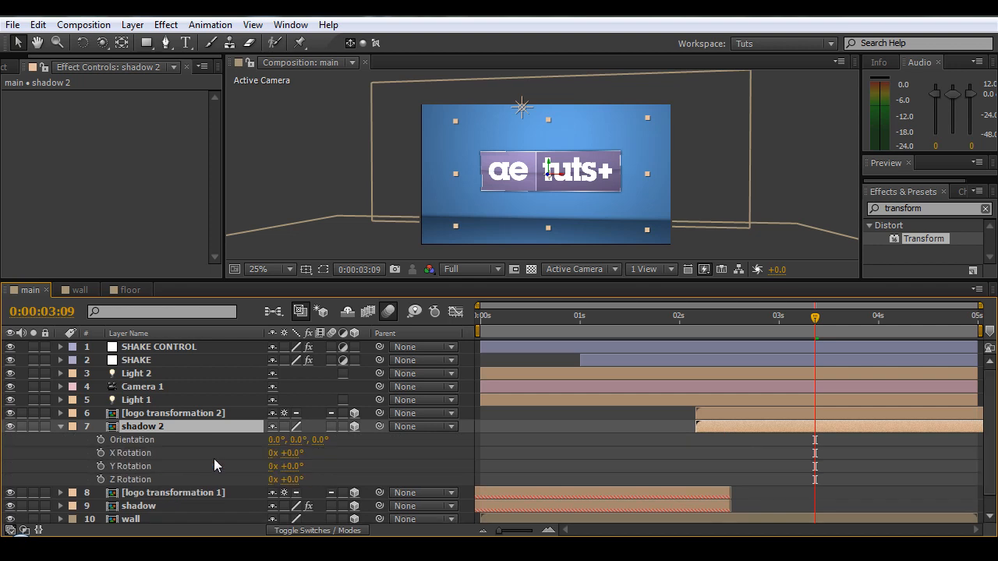
pyautogui.click(277, 439)
pyautogui.write('90')
pyautogui.press('Return')
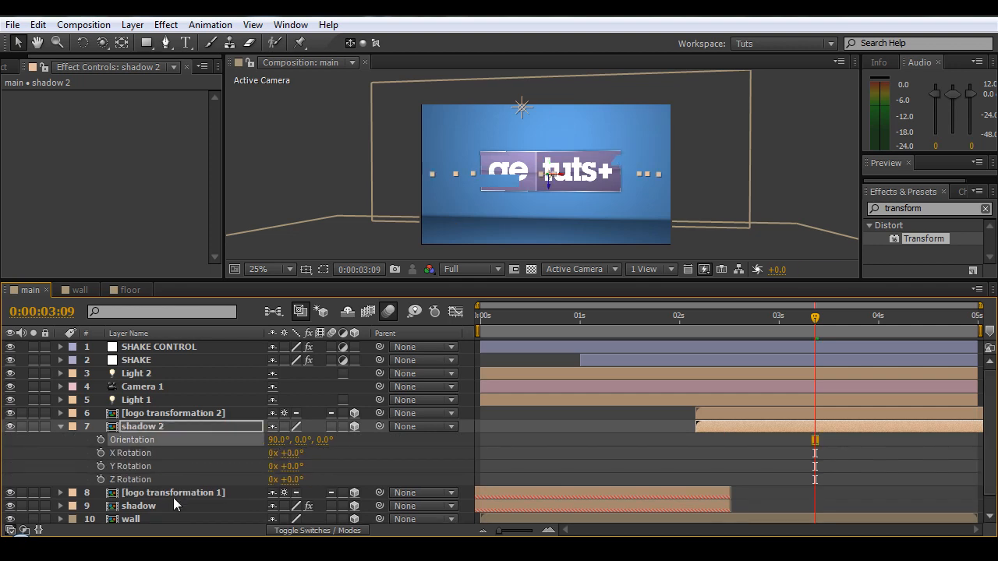
# - Check the original shadow layer's position and set the Y position of shadow 2 to the same 660
pyautogui.click(212, 505)
pyautogui.press('p')
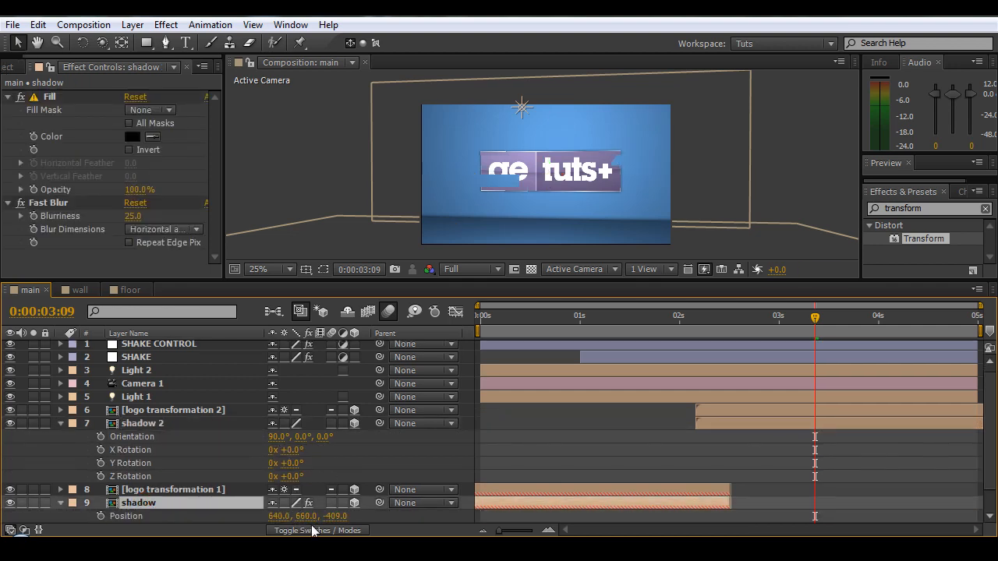
pyautogui.moveTo(534, 275); pyautogui.dragTo(534, 263)
pyautogui.click(308, 504)
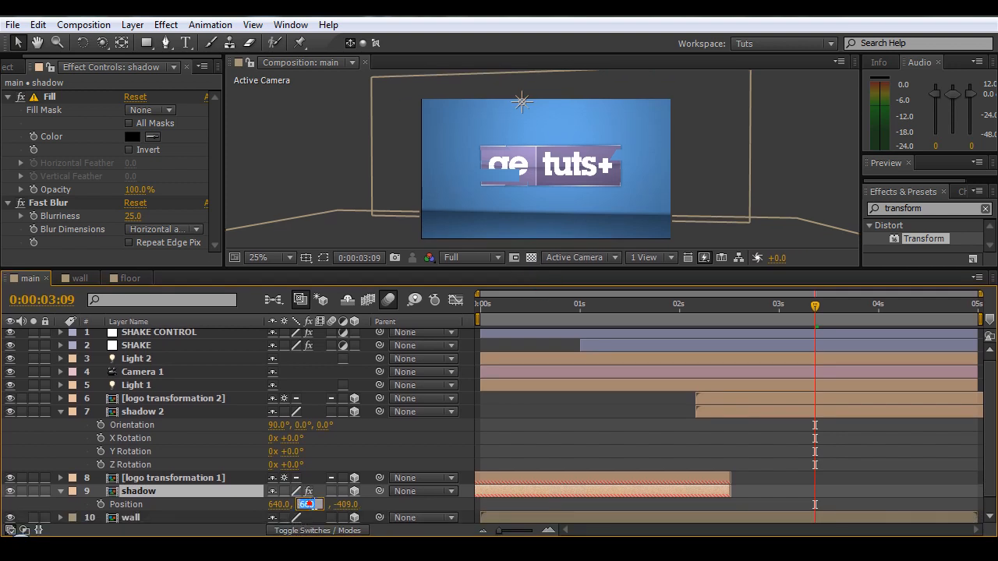
pyautogui.click(141, 412)
pyautogui.press('p')
pyautogui.click(306, 428)
pyautogui.write('660')
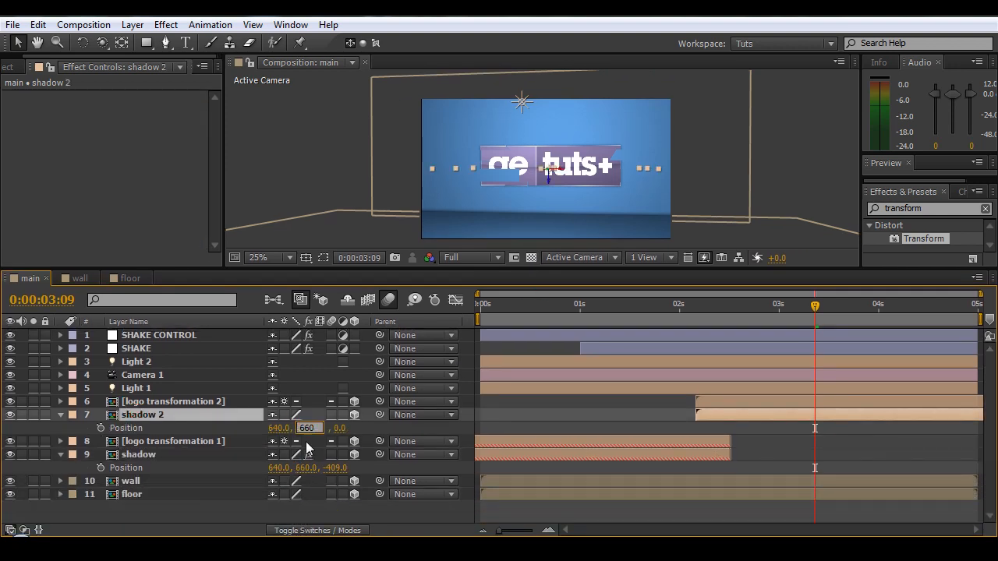
pyautogui.press('Return')
# - Show the positions of both logo transformation layers and both shadow layers at 0:00:03:08 for comparison
pyautogui.click(768, 178)
pyautogui.click(806, 310)
pyautogui.moveTo(750, 315); pyautogui.dragTo(811, 368)
pyautogui.click(156, 403)
pyautogui.keyDown('ctrl'); pyautogui.click(148, 416); pyautogui.keyUp('ctrl')
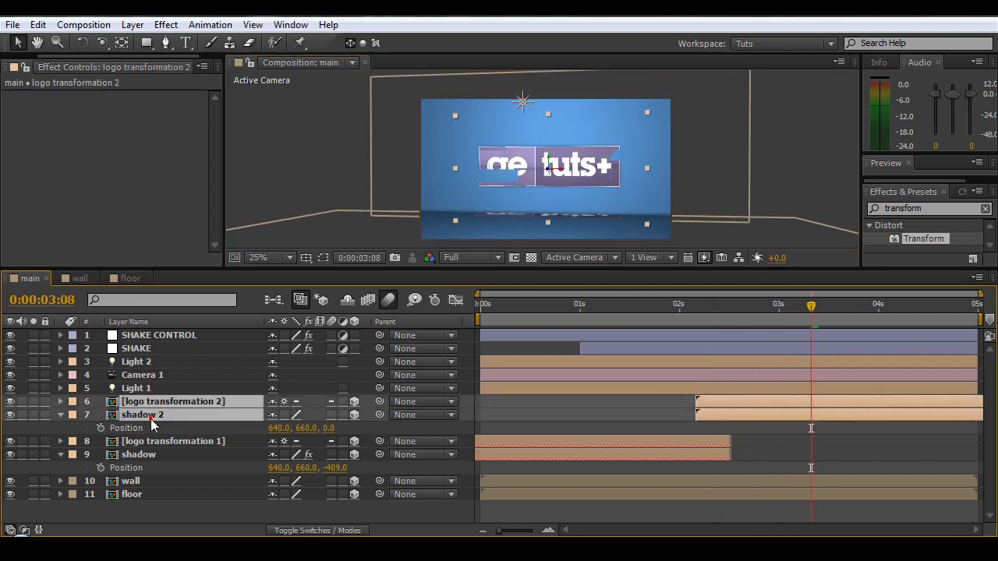
pyautogui.press('p')
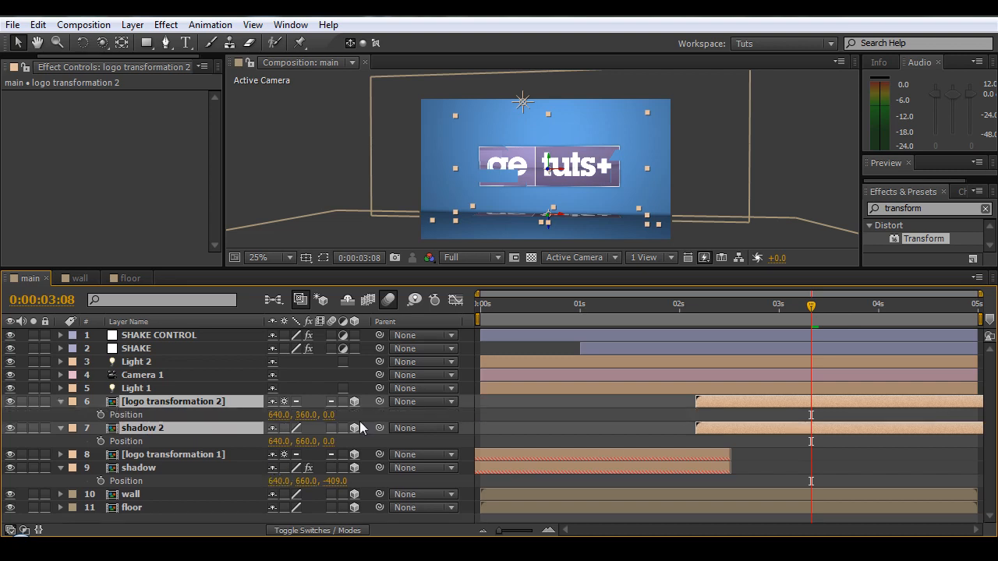
pyautogui.click(160, 455)
pyautogui.keyDown('ctrl'); pyautogui.click(160, 468); pyautogui.keyUp('ctrl')
pyautogui.press('p')
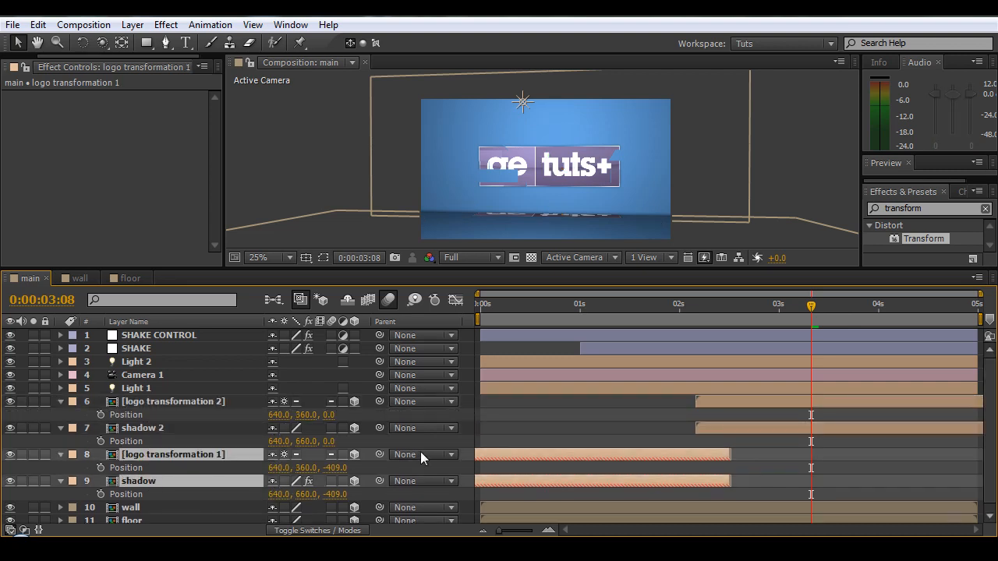
# - Set the Z position of logo transformation 2 and shadow 2 to -409, matching the first logo and its shadow
pyautogui.click(329, 415)
pyautogui.write('-409')
pyautogui.press('Return')
pyautogui.click(328, 441)
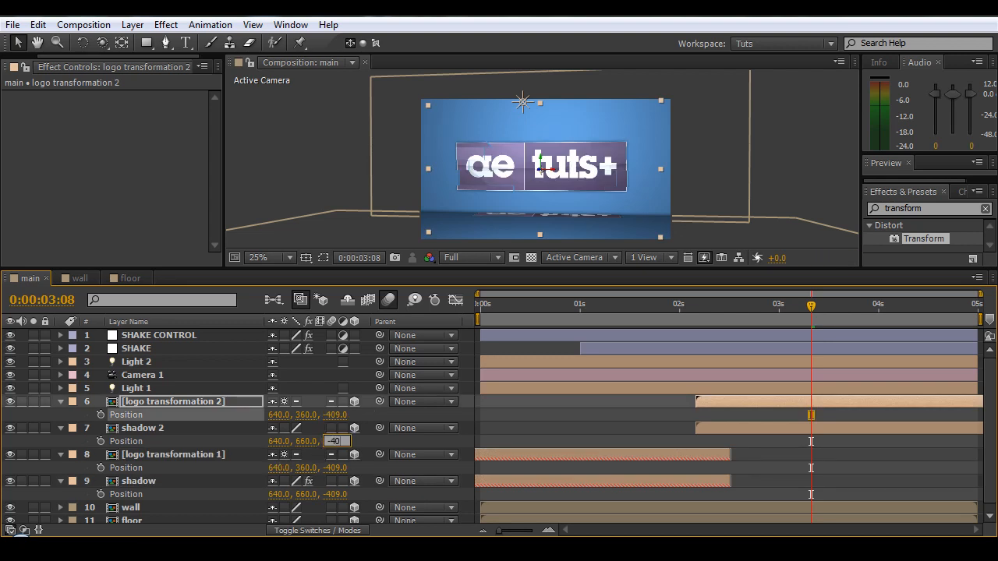
pyautogui.press('Return')
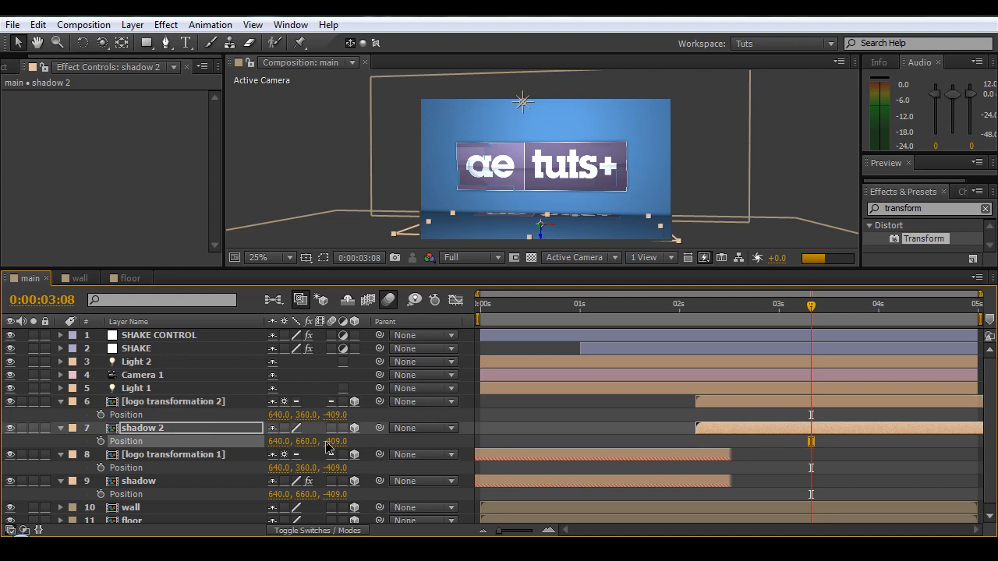
# - Preview the logo transition with the repositioned second logo and shadow from 0:00:00:23
pyautogui.moveTo(749, 303); pyautogui.dragTo(571, 418)
pyautogui.press('KP_0')
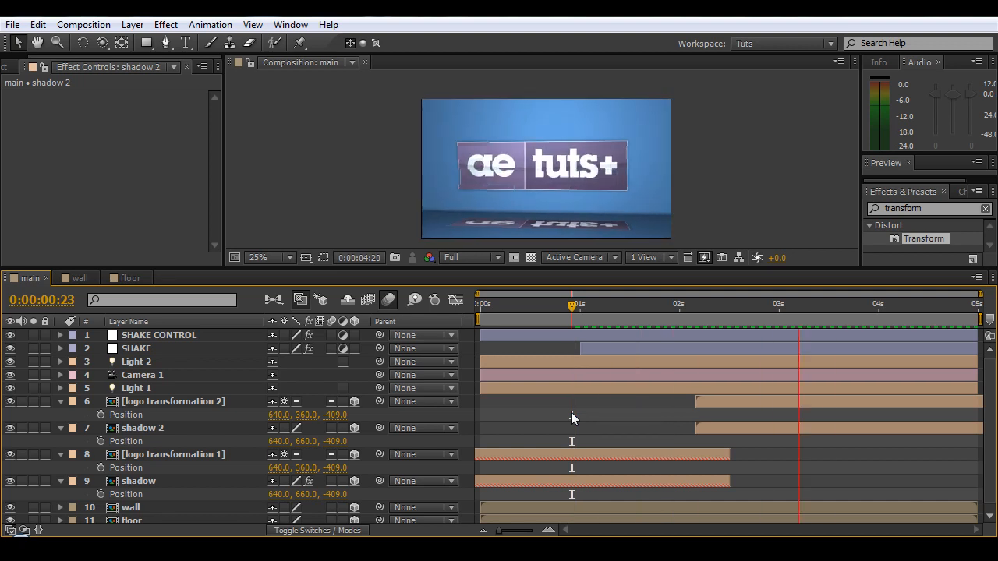
pyautogui.press('space')
# - Copy the Fill and Fast Blur effects from the shadow layer to shadow 2
pyautogui.moveTo(676, 308); pyautogui.dragTo(700, 312)
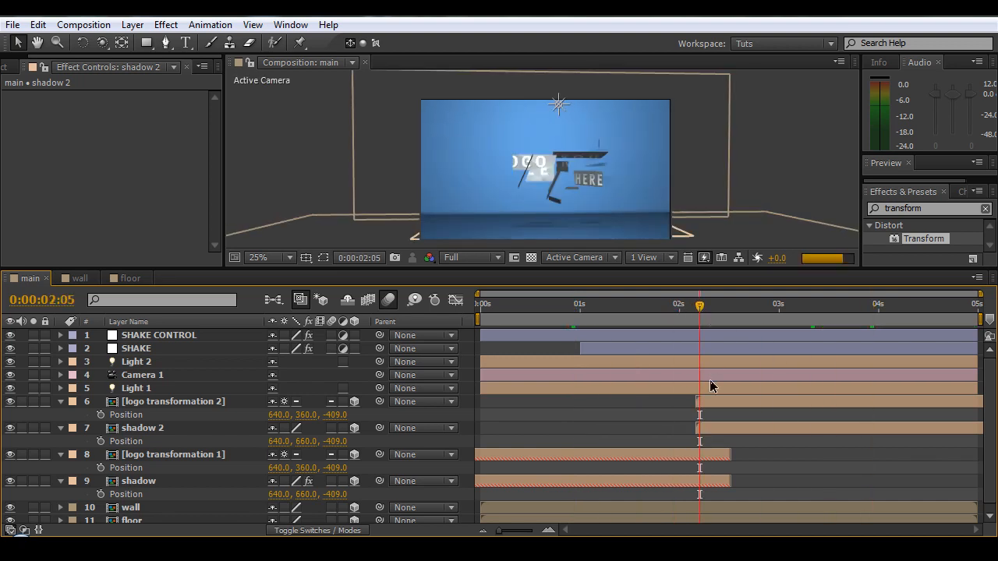
pyautogui.click(144, 479)
pyautogui.click(64, 203)
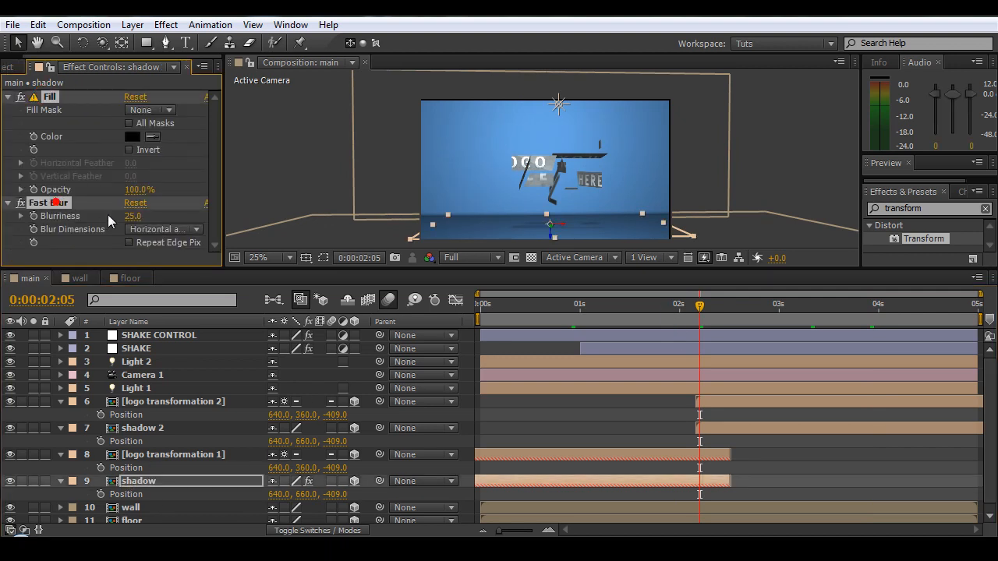
pyautogui.click(143, 428)
pyautogui.hotkey('ctrl', 'v')
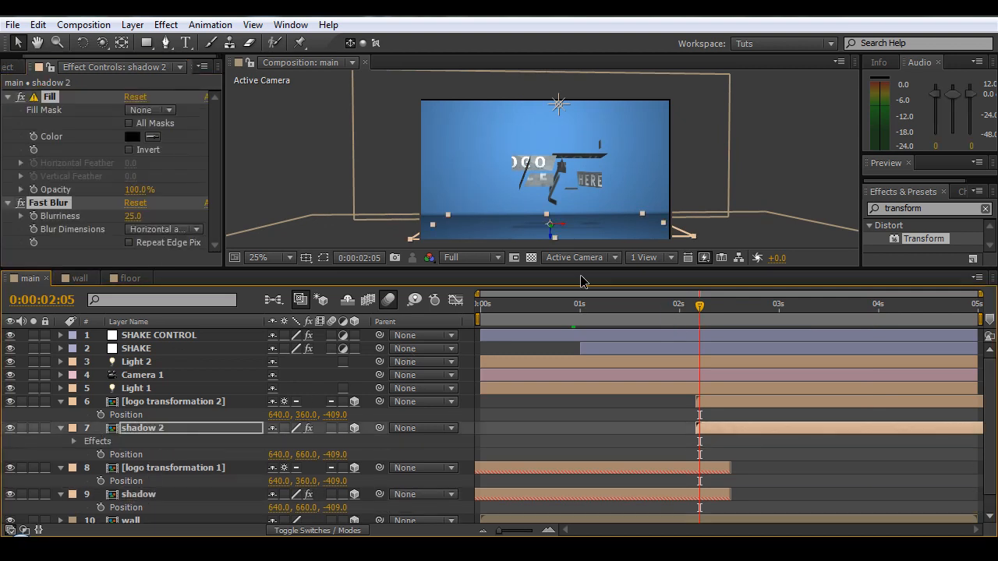
# - Check the new shadow at 0:00:02:20 and set the opacity of shadow 2 to 15%
pyautogui.moveTo(711, 315); pyautogui.dragTo(759, 315)
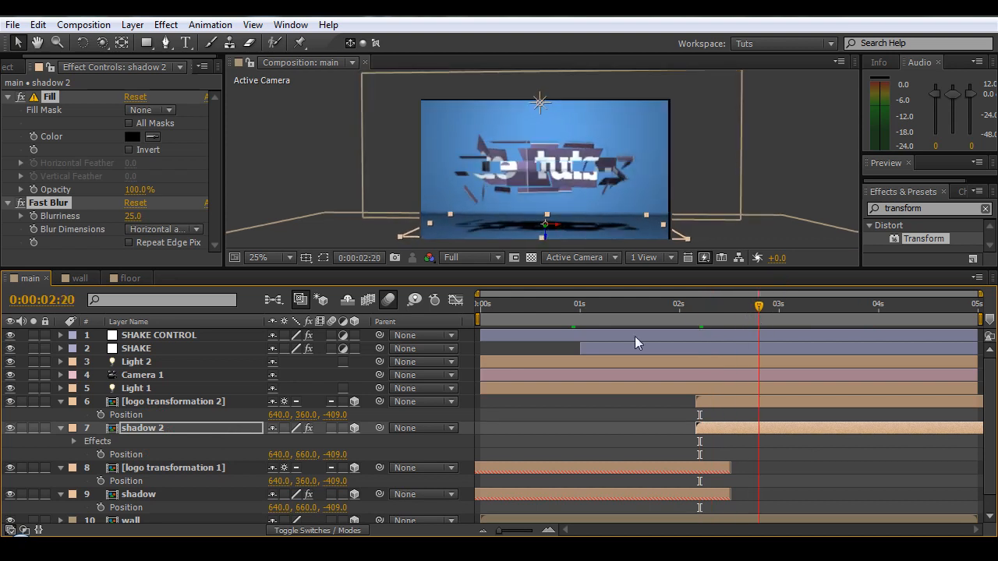
pyautogui.click(189, 428)
pyautogui.press('t')
pyautogui.click(279, 441)
pyautogui.write('15')
pyautogui.press('Return')
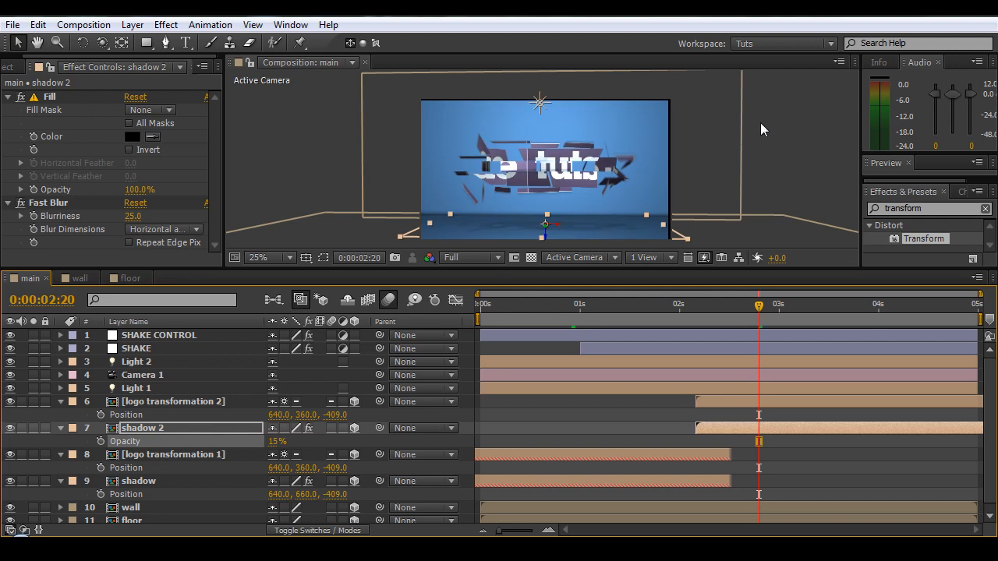
# - Collapse the open properties of both logo transformation layers and both shadow layers
pyautogui.click(799, 141)
pyautogui.click(60, 402)
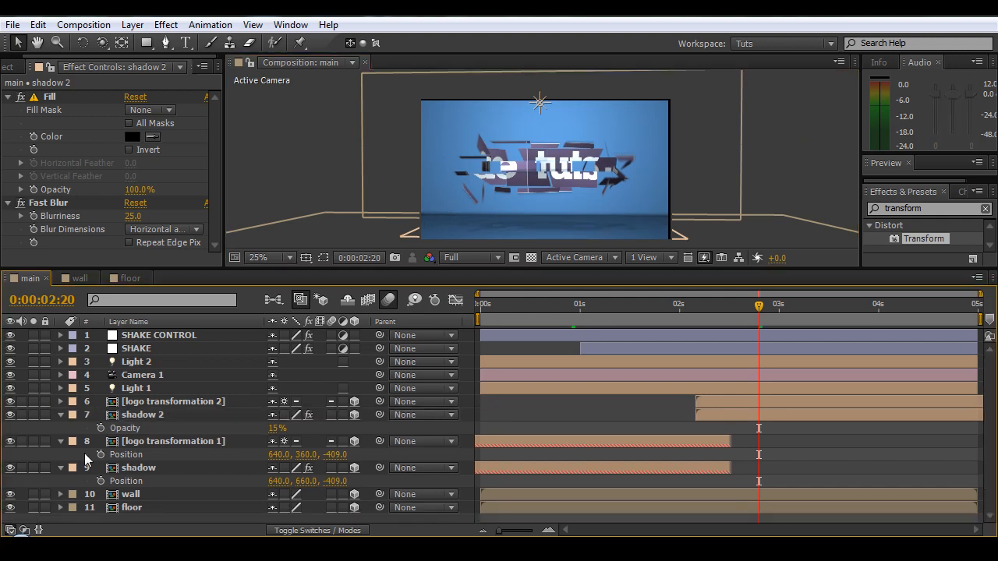
pyautogui.click(127, 471)
pyautogui.click(60, 441)
pyautogui.click(60, 415)
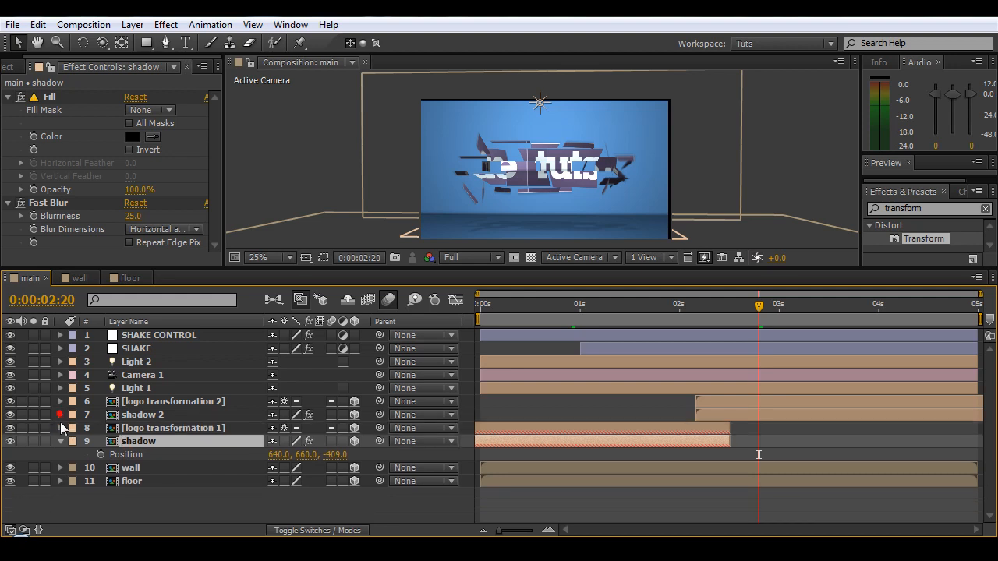
pyautogui.click(60, 441)
# - Shift logo transformation 2 and shadow 2 together about one frame later in the timeline
pyautogui.moveTo(755, 312); pyautogui.dragTo(708, 375)
pyautogui.click(706, 402)
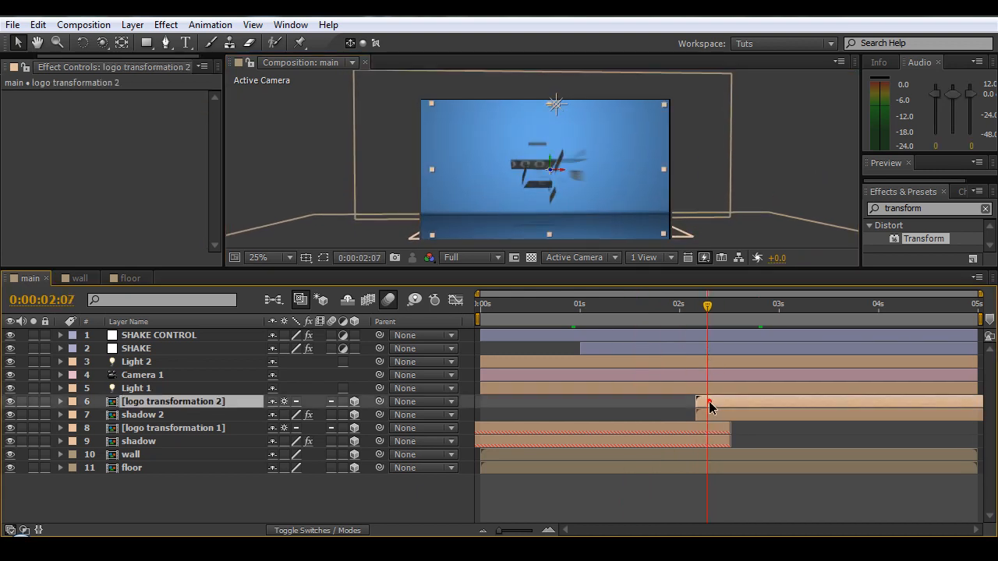
pyautogui.keyDown('shift'); pyautogui.click(709, 413); pyautogui.keyUp('shift')
pyautogui.moveTo(717, 411); pyautogui.dragTo(719, 411)
# - Preview the retimed logo transition from 0:00:01:15
pyautogui.moveTo(708, 306); pyautogui.dragTo(633, 371)
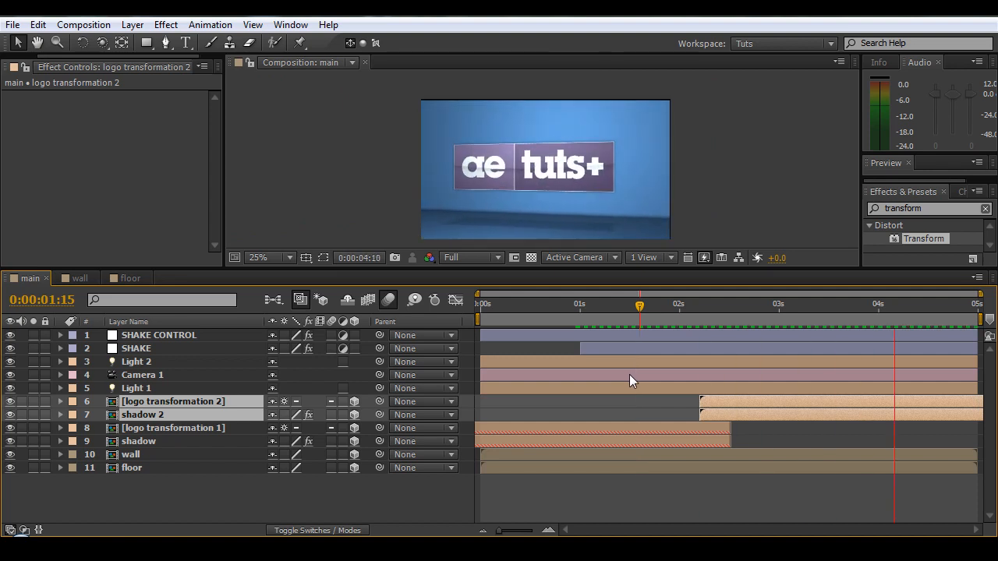
pyautogui.press('space')
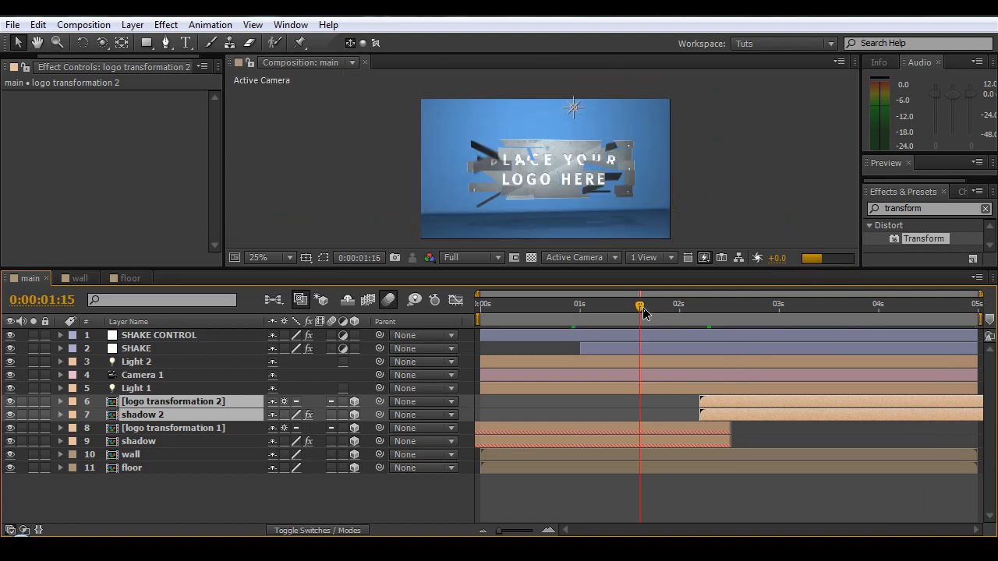
pyautogui.press('space')
# - Turn off composition motion blur and trim the end of the SHAKE layer to 0:00:03:17, where the second logo's pieces come together
pyautogui.moveTo(651, 314); pyautogui.dragTo(835, 336)
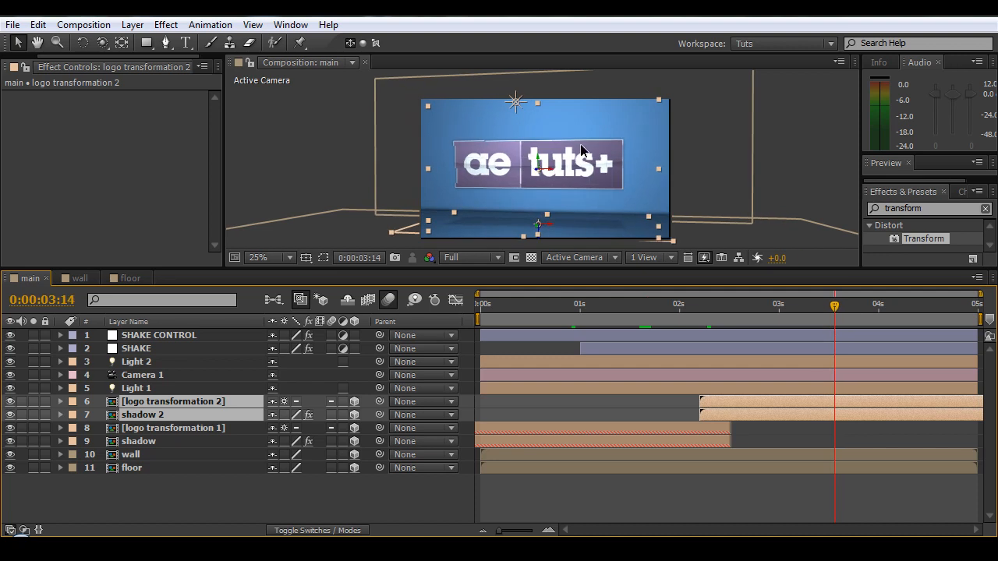
pyautogui.press('.')
pyautogui.press('.')
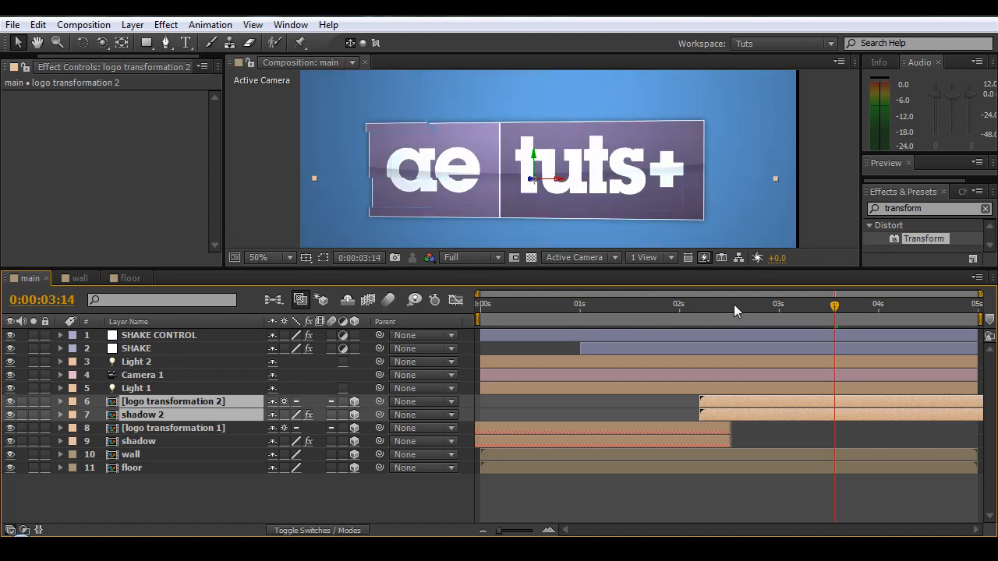
pyautogui.press('pagedown')
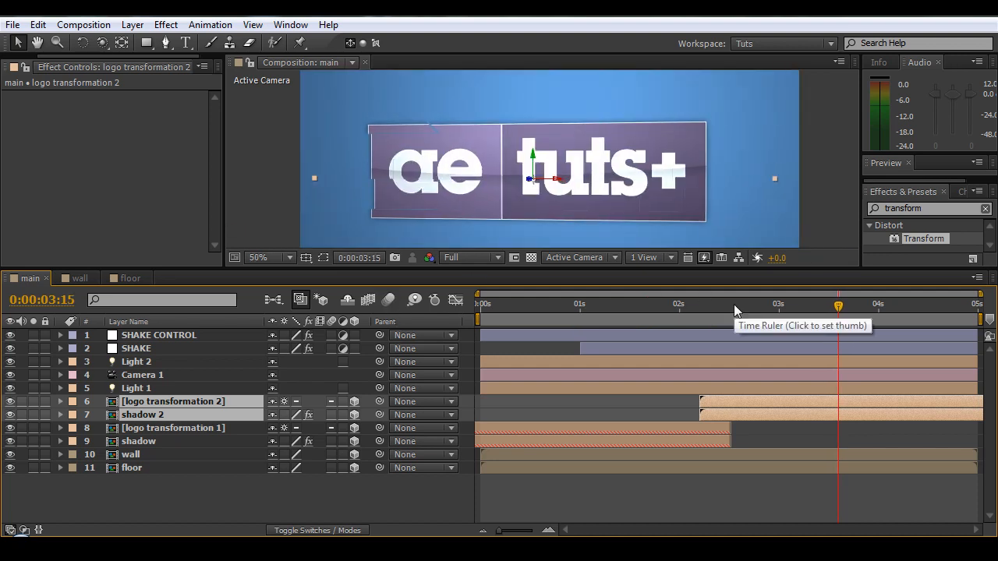
pyautogui.press('pagedown')
pyautogui.press('pagedown')
pyautogui.press('pagedown')
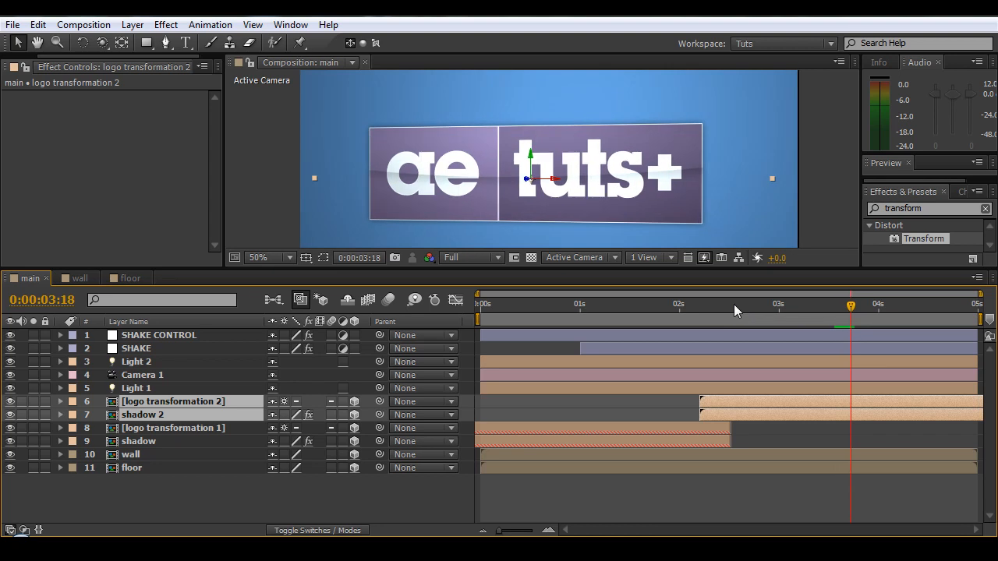
pyautogui.press('pageup')
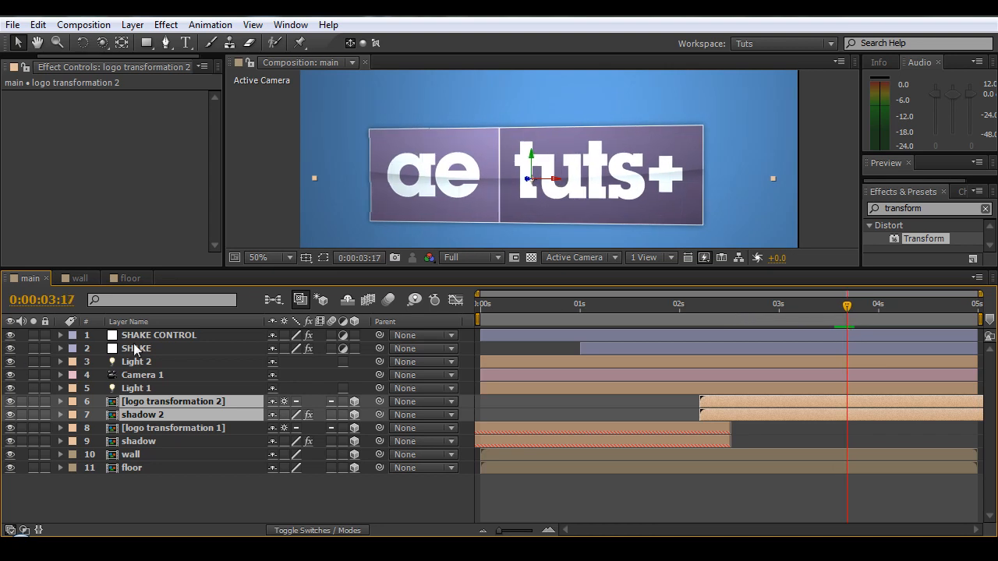
pyautogui.click(136, 348)
pyautogui.hotkey('alt', ']')
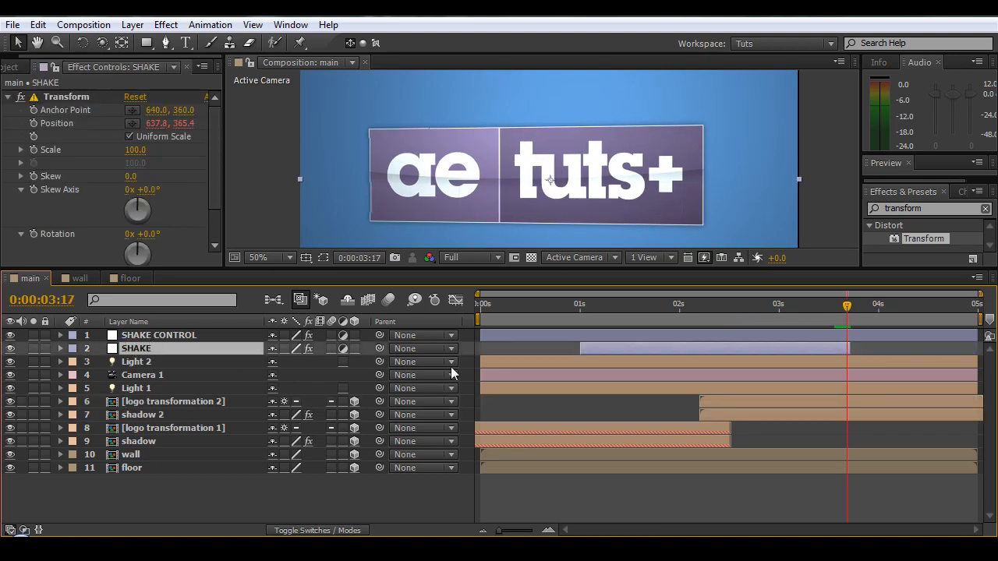
# - Preview the shake and the logo transition from 0:00:01:01
pyautogui.moveTo(852, 313); pyautogui.dragTo(600, 343)
pyautogui.scroll(-1, 512, 213)
pyautogui.click(583, 306)
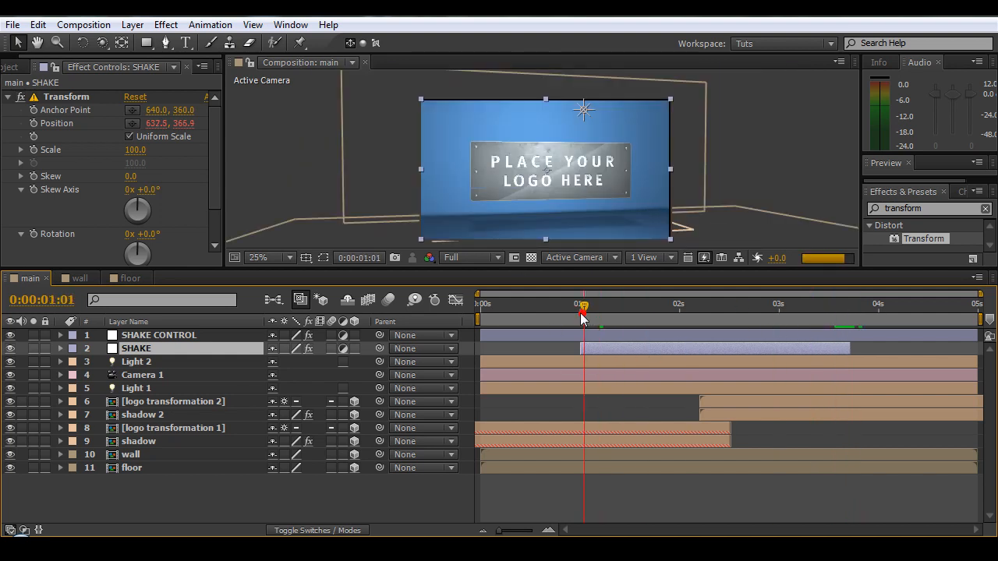
pyautogui.press('KP_0')
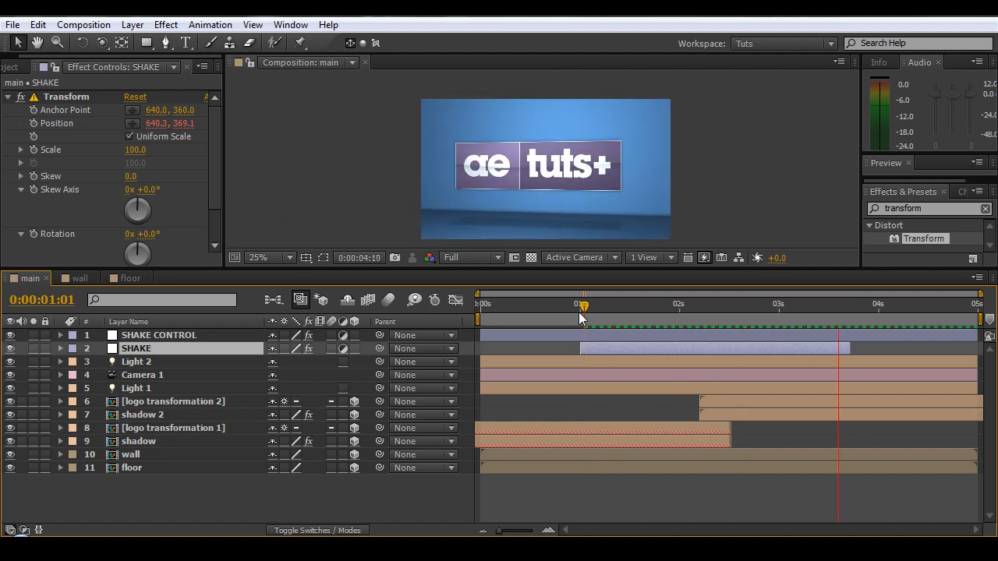
pyautogui.press('space')
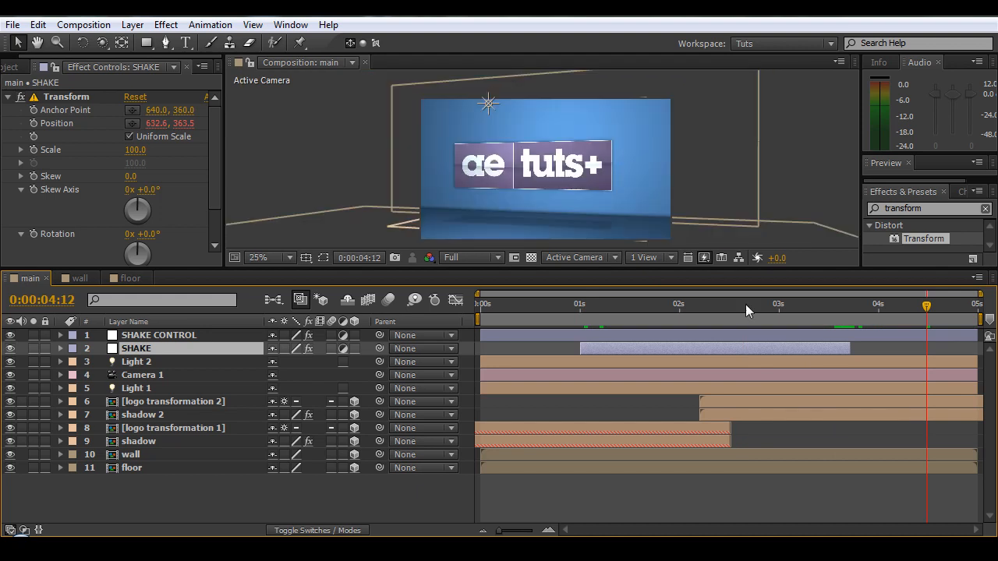
# - Scrub from the start of the shake to 0:00:03:13 and examine how the second logo's pieces come together
pyautogui.click(588, 305)
pyautogui.moveTo(612, 322); pyautogui.dragTo(830, 367)
pyautogui.scroll(2, 543, 170)
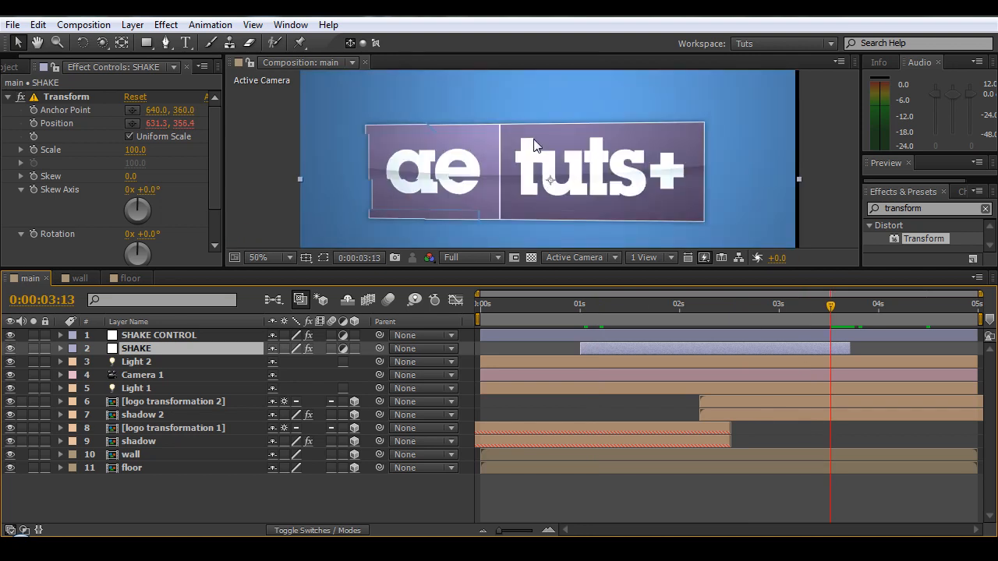
pyautogui.scroll(-2, 534, 150)
pyautogui.moveTo(835, 304); pyautogui.dragTo(831, 365)
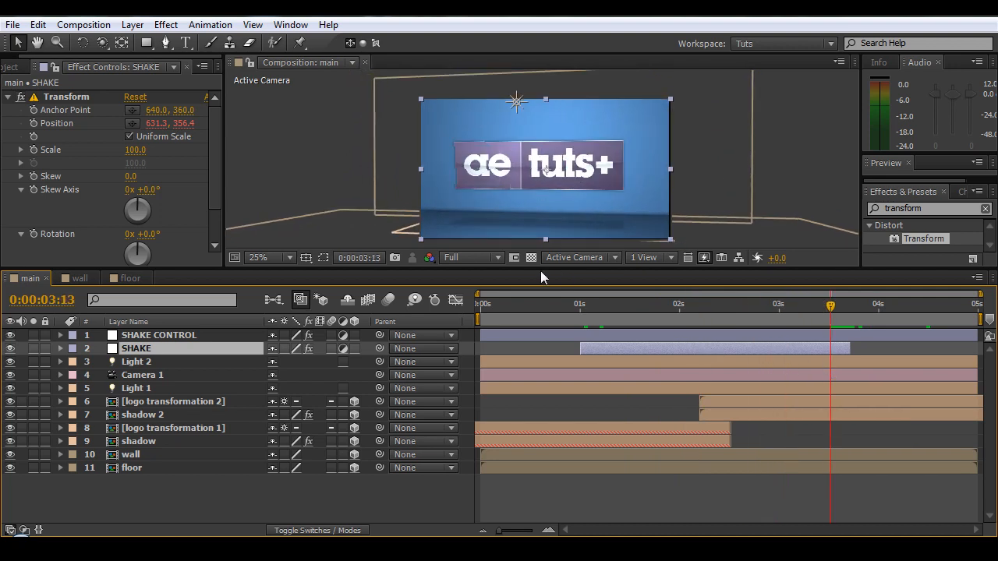
# - Reorder the Light 1 layer so it sits directly below Light 2 and above Camera 1
pyautogui.moveTo(545, 268); pyautogui.dragTo(503, 328)
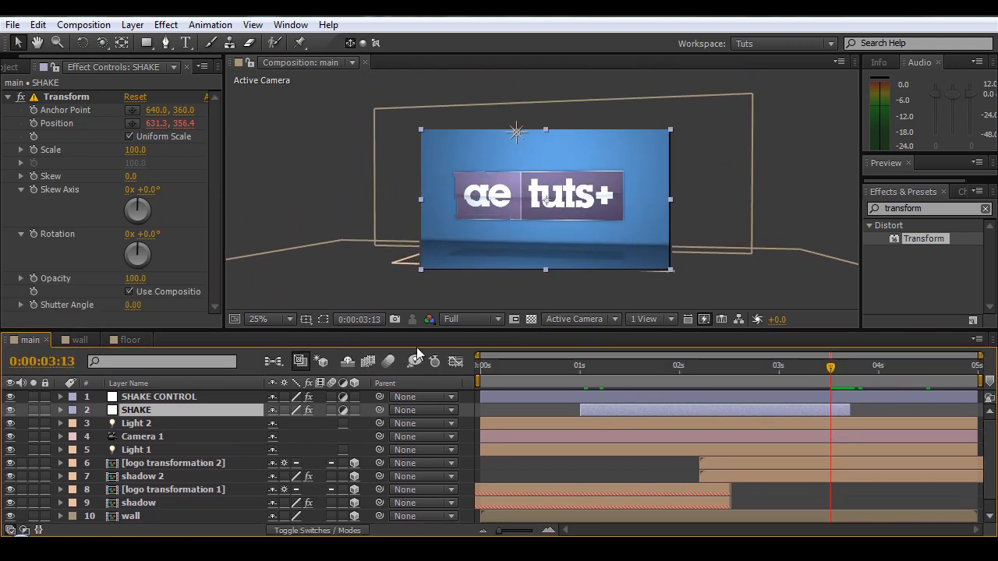
pyautogui.moveTo(131, 448); pyautogui.dragTo(176, 433)
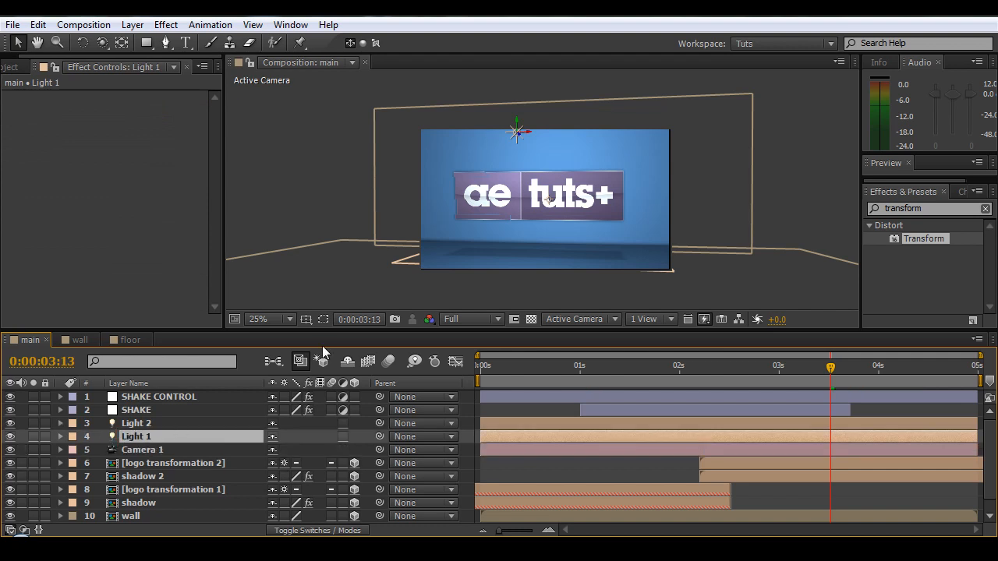
pyautogui.moveTo(433, 329); pyautogui.dragTo(443, 276)
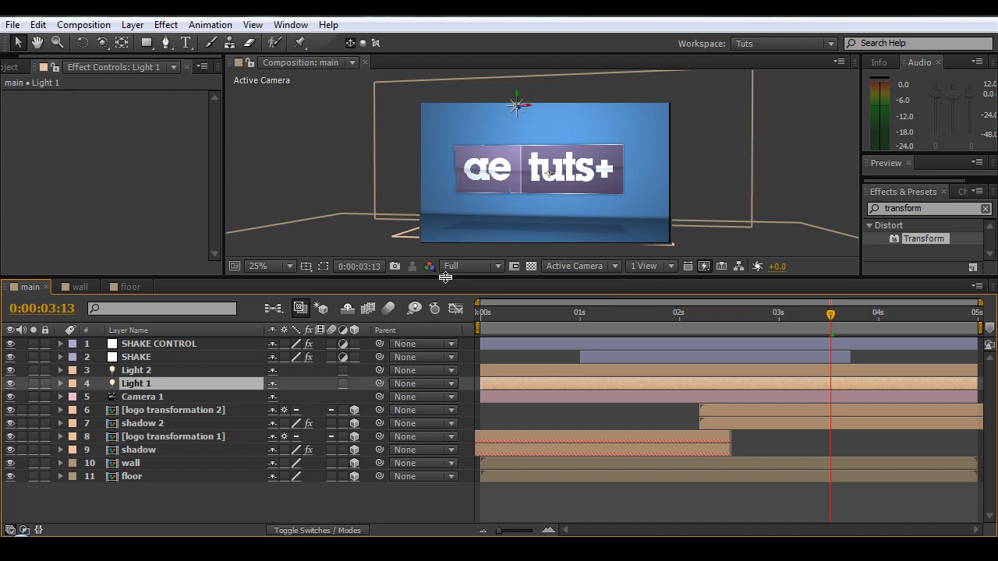
# - Create a new black solid named vig above all other layers in the main composition
pyautogui.rightClick(91, 499)
pyautogui.moveTo(248, 343)
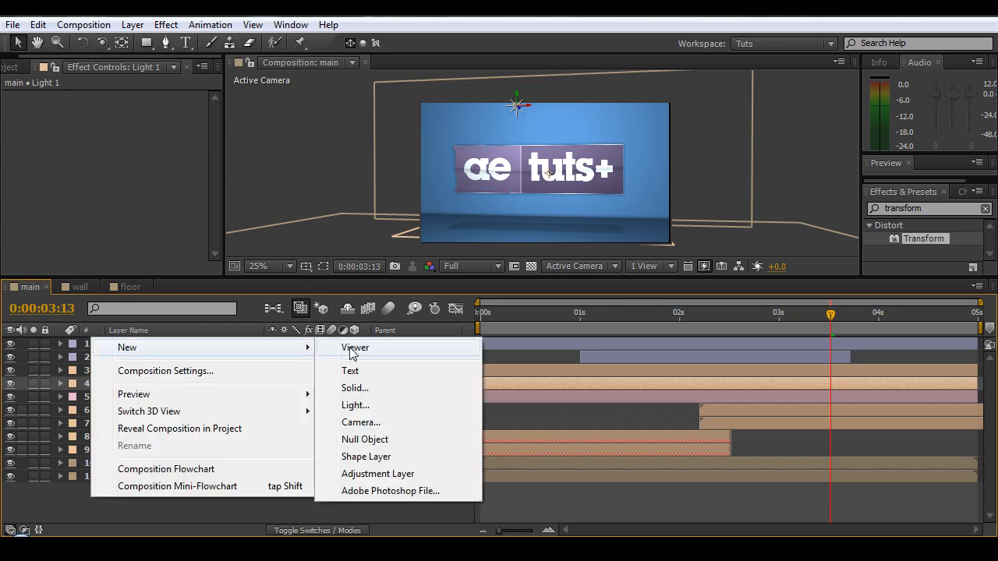
pyautogui.click(367, 387)
pyautogui.write('vig')
pyautogui.press('Return')
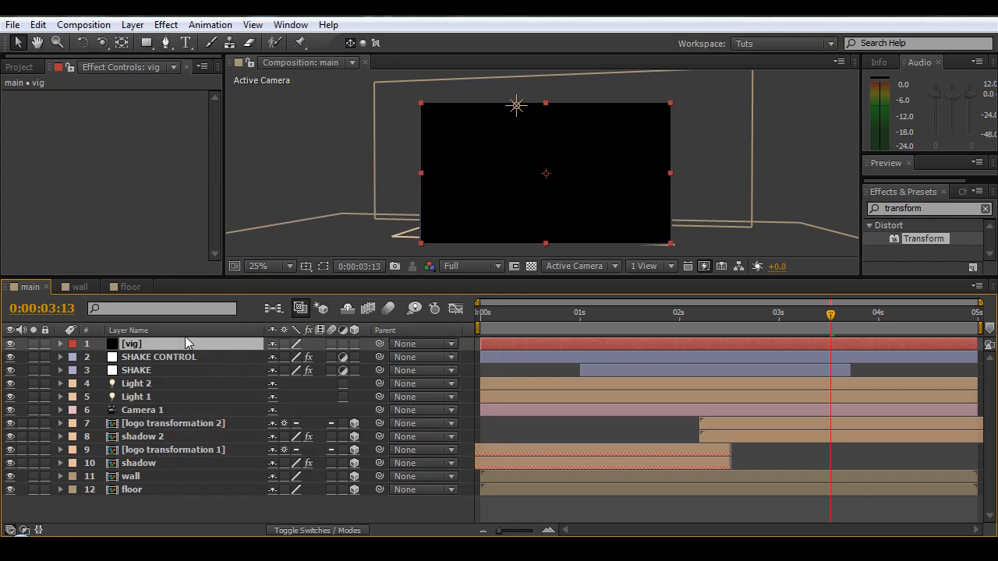
# - Add an elliptical mask filling the whole vig solid and invert it
pyautogui.moveTo(146, 42); pyautogui.dragTo(197, 76)
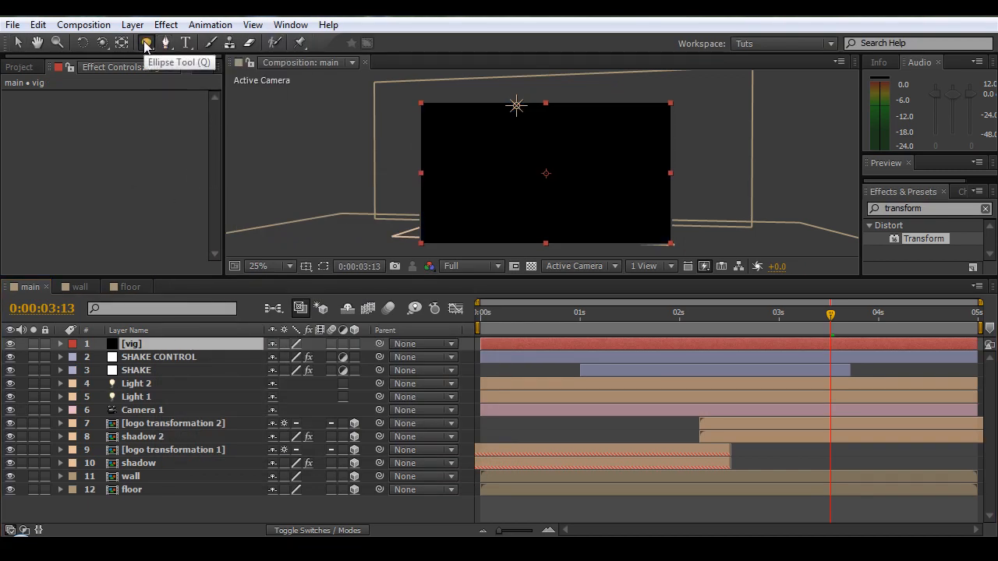
pyautogui.doubleClick(146, 43)
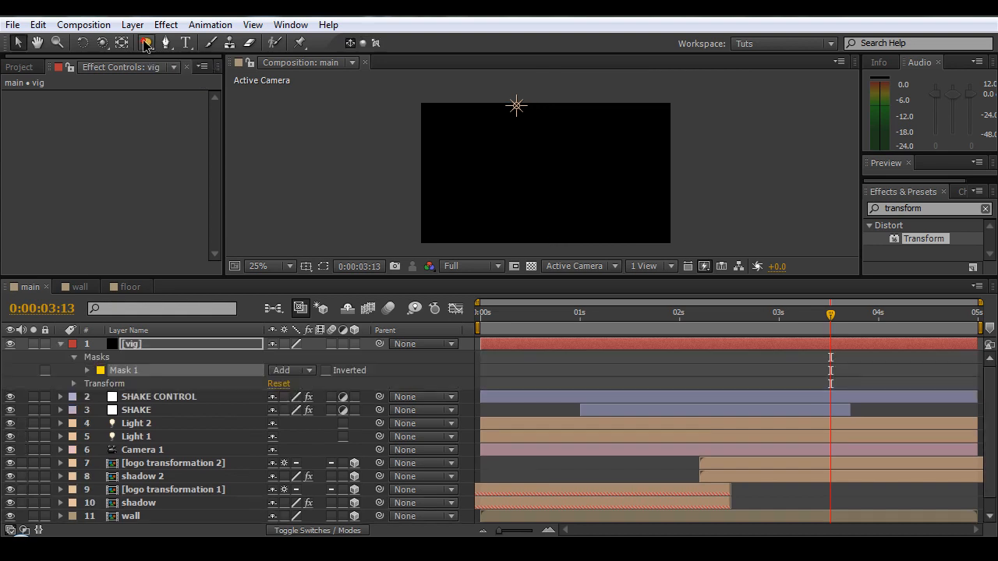
pyautogui.click(326, 370)
# - Set the feather of the vig layer's mask to 350 pixels
pyautogui.press('f')
pyautogui.click(305, 370)
pyautogui.press('Return')
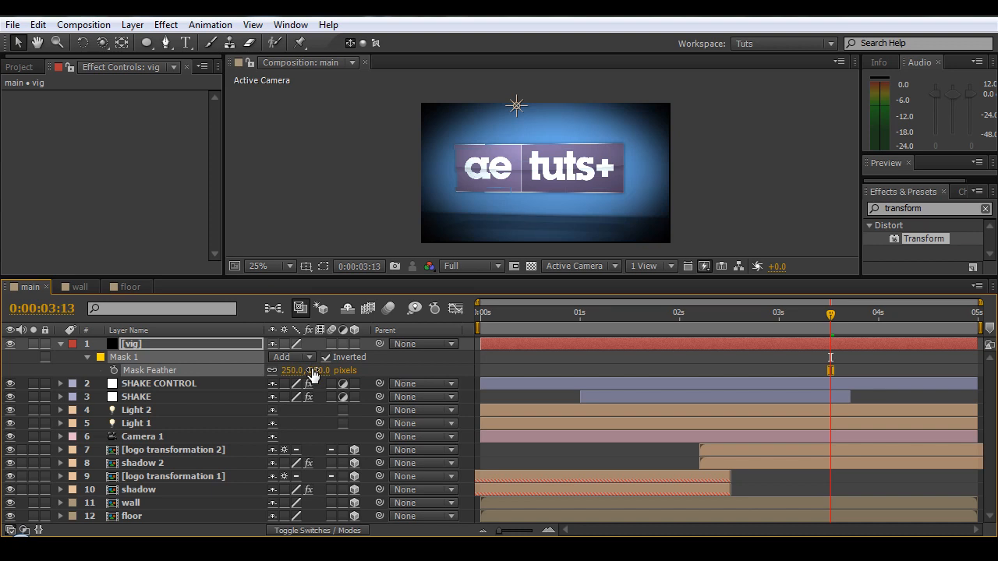
pyautogui.click(312, 370)
pyautogui.write('35')
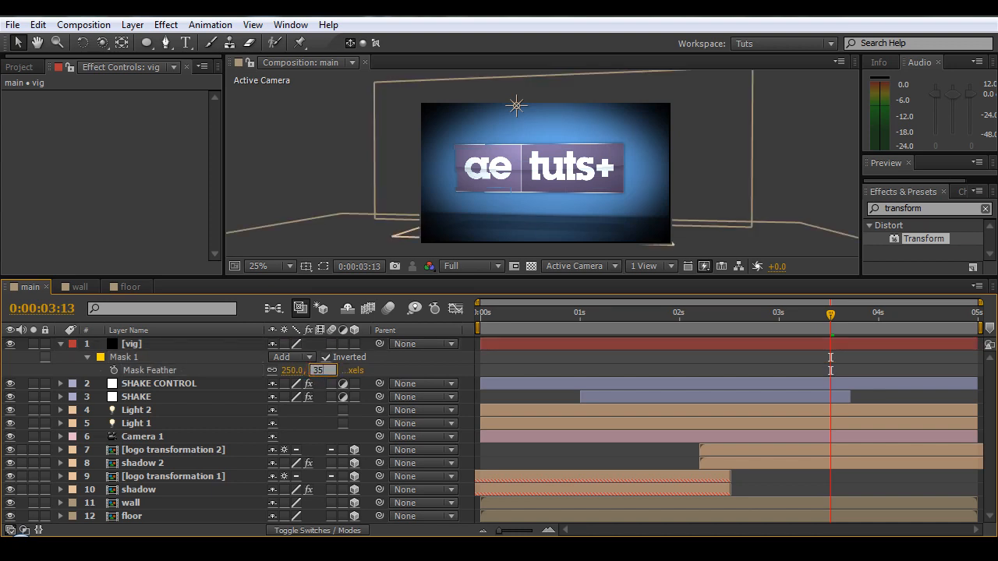
pyautogui.write('0')
pyautogui.press('Return')
# - Reduce the vig layer's opacity to 40%
pyautogui.click(138, 346)
pyautogui.press('t')
pyautogui.click(279, 357)
pyautogui.write('40')
pyautogui.press('Return')
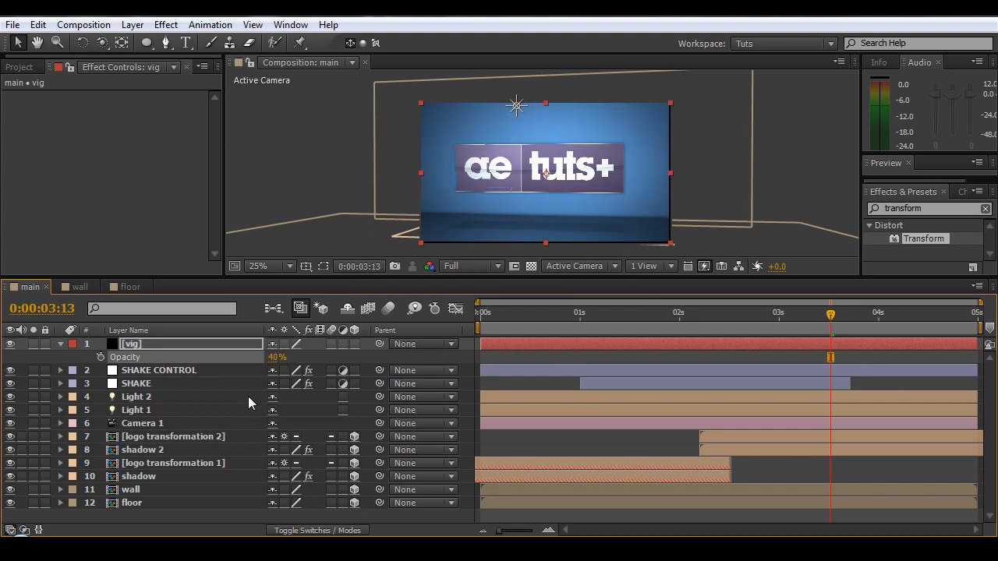
# - Set the vig layer's blending mode to Overlay and compare the image with the layer hidden and shown
pyautogui.click(168, 341)
pyautogui.press('F4')
pyautogui.click(304, 344)
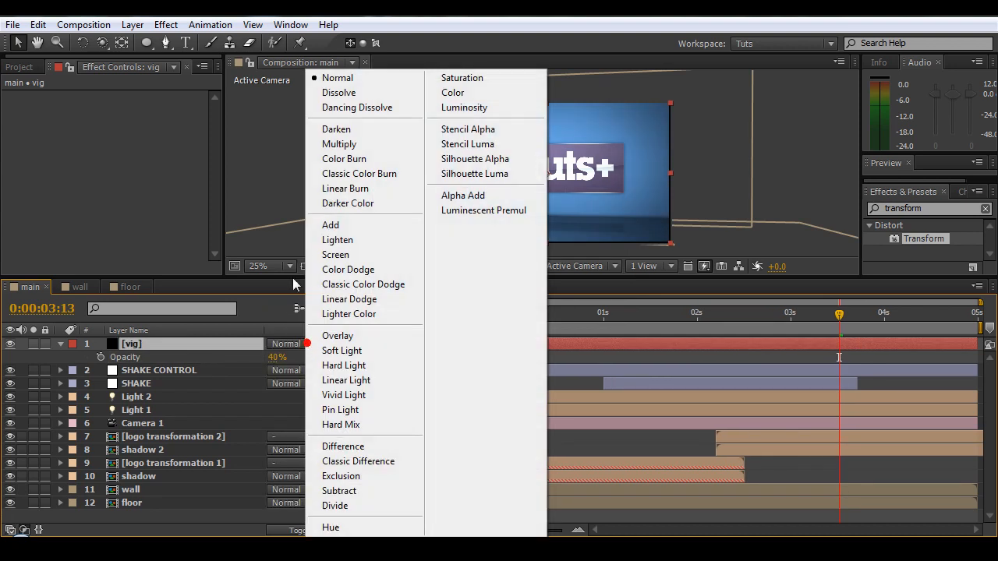
pyautogui.click(335, 336)
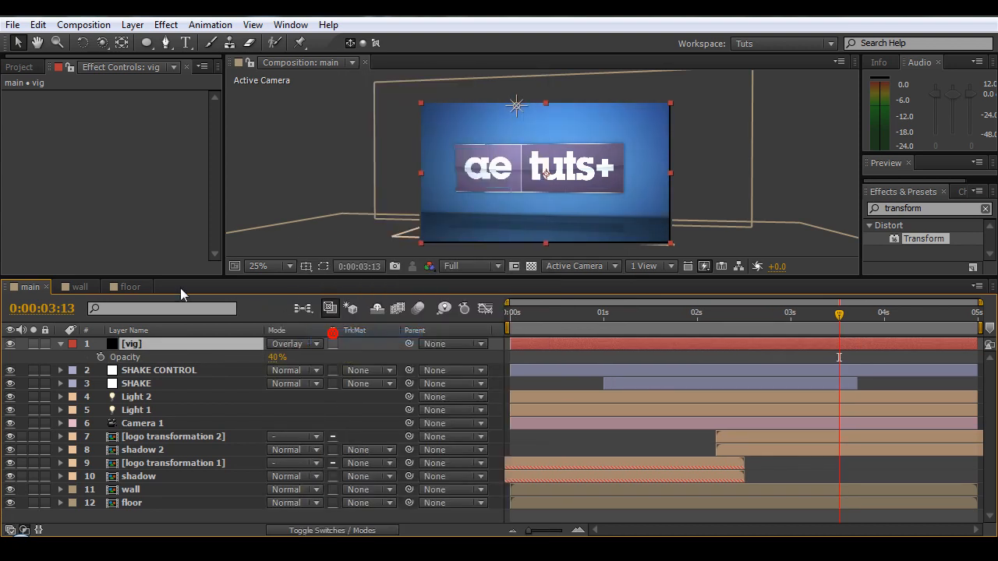
pyautogui.click(4, 344)
pyautogui.click(10, 344)
pyautogui.click(10, 344)
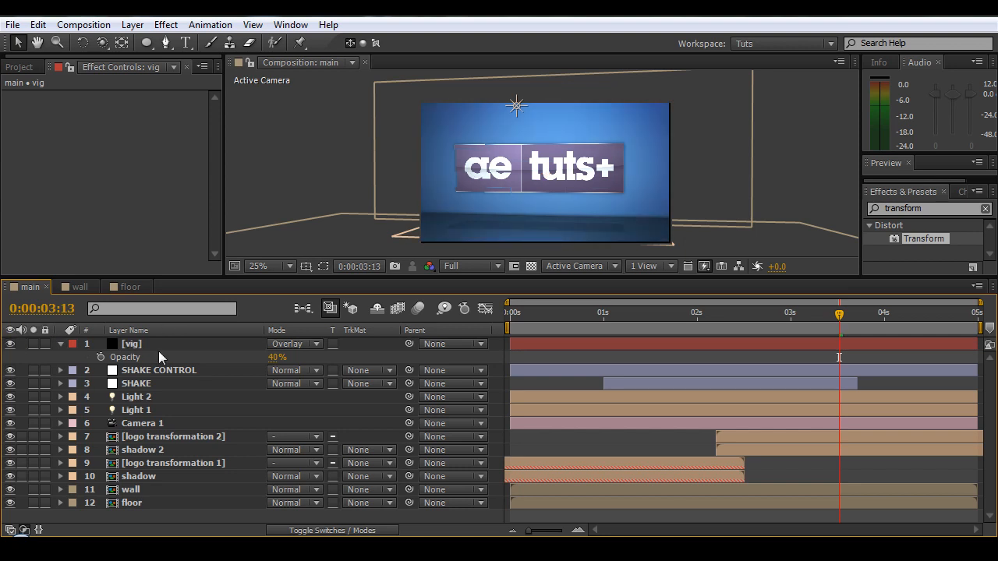
# - Collapse the vig layer, review the vignette along the timeline, and return to the first frame
pyautogui.click(60, 343)
pyautogui.moveTo(763, 332); pyautogui.dragTo(888, 381)
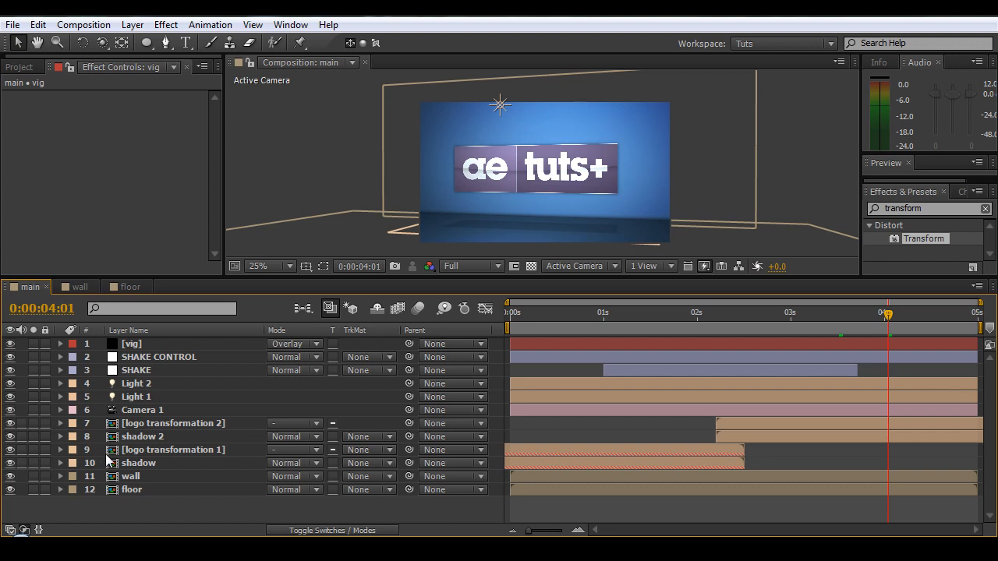
pyautogui.moveTo(519, 320); pyautogui.dragTo(655, 334)
pyautogui.press('Home')
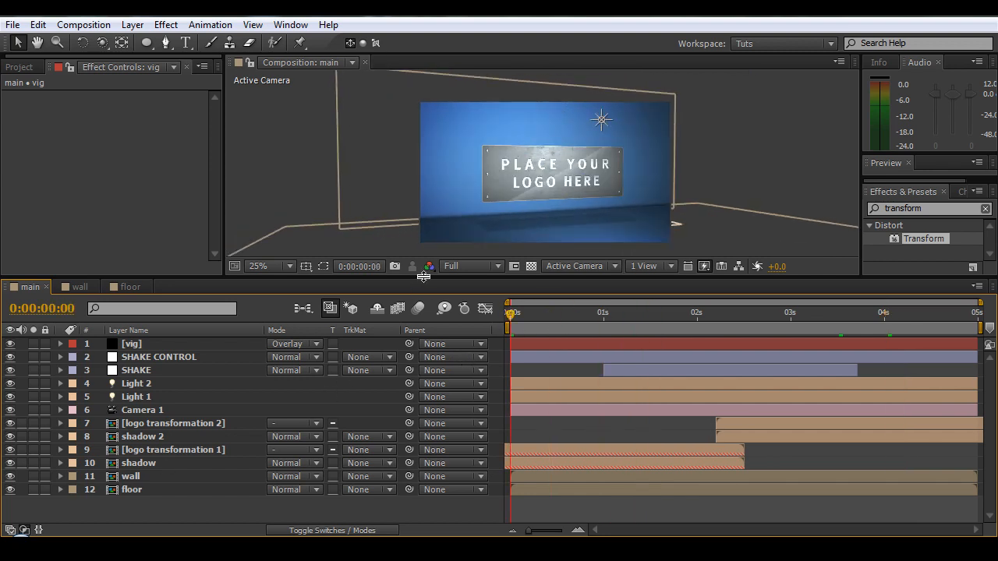
# - Create a new black solid named flare at the top of the layer stack
pyautogui.moveTo(422, 278)
pyautogui.mouseDown()
pyautogui.moveTo(423, 250)
pyautogui.moveTo(409, 283)
pyautogui.mouseUp()
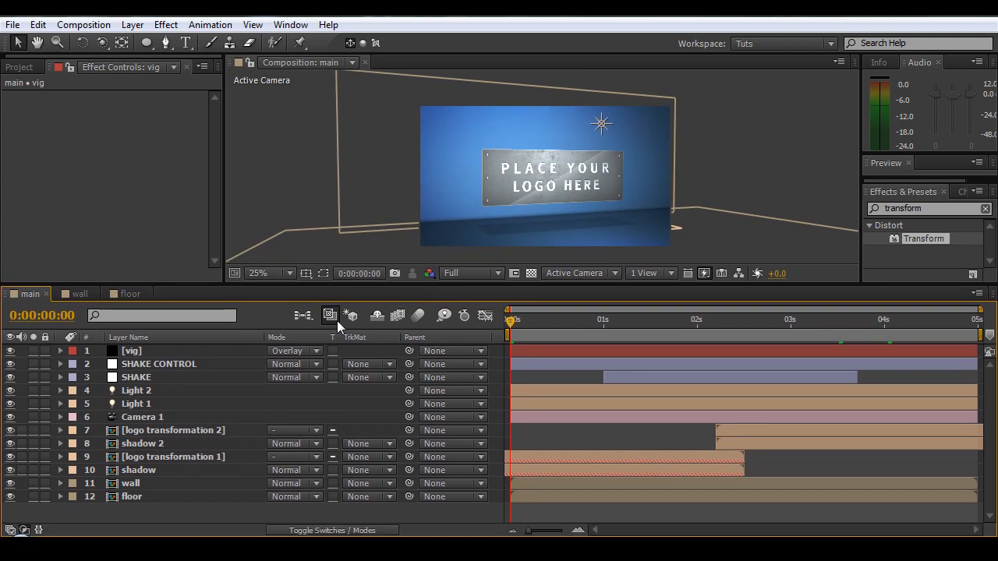
pyautogui.rightClick(110, 521)
pyautogui.moveTo(170, 367)
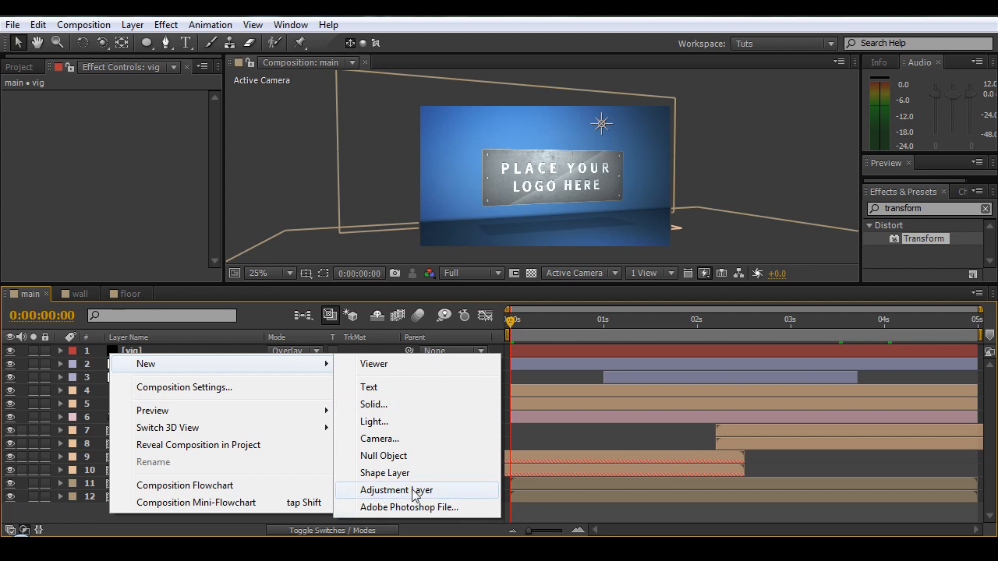
pyautogui.click(392, 404)
pyautogui.write('flare')
pyautogui.press('Return')
# - Search the effects for "lens" and apply Lens Flare to the flare solid
pyautogui.click(940, 209)
pyautogui.write('lens')
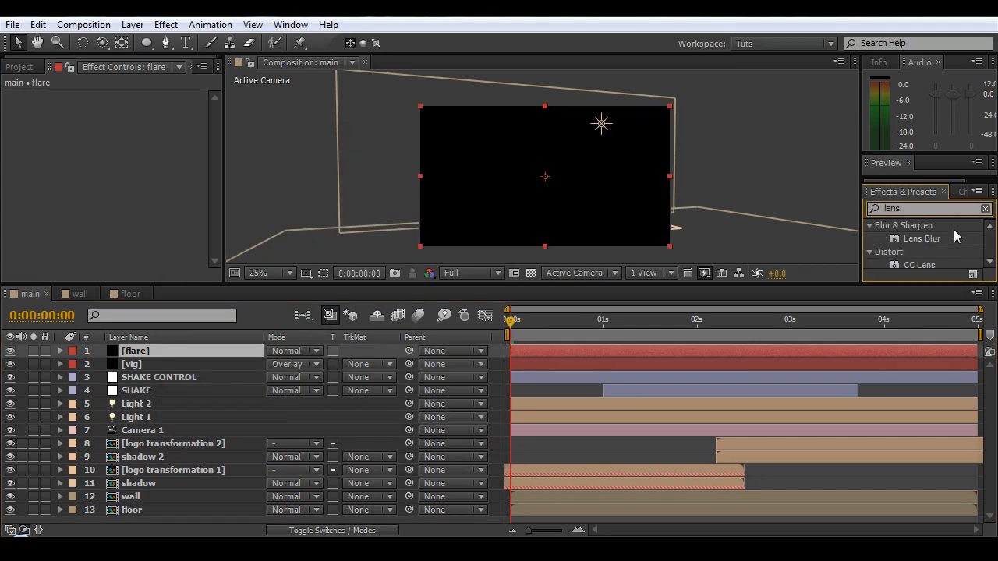
pyautogui.scroll(-3, 990, 261)
pyautogui.moveTo(924, 262); pyautogui.dragTo(125, 351)
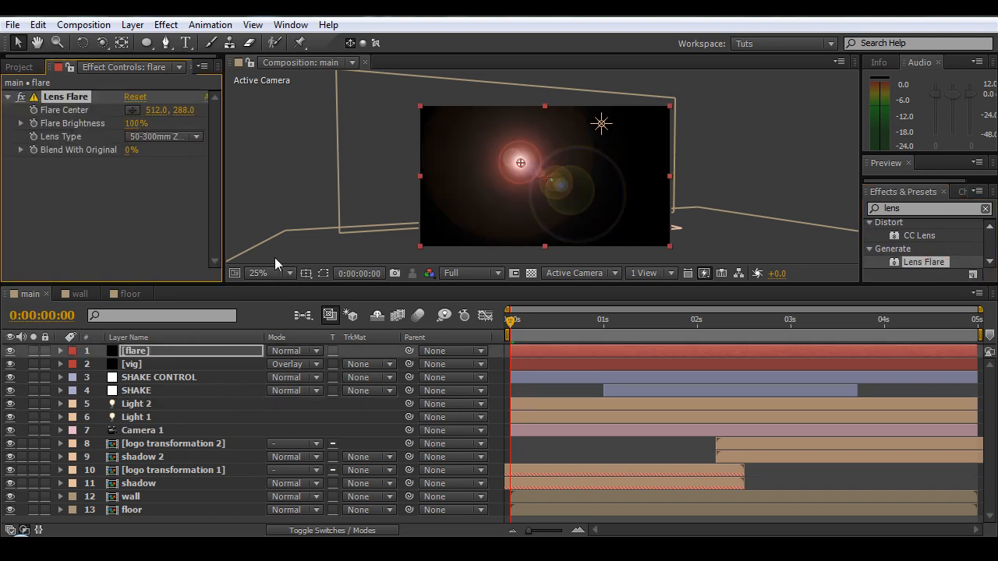
# - Set the flare layer's blending mode to Screen and its lens type to 105mm Prime
pyautogui.click(283, 351)
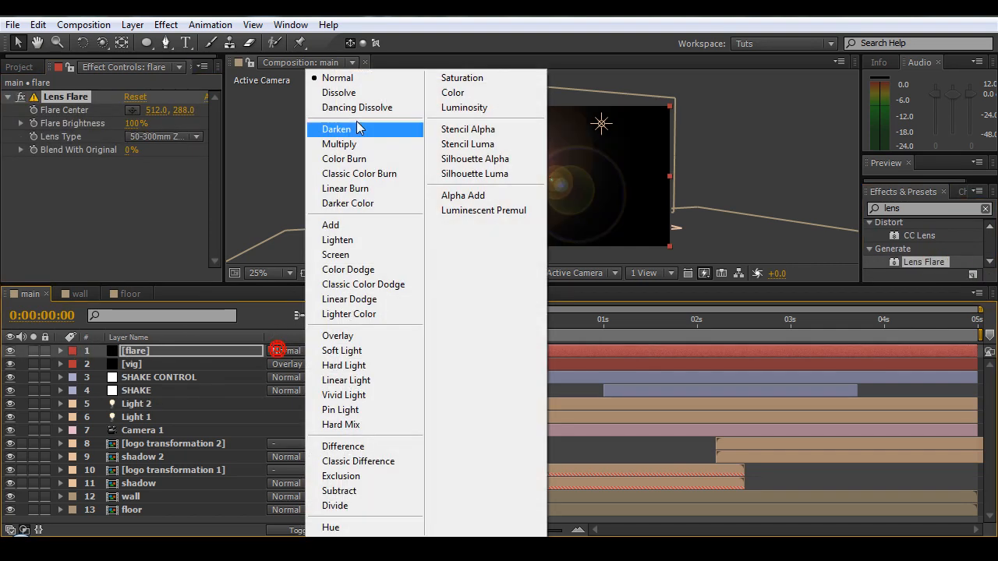
pyautogui.click(338, 254)
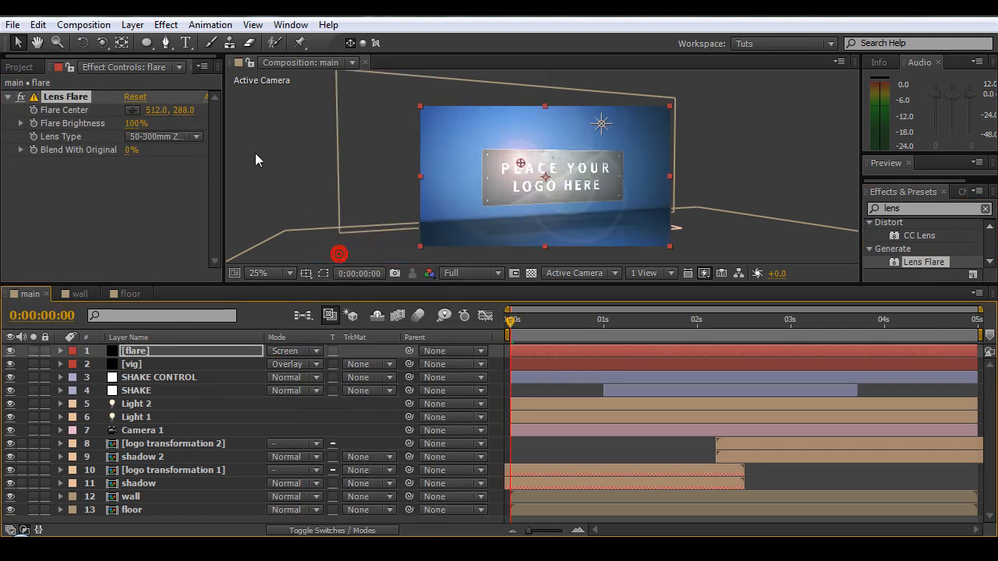
pyautogui.click(150, 137)
pyautogui.click(149, 166)
pyautogui.click(138, 138)
pyautogui.click(160, 188)
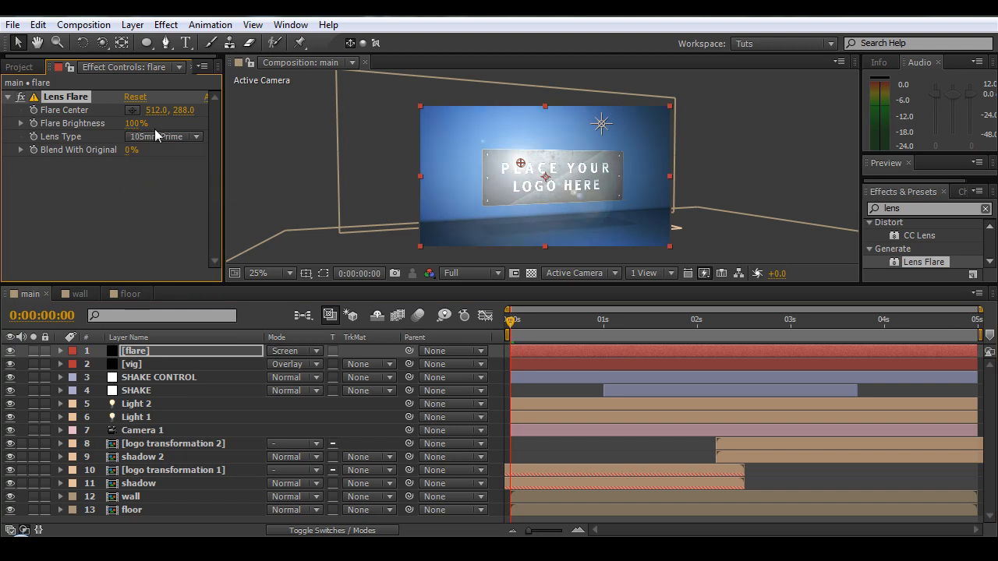
# - Move the flare center outside the frame's lower right to 1420, 588 and keyframe it at 0:00:00:00
pyautogui.moveTo(137, 123); pyautogui.dragTo(199, 126)
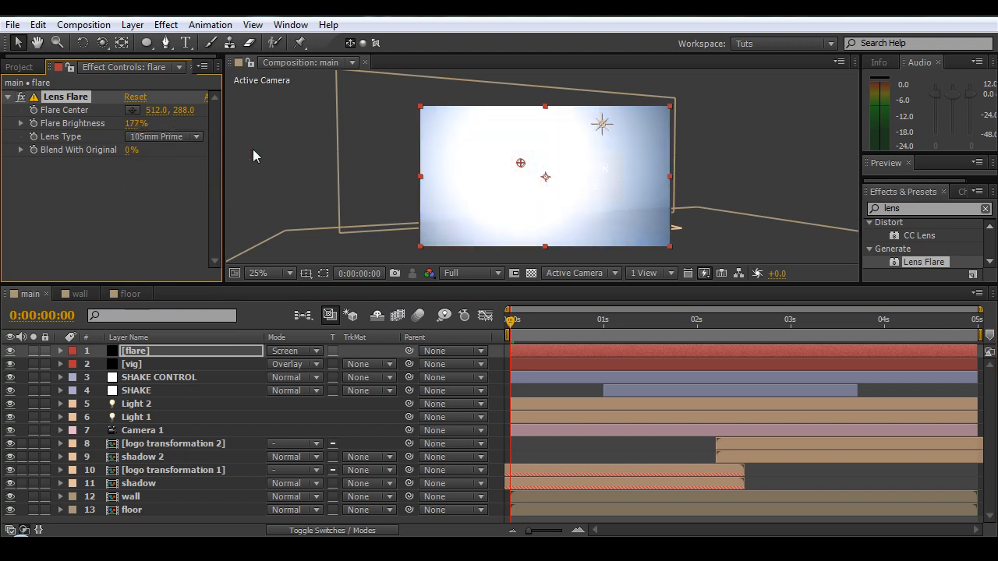
pyautogui.moveTo(541, 287)
pyautogui.mouseDown()
pyautogui.moveTo(543, 306)
pyautogui.moveTo(545, 274)
pyautogui.mouseUp()
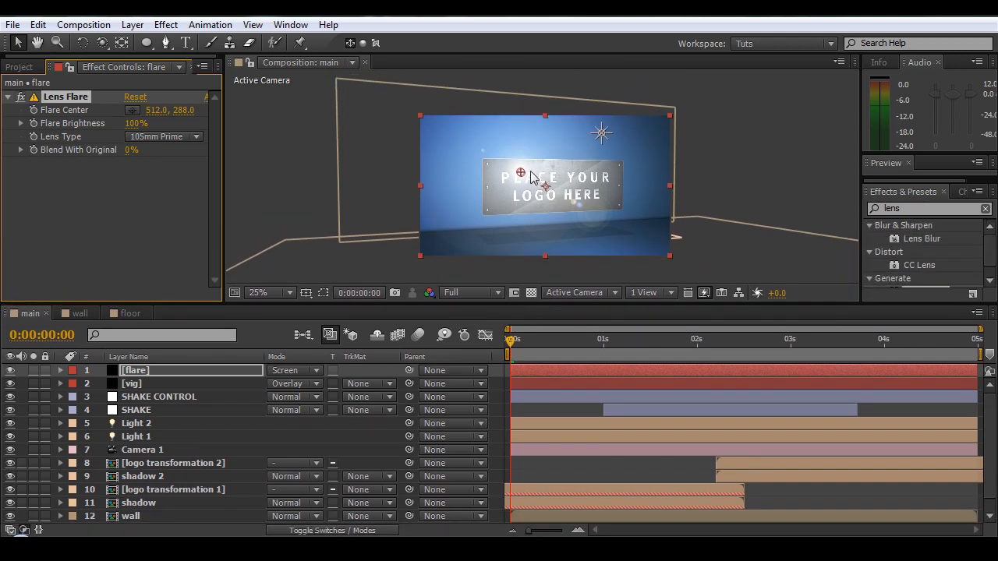
pyautogui.moveTo(521, 173); pyautogui.dragTo(697, 230)
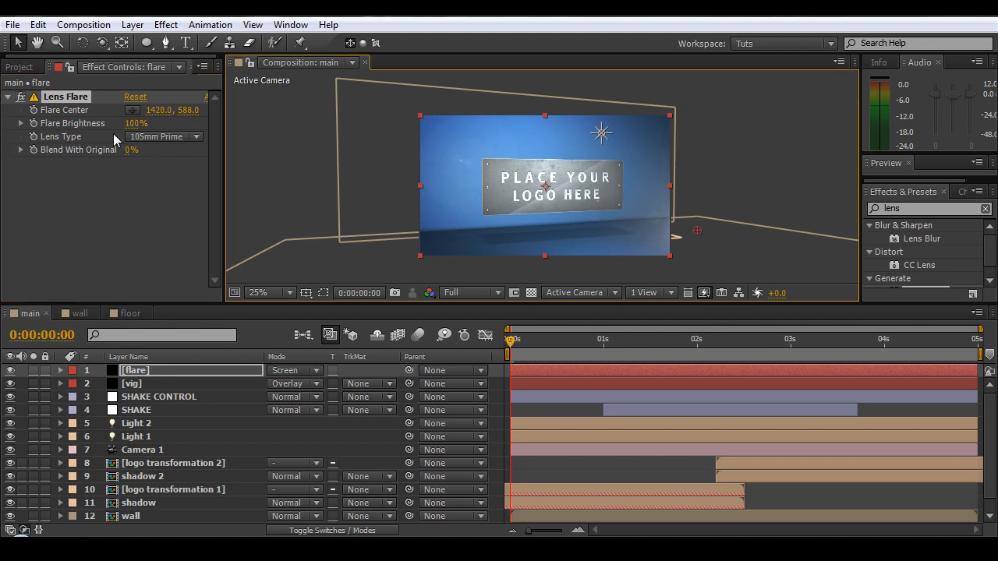
pyautogui.click(36, 114)
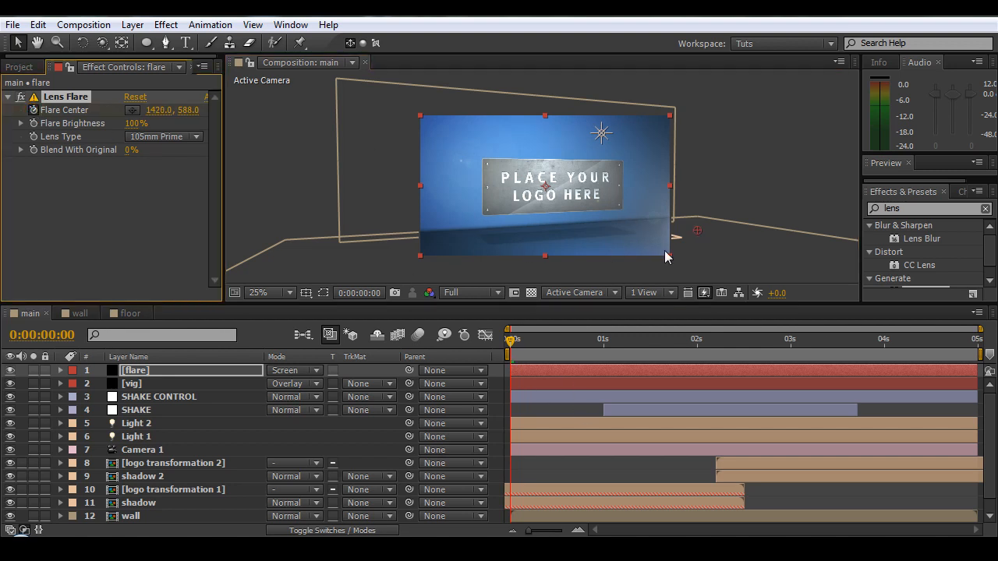
# - Set the lens flare's brightness to 300%
pyautogui.moveTo(160, 122); pyautogui.dragTo(274, 123)
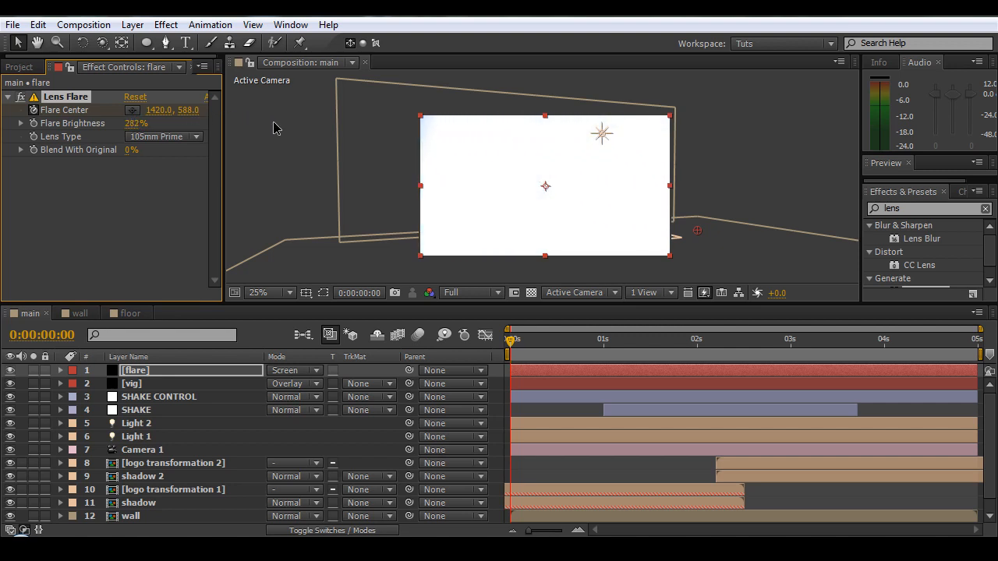
pyautogui.click(144, 123)
pyautogui.write('300')
pyautogui.press('Return')
# - Keyframe the flare center at 0:00:00:20 outside the frame's upper left, at -232, 104
pyautogui.press('u')
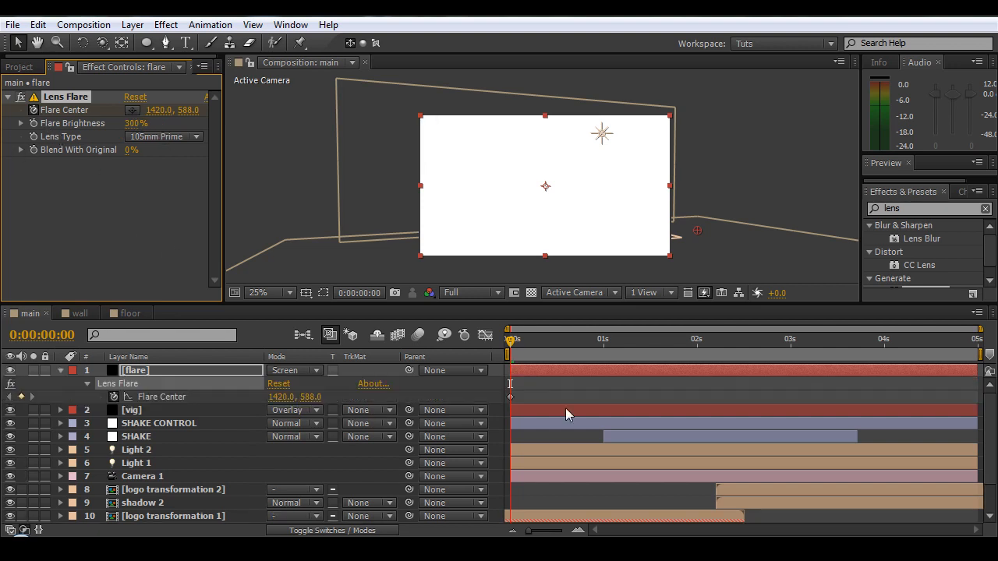
pyautogui.hotkey('shift', 'pagedown')
pyautogui.hotkey('shift', 'pagedown')
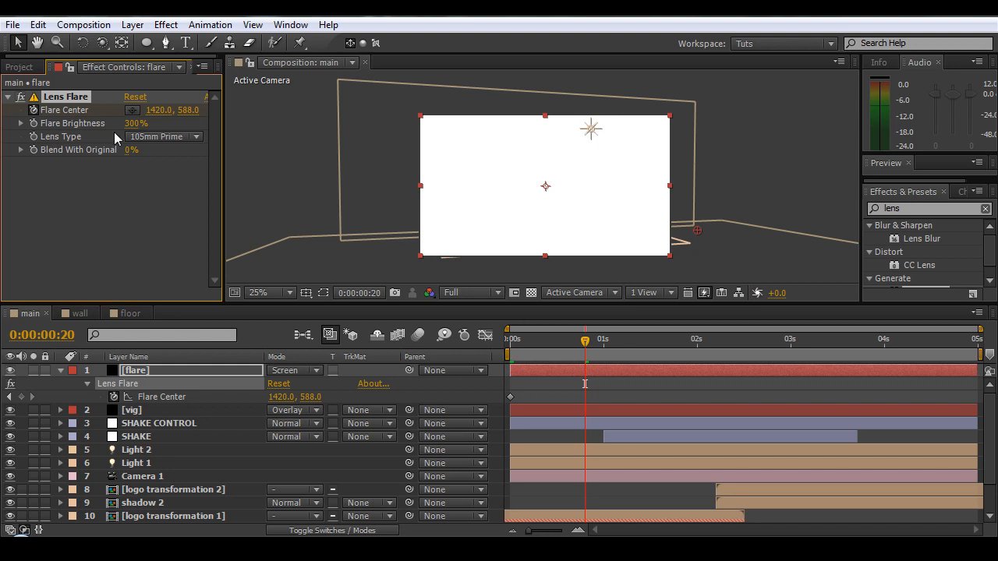
pyautogui.click(132, 110)
pyautogui.click(375, 136)
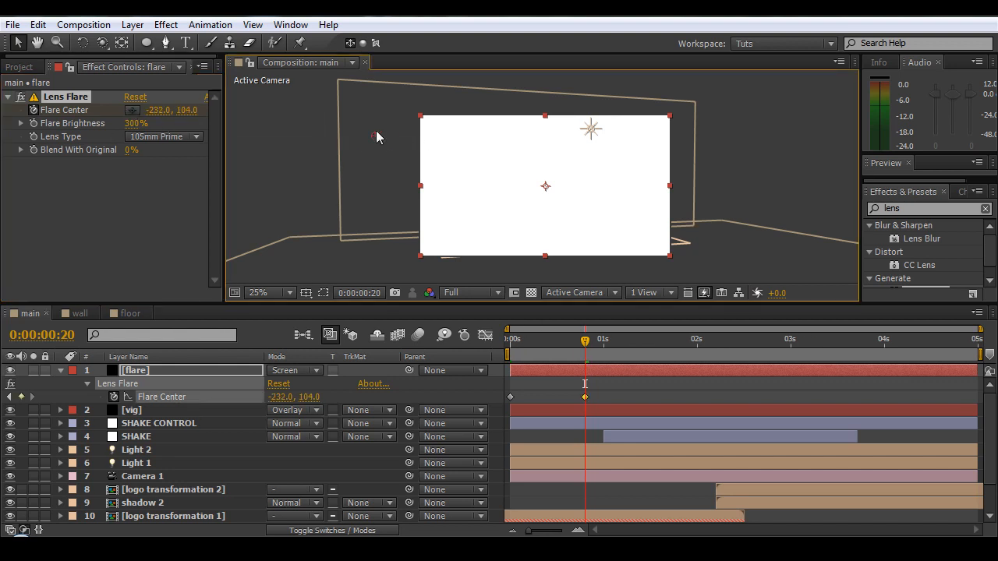
# - Move the flare center at 0:00:00:20 farther outside the frame's upper left to -384, -8, and reveal the layer's modified properties
pyautogui.moveTo(375, 136); pyautogui.dragTo(345, 117)
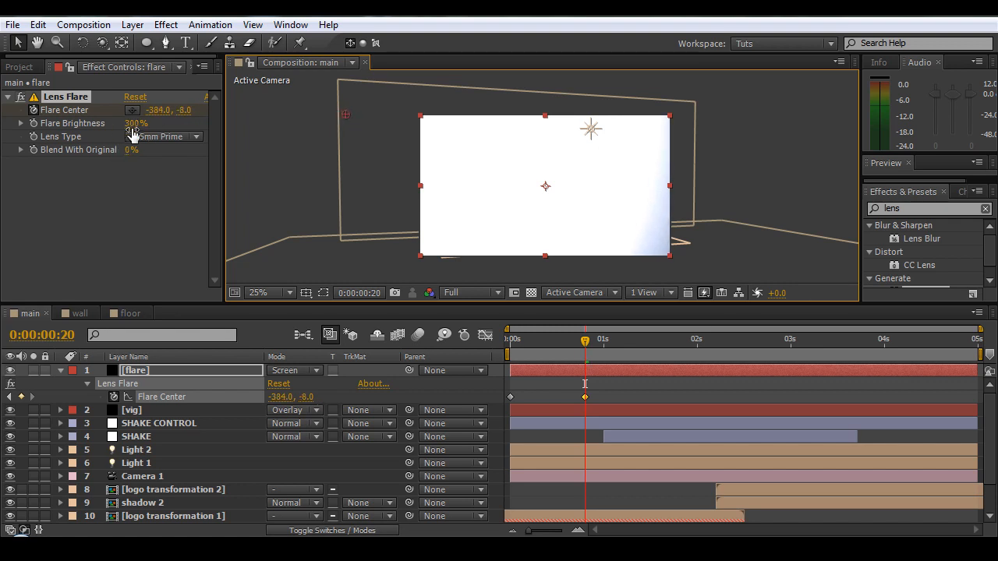
pyautogui.press('u')
pyautogui.press('u')
pyautogui.press('u')
# - Animate the flare brightness with keyframes from 300% at 0:00:00:00 to 0% at 0:00:00:20
pyautogui.click(511, 346)
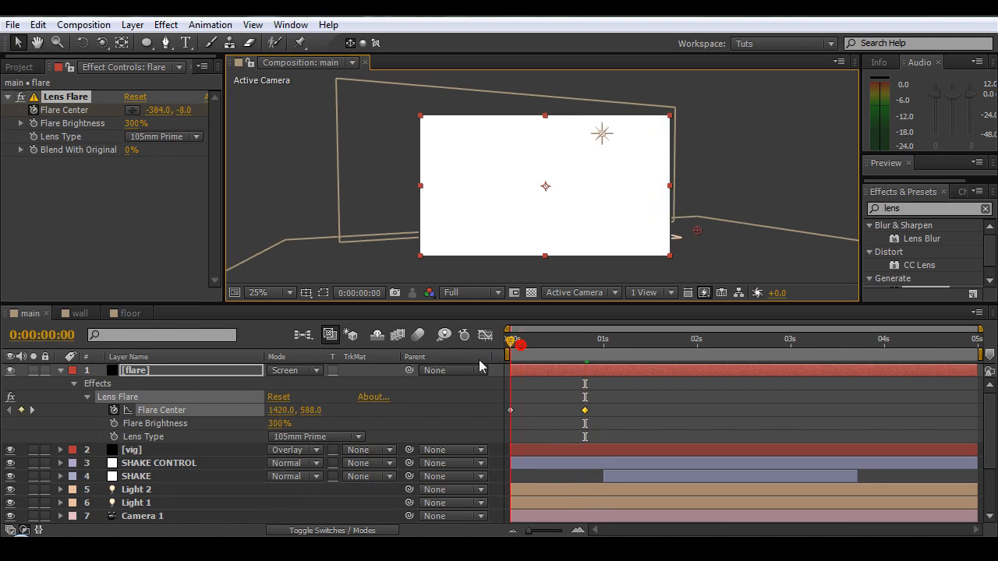
pyautogui.click(34, 123)
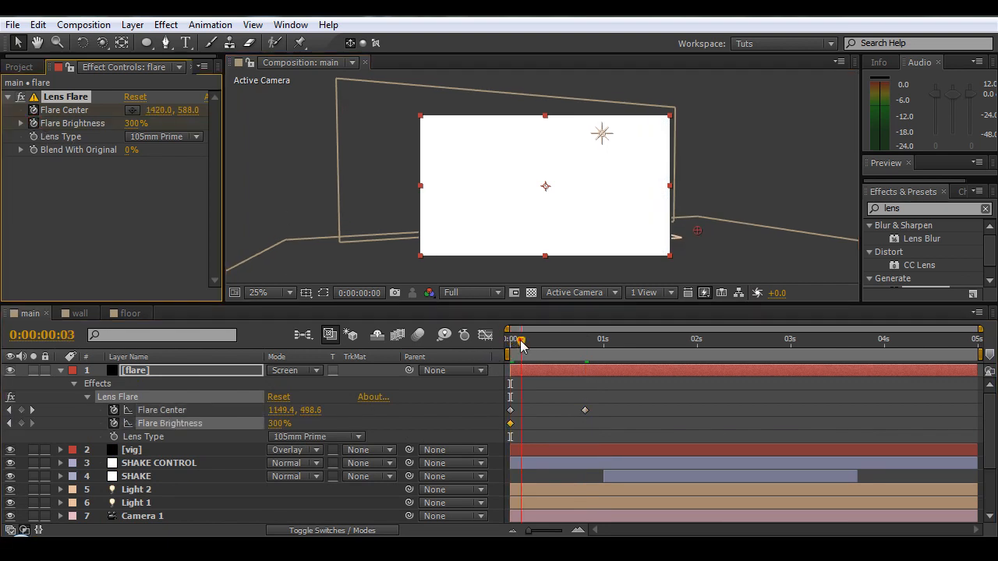
pyautogui.moveTo(521, 346); pyautogui.dragTo(586, 343)
pyautogui.click(136, 123)
pyautogui.write('0')
pyautogui.press('Return')
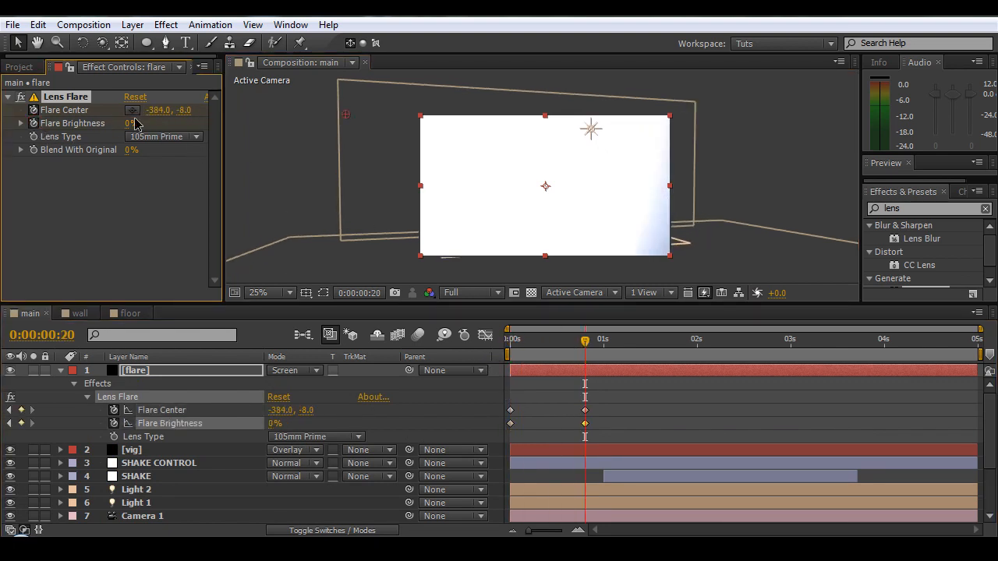
# - Preview the flare from the start and delay its ending center and brightness keyframes to about 1.7 seconds
pyautogui.moveTo(577, 348); pyautogui.dragTo(480, 389)
pyautogui.press('KP_0')
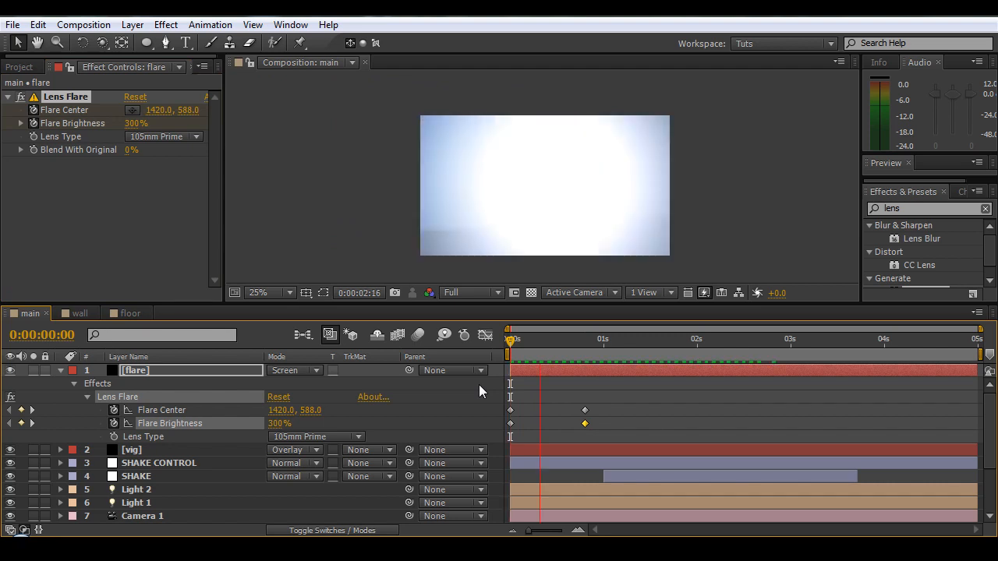
pyautogui.press('space')
pyautogui.moveTo(601, 405); pyautogui.dragTo(671, 416)
pyautogui.moveTo(637, 357); pyautogui.dragTo(509, 357)
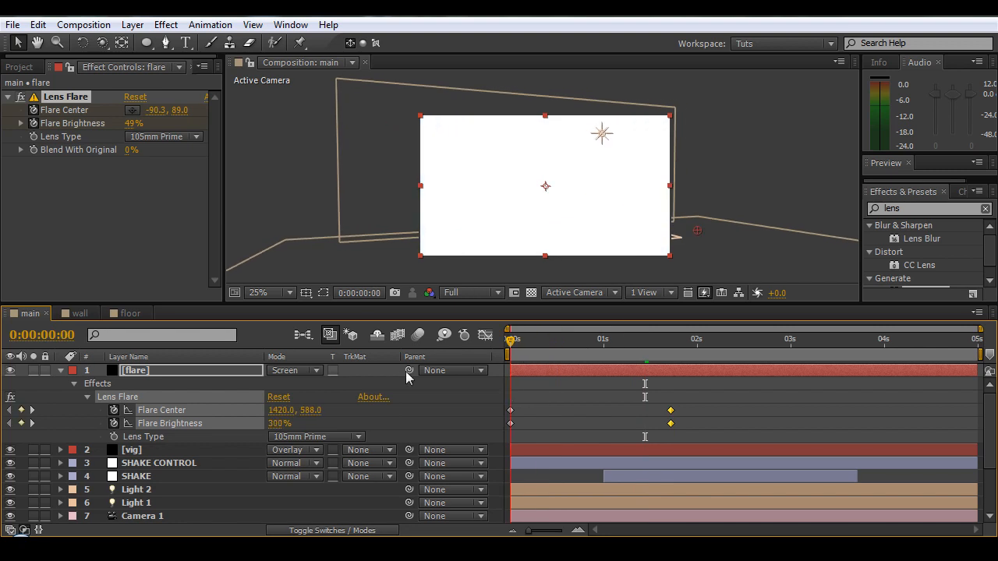
# - Set the flare brightness at 0:00:00:00 to 250%
pyautogui.click(531, 392)
pyautogui.click(134, 123)
pyautogui.press('Return')
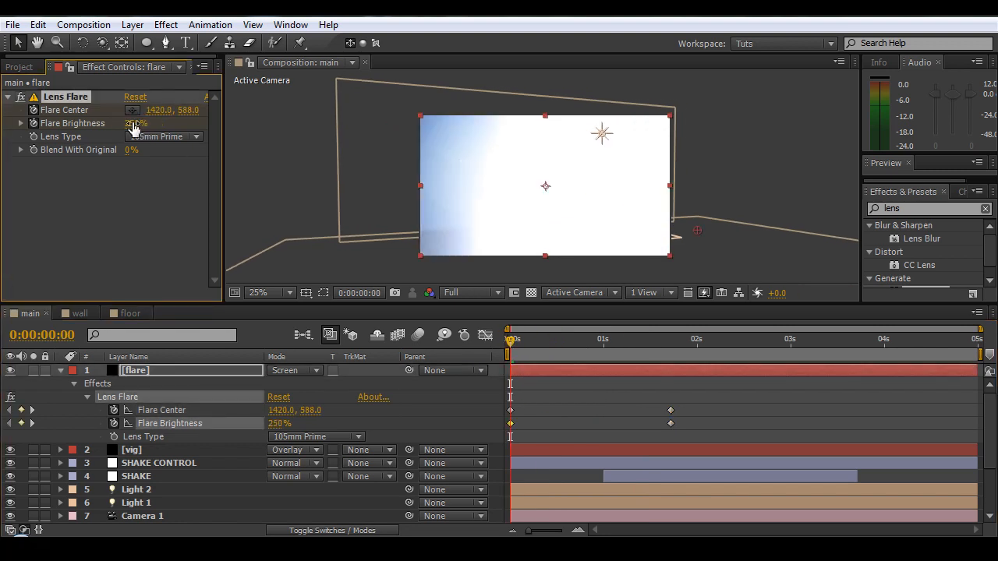
# - Move the starting flare center to the middle of the frame at 632, 364 and preview the animation
pyautogui.moveTo(697, 231); pyautogui.dragTo(545, 194)
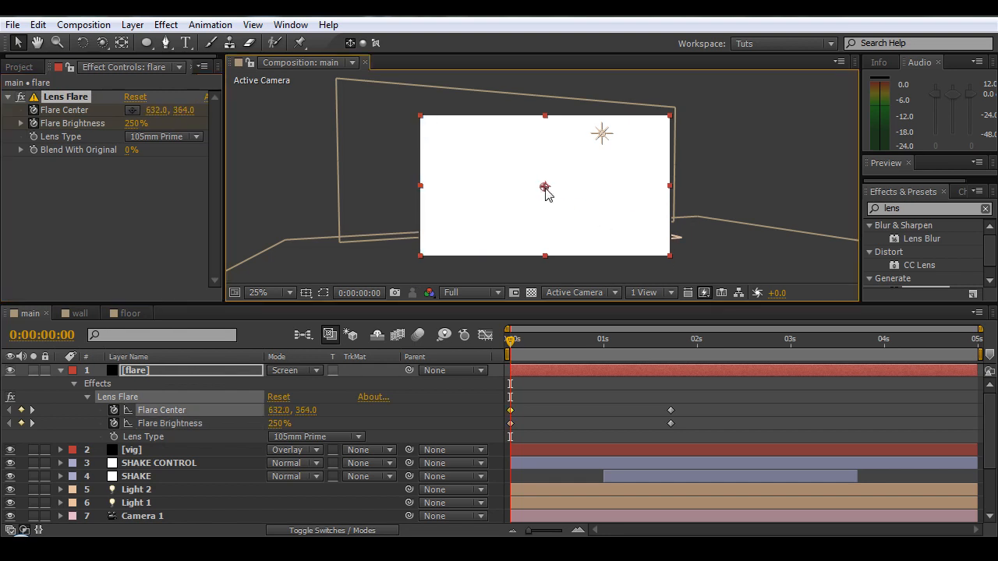
pyautogui.press('KP_0')
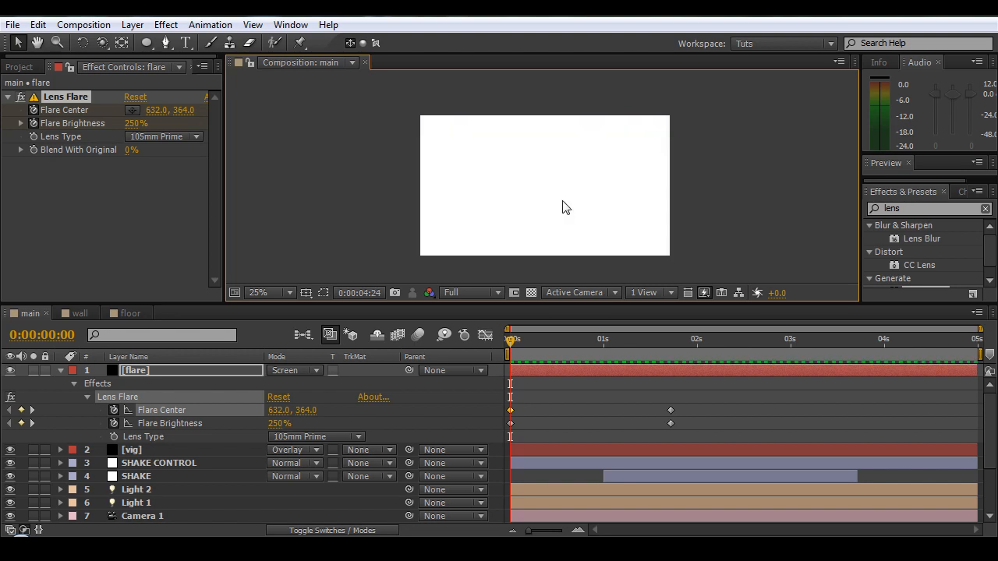
pyautogui.press('space')
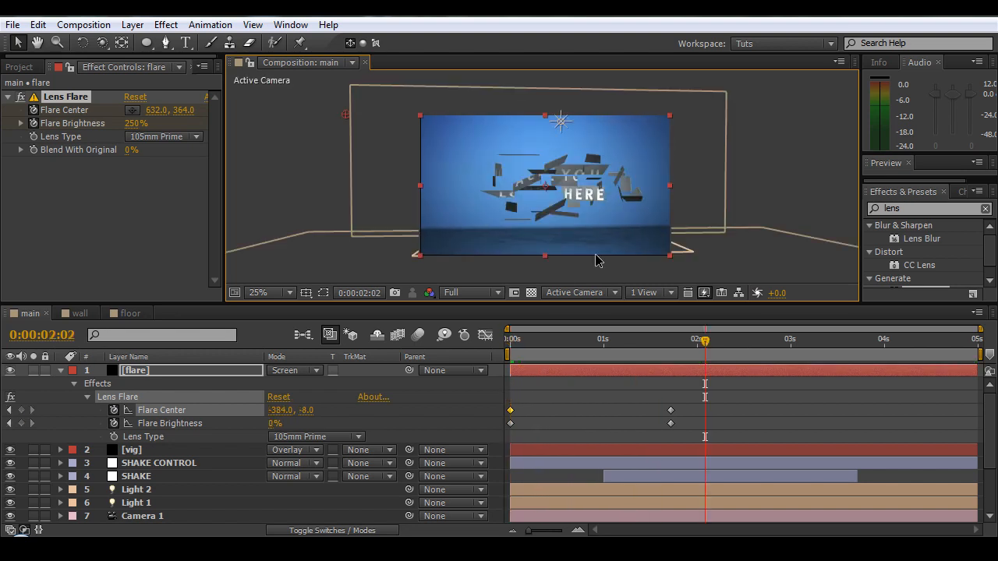
# - Find the Tint effect and apply it to the flare layer
pyautogui.click(575, 340)
pyautogui.click(919, 207)
pyautogui.write('titn')
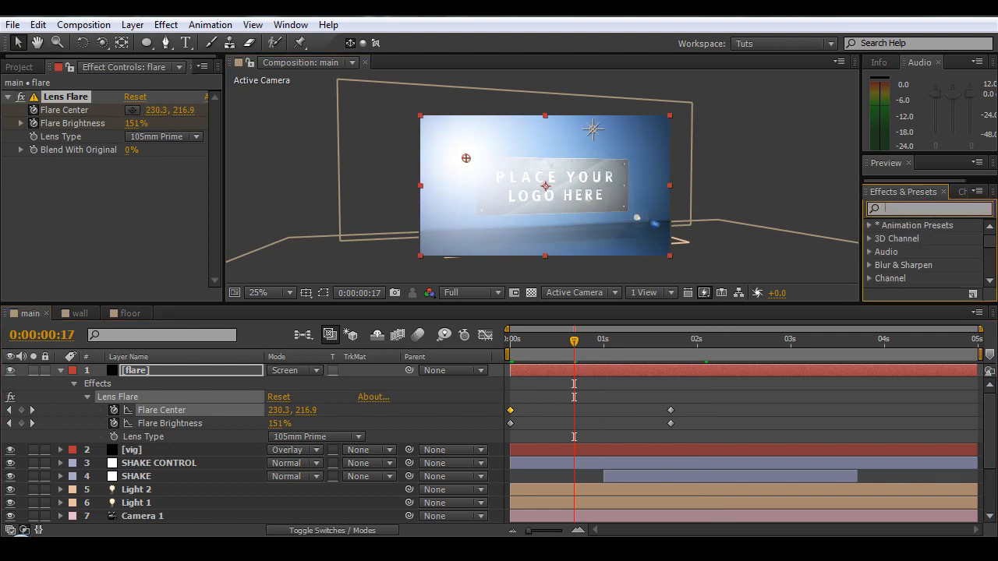
pyautogui.press('BackSpace')
pyautogui.press('BackSpace')
pyautogui.write('nt')
pyautogui.moveTo(911, 279); pyautogui.dragTo(116, 373)
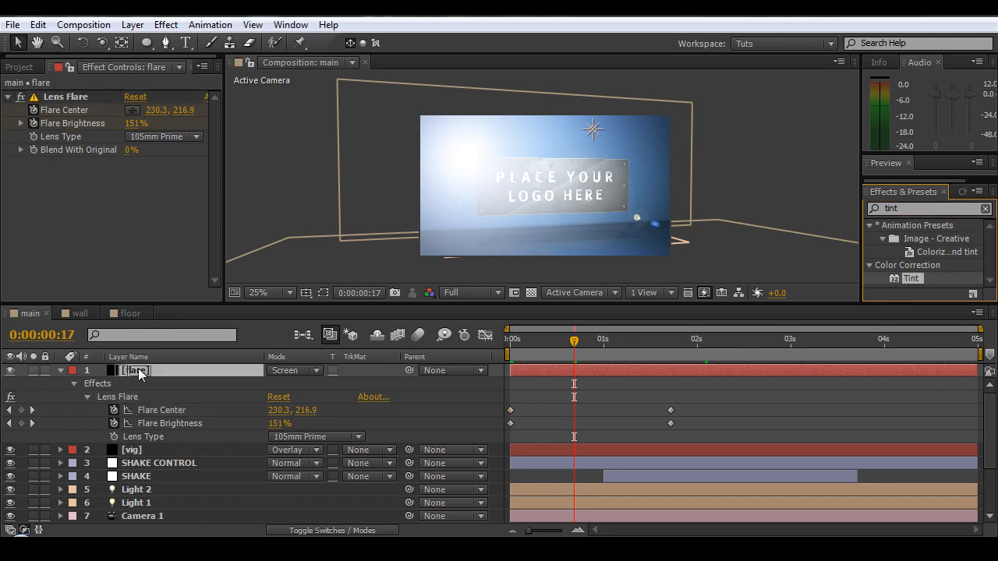
# - Find the Curves effect and apply it to the flare layer below Tint
pyautogui.doubleClick(935, 210)
pyautogui.write('curves')
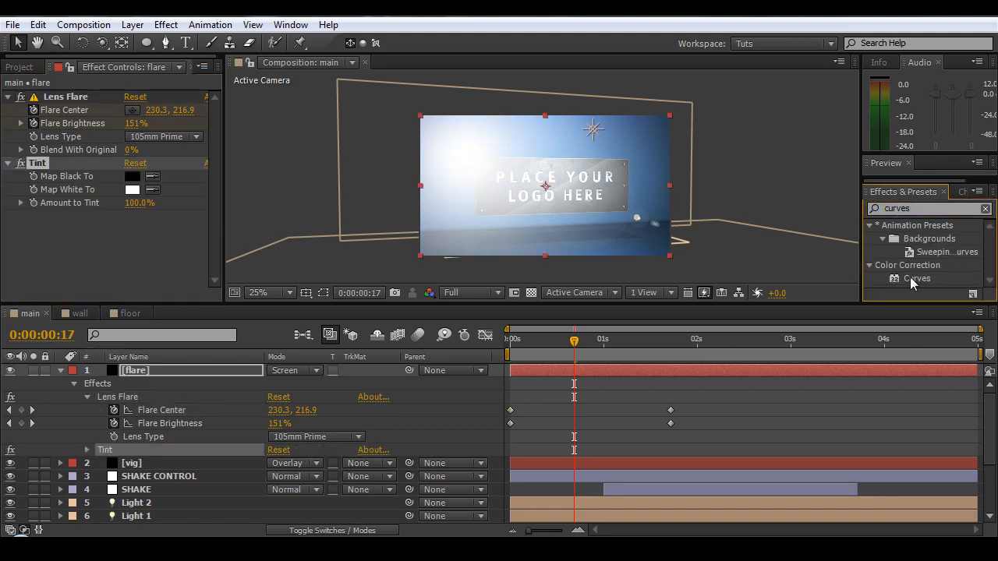
pyautogui.moveTo(911, 278); pyautogui.dragTo(349, 301)
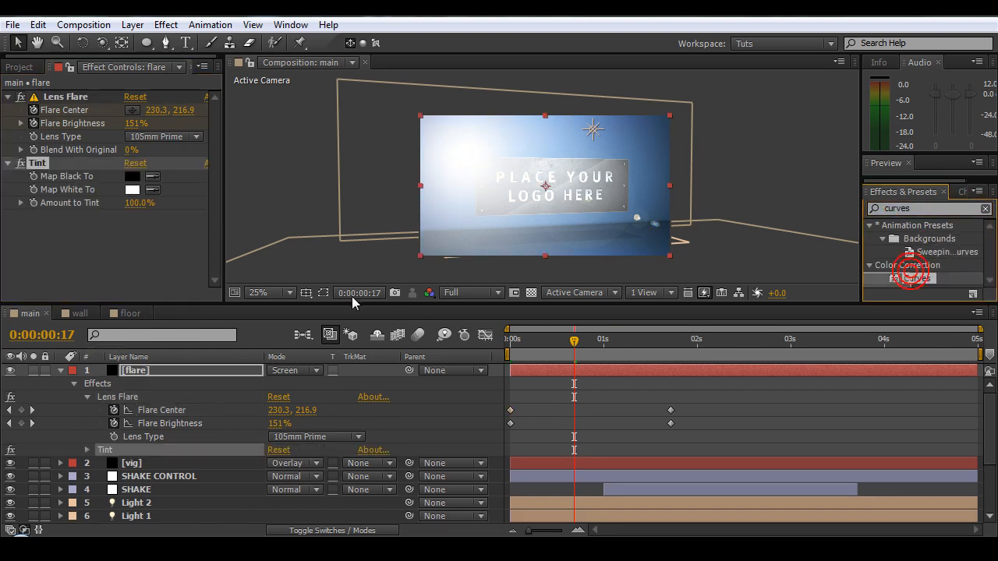
pyautogui.moveTo(152, 374); pyautogui.dragTo(173, 370)
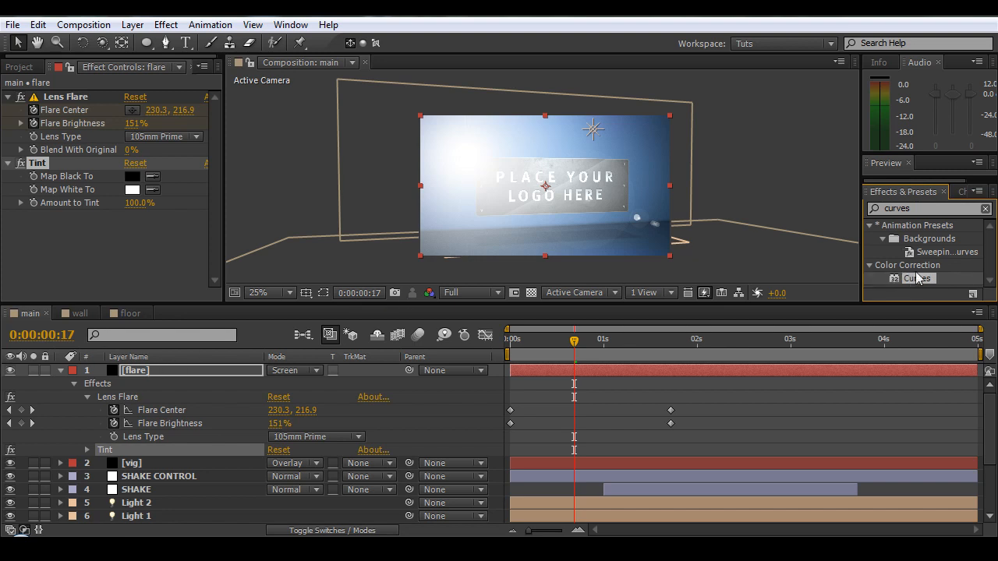
pyautogui.moveTo(917, 278); pyautogui.dragTo(143, 363)
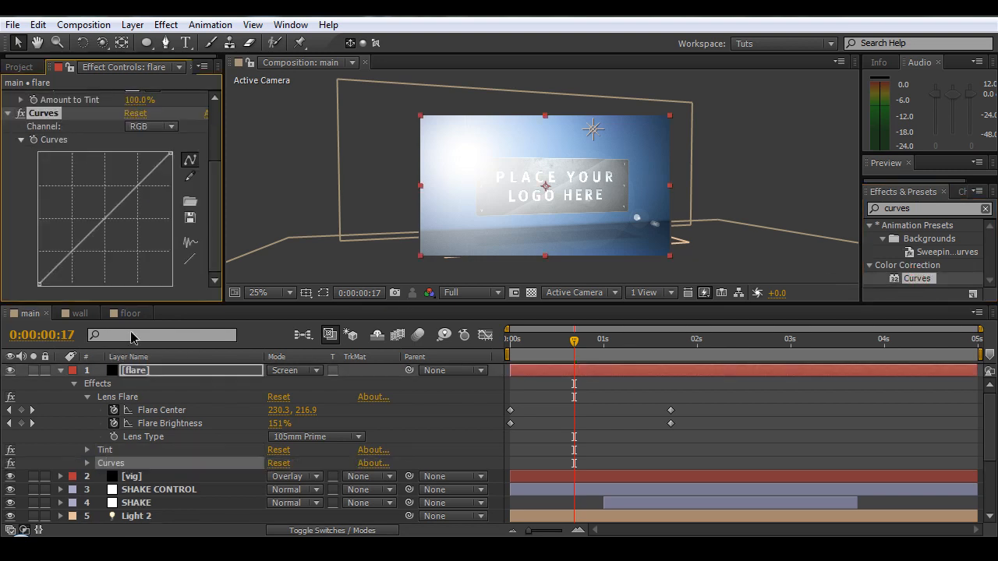
# - Adjust the flare's Curves by color channel, bending the Blue channel's midtones upward
pyautogui.click(151, 126)
pyautogui.click(161, 178)
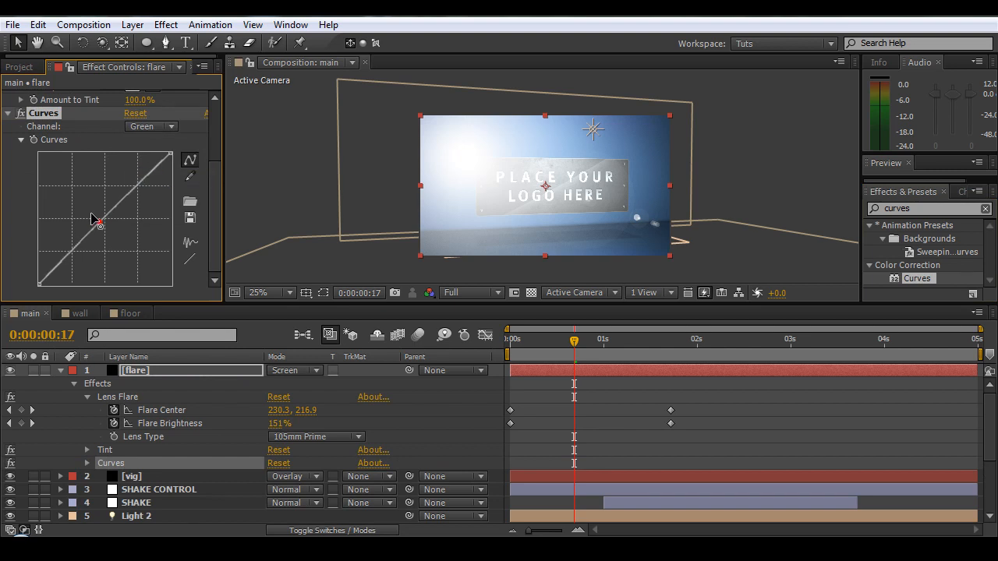
pyautogui.moveTo(538, 352); pyautogui.dragTo(573, 356)
pyautogui.moveTo(99, 218)
pyautogui.mouseDown()
pyautogui.moveTo(89, 211)
pyautogui.moveTo(121, 238)
pyautogui.moveTo(94, 204)
pyautogui.mouseUp()
pyautogui.click(150, 126)
pyautogui.click(155, 159)
pyautogui.click(137, 127)
pyautogui.click(159, 195)
# - Collapse the flare layer's properties and preview the tinted flare from the start of the composition
pyautogui.moveTo(566, 349); pyautogui.dragTo(363, 342)
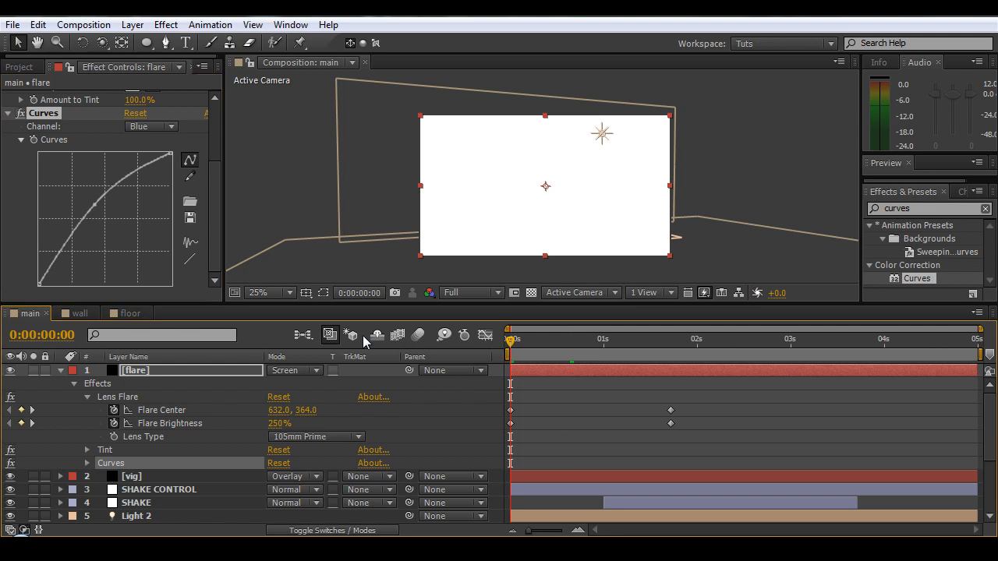
pyautogui.click(66, 378)
pyautogui.click(61, 371)
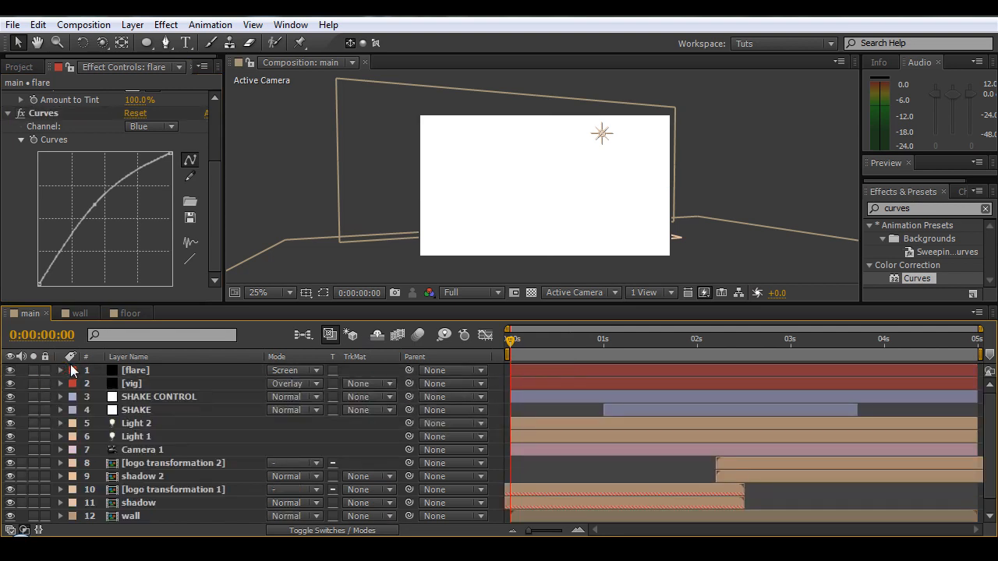
pyautogui.press('space')
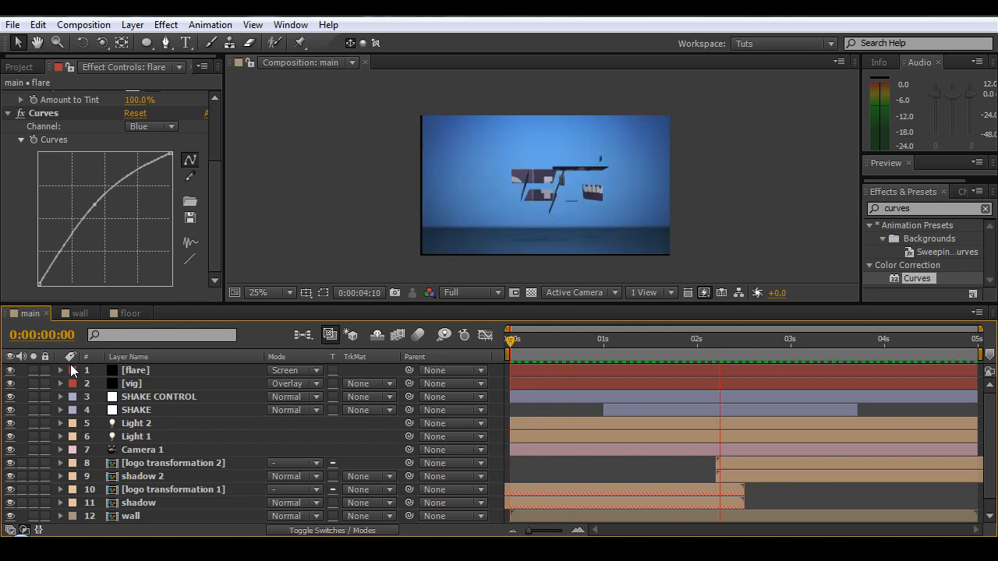
pyautogui.click(524, 343)
pyautogui.moveTo(524, 343); pyautogui.dragTo(641, 345)
# - Copy the flare's center and brightness keyframes and paste them at about 3.4 seconds
pyautogui.click(697, 372)
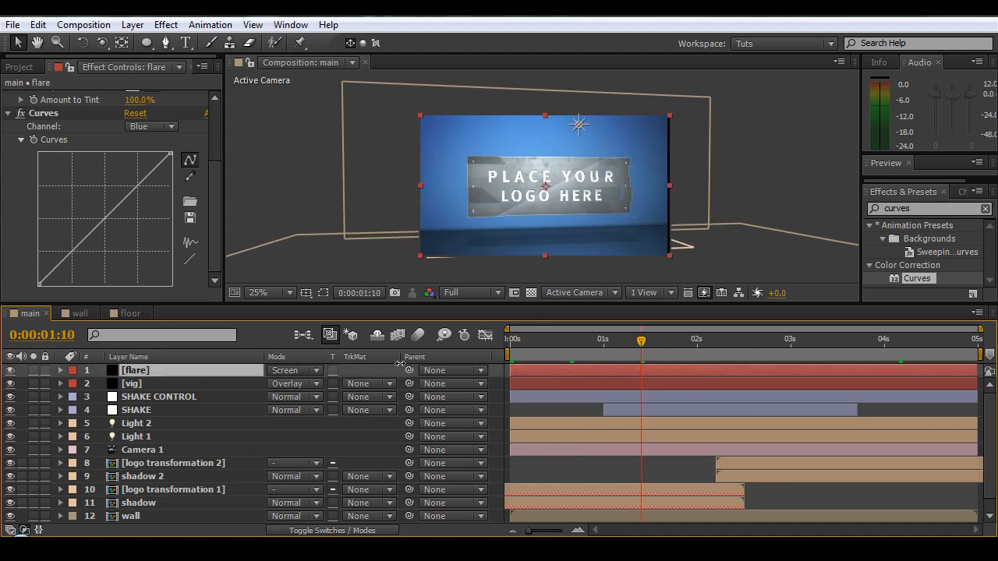
pyautogui.press('u')
pyautogui.moveTo(691, 391); pyautogui.dragTo(496, 429)
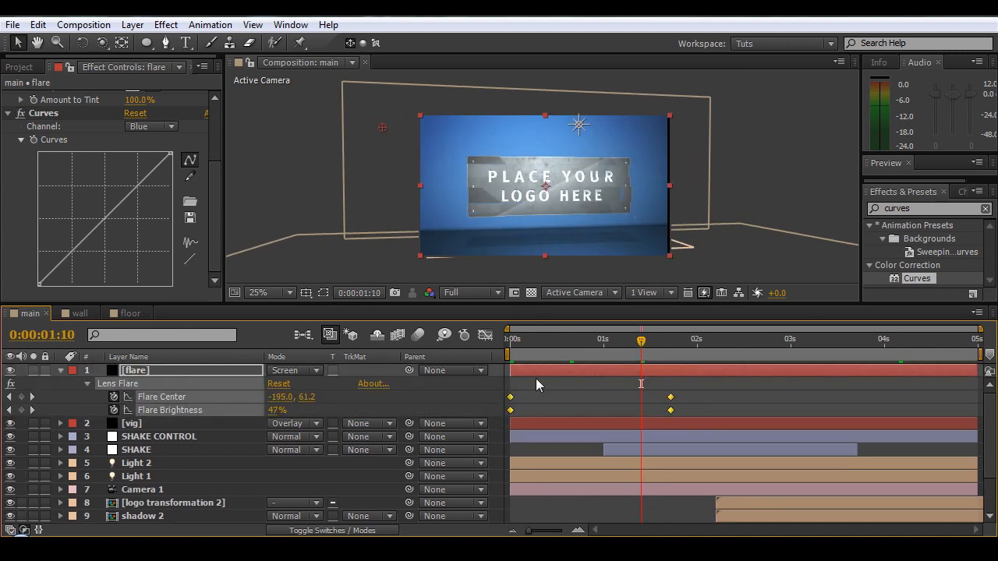
pyautogui.moveTo(753, 350); pyautogui.dragTo(829, 351)
pyautogui.hotkey('ctrl', 'v')
# - Time-reverse the pasted flare keyframes and shift them earlier so the last pair sits at the composition's end
pyautogui.moveTo(802, 393); pyautogui.dragTo(983, 421)
pyautogui.rightClick(828, 396)
pyautogui.moveTo(876, 389)
pyautogui.click(601, 517)
pyautogui.moveTo(829, 401); pyautogui.dragTo(810, 412)
pyautogui.hotkey('ctrl', 'z')
pyautogui.hotkey('ctrl', 'shift', 'z')
# - Collapse the flare layer, fit all layers in the timeline, and review the animation up to 0:00:01:24
pyautogui.moveTo(786, 342); pyautogui.dragTo(510, 372)
pyautogui.press('KP_0')
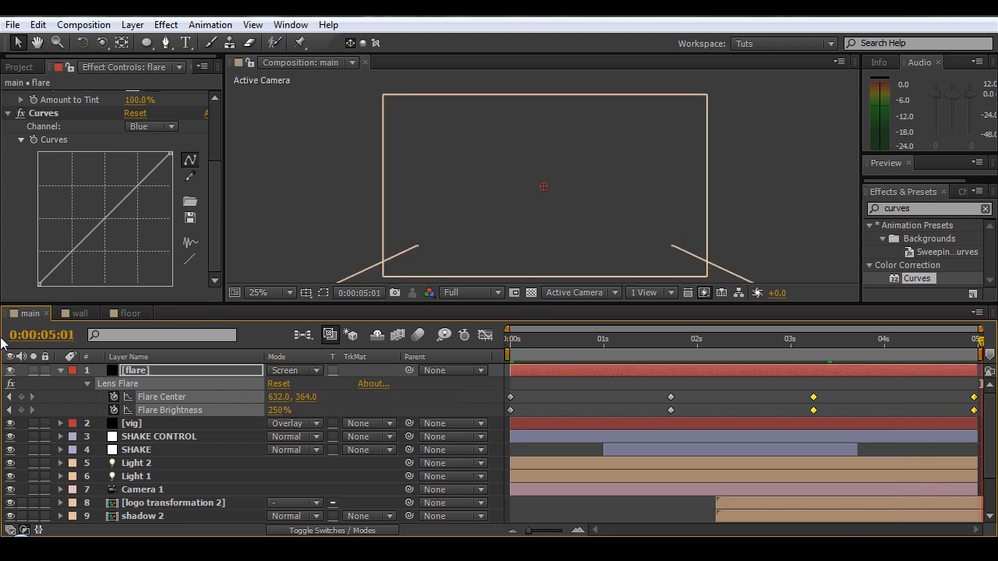
pyautogui.click(56, 371)
pyautogui.moveTo(369, 303); pyautogui.dragTo(368, 260)
pyautogui.click(192, 496)
pyautogui.moveTo(517, 297); pyautogui.dragTo(692, 322)
pyautogui.moveTo(624, 259); pyautogui.dragTo(624, 282)
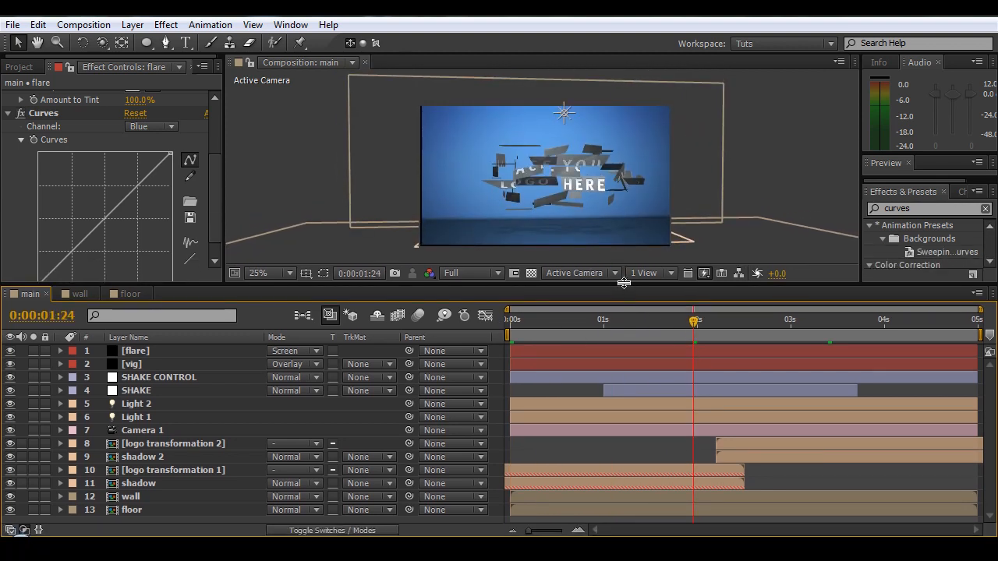
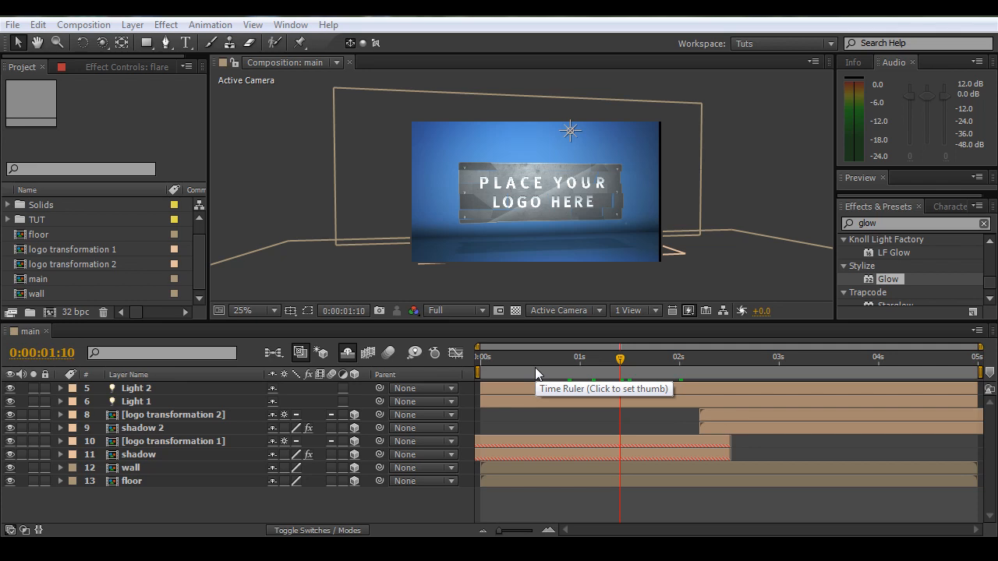
# - Create a new 1280 x 720, 25 fps, five-second composition named circle 1
pyautogui.moveTo(480, 358); pyautogui.dragTo(609, 379)
pyautogui.hotkey('ctrl', 'k')
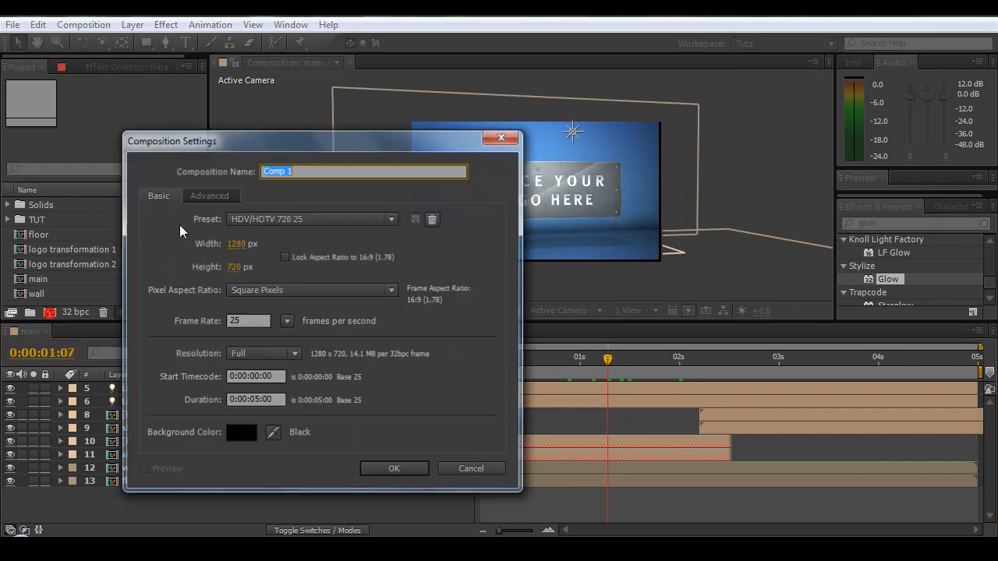
pyautogui.write('circle 1')
pyautogui.press('Return')
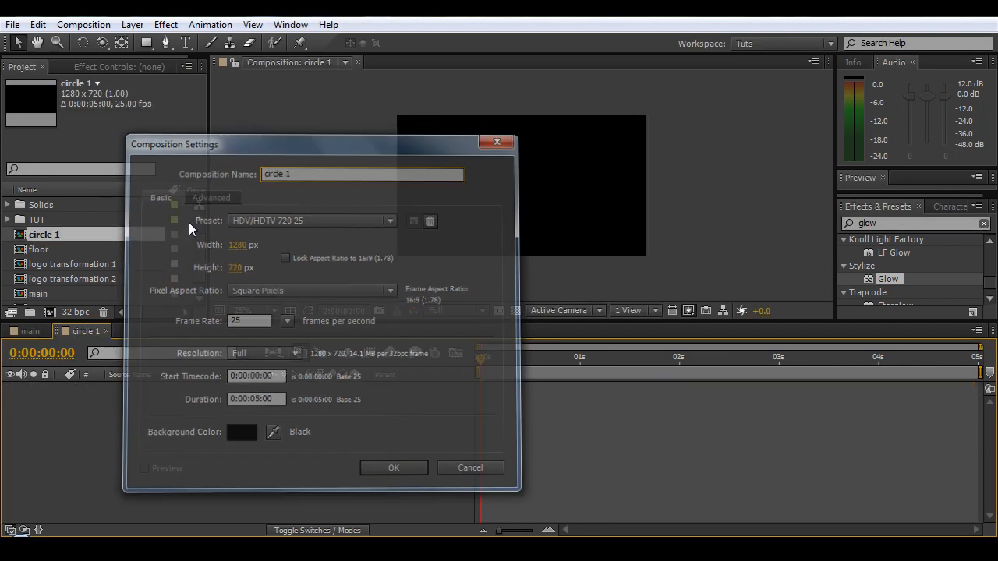
# - Draw a red ellipse about 668 by 272 px near the frame's center on a new shape layer
pyautogui.click(145, 44)
pyautogui.moveTo(146, 43); pyautogui.dragTo(219, 75)
pyautogui.moveTo(465, 209); pyautogui.dragTo(592, 156)
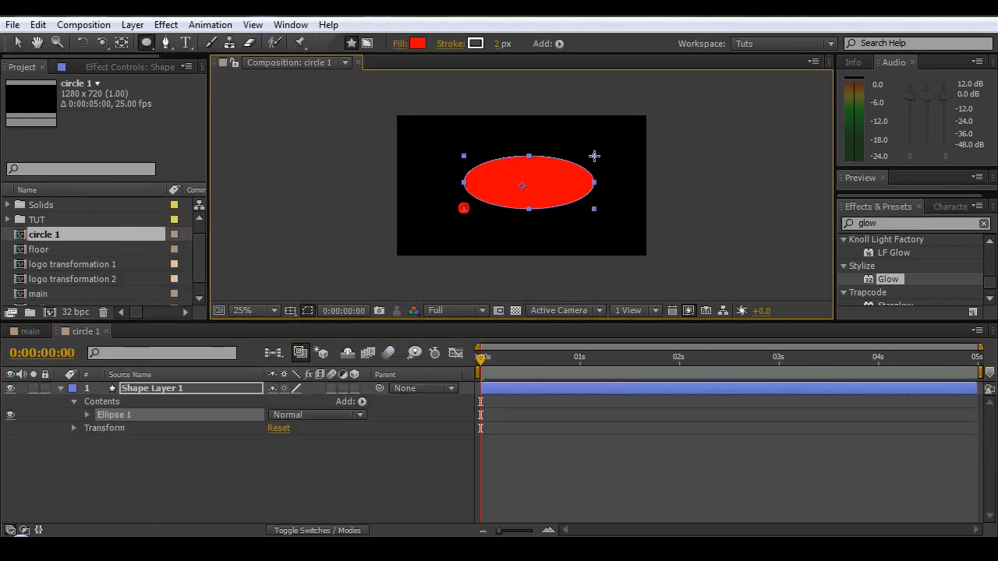
pyautogui.press('v')
pyautogui.click(737, 189)
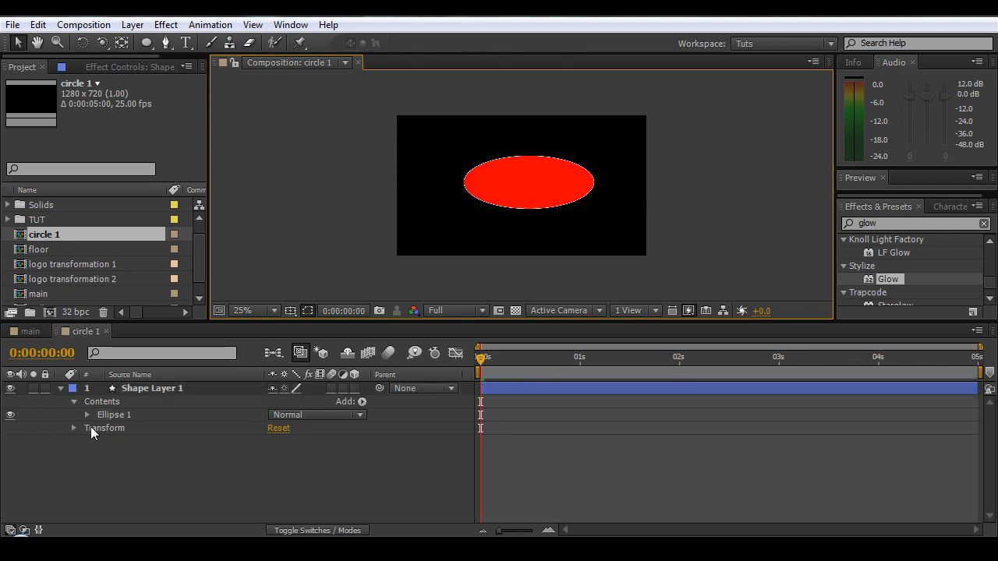
# - Delete the ellipse's fill, leaving only its stroke
pyautogui.click(88, 415)
pyautogui.click(125, 454)
pyautogui.press('Delete')
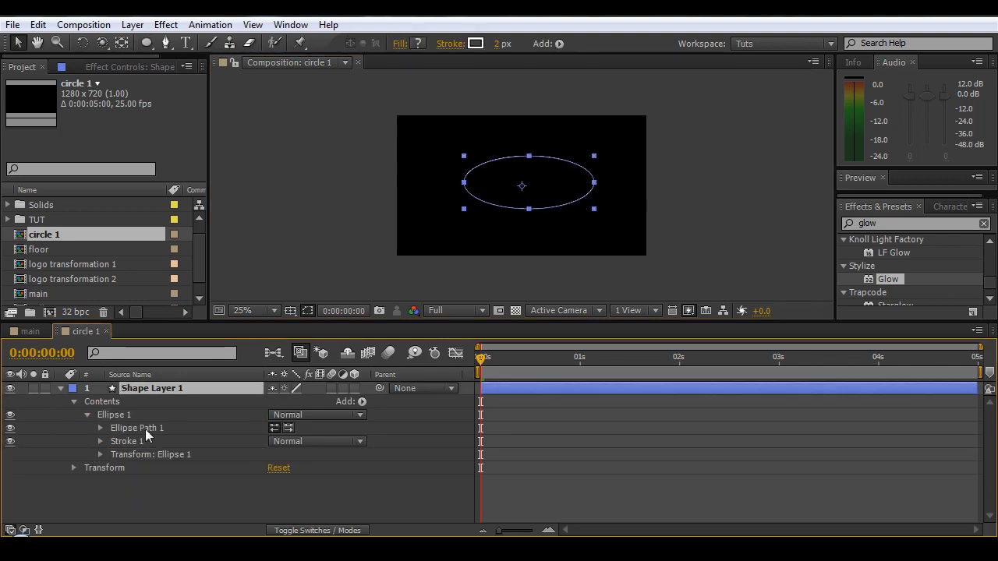
# - Set the ellipse path's size to 500 by 500 to make a circle
pyautogui.click(99, 429)
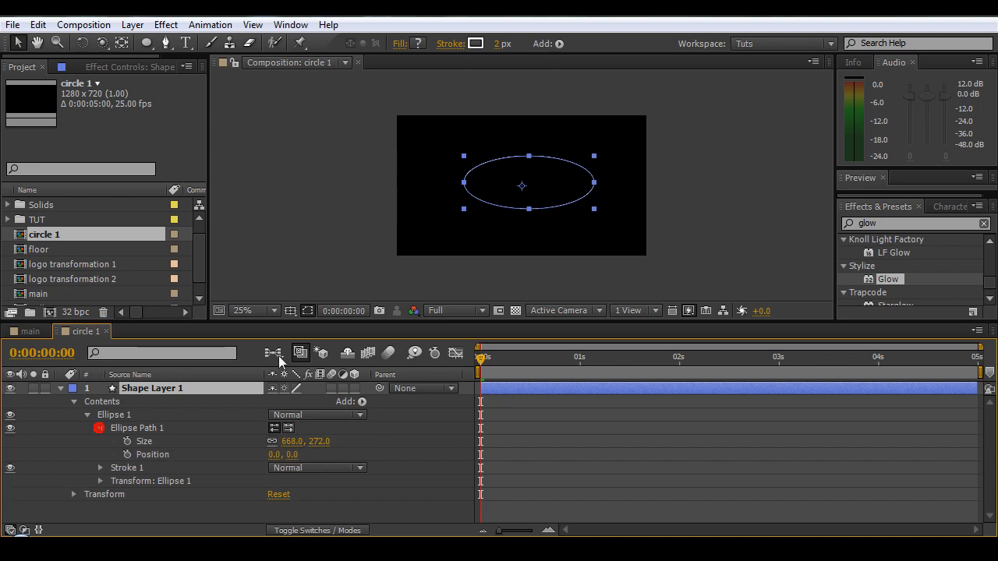
pyautogui.click(293, 442)
pyautogui.write('50')
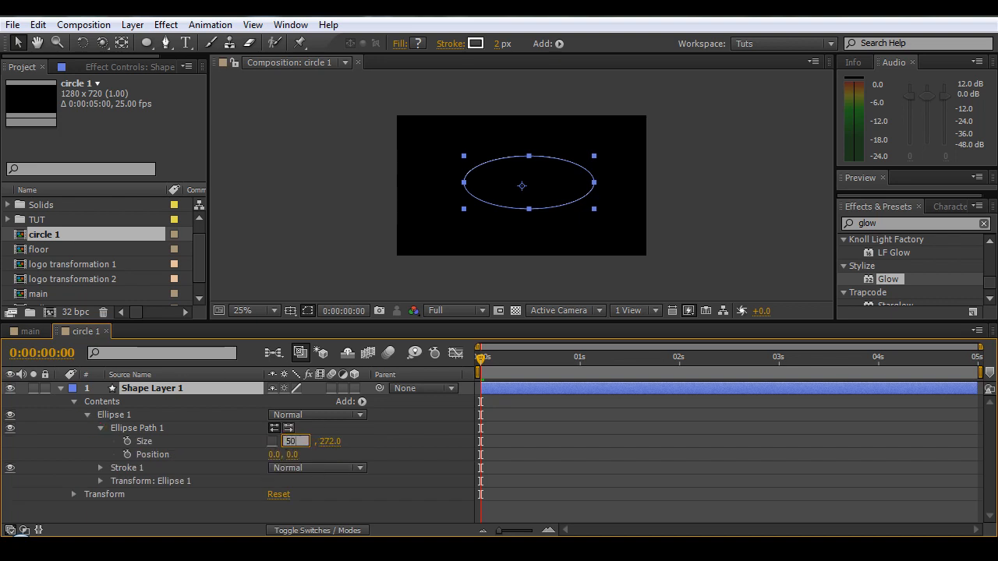
pyautogui.write('0')
pyautogui.press('Tab')
pyautogui.write('500')
pyautogui.press('Return')
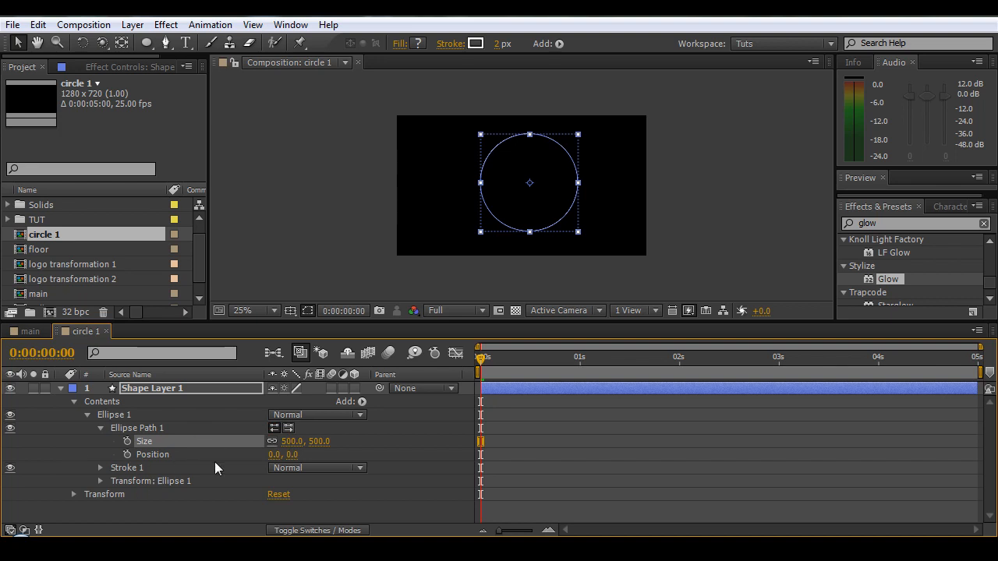
# - Center the circle in the frame by setting the ellipse's transform position to 0, 0
pyautogui.click(100, 481)
pyautogui.click(279, 450)
pyautogui.write('0.0, 0.0')
pyautogui.press('Tab')
pyautogui.write('0')
pyautogui.press('Return')
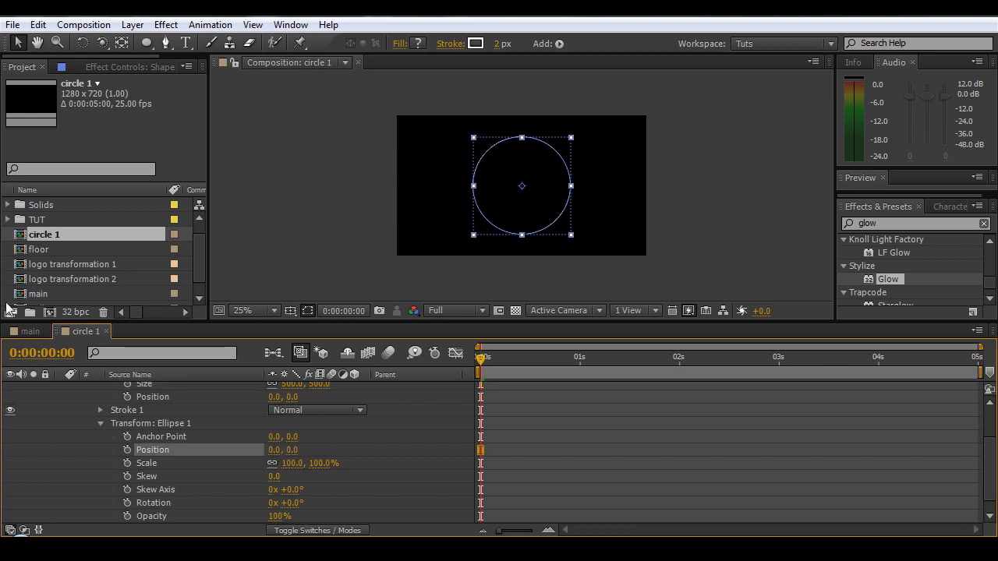
pyautogui.click(99, 425)
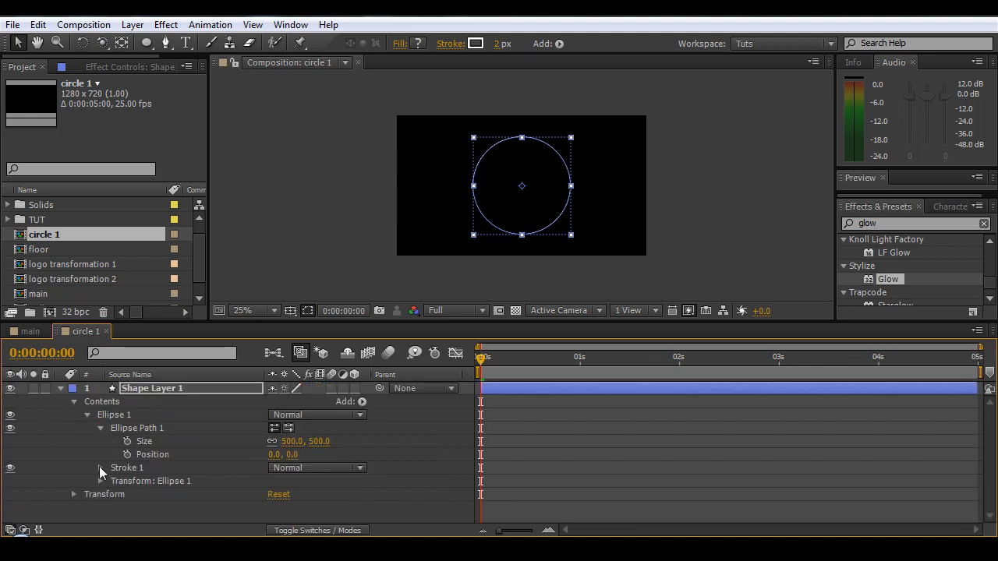
# - Set the circle's stroke width to 25
pyautogui.click(100, 469)
pyautogui.moveTo(277, 465); pyautogui.dragTo(295, 466)
pyautogui.click(279, 464)
pyautogui.write('25')
pyautogui.press('Return')
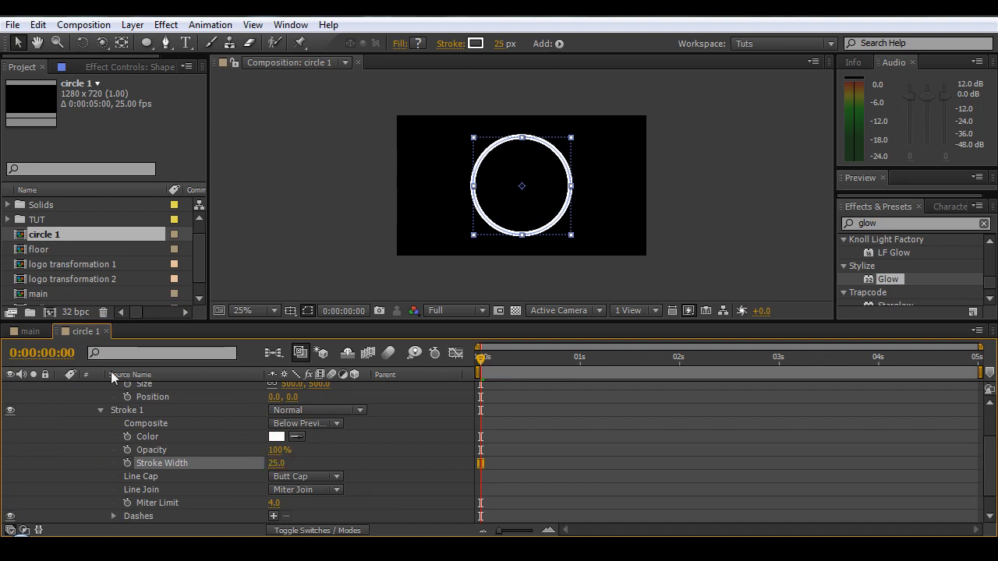
# - Enlarge the ellipse path to 660 by 660
pyautogui.scroll(3, 989, 446)
pyautogui.moveTo(288, 441); pyautogui.dragTo(415, 437)
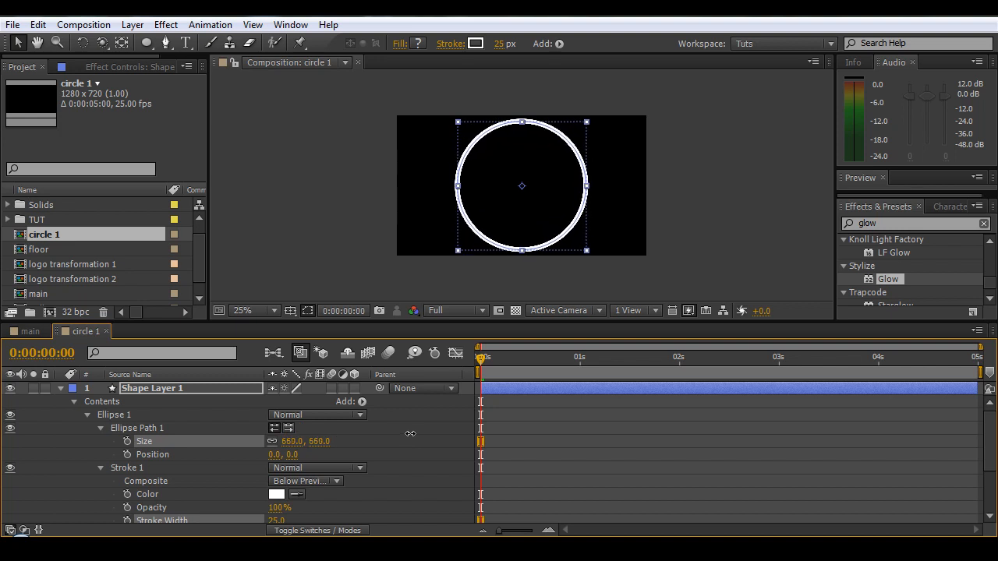
pyautogui.click(428, 237)
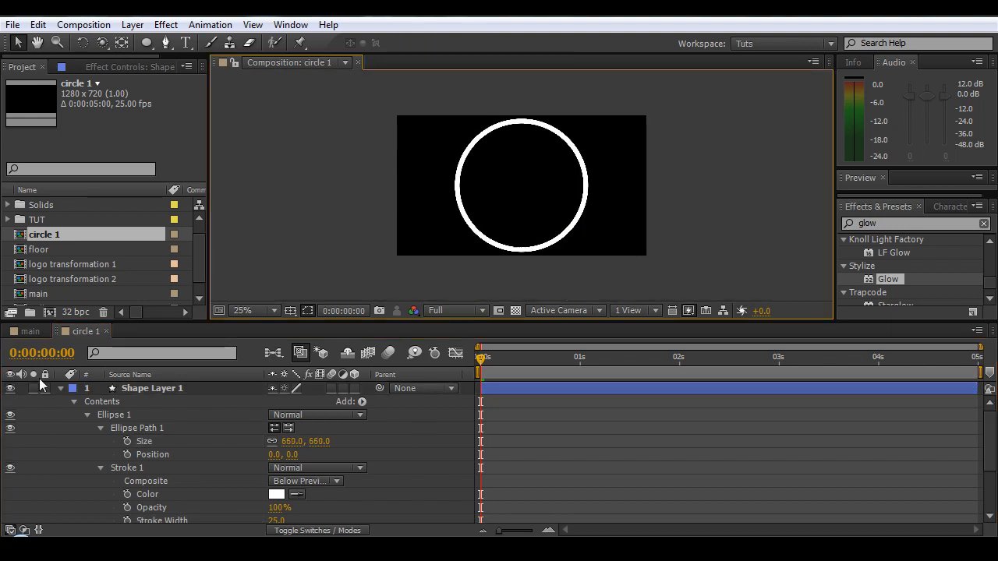
# - Add Trim Paths to the circle's shape layer and set its Start to 5%
pyautogui.click(134, 389)
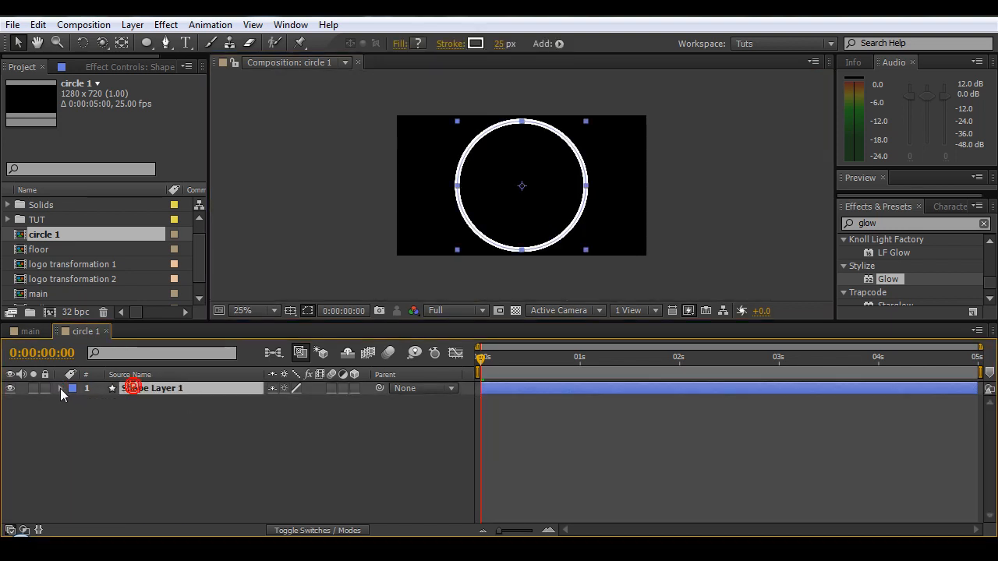
pyautogui.click(362, 403)
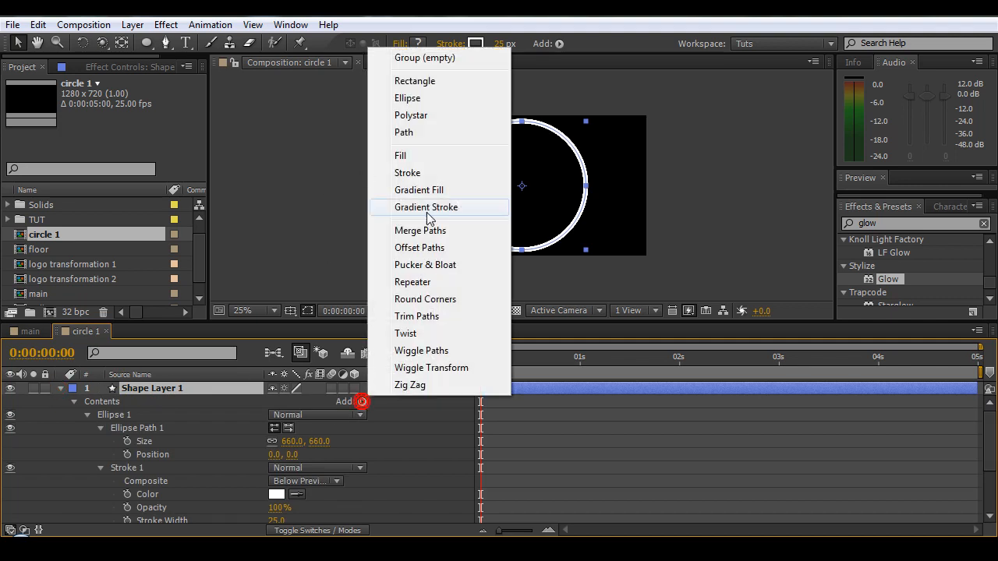
pyautogui.click(420, 316)
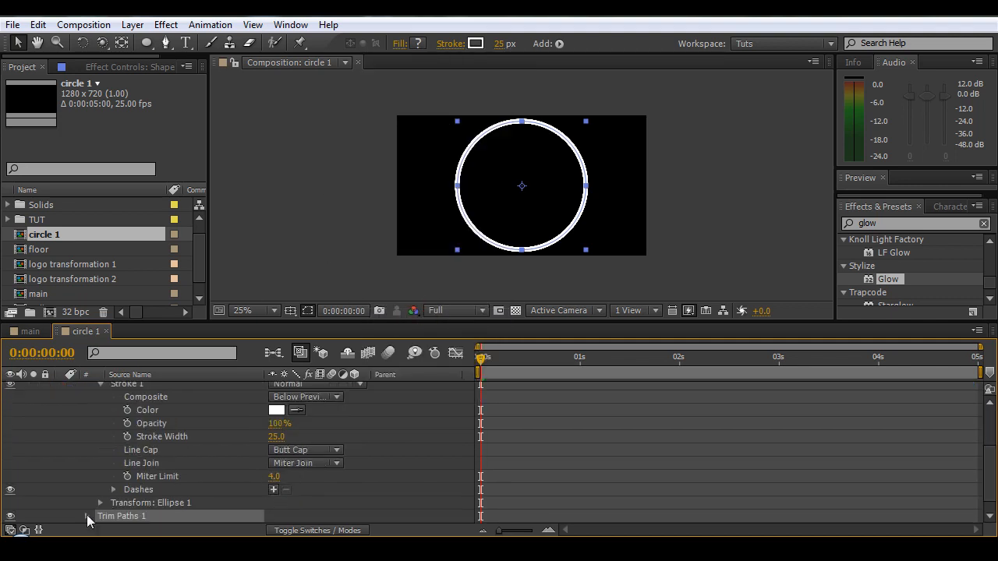
pyautogui.click(87, 518)
pyautogui.moveTo(274, 476); pyautogui.dragTo(284, 476)
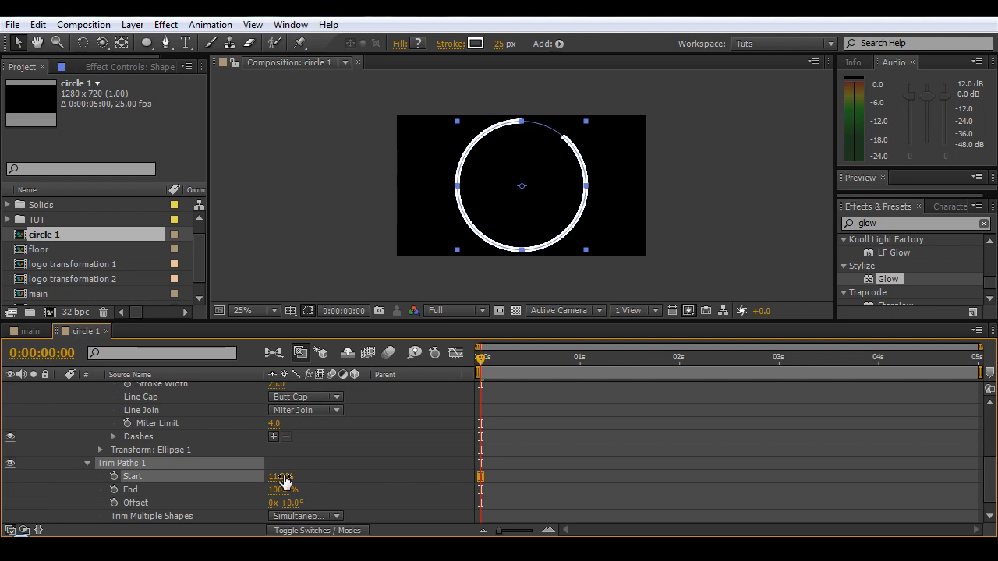
pyautogui.write('5')
pyautogui.press('Return')
# - Give the Trim Paths Offset the expression time*150, preview the rotating gap, and collapse the layer's contents
pyautogui.keyDown('alt'); pyautogui.click(114, 503); pyautogui.keyUp('alt')
pyautogui.write('time')
pyautogui.click(159, 507)
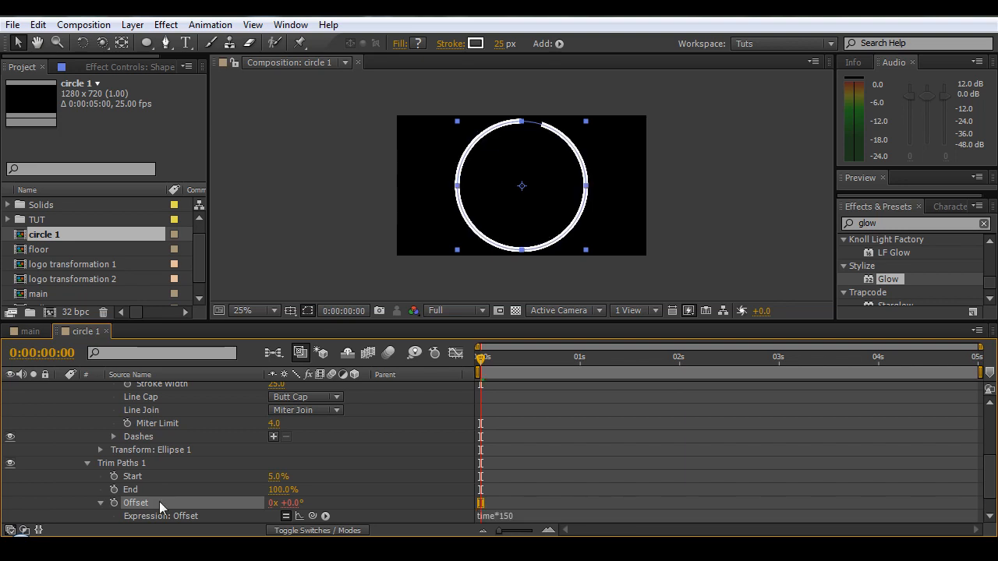
pyautogui.press('space')
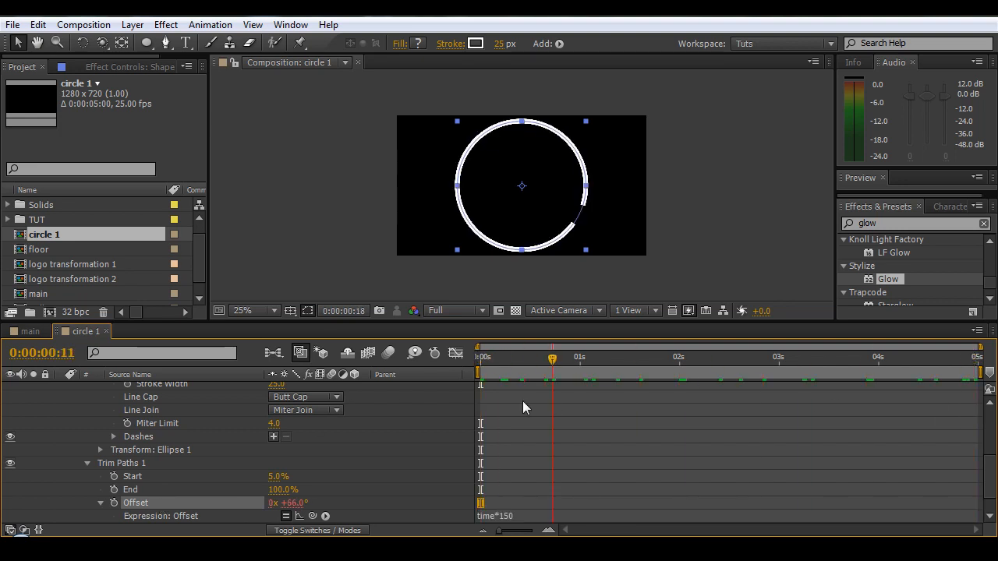
pyautogui.press('space')
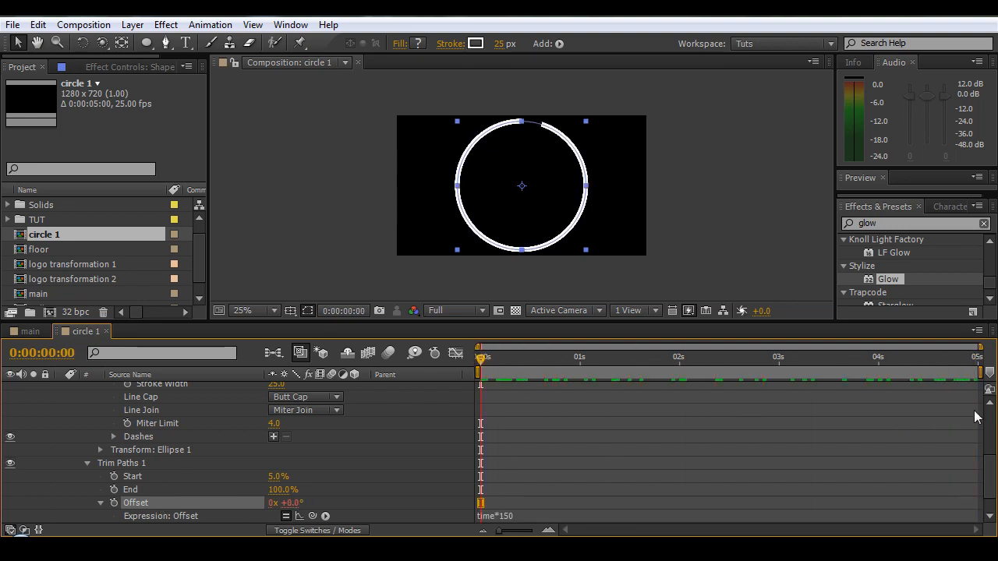
pyautogui.moveTo(985, 469); pyautogui.dragTo(986, 413)
pyautogui.click(87, 414)
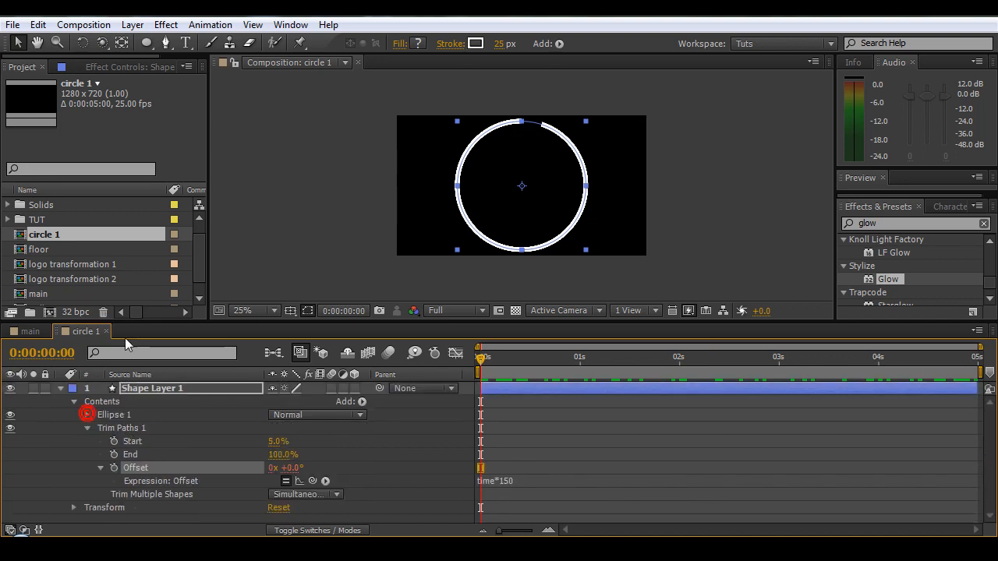
pyautogui.click(74, 402)
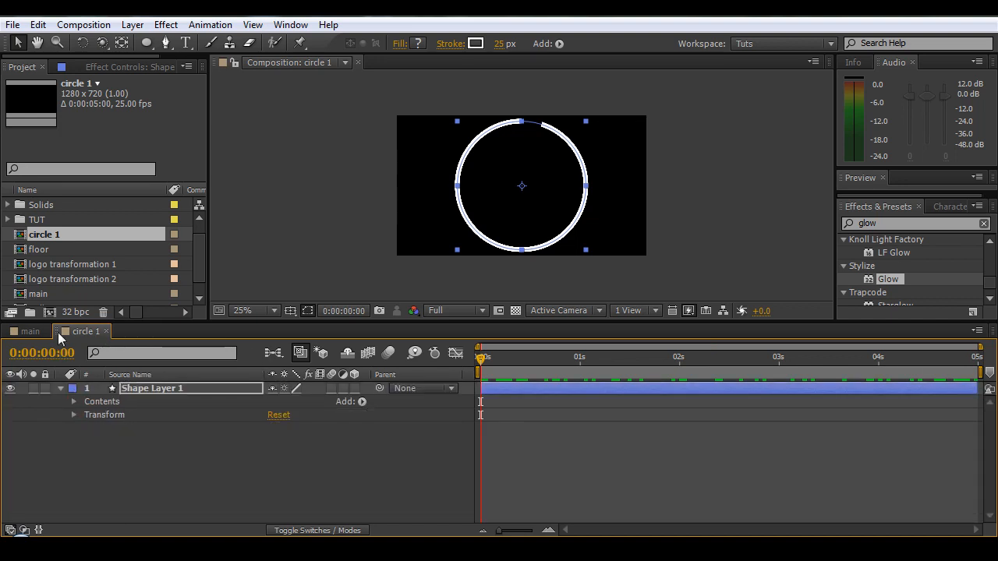
# - Duplicate the circle 1 composition in the project to make circle 2
pyautogui.click(31, 335)
pyautogui.click(74, 234)
pyautogui.hotkey('ctrl', 'd')
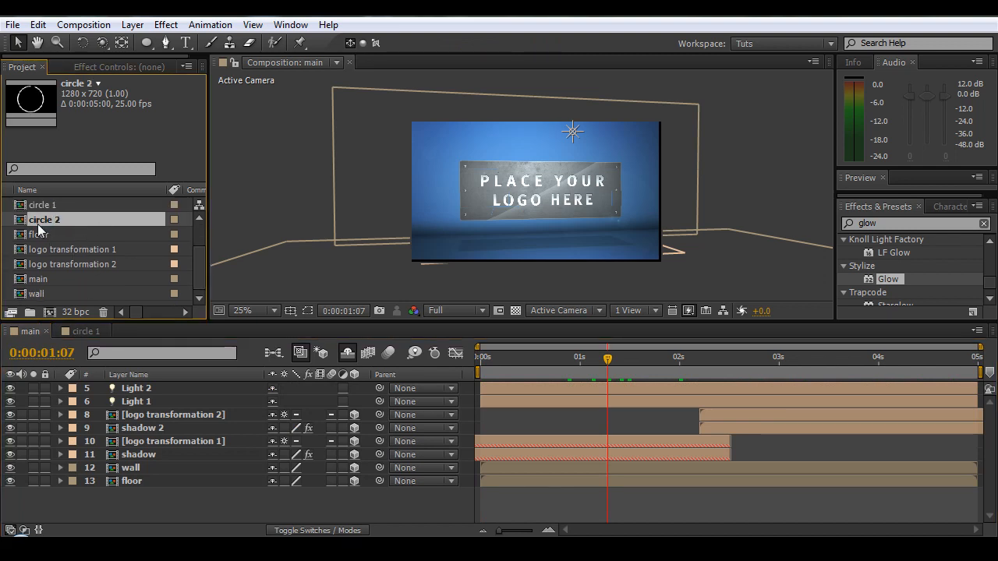
# - Open the circle 2 composition and delete Trim Paths from its shape layer
pyautogui.doubleClick(45, 220)
pyautogui.click(158, 386)
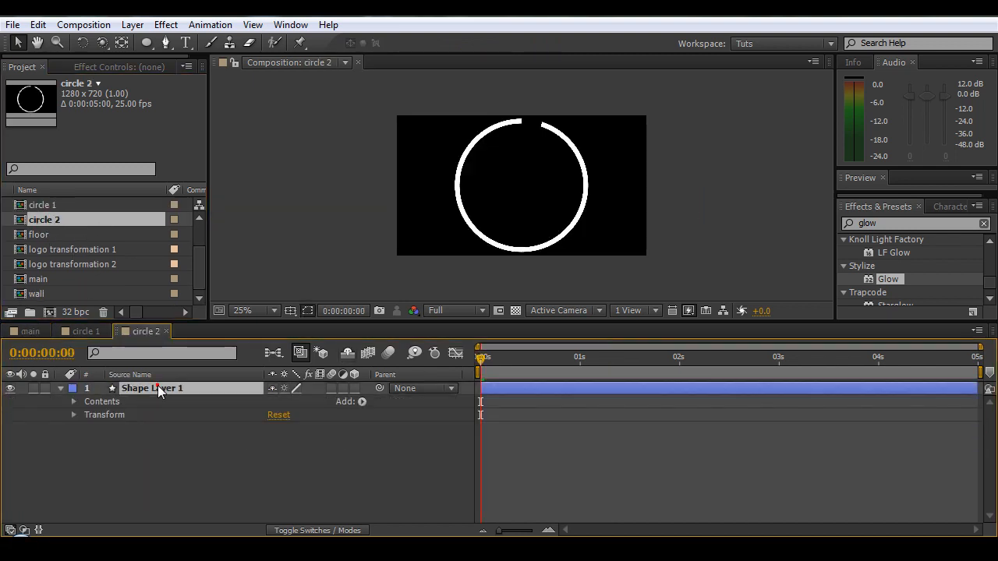
pyautogui.click(74, 402)
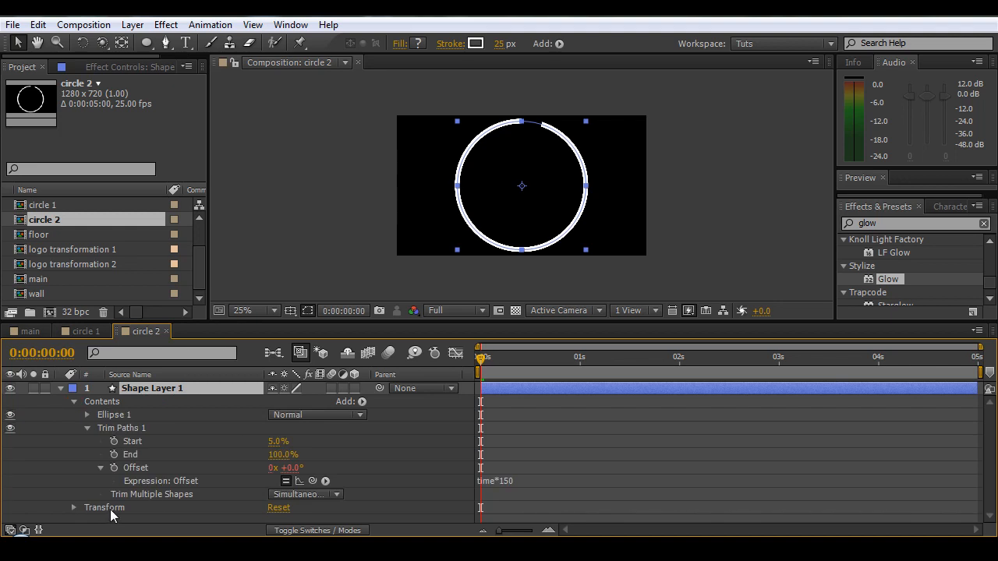
pyautogui.click(122, 429)
pyautogui.press('Delete')
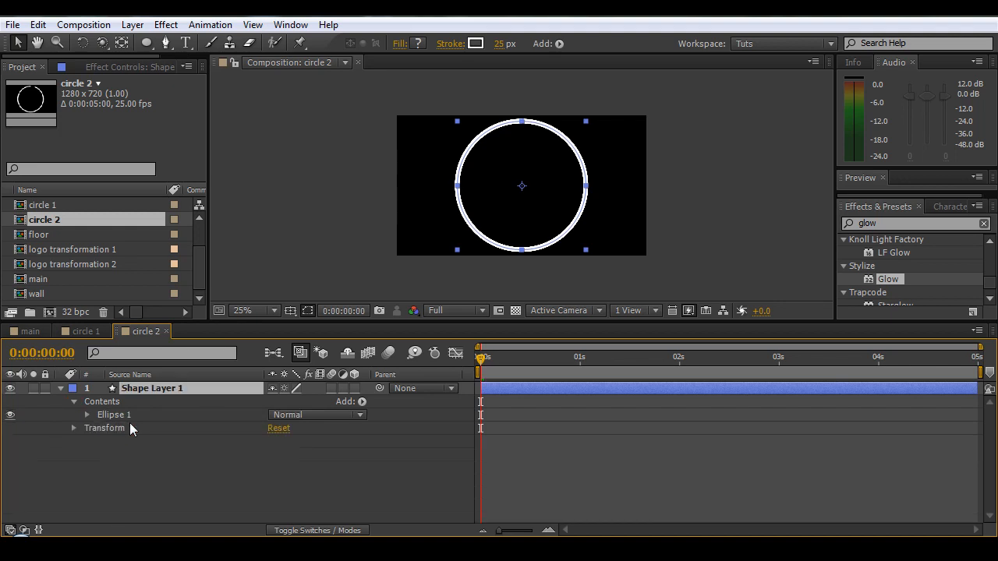
# - Set circle 2's stroke width to 53 and its ellipse path size to 571 by 571
pyautogui.click(87, 415)
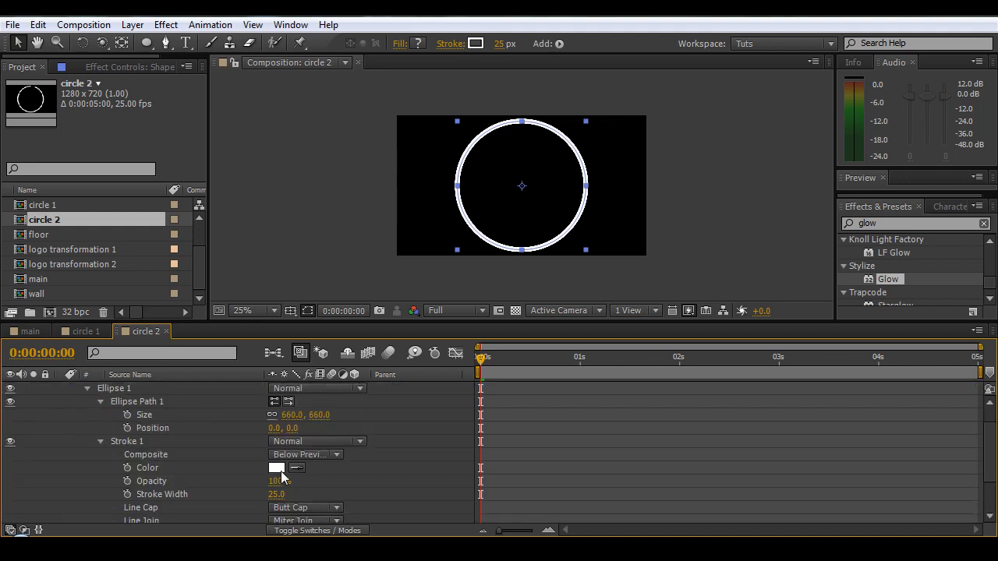
pyautogui.moveTo(277, 494); pyautogui.dragTo(315, 485)
pyautogui.moveTo(289, 414); pyautogui.dragTo(234, 428)
pyautogui.click(295, 204)
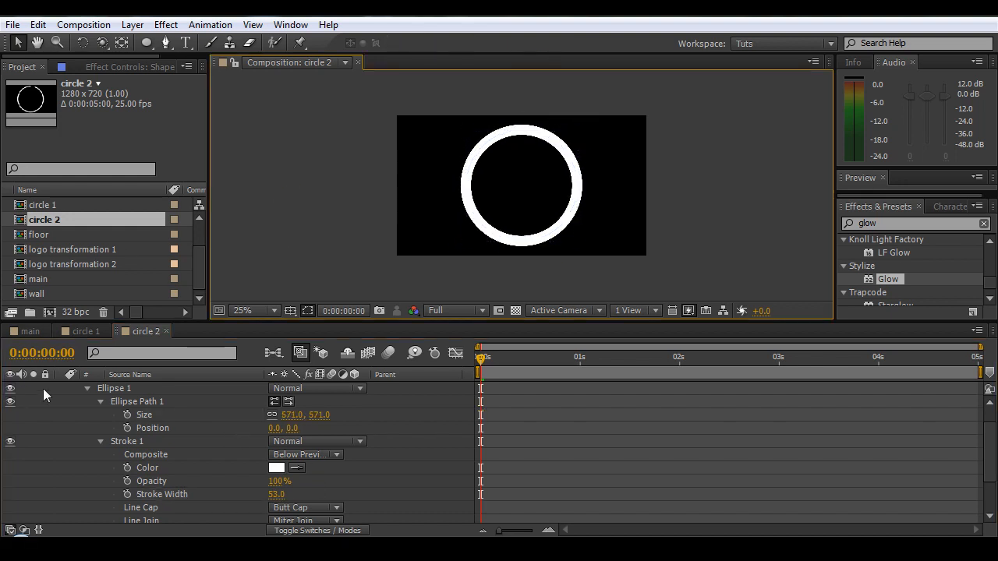
# - Add the circle 1 and circle 2 compositions to main, directly above the wall layer
pyautogui.click(23, 331)
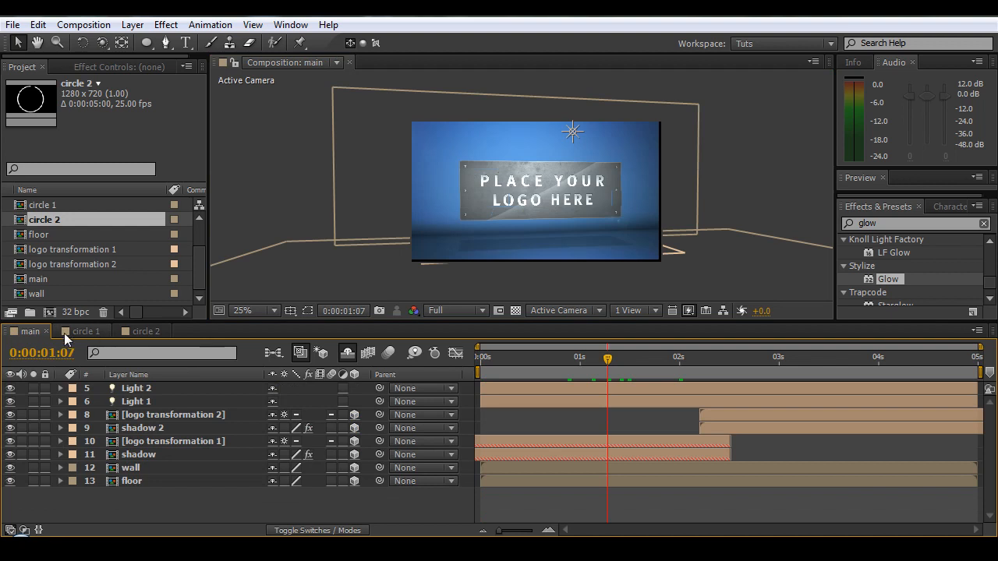
pyautogui.keyDown('ctrl'); pyautogui.click(49, 208); pyautogui.keyUp('ctrl')
pyautogui.moveTo(42, 218); pyautogui.dragTo(164, 466)
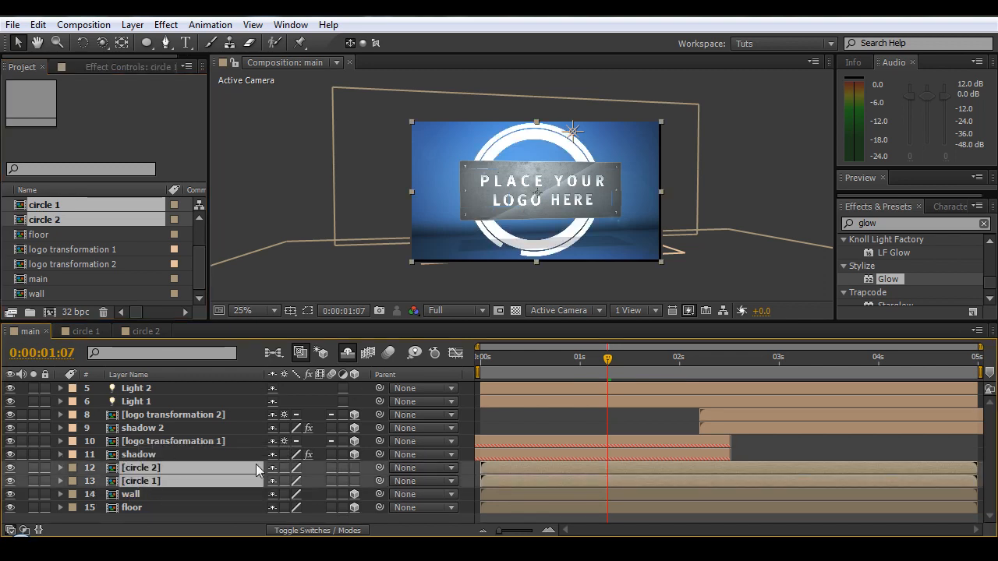
# - Pre-compose the two circle layers into a composition named "circles"
pyautogui.hotkey('ctrl', 'shift', 'c')
pyautogui.write('circles')
pyautogui.press('Return')
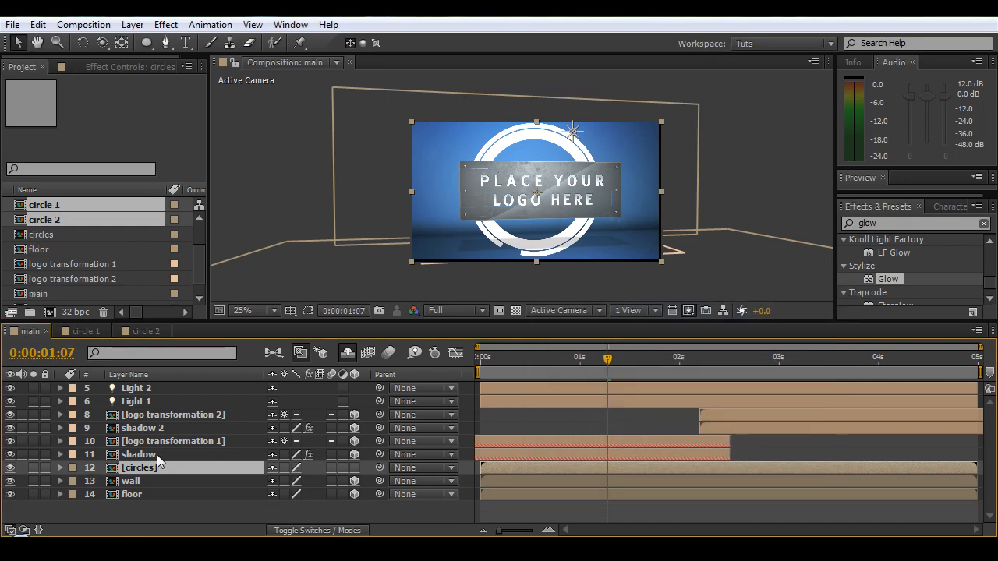
# - Open the circles composition, return to its first frame, and set the circle 2 layer's opacity to 20%
pyautogui.doubleClick(114, 469)
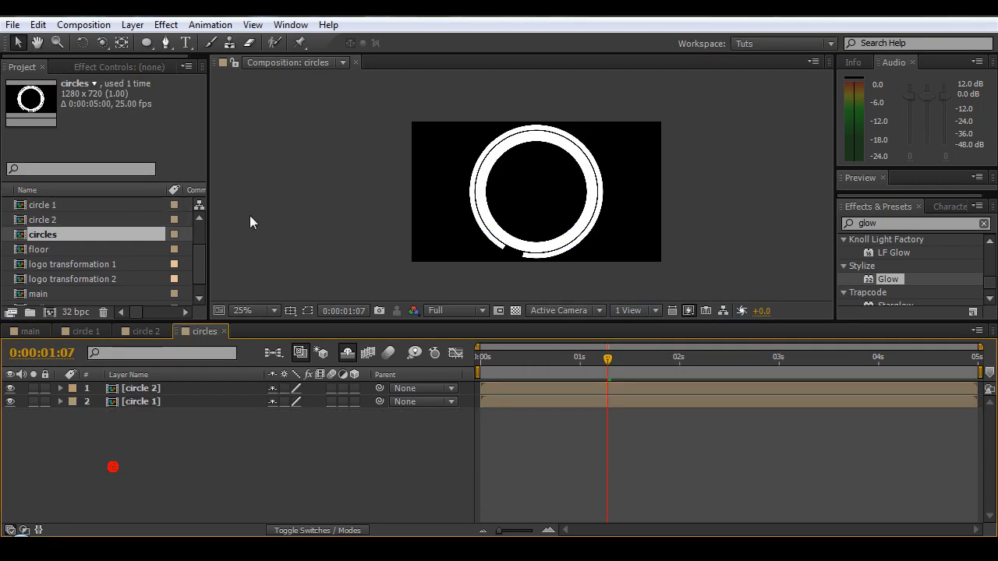
pyautogui.moveTo(529, 361); pyautogui.dragTo(452, 367)
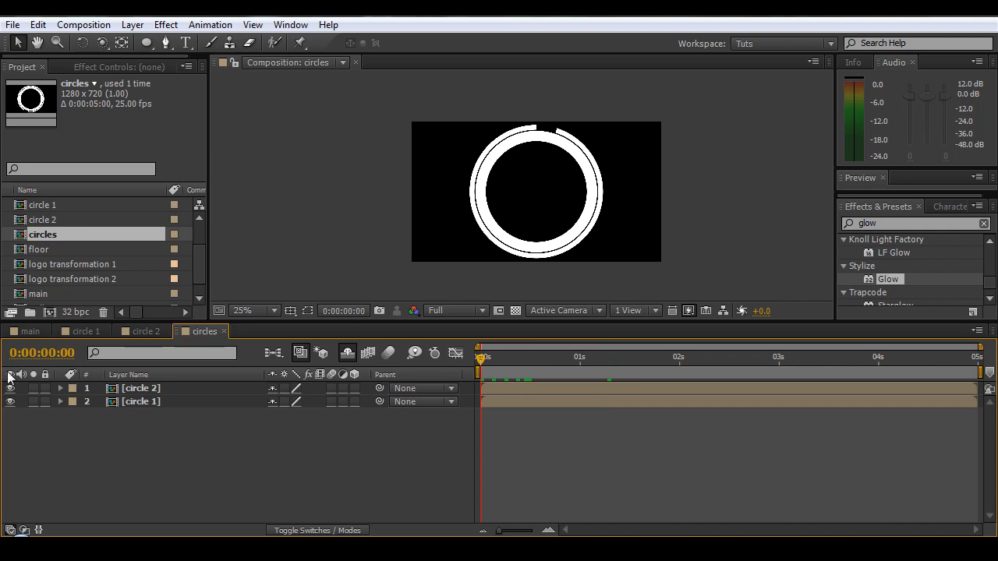
pyautogui.click(134, 388)
pyautogui.press('t')
pyautogui.click(279, 401)
pyautogui.write('20')
pyautogui.press('Return')
# - Set the circle 1 layer's opacity to 35%
pyautogui.click(139, 415)
pyautogui.press('t')
pyautogui.click(279, 427)
pyautogui.write('35')
pyautogui.press('Return')
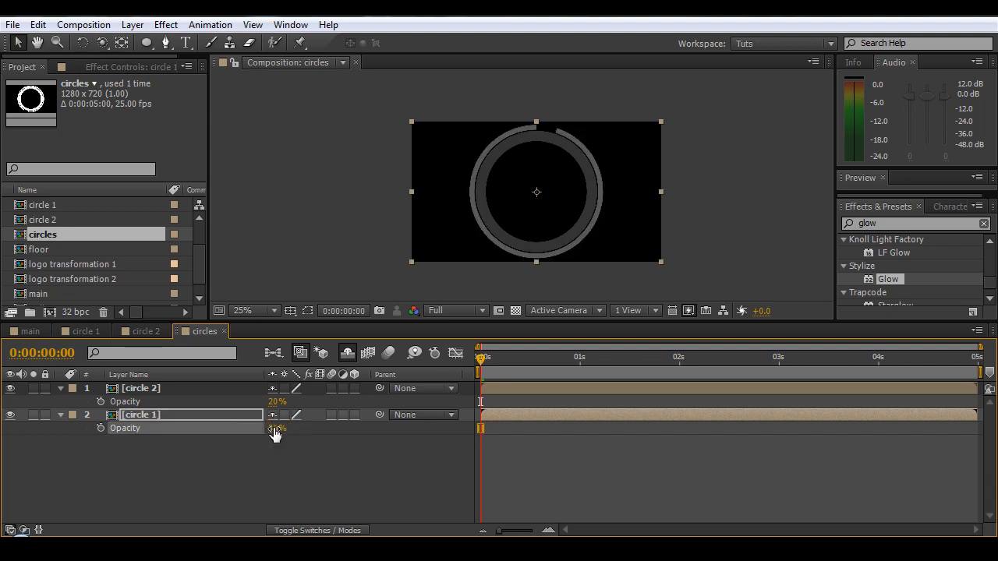
pyautogui.click(251, 452)
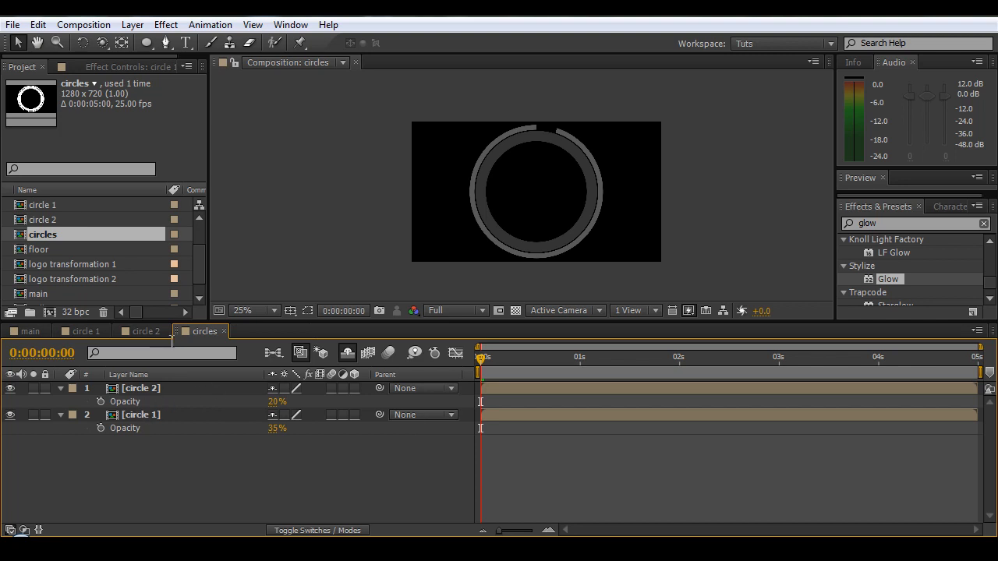
# - Duplicate the circle 2 layer and scale the copy up to 128% as an outer ring
pyautogui.click(139, 389)
pyautogui.hotkey('ctrl', 'd')
pyautogui.press('s')
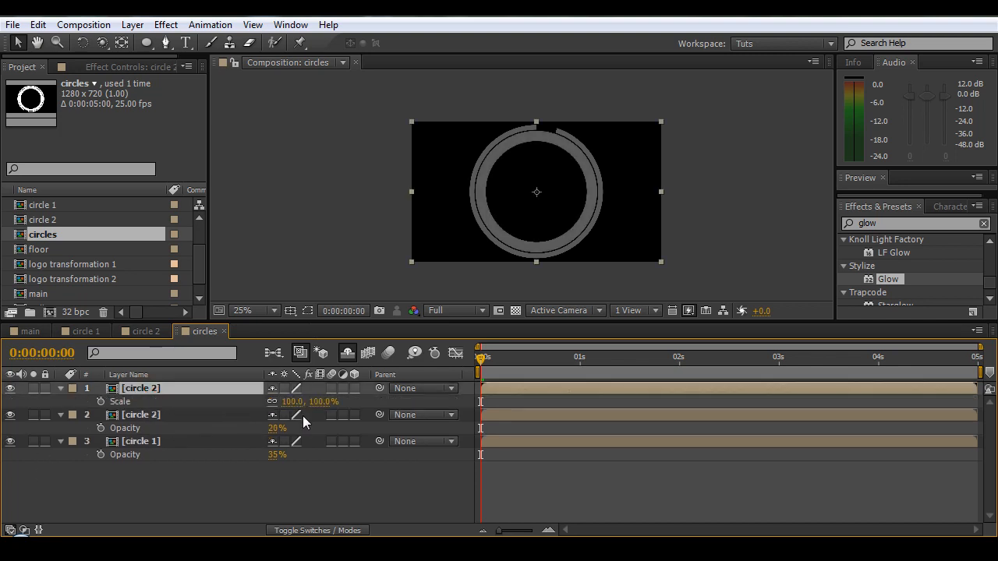
pyautogui.moveTo(285, 403); pyautogui.dragTo(313, 405)
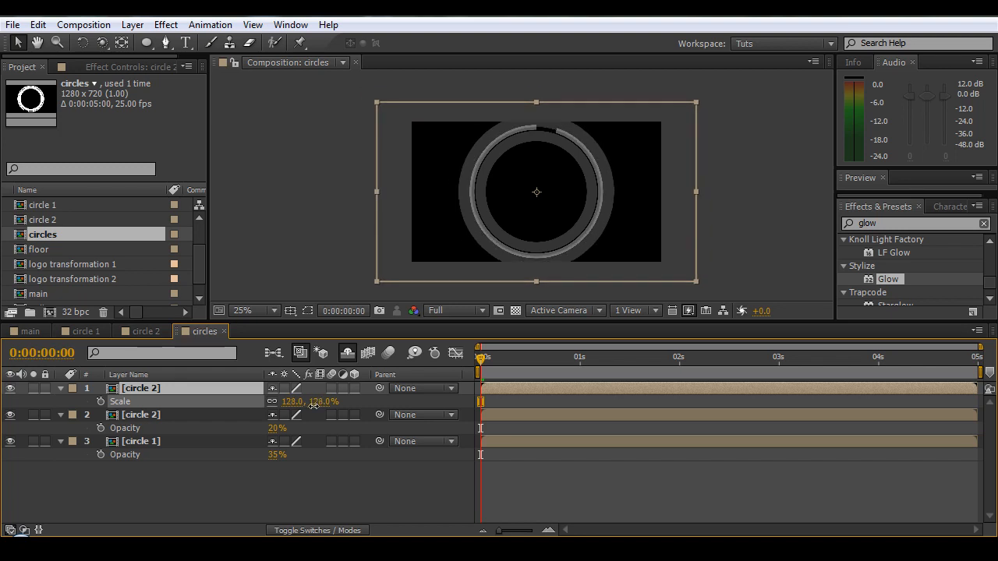
# - Duplicate the original circle 2 layer again and scale the copy down to 72% as an inner ring
pyautogui.click(178, 480)
pyautogui.click(146, 432)
pyautogui.hotkey('ctrl', 'd')
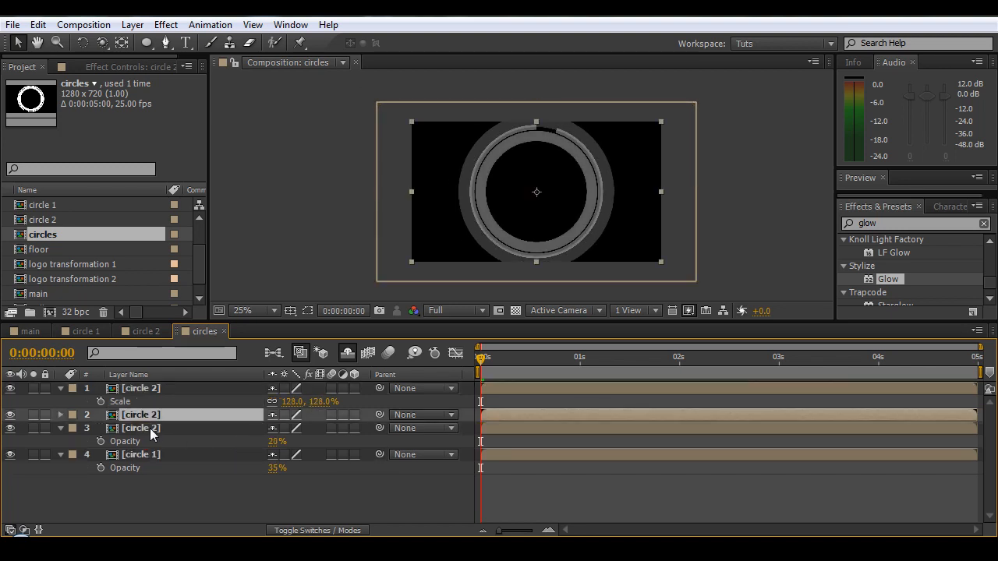
pyautogui.press('s')
pyautogui.moveTo(292, 428); pyautogui.dragTo(266, 427)
# - Duplicate the circle 1 layer, scale the copy down to 68%, and collapse all layers' properties
pyautogui.click(151, 468)
pyautogui.hotkey('ctrl', 'd')
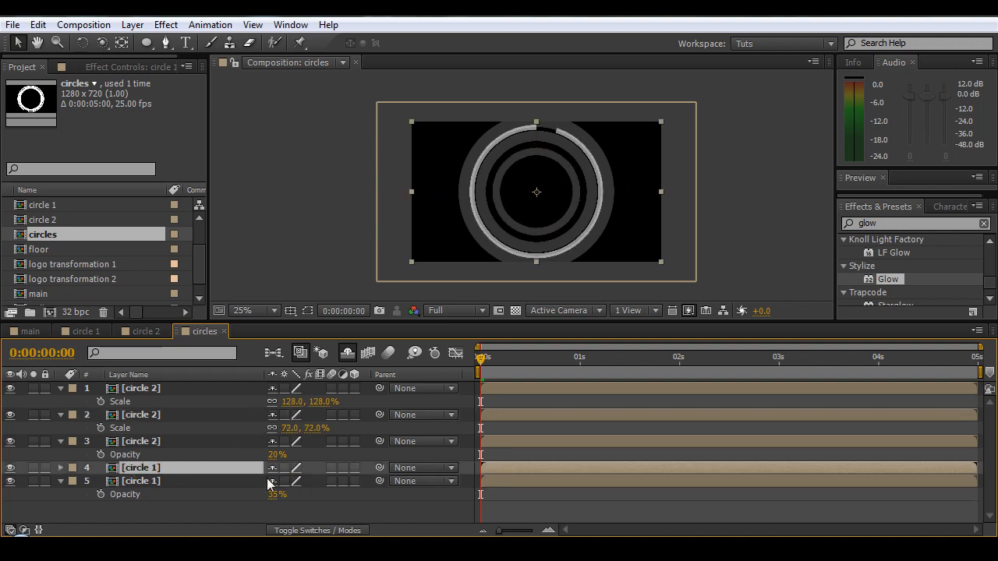
pyautogui.press('s')
pyautogui.moveTo(293, 481); pyautogui.dragTo(259, 482)
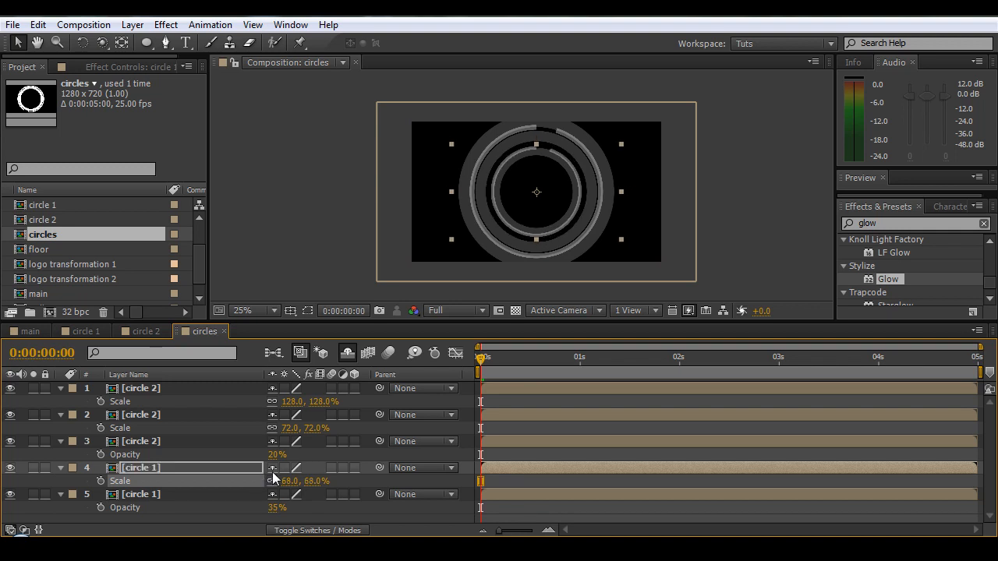
pyautogui.click(311, 219)
pyautogui.scroll(1, 382, 185)
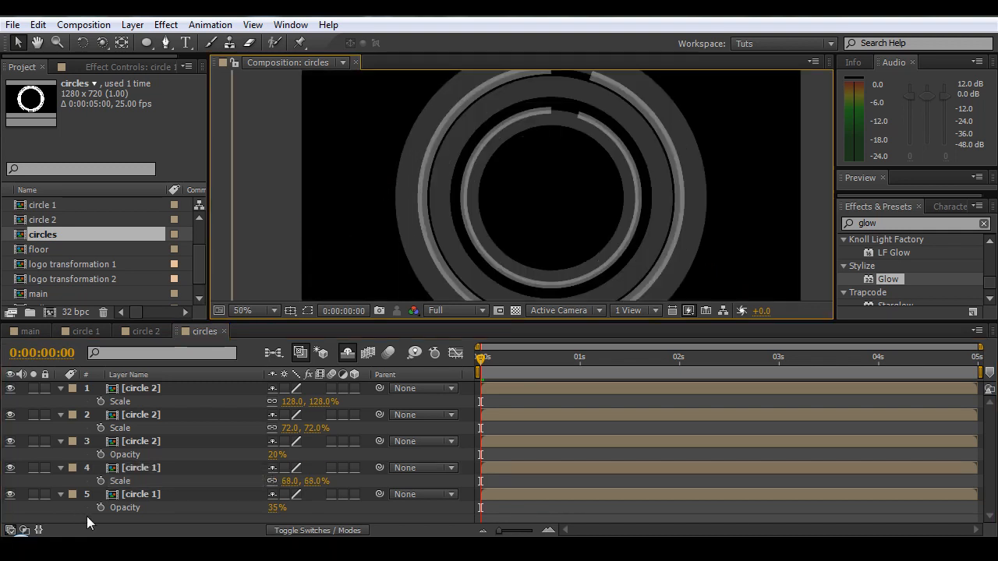
pyautogui.hotkey('ctrl', 'a')
pyautogui.press('u')
pyautogui.click(178, 477)
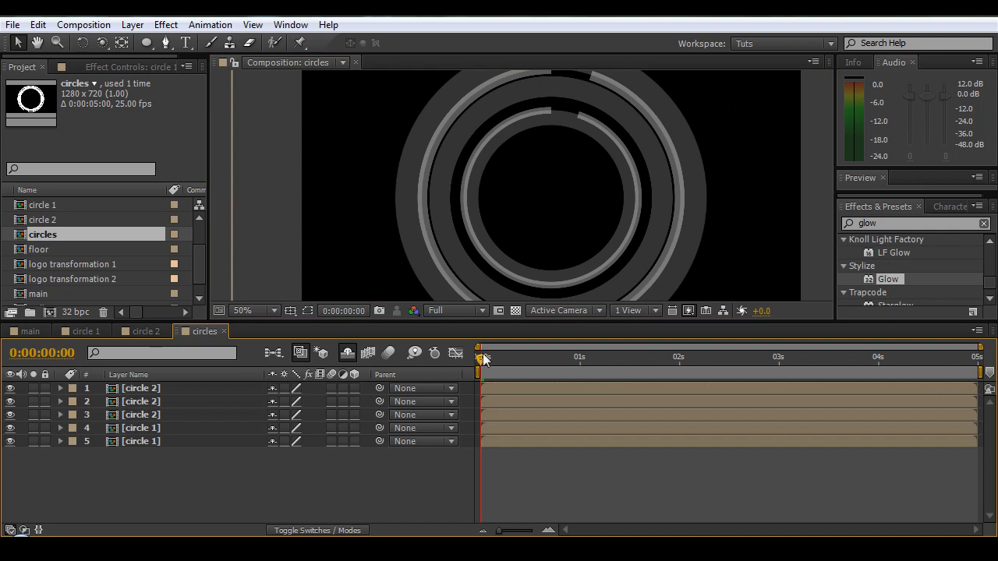
# - Add Scale keyframes to all five circle layers at 0:00:00:00 and at 0:00:01:13
pyautogui.moveTo(545, 358); pyautogui.dragTo(183, 355)
pyautogui.hotkey('ctrl', 'a')
pyautogui.press('s')
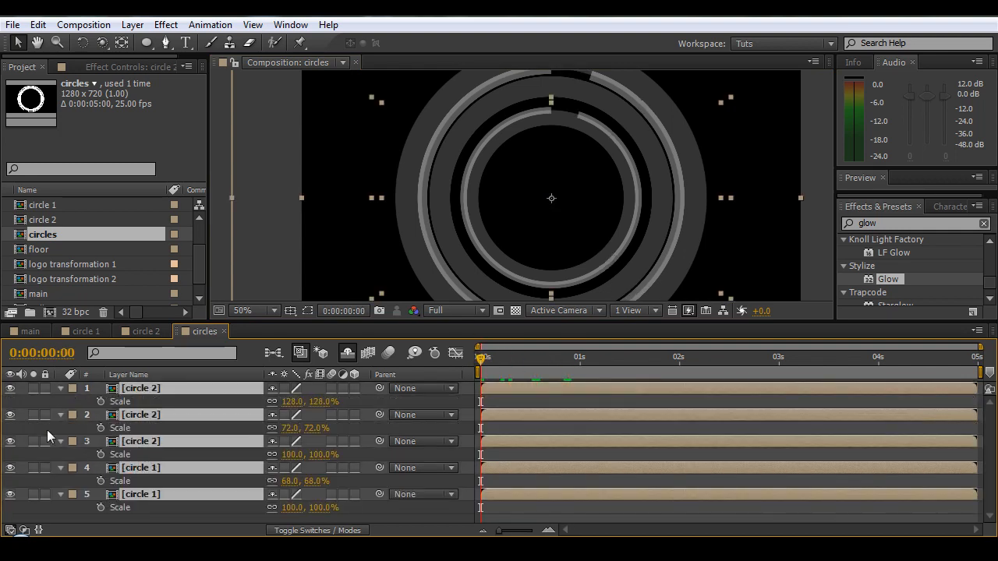
pyautogui.click(99, 402)
pyautogui.press('space')
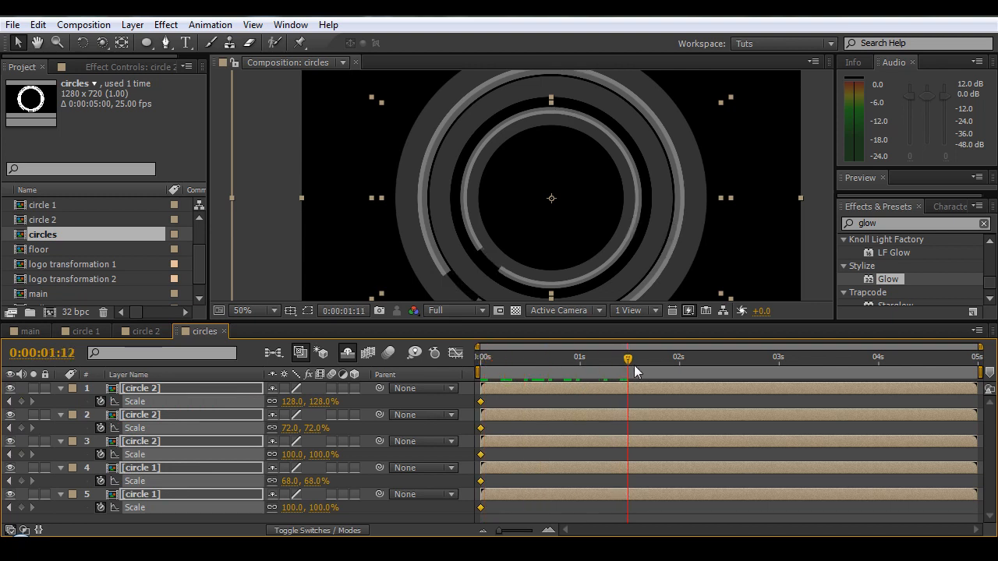
pyautogui.click(21, 428)
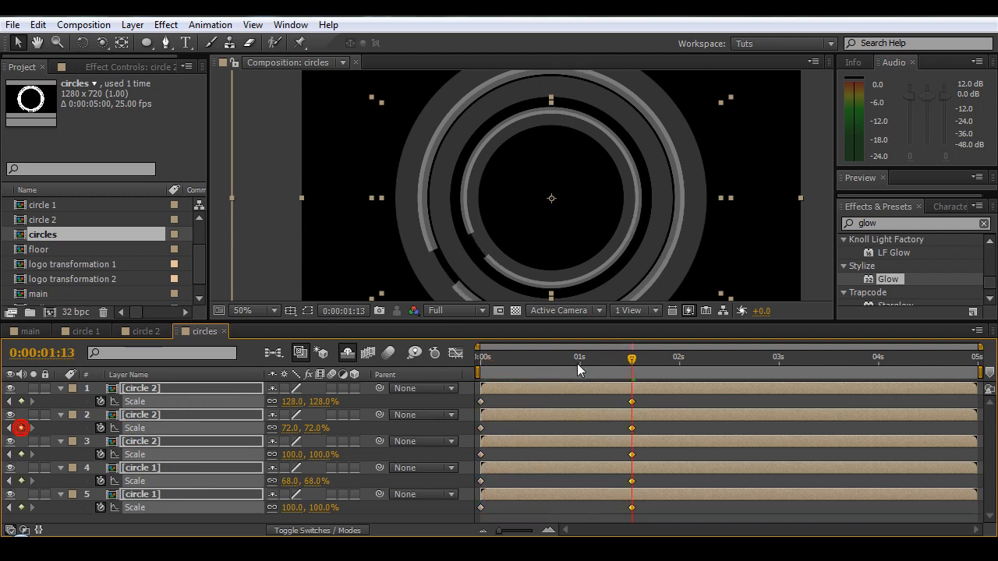
# - Add a third Scale keyframe to all five circle layers just after 0:00:02:00 and set their Scale at 0:00:00:00 to 0%
pyautogui.moveTo(656, 361)
pyautogui.mouseDown()
pyautogui.moveTo(686, 359)
pyautogui.moveTo(480, 358)
pyautogui.mouseUp()
pyautogui.click(22, 401)
pyautogui.click(290, 458)
pyautogui.write('0')
pyautogui.press('Return')
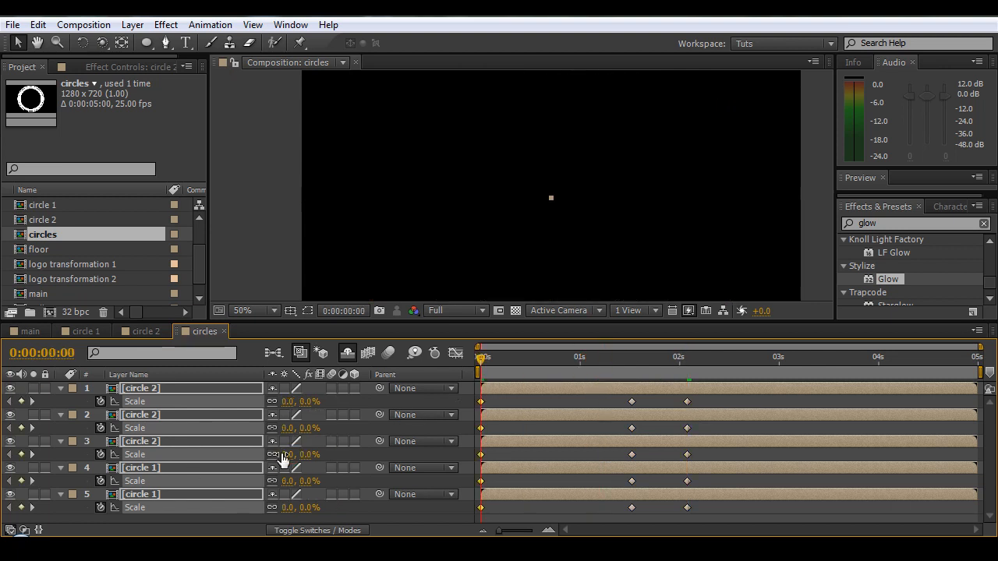
# - Increase the Scale of all five circle layers slightly at the 0:00:01:13 keyframe so the rings overshoot
pyautogui.moveTo(600, 359); pyautogui.dragTo(632, 362)
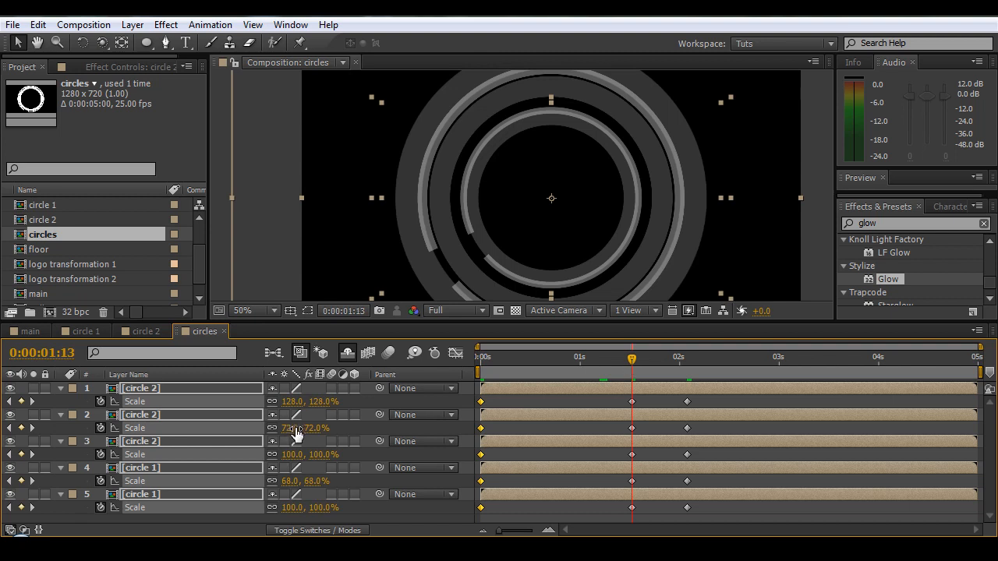
pyautogui.moveTo(299, 434); pyautogui.dragTo(316, 434)
pyautogui.moveTo(652, 361); pyautogui.dragTo(678, 361)
# - Apply Easy Ease to all Scale keyframes of the five circle layers and play the animation from the start
pyautogui.moveTo(724, 396); pyautogui.dragTo(479, 518)
pyautogui.rightClick(481, 507)
pyautogui.moveTo(568, 499)
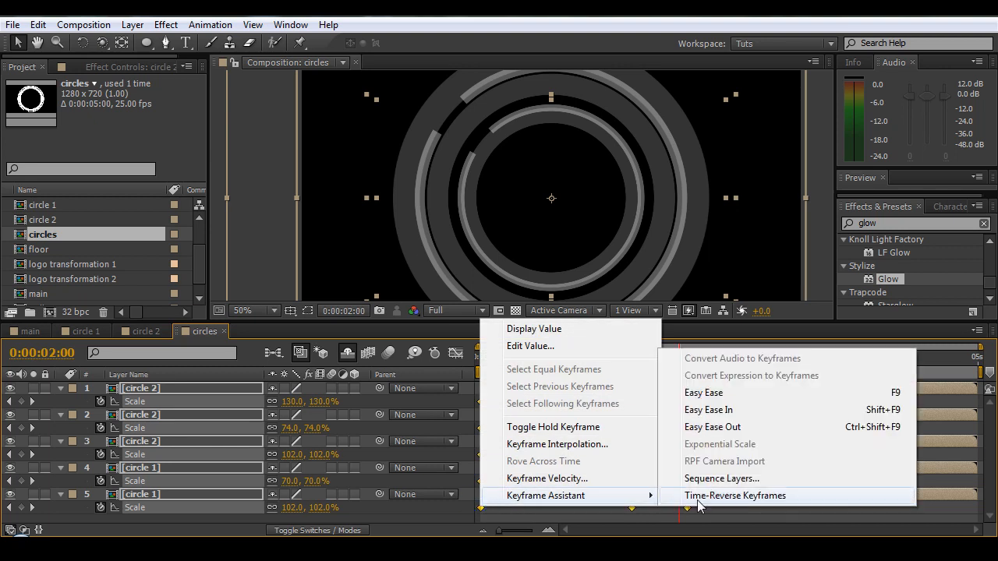
pyautogui.click(703, 392)
pyautogui.click(813, 232)
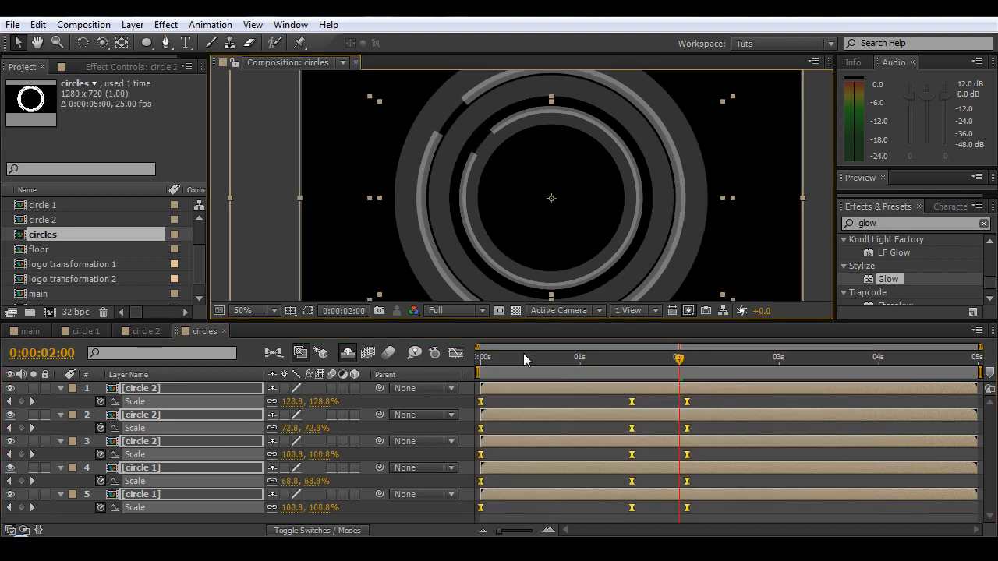
pyautogui.press('Home')
pyautogui.press('space')
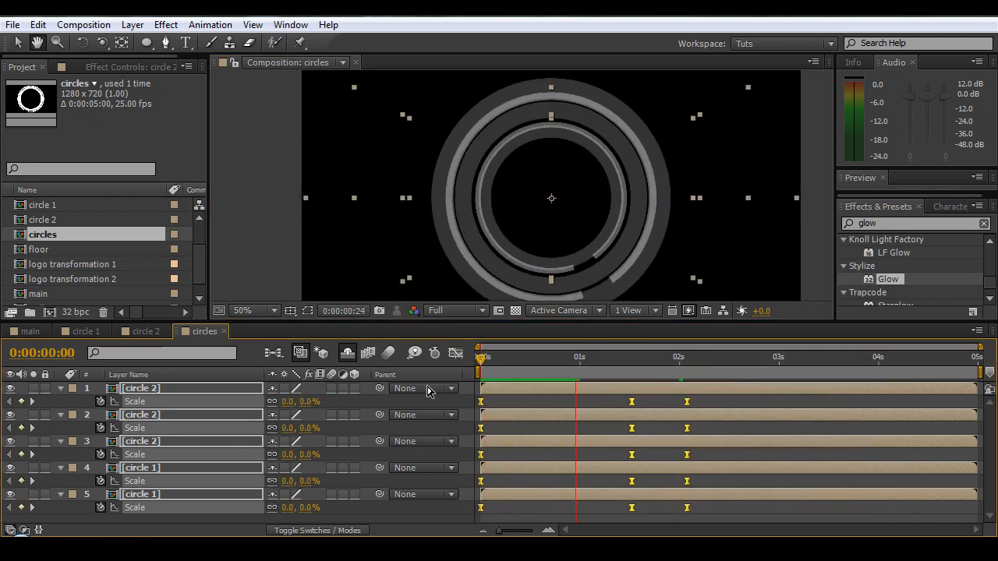
pyautogui.press('space')
# - Move the second and third Scale keyframes of all layers earlier, to about 0.8 and 1.3 seconds, and collapse the layers' properties
pyautogui.click(713, 401)
pyautogui.moveTo(702, 397); pyautogui.dragTo(593, 515)
pyautogui.moveTo(635, 405); pyautogui.dragTo(559, 423)
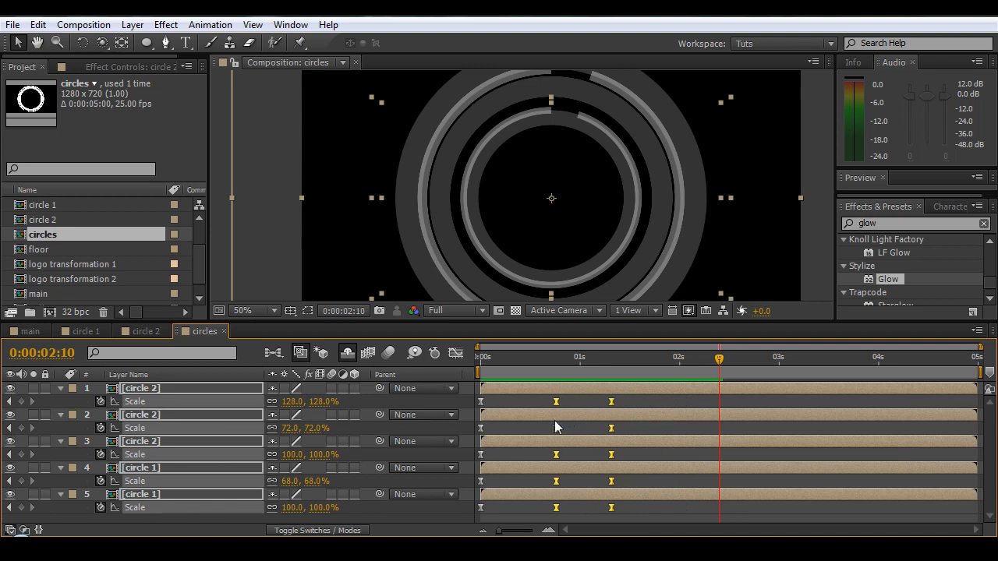
pyautogui.click(633, 396)
pyautogui.moveTo(494, 354); pyautogui.dragTo(414, 400)
pyautogui.hotkey('ctrl', 'a')
pyautogui.press('u')
# - Add an Inner Glow layer style to the lowest circle 1 layer, viewing the composition at 0:00:00:24
pyautogui.click(136, 442)
pyautogui.moveTo(499, 356); pyautogui.dragTo(577, 365)
pyautogui.rightClick(166, 439)
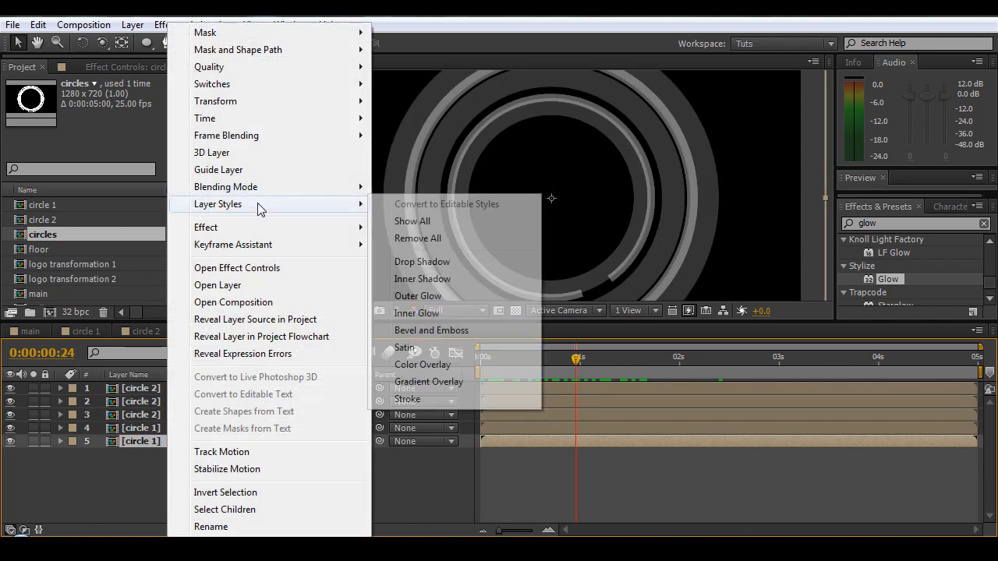
pyautogui.click(417, 312)
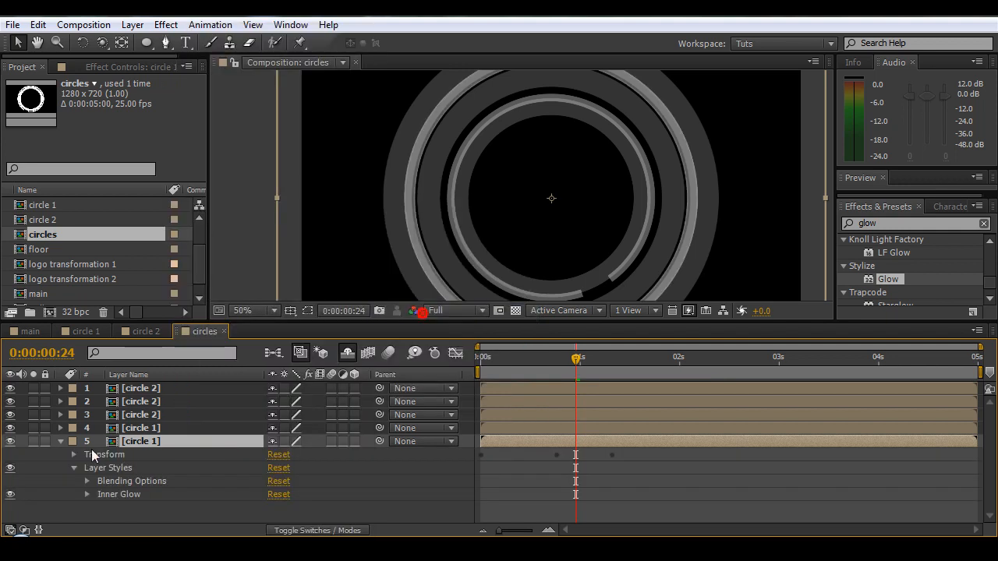
# - Set the Fill Opacity in the circle 1 layer's advanced blending options to 20%
pyautogui.click(86, 480)
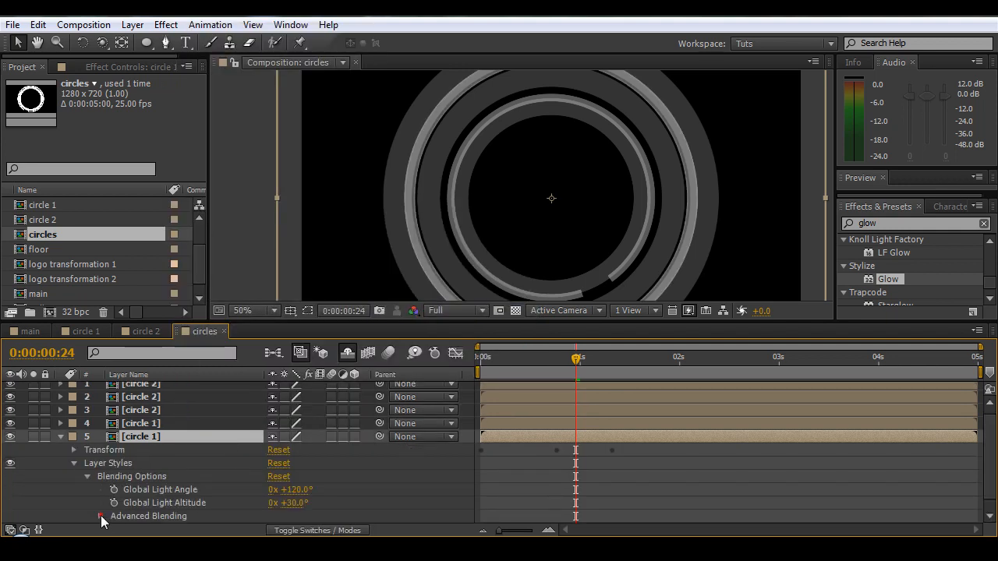
pyautogui.click(101, 516)
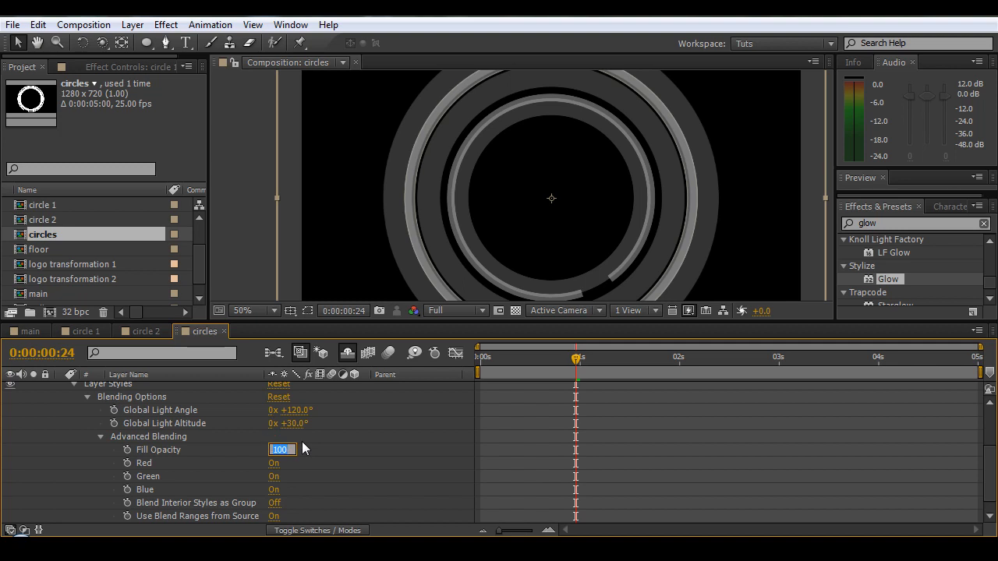
pyautogui.write('20')
pyautogui.press('Return')
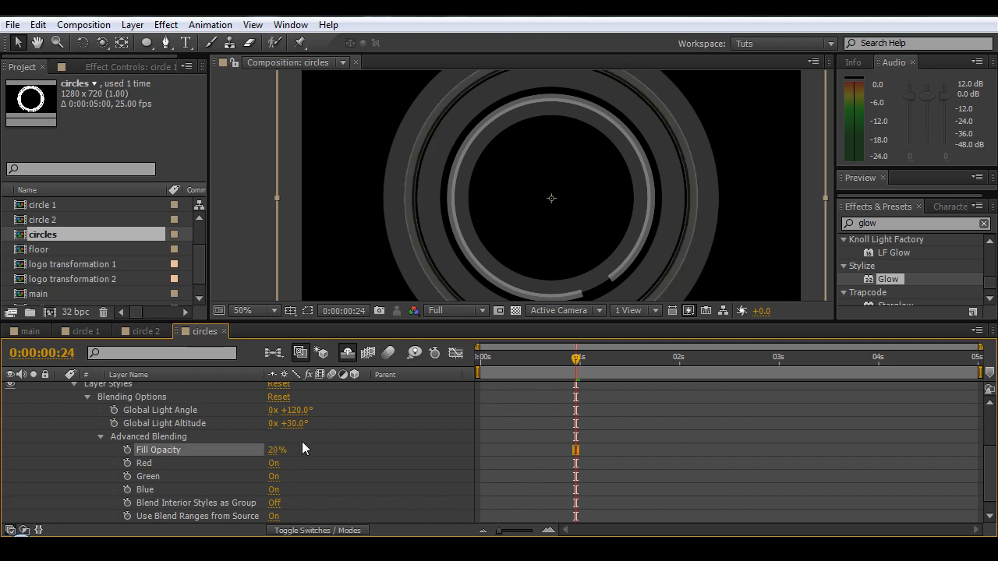
pyautogui.click(96, 434)
pyautogui.click(100, 437)
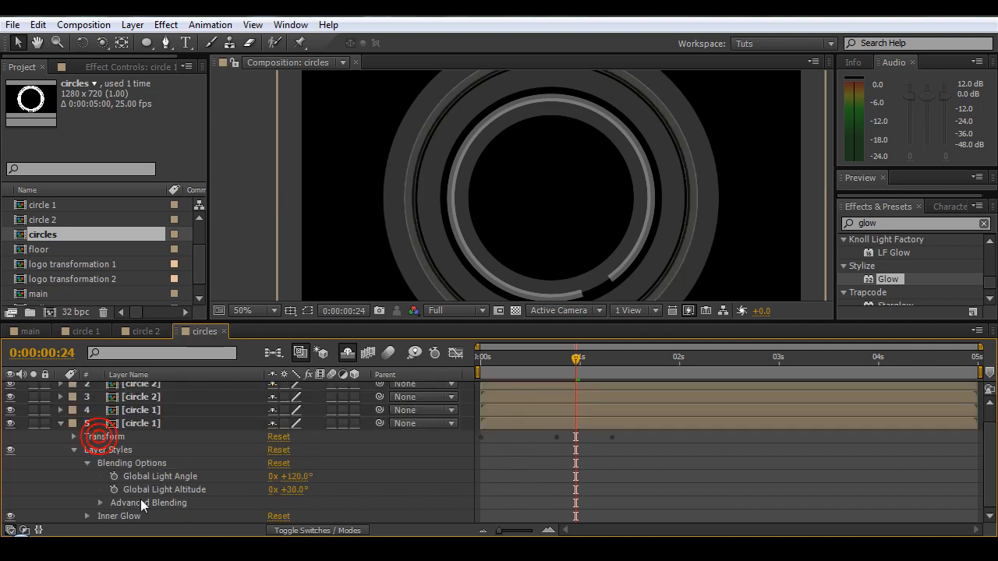
# - Set the Inner Glow color to white (FFFFFF) and its size to 15
pyautogui.click(86, 516)
pyautogui.click(277, 455)
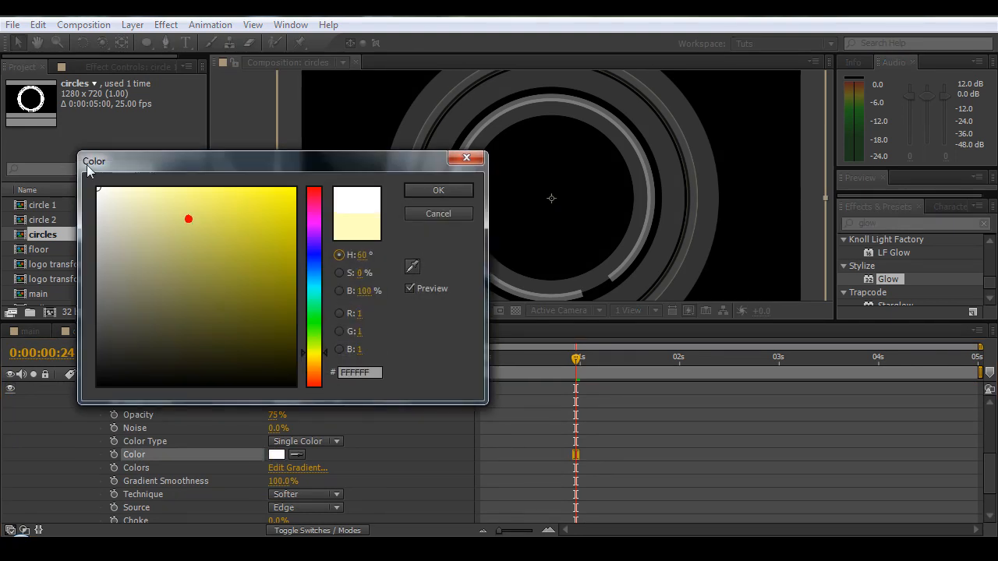
pyautogui.click(438, 190)
pyautogui.moveTo(990, 468); pyautogui.dragTo(990, 489)
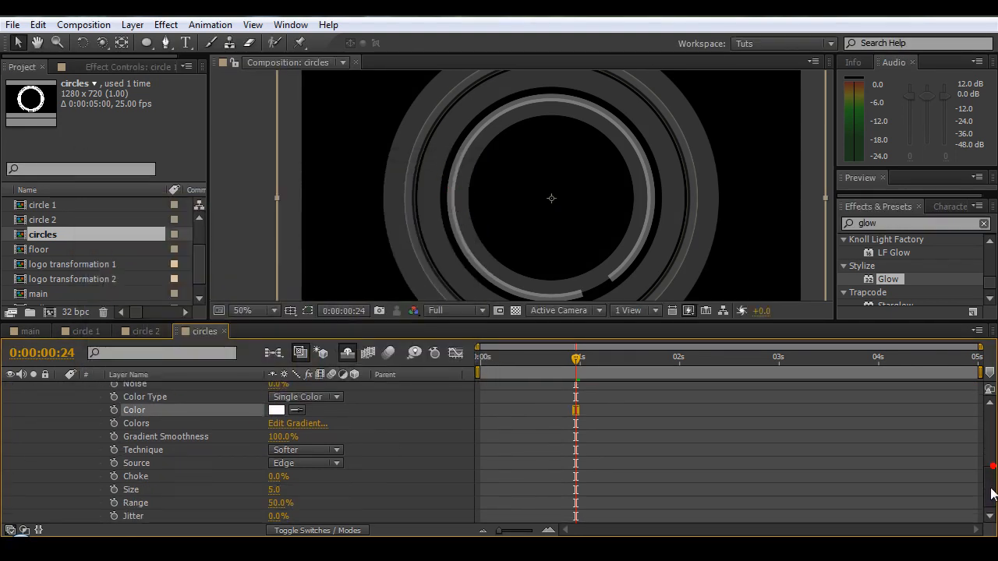
pyautogui.moveTo(284, 490); pyautogui.dragTo(283, 496)
pyautogui.write('15')
pyautogui.press('Return')
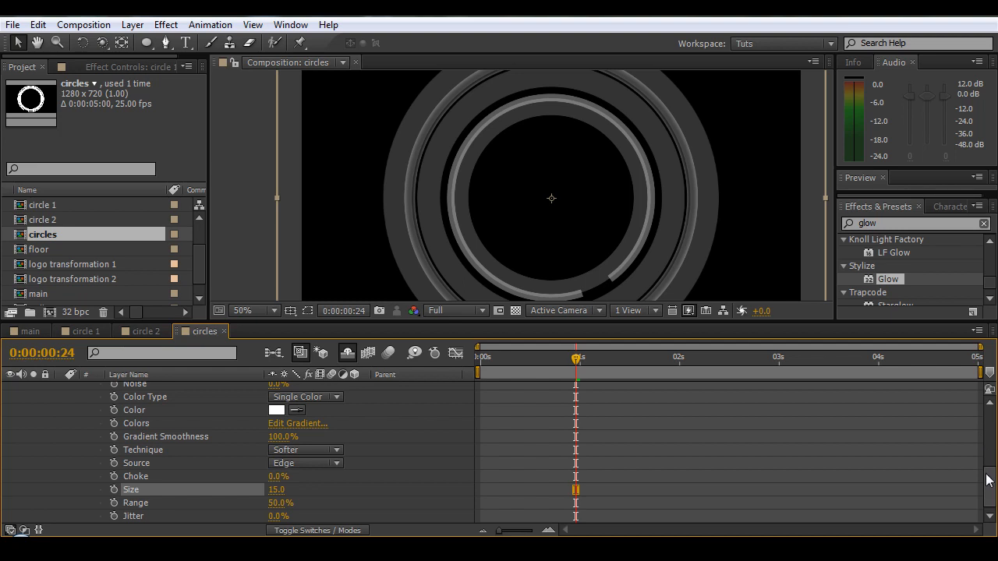
# - Copy the layer styles of the lowest circle 1 layer onto the topmost circle 2 layer and collapse the circle 1 layer
pyautogui.scroll(5, 342, 426)
pyautogui.click(112, 446)
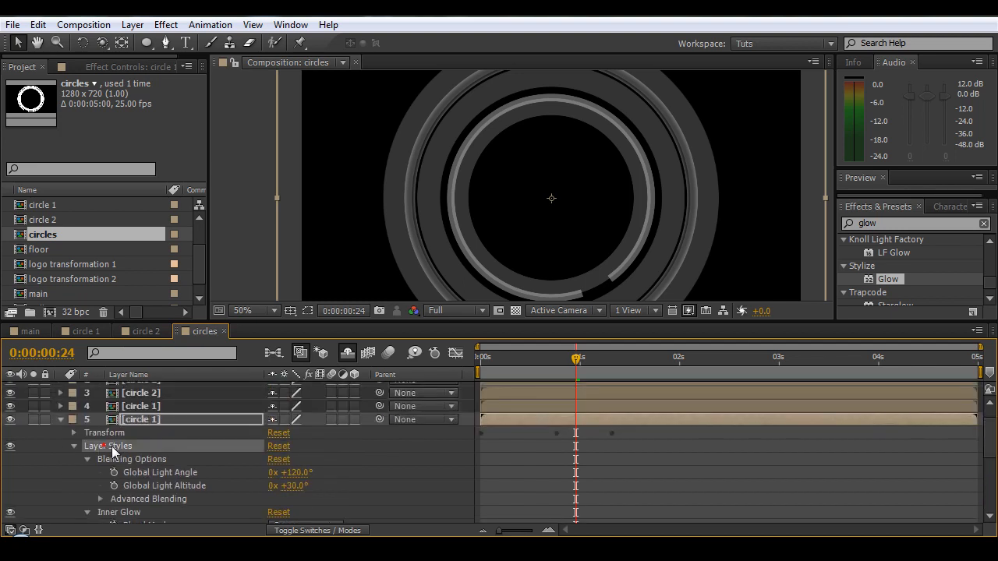
pyautogui.scroll(1, 183, 385)
pyautogui.click(167, 403)
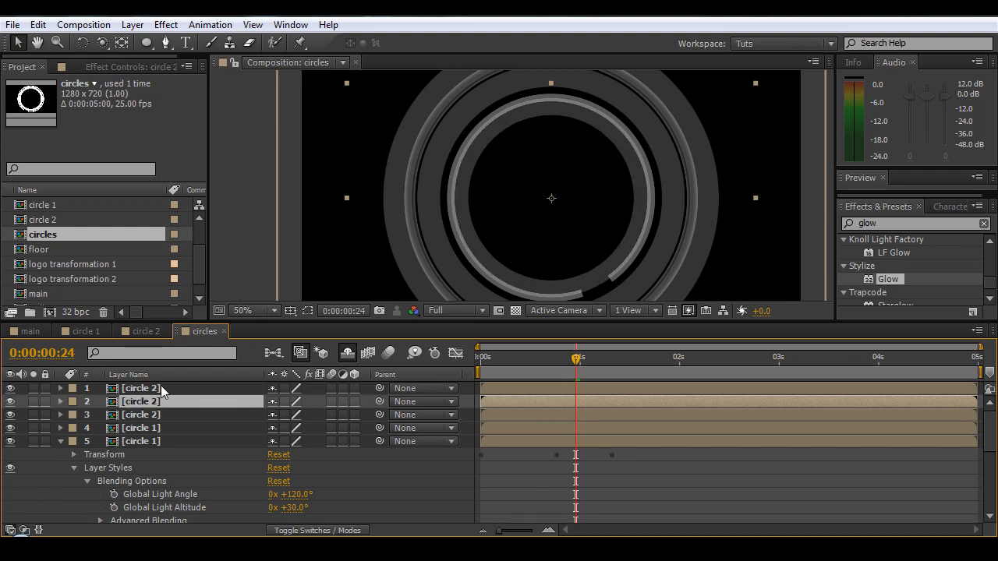
pyautogui.click(155, 389)
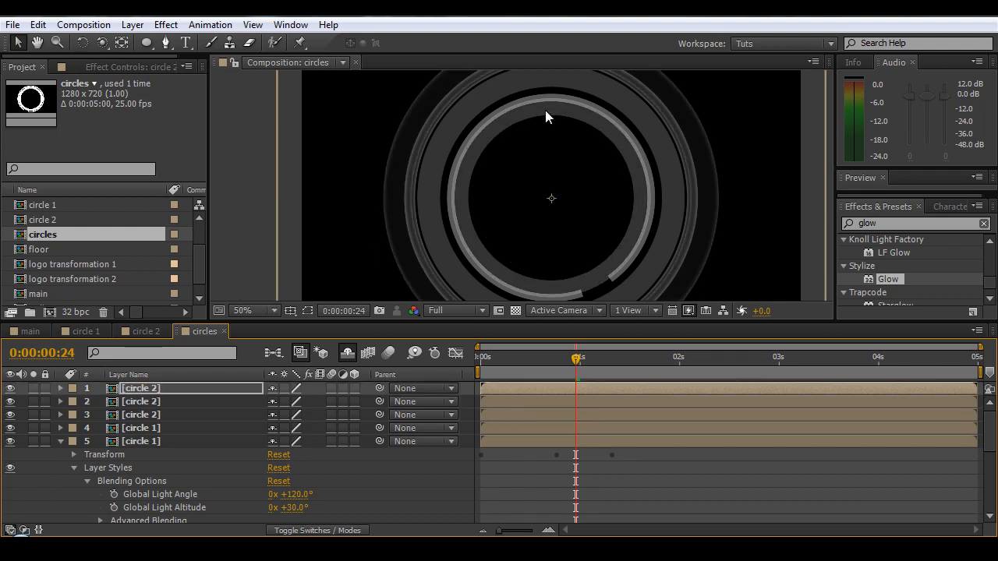
pyautogui.click(60, 441)
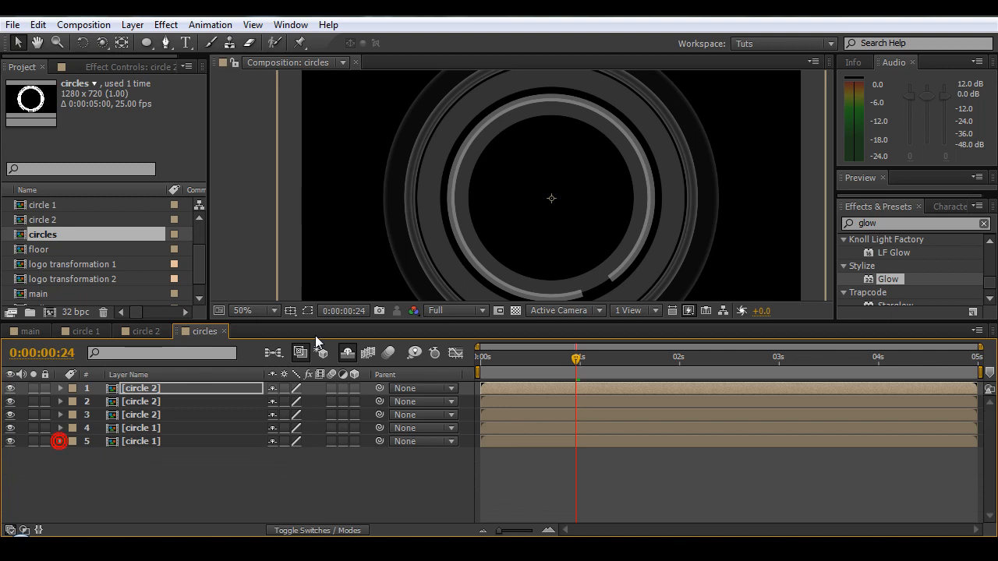
# - Switch to the main composition and scale the circles layer up to 121%
pyautogui.click(22, 332)
pyautogui.scroll(1, 552, 189)
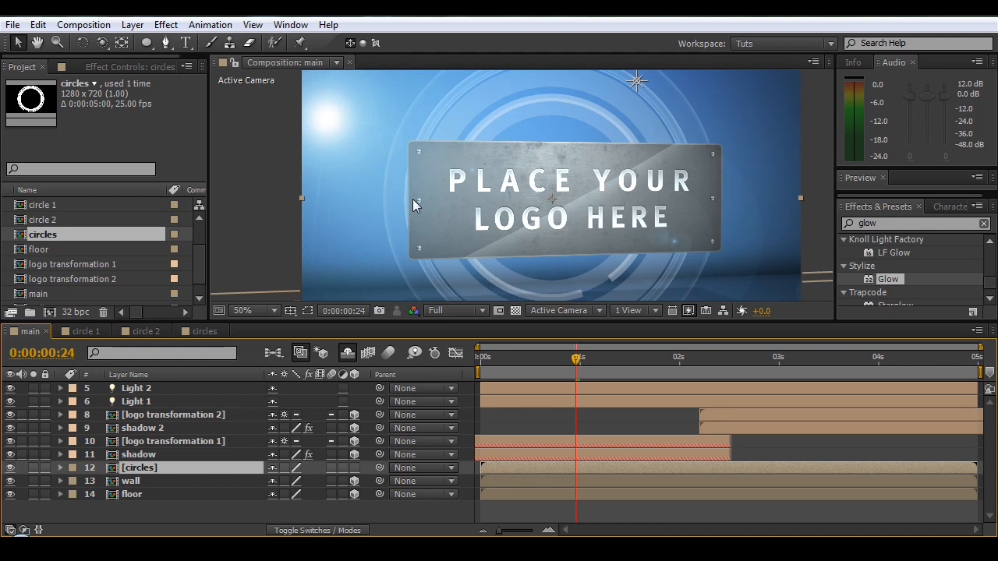
pyautogui.press('s')
pyautogui.click(138, 468)
pyautogui.moveTo(290, 481); pyautogui.dragTo(306, 481)
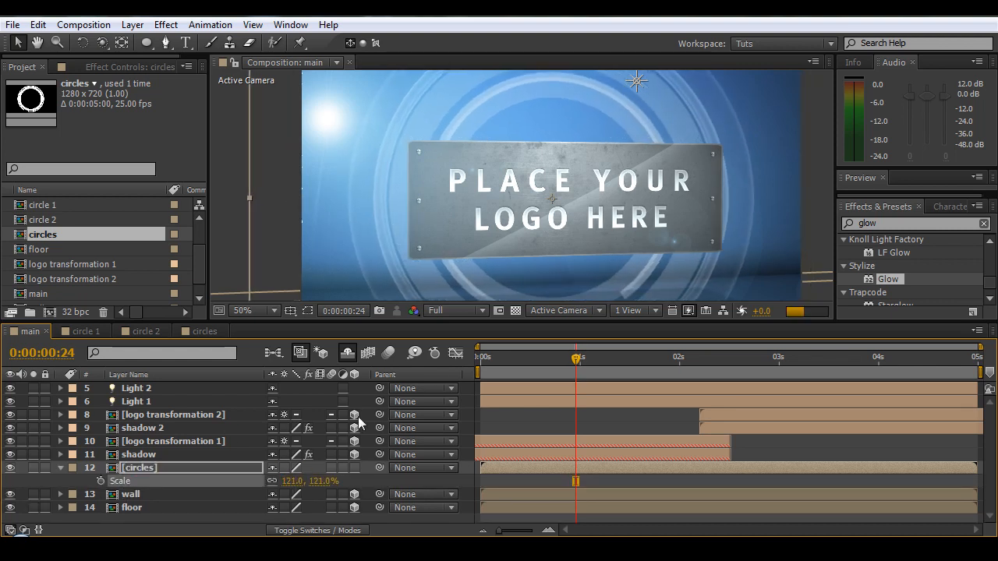
# - Make the circles layer 3D at 0:00:01:10 and scale it up to 172%
pyautogui.scroll(-1, 593, 191)
pyautogui.moveTo(484, 359); pyautogui.dragTo(620, 390)
pyautogui.moveTo(146, 42); pyautogui.dragTo(225, 41)
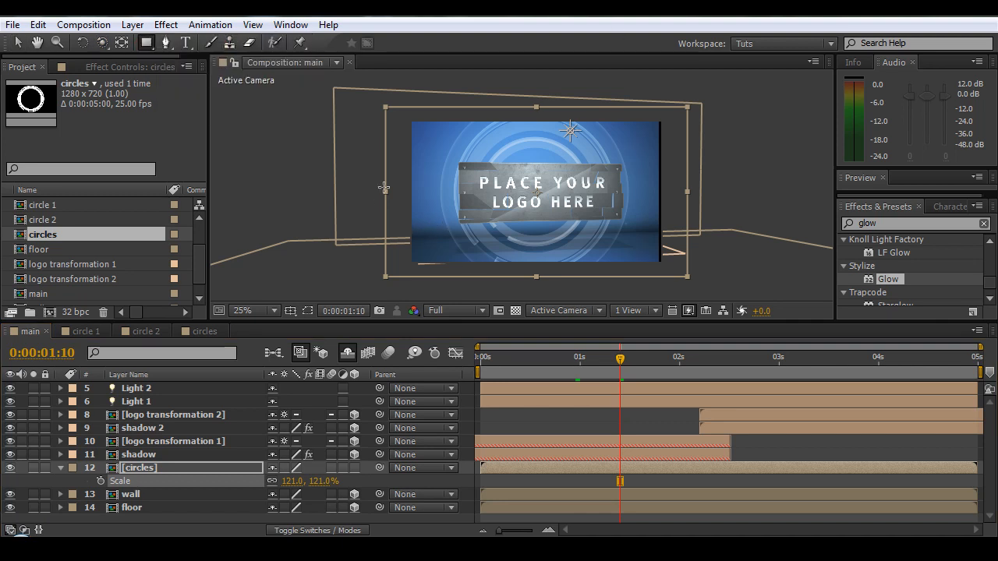
pyautogui.click(355, 467)
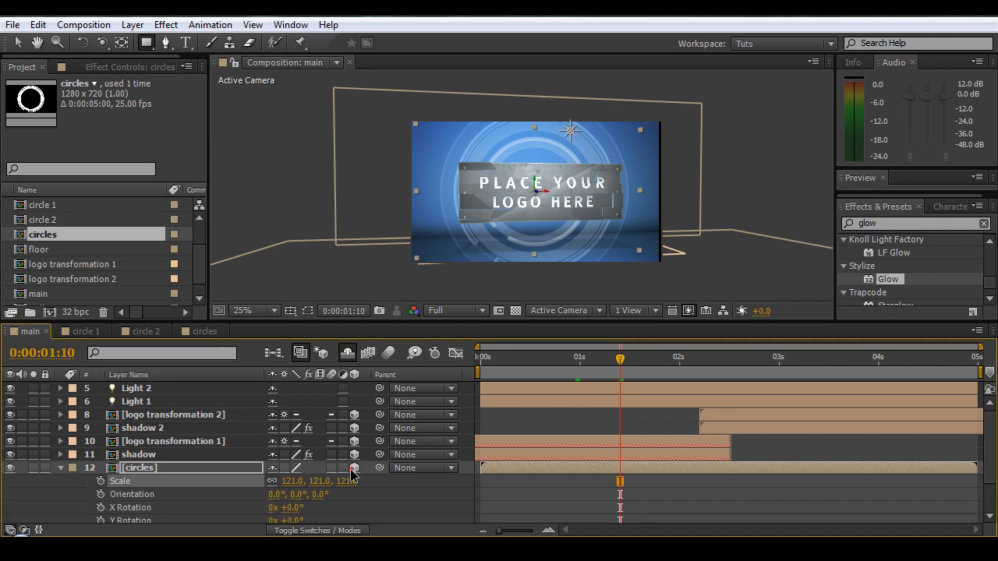
pyautogui.press('s')
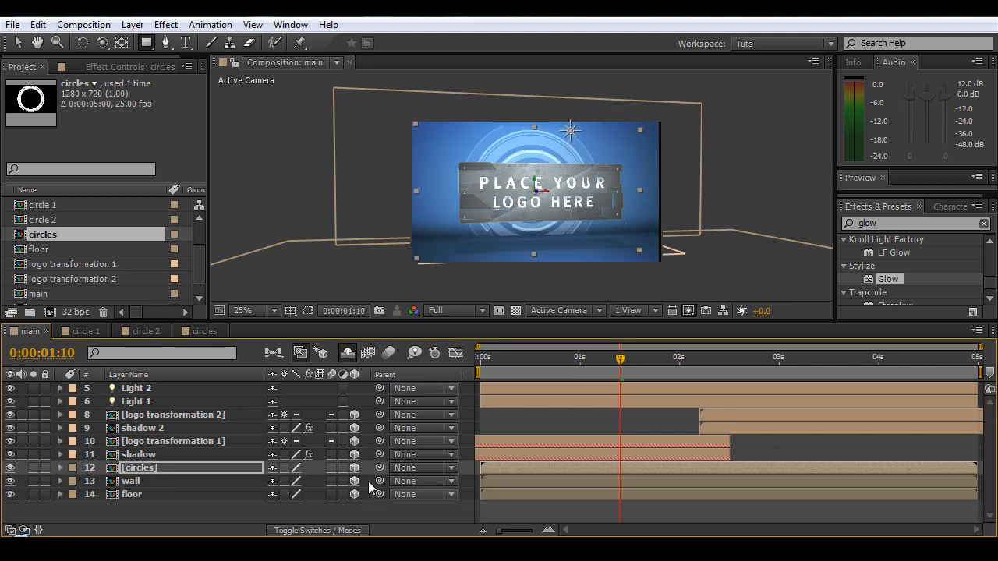
pyautogui.press('s')
pyautogui.moveTo(292, 481); pyautogui.dragTo(336, 483)
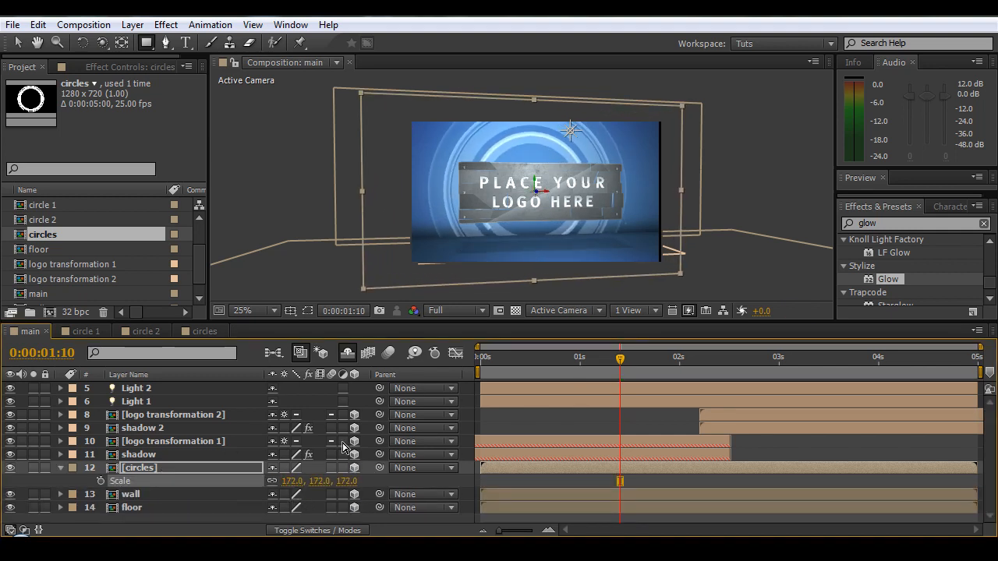
# - Draw a rectangular mask around the circles above the floor line and feather it 72 pixels vertically only
pyautogui.moveTo(395, 222); pyautogui.dragTo(680, 102)
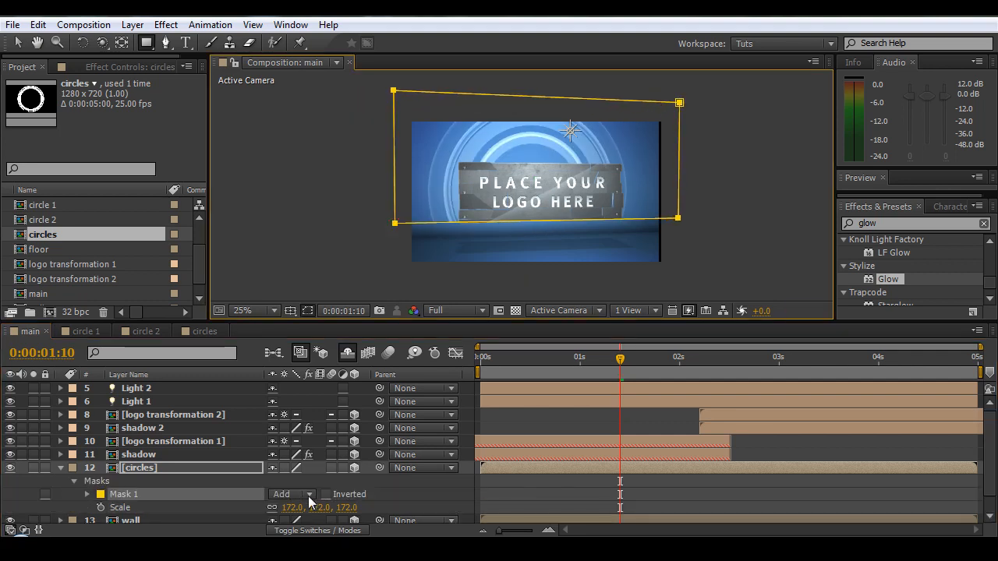
pyautogui.press('f')
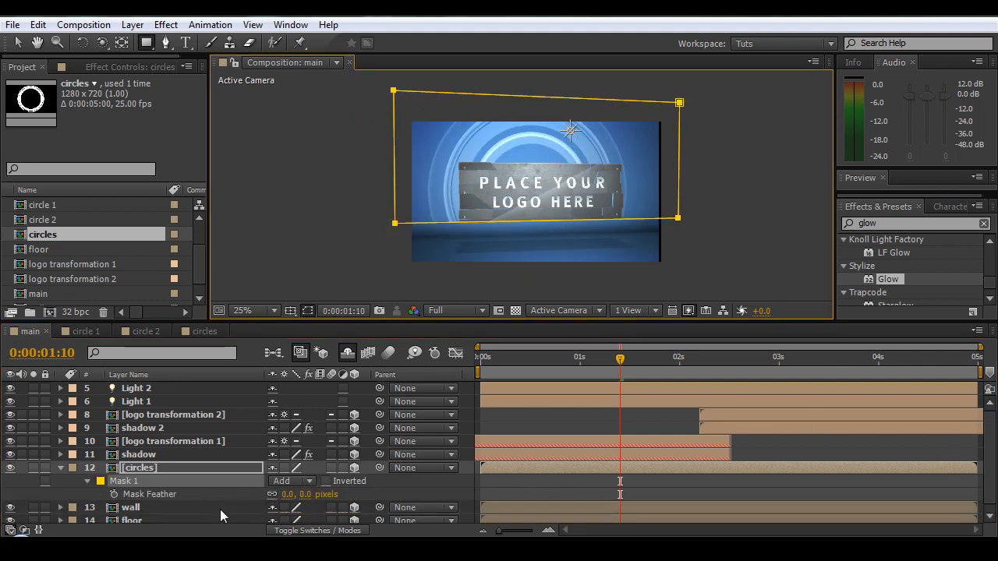
pyautogui.moveTo(304, 500); pyautogui.dragTo(370, 502)
pyautogui.press('v')
pyautogui.click(749, 222)
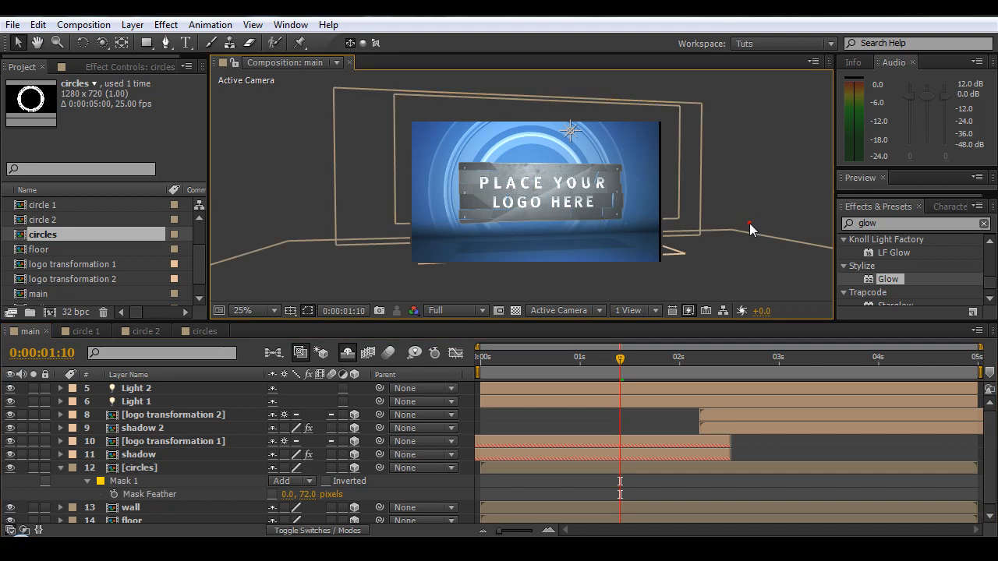
pyautogui.scroll(2, 666, 223)
pyautogui.scroll(-2, 590, 187)
pyautogui.moveTo(631, 373); pyautogui.dragTo(617, 389)
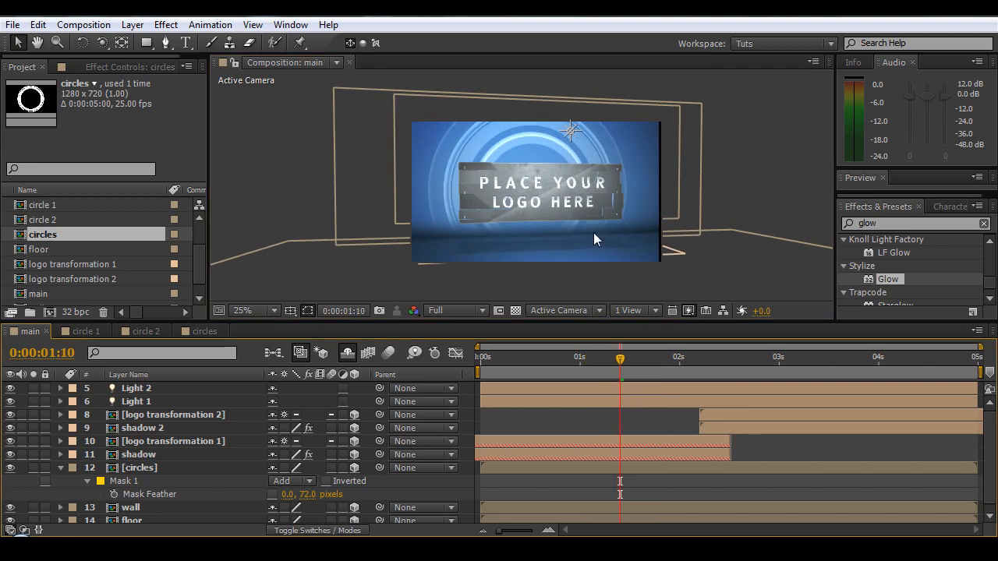
pyautogui.scroll(2, 593, 232)
pyautogui.scroll(-2, 556, 184)
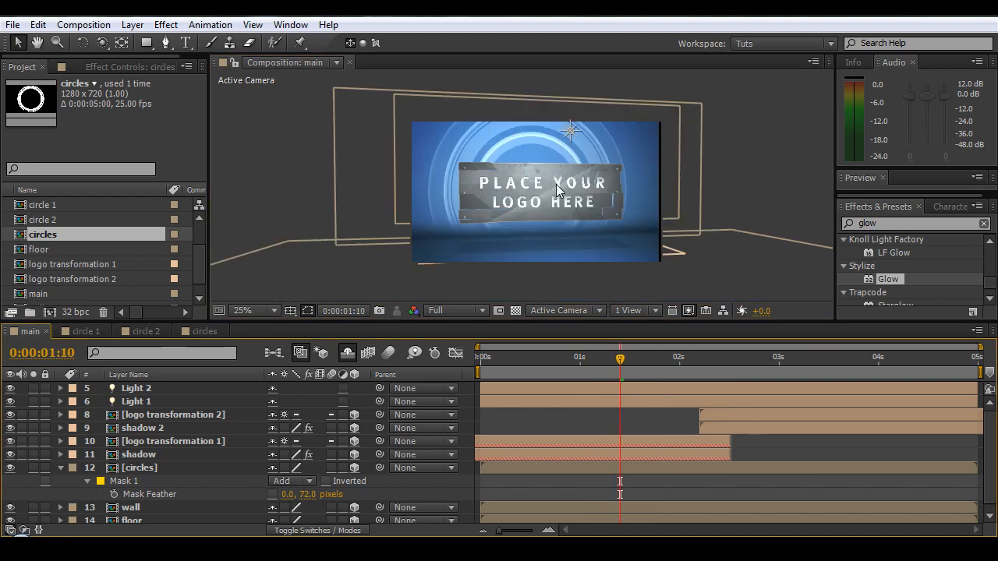
# - Collapse the circles layer's properties and set its blending mode to Add
pyautogui.click(60, 468)
pyautogui.click(140, 468)
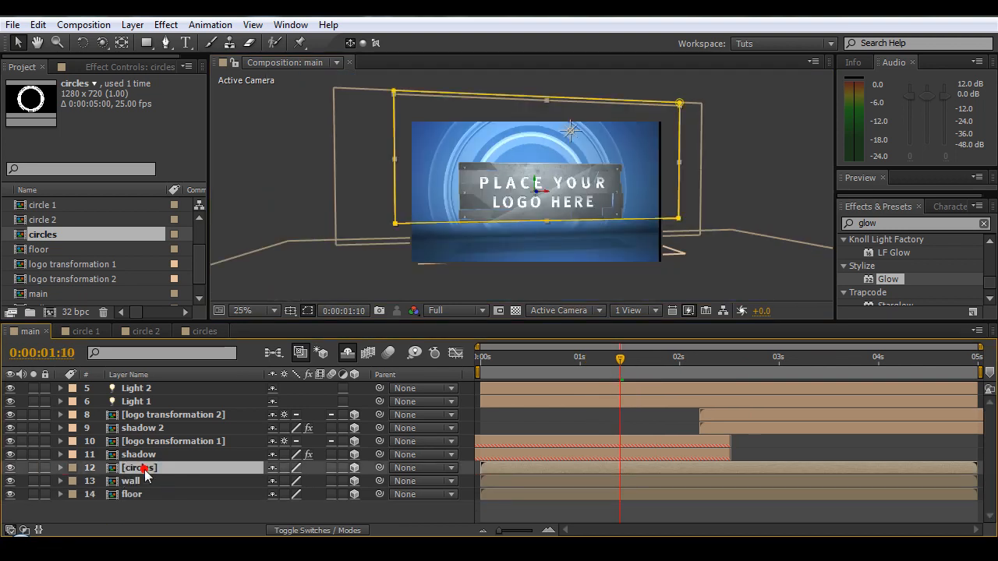
pyautogui.press('t')
pyautogui.press('t')
pyautogui.press('F4')
pyautogui.click(290, 471)
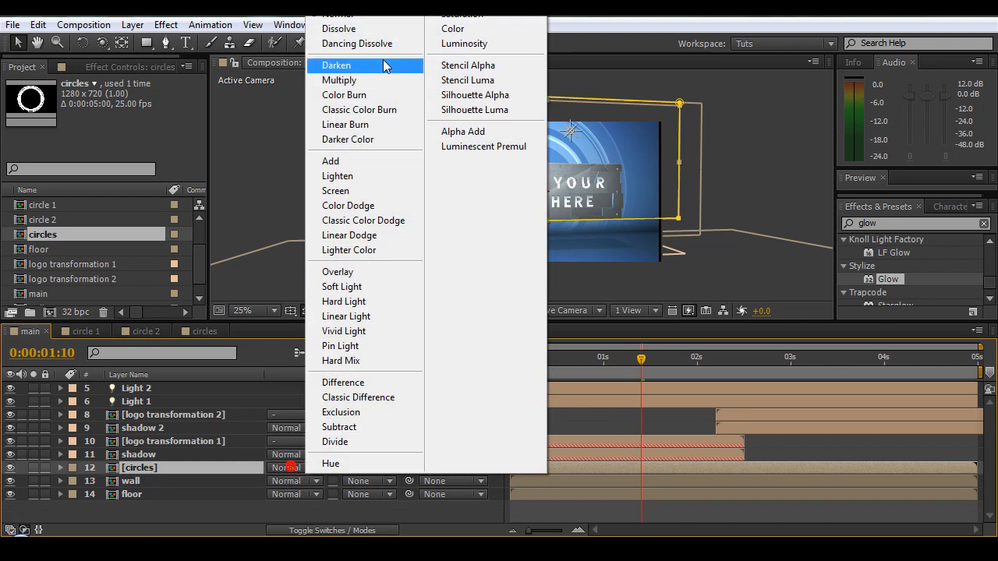
pyautogui.click(327, 161)
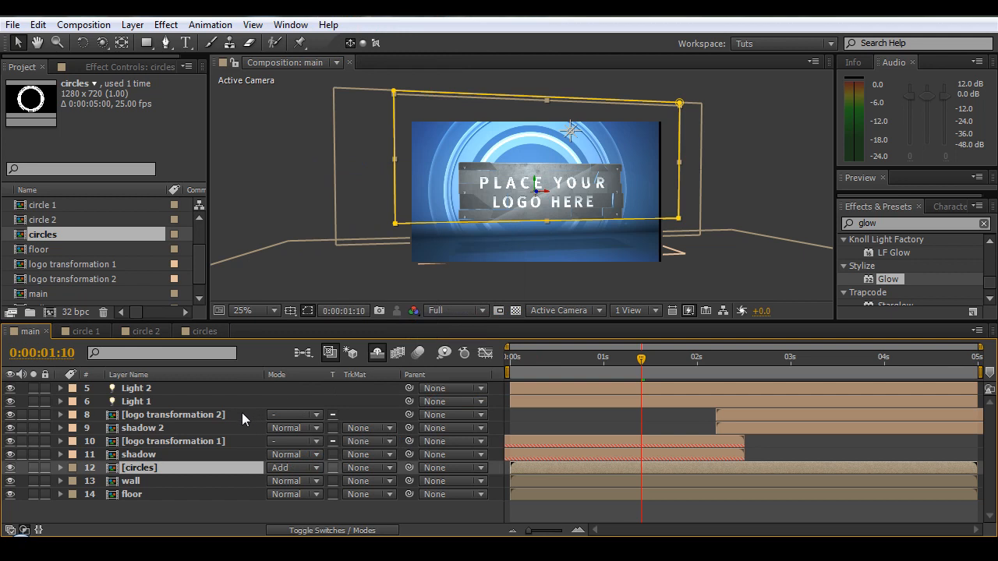
# - Lower the circles layer's opacity to 45%
pyautogui.press('t')
pyautogui.moveTo(274, 481); pyautogui.dragTo(242, 489)
pyautogui.click(726, 125)
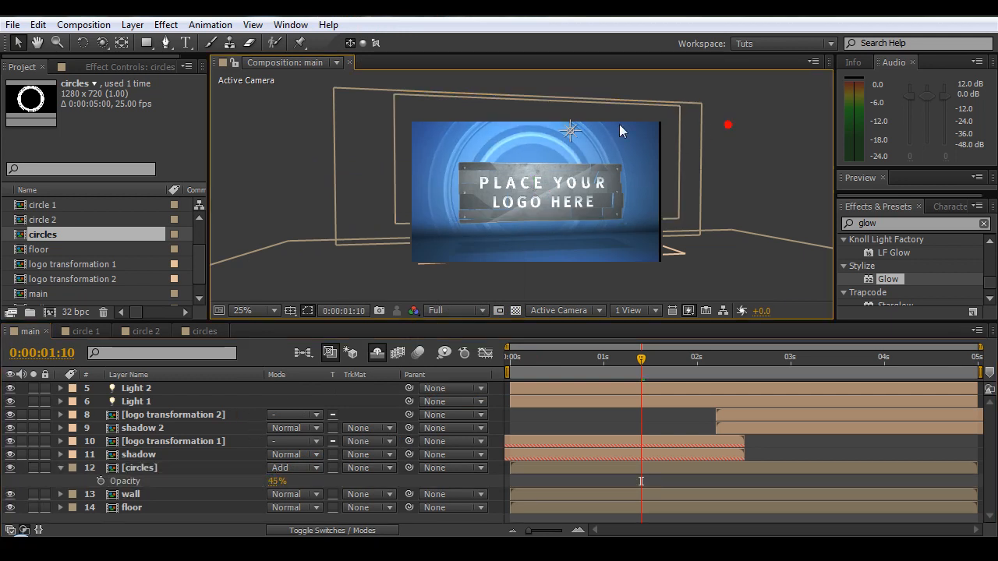
# - Switch the circles layer's blending mode to Overlay and set its opacity to 53%
pyautogui.scroll(1, 609, 138)
pyautogui.scroll(-1, 562, 154)
pyautogui.click(285, 468)
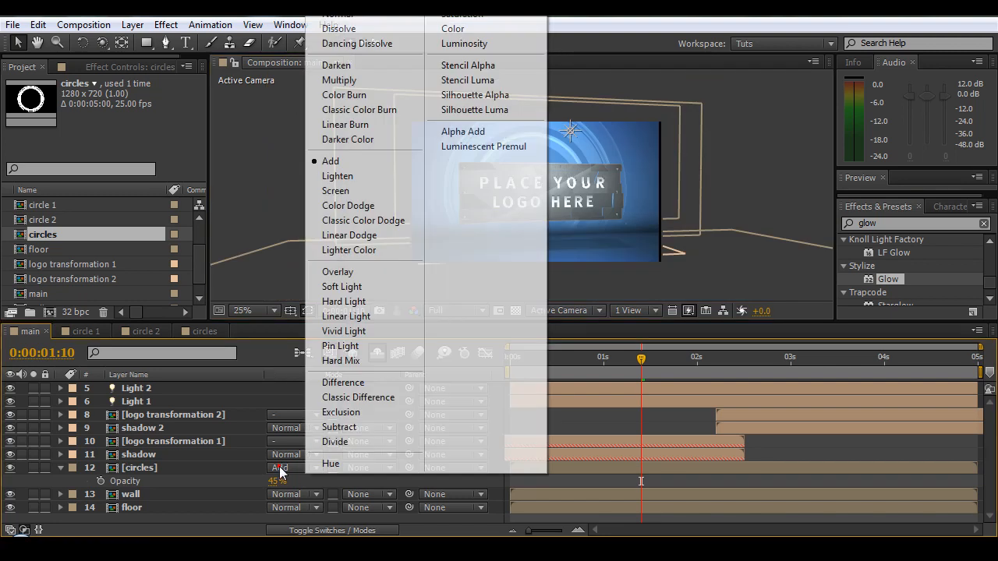
pyautogui.click(341, 272)
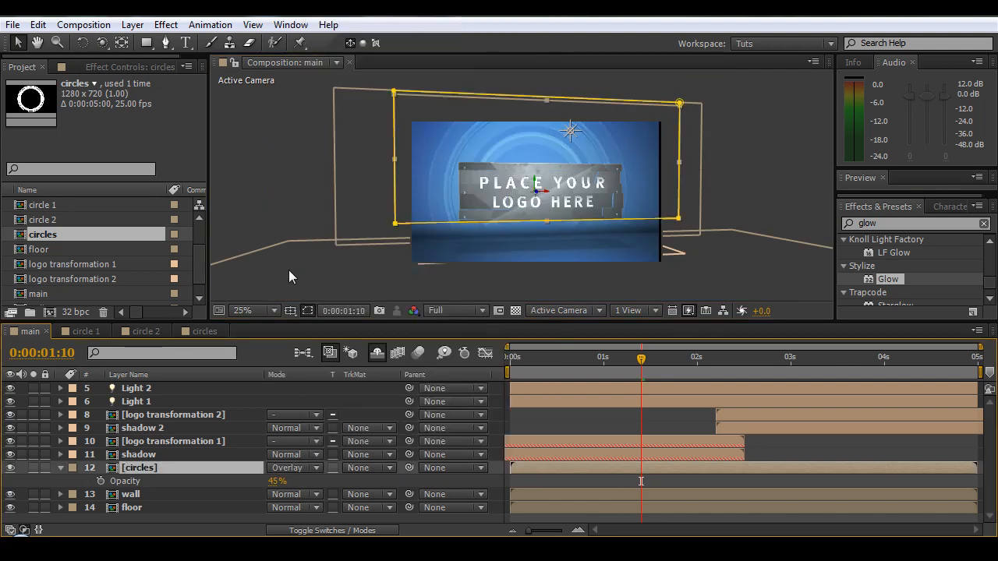
pyautogui.click(272, 482)
pyautogui.write('60')
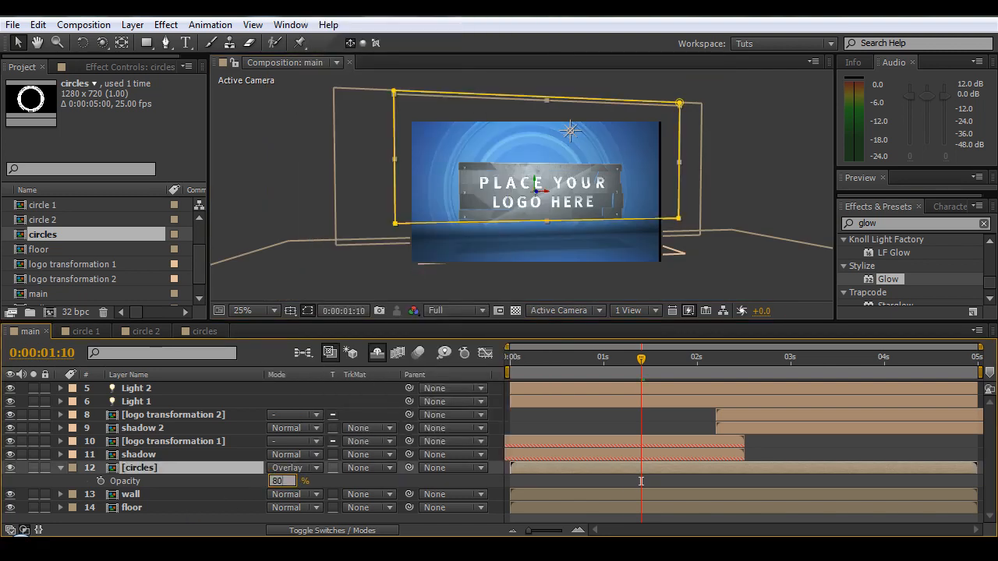
pyautogui.press('Return')
pyautogui.moveTo(275, 481); pyautogui.dragTo(246, 487)
pyautogui.click(757, 200)
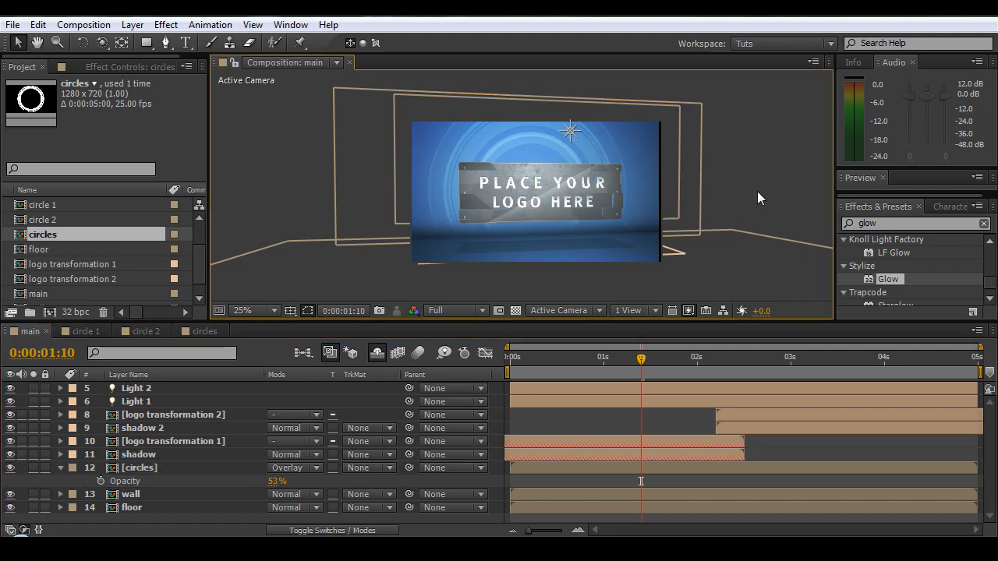
# - Duplicate the circles layer and rename the upper copy circles shadow
pyautogui.click(151, 466)
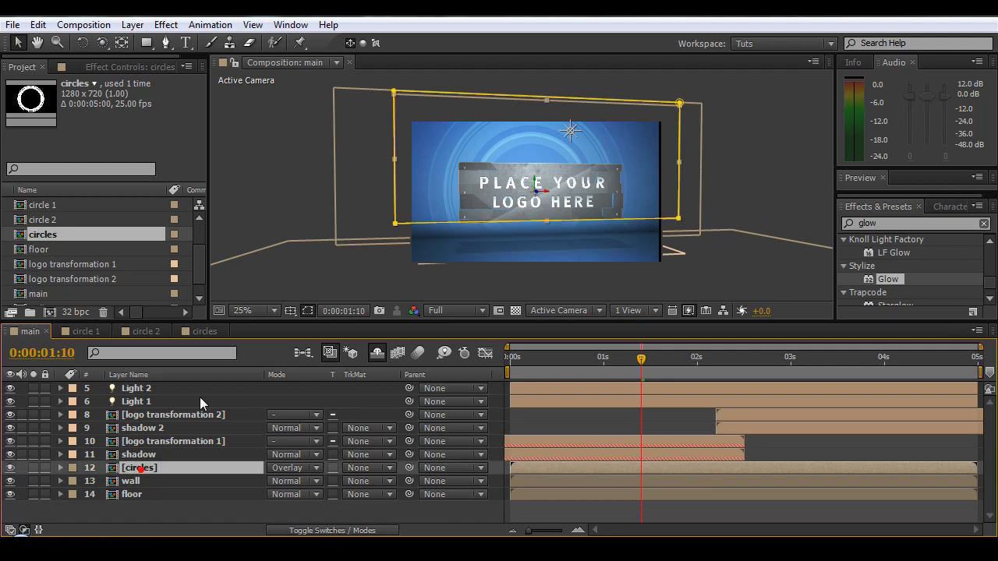
pyautogui.scroll(1, 468, 196)
pyautogui.moveTo(489, 223); pyautogui.dragTo(485, 186)
pyautogui.scroll(-1, 484, 206)
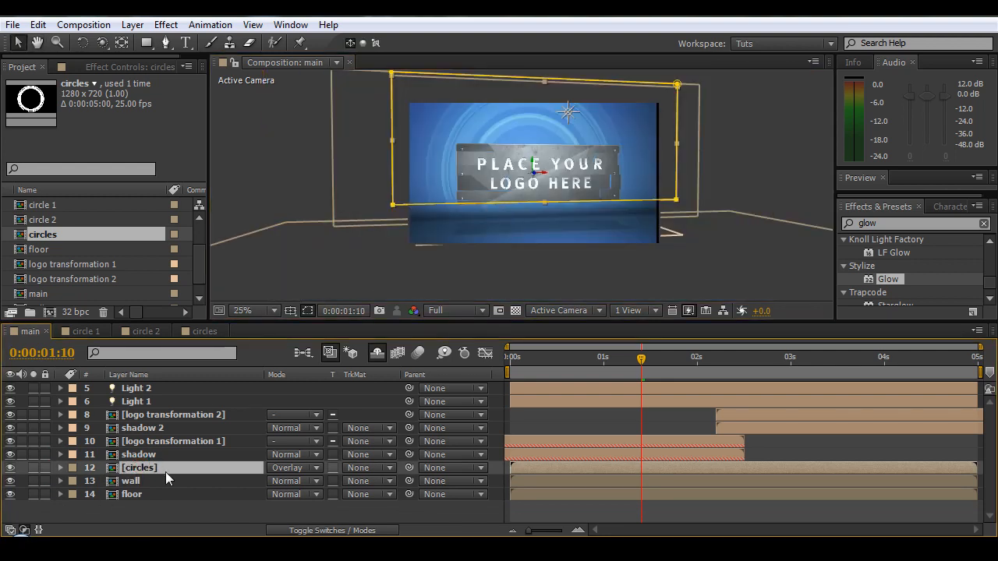
pyautogui.hotkey('ctrl', 'd')
pyautogui.press('Return')
pyautogui.press('Right')
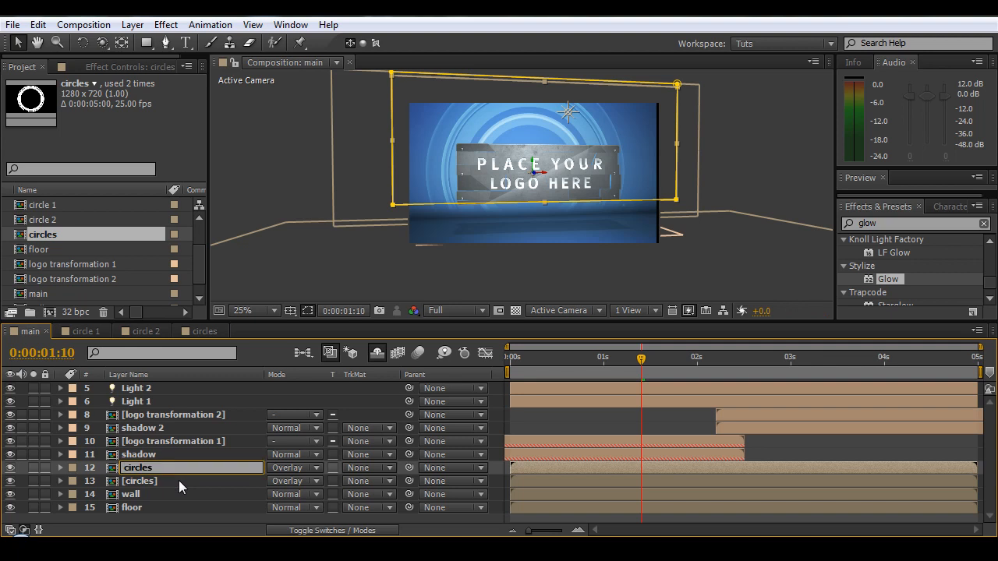
pyautogui.write('s shadow')
pyautogui.press('Return')
# - Set the circles shadow layer's X Rotation to 90° and lower it to the floor
pyautogui.press('r')
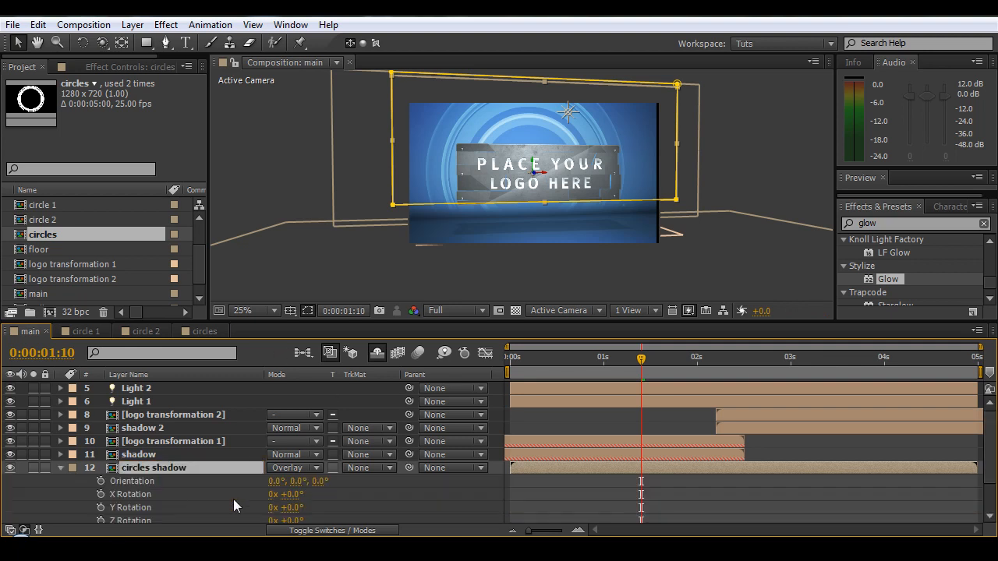
pyautogui.click(293, 494)
pyautogui.write('90')
pyautogui.press('Return')
pyautogui.moveTo(534, 184); pyautogui.dragTo(537, 251)
# - Set the circles shadow's blending mode to Normal and raise the layer slightly above the floor surface
pyautogui.click(293, 468)
pyautogui.click(341, 16)
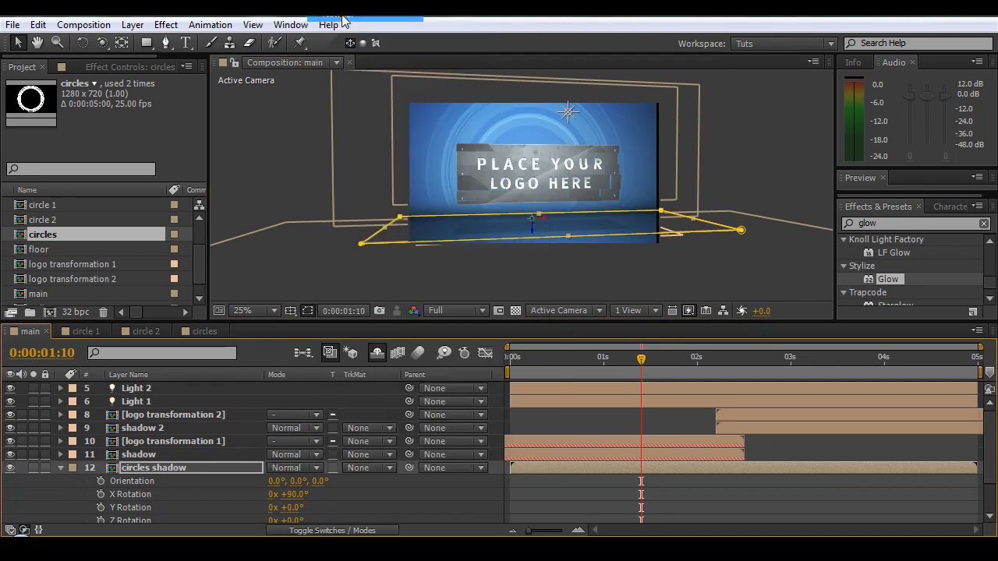
pyautogui.moveTo(533, 230); pyautogui.dragTo(535, 231)
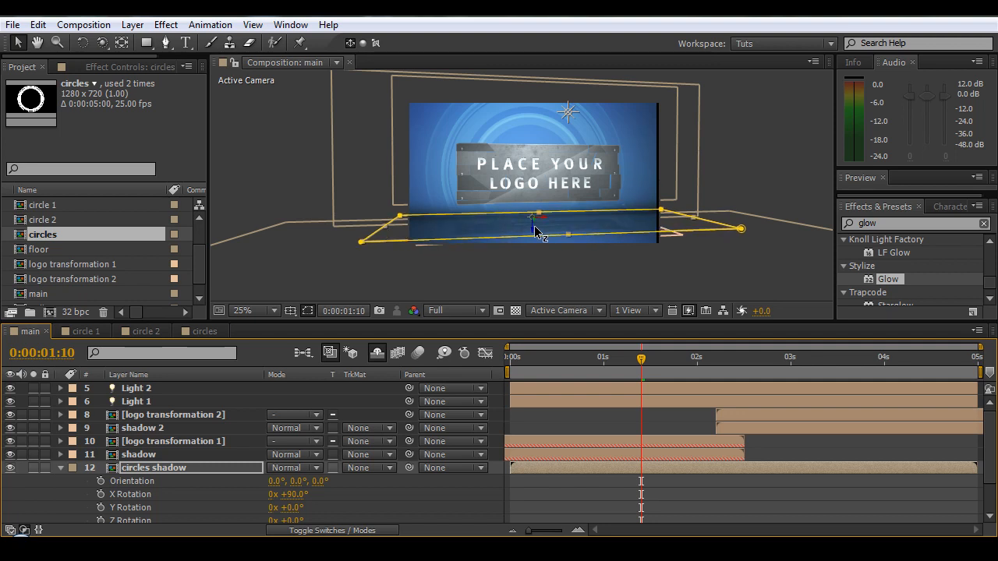
pyautogui.moveTo(536, 226); pyautogui.dragTo(537, 225)
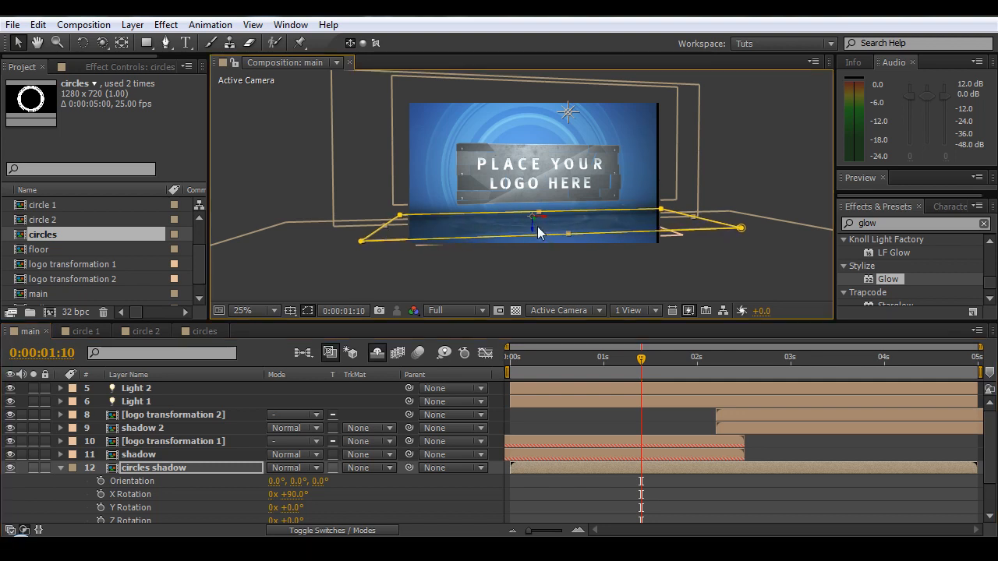
pyautogui.click(61, 468)
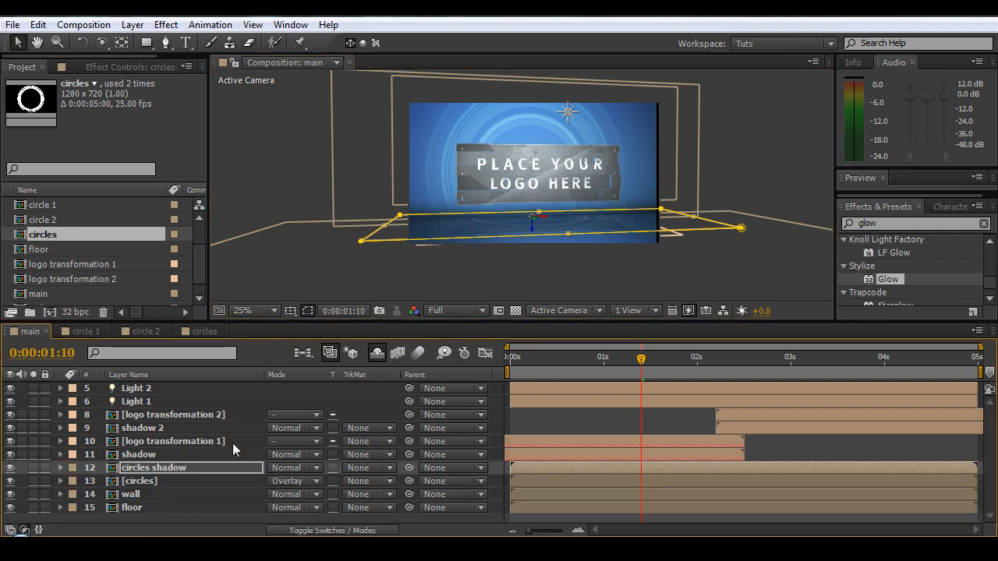
# - Copy the Fill and Fast Blur effects from the shadow layer onto the circles shadow layer
pyautogui.press('t')
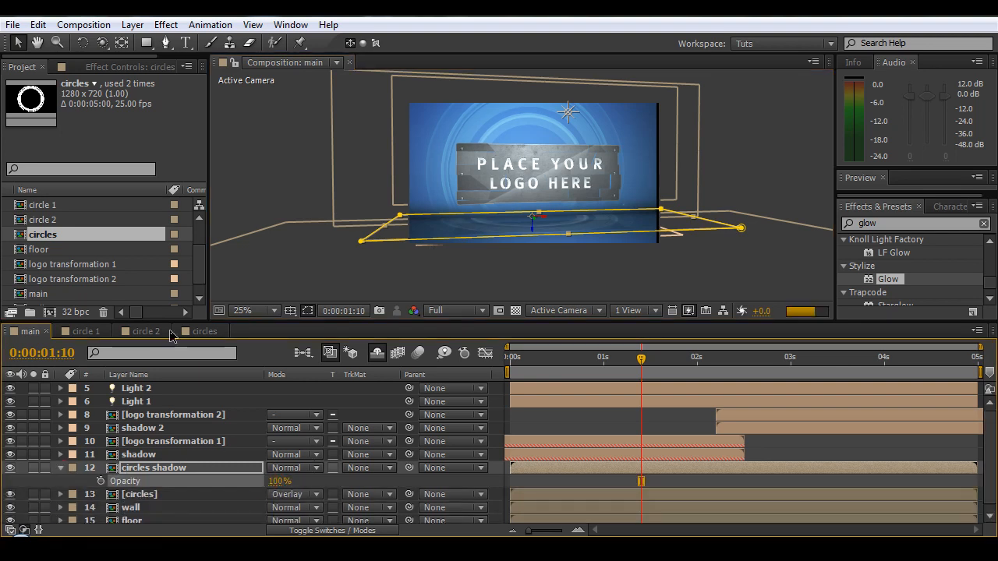
pyautogui.click(137, 454)
pyautogui.click(86, 67)
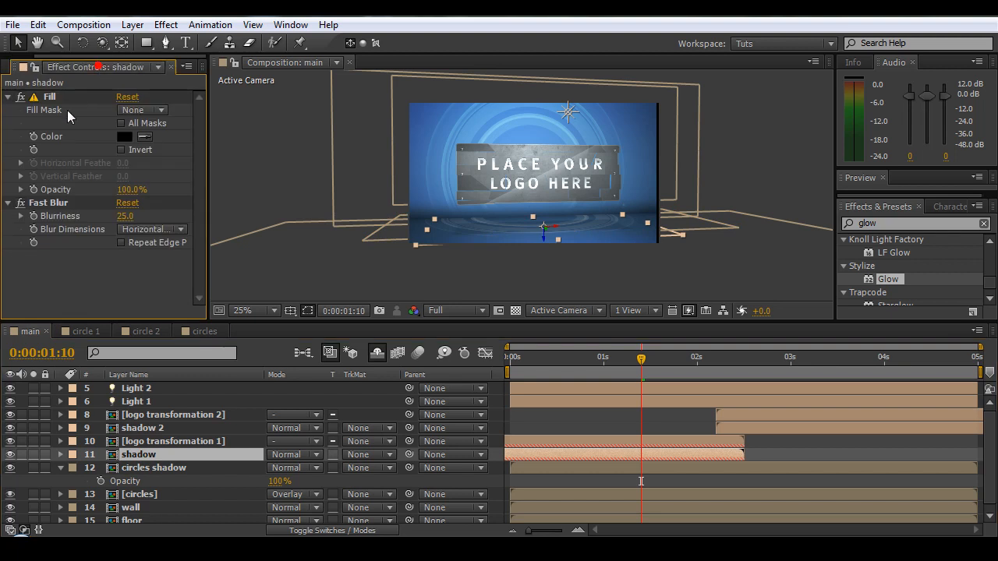
pyautogui.keyDown('ctrl'); pyautogui.click(50, 204); pyautogui.keyUp('ctrl')
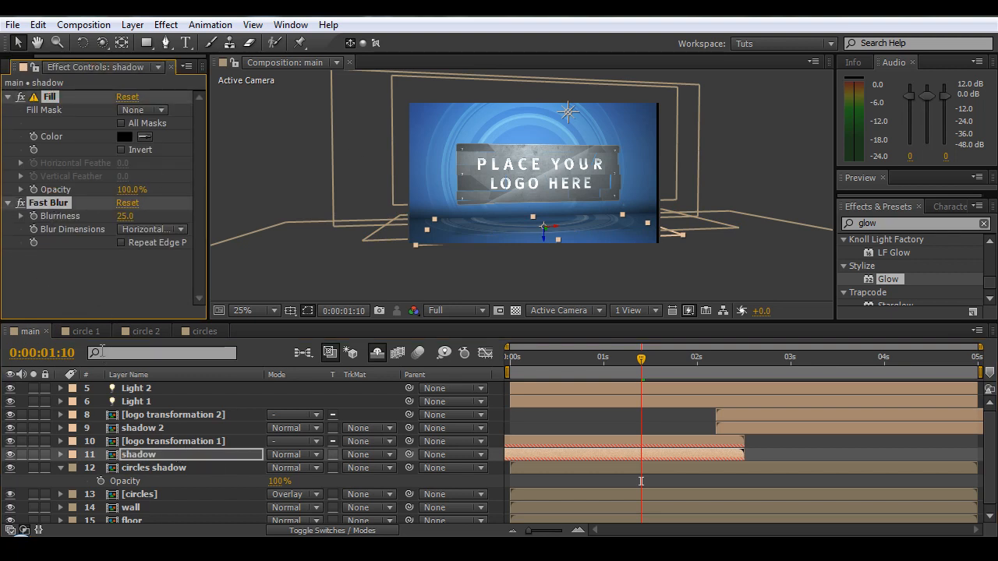
pyautogui.click(146, 469)
pyautogui.hotkey('ctrl', 'v')
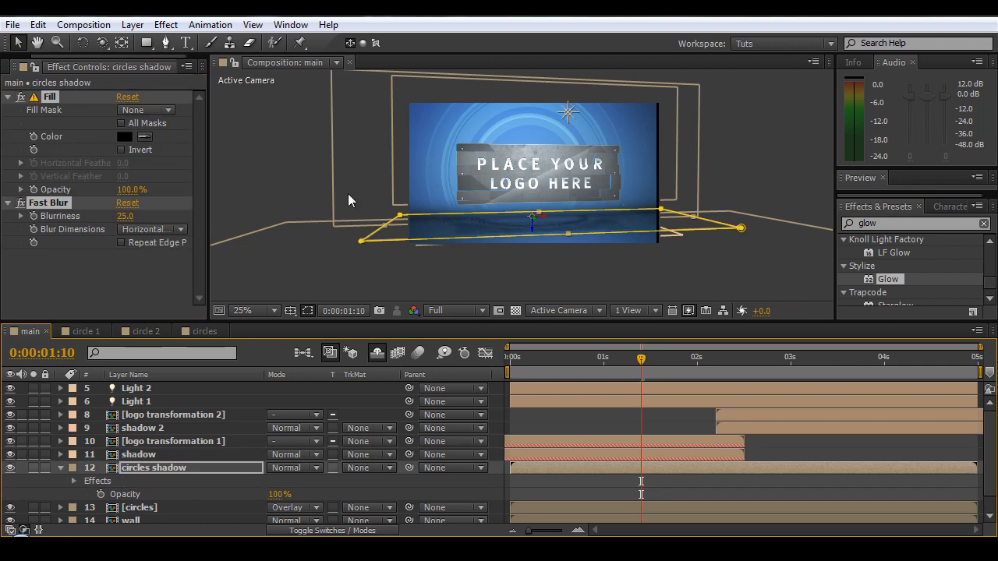
# - Set the circles shadow layer's opacity to 80%
pyautogui.click(56, 466)
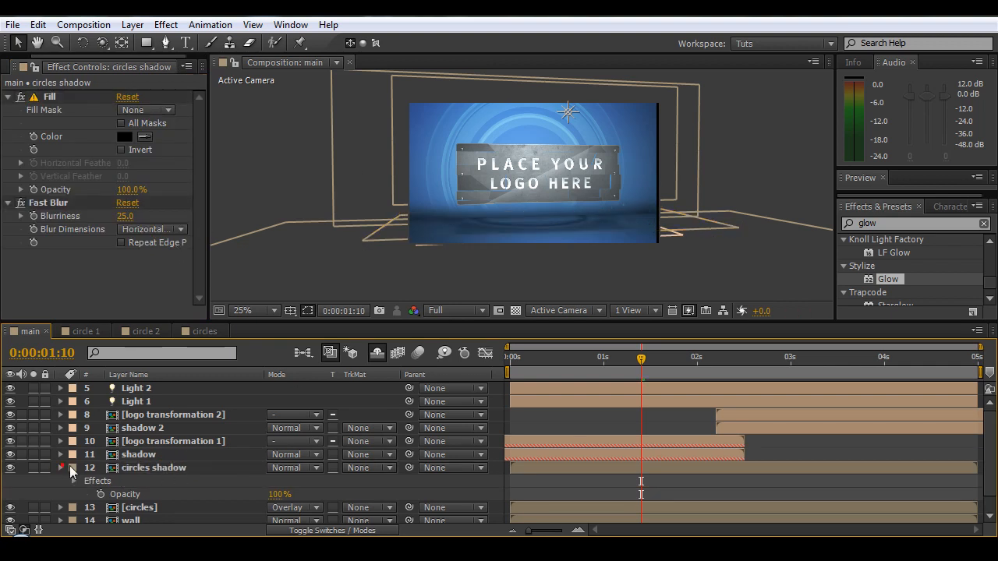
pyautogui.click(56, 467)
pyautogui.click(127, 468)
pyautogui.press('t')
pyautogui.click(279, 479)
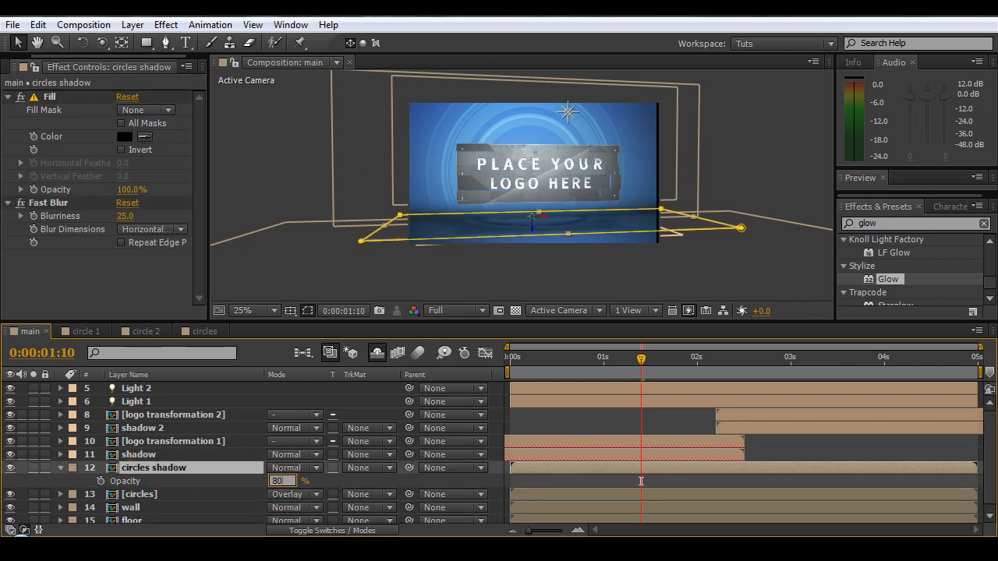
pyautogui.press('Return')
# - In Custom View 1, move the circles shadow layer away from the wall along the floor, beneath the logo
pyautogui.click(557, 255)
pyautogui.scroll(1, 557, 255)
pyautogui.press('F11')
pyautogui.press('c')
pyautogui.moveTo(536, 189)
pyautogui.mouseDown()
pyautogui.moveTo(519, 180)
pyautogui.moveTo(528, 190)
pyautogui.mouseUp()
pyautogui.press('v')
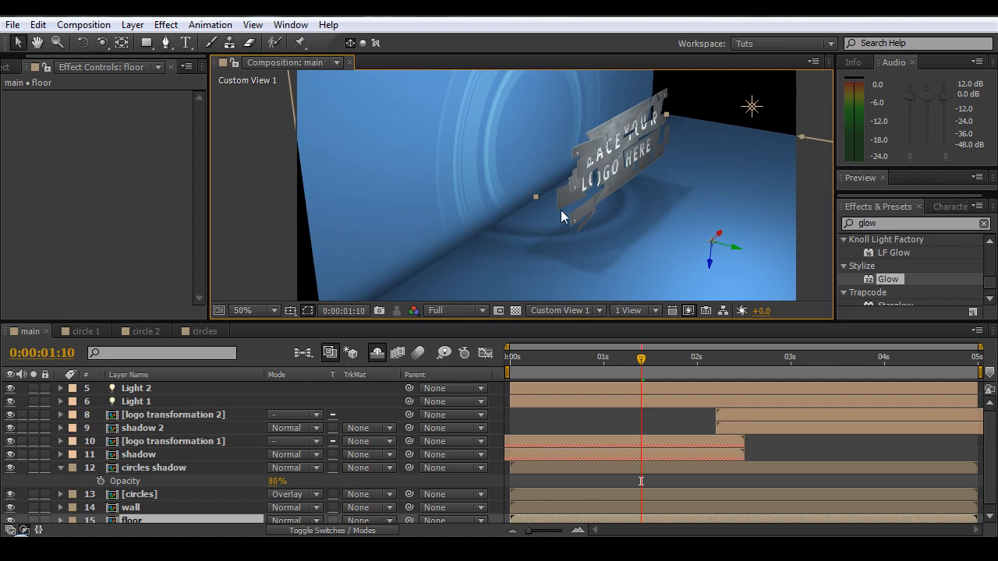
pyautogui.click(156, 468)
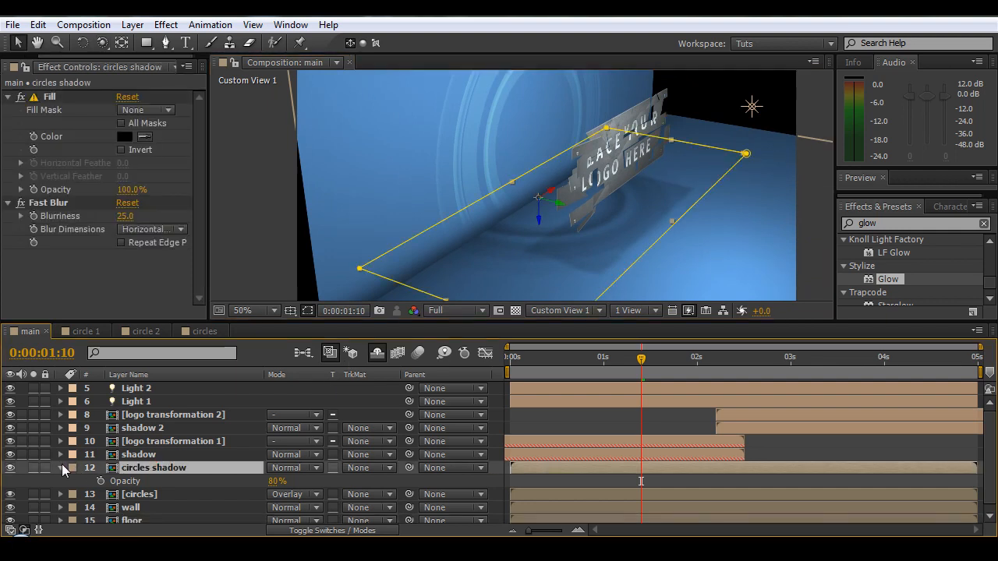
pyautogui.click(60, 468)
pyautogui.moveTo(560, 208); pyautogui.dragTo(625, 196)
pyautogui.scroll(-1, 726, 178)
pyautogui.scroll(1, 625, 195)
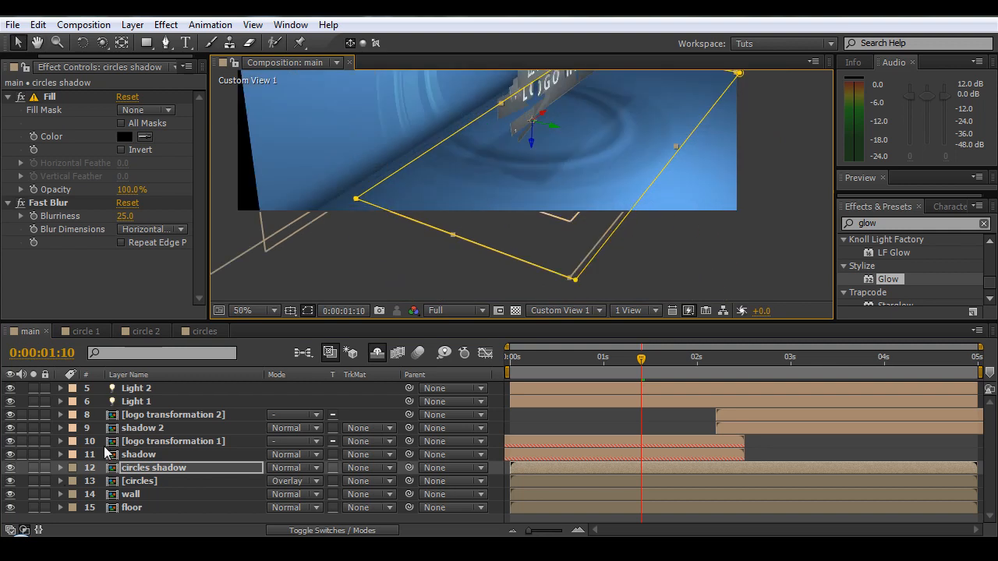
# - Move the edge of the circles shadow's Mask 1 farthest from the wall inward toward the circles
pyautogui.press('m')
pyautogui.click(121, 481)
pyautogui.press('h')
pyautogui.moveTo(720, 153); pyautogui.dragTo(693, 171)
pyautogui.press('v')
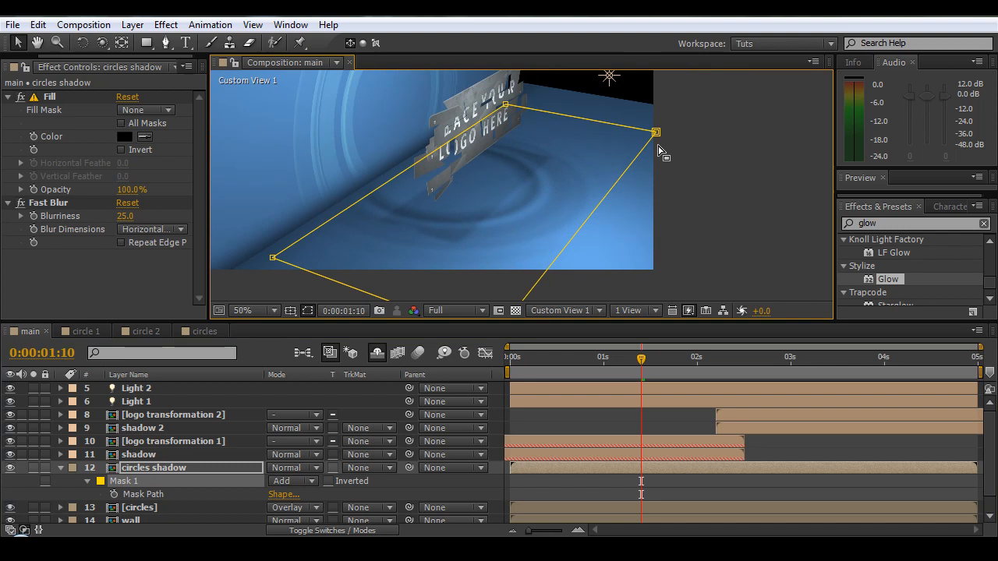
pyautogui.moveTo(686, 121); pyautogui.dragTo(635, 161)
pyautogui.hotkey('shift', 'Left')
pyautogui.hotkey('shift', 'Left')
pyautogui.hotkey('shift', 'Left')
pyautogui.hotkey('shift', 'Left')
pyautogui.hotkey('shift', 'Left')
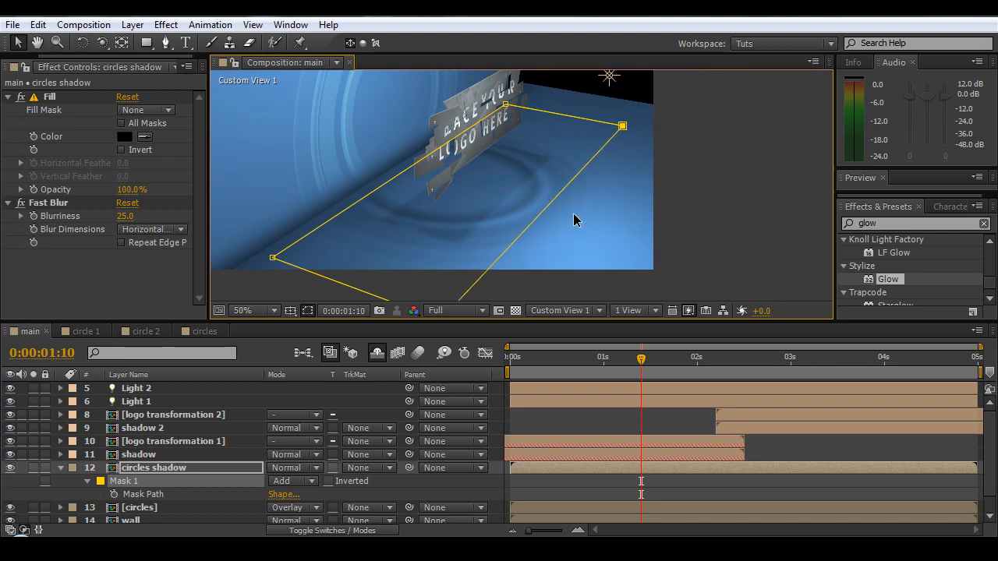
pyautogui.click(708, 174)
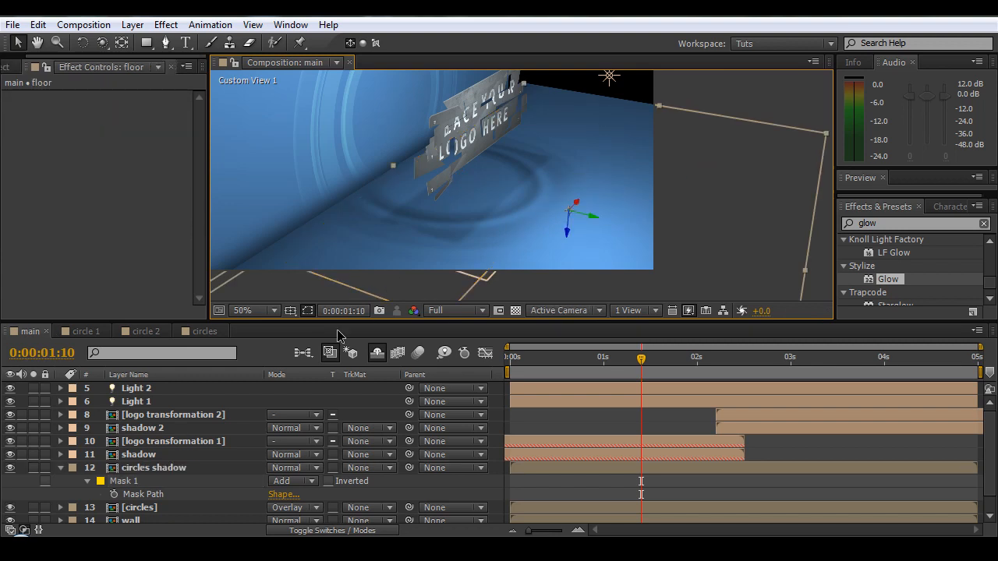
# - Check the circles shadow on the floor through the active camera at 0:00:03:11
pyautogui.press('F12')
pyautogui.scroll(-2, 547, 148)
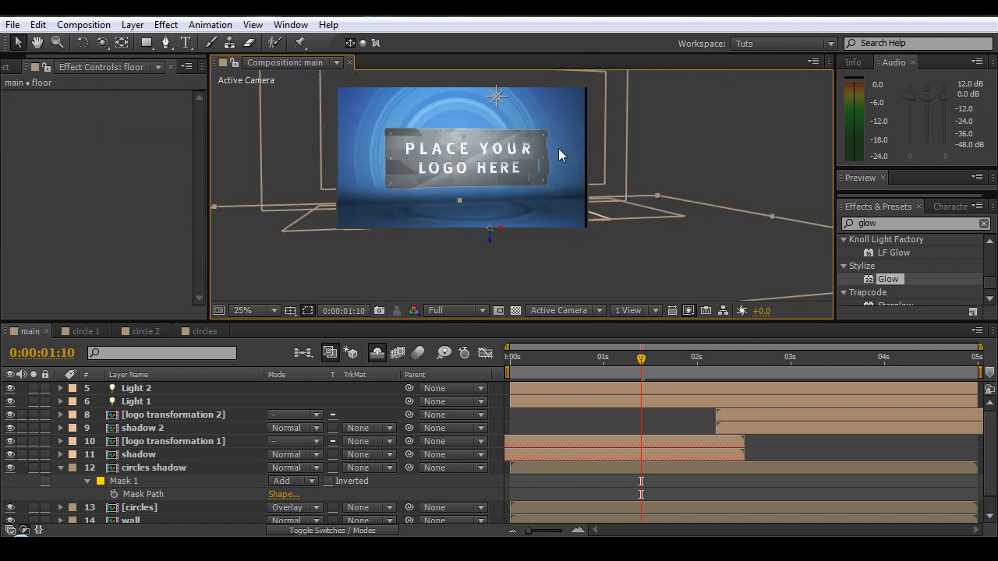
pyautogui.moveTo(530, 358); pyautogui.dragTo(832, 429)
pyautogui.scroll(2, 458, 202)
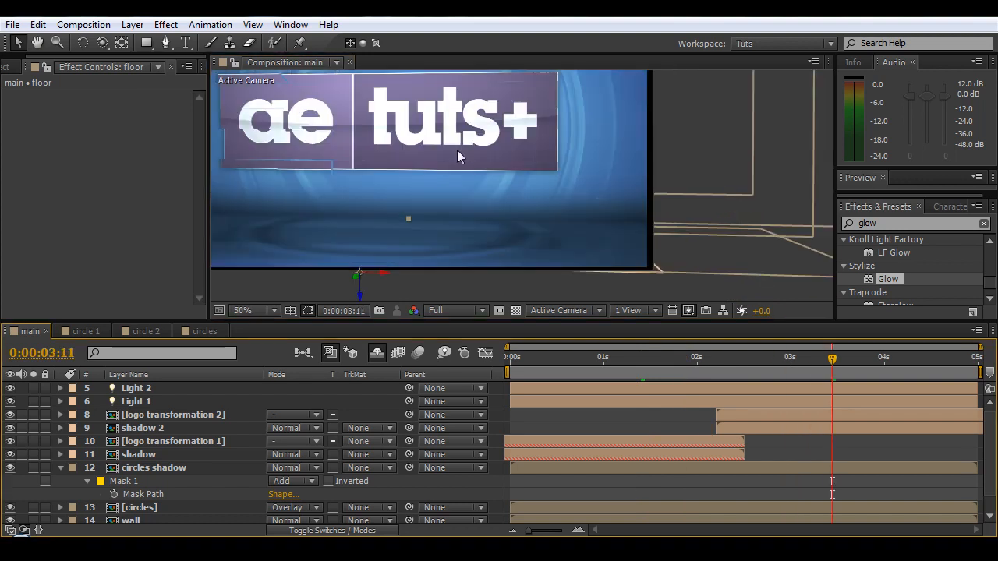
pyautogui.click(60, 469)
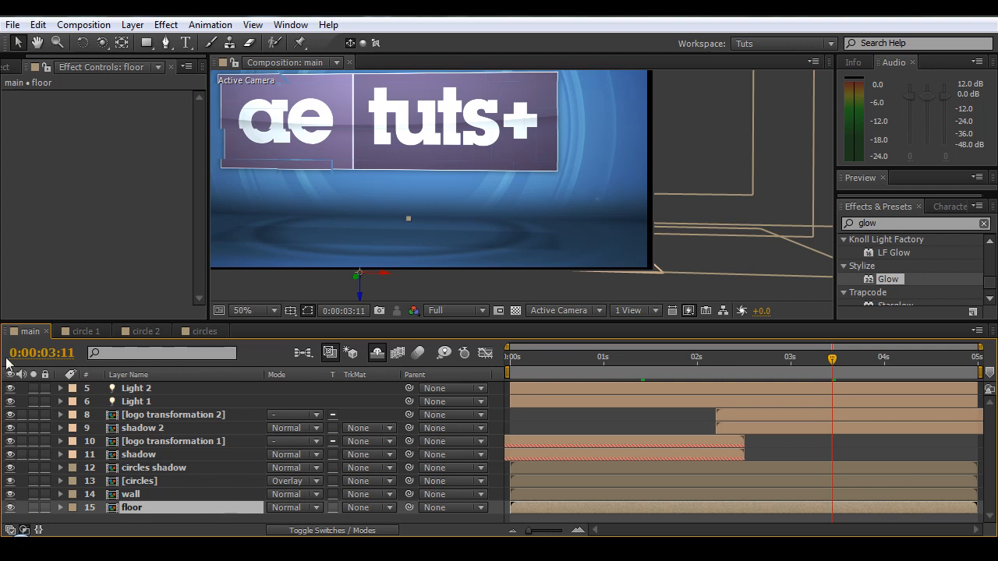
# - Add a black 1280 × 720 px solid to the main composition
pyautogui.rightClick(108, 529)
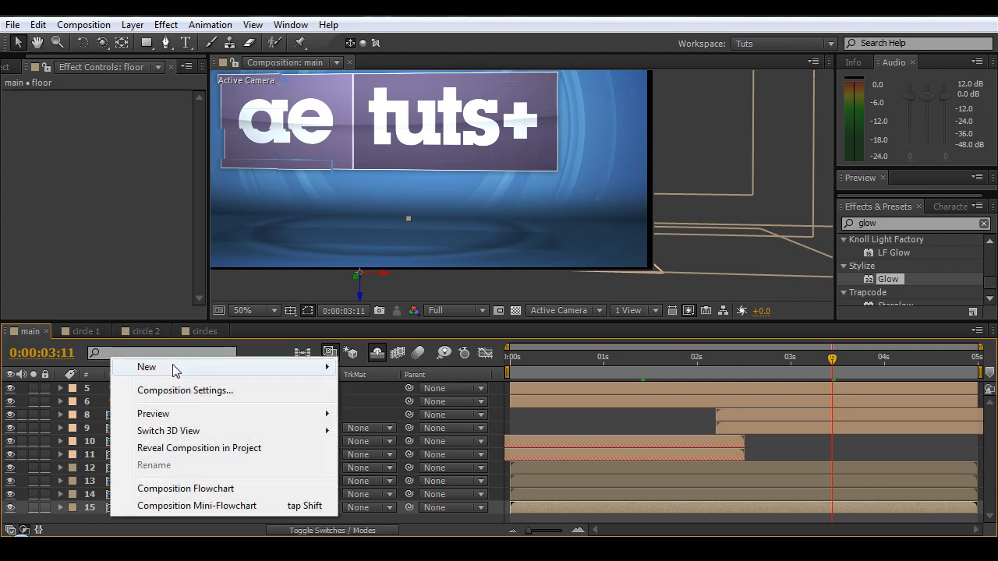
pyautogui.moveTo(177, 367)
pyautogui.click(434, 408)
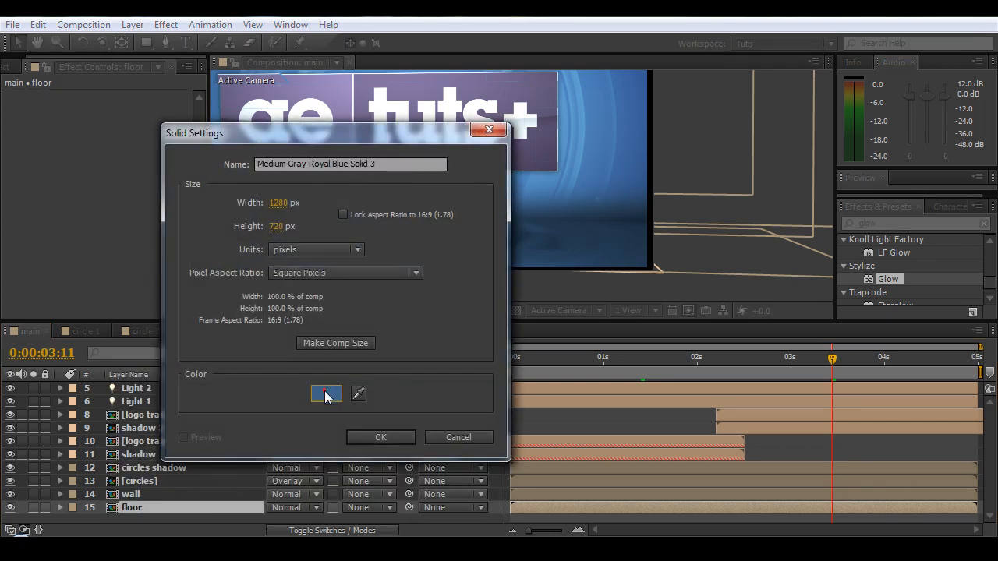
pyautogui.click(326, 395)
pyautogui.click(136, 341)
pyautogui.click(417, 187)
pyautogui.click(365, 436)
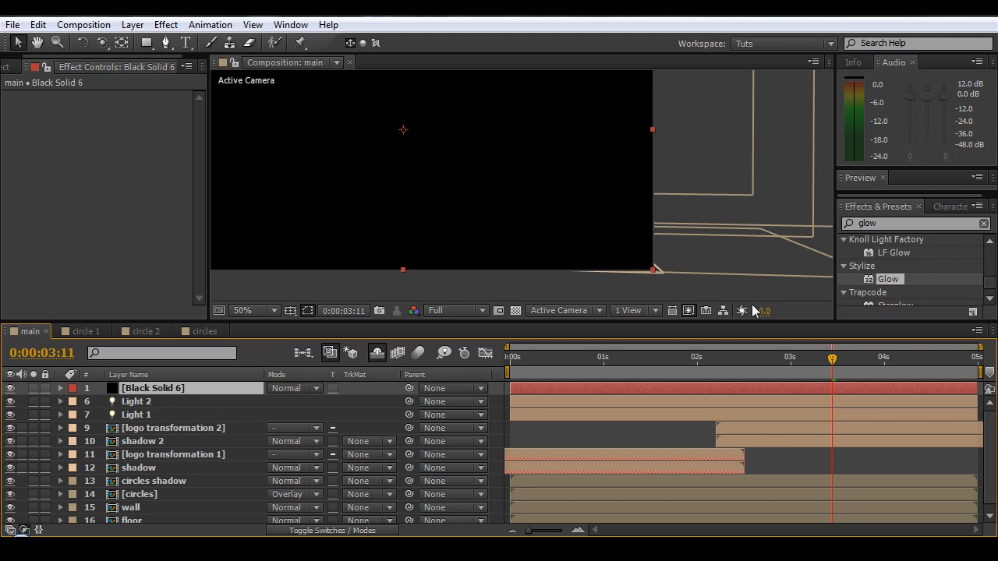
# - Apply the CC Particle World effect to the black solid and expand its Grid & Guides settings
pyautogui.moveTo(931, 320); pyautogui.dragTo(932, 375)
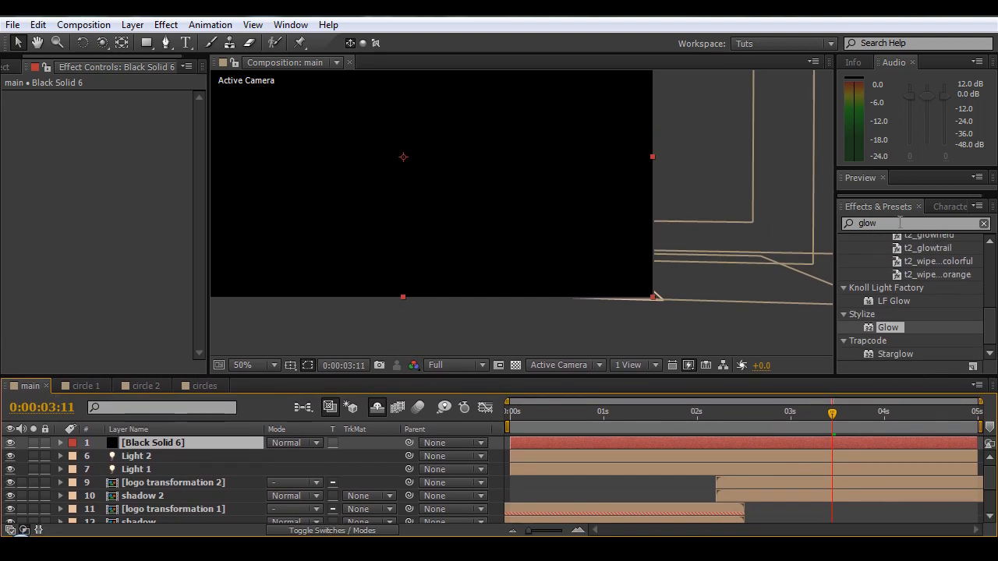
pyautogui.click(901, 223)
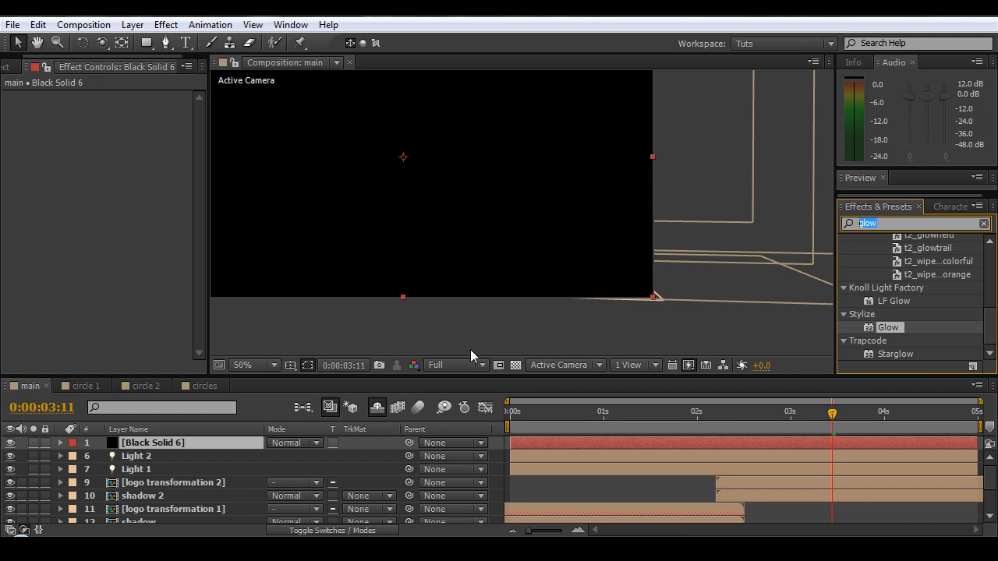
pyautogui.write('cc part')
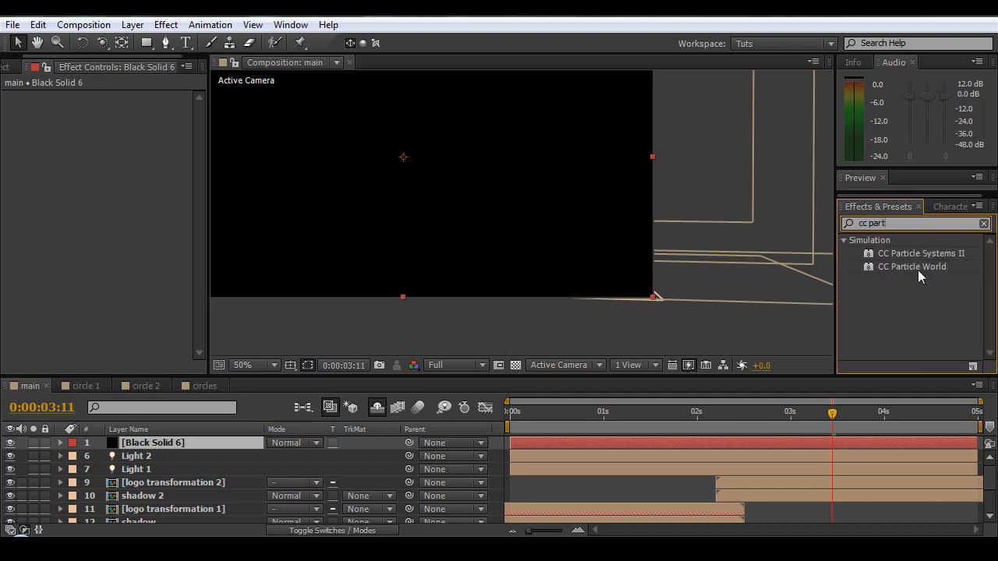
pyautogui.moveTo(918, 270); pyautogui.dragTo(152, 443)
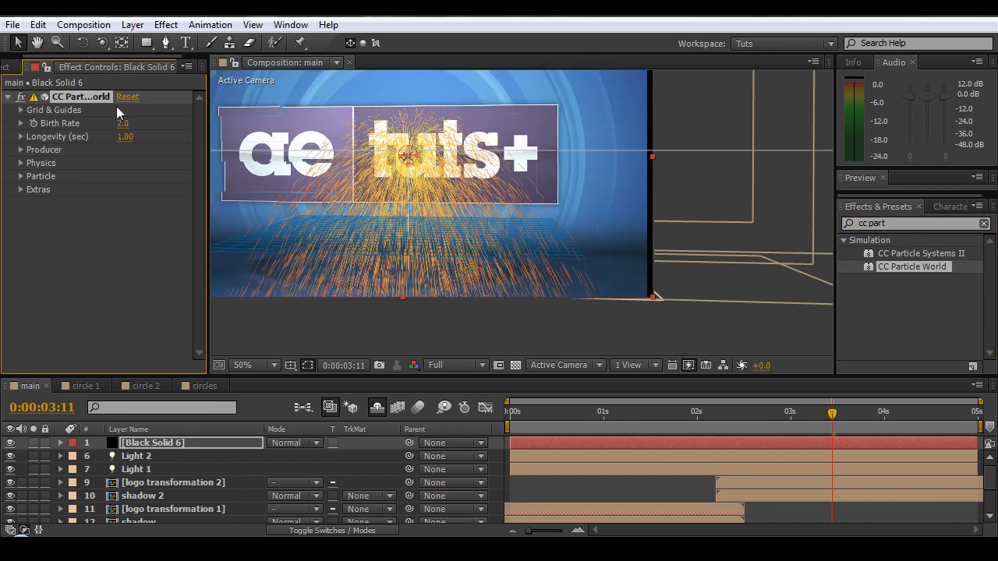
pyautogui.click(21, 111)
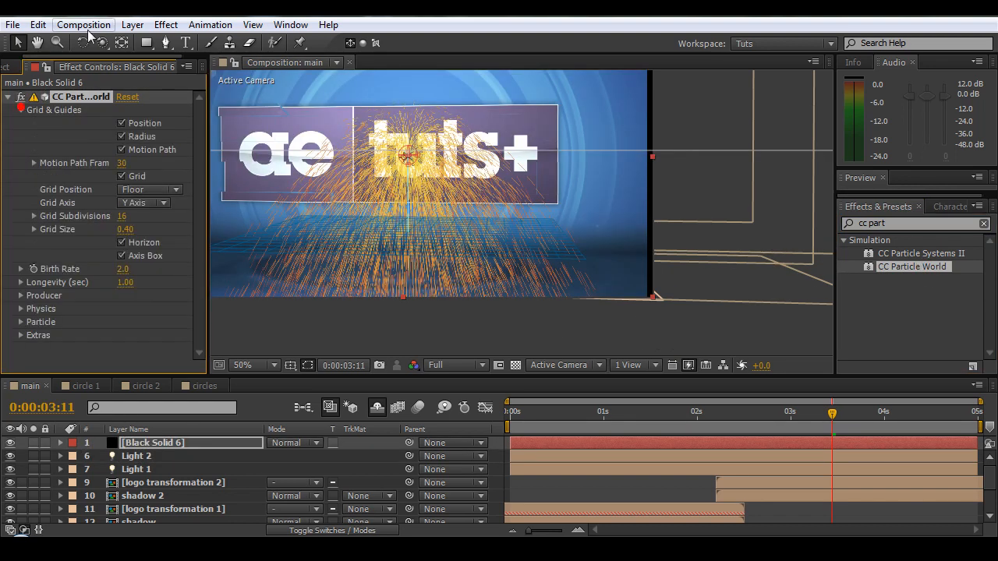
# - Turn off the Position, Radius, Motion Path, Grid, Horizon and Axis Box guides of CC Particle World
pyautogui.click(121, 124)
pyautogui.click(120, 136)
pyautogui.click(120, 150)
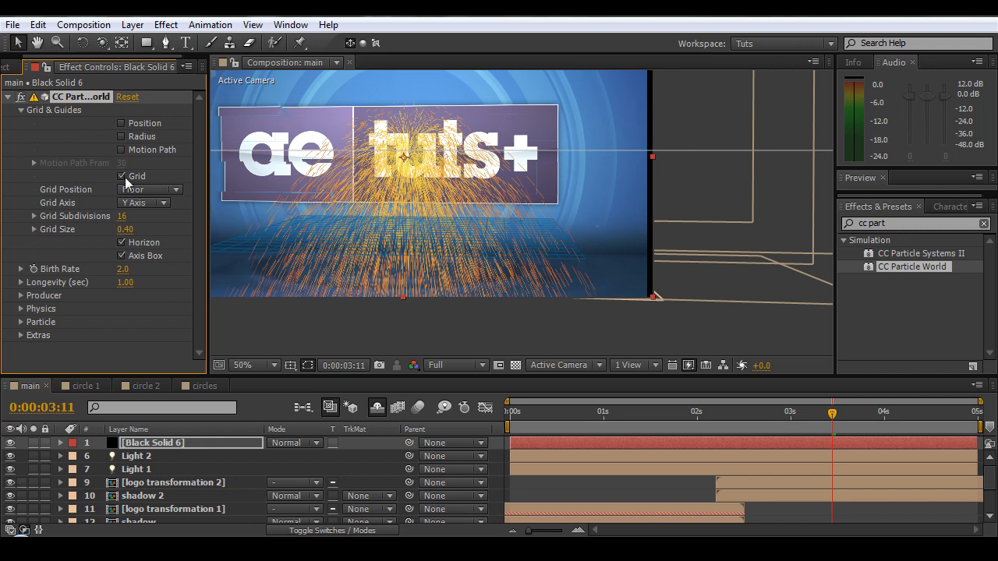
pyautogui.click(122, 176)
pyautogui.click(121, 242)
pyautogui.click(120, 255)
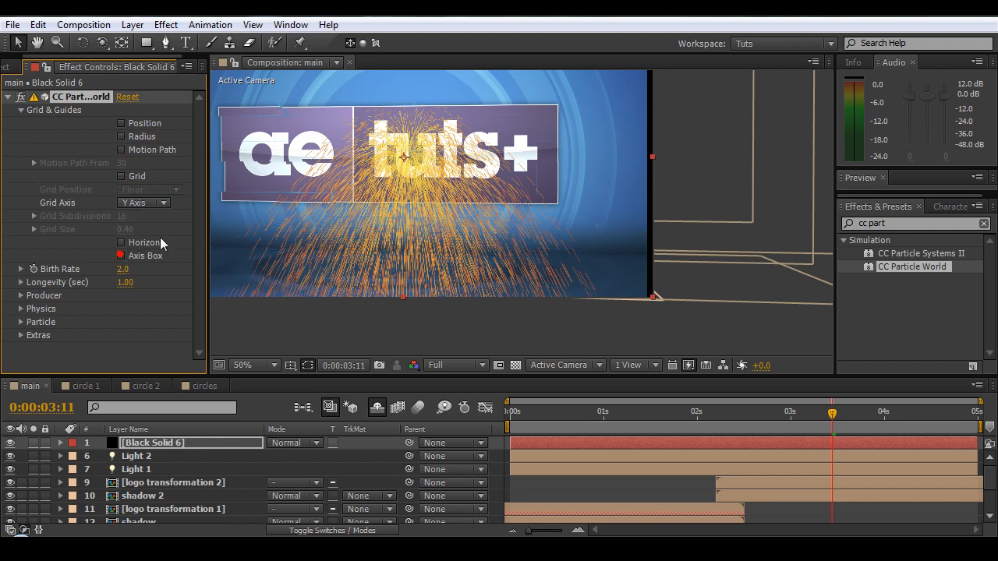
# - Set the particles' Birth Rate to 0.8 and Longevity to 3 seconds
pyautogui.click(123, 269)
pyautogui.write('0.8')
pyautogui.press('Return')
pyautogui.click(124, 283)
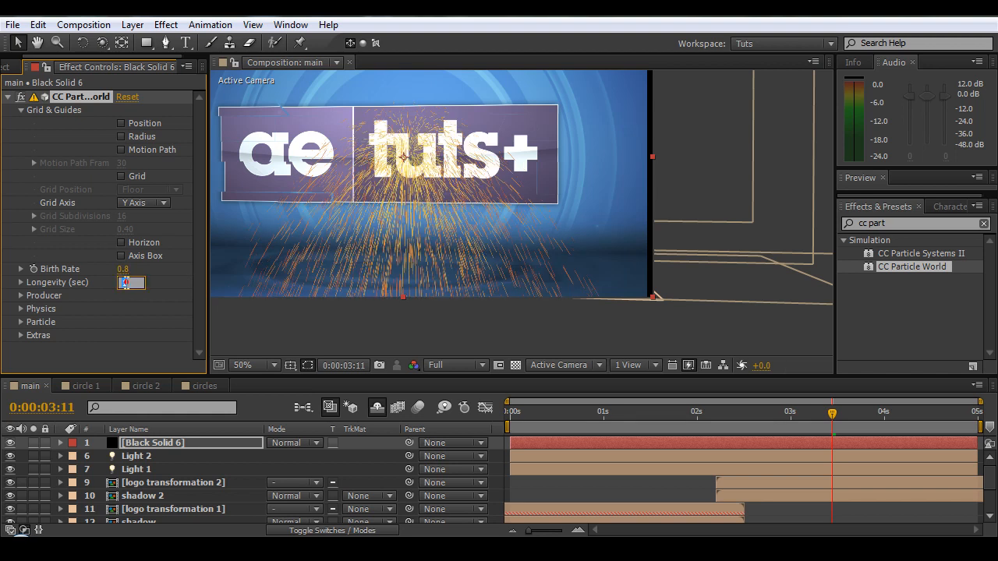
pyautogui.press('Return')
# - Widen the particle producer to a Radius X of about 1.165 and a Radius Y of about 0.805
pyautogui.click(21, 294)
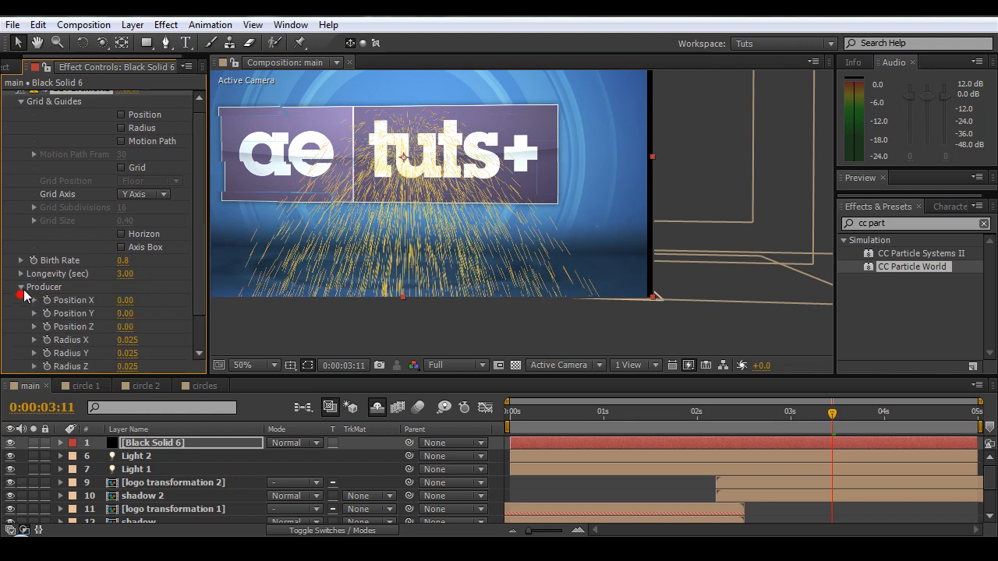
pyautogui.moveTo(127, 353); pyautogui.dragTo(181, 293)
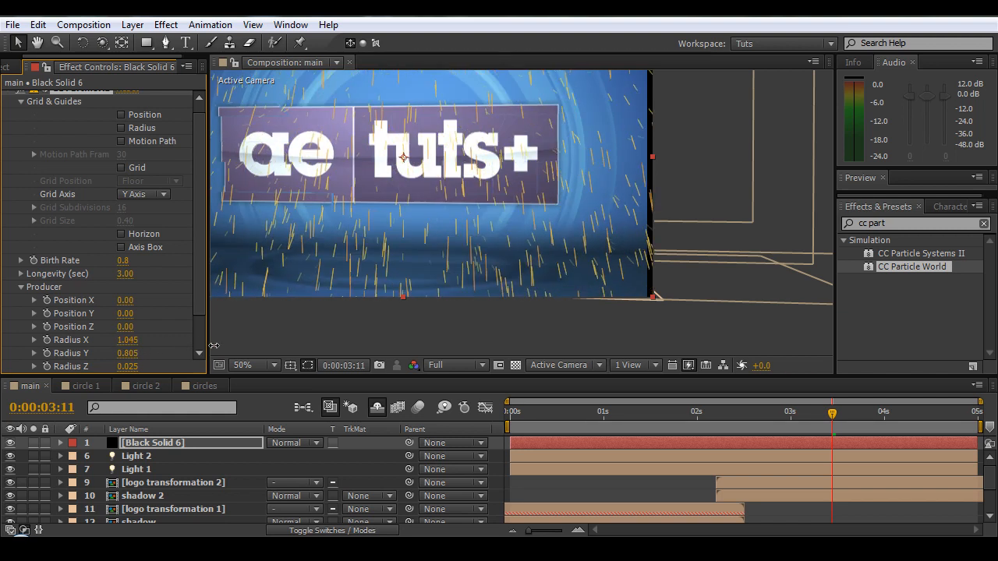
pyautogui.scroll(-3, 199, 322)
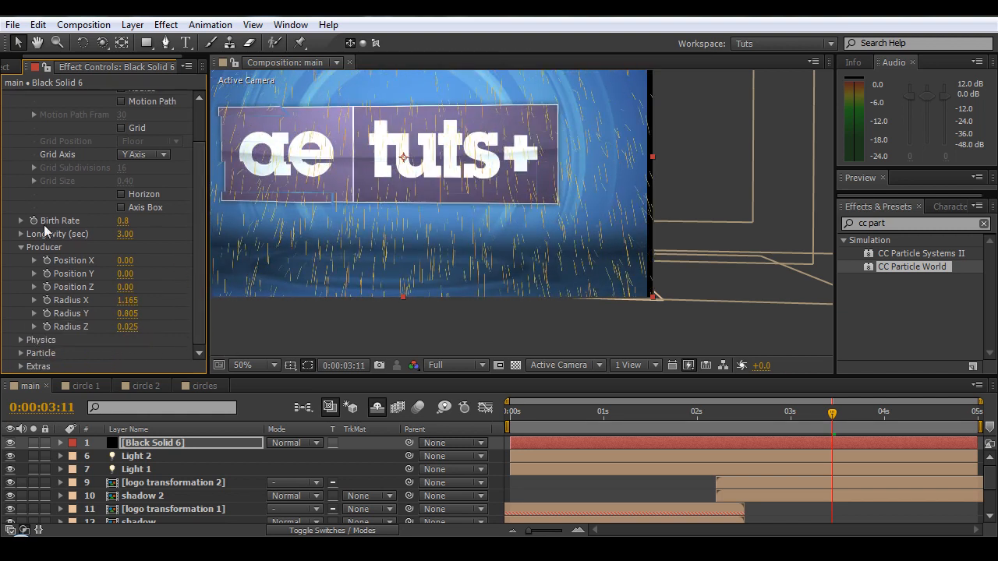
# - Set the particle physics to Velocity 0.20 and Gravity 0
pyautogui.click(21, 340)
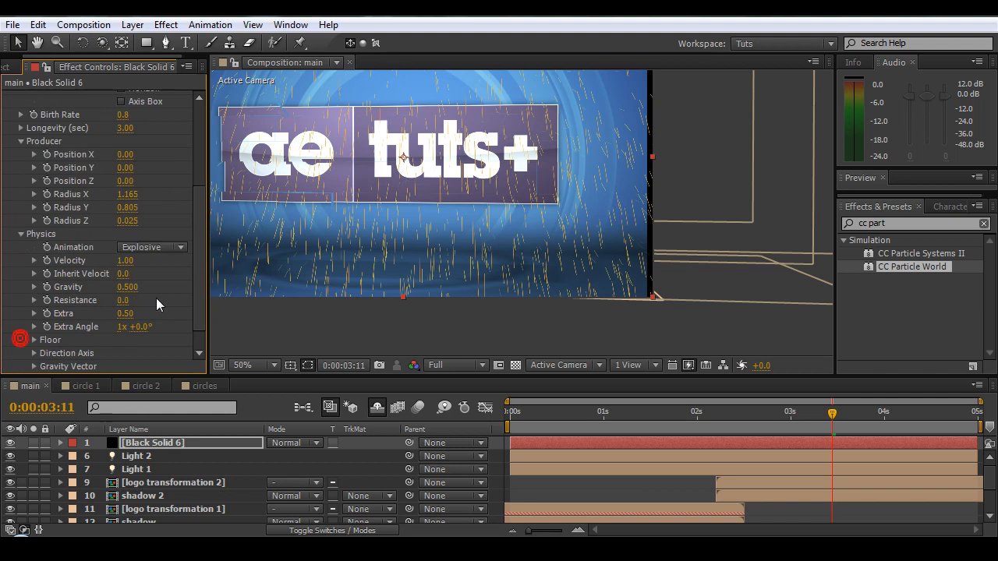
pyautogui.click(124, 260)
pyautogui.write('.2')
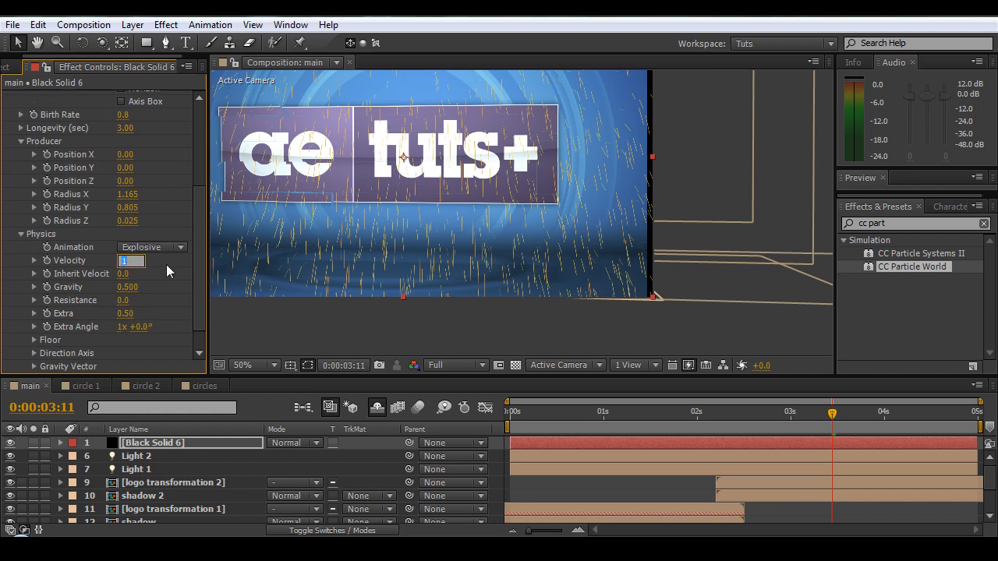
pyautogui.press('Return')
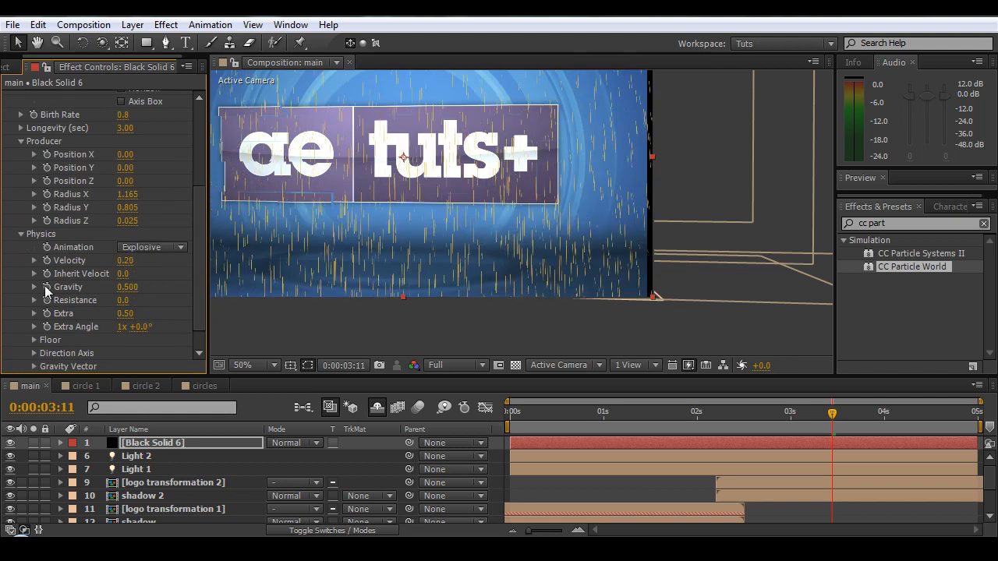
pyautogui.click(128, 288)
pyautogui.press('Return')
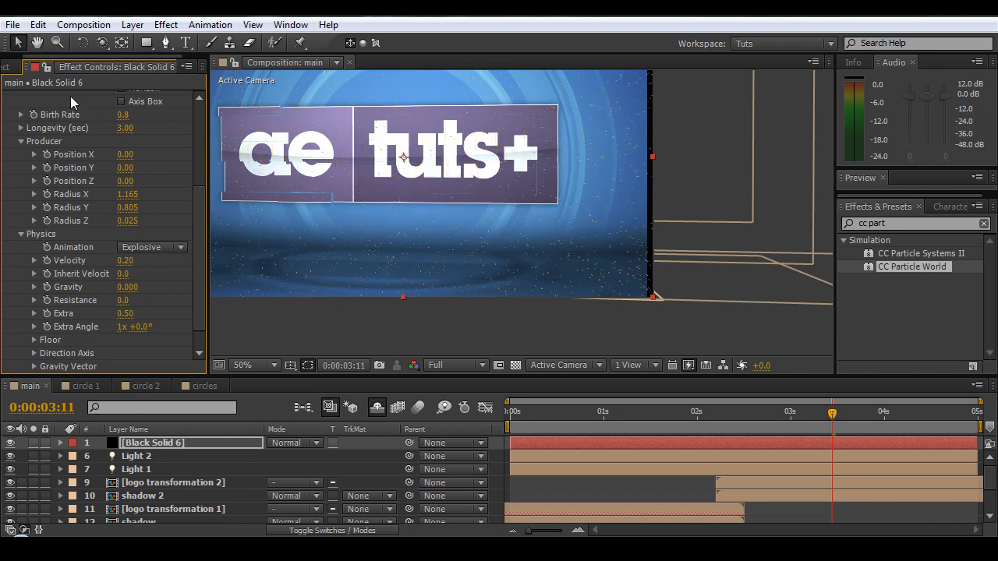
# - Change the particle type of CC Particle World to Shaded Sphere
pyautogui.moveTo(202, 203); pyautogui.dragTo(201, 224)
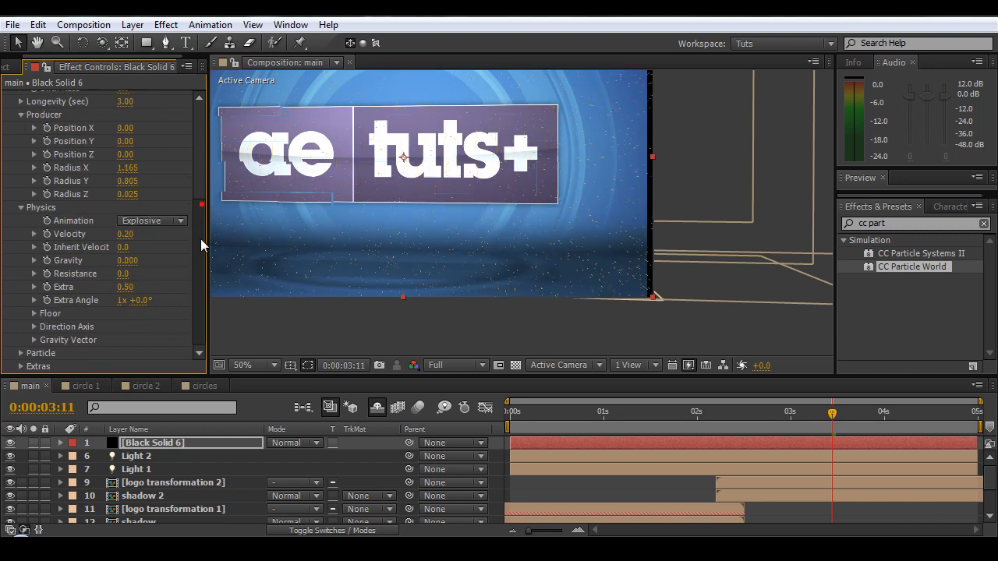
pyautogui.click(20, 353)
pyautogui.scroll(-5, 23, 353)
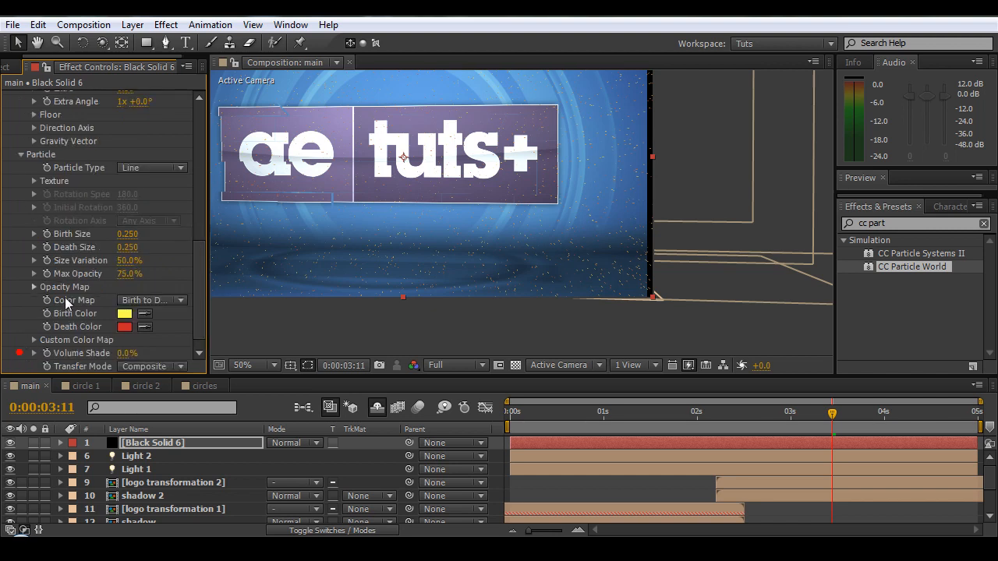
pyautogui.click(148, 300)
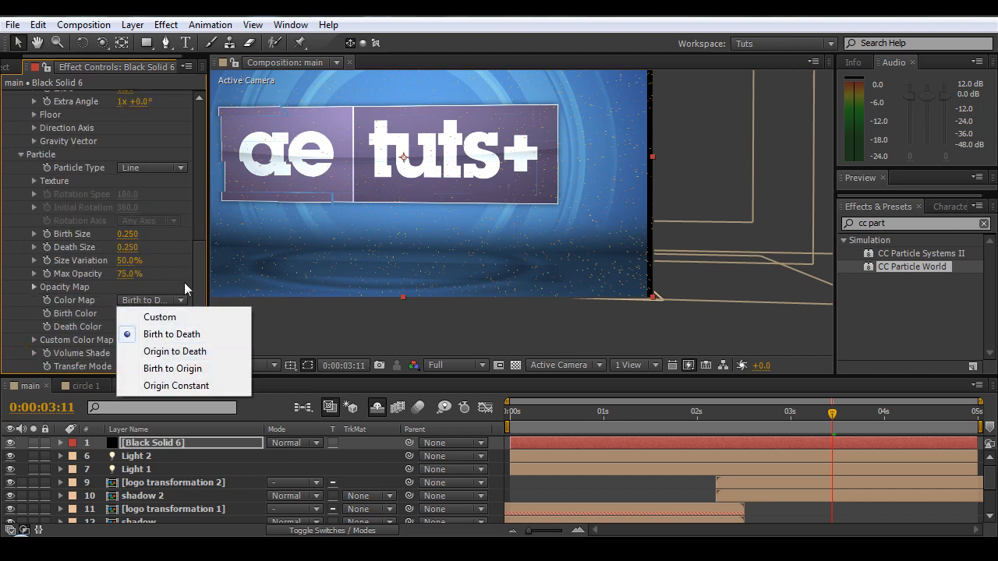
pyautogui.click(173, 300)
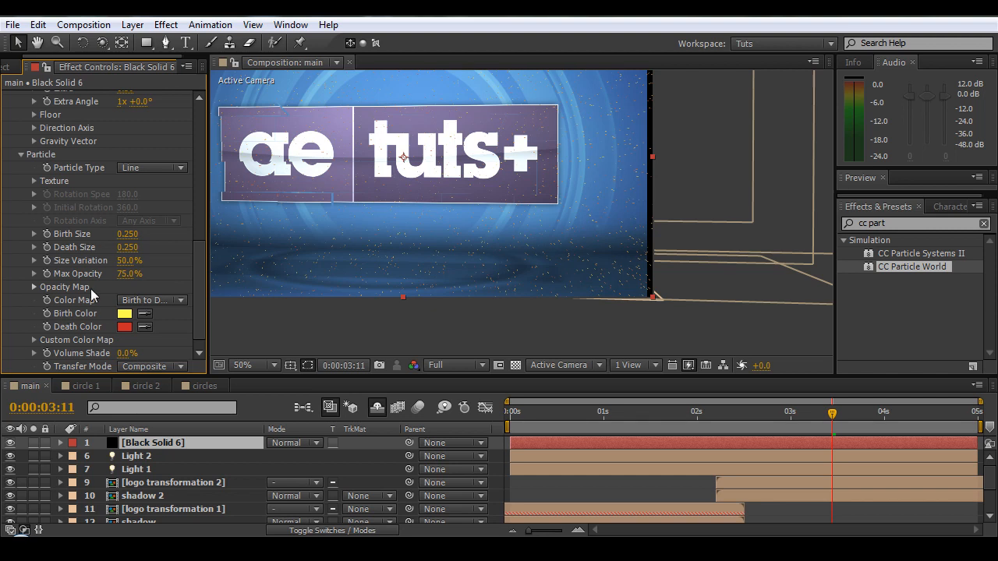
pyautogui.moveTo(199, 250); pyautogui.dragTo(195, 223)
pyautogui.click(152, 244)
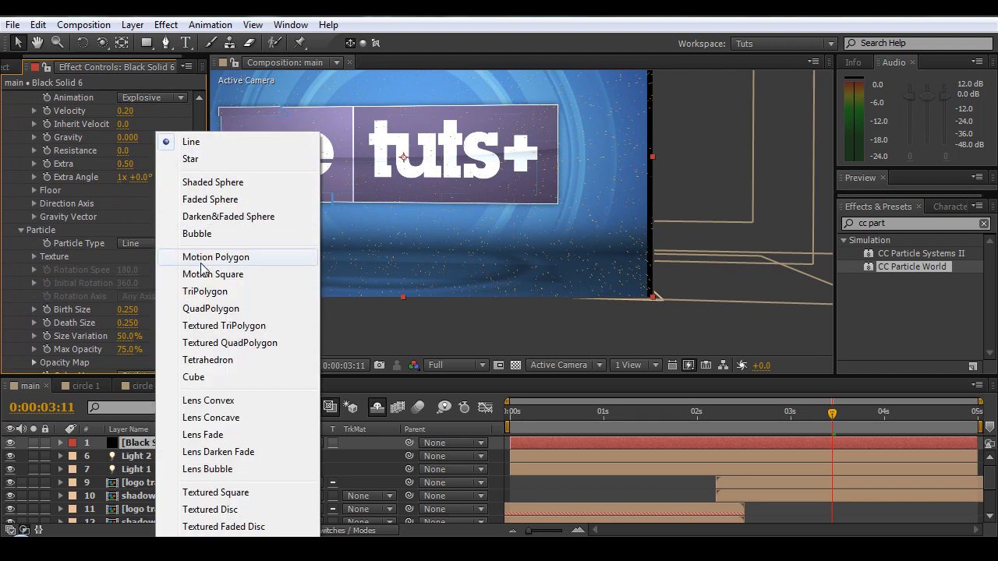
pyautogui.click(195, 182)
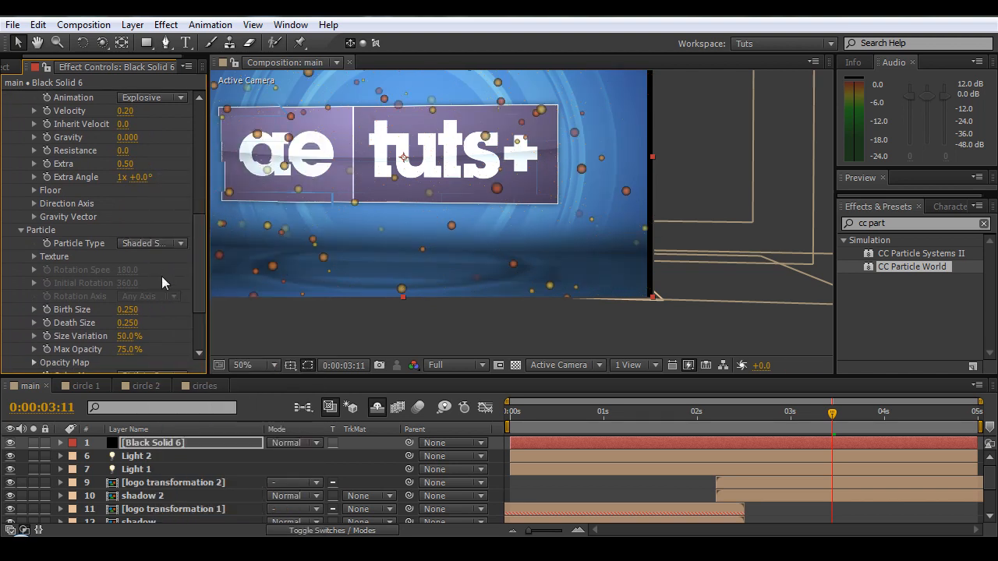
# - Set the particles' Birth Size to 0.02 and Death Size to 0.05
pyautogui.click(128, 310)
pyautogui.write('.02')
pyautogui.click(128, 323)
pyautogui.write('.05')
pyautogui.press('Return')
# - Set the particles' Birth Color to white and Death Color to light blue
pyautogui.scroll(-3, 200, 252)
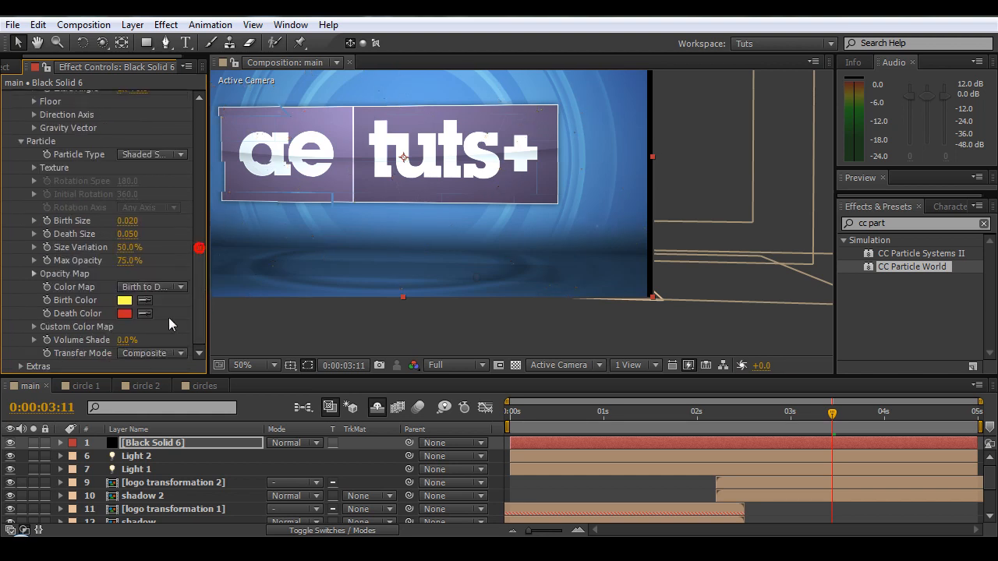
pyautogui.click(129, 301)
pyautogui.click(130, 202)
pyautogui.click(439, 191)
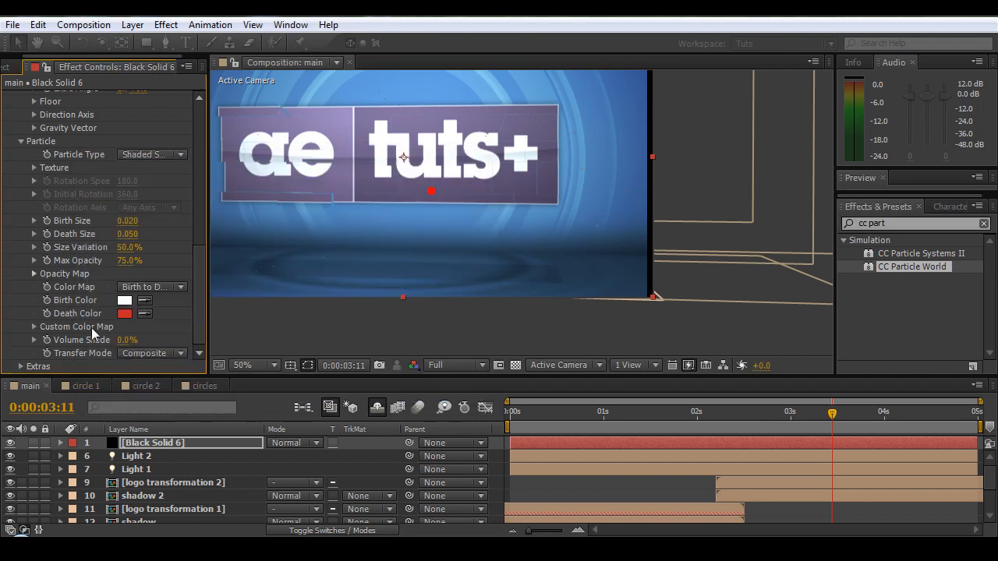
pyautogui.click(125, 313)
pyautogui.moveTo(317, 292); pyautogui.dragTo(314, 268)
pyautogui.moveTo(190, 201); pyautogui.dragTo(138, 177)
pyautogui.click(442, 190)
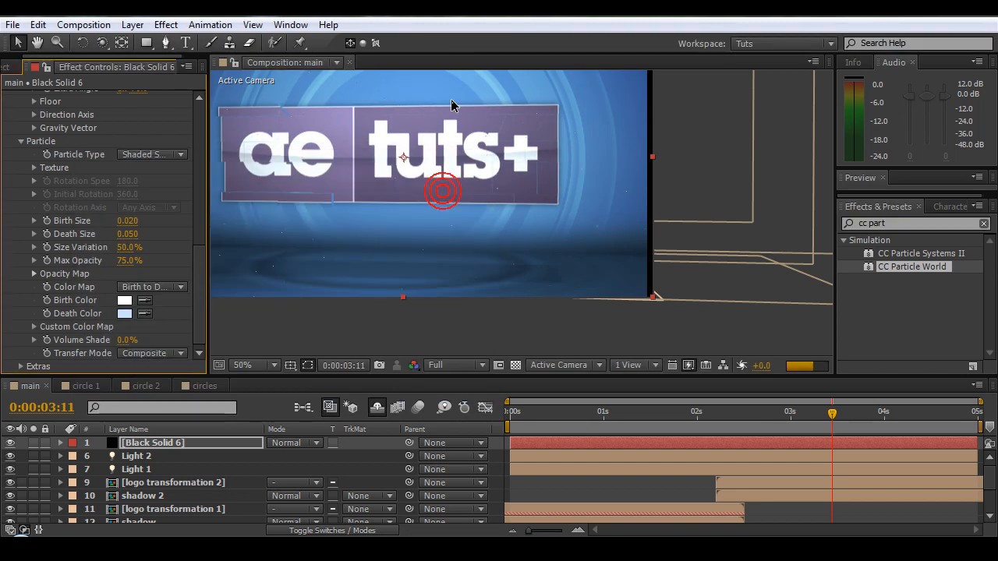
# - Find the Stylize Glow effect and apply it to the black particle solid
pyautogui.click(911, 223)
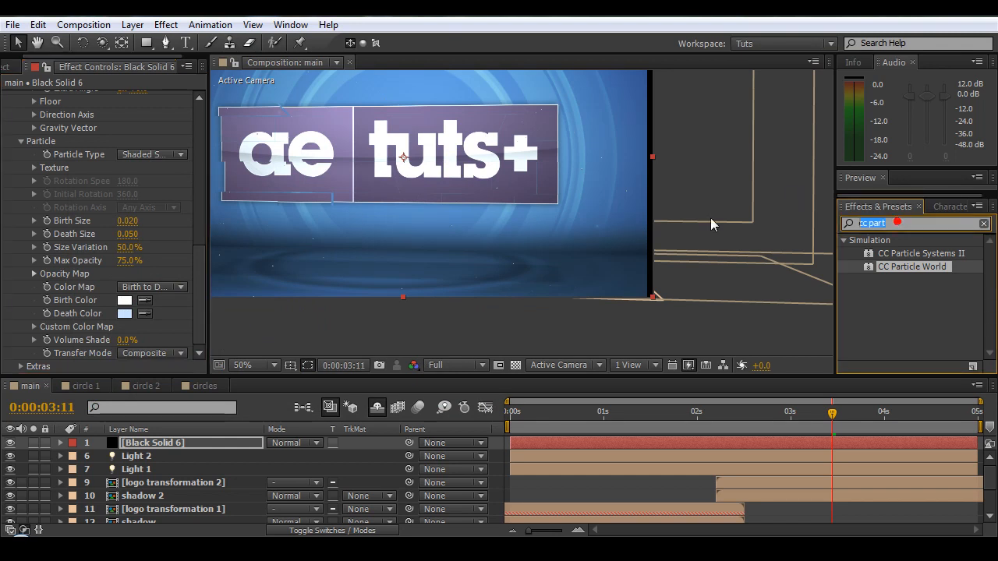
pyautogui.write('glow')
pyautogui.scroll(-5, 912, 304)
pyautogui.click(890, 328)
pyautogui.moveTo(891, 328); pyautogui.dragTo(188, 443)
# - Set the particle layer's Glow Intensity to 2, Glow Threshold to about 52.9% and Glow Radius to about 58
pyautogui.click(199, 290)
pyautogui.moveTo(125, 190); pyautogui.dragTo(139, 188)
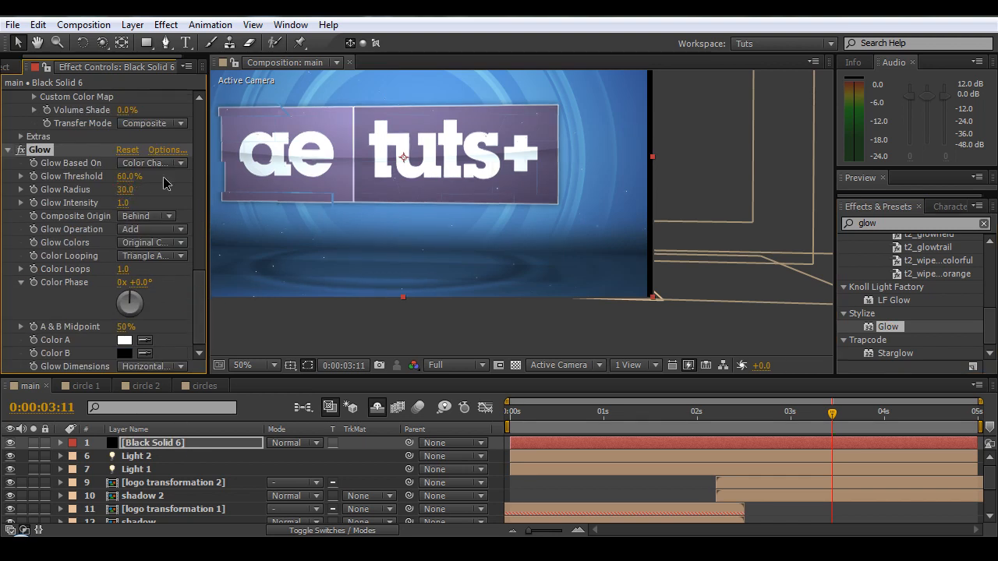
pyautogui.click(122, 202)
pyautogui.write('2')
pyautogui.press('Return')
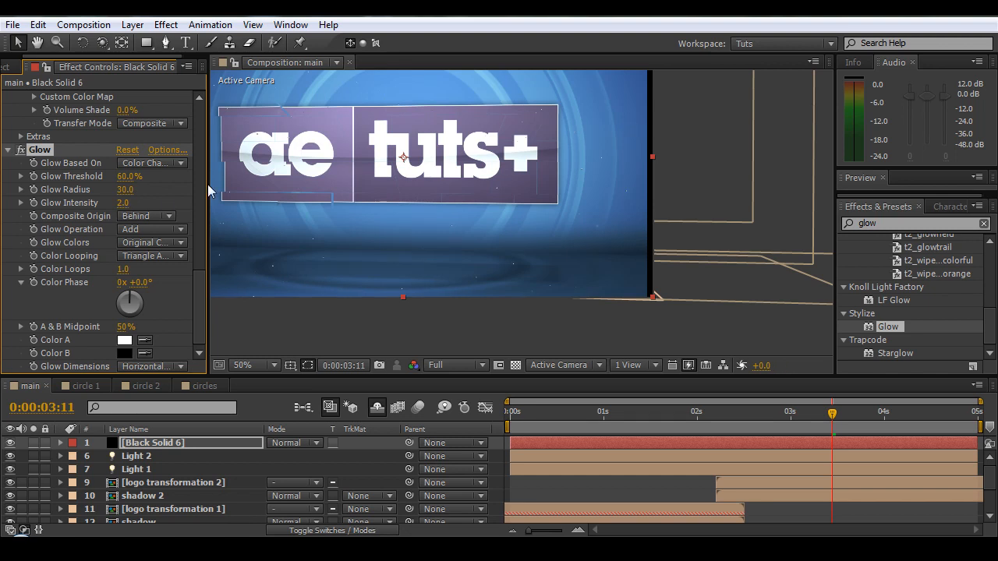
pyautogui.moveTo(104, 175); pyautogui.dragTo(98, 176)
pyautogui.moveTo(124, 190); pyautogui.dragTo(143, 188)
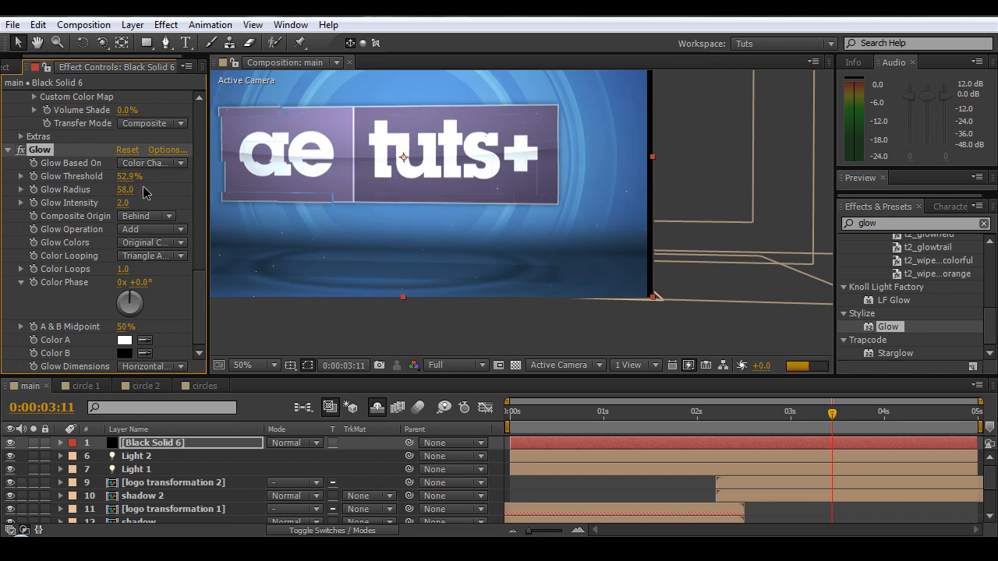
# - Go to 0:00:02:18 and reduce the particle layer's Glow Radius to about 13
pyautogui.moveTo(377, 193); pyautogui.dragTo(452, 253)
pyautogui.moveTo(535, 414); pyautogui.dragTo(764, 413)
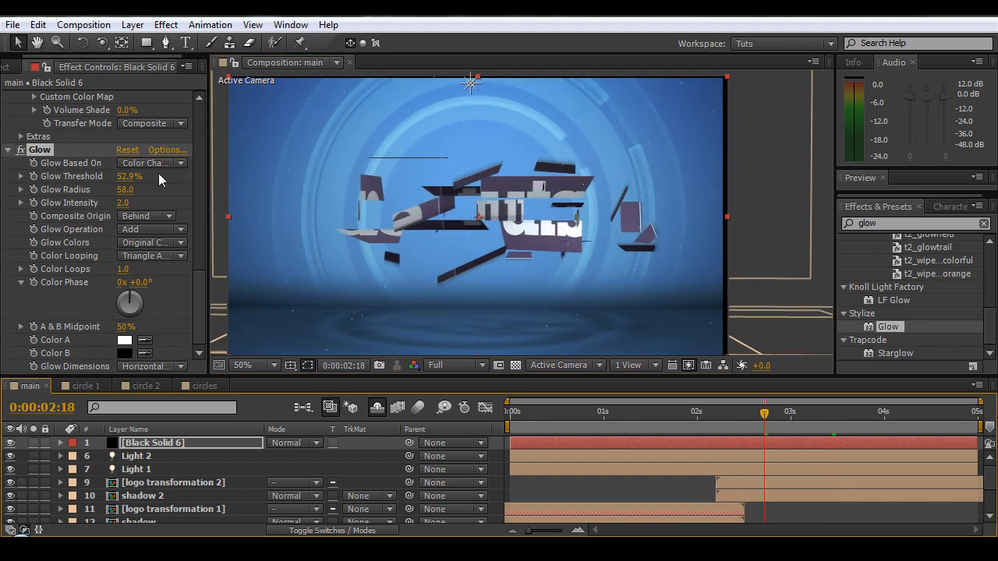
pyautogui.moveTo(124, 189); pyautogui.dragTo(159, 192)
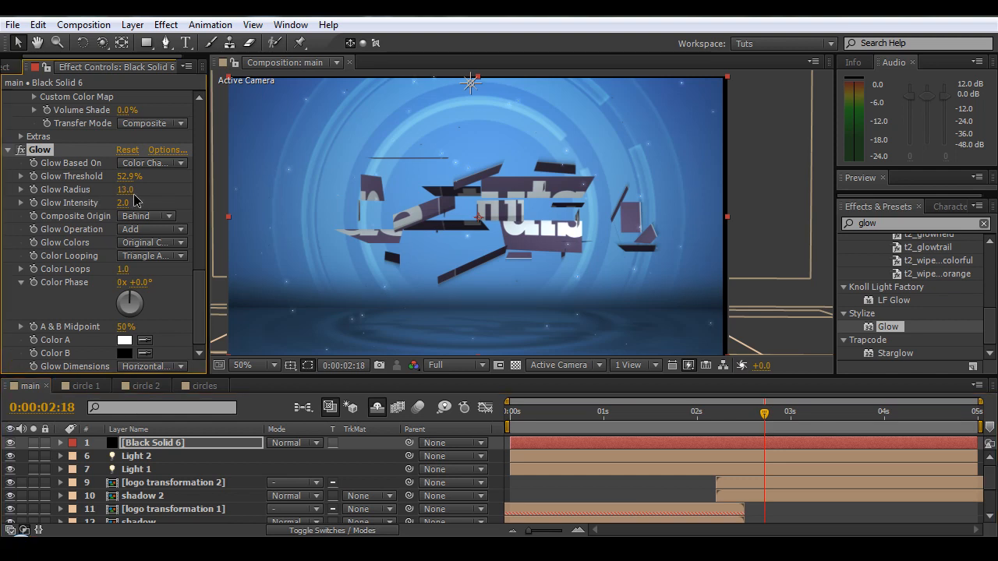
# - Preview the animation with the glowing particles from 0:00:00:23 and save the project
pyautogui.scroll(-1, 542, 258)
pyautogui.scroll(1, 542, 257)
pyautogui.moveTo(549, 412); pyautogui.dragTo(590, 439)
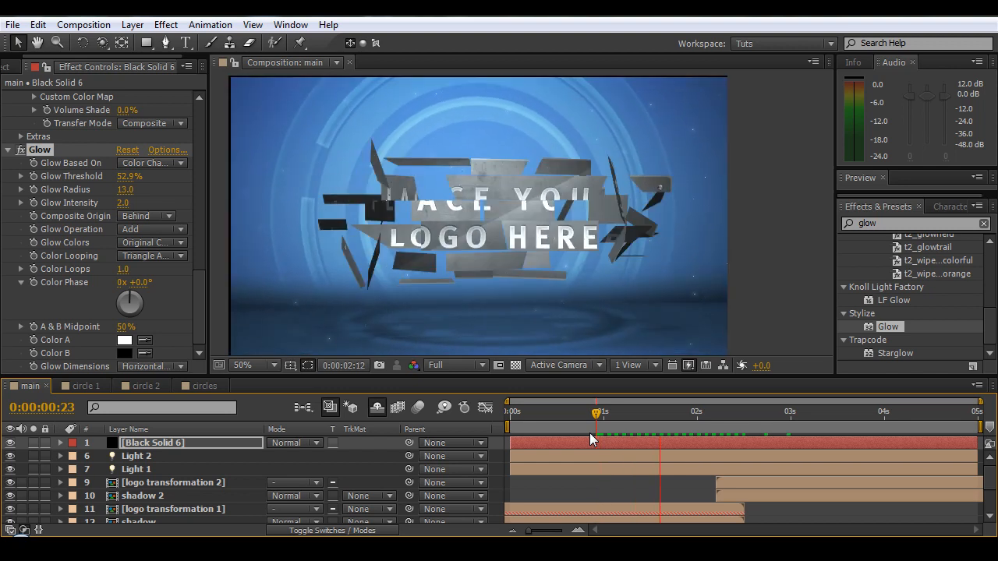
pyautogui.press('space')
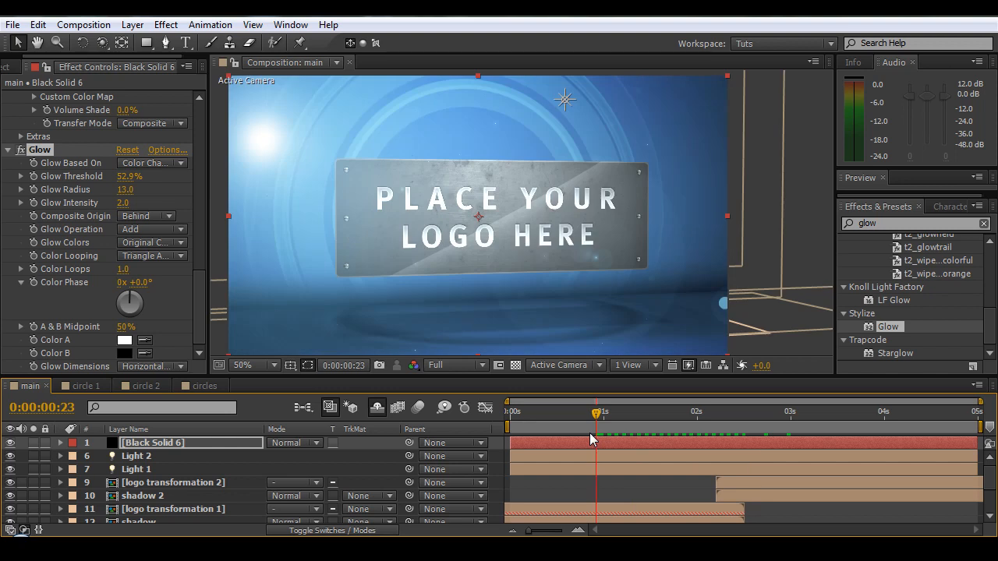
pyautogui.press('space')
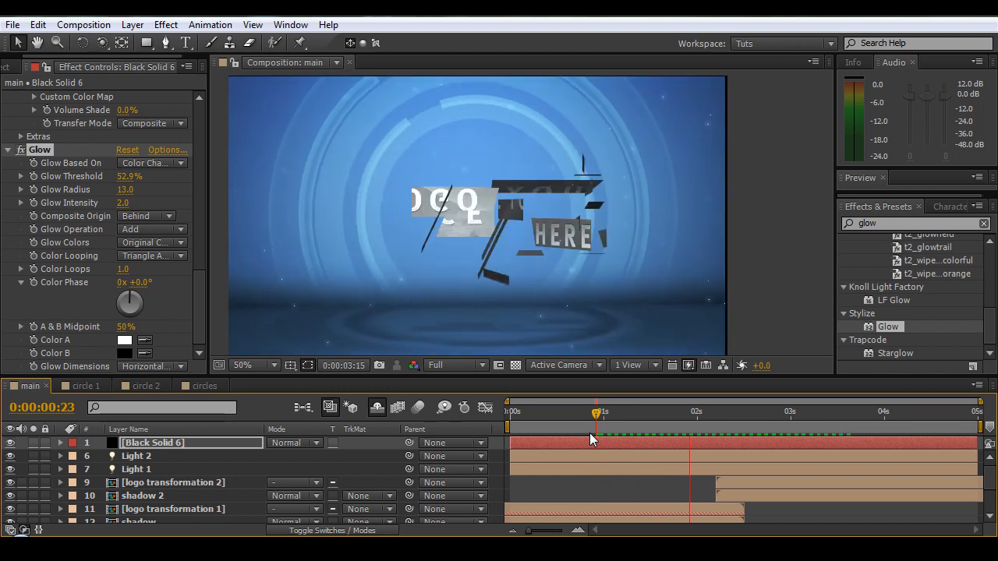
pyautogui.press('space')
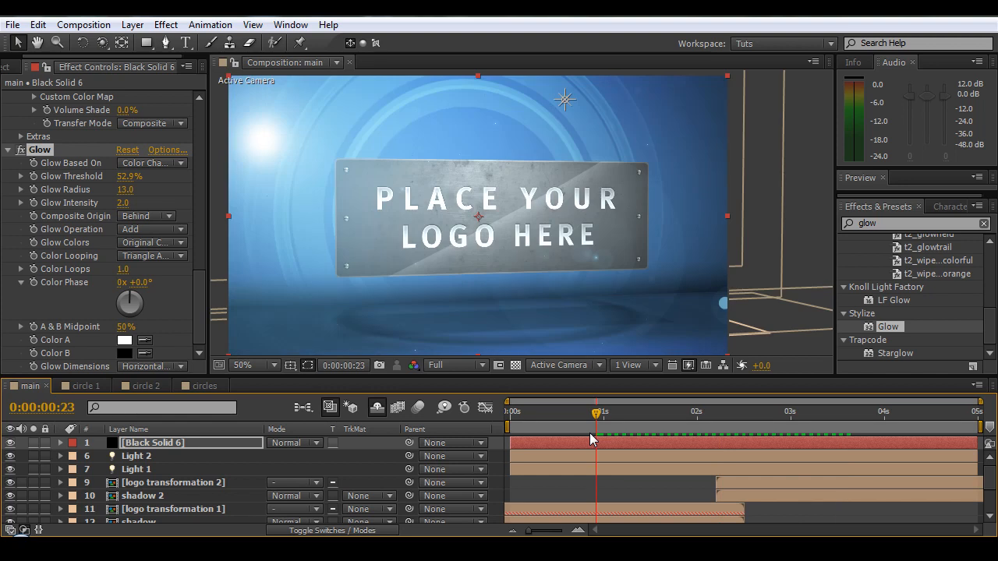
pyautogui.hotkey('ctrl', 's')
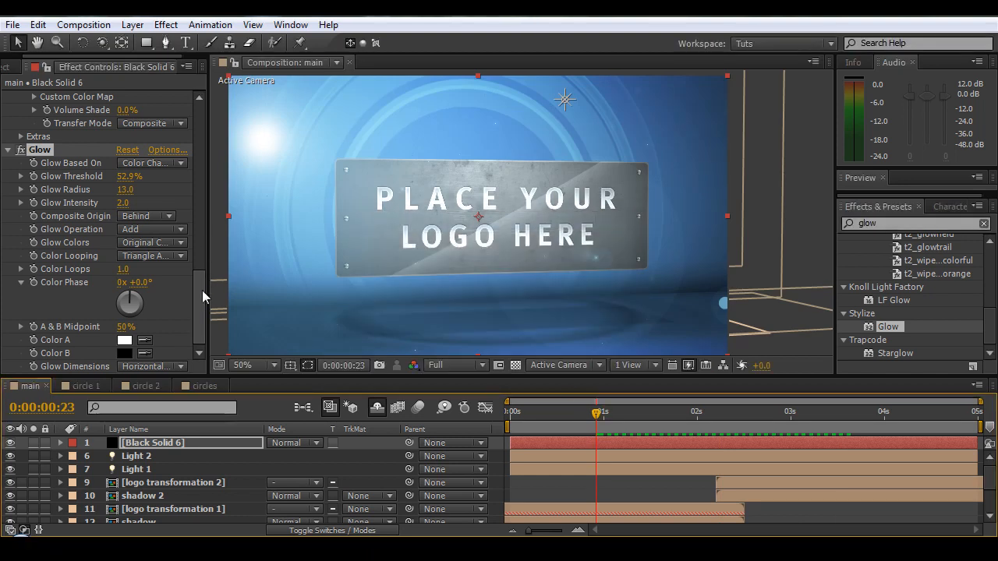
# - Rename the black particle solid to "env parts" and collapse its CC Particle World settings
pyautogui.moveTo(202, 290); pyautogui.dragTo(136, 119)
pyautogui.click(153, 444)
pyautogui.press('Return')
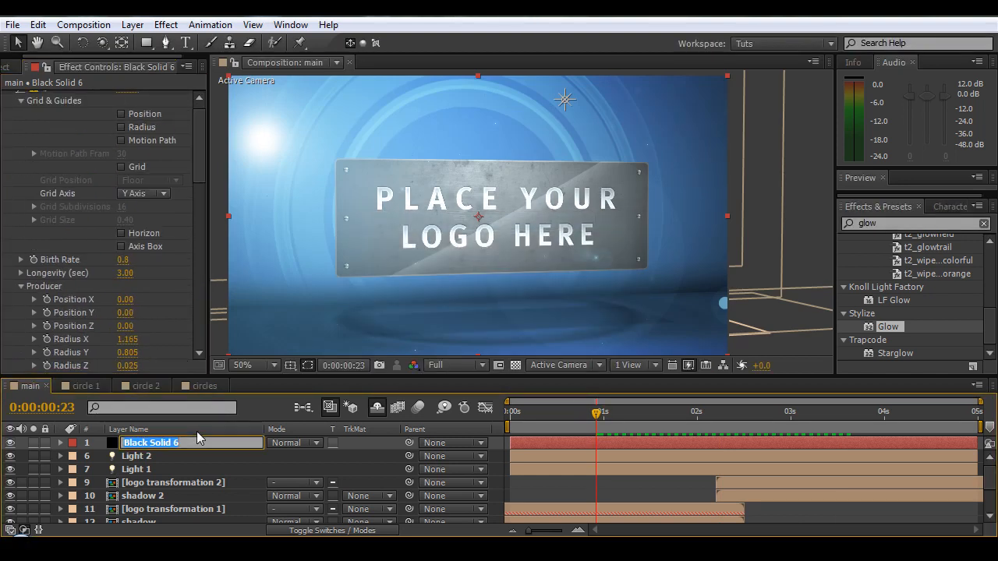
pyautogui.write('env')
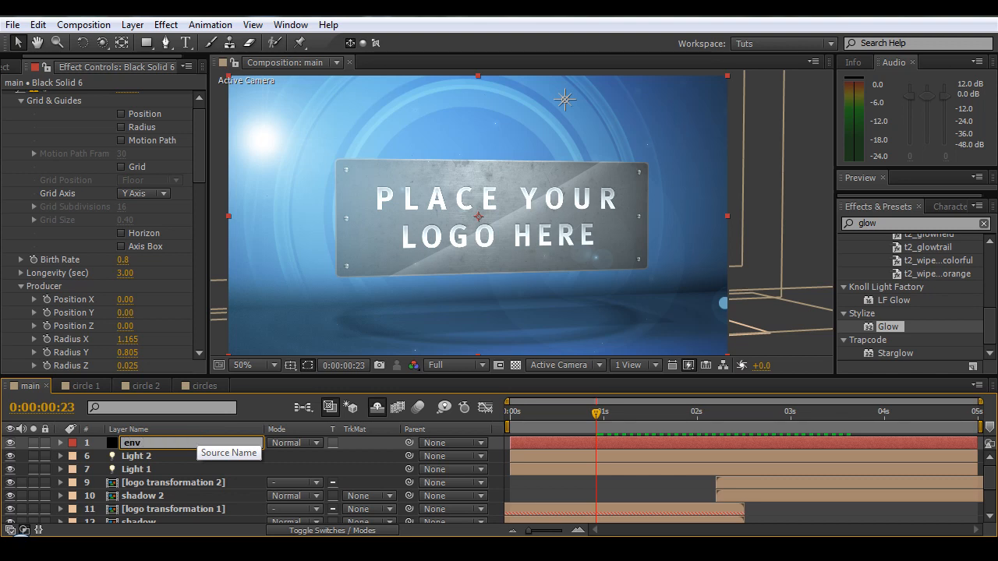
pyautogui.write(' parts')
pyautogui.press('Return')
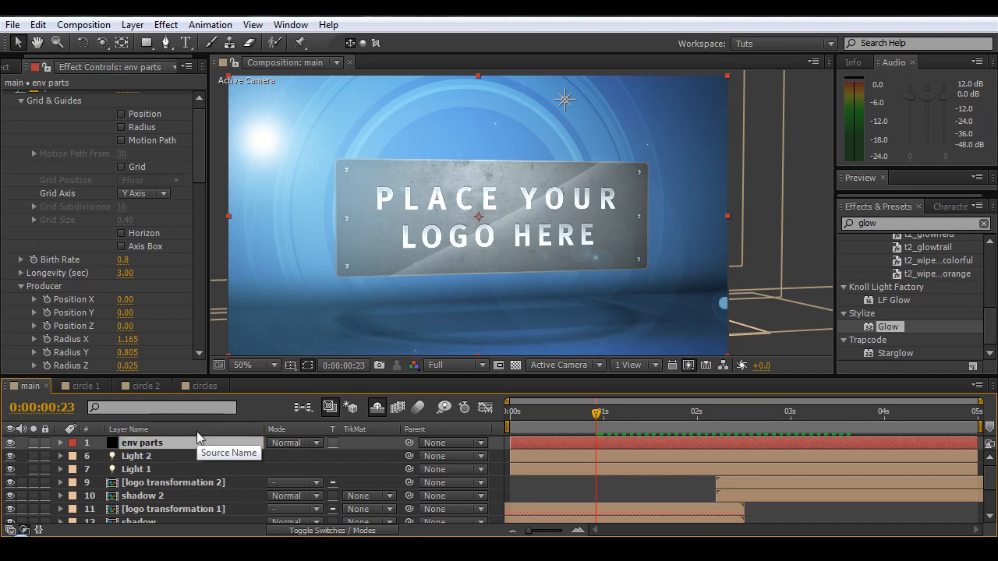
pyautogui.click(198, 166)
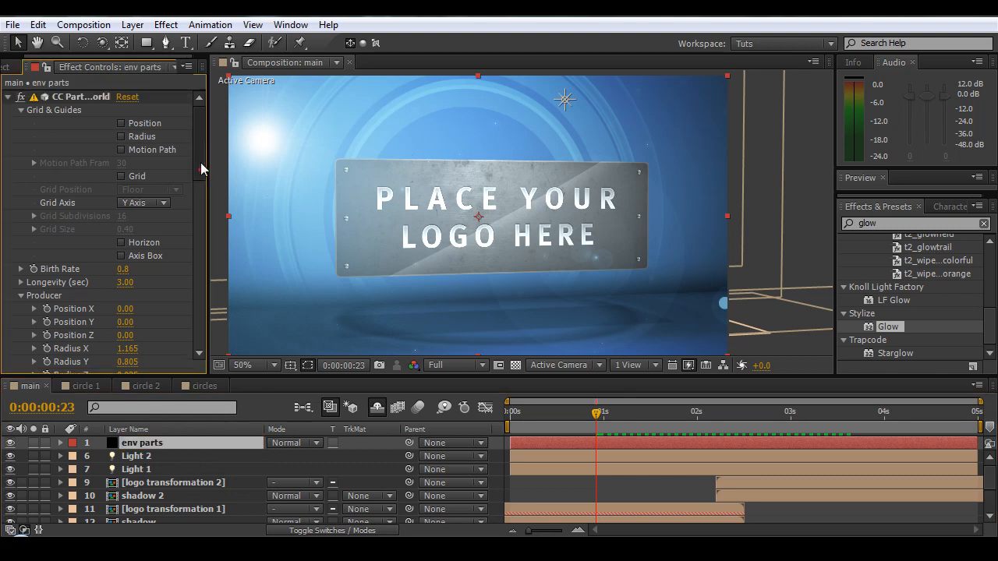
pyautogui.click(8, 96)
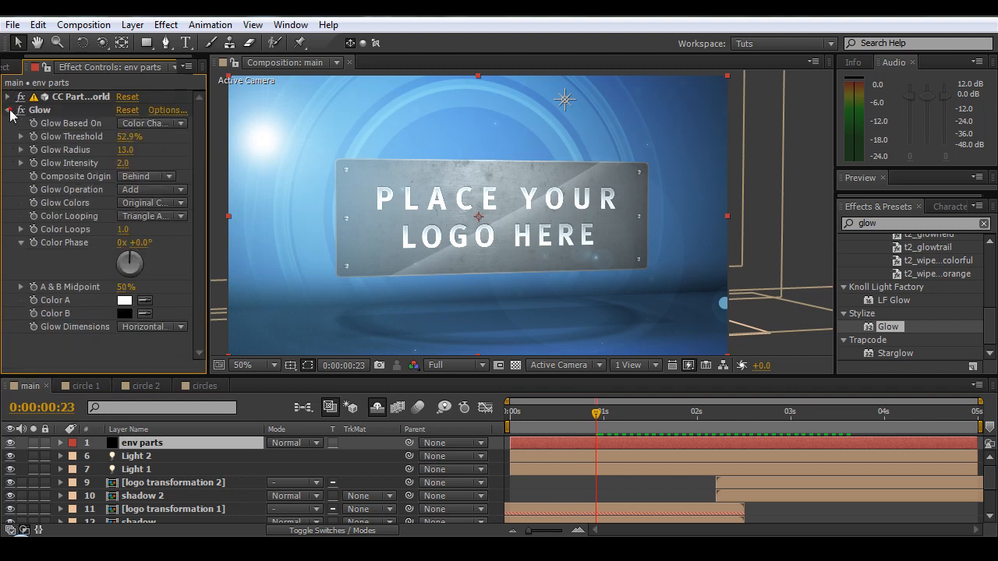
# - Collapse the Glow settings, enlarge the timeline area and go to 0:00:01:20 in the main composition
pyautogui.click(8, 110)
pyautogui.moveTo(344, 375); pyautogui.dragTo(344, 332)
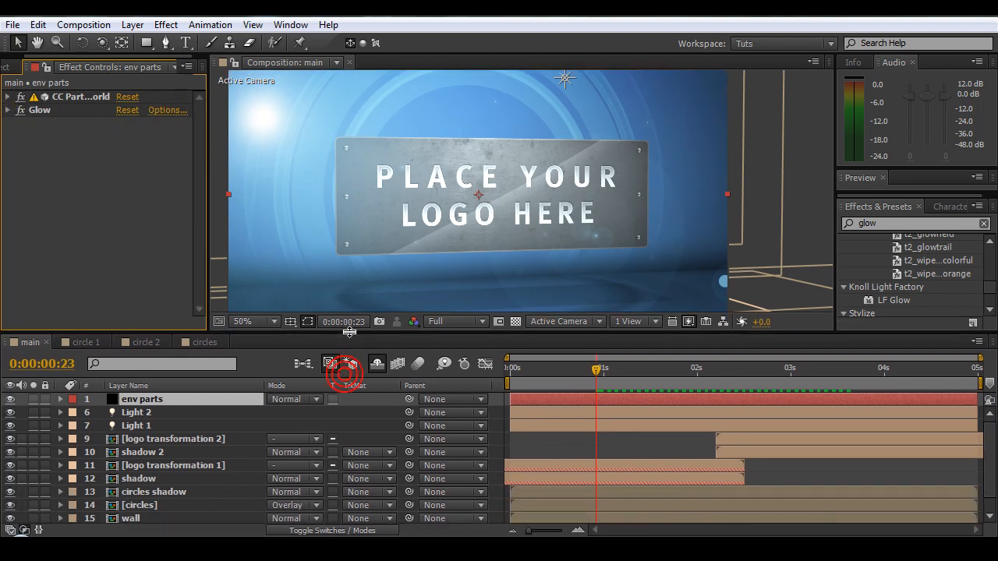
pyautogui.click(21, 66)
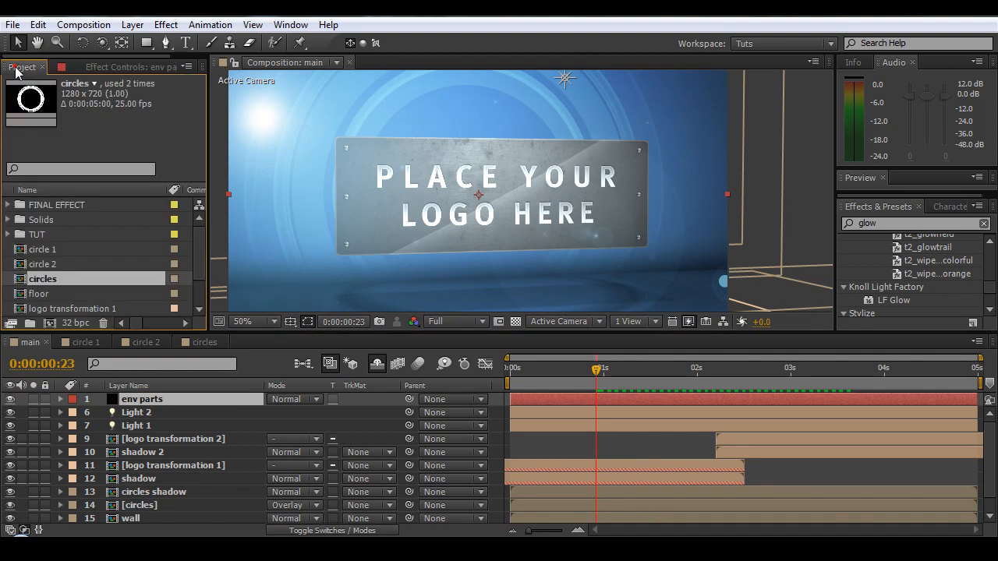
pyautogui.moveTo(632, 368); pyautogui.dragTo(678, 394)
pyautogui.press('h')
pyautogui.moveTo(387, 237); pyautogui.dragTo(420, 233)
pyautogui.press('v')
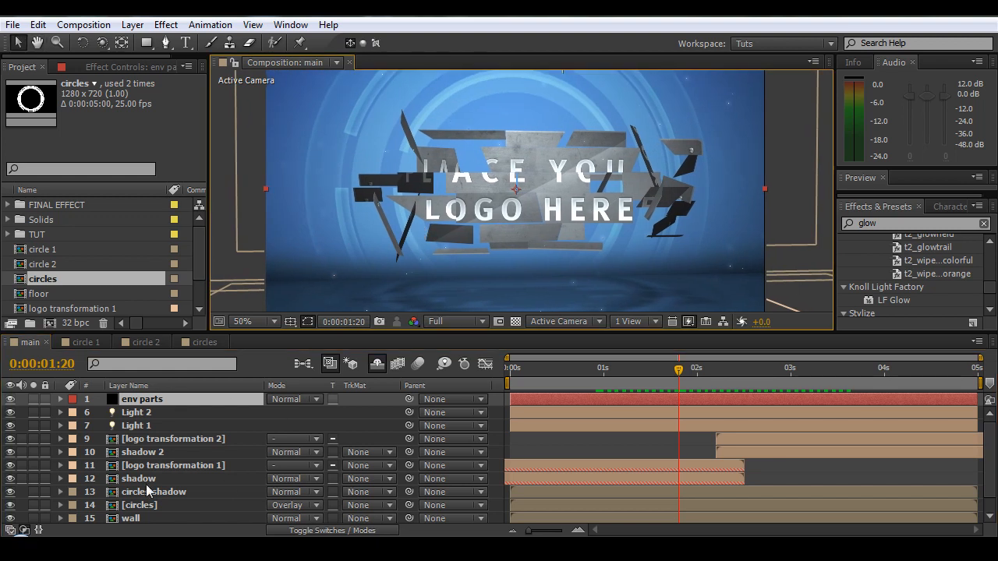
# - Apply the Grid effect to the wall layer and set its blending mode to Normal
pyautogui.click(164, 466)
pyautogui.click(892, 224)
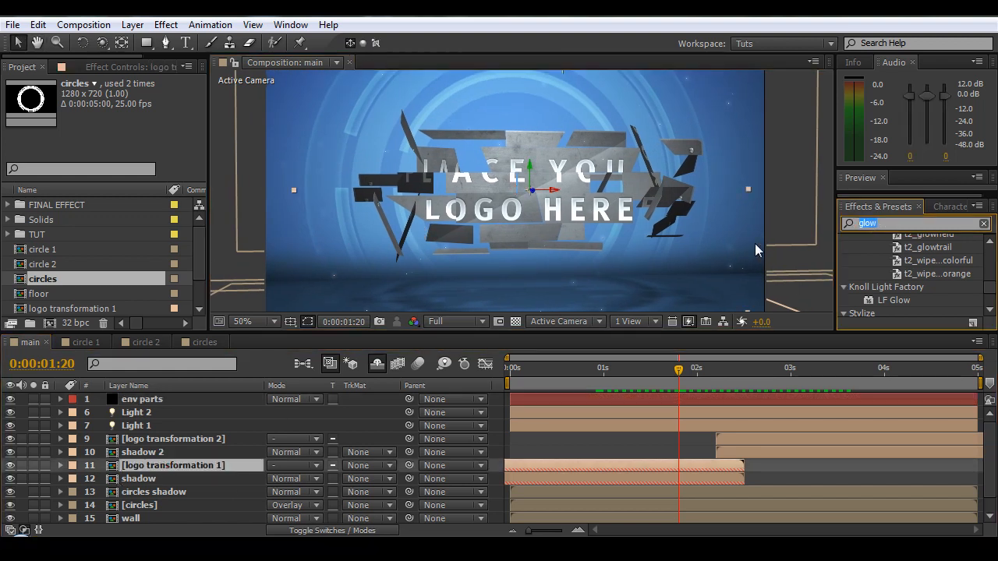
pyautogui.write('grid')
pyautogui.moveTo(886, 283); pyautogui.dragTo(167, 504)
pyautogui.click(142, 242)
pyautogui.click(198, 211)
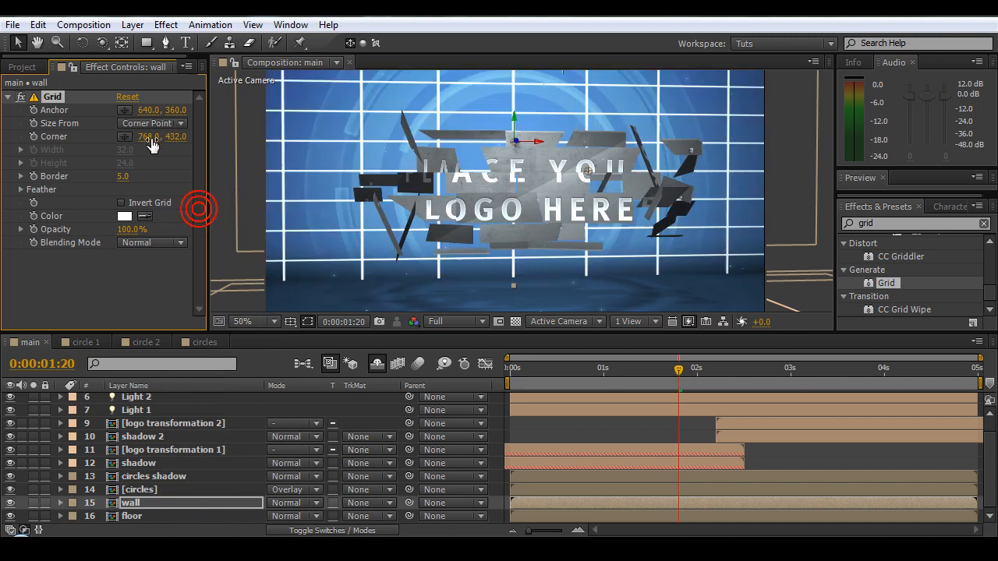
# - Size the wall's grid with Width & Height Sliders, using width 10, height 15 and border 2
pyautogui.click(130, 125)
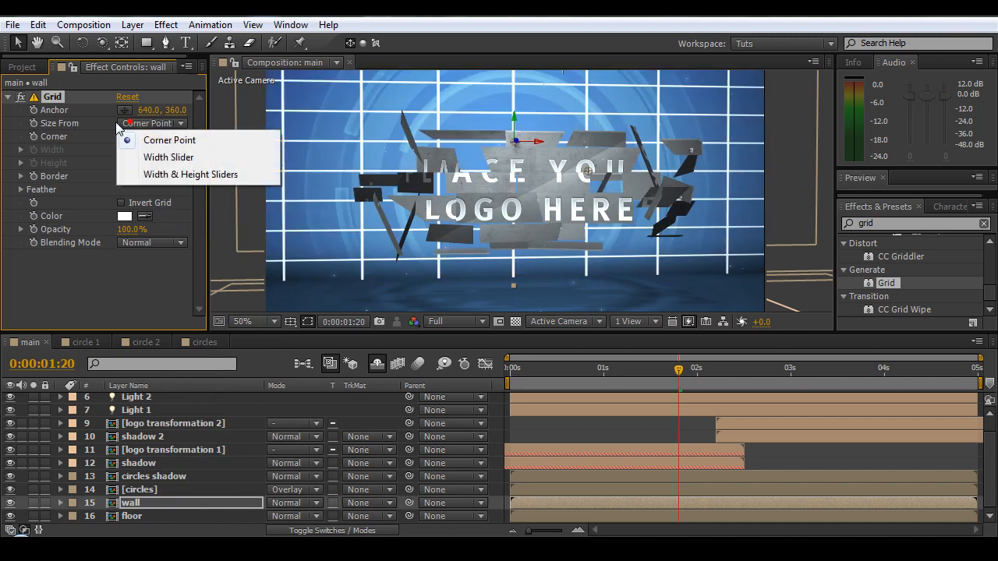
pyautogui.click(152, 173)
pyautogui.click(125, 151)
pyautogui.write('10')
pyautogui.press('Tab')
pyautogui.press('Return')
pyautogui.click(123, 219)
pyautogui.write('2')
pyautogui.press('Return')
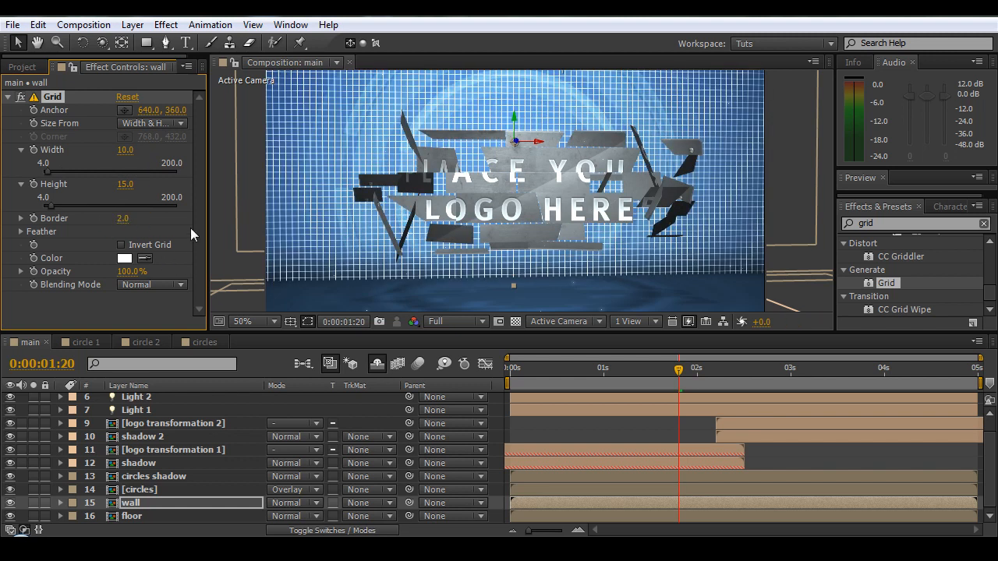
# - Set the wall grid's opacity to 3% and keep its blending mode at Normal
pyautogui.click(136, 285)
pyautogui.click(130, 285)
pyautogui.moveTo(124, 272); pyautogui.dragTo(72, 274)
pyautogui.click(124, 271)
pyautogui.write('3')
pyautogui.press('Return')
pyautogui.scroll(2, 475, 198)
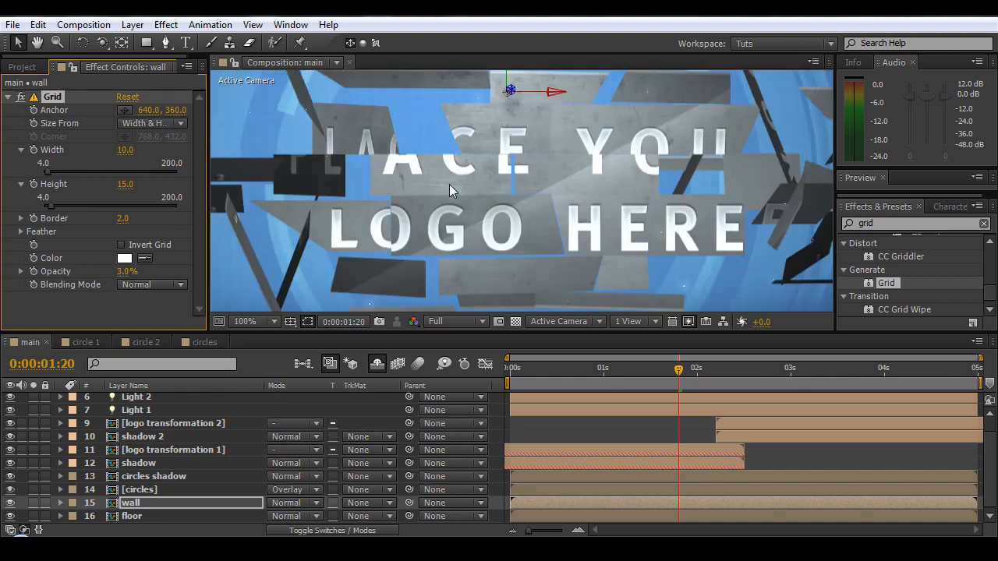
# - Inspect the faint grid texture on the wall up close and in the full view
pyautogui.scroll(-2, 446, 202)
pyautogui.press('space')
pyautogui.moveTo(539, 230); pyautogui.dragTo(460, 195)
pyautogui.scroll(-1, 457, 198)
pyautogui.scroll(1, 455, 196)
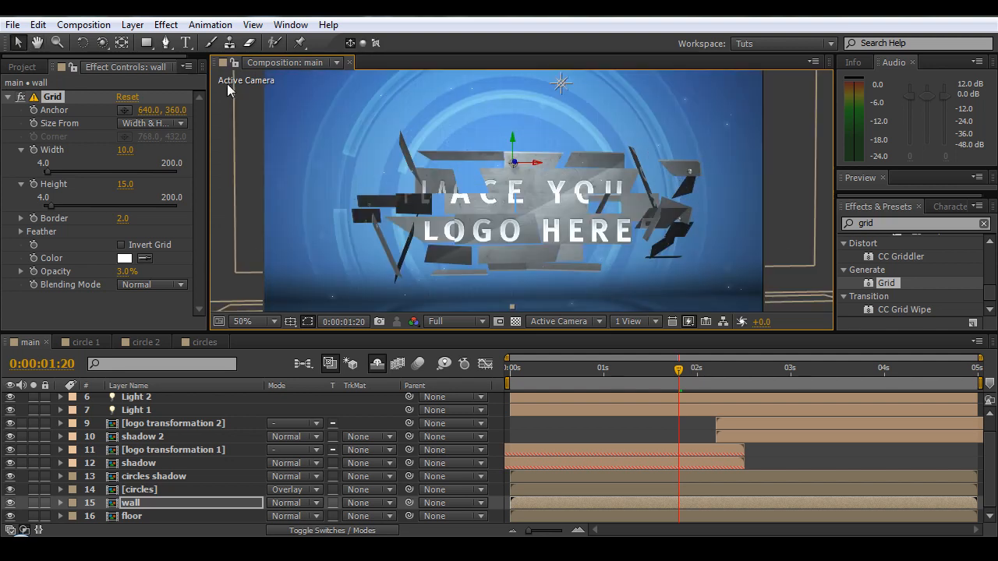
pyautogui.scroll(1, 359, 143)
pyautogui.scroll(-1, 447, 187)
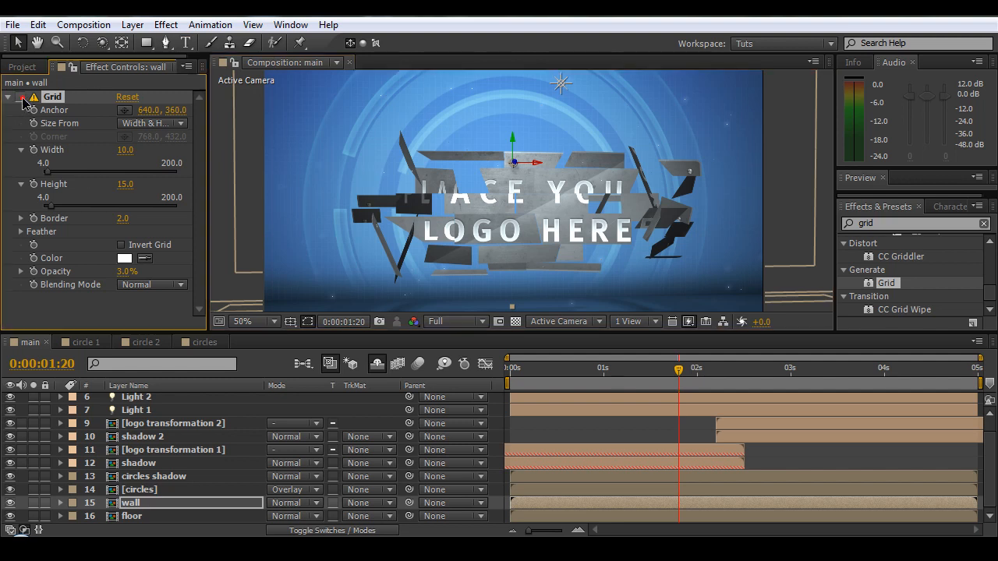
# - Open the logo transformation 1 composition and its nested main section 1 composition
pyautogui.click(7, 67)
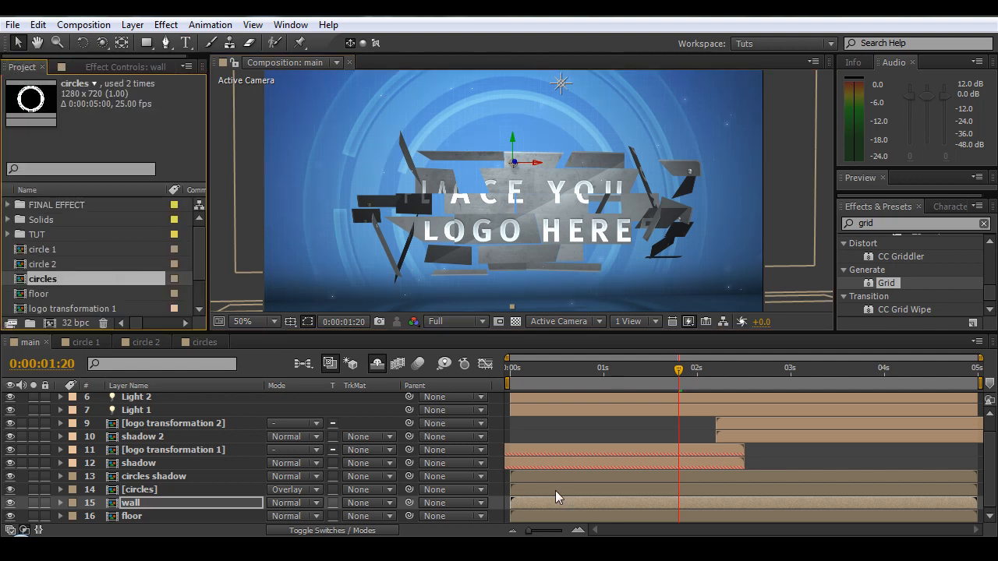
pyautogui.moveTo(593, 369); pyautogui.dragTo(723, 435)
pyautogui.doubleClick(182, 451)
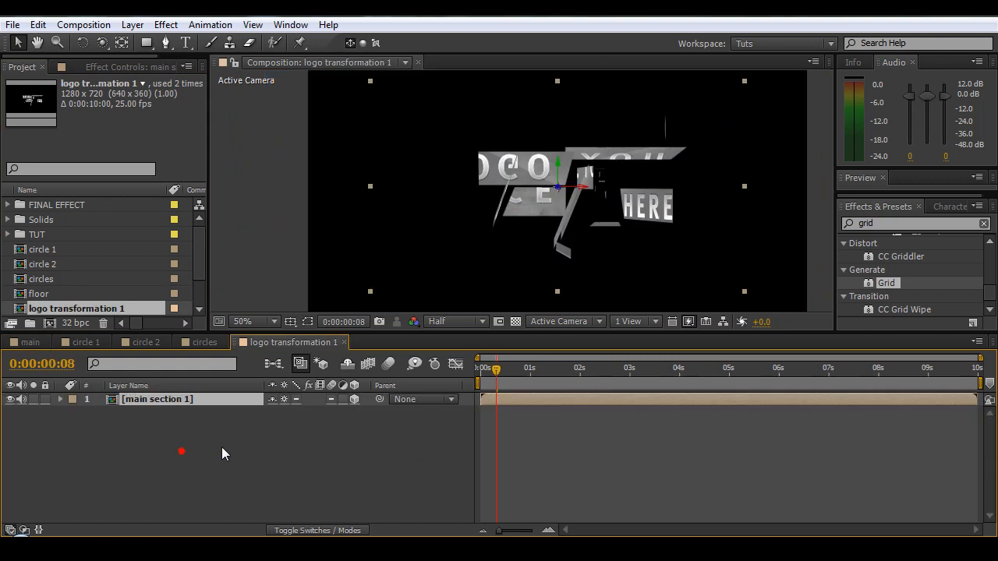
pyautogui.moveTo(496, 370); pyautogui.dragTo(448, 379)
pyautogui.doubleClick(134, 400)
pyautogui.click(135, 414)
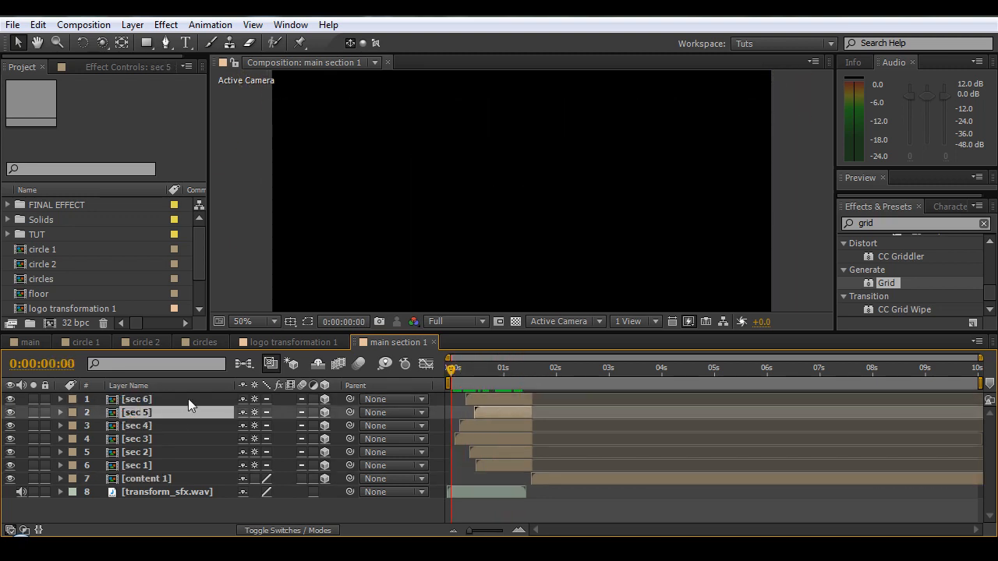
# - Scrub through main section 1 up to 0:00:01:14 to review how the plate pieces assemble
pyautogui.moveTo(466, 382); pyautogui.dragTo(489, 381)
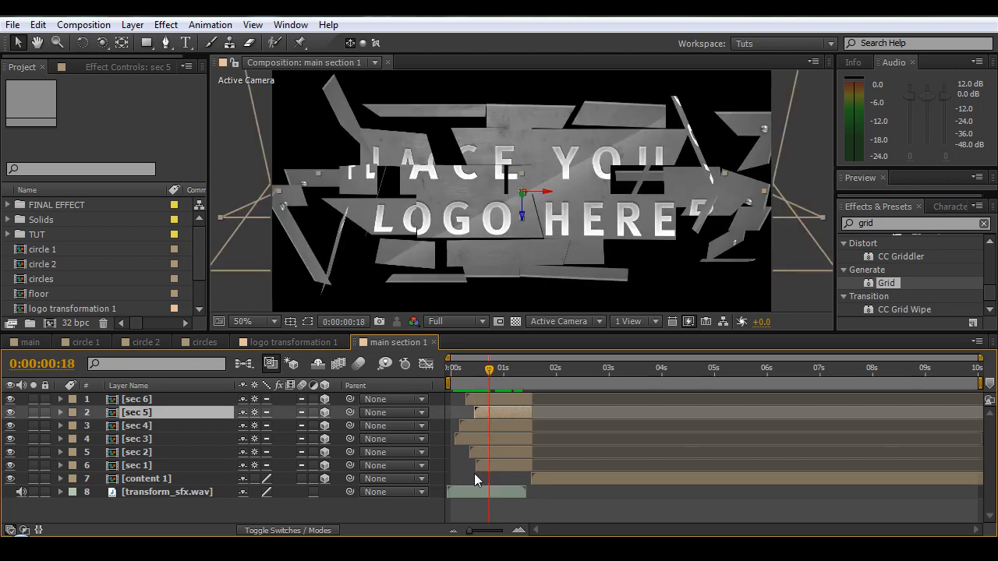
pyautogui.moveTo(494, 377); pyautogui.dragTo(512, 396)
pyautogui.scroll(1, 405, 199)
pyautogui.scroll(-1, 446, 258)
pyautogui.moveTo(522, 371)
pyautogui.mouseDown()
pyautogui.moveTo(531, 368)
pyautogui.moveTo(522, 379)
pyautogui.mouseUp()
pyautogui.click(528, 378)
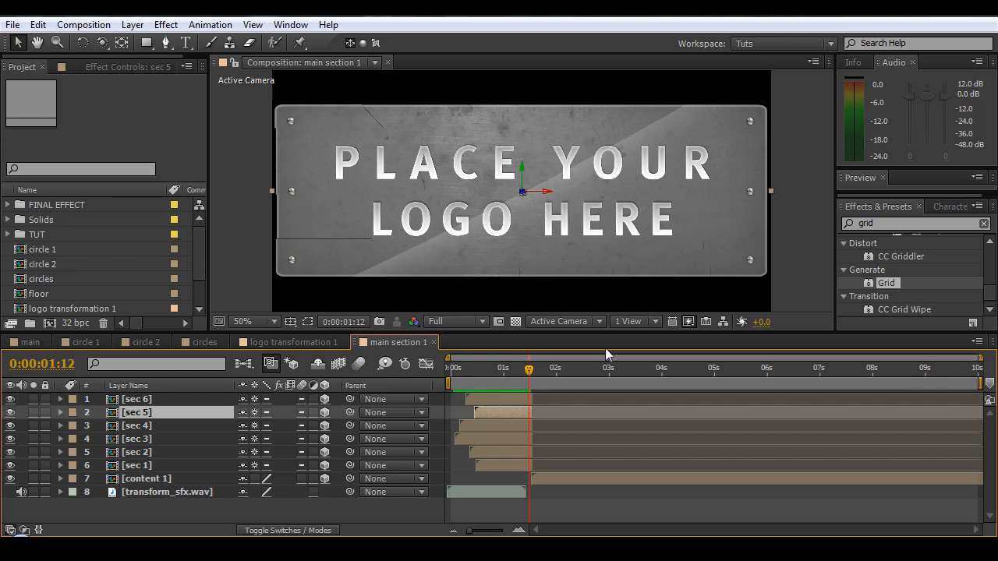
pyautogui.moveTo(532, 369)
pyautogui.mouseDown()
pyautogui.moveTo(502, 370)
pyautogui.moveTo(534, 374)
pyautogui.mouseUp()
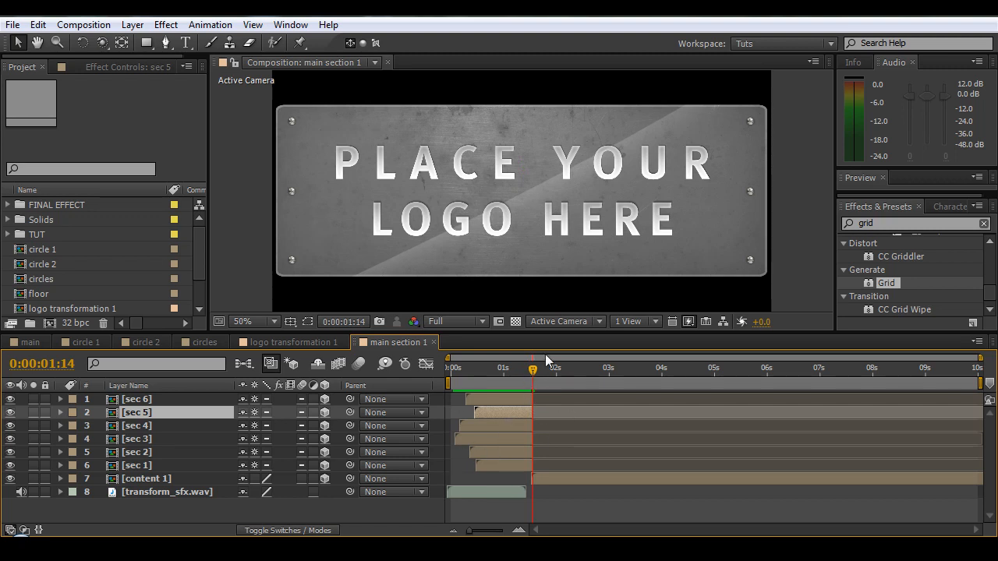
# - Review the content 1 layer and its source composition, then close the nested logo compositions
pyautogui.click(155, 479)
pyautogui.moveTo(554, 383); pyautogui.dragTo(594, 393)
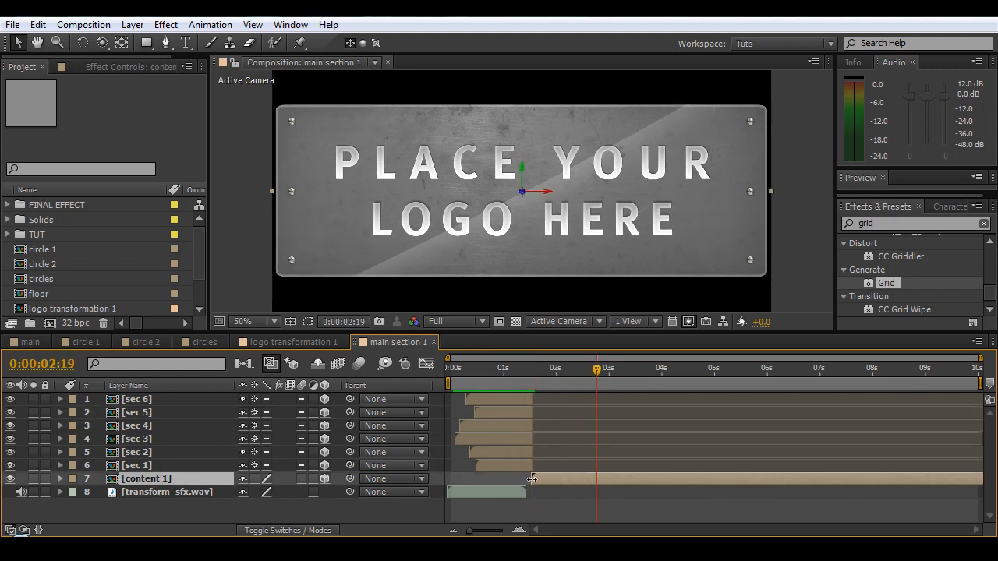
pyautogui.moveTo(586, 380); pyautogui.dragTo(604, 399)
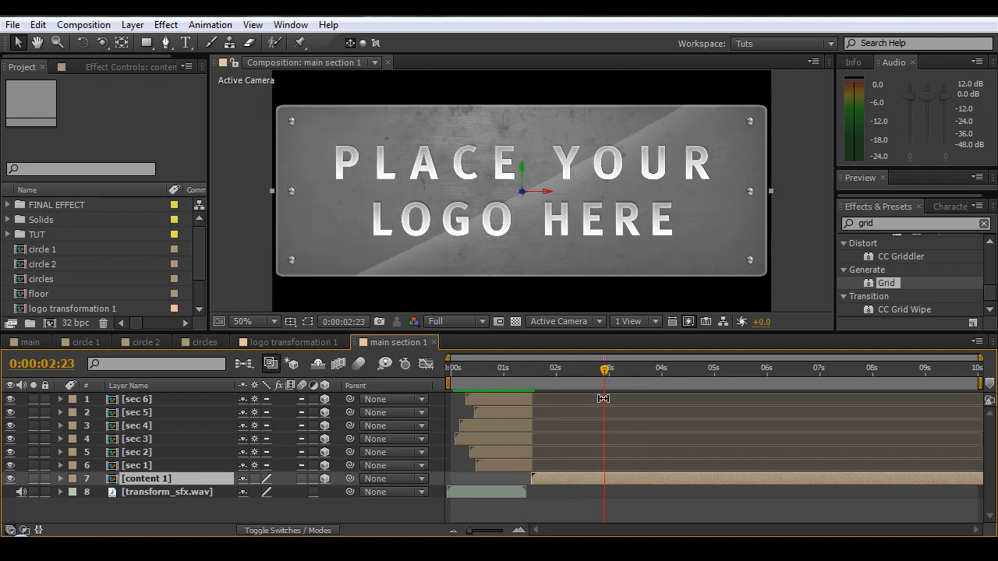
pyautogui.doubleClick(141, 479)
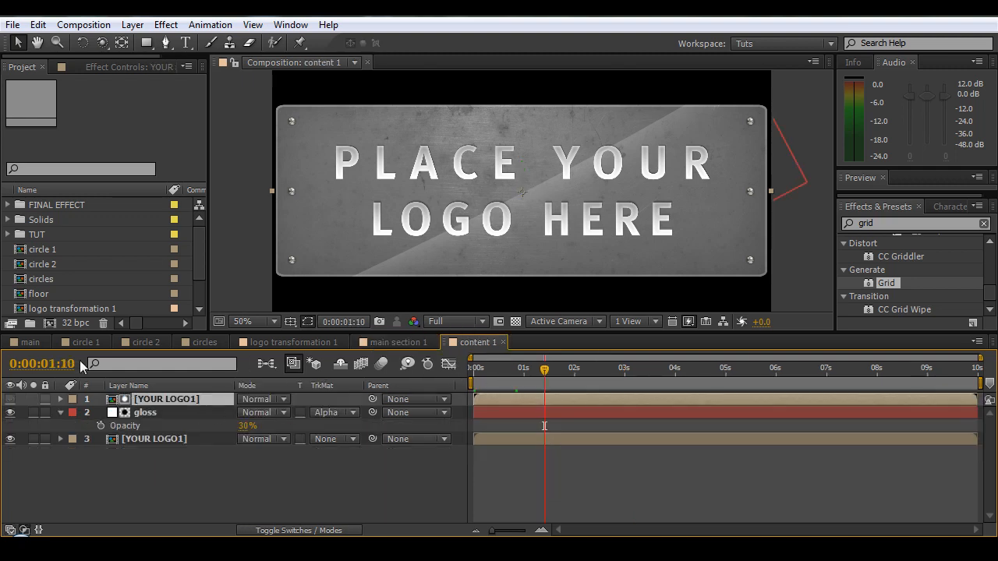
pyautogui.click(499, 343)
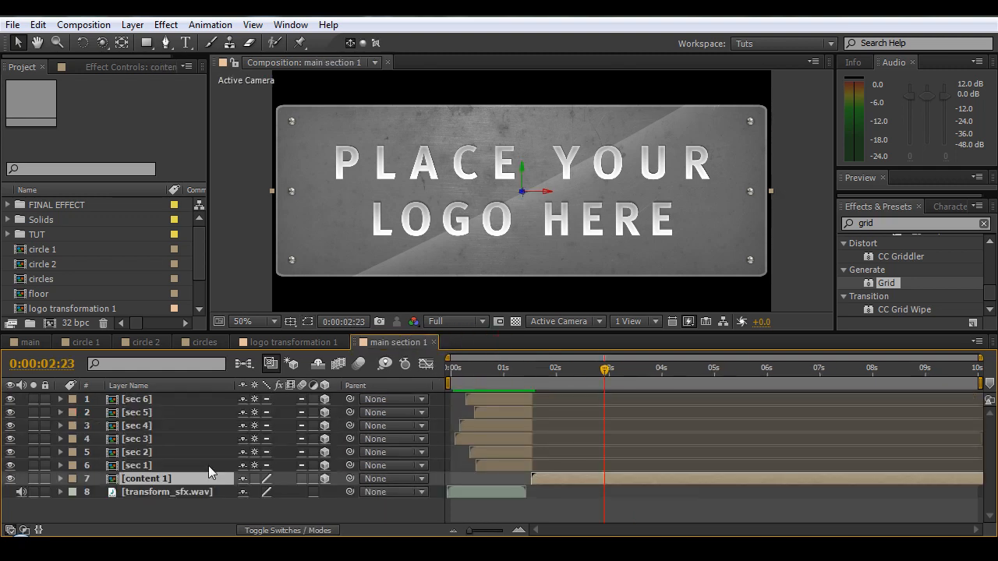
pyautogui.moveTo(590, 366); pyautogui.dragTo(608, 383)
pyautogui.click(435, 344)
pyautogui.click(343, 342)
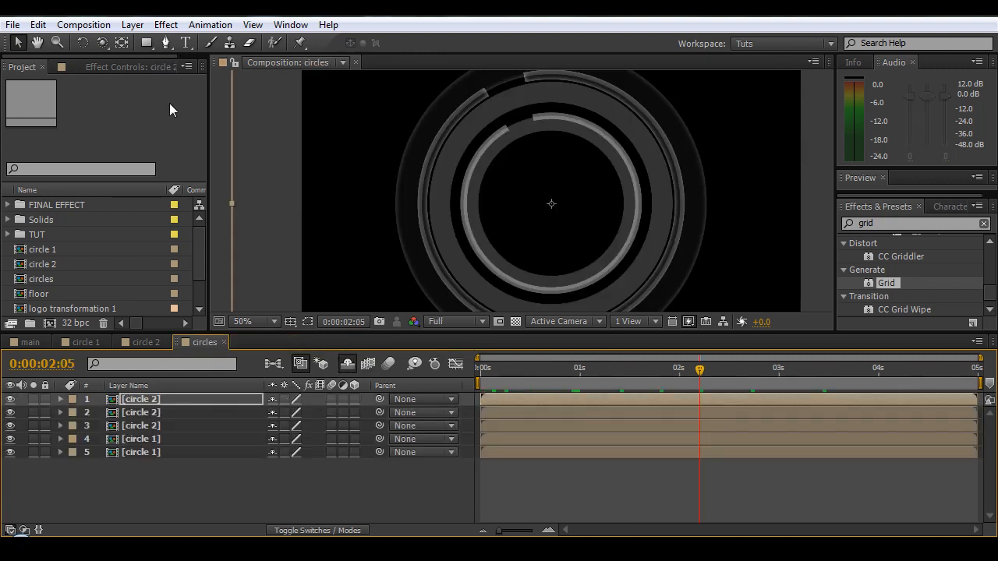
# - Stagger the start times of the five circle layers in the circles composition
pyautogui.moveTo(510, 370); pyautogui.dragTo(446, 378)
pyautogui.moveTo(505, 399); pyautogui.dragTo(505, 454)
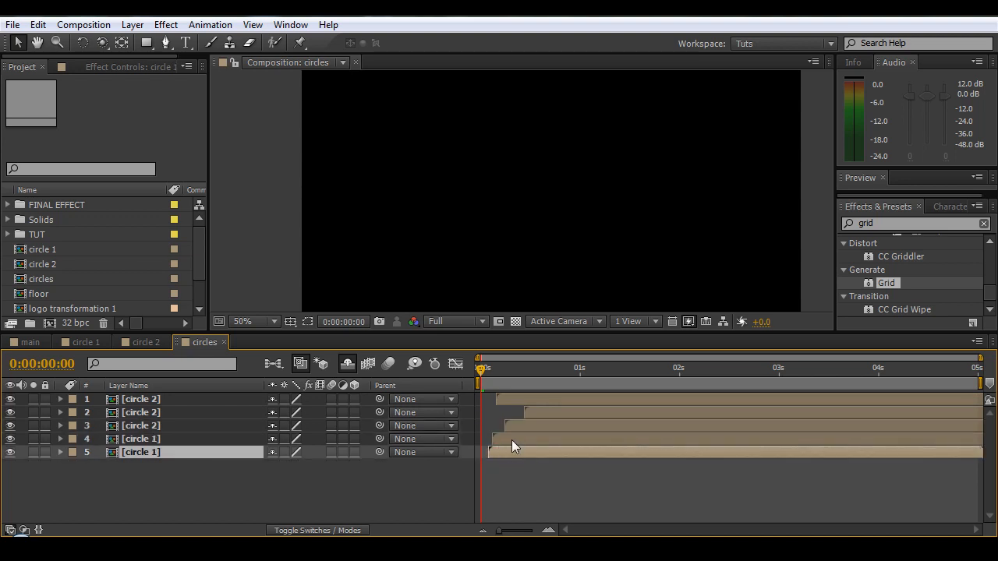
pyautogui.moveTo(483, 366); pyautogui.dragTo(636, 401)
pyautogui.click(535, 419)
pyautogui.click(512, 471)
pyautogui.moveTo(533, 377); pyautogui.dragTo(42, 193)
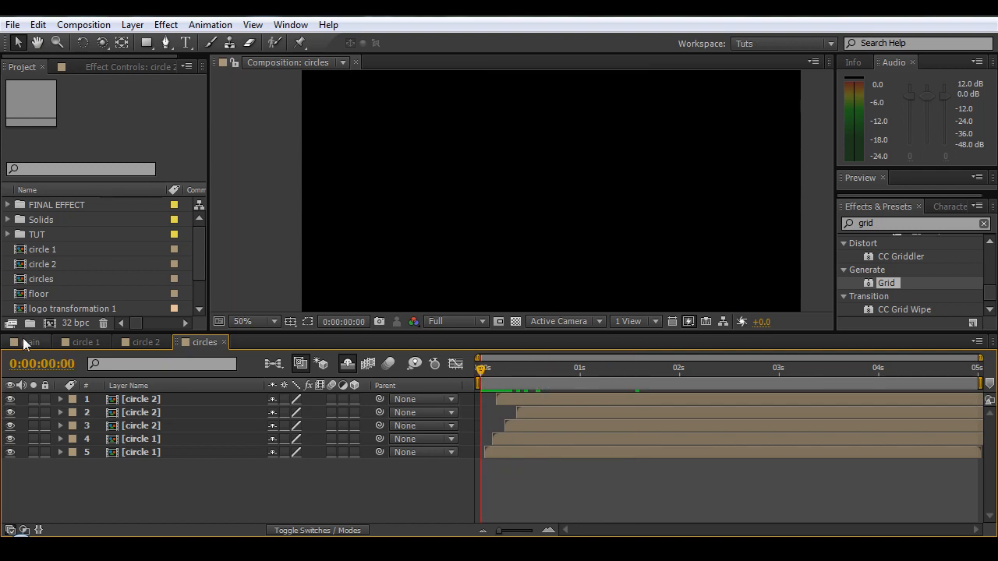
# - In the main composition, add a 0% Scale keyframe to logo transformation 1 at 0:00:00:10
pyautogui.click(22, 341)
pyautogui.moveTo(515, 383); pyautogui.dragTo(677, 394)
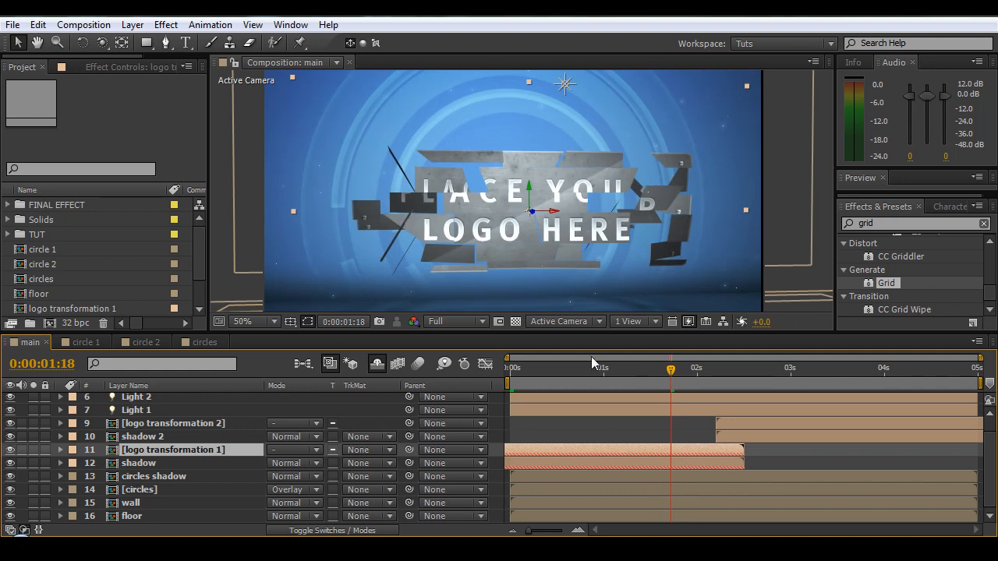
pyautogui.moveTo(535, 381); pyautogui.dragTo(547, 409)
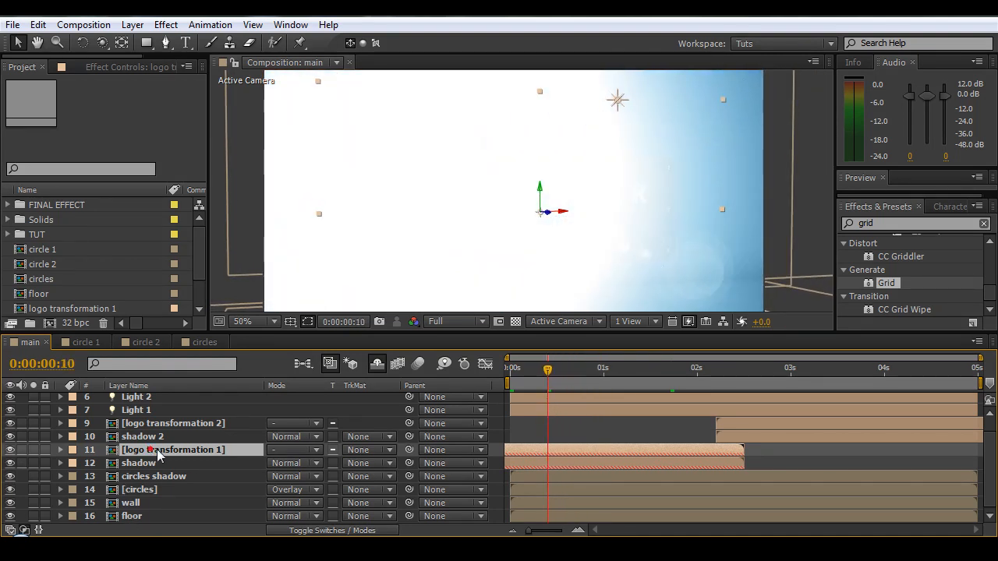
pyautogui.press('s')
pyautogui.click(101, 463)
pyautogui.click(291, 463)
pyautogui.write('0')
pyautogui.press('Return')
# - Keyframe logo transformation 1's Scale at 120% at 0:00:00:22 and at 100% just past one second
pyautogui.moveTo(548, 371); pyautogui.dragTo(591, 387)
pyautogui.click(285, 463)
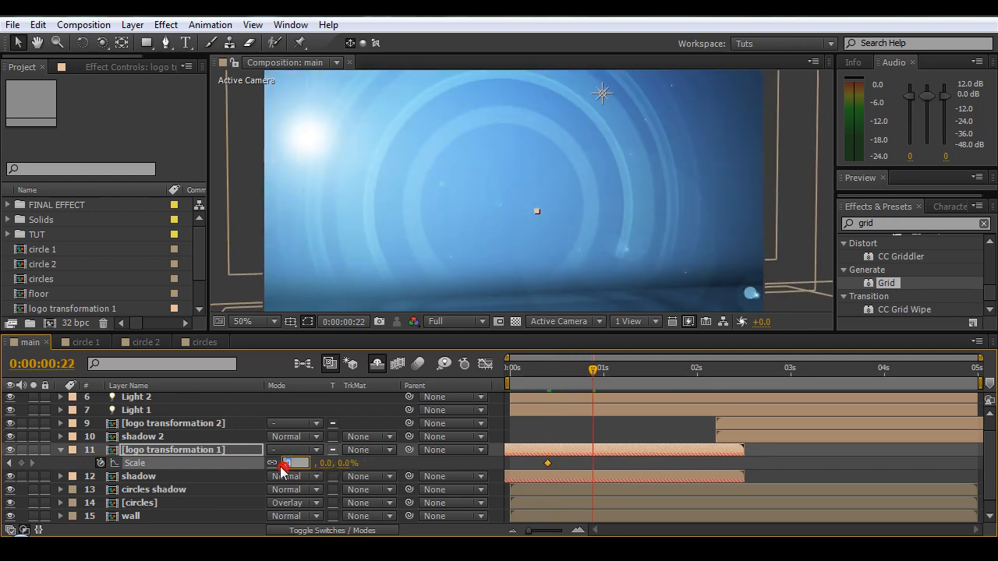
pyautogui.write('120')
pyautogui.press('Return')
pyautogui.moveTo(593, 368); pyautogui.dragTo(615, 368)
pyautogui.click(290, 464)
pyautogui.write('100')
pyautogui.press('Return')
# - Apply Easy Ease to all Scale keyframes of logo transformation 1
pyautogui.moveTo(523, 464); pyautogui.dragTo(632, 464)
pyautogui.rightClick(557, 465)
pyautogui.moveTo(604, 452)
pyautogui.click(739, 351)
# - Shift the last two Scale keyframes of logo transformation 1 slightly earlier and check the timing
pyautogui.moveTo(557, 370); pyautogui.dragTo(641, 387)
pyautogui.click(627, 464)
pyautogui.moveTo(593, 463); pyautogui.dragTo(608, 466)
pyautogui.moveTo(586, 368); pyautogui.dragTo(564, 385)
# - Check the circles composition and scrub the plate animation in main section 1 to compare timing
pyautogui.click(204, 342)
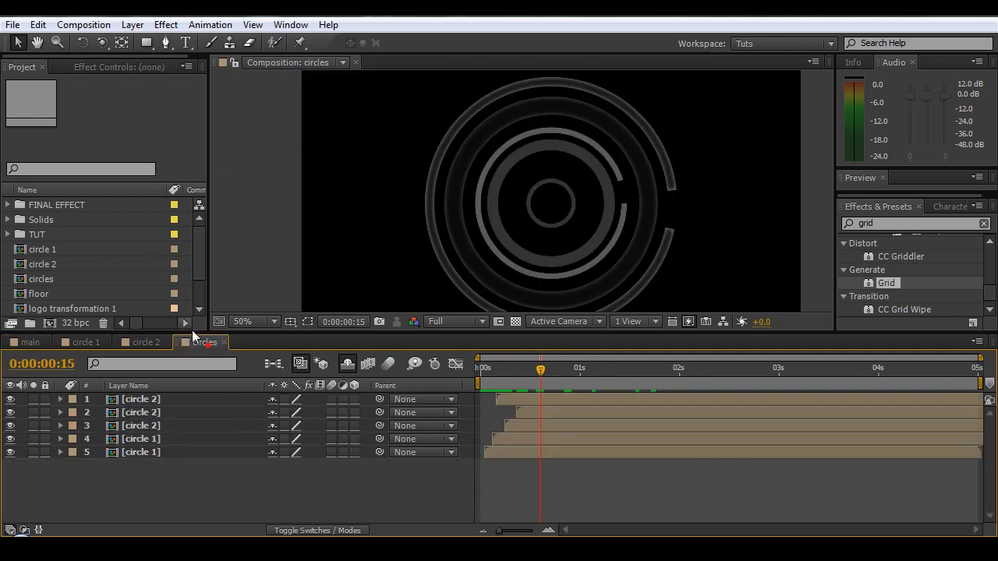
pyautogui.click(30, 342)
pyautogui.doubleClick(148, 448)
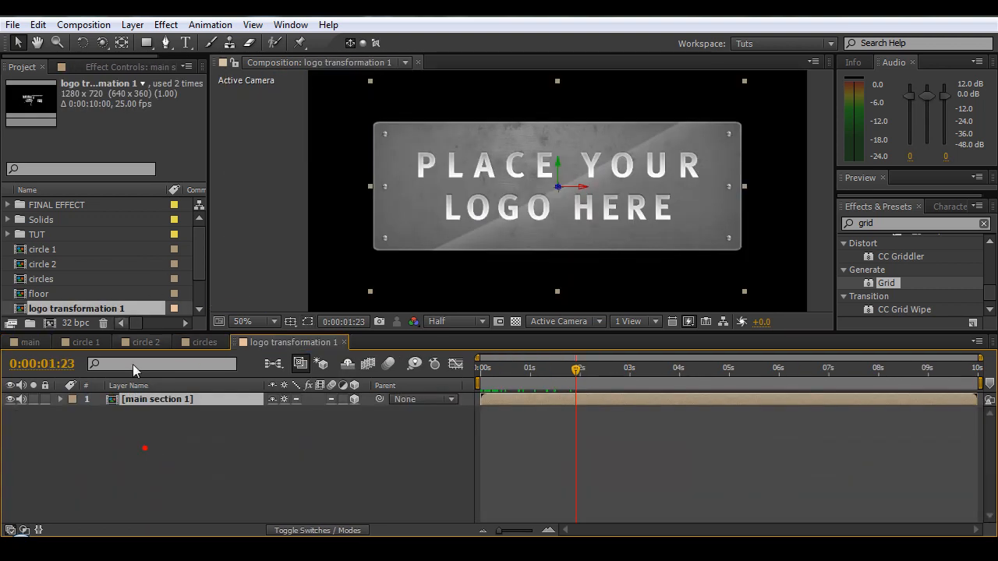
pyautogui.doubleClick(141, 398)
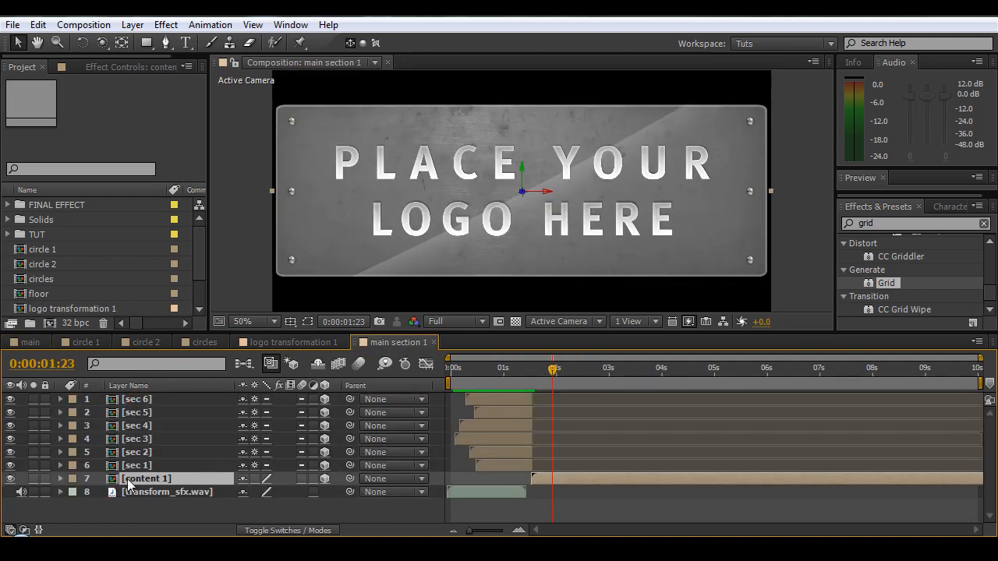
pyautogui.moveTo(526, 386)
pyautogui.mouseDown()
pyautogui.moveTo(450, 379)
pyautogui.moveTo(525, 395)
pyautogui.mouseUp()
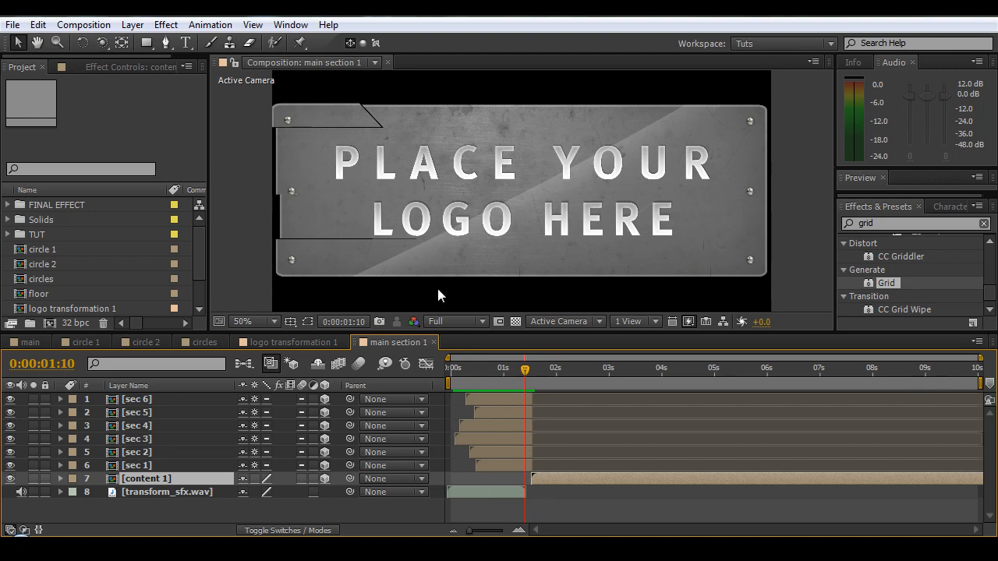
pyautogui.moveTo(474, 376); pyautogui.dragTo(502, 387)
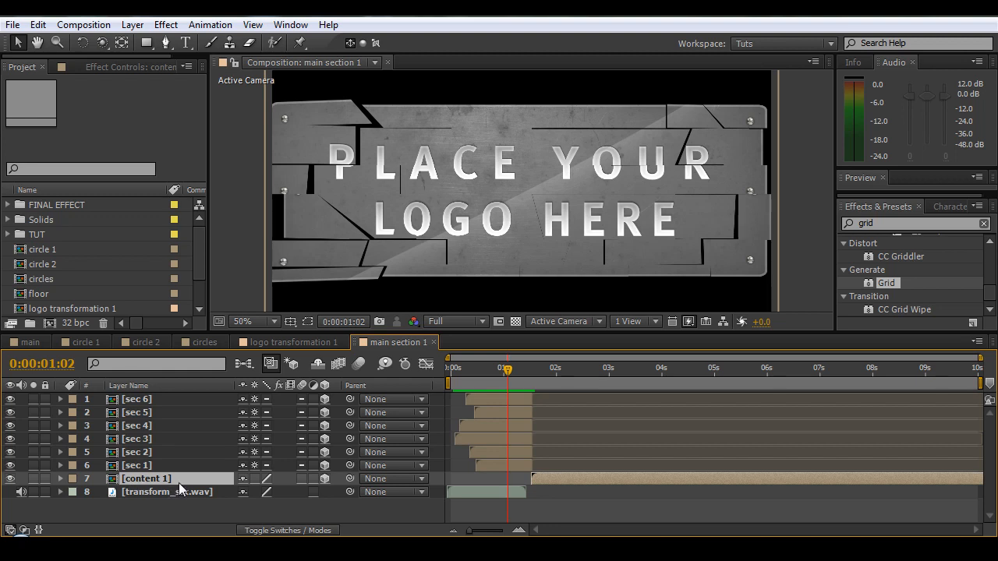
# - Review logo transformation 1's scale-in in the main composition with motion blur enabled
pyautogui.click(29, 343)
pyautogui.moveTo(521, 383); pyautogui.dragTo(576, 382)
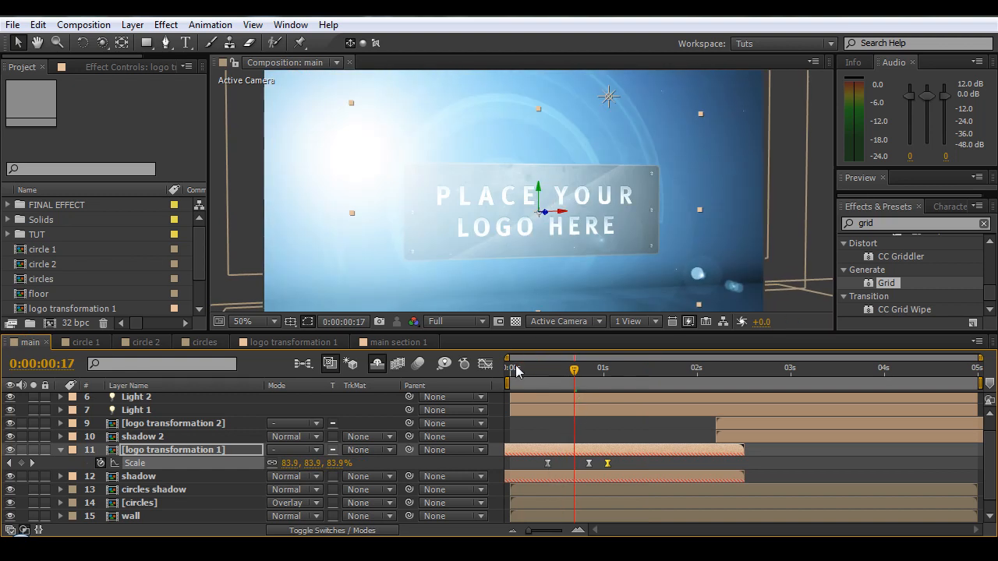
pyautogui.moveTo(517, 373); pyautogui.dragTo(580, 366)
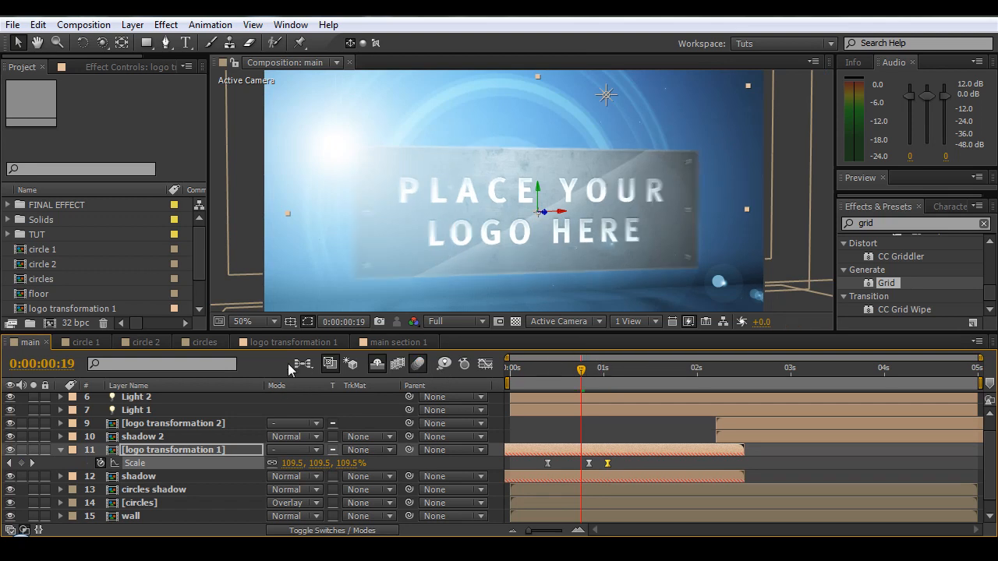
# - Enable motion blur on the content 1 layer in main section 1 and return to the main composition
pyautogui.click(397, 343)
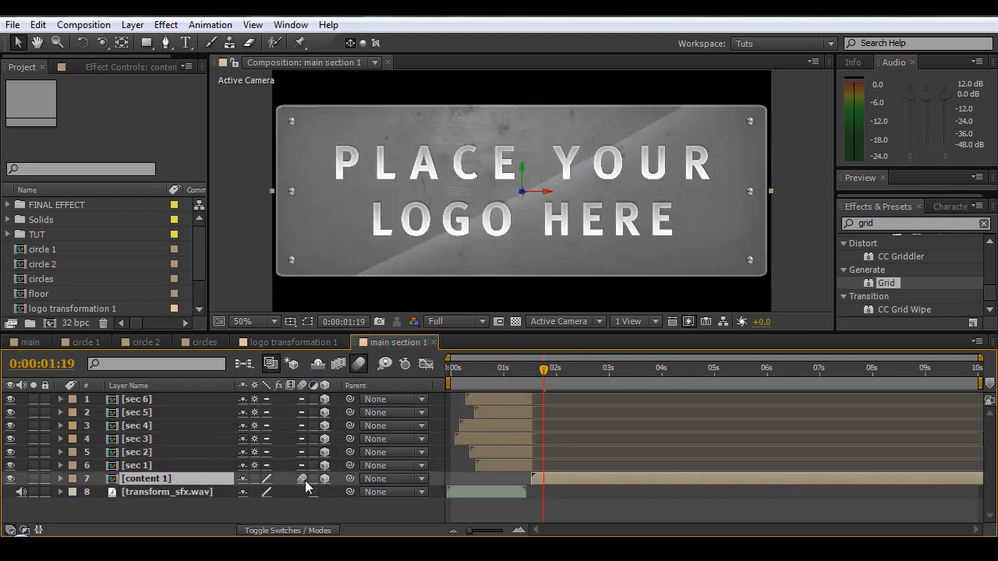
pyautogui.click(30, 342)
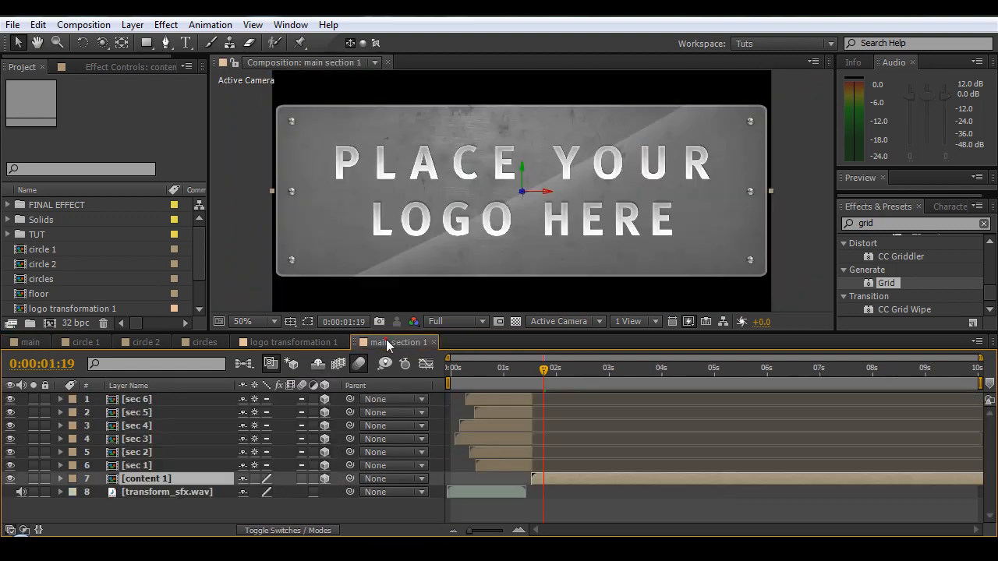
pyautogui.click(388, 335)
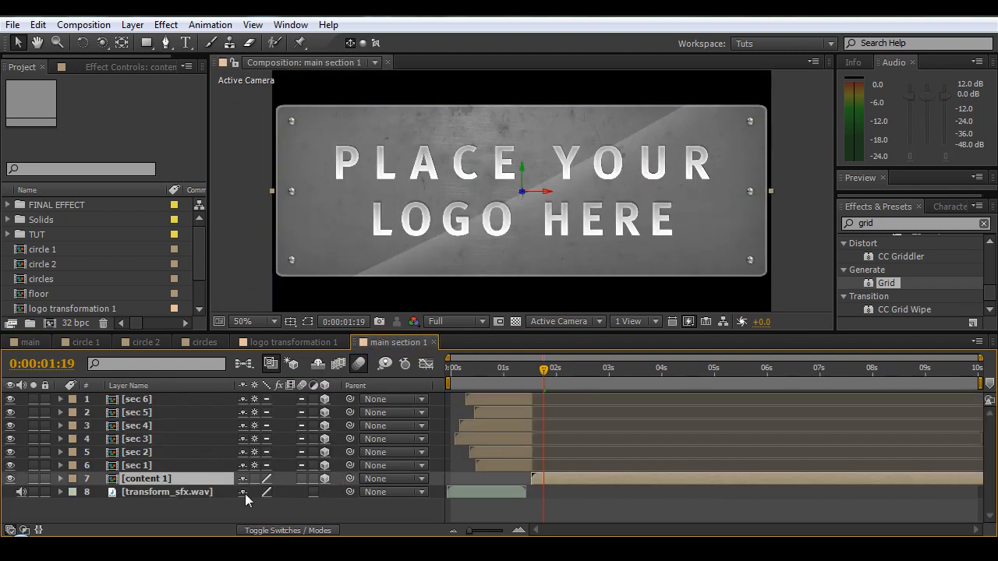
pyautogui.click(301, 478)
pyautogui.click(29, 343)
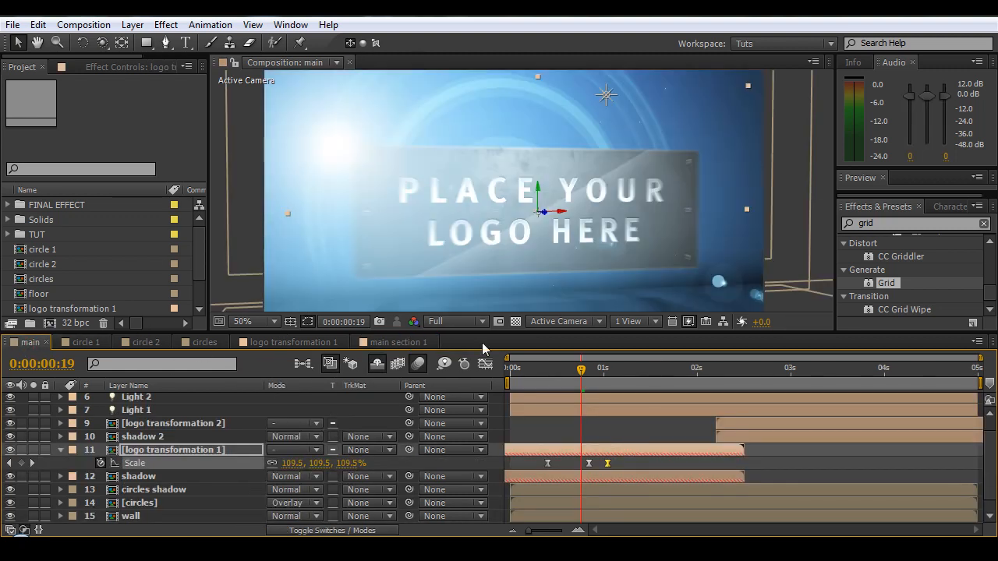
# - Check the blurred scale-in in main, turn off the composition's motion blur, and collapse logo transformation 1's Scale property
pyautogui.moveTo(540, 374); pyautogui.dragTo(593, 387)
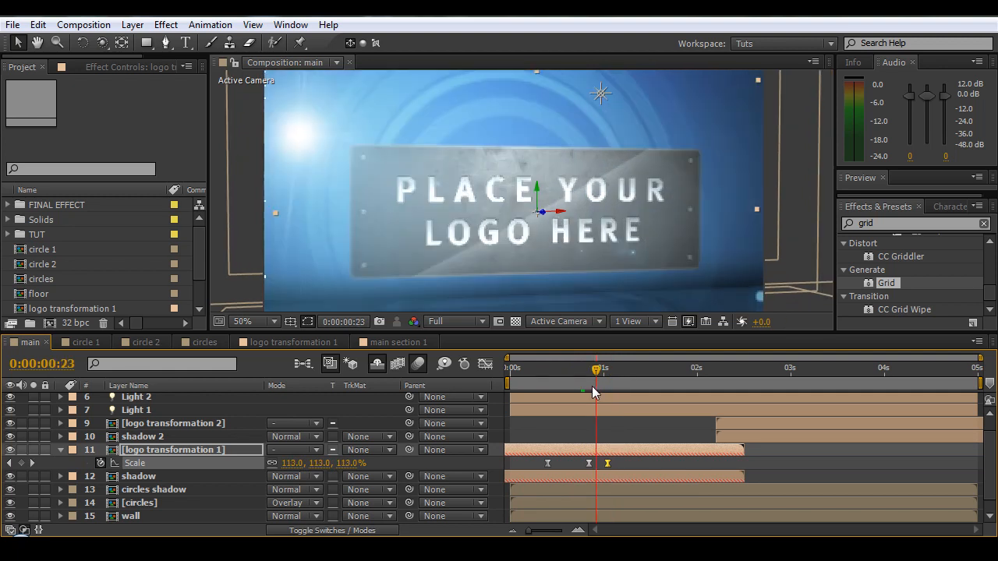
pyautogui.click(419, 364)
pyautogui.moveTo(599, 371); pyautogui.dragTo(622, 381)
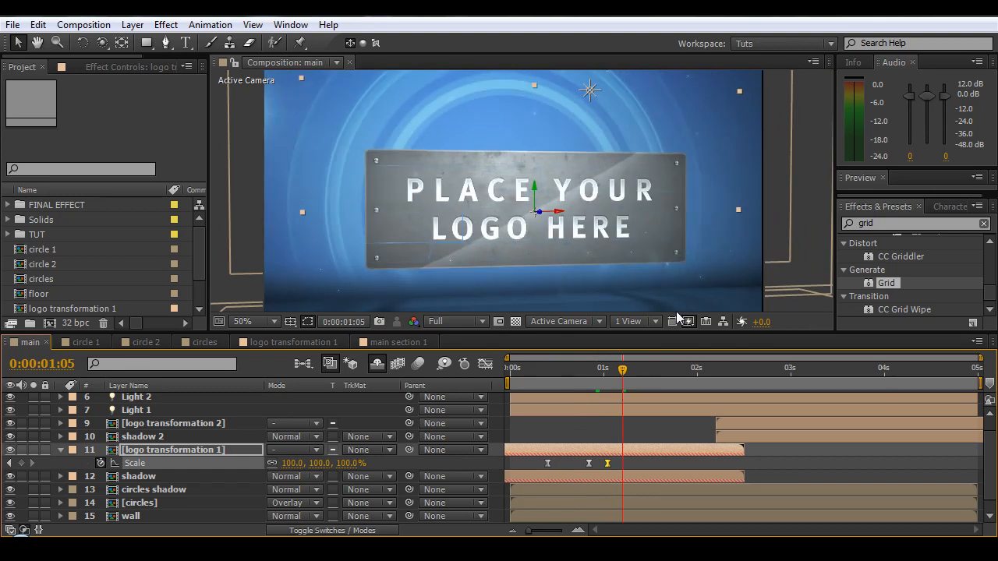
pyautogui.click(60, 450)
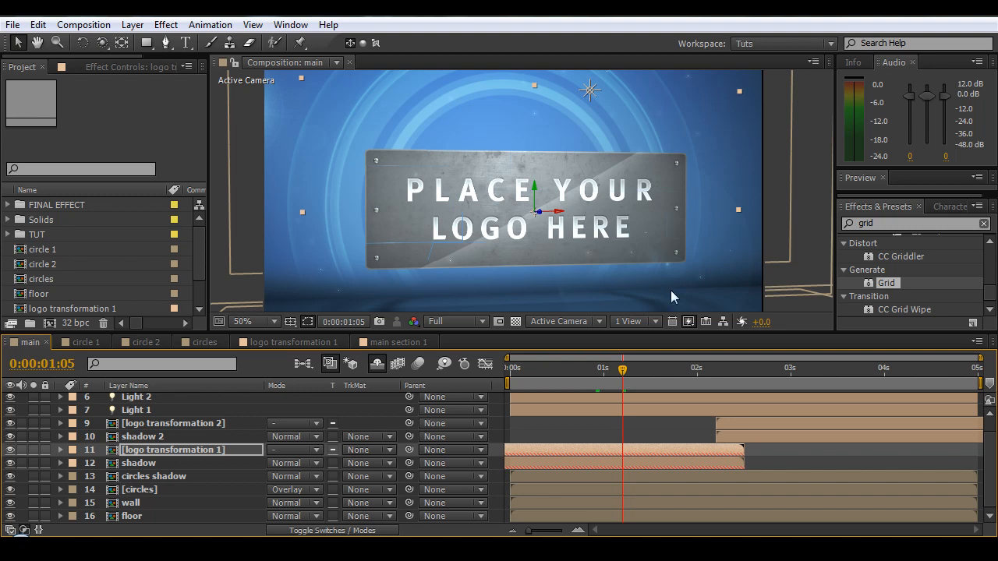
# - Scrub the main composition between 0:00:00:16 and 0:00:01:13 to review the logo's entrance and the start of its transformation
pyautogui.moveTo(642, 380); pyautogui.dragTo(570, 411)
pyautogui.scroll(-1, 568, 156)
pyautogui.scroll(1, 571, 152)
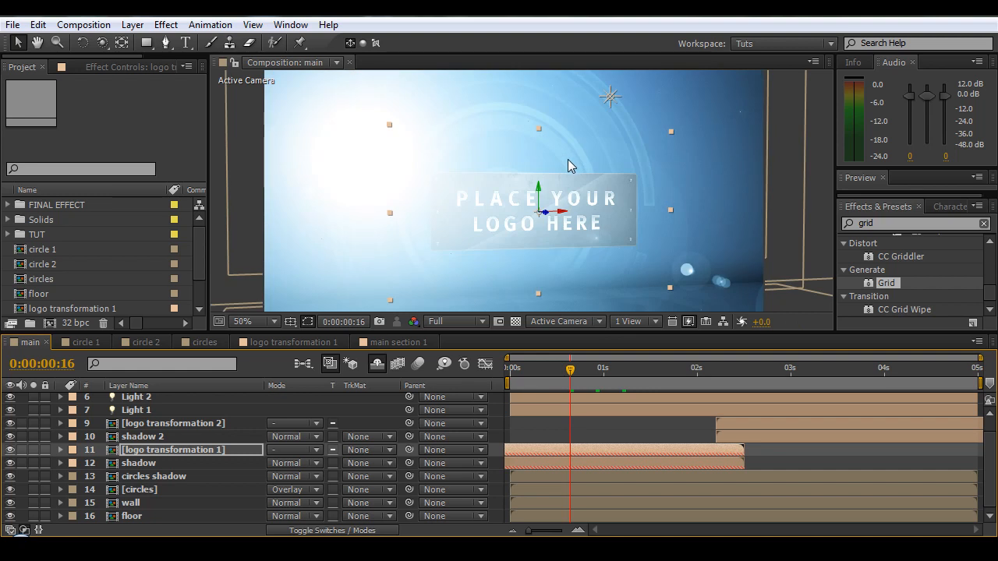
pyautogui.moveTo(567, 382); pyautogui.dragTo(653, 407)
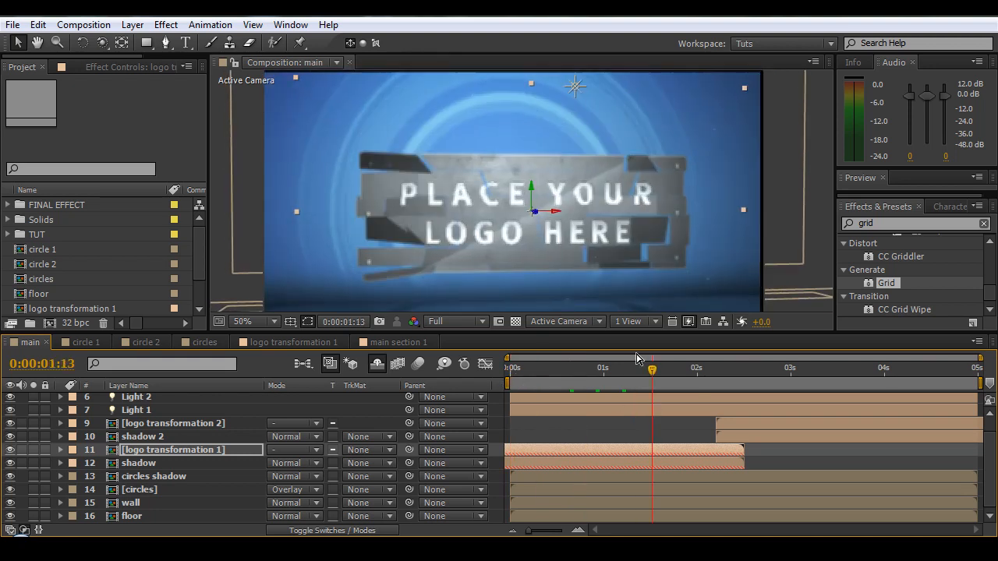
# - Add an adjustment layer at the top of the main composition and apply the Curves effect to it
pyautogui.moveTo(542, 333); pyautogui.dragTo(523, 290)
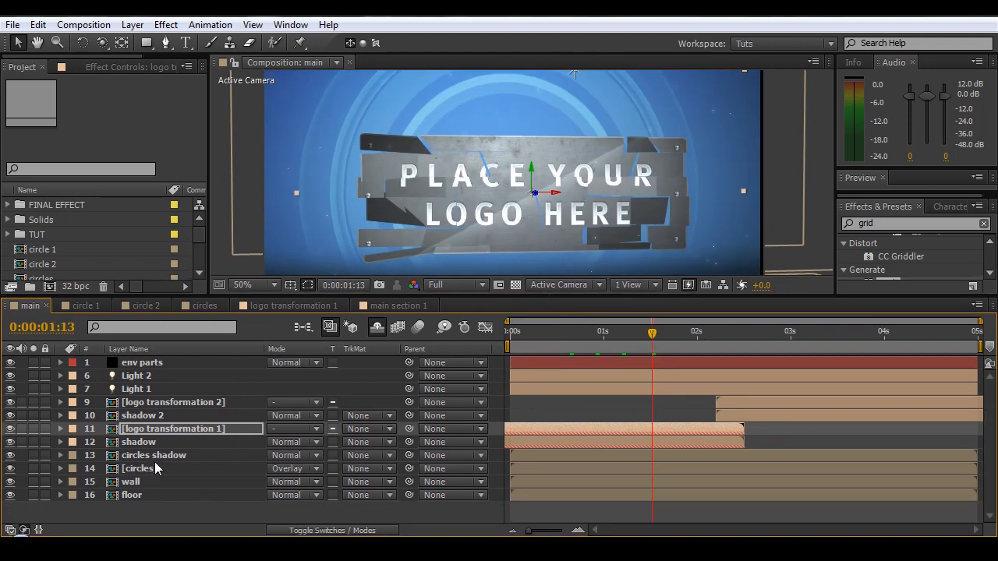
pyautogui.rightClick(129, 513)
pyautogui.moveTo(194, 365)
pyautogui.click(415, 491)
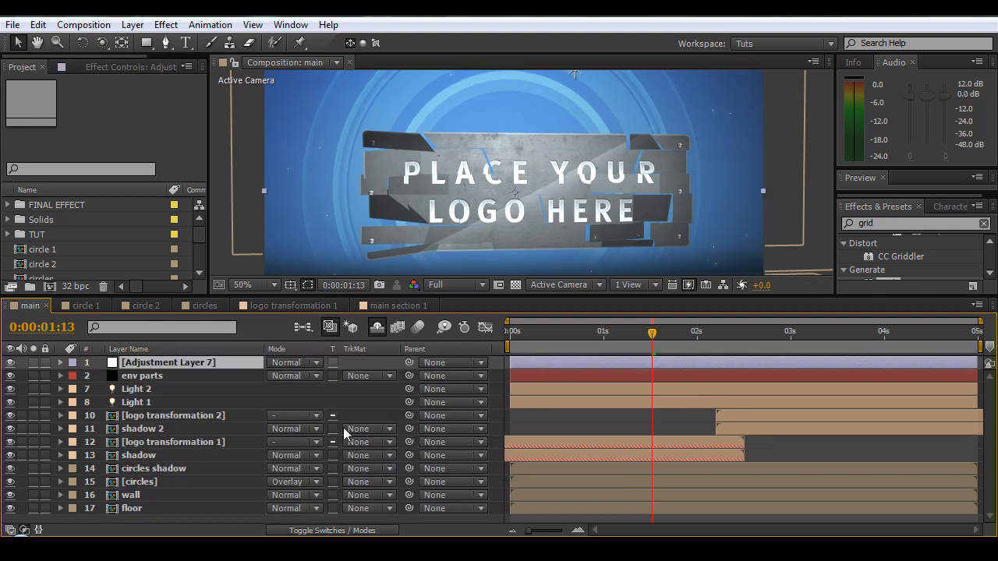
pyautogui.doubleClick(887, 223)
pyautogui.write('curves')
pyautogui.moveTo(917, 294); pyautogui.dragTo(911, 337)
pyautogui.doubleClick(895, 292)
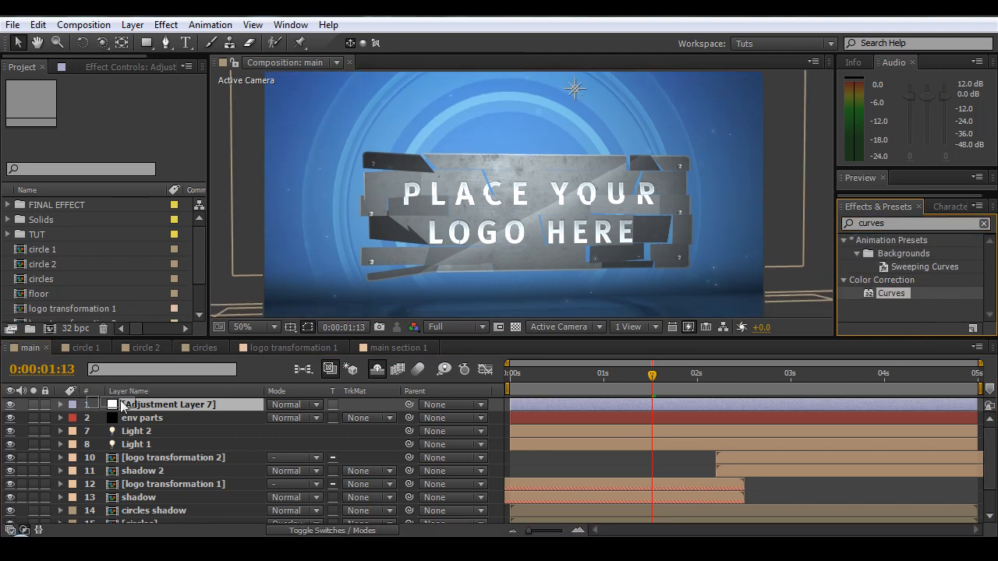
# - Raise the adjustment layer's Red curve slightly and shape its RGB curve into an S for more contrast
pyautogui.click(129, 110)
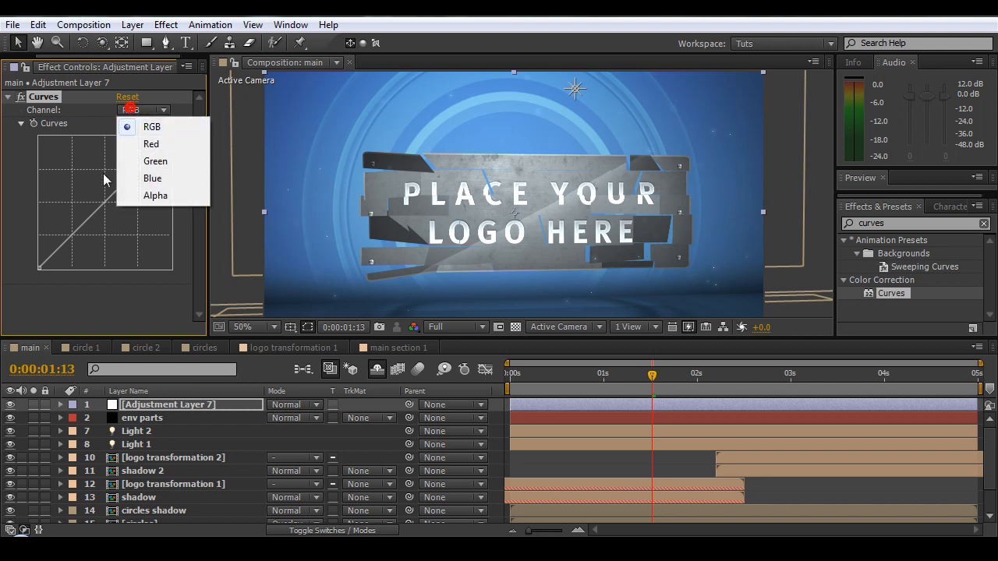
pyautogui.click(149, 144)
pyautogui.click(99, 202)
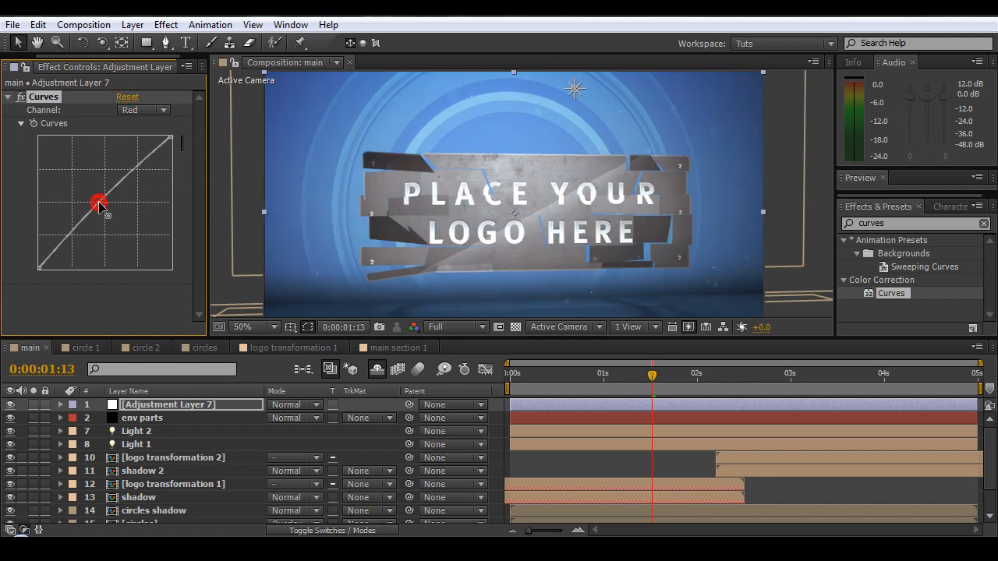
pyautogui.click(143, 110)
pyautogui.click(156, 126)
pyautogui.moveTo(124, 183); pyautogui.dragTo(118, 179)
pyautogui.moveTo(61, 241); pyautogui.dragTo(70, 248)
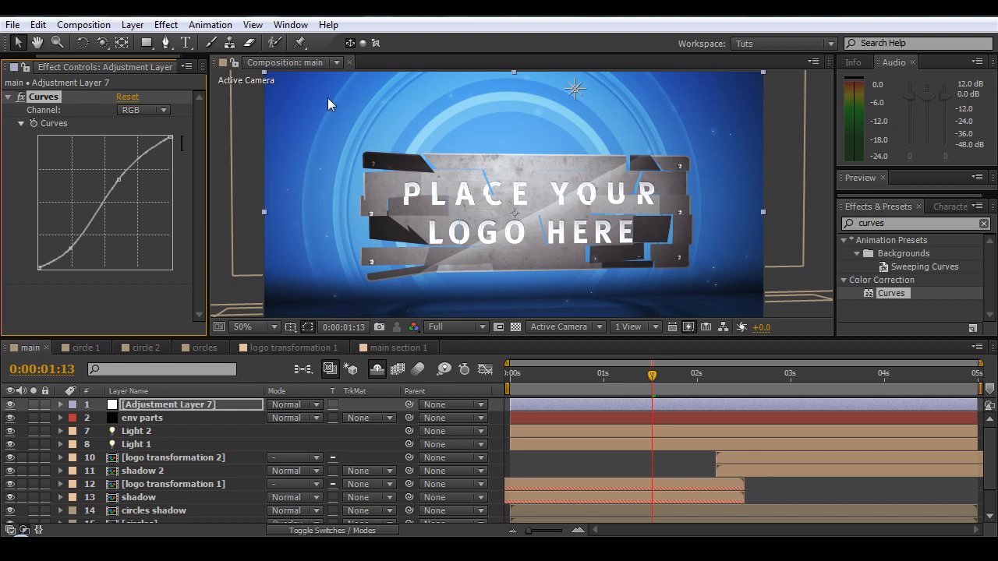
# - Apply the Tint effect to the adjustment layer and set Amount to Tint to 15%
pyautogui.doubleClick(893, 224)
pyautogui.write('tint')
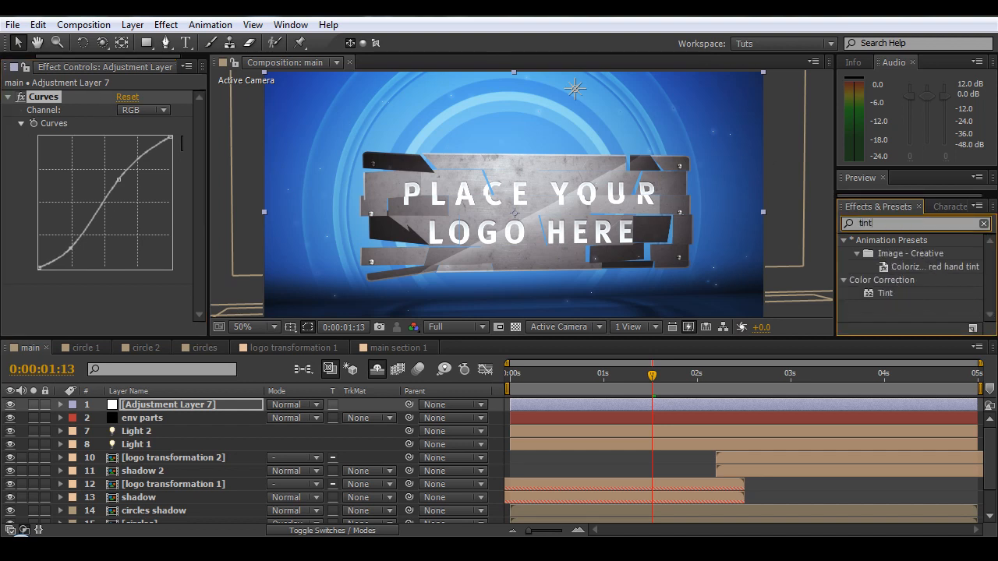
pyautogui.doubleClick(885, 294)
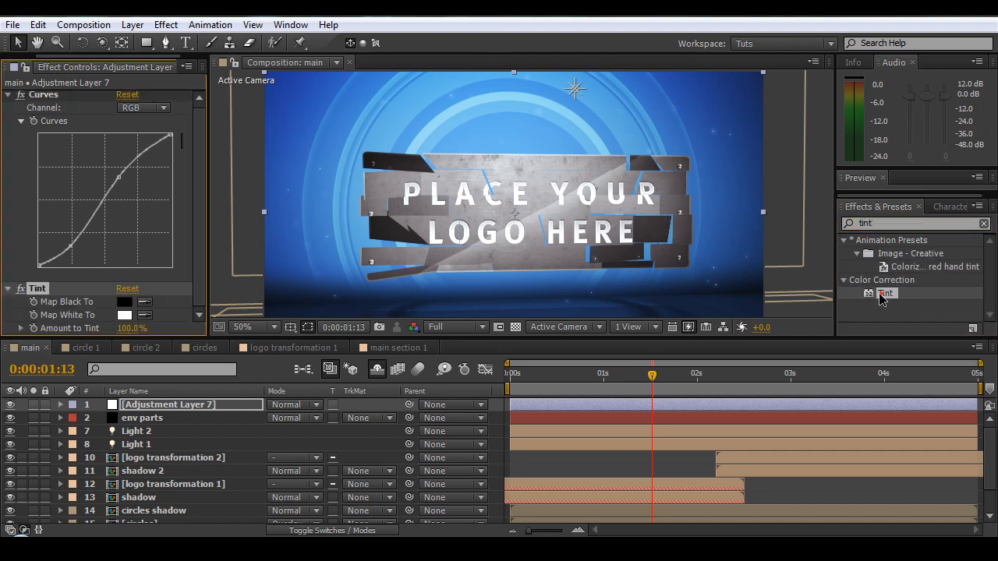
pyautogui.click(129, 328)
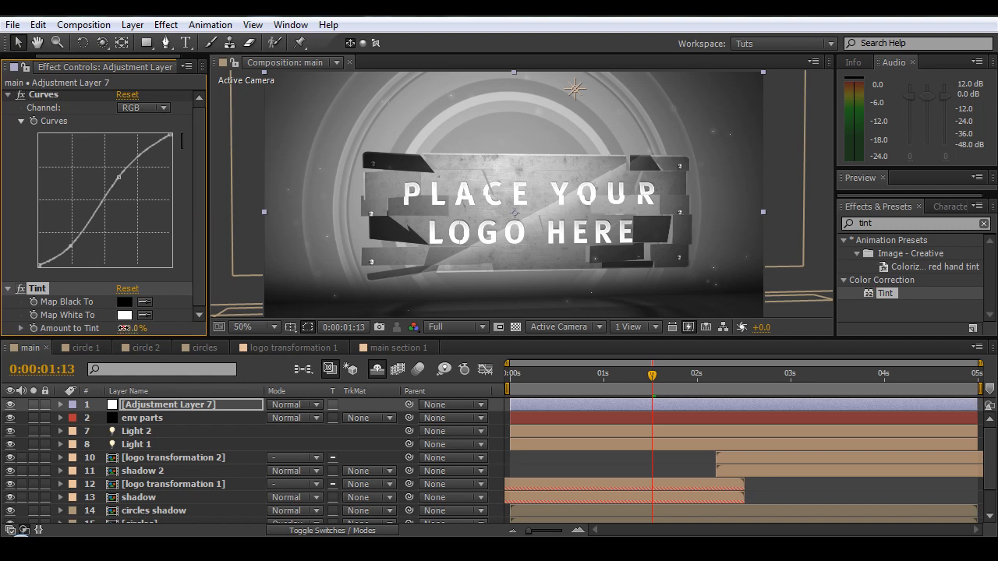
pyautogui.write('15')
pyautogui.press('Return')
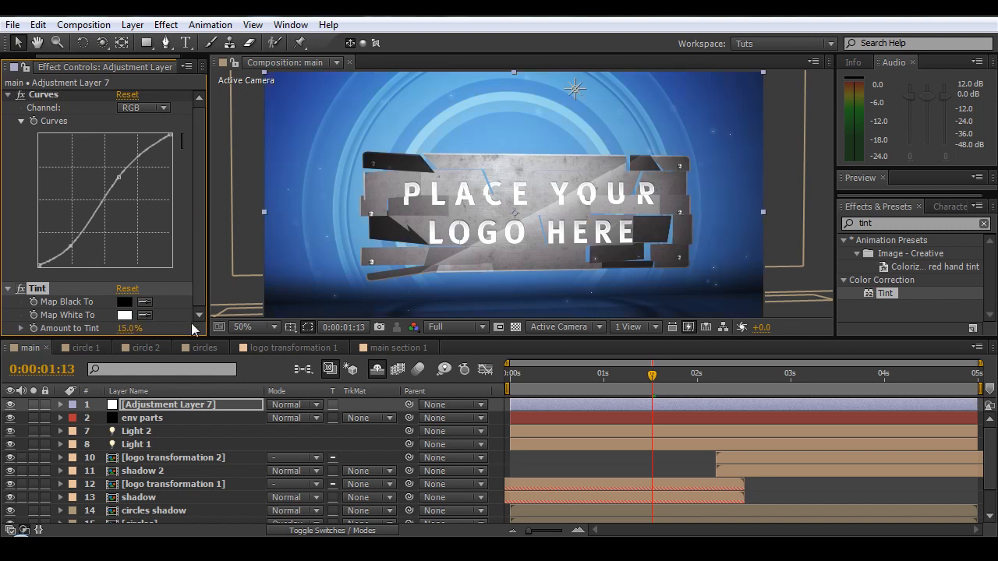
# - Compare the image with and without Tint and set Amount to Tint to 20%
pyautogui.click(19, 288)
pyautogui.click(121, 328)
pyautogui.write('20')
pyautogui.press('Return')
# - Copy the adjustment layer's Curves effect onto logo transformation 1
pyautogui.click(43, 94)
pyautogui.click(200, 459)
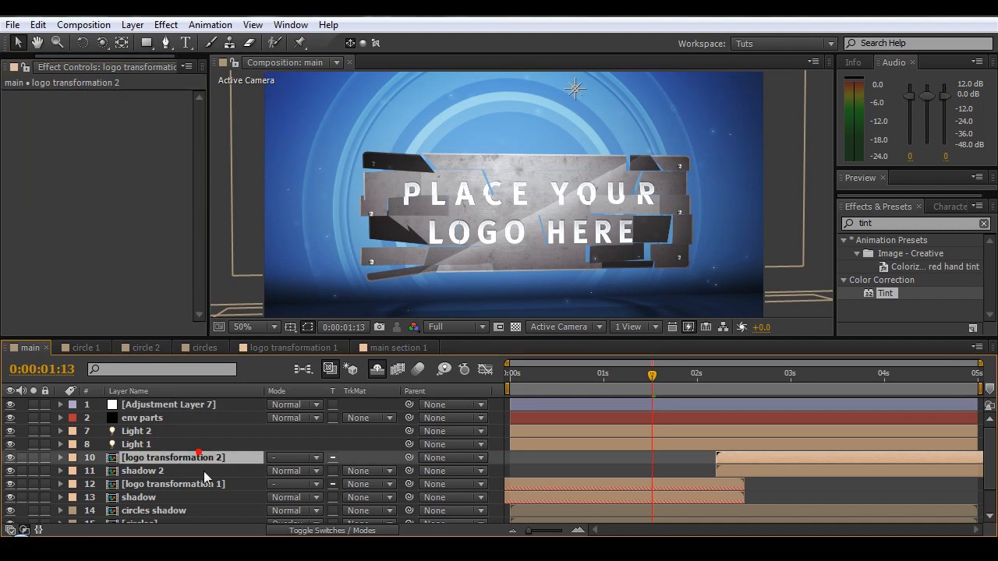
pyautogui.click(200, 484)
pyautogui.click(141, 110)
pyautogui.click(139, 126)
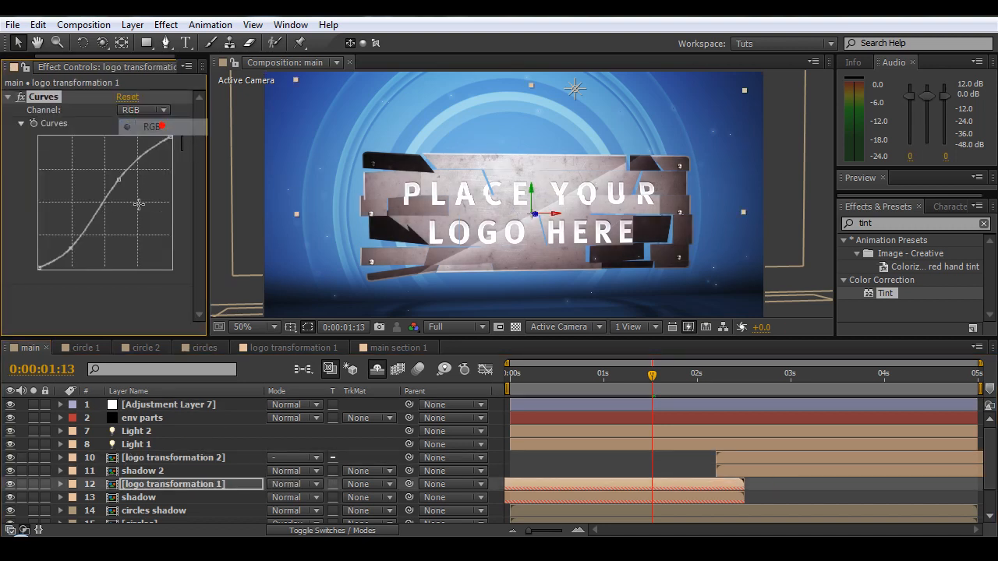
# - Reset logo transformation 1's RGB curve and shape a gentle S-curve with a slightly lowered white point
pyautogui.click(127, 97)
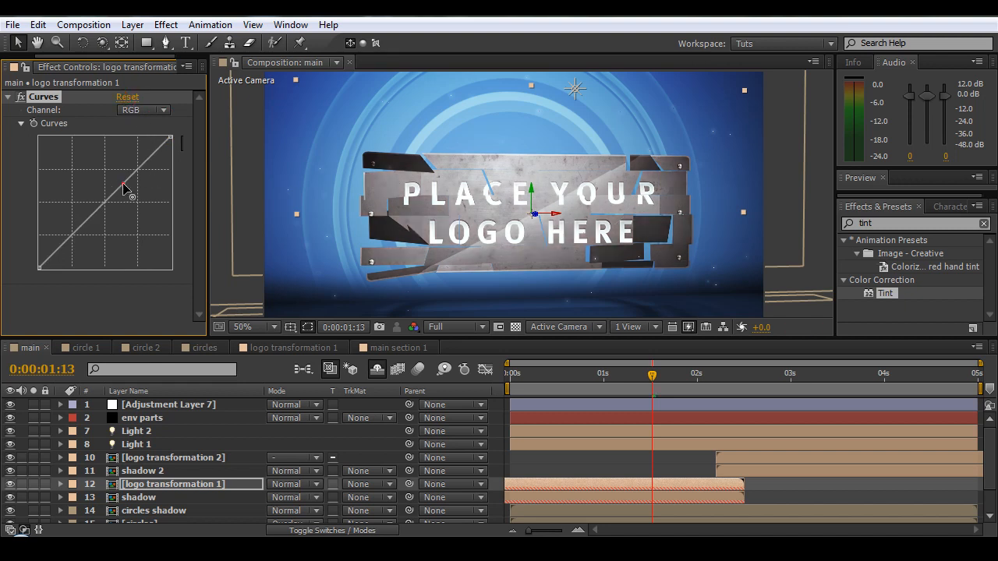
pyautogui.moveTo(123, 184); pyautogui.dragTo(119, 180)
pyautogui.moveTo(94, 232); pyautogui.dragTo(73, 238)
pyautogui.moveTo(170, 136); pyautogui.dragTo(179, 146)
pyautogui.moveTo(122, 176); pyautogui.dragTo(121, 182)
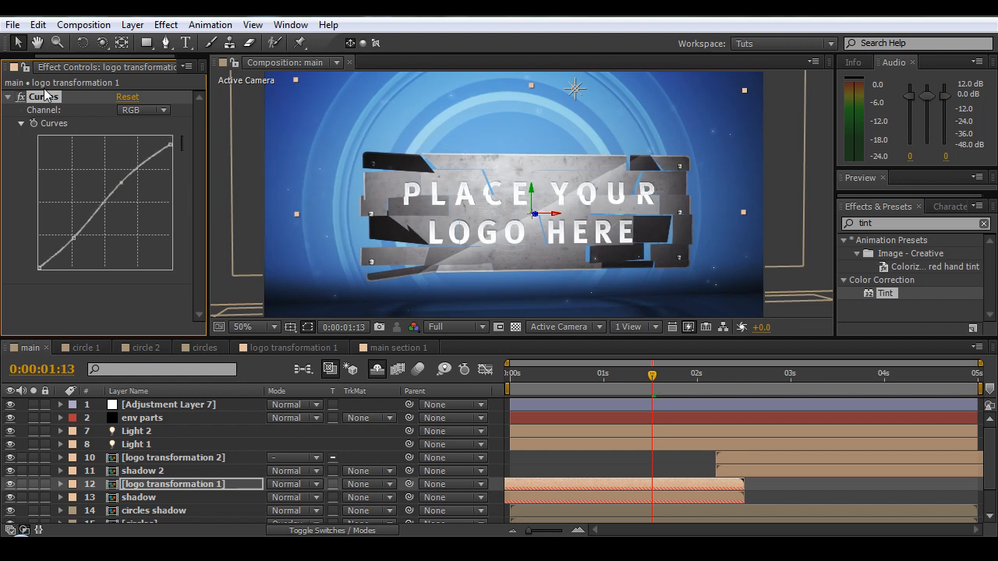
# - Copy logo transformation 1's Curves effect to logo transformation 2 and strengthen its S-curve while viewing 0:00:03:19
pyautogui.press('e')
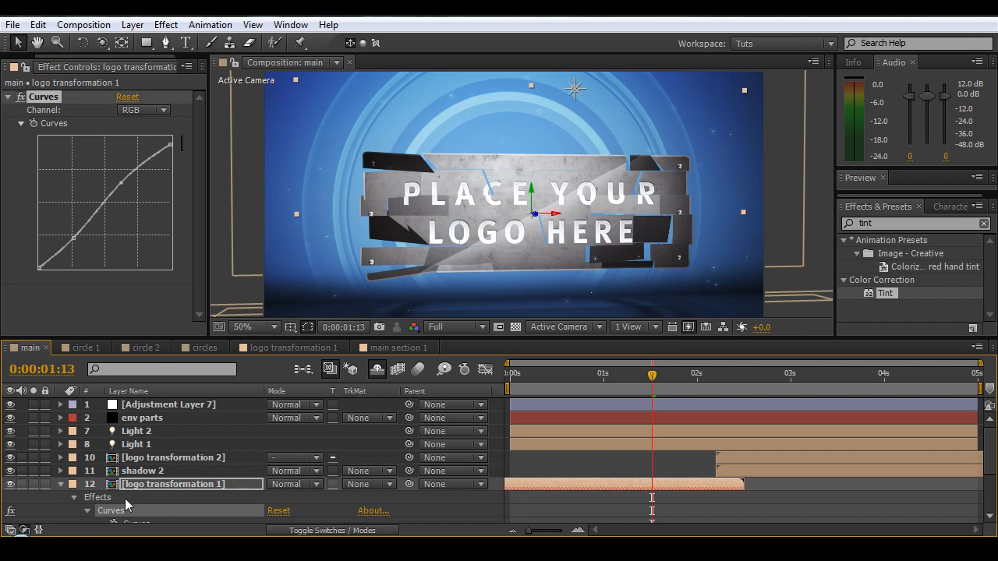
pyautogui.click(61, 484)
pyautogui.click(209, 459)
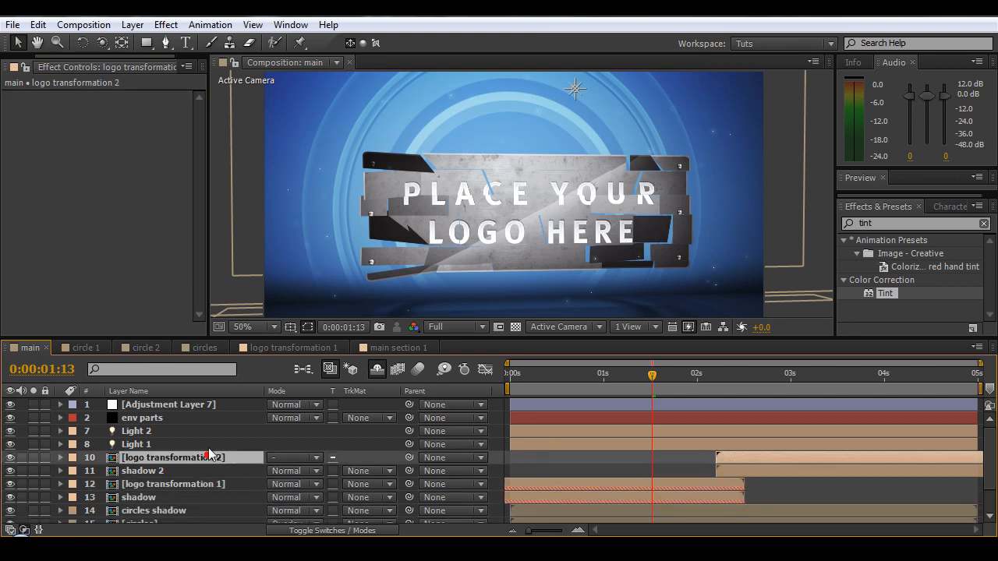
pyautogui.moveTo(722, 386); pyautogui.dragTo(862, 393)
pyautogui.moveTo(72, 231); pyautogui.dragTo(72, 241)
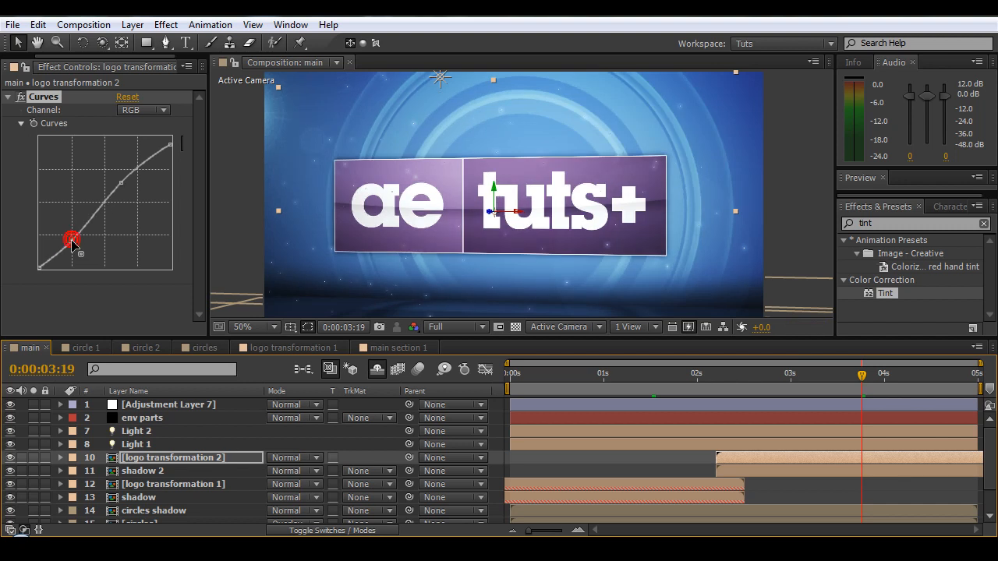
pyautogui.click(118, 181)
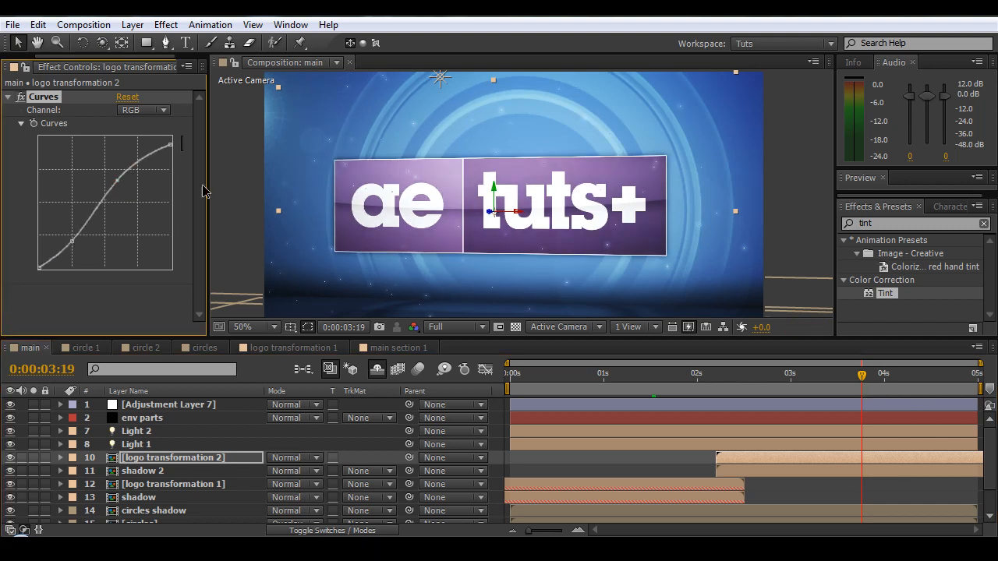
# - Scrub through both logo transformations in the main composition to review the color correction
pyautogui.press(',')
pyautogui.press(',')
pyautogui.moveTo(718, 391); pyautogui.dragTo(813, 440)
pyautogui.press('.')
pyautogui.press('.')
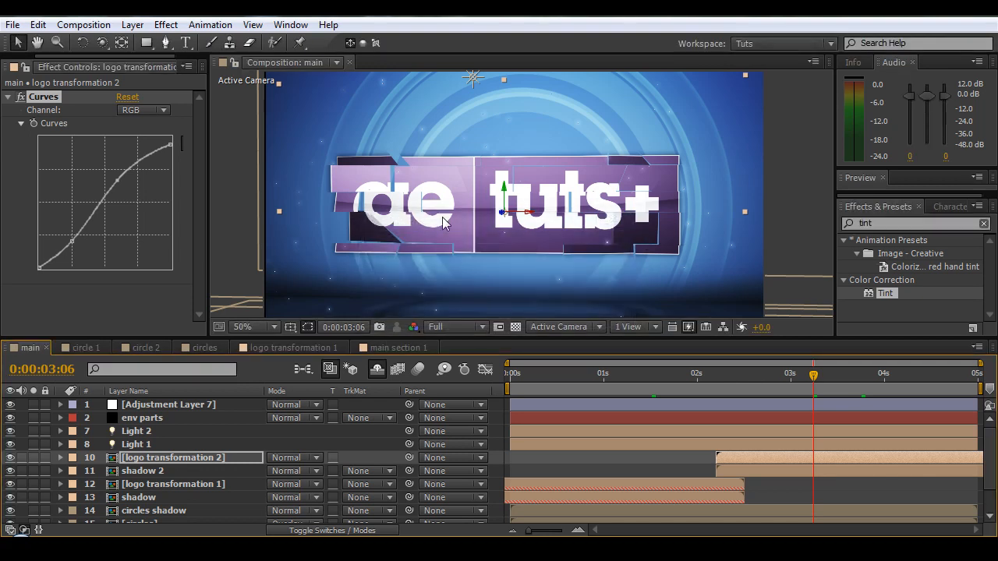
pyautogui.moveTo(550, 377); pyautogui.dragTo(639, 430)
pyautogui.moveTo(580, 442); pyautogui.dragTo(869, 457)
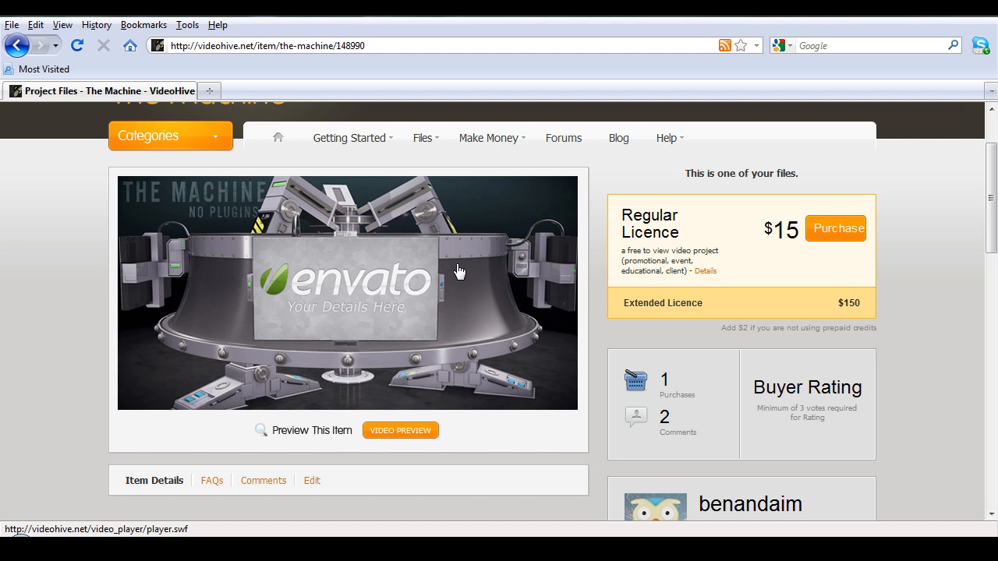
# - Look over The Machine project's item page on VideoHive in the web browser
pyautogui.scroll(-1, 459, 272)
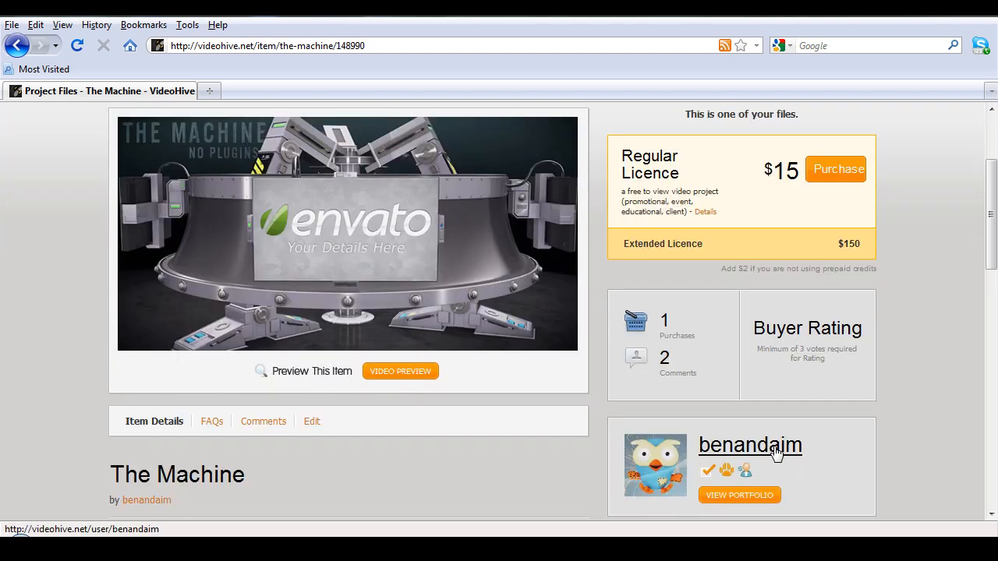
pyautogui.scroll(1, 413, 354)
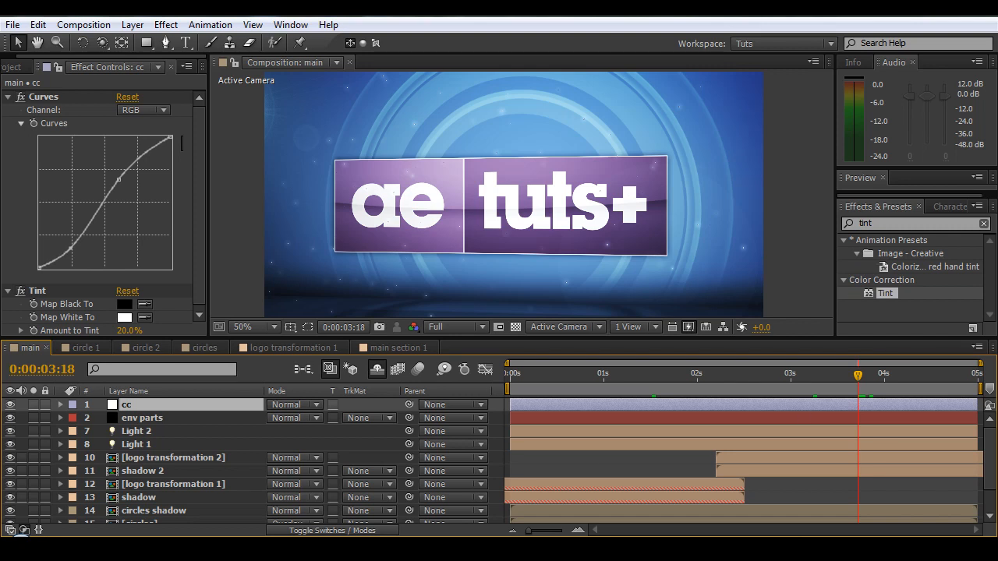
# - Switch to the media player to preview the rendered video named final, and minimize it when done
pyautogui.click(702, 549)
pyautogui.click(512, 420)
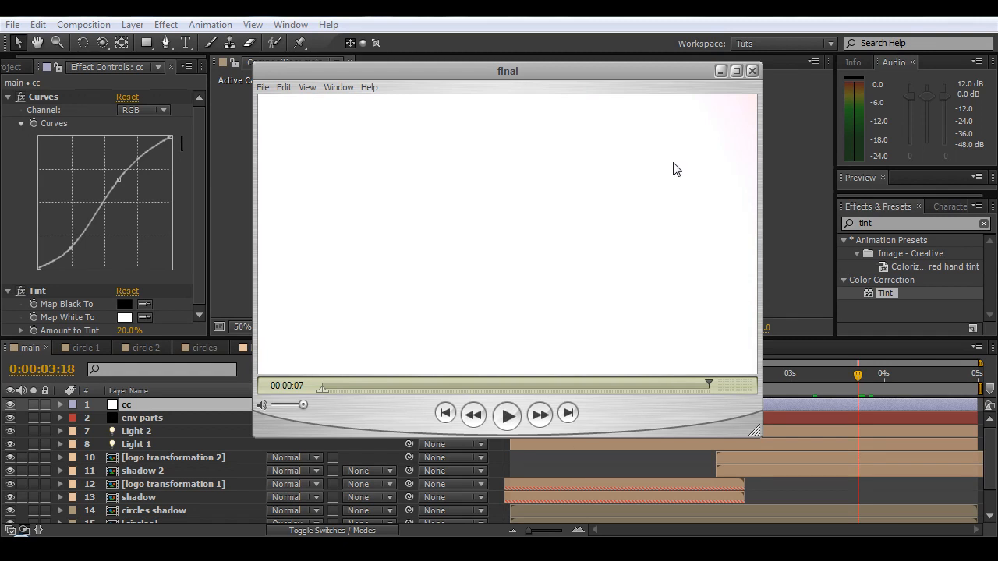
pyautogui.click(721, 73)
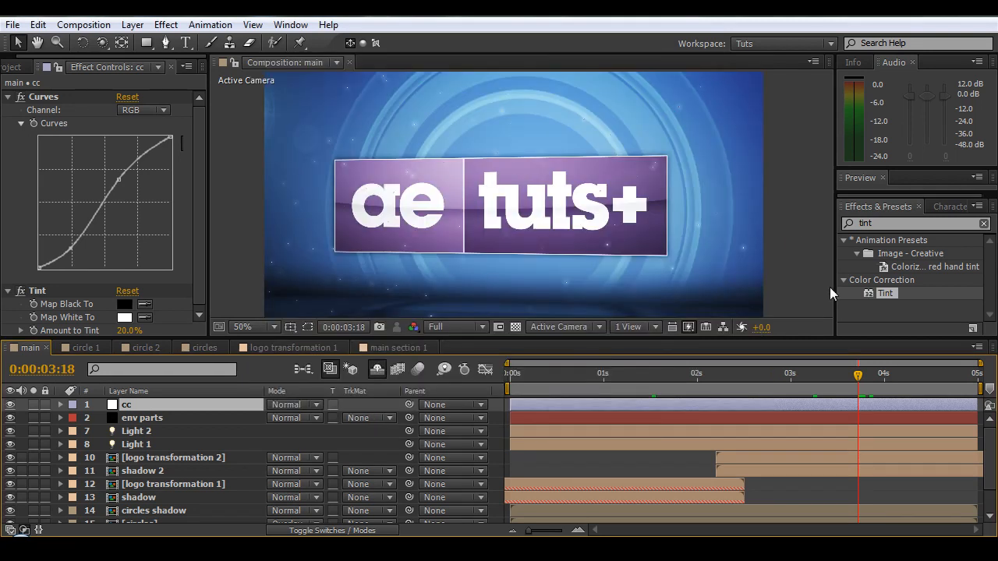